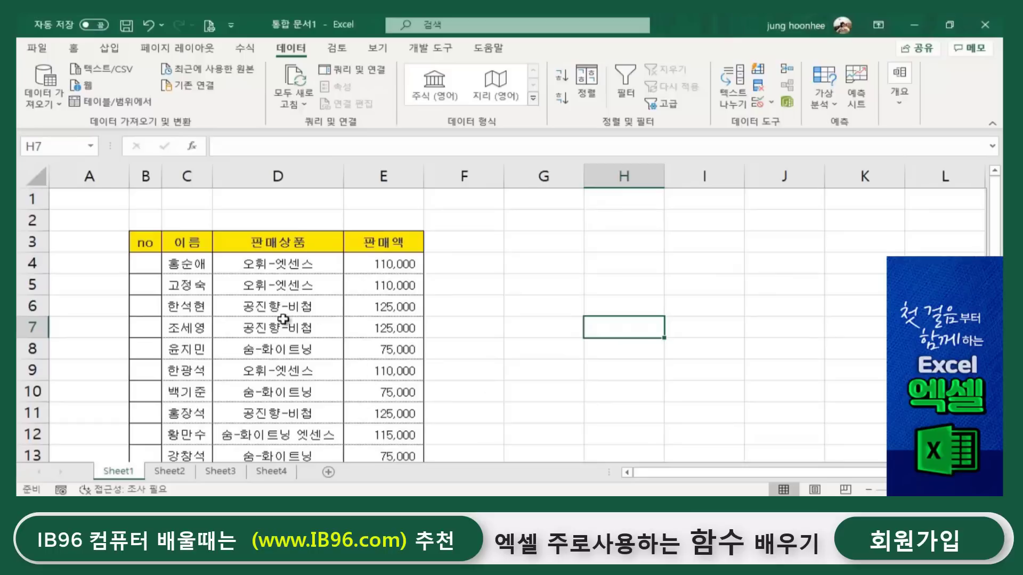
Enter 1 in cell B4 and fill the no column down to B14 as an increasing series.
click(470, 343)
click(507, 286)
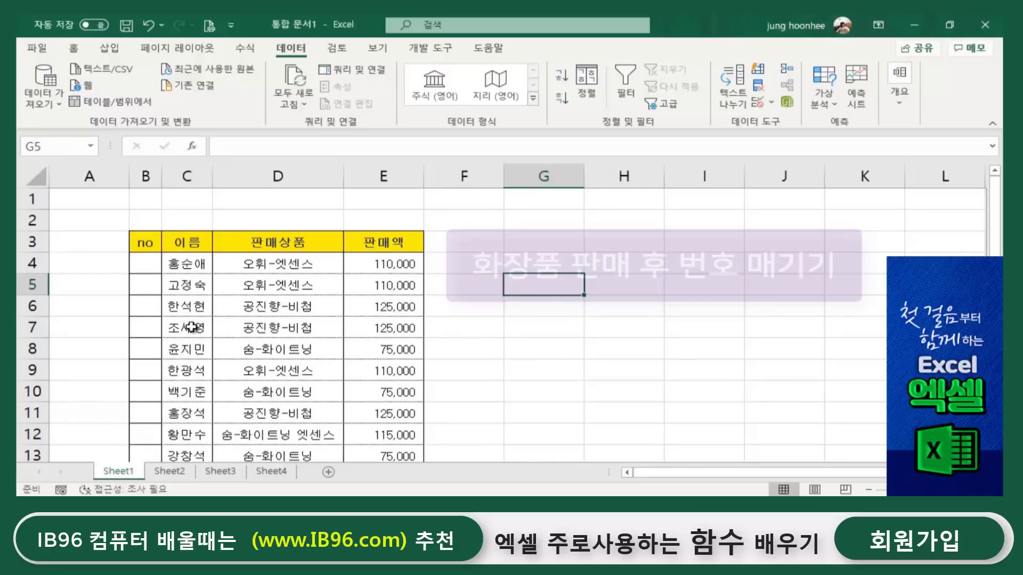
click(144, 266)
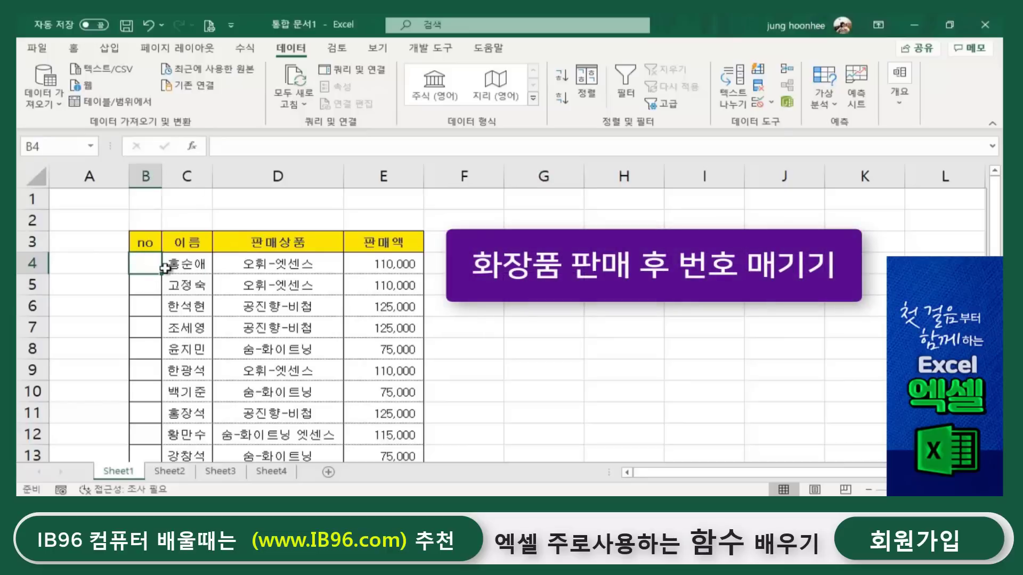
scroll(137, 382, down, 4)
scroll(137, 382, up, 4)
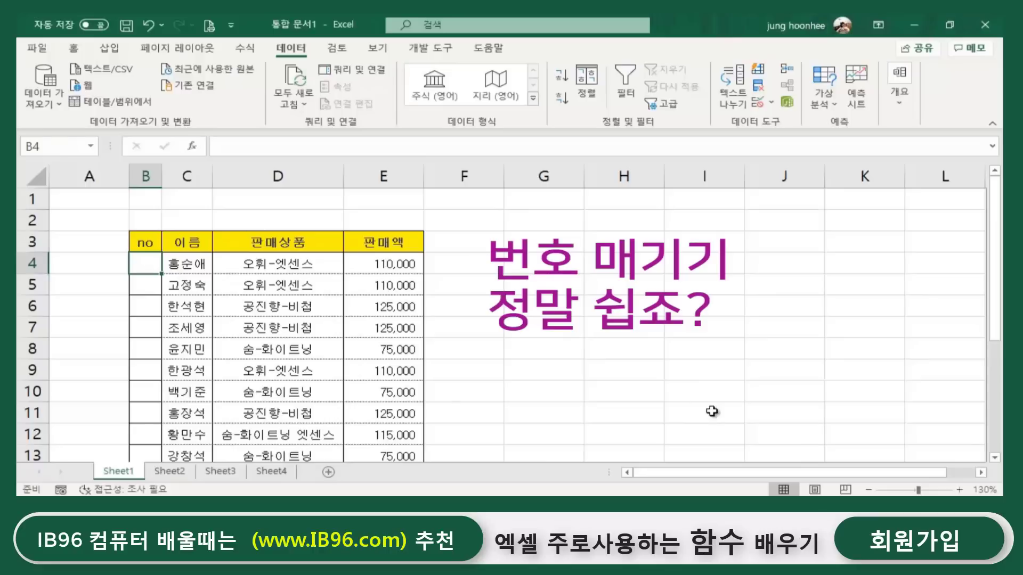
text(1)
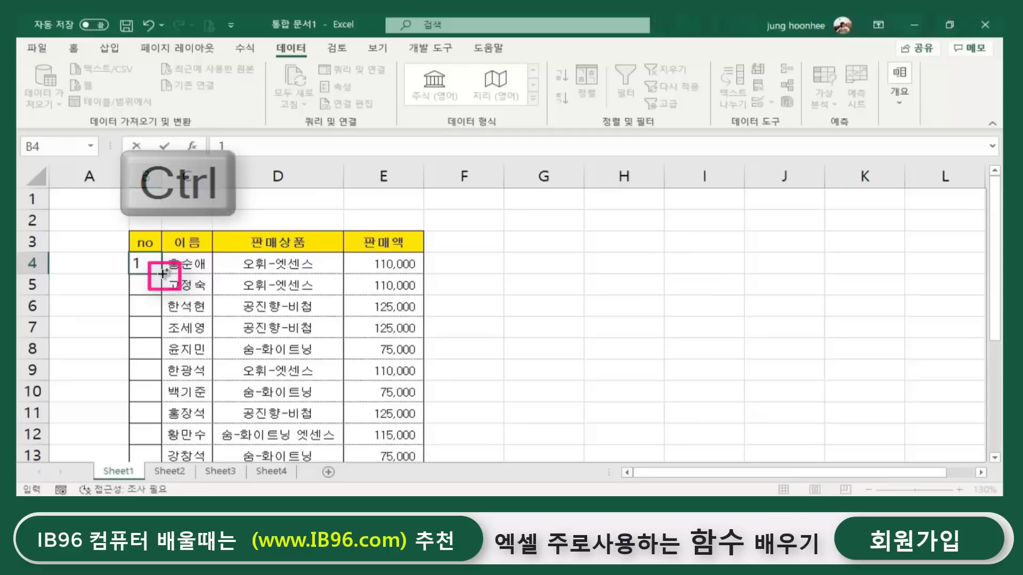
key(ctrl+Return)
drag(163, 273, 151, 423)
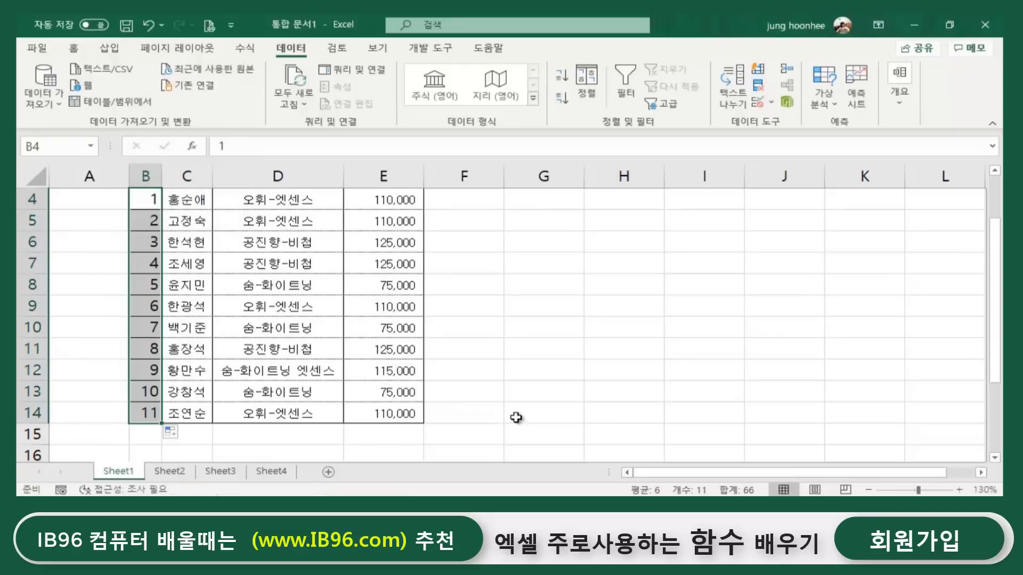
click(613, 389)
Examine the numbering of the no column and the name, product and sales amount in row 8.
scroll(581, 394, up, 1)
scroll(579, 395, down, 1)
scroll(572, 397, up, 1)
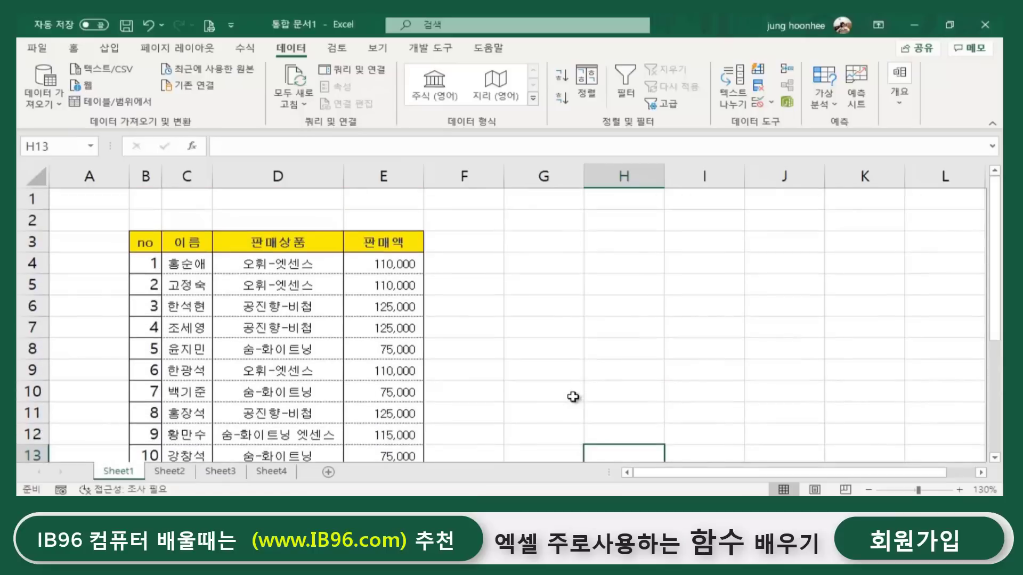
scroll(572, 396, down, 1)
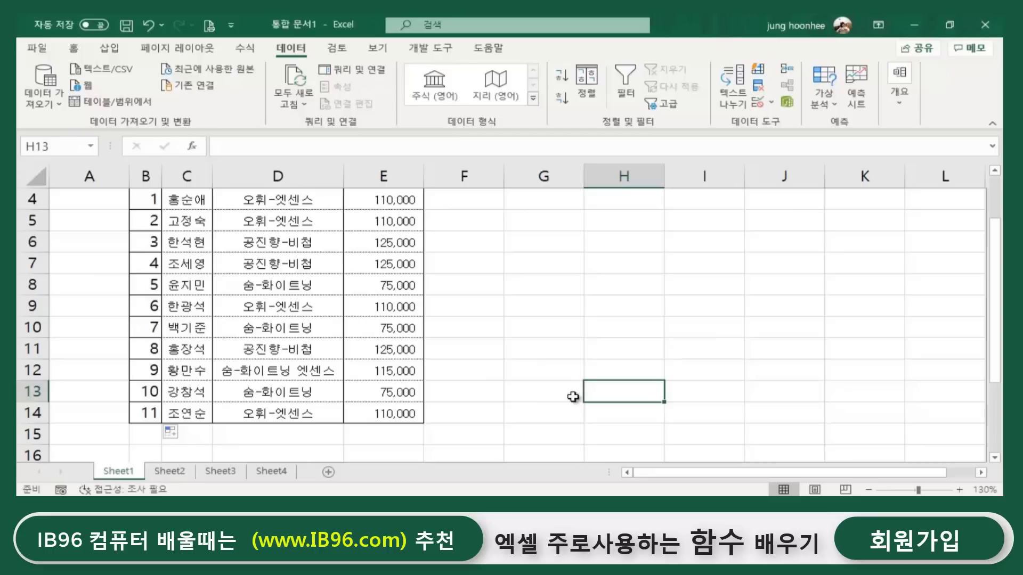
click(501, 288)
click(155, 282)
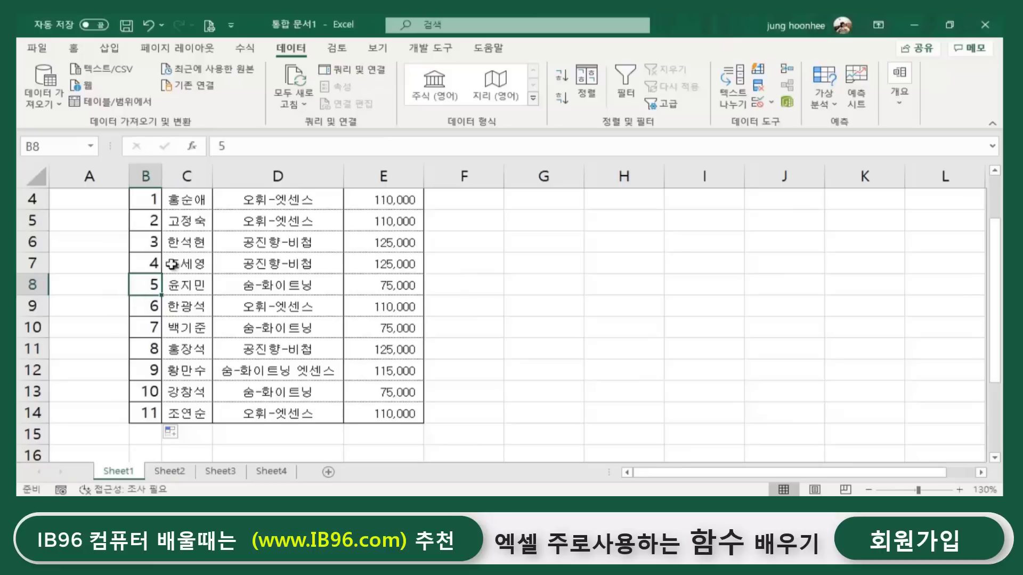
click(561, 305)
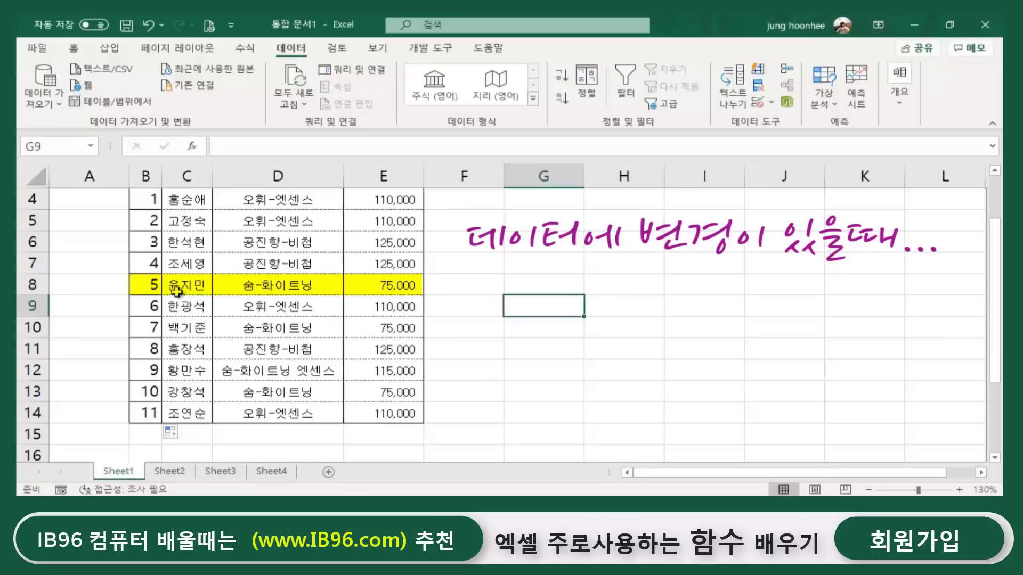
drag(177, 288, 396, 286)
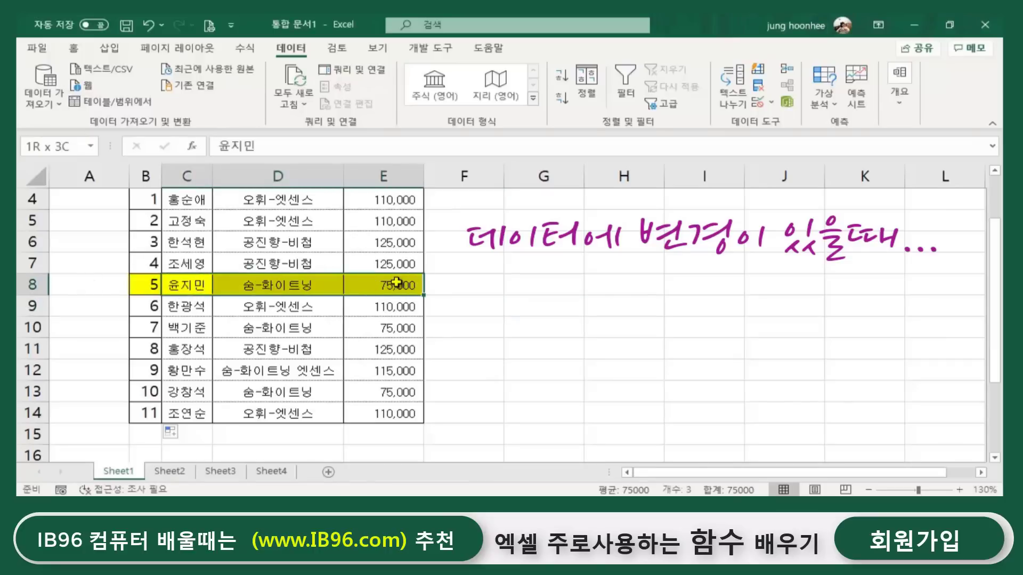
click(468, 292)
click(152, 293)
click(184, 288)
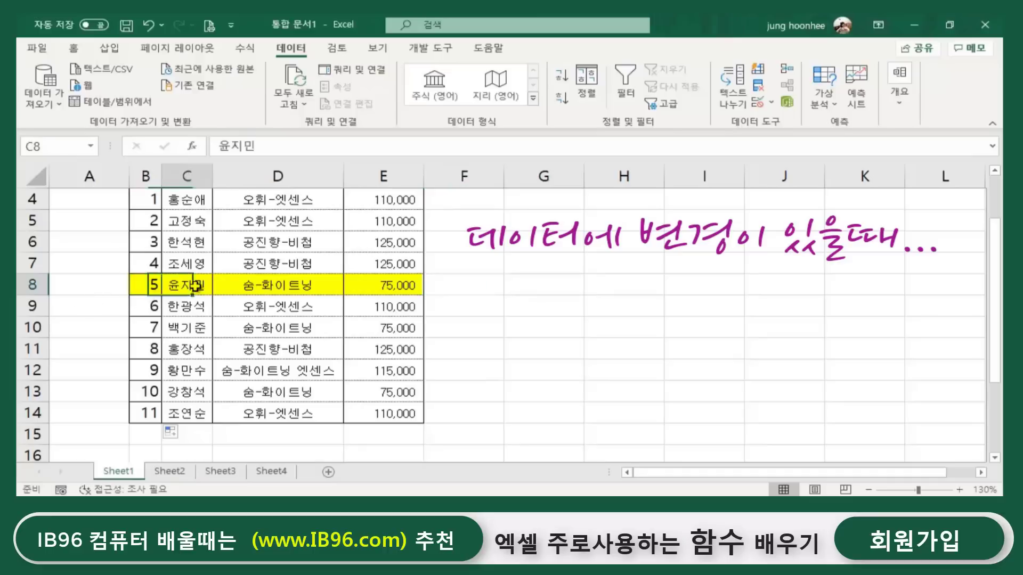
click(391, 286)
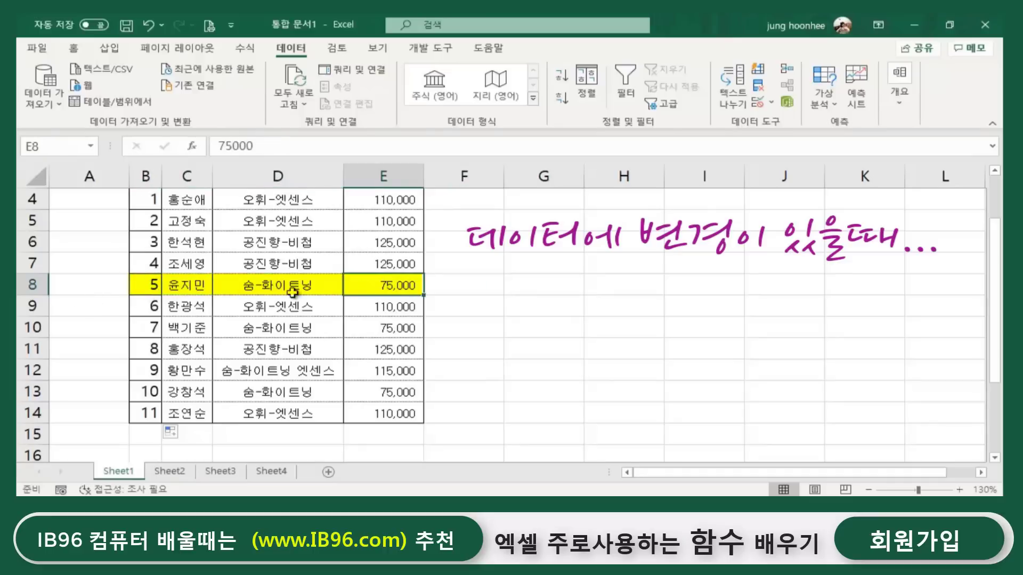
click(182, 288)
click(268, 288)
click(377, 293)
click(147, 288)
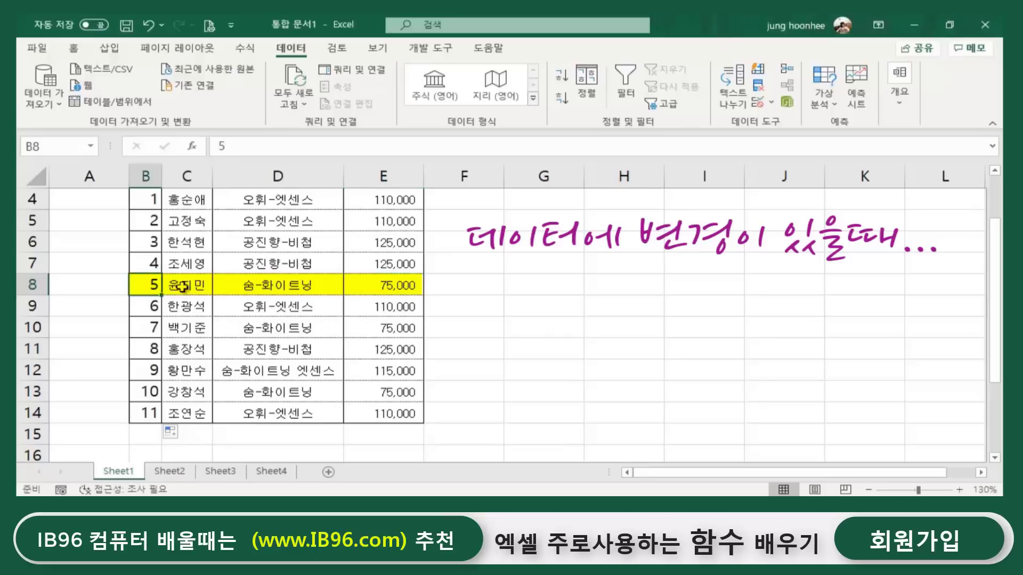
Delete the entire sheet row 8, the record numbered 5.
scroll(155, 322, up, 1)
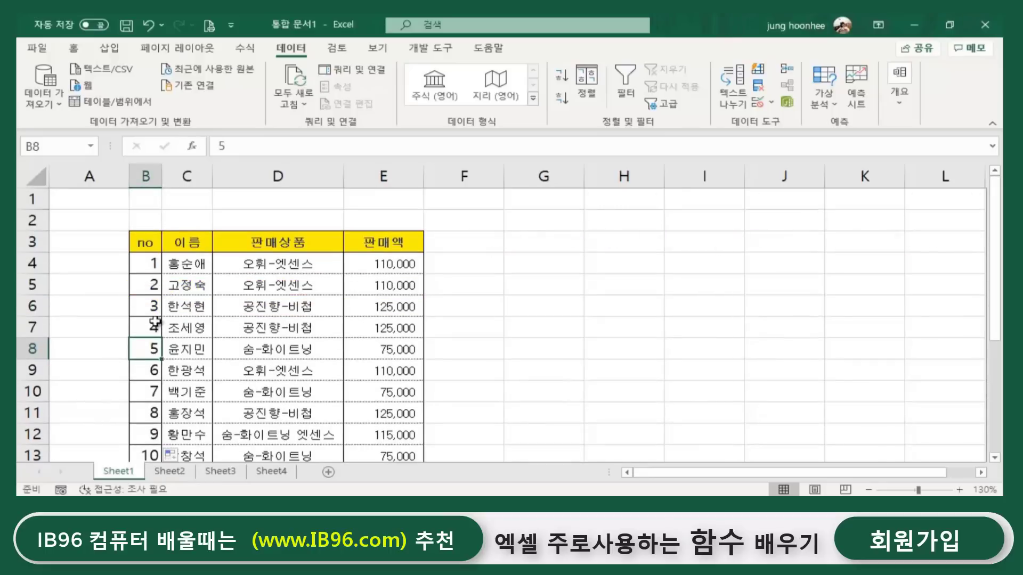
click(22, 348)
right_click(32, 350)
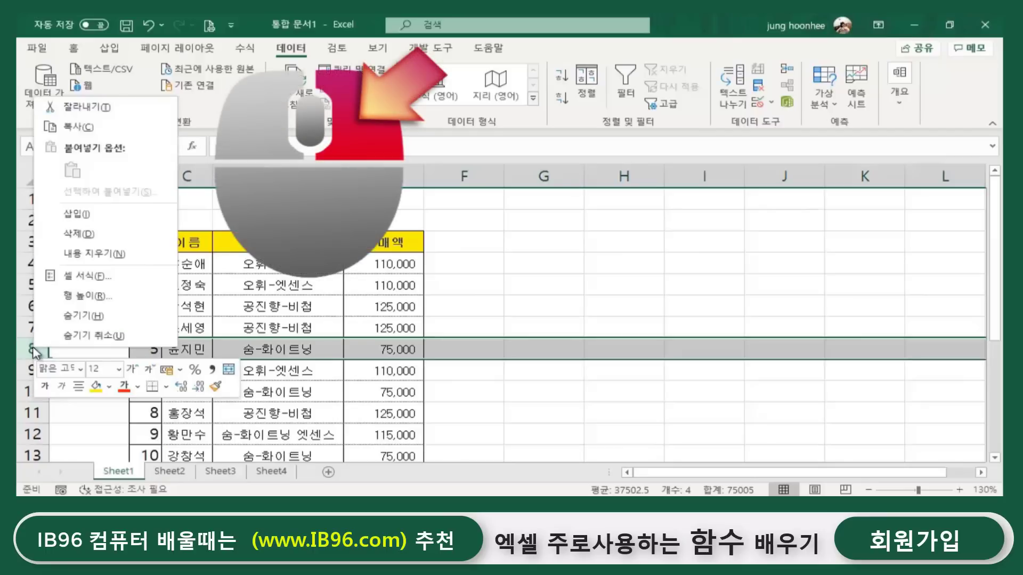
click(86, 234)
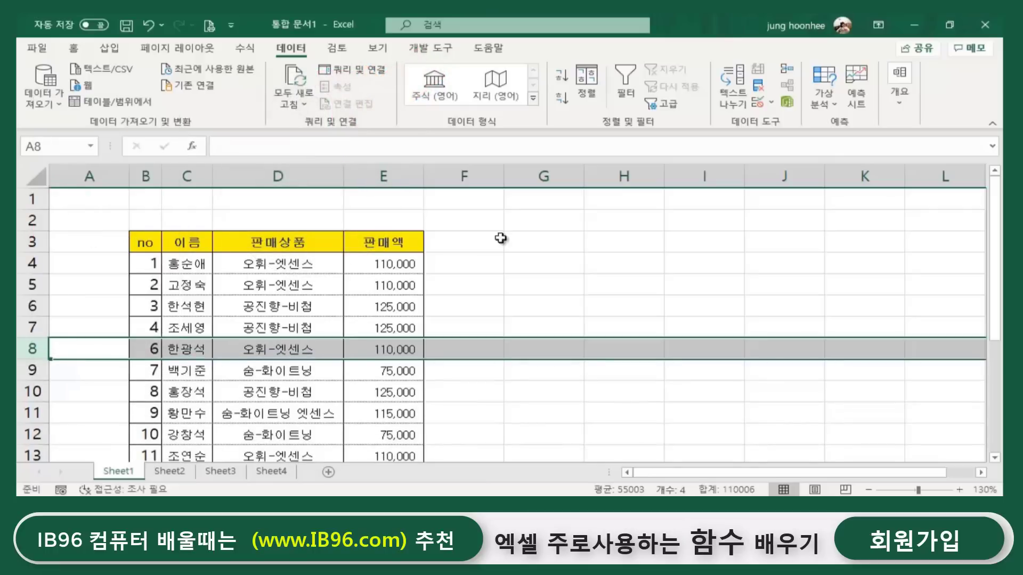
click(538, 261)
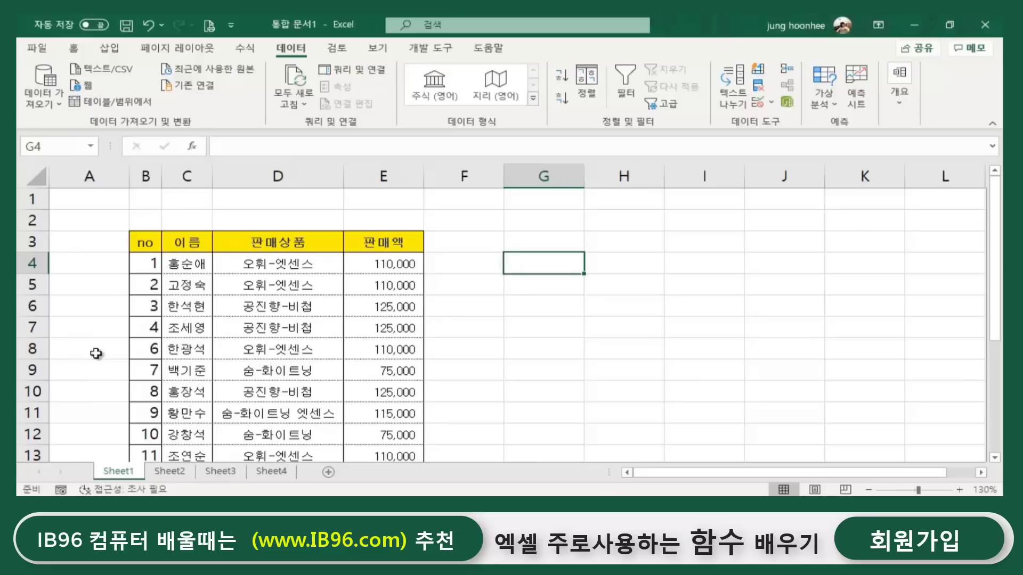
click(148, 258)
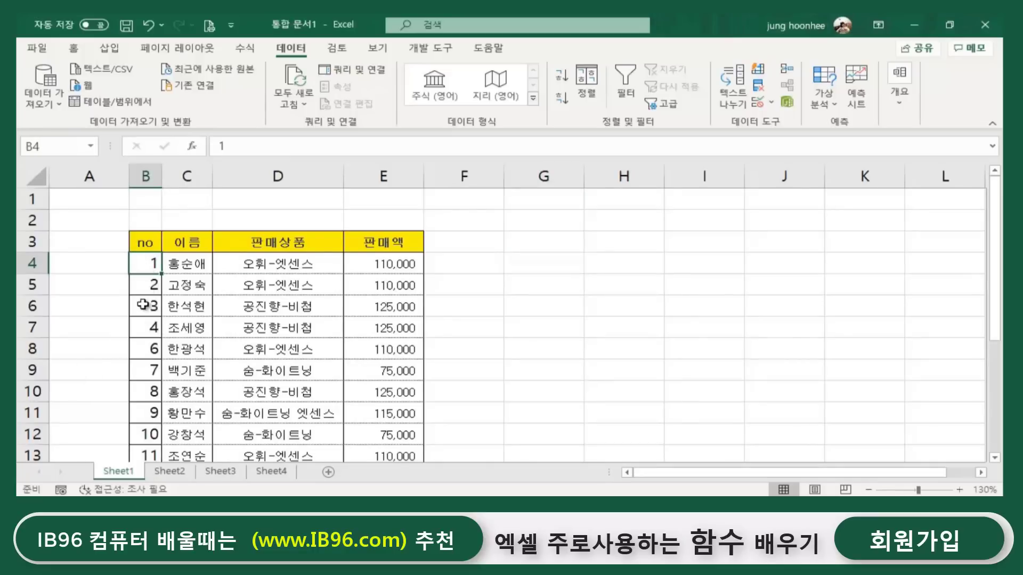
click(153, 335)
click(150, 341)
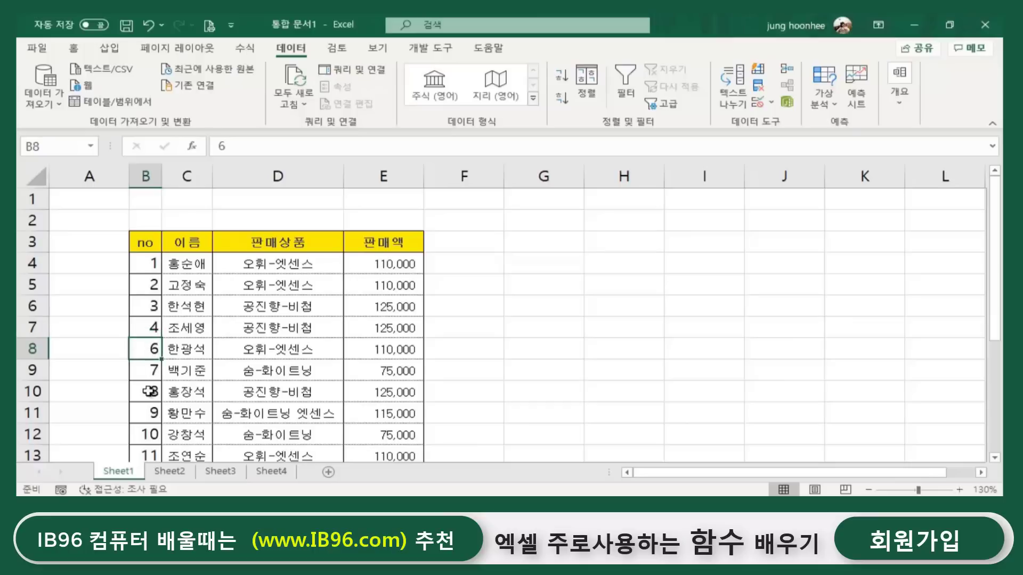
scroll(151, 432, down, 2)
scroll(152, 433, up, 2)
click(623, 349)
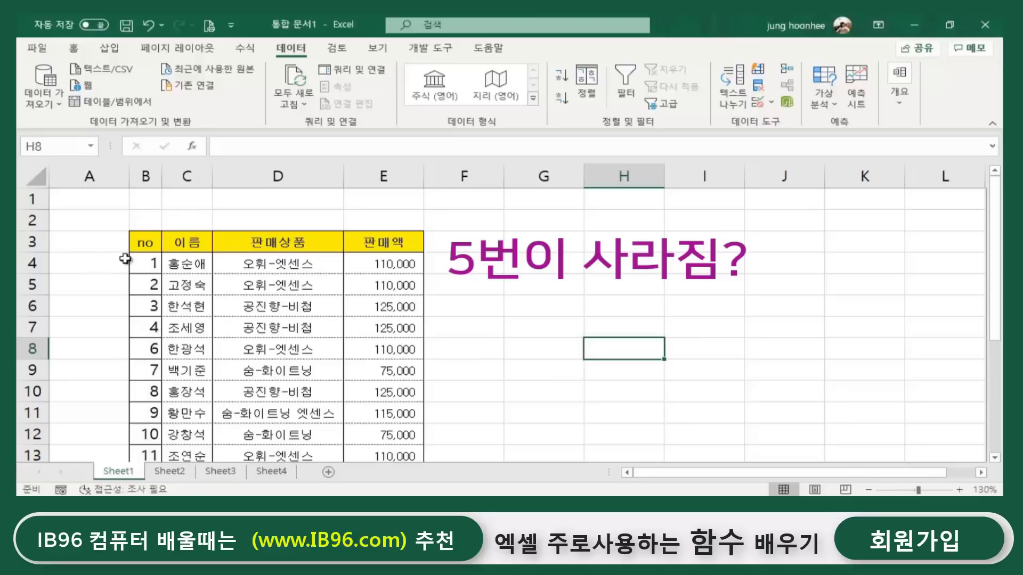
Renumber the no column by filling the series from B4 down to the last record in B13.
click(147, 262)
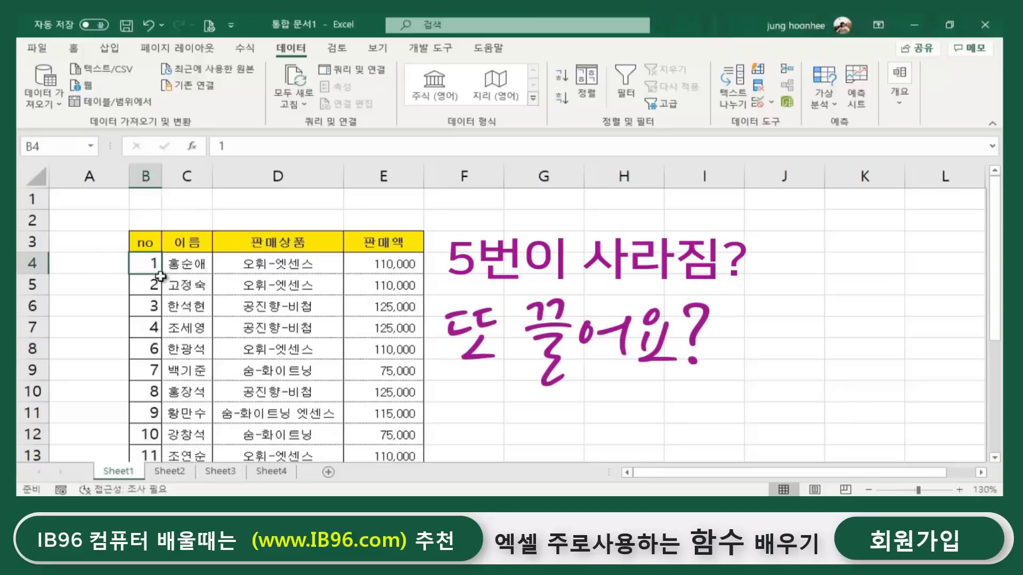
drag(162, 275, 147, 419)
click(631, 374)
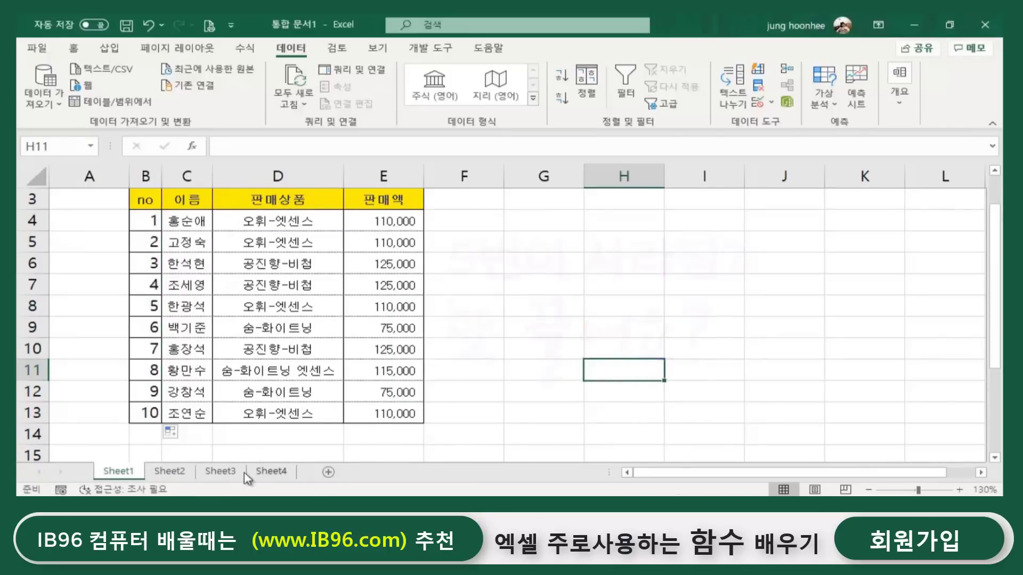
click(543, 285)
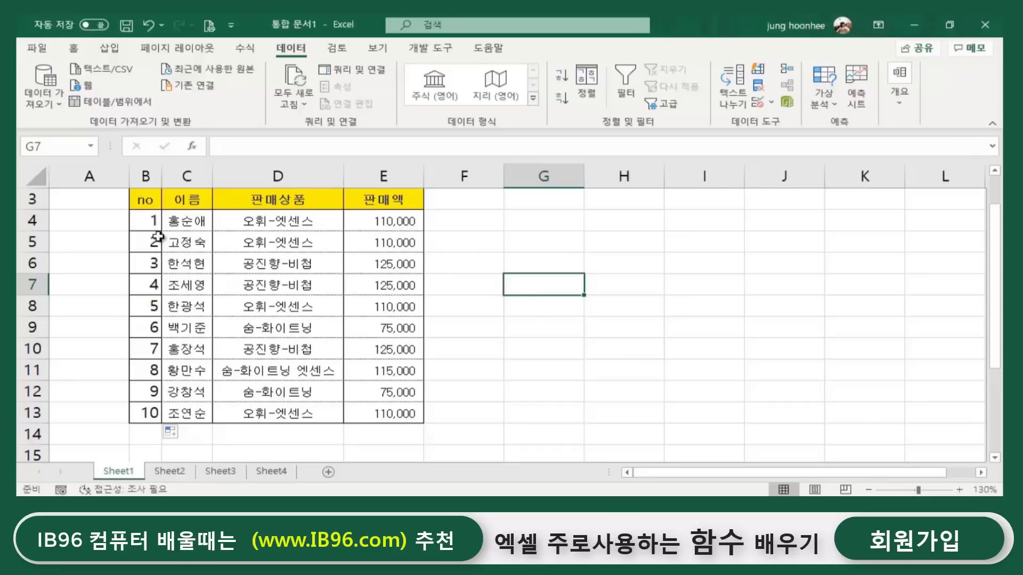
click(542, 366)
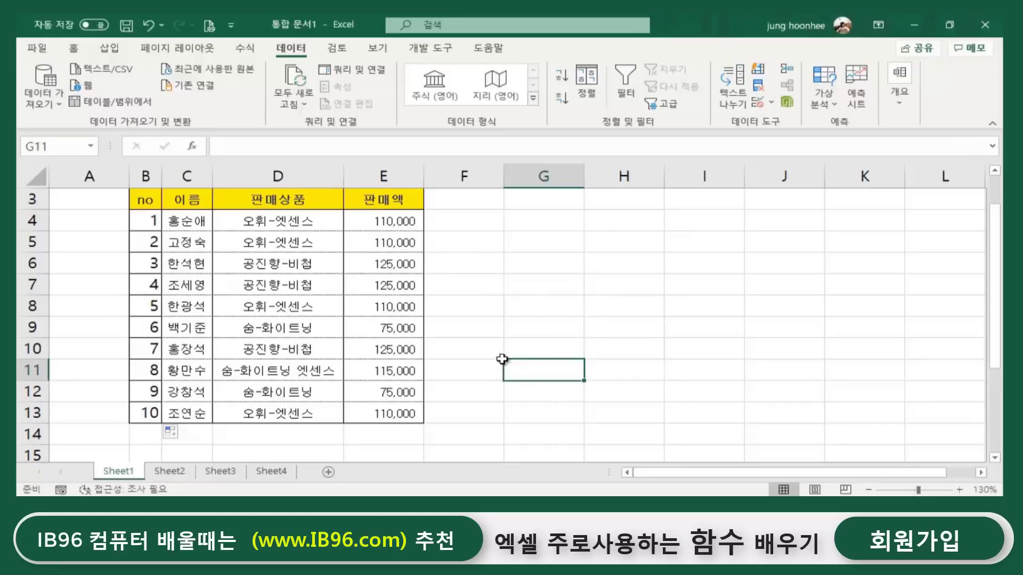
click(517, 335)
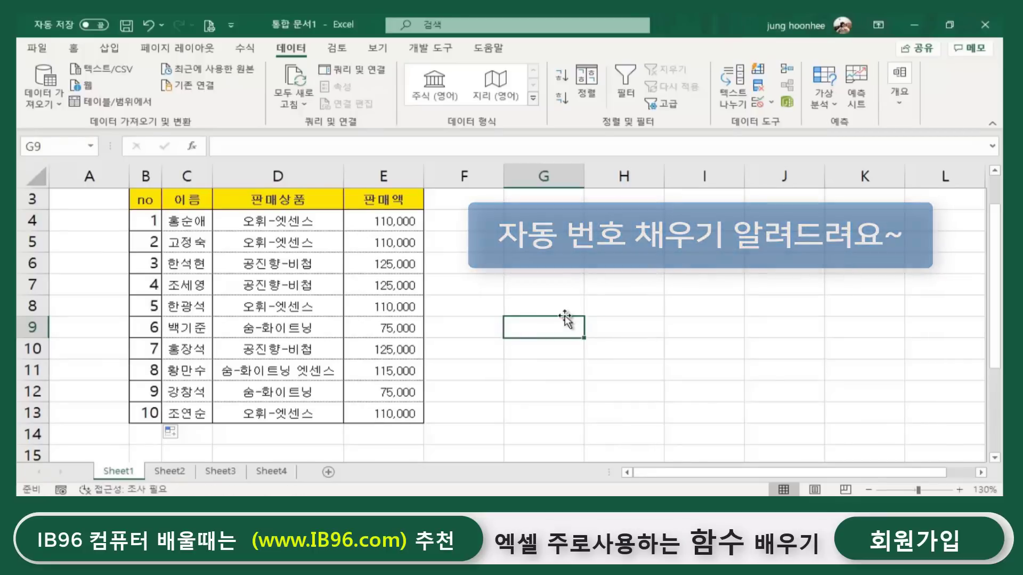
click(487, 367)
Insert a blank sheet row at row 9, below the record numbered 5.
click(31, 328)
right_click(32, 327)
click(113, 200)
Fill the blank row 9 with the customer's name, the product 공진향-비첩 and the sales amount 125,000.
click(189, 326)
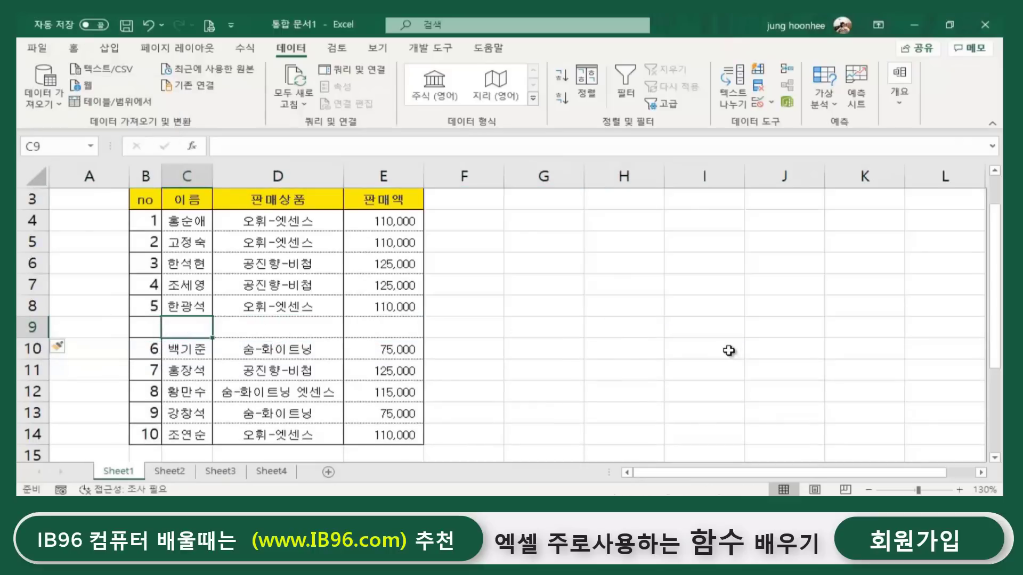
text(민소희)
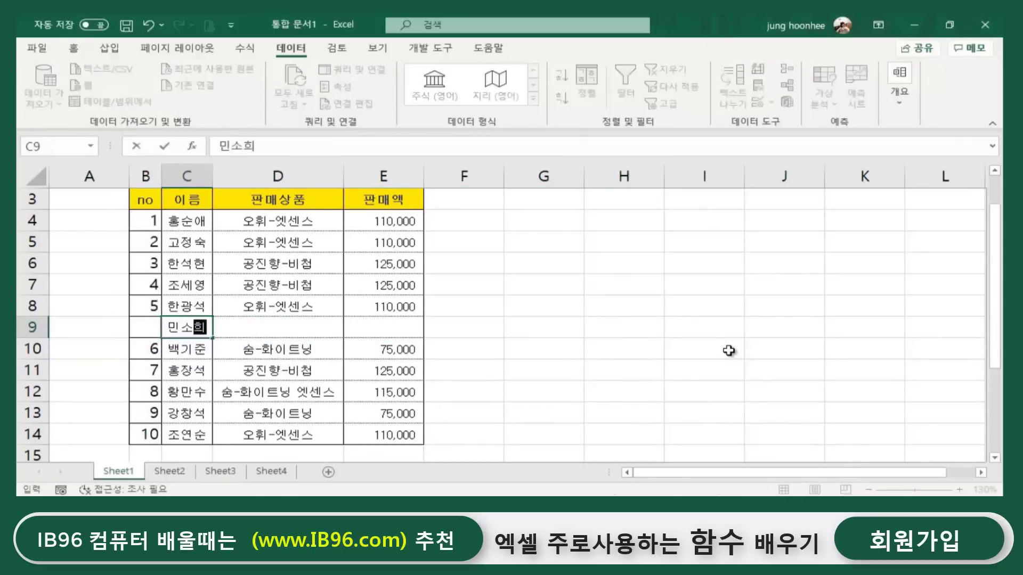
key(Tab)
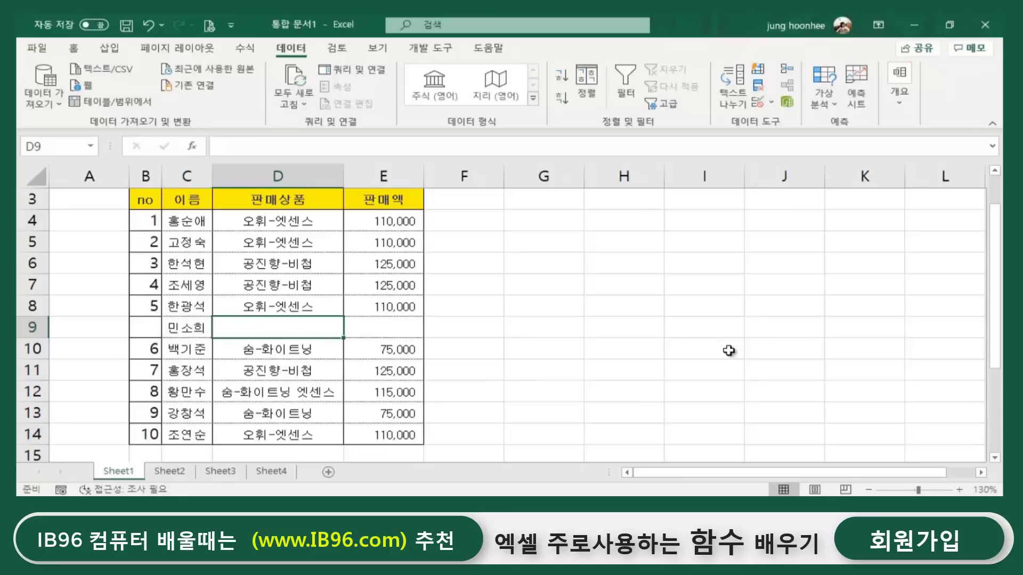
text(공진향-비첩)
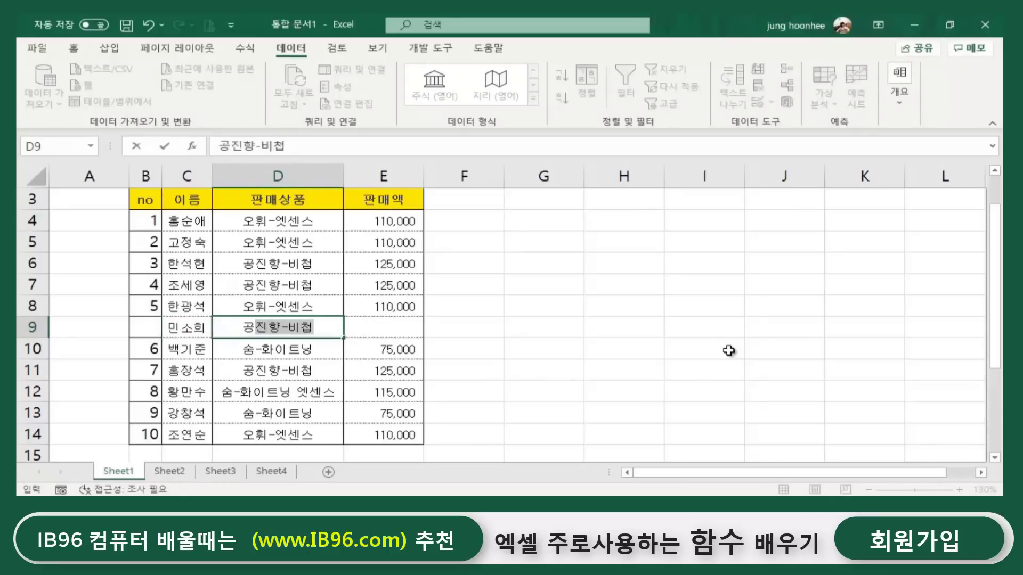
key(Tab)
text(125,000)
key(Return)
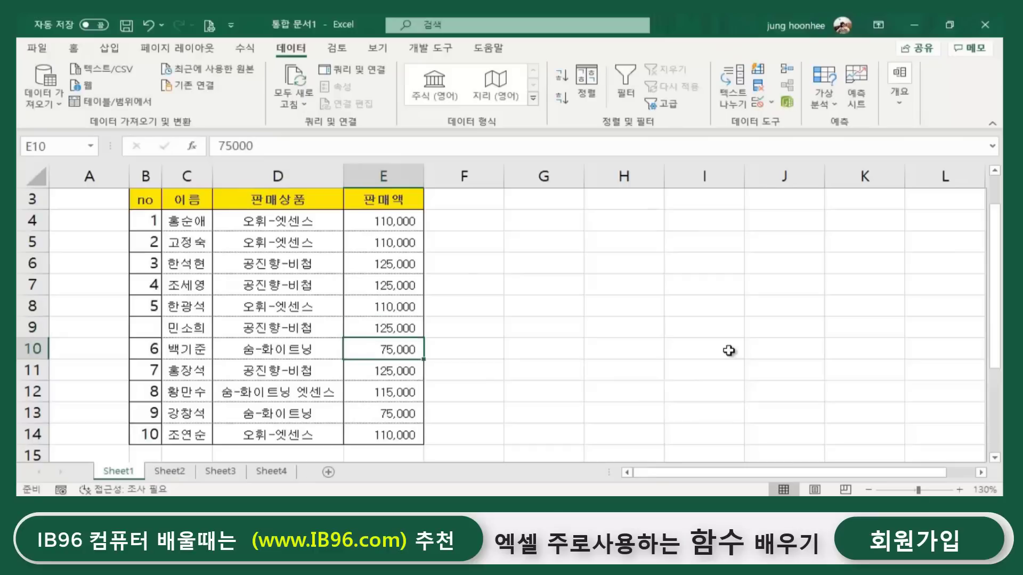
click(137, 330)
click(143, 348)
click(151, 386)
click(151, 372)
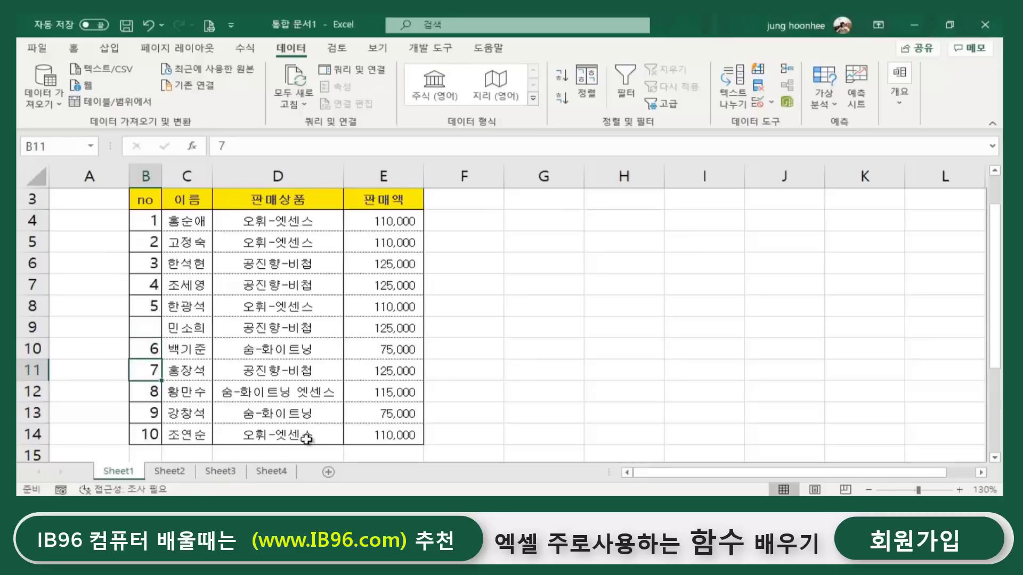
click(713, 365)
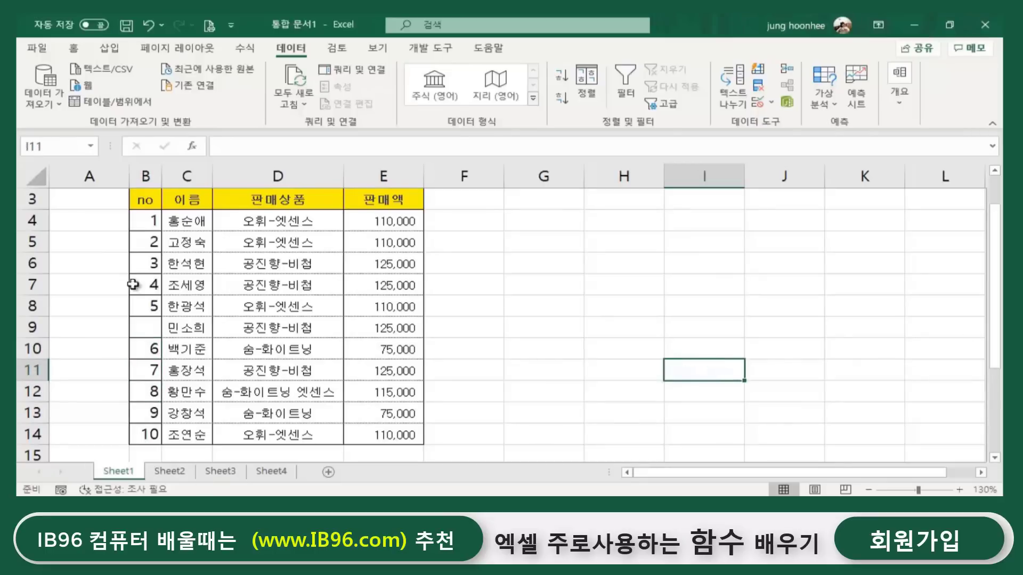
click(588, 364)
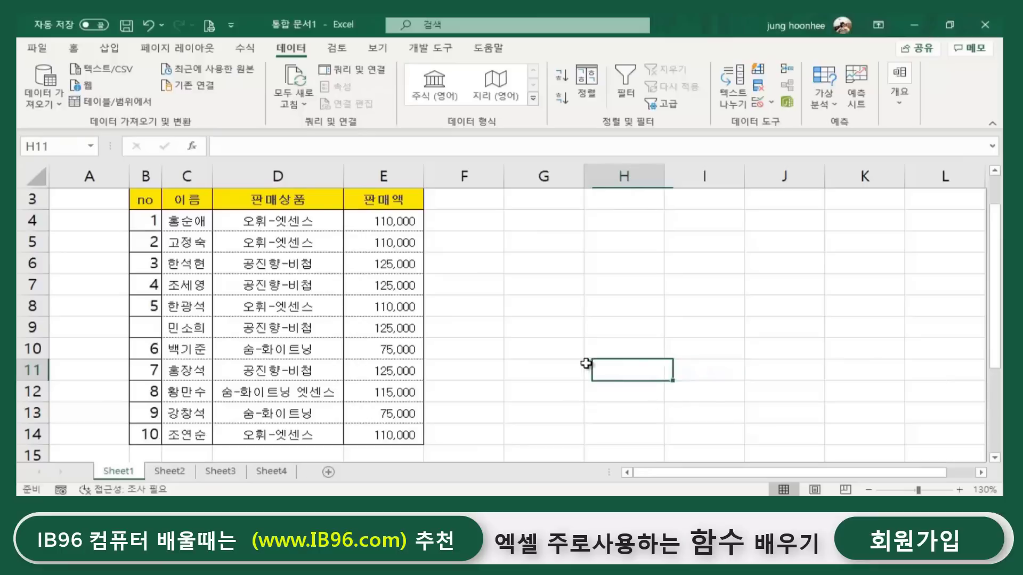
Clear all numbers from the no column in B4:B14.
drag(150, 217, 144, 431)
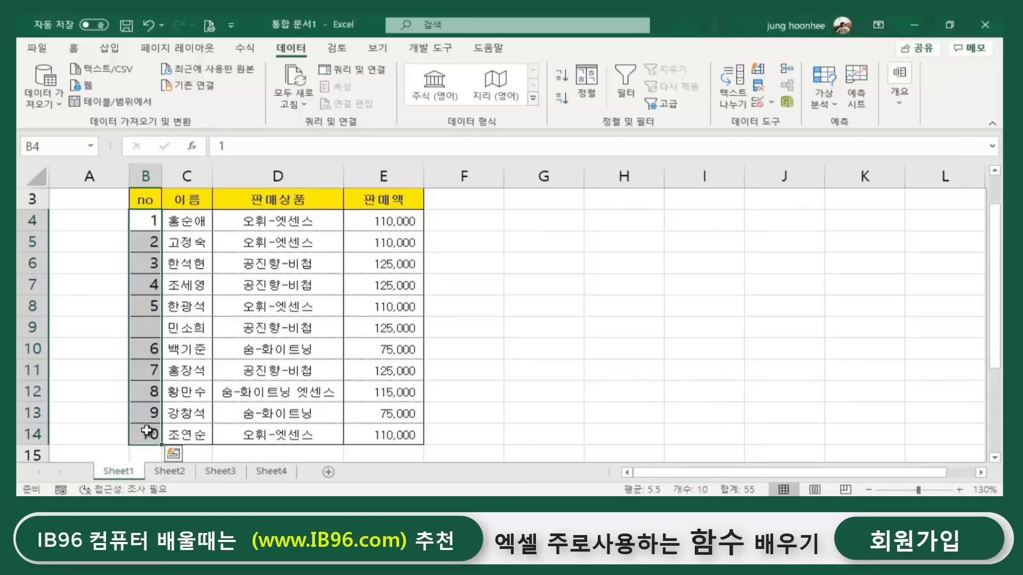
key(Delete)
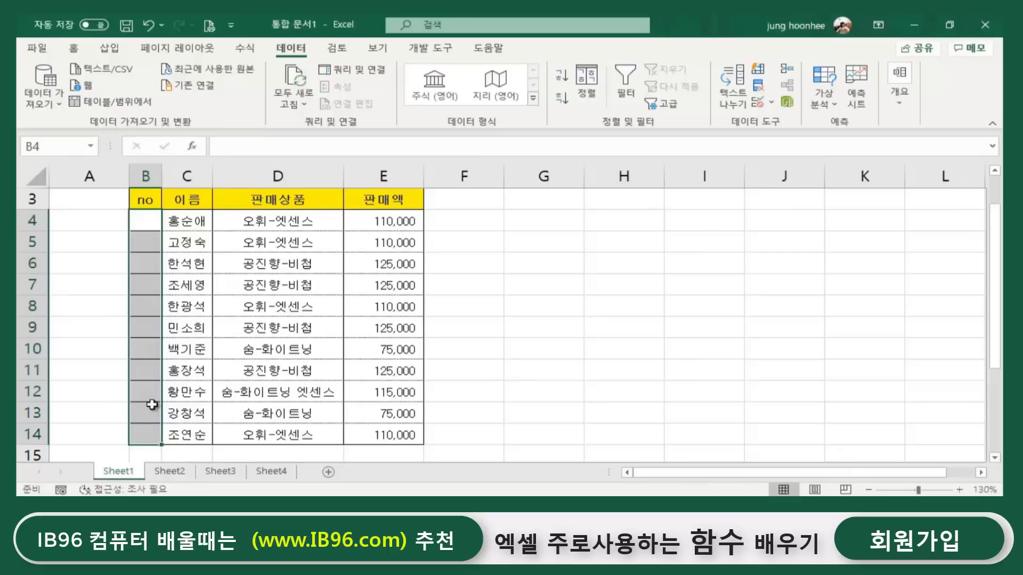
click(538, 340)
click(138, 224)
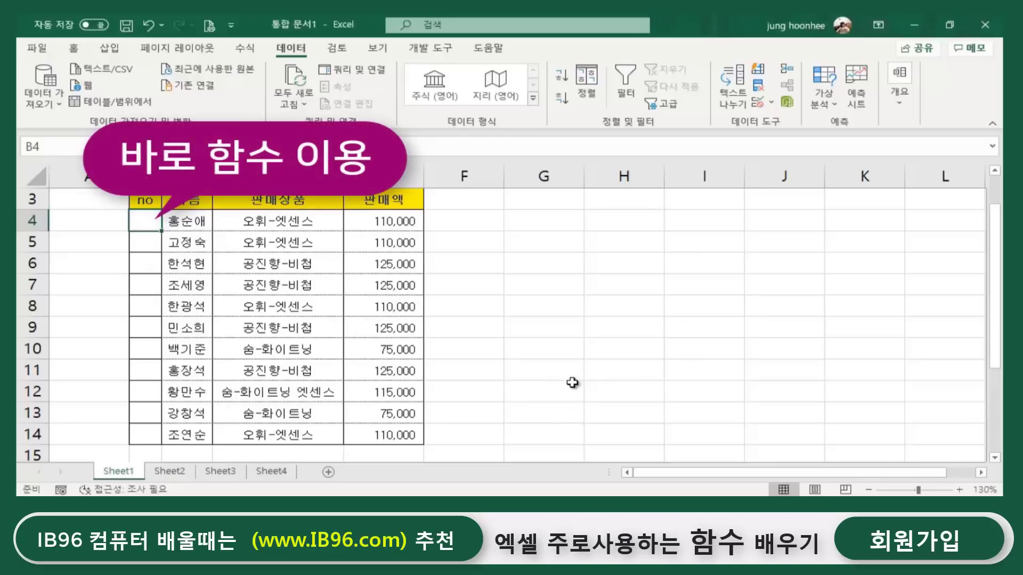
scroll(572, 382, up, 1)
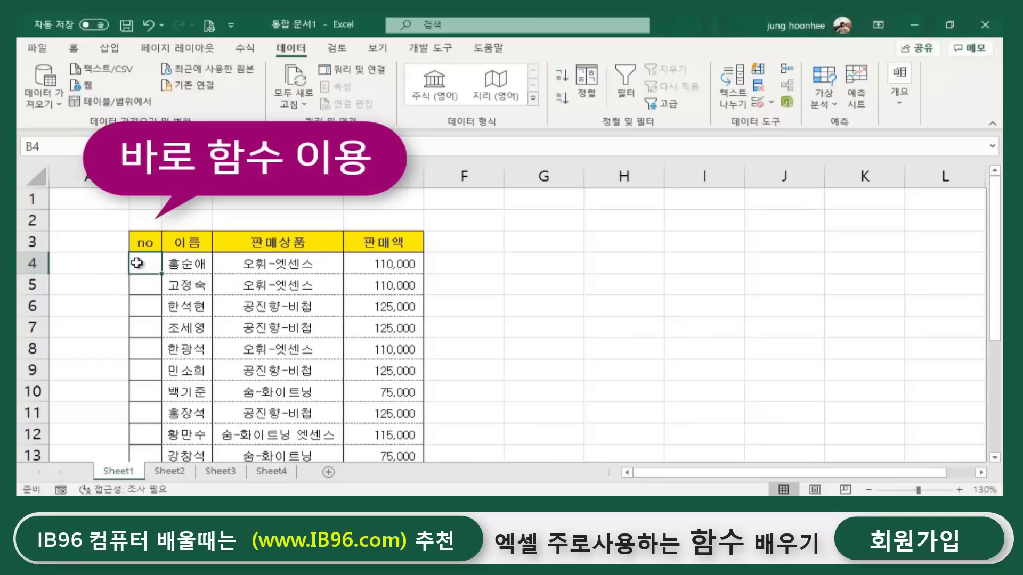
click(143, 288)
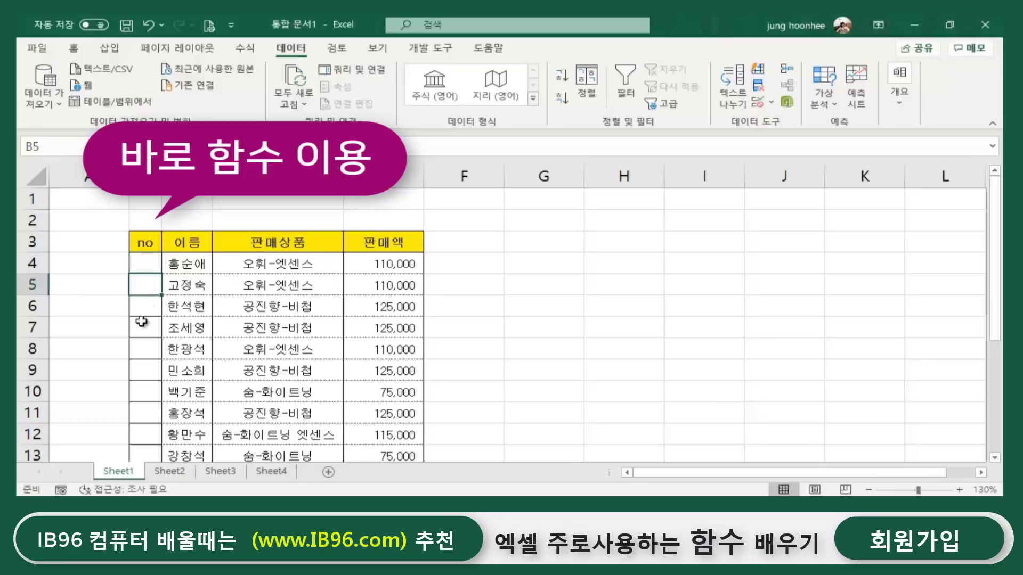
click(706, 409)
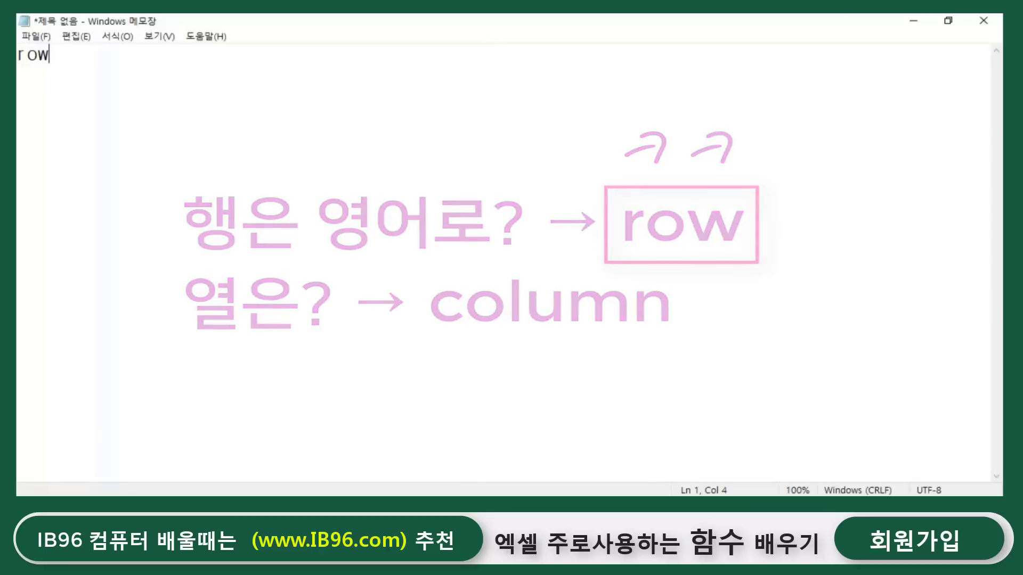
Return from Notepad to the Excel sheet and enter the formula =row() in cell B4 of the no column.
click(916, 24)
click(580, 268)
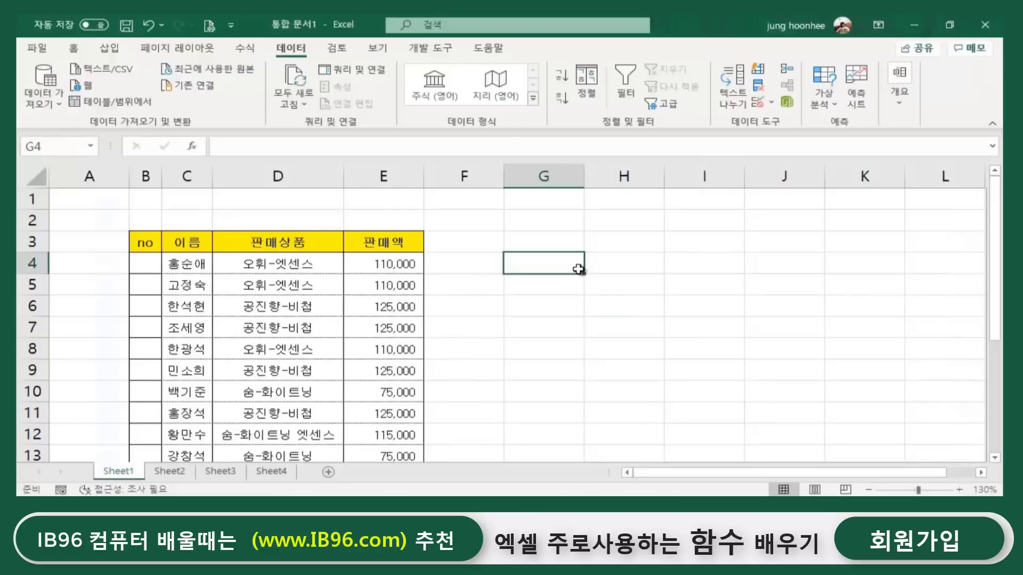
click(139, 263)
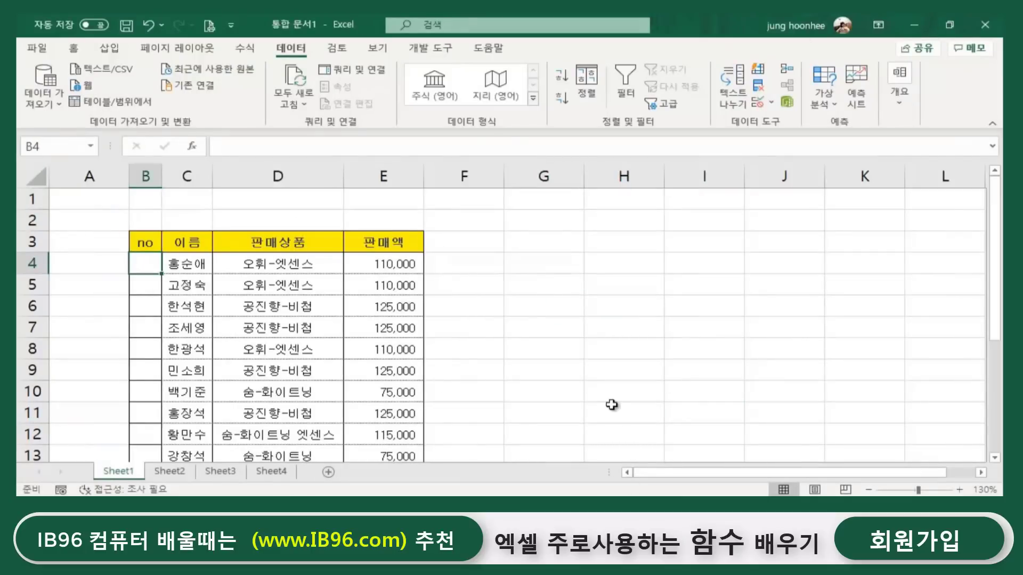
ctrl+scroll(611, 405, up, 2)
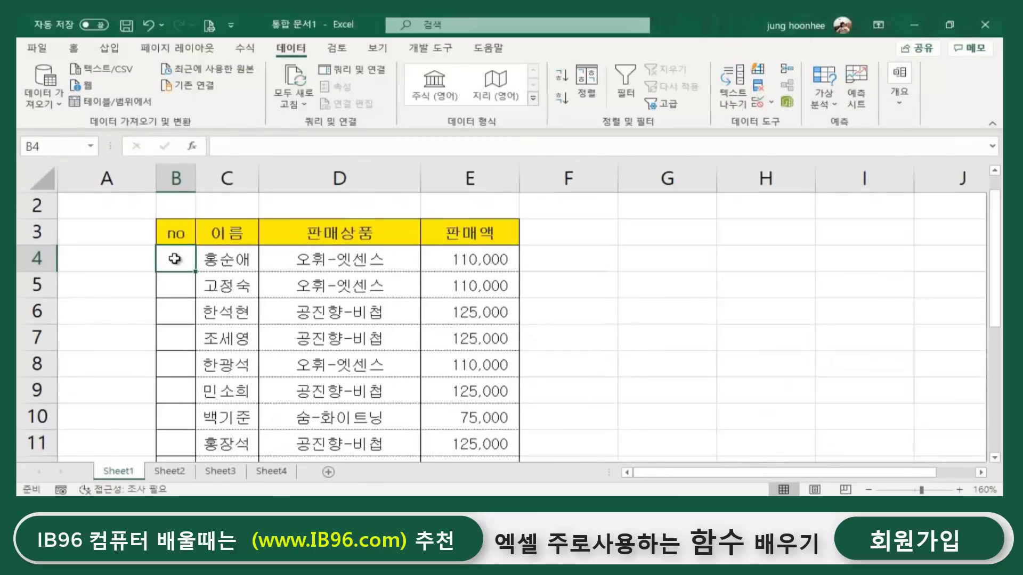
text(=)
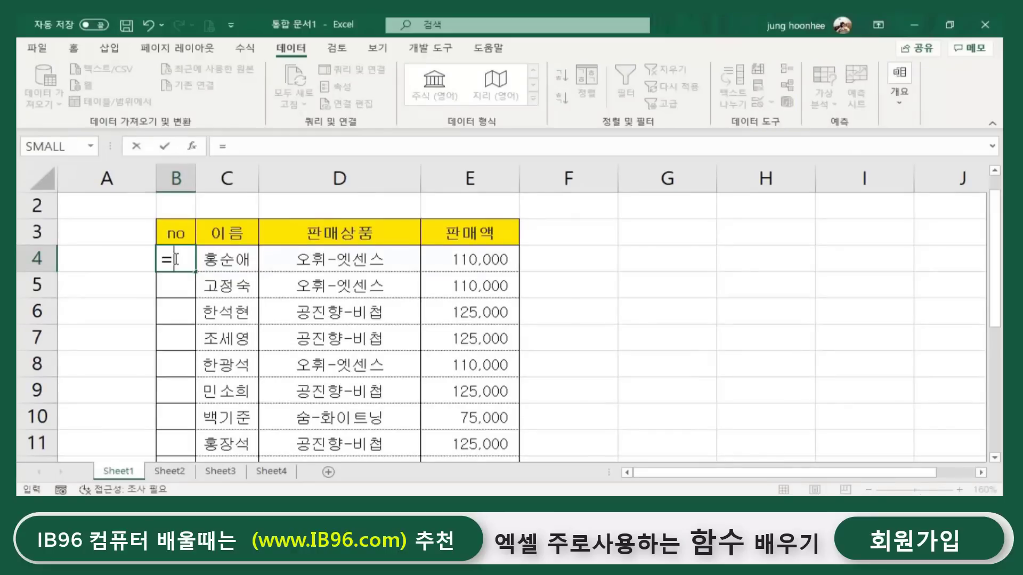
text(ㄱ)
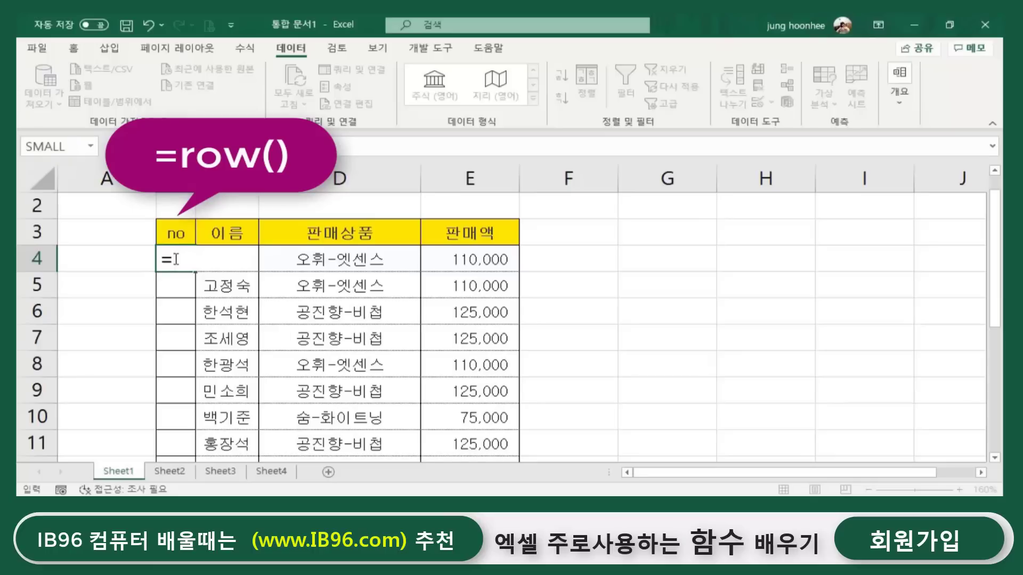
text(row)
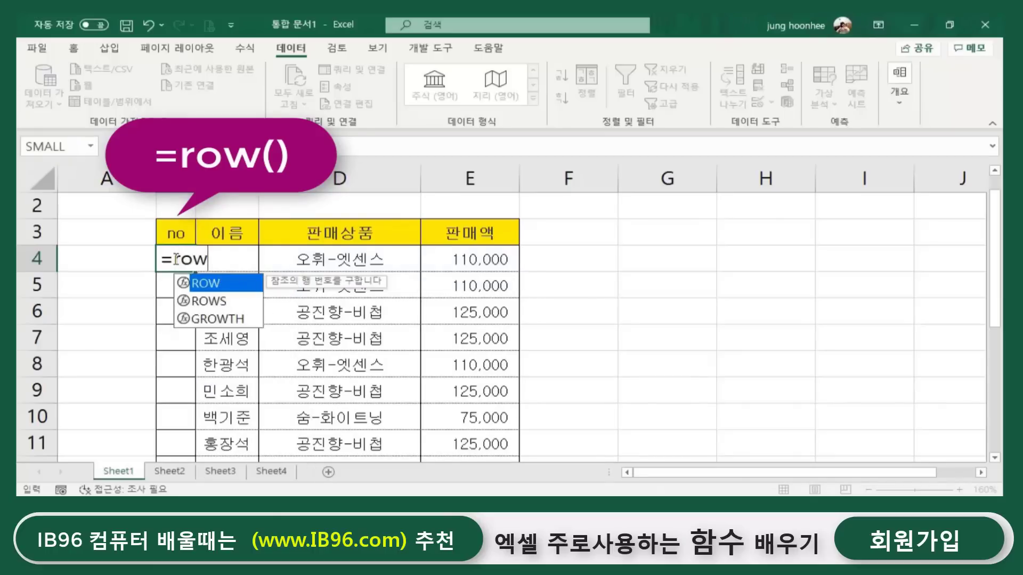
text(()
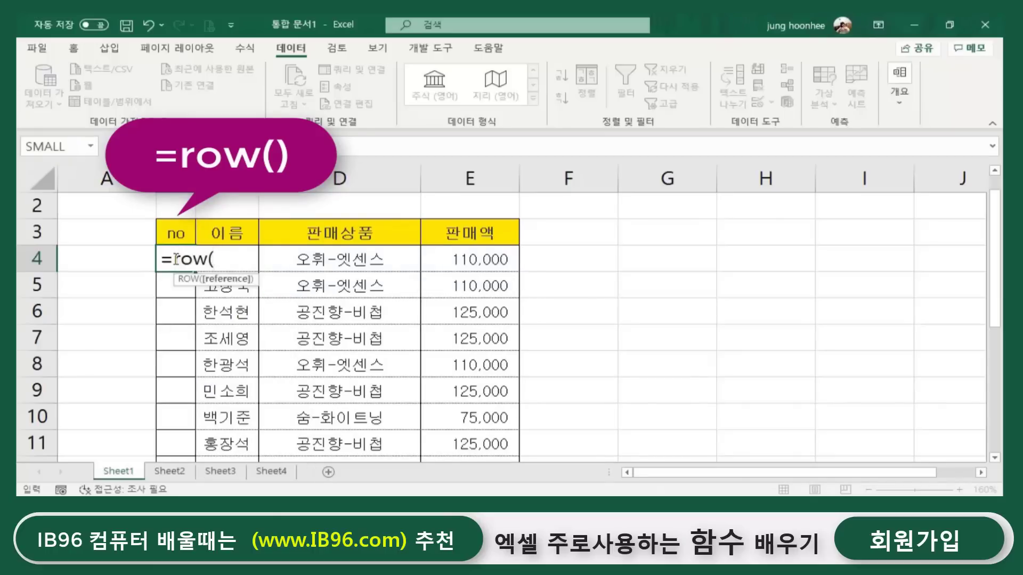
text())
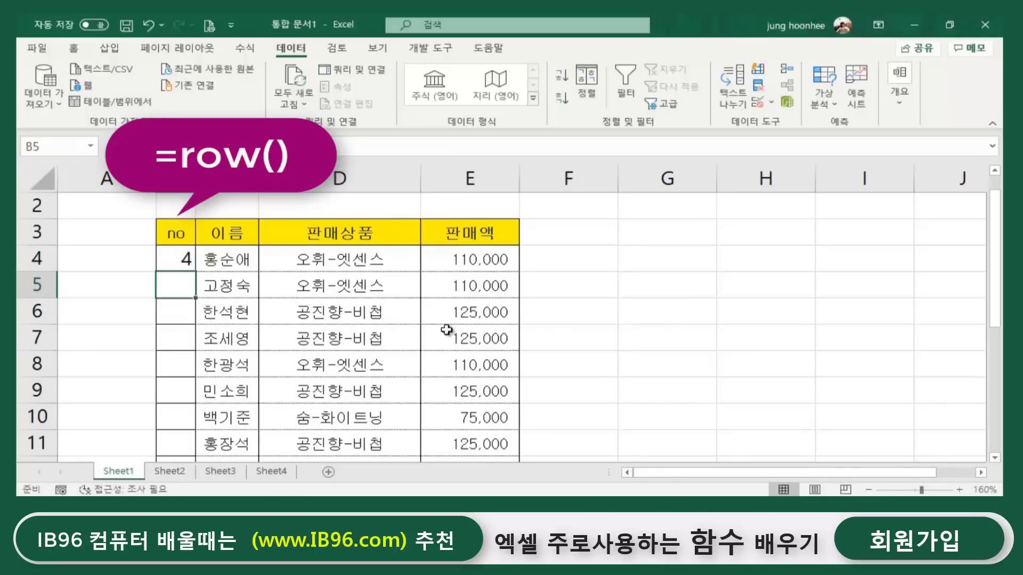
Extend the formula in B4 to =ROW()-3 so that it subtracts the rows above the first record.
click(176, 260)
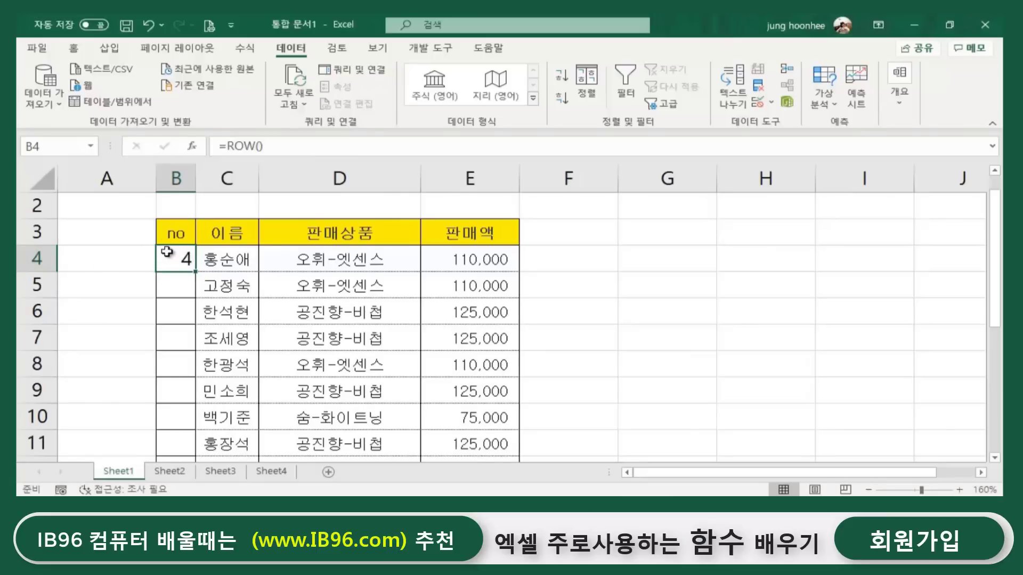
scroll(168, 257, up, 1)
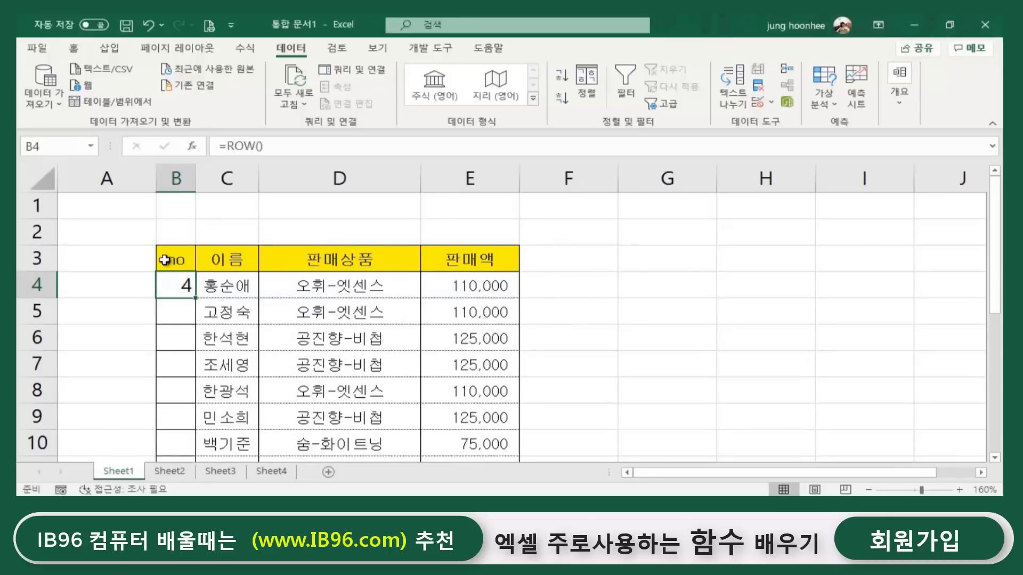
click(292, 146)
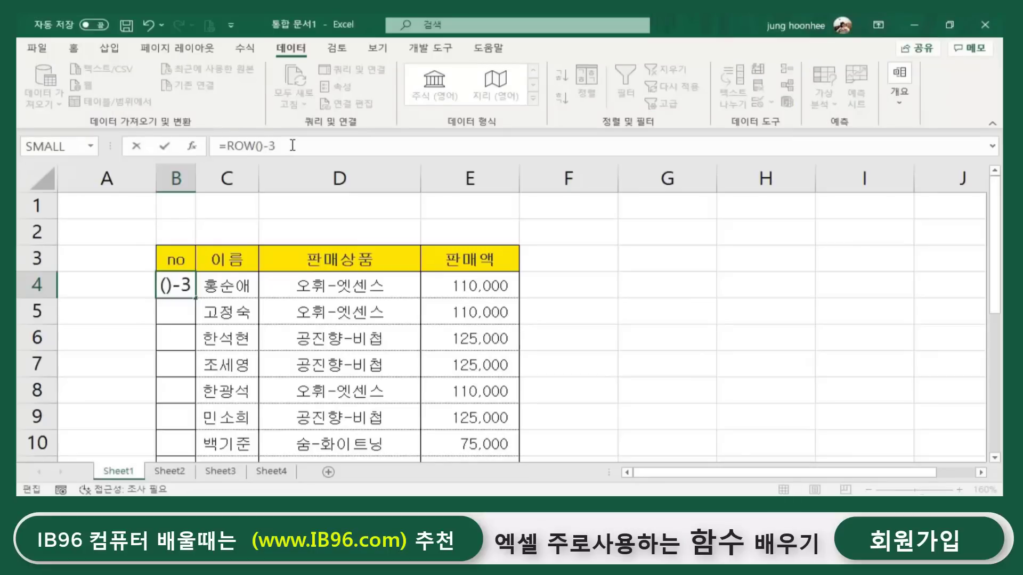
key(Return)
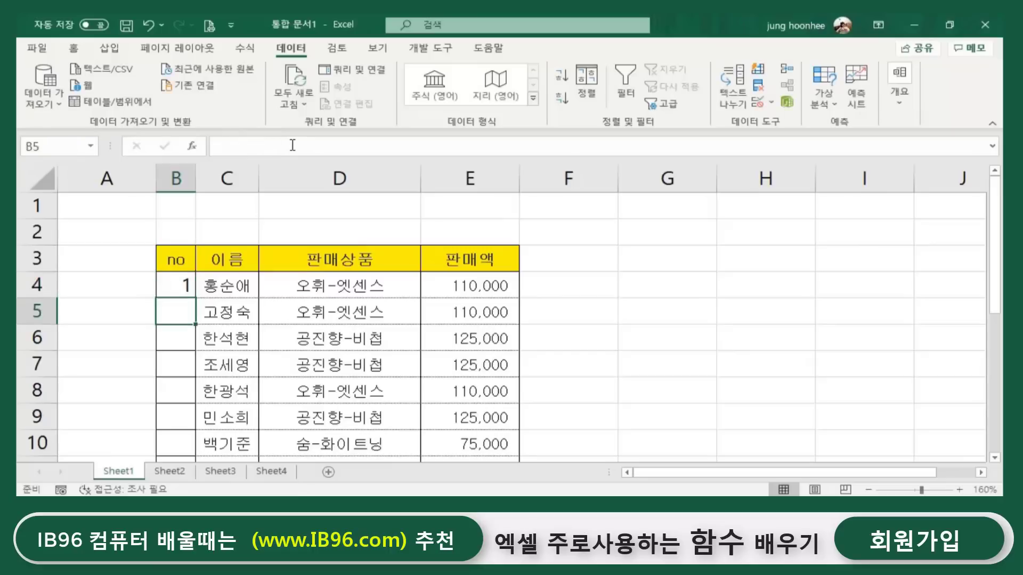
Fill the B4 formula down the no column to the last record in B14.
click(174, 281)
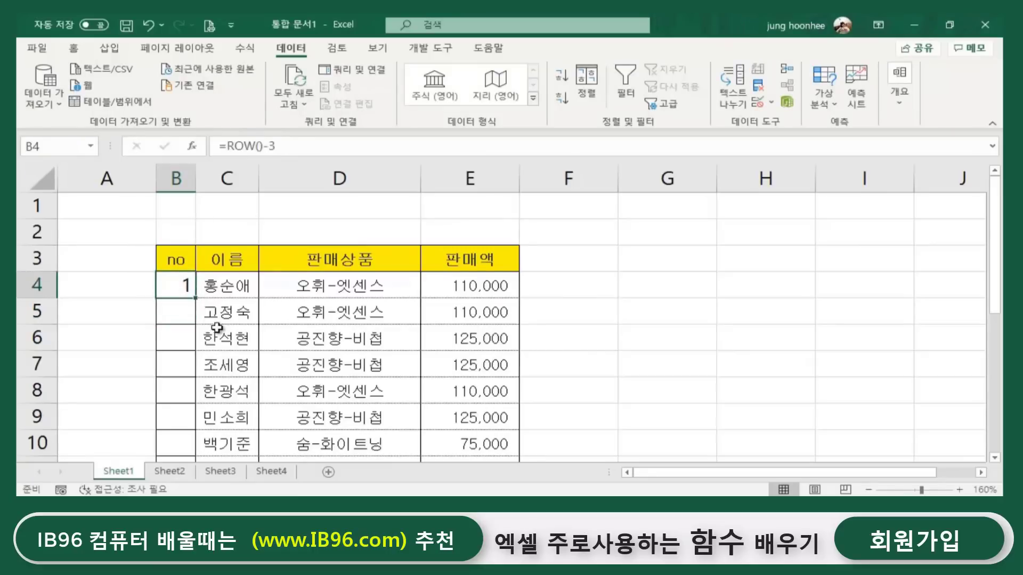
double_click(195, 299)
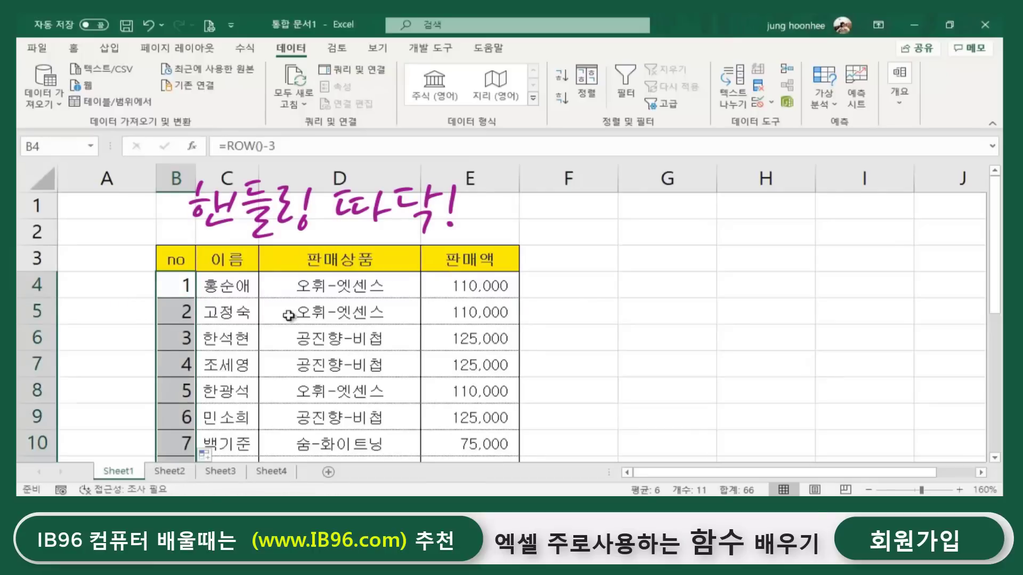
scroll(600, 425, down, 2)
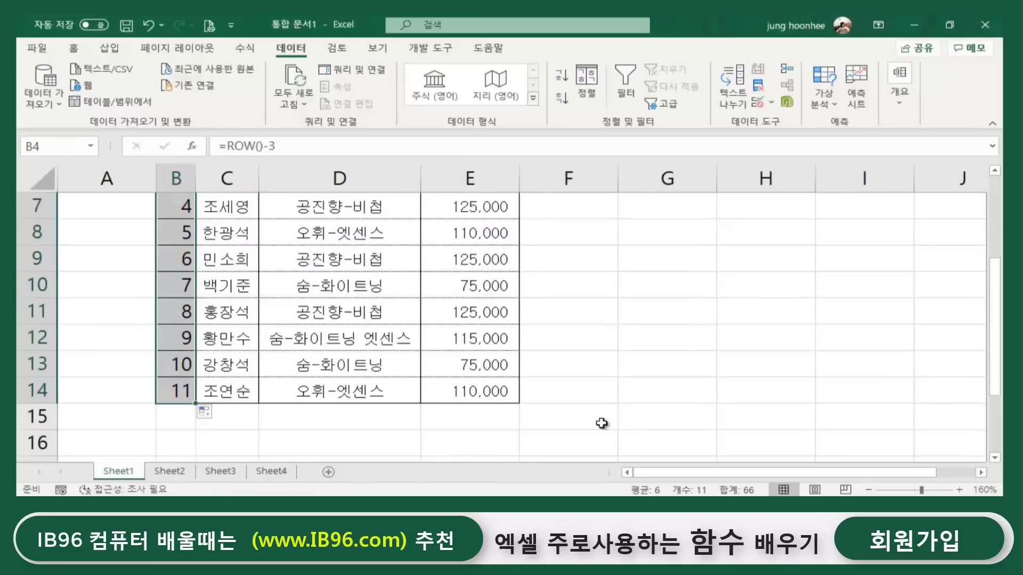
click(660, 362)
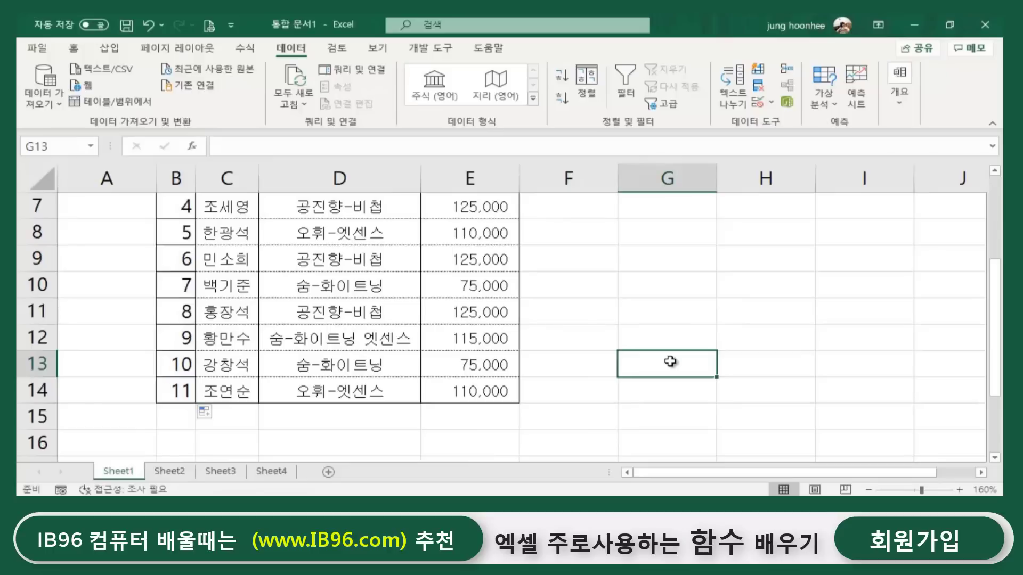
click(665, 317)
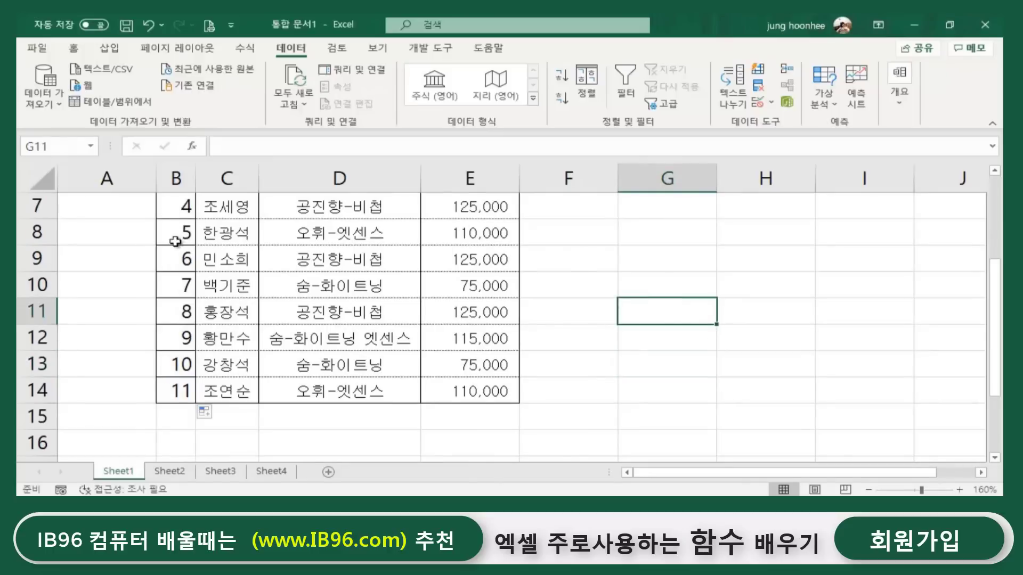
Insert a blank sheet row at row 9, directly below the record numbered 5.
right_click(33, 257)
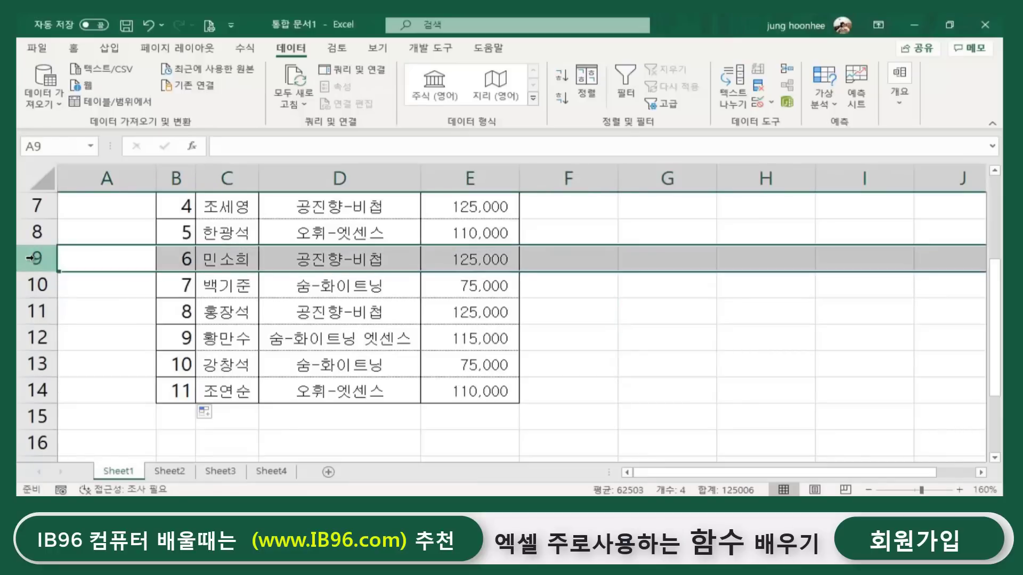
click(78, 362)
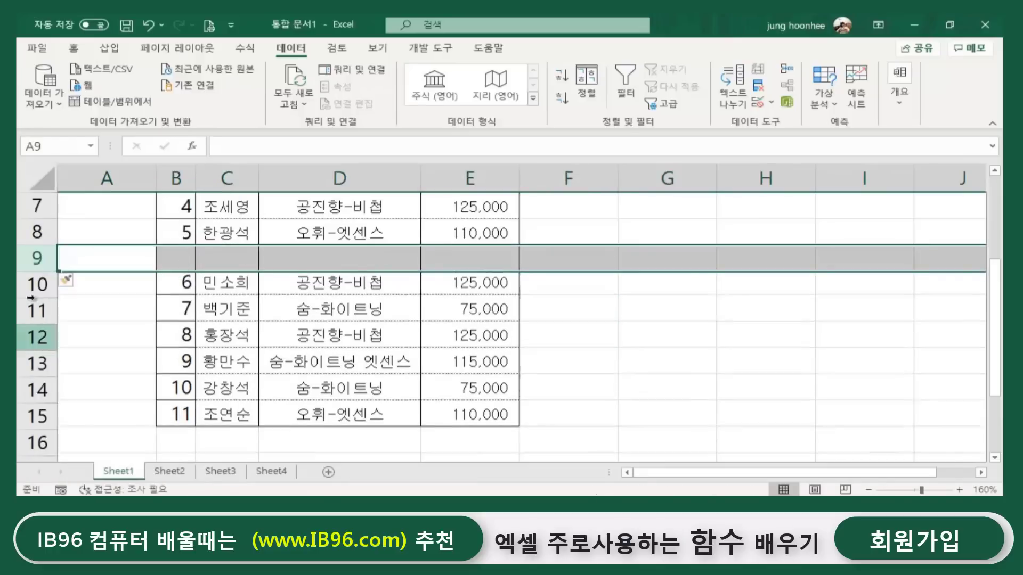
click(181, 259)
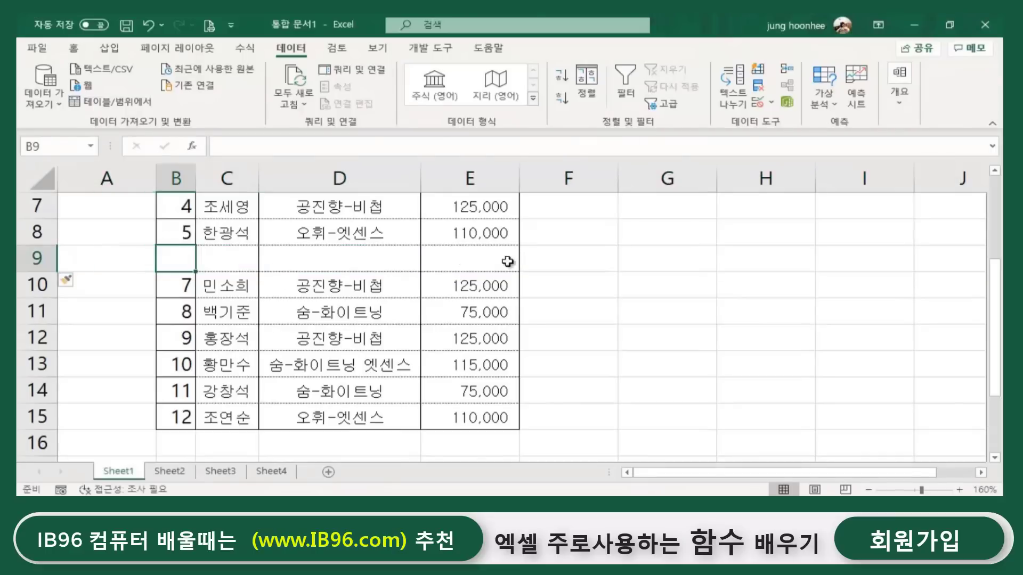
click(703, 293)
Fill the blank row 9 with the customer's name, the product 숨-화이트닝 and the sales amount 75000.
click(230, 264)
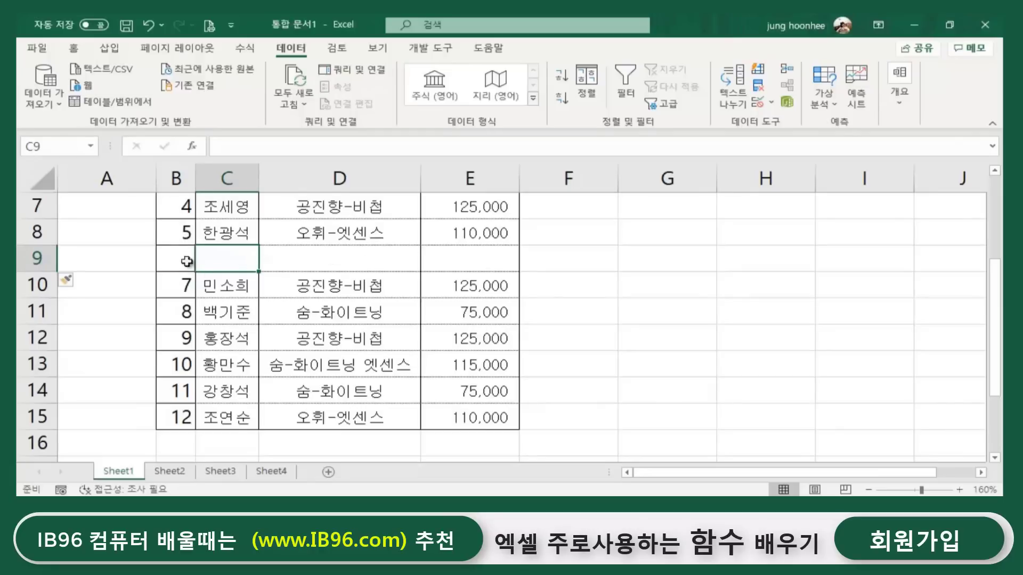
click(187, 285)
click(226, 254)
text(whtn)
key(BackSpace)
key(BackSpace)
key(BackSpace)
key(BackSpace)
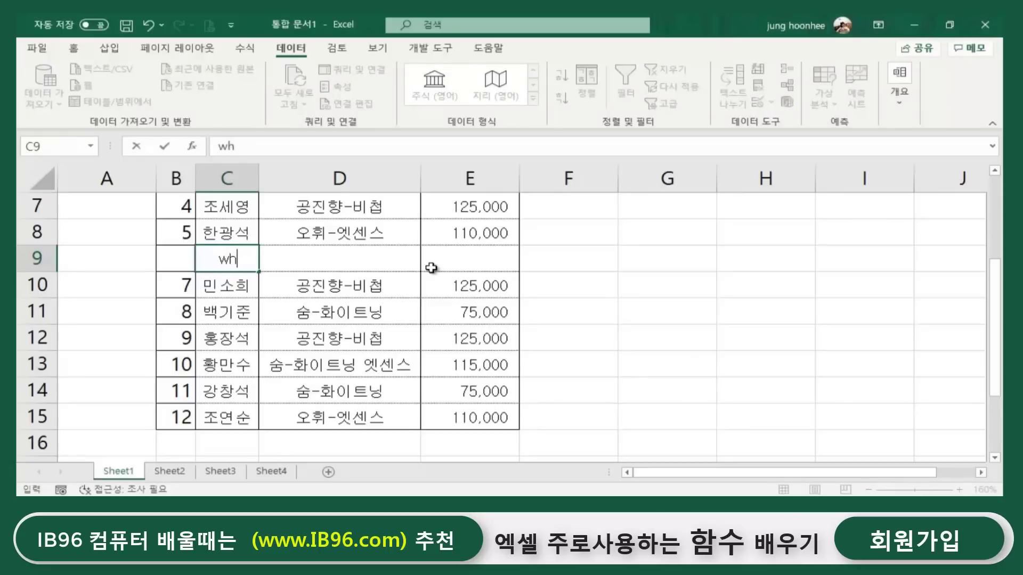
text(조수진)
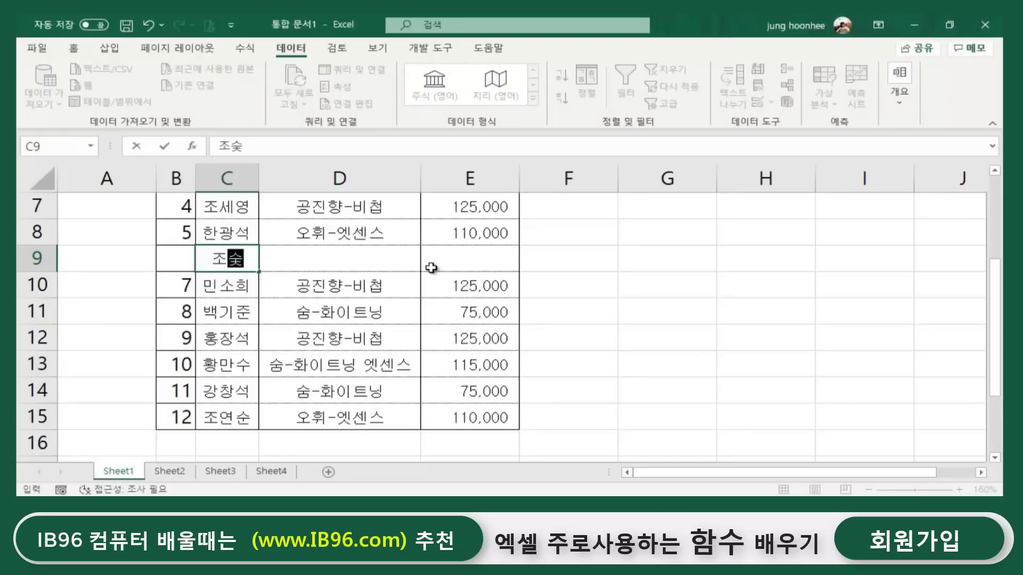
key(Tab)
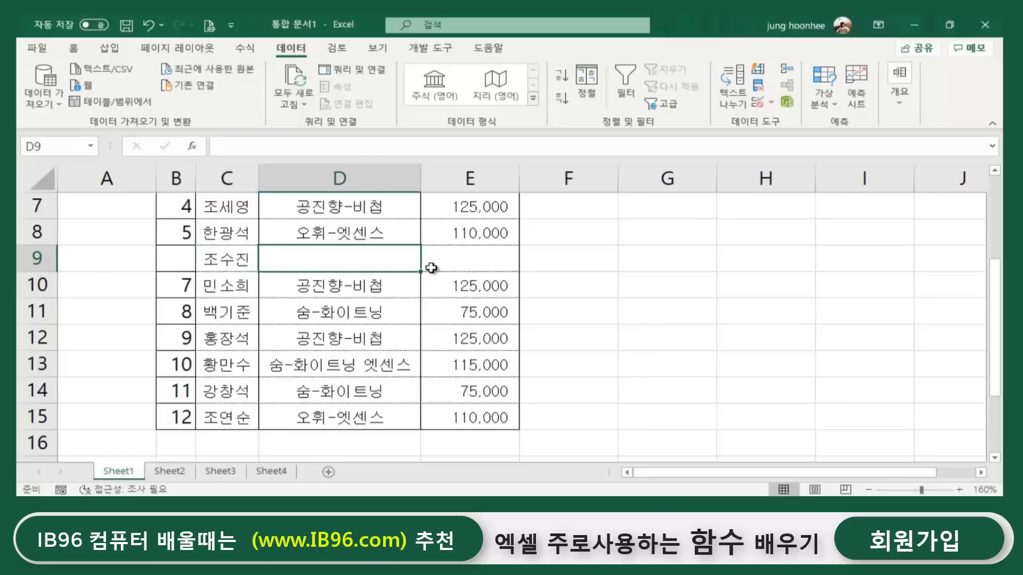
text(숨-호이트닝)
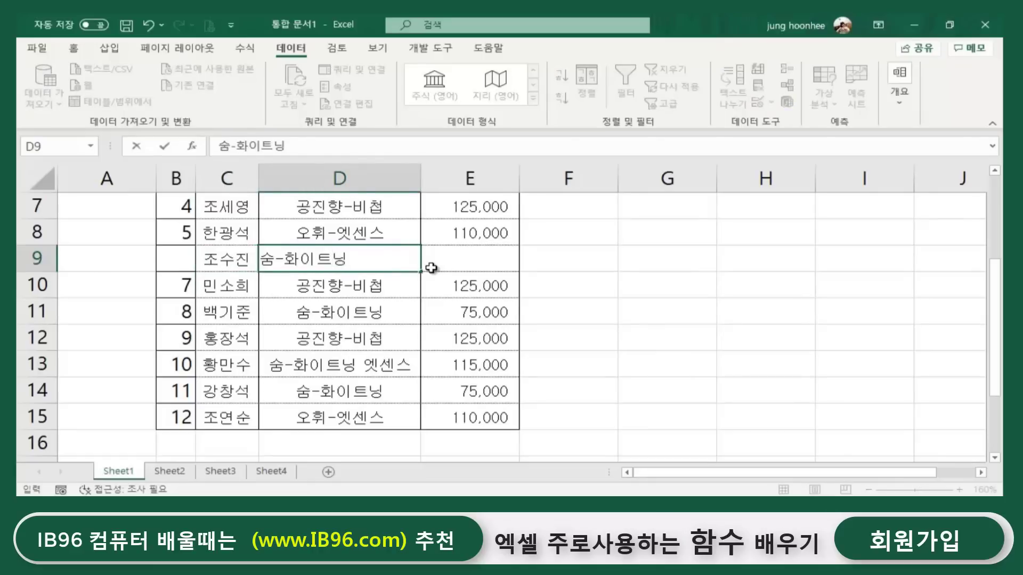
key(Tab)
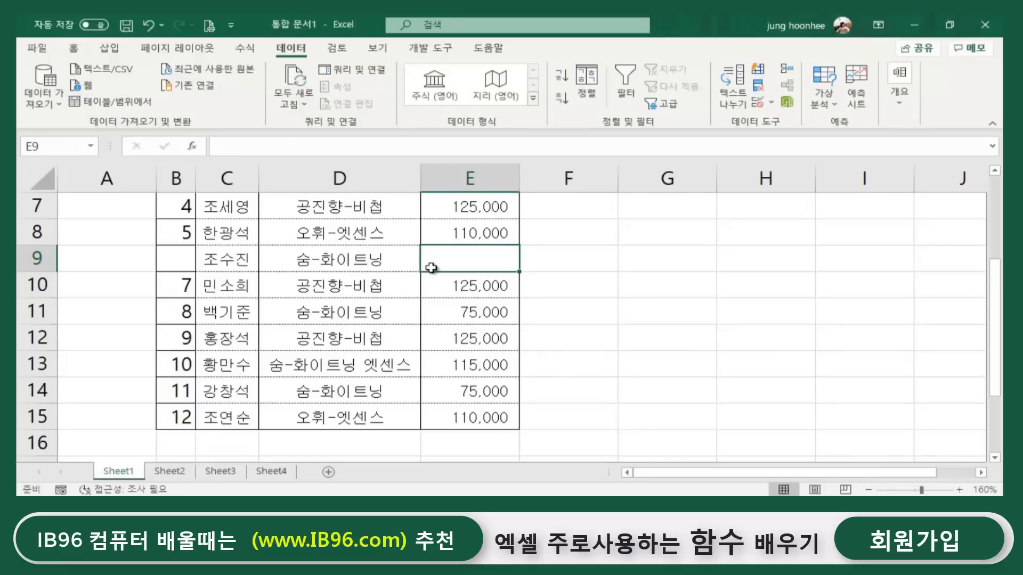
text(75000)
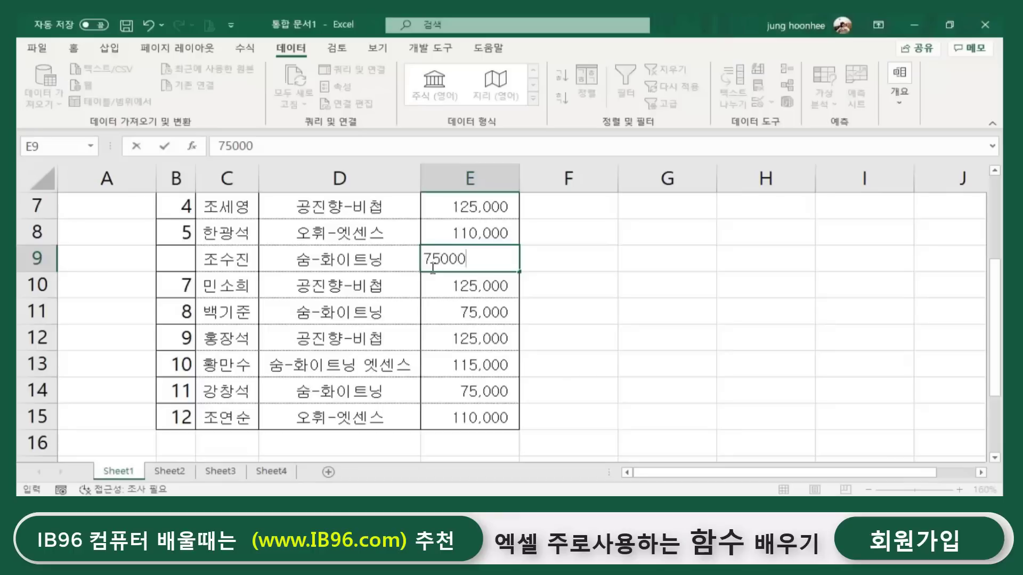
key(Return)
Copy the numbering formula from B8 into the empty no cell B9 and review the numbering of the table.
click(178, 260)
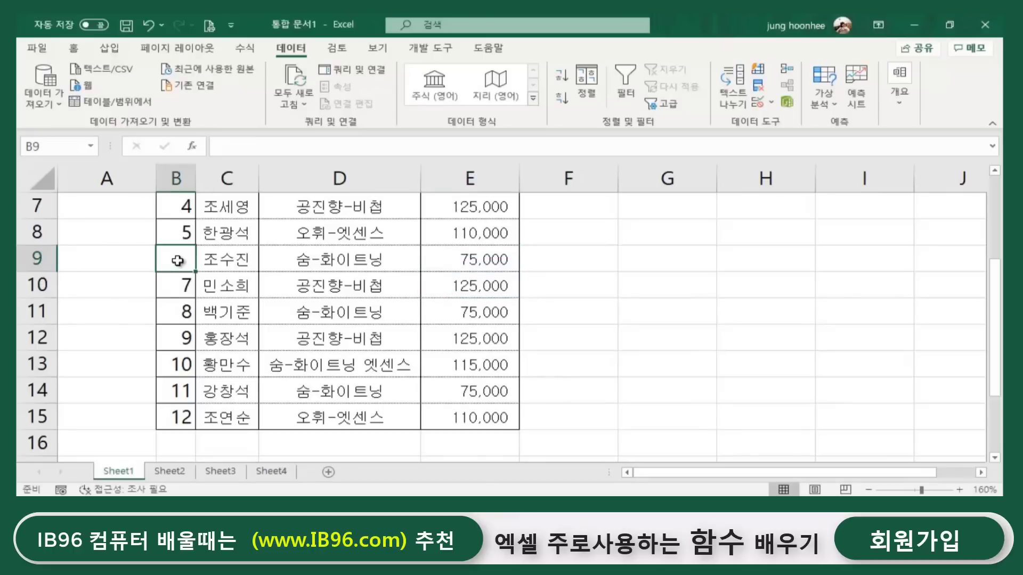
click(188, 231)
drag(195, 244, 195, 271)
click(661, 334)
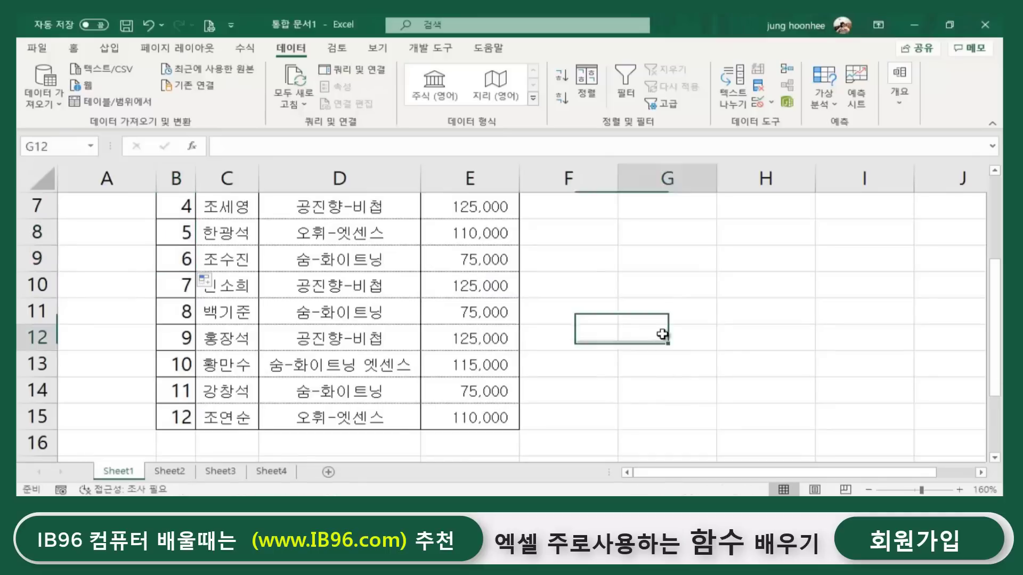
scroll(304, 392, up, 2)
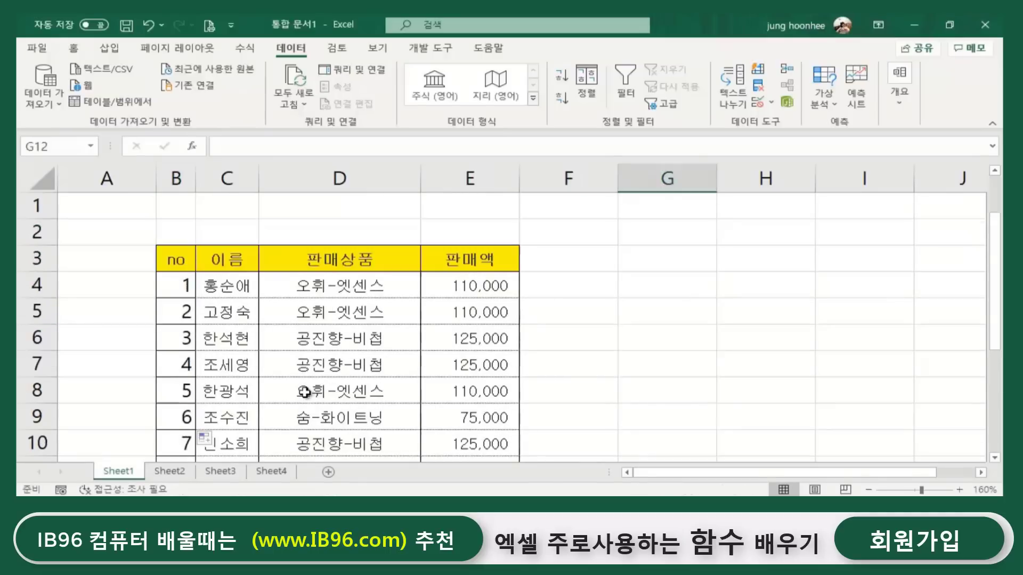
scroll(655, 398, down, 2)
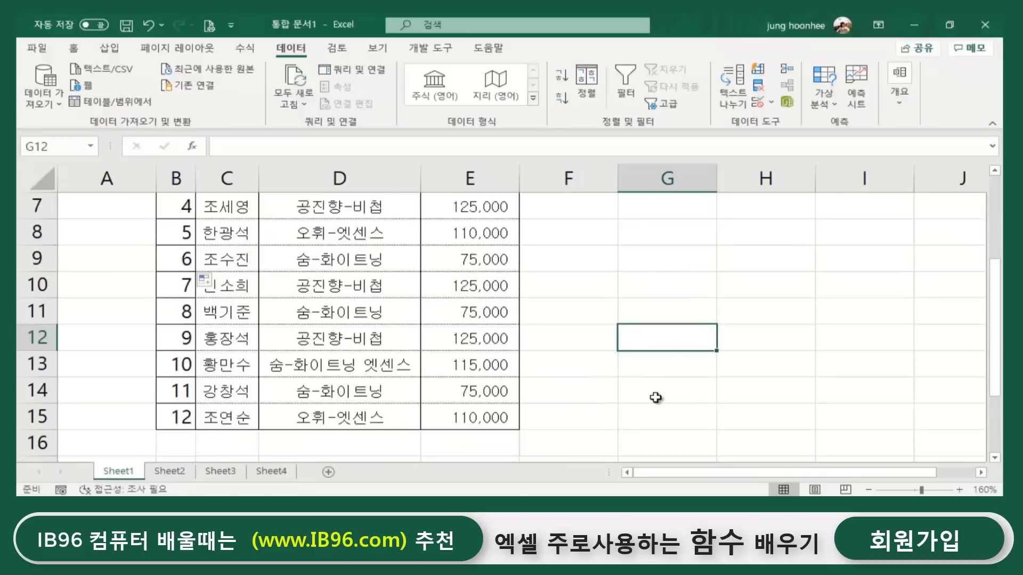
Review the ROW numbering formulas in the no column from the first record down to the last.
scroll(655, 398, up, 2)
click(183, 285)
click(182, 317)
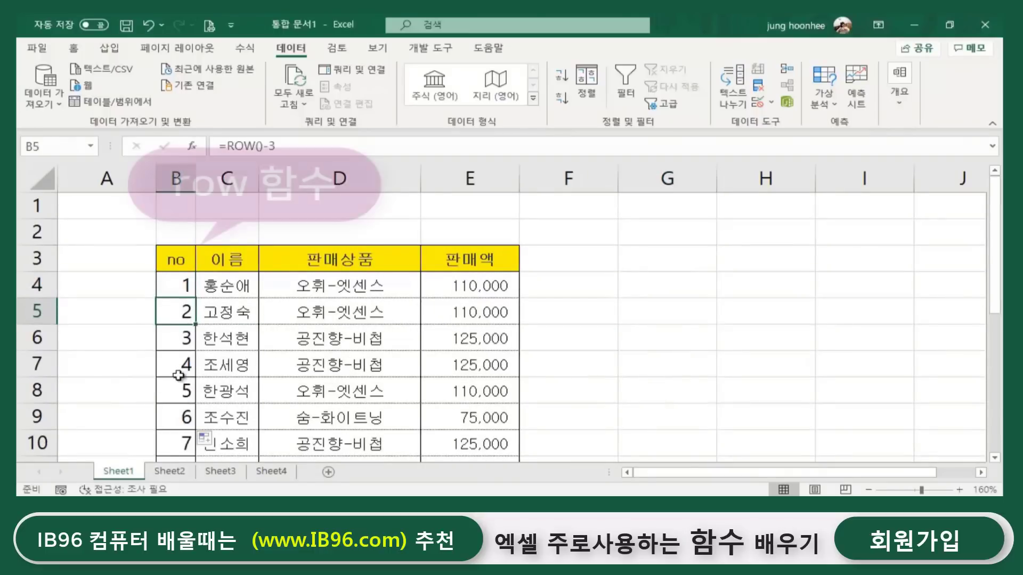
click(179, 373)
click(176, 292)
click(183, 318)
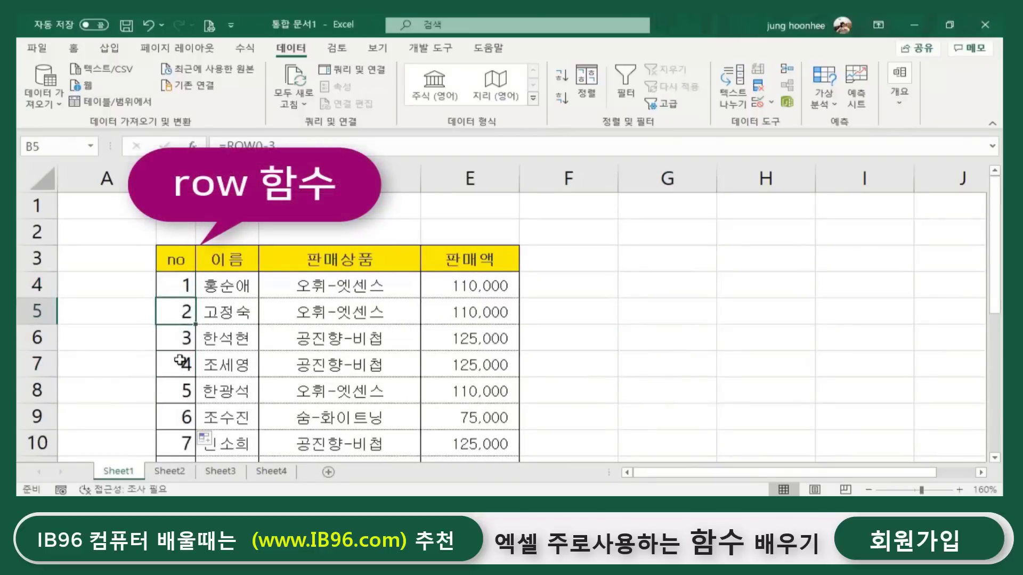
click(181, 360)
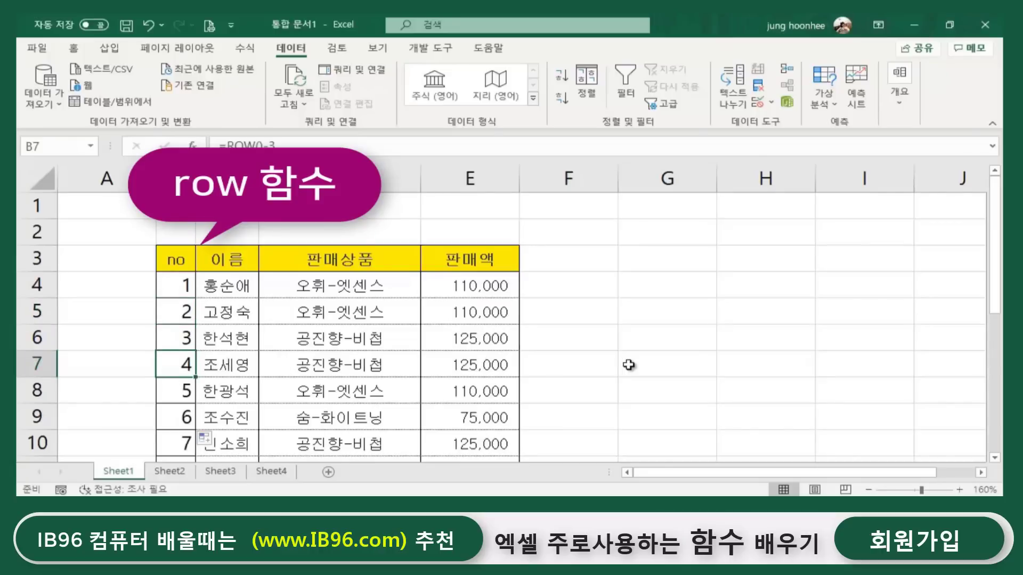
click(573, 362)
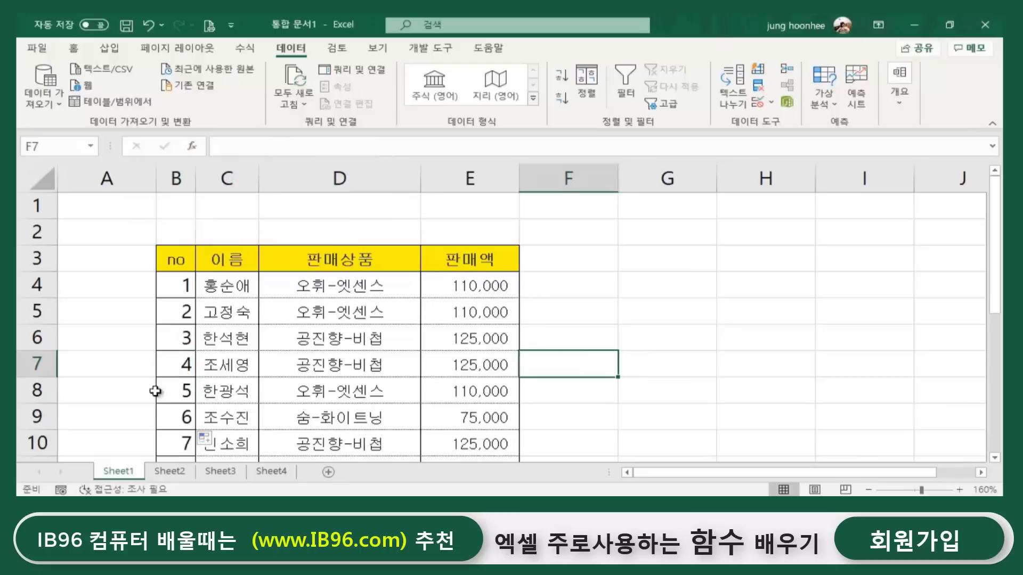
scroll(288, 377, down, 2)
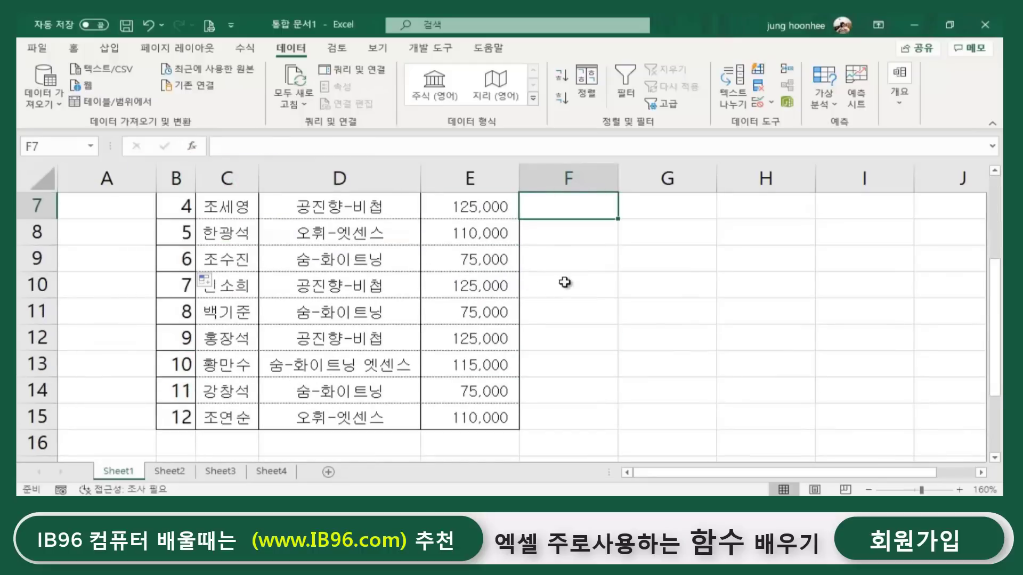
click(686, 293)
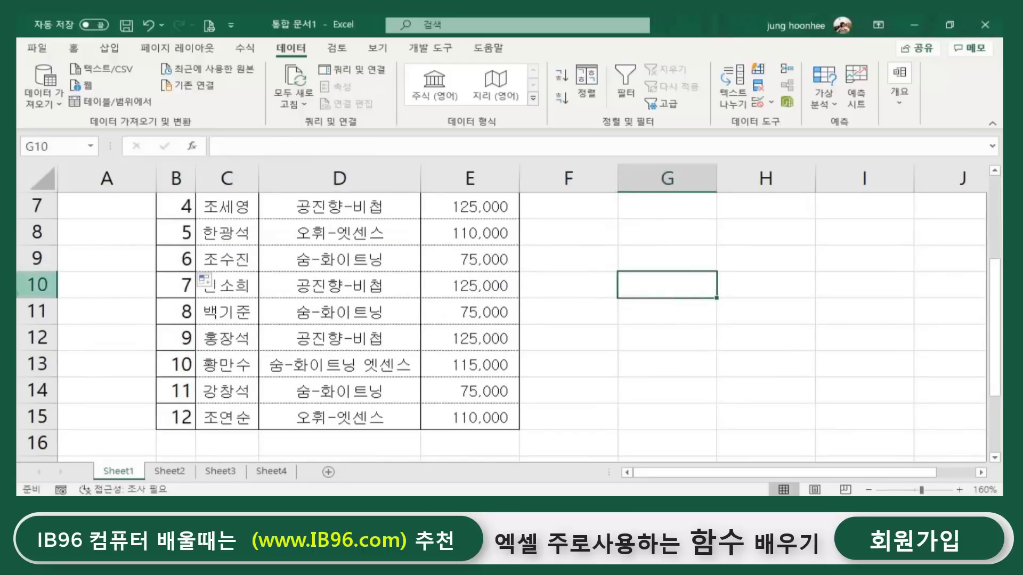
Delete sheet row 9, which holds the record numbered 6, and check the renumbered table.
click(38, 259)
right_click(39, 260)
click(84, 380)
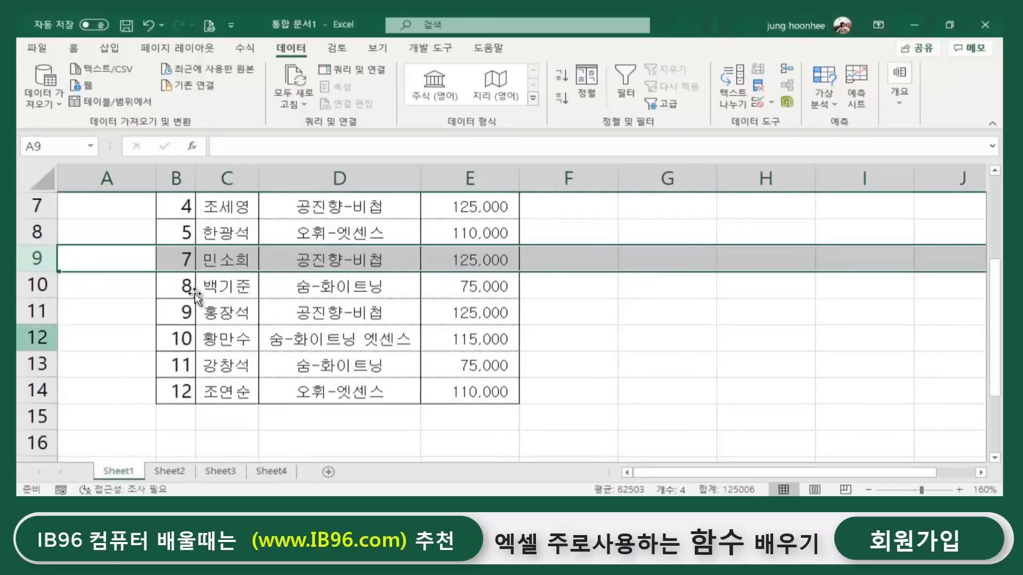
click(213, 435)
click(691, 394)
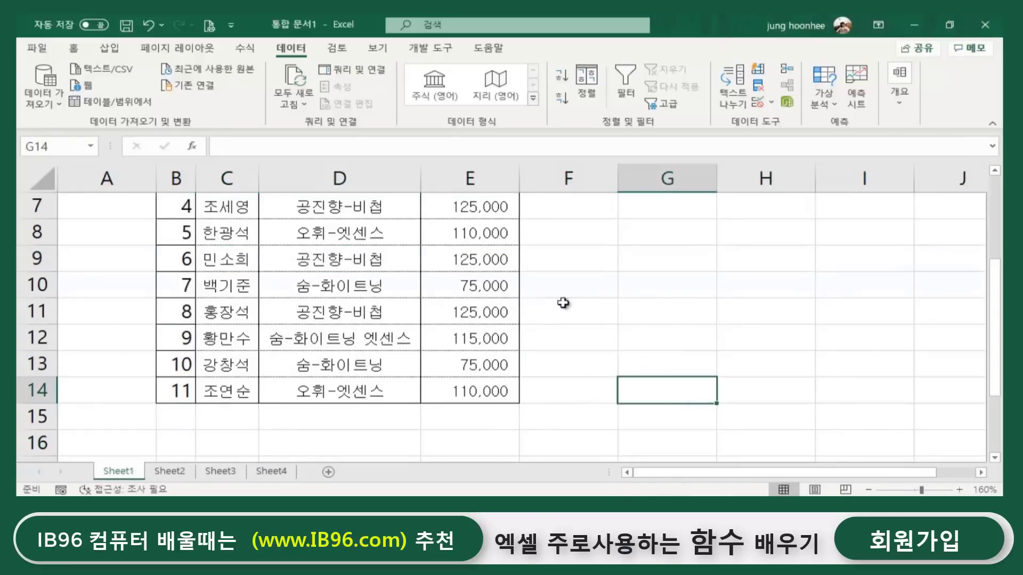
scroll(623, 294, up, 2)
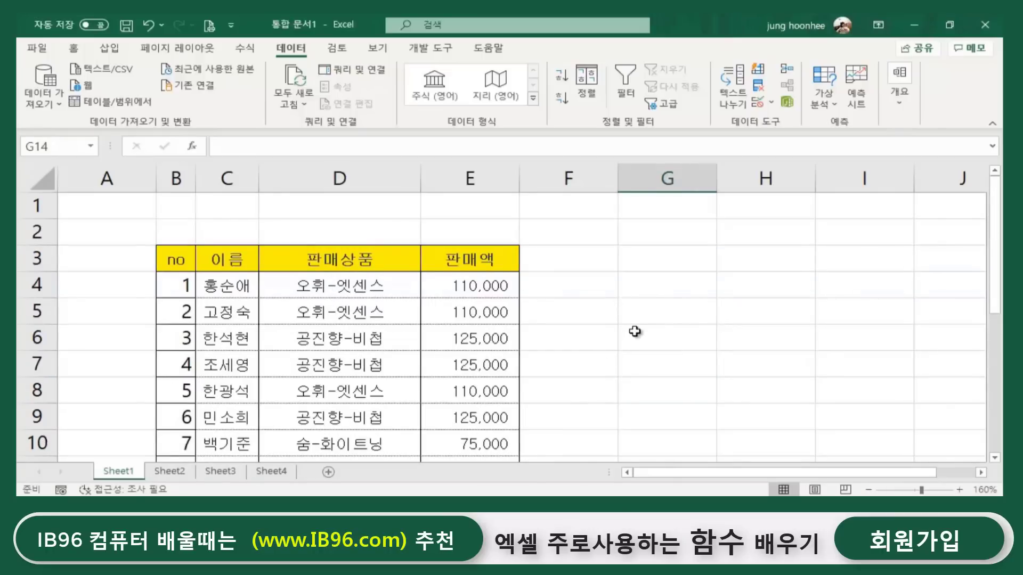
click(729, 333)
click(654, 302)
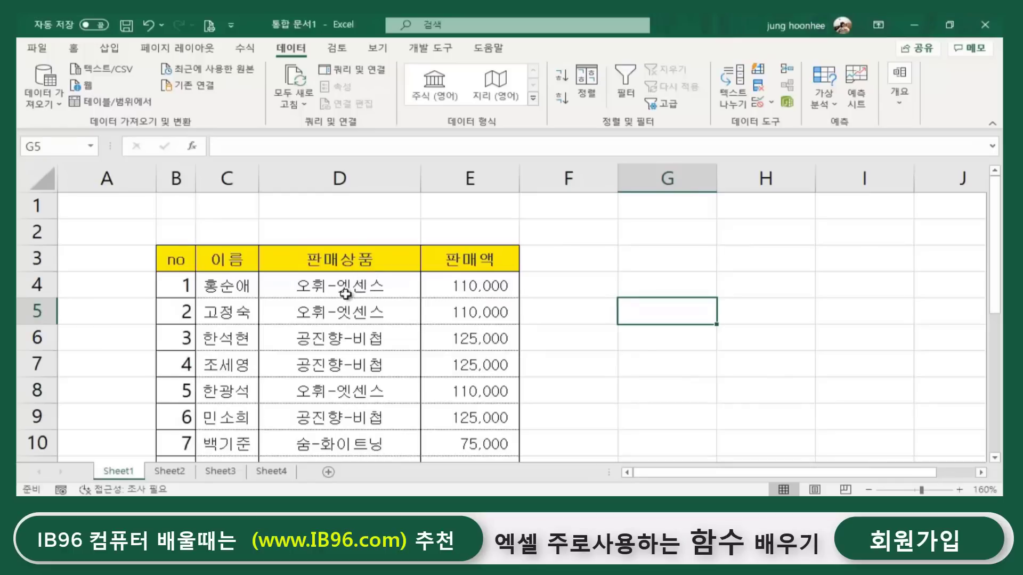
scroll(365, 284, down, 3)
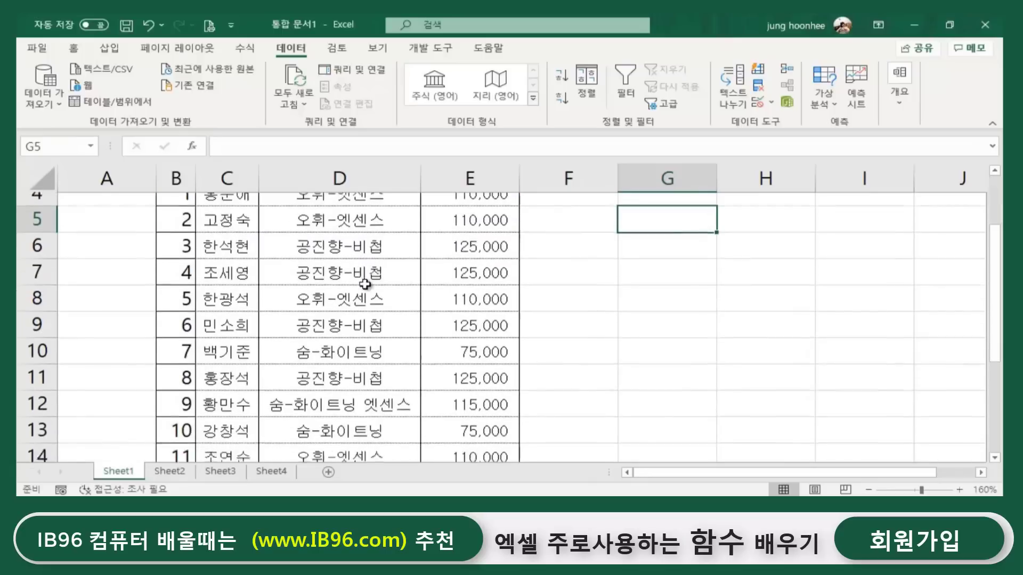
scroll(347, 365, up, 2)
scroll(350, 346, up, 1)
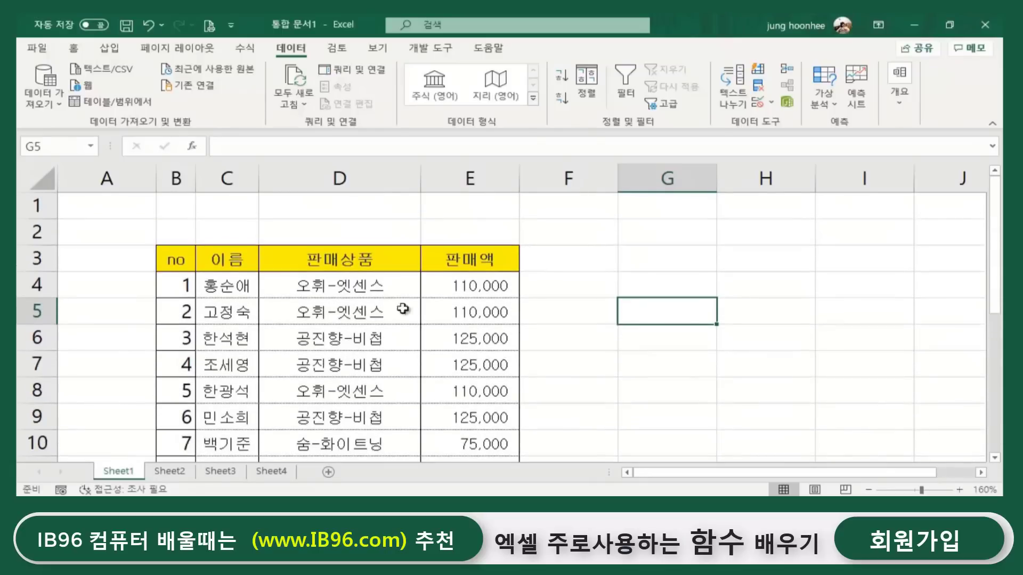
click(587, 356)
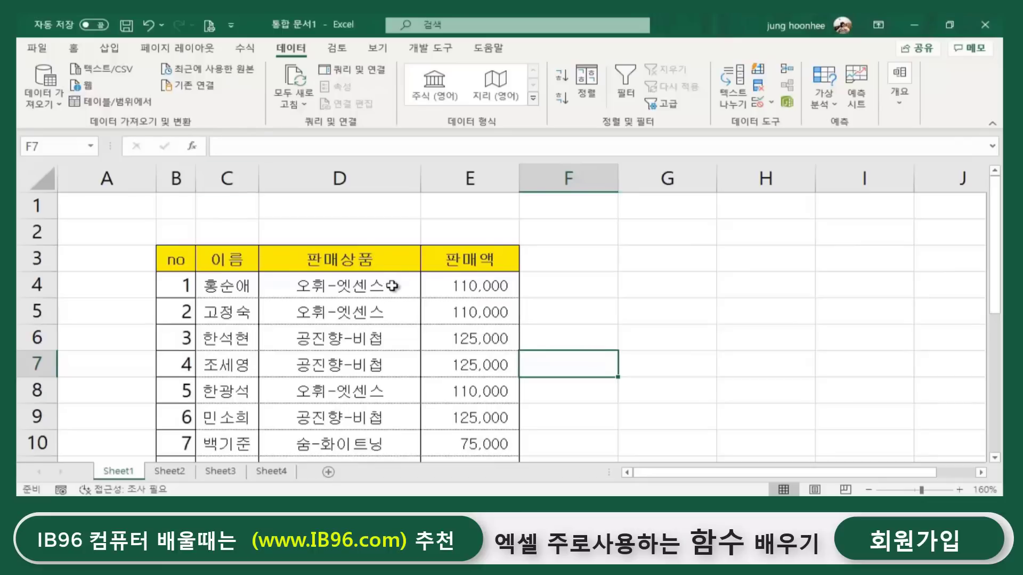
scroll(391, 288, down, 2)
scroll(393, 287, up, 2)
click(653, 318)
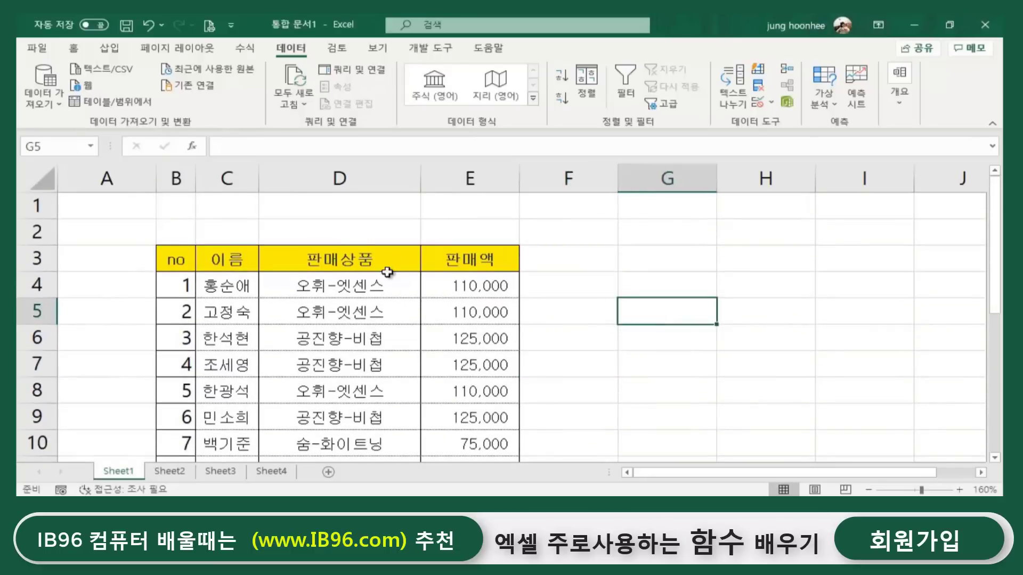
Select all the product names in D4:D14 of the 판매상품 column and copy them.
click(354, 282)
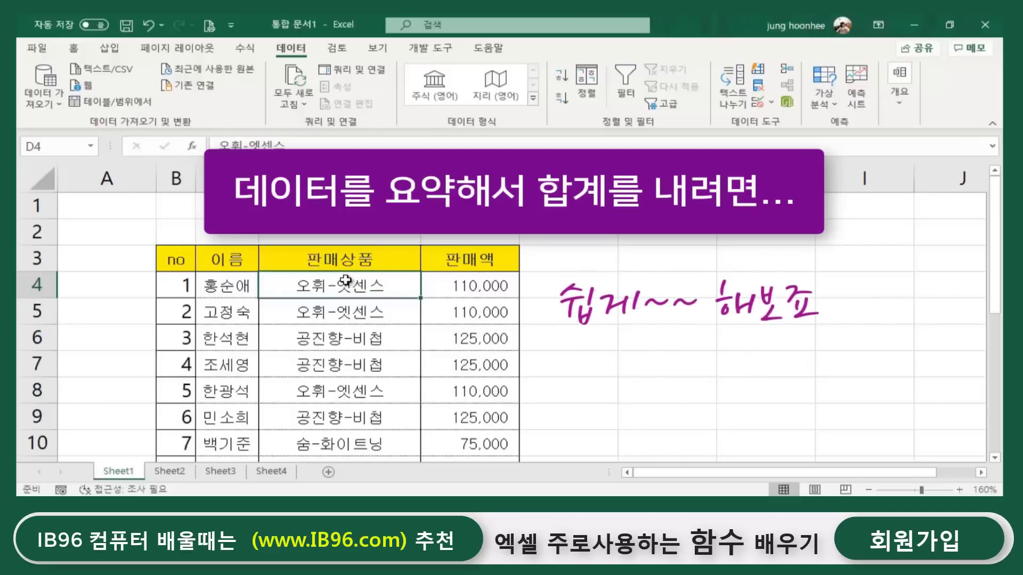
drag(346, 280, 340, 417)
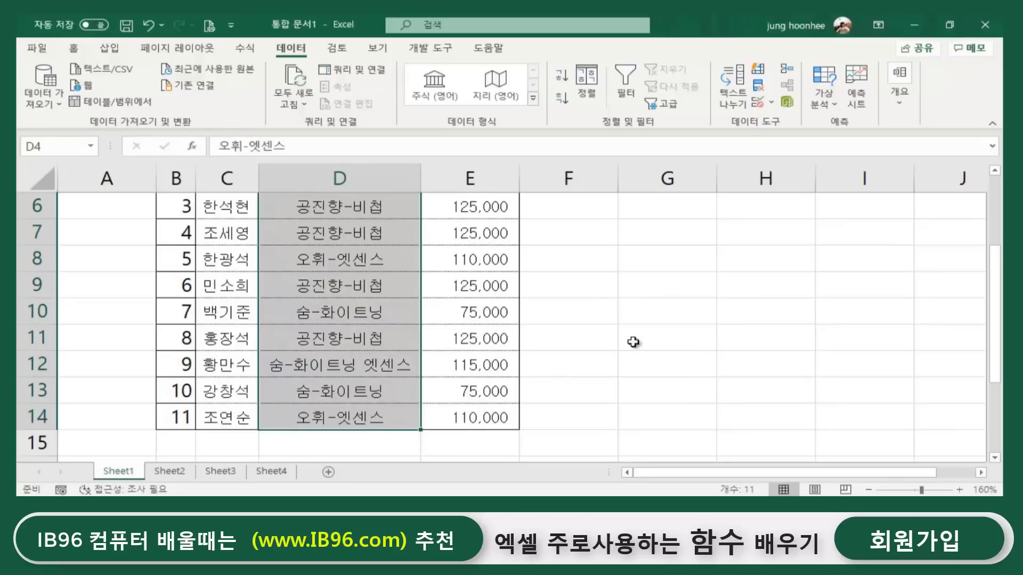
scroll(482, 328, up, 2)
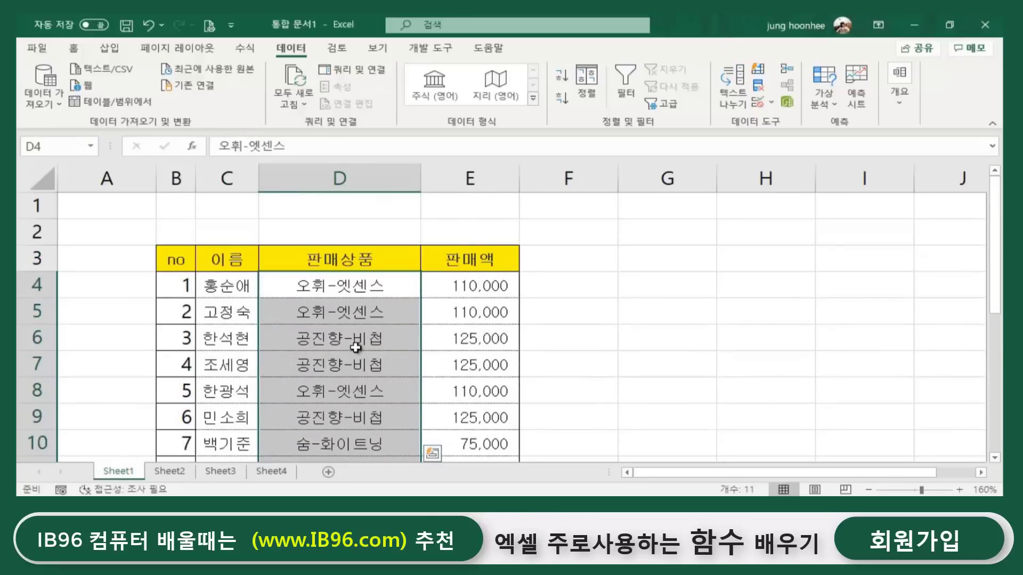
scroll(354, 347, down, 2)
scroll(735, 333, up, 2)
key(ctrl+c)
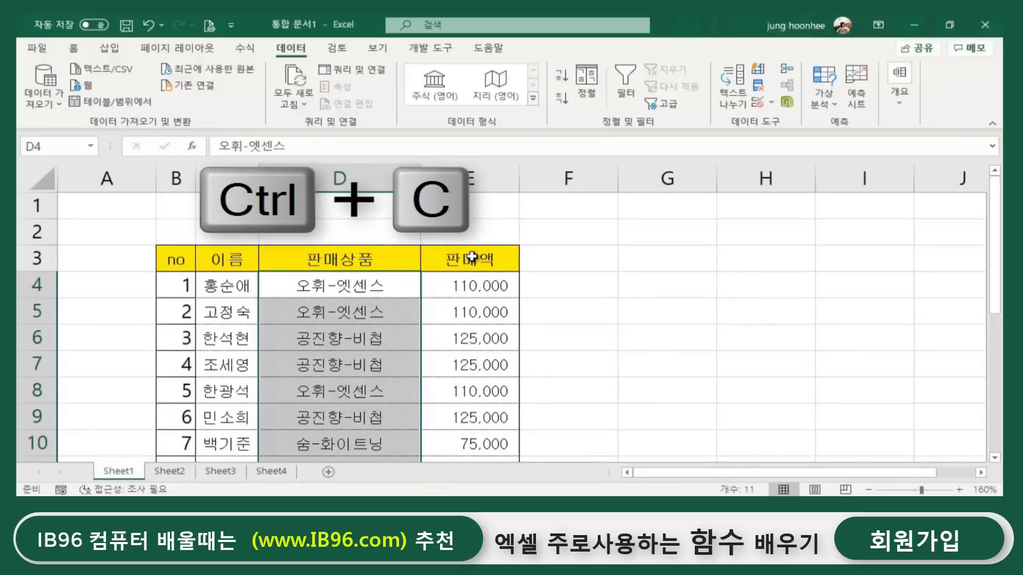
key(ctrl+c)
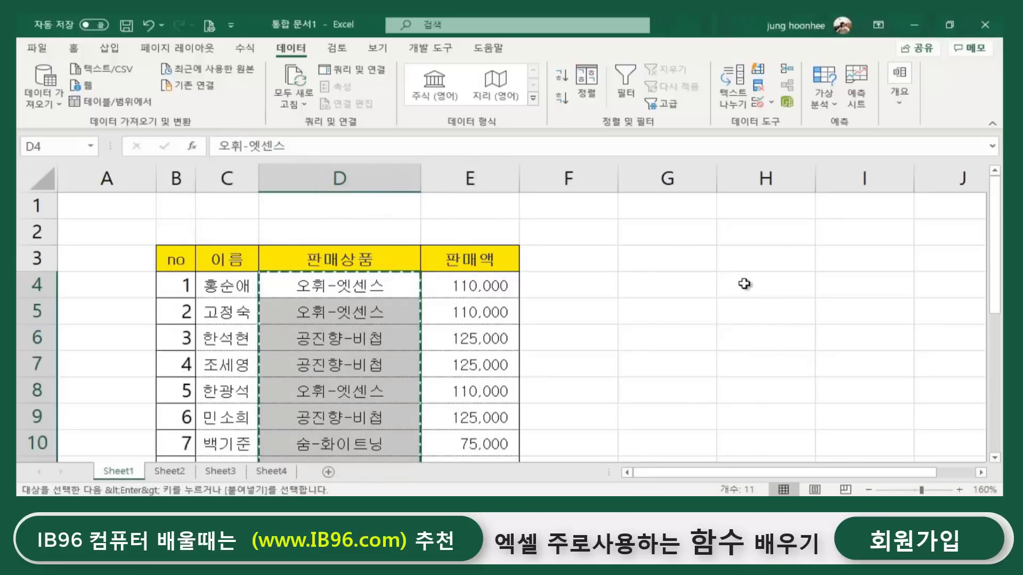
scroll(393, 399, down, 4)
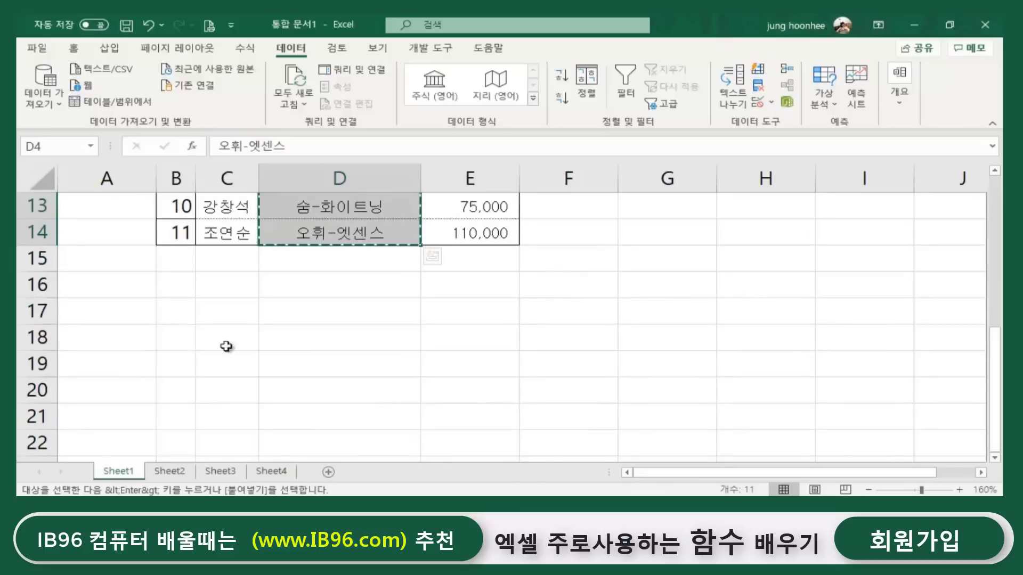
Enter the title <판매상품별 합계> in cell E4 of Sheet2 and enlarge the sheet view to 130%.
click(173, 473)
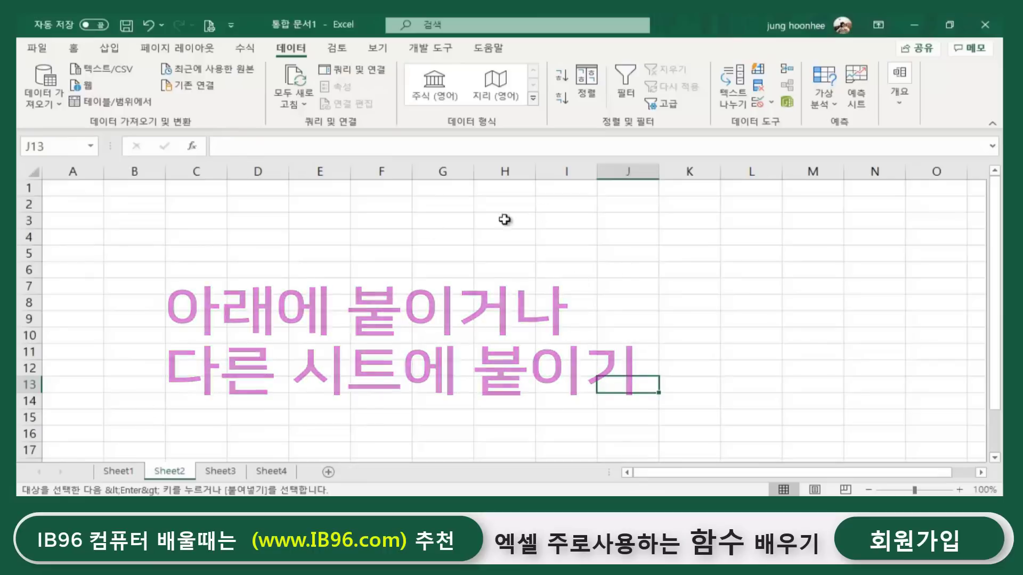
click(317, 241)
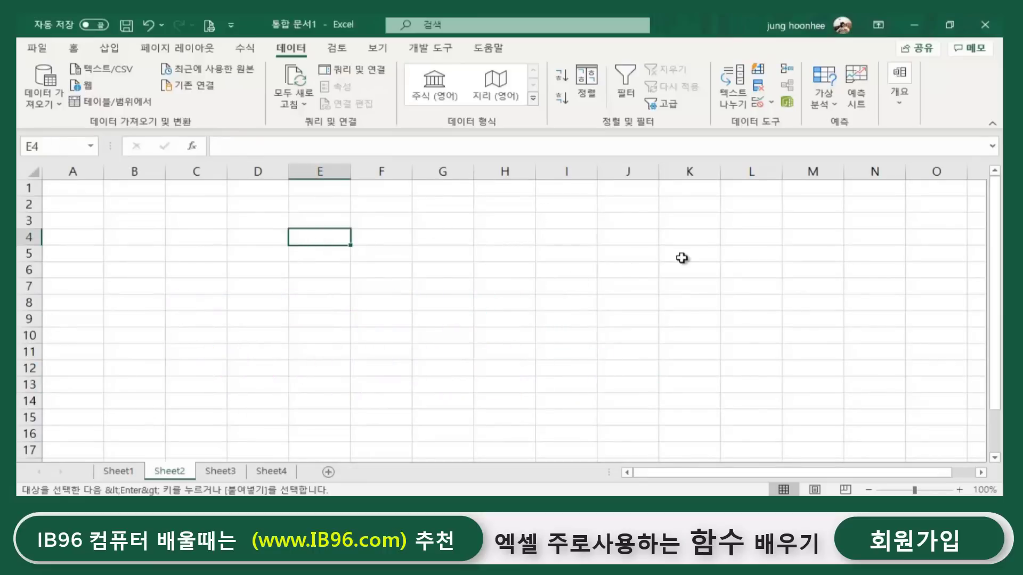
text(<판매)
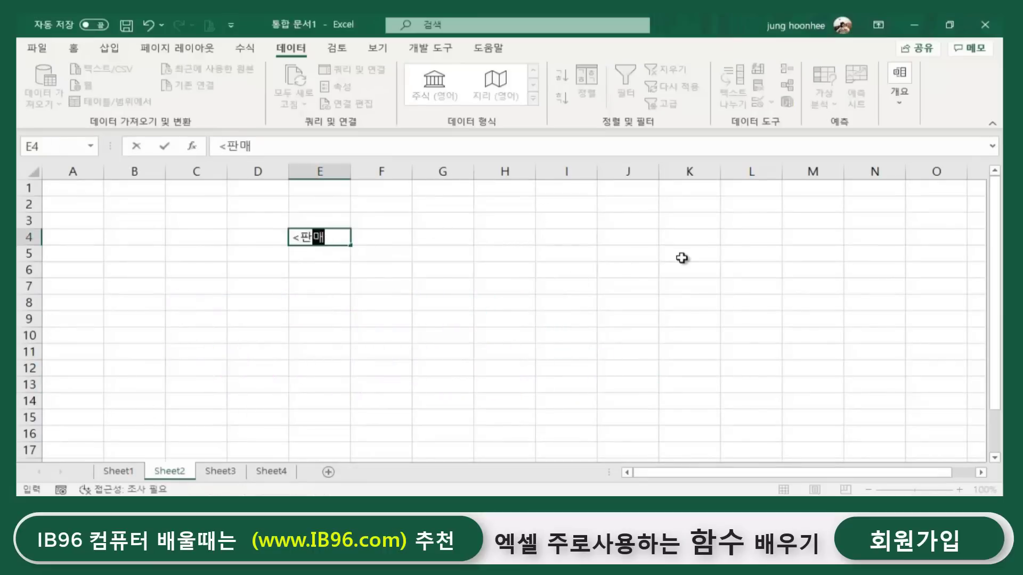
text(상푸ㅁ별 )
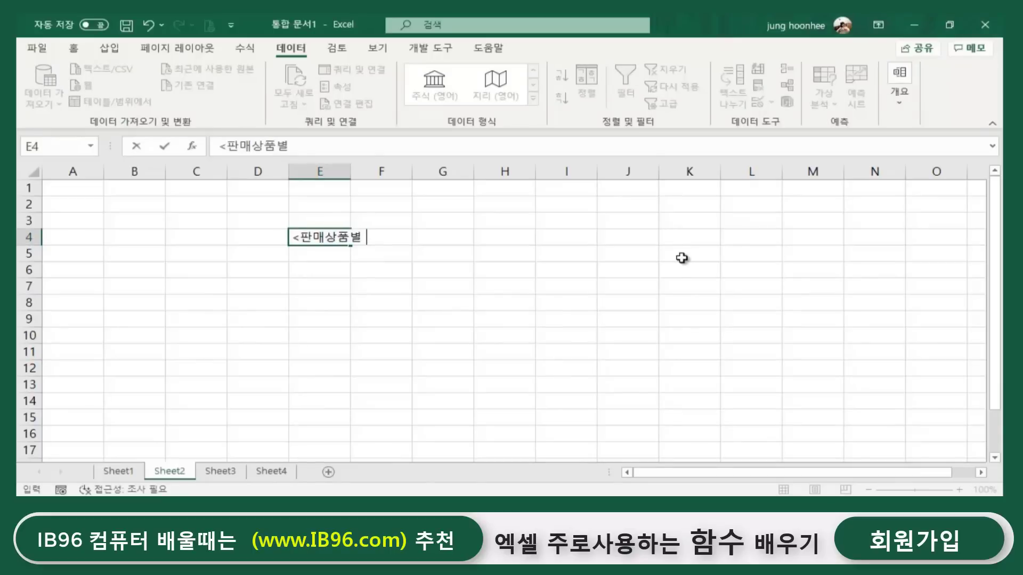
text(ㅎㅏㅂ계)
text(>)
key(Return)
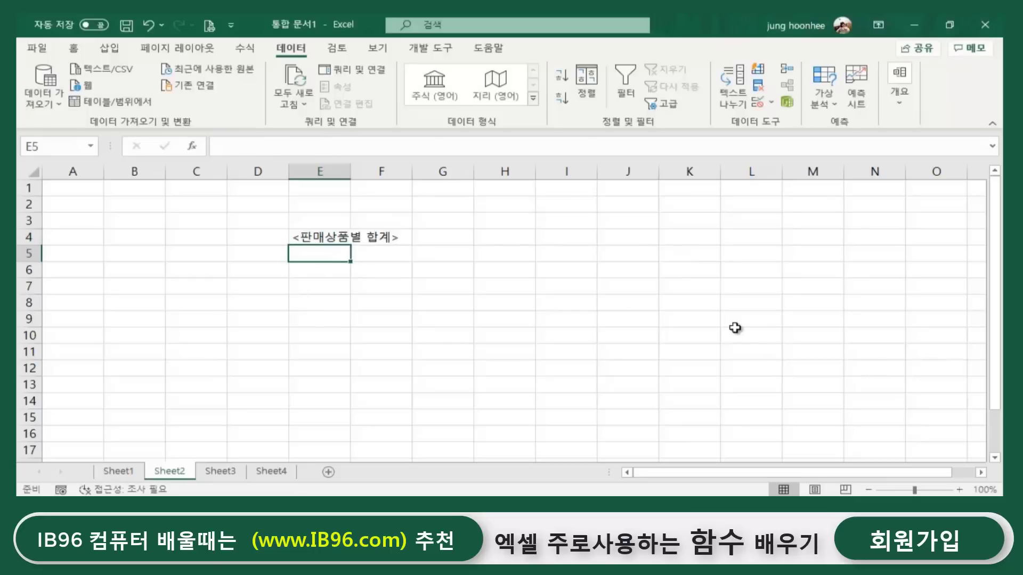
scroll(730, 328, up, 1)
scroll(731, 327, up, 1)
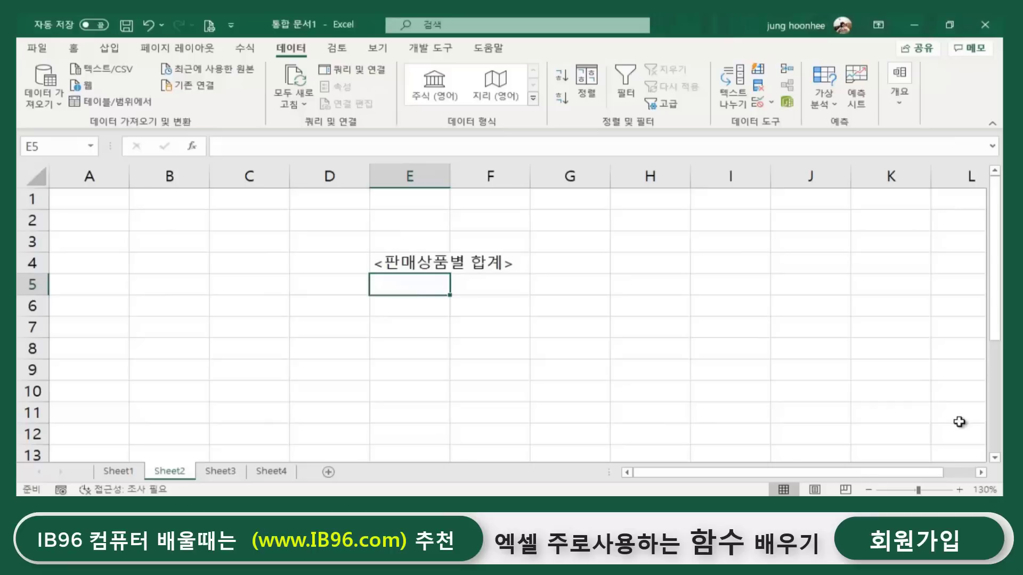
Copy the selected product names D4:D14 on Sheet1 again and paste them into Sheet2 starting at E5.
click(120, 472)
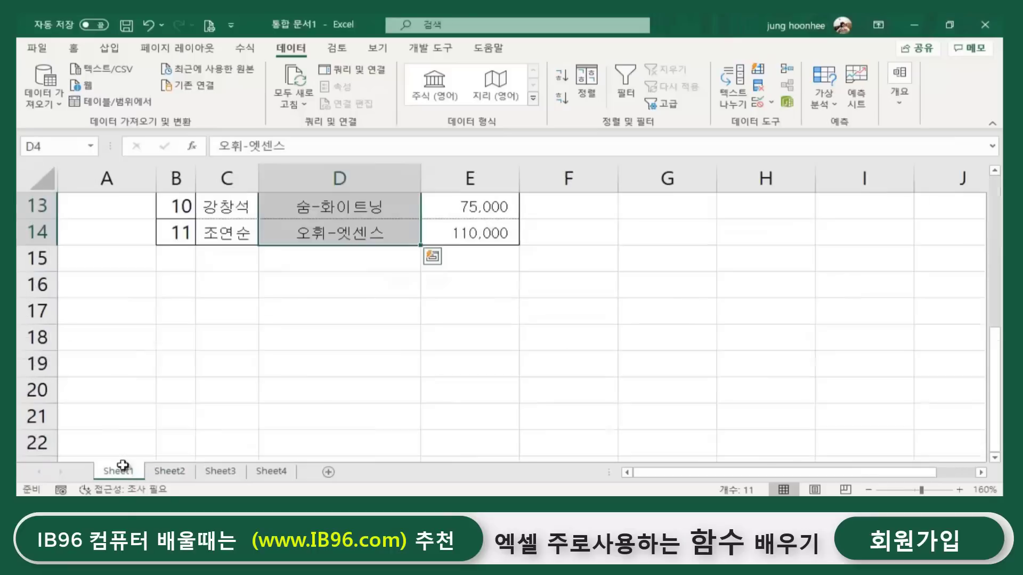
scroll(377, 336, up, 3)
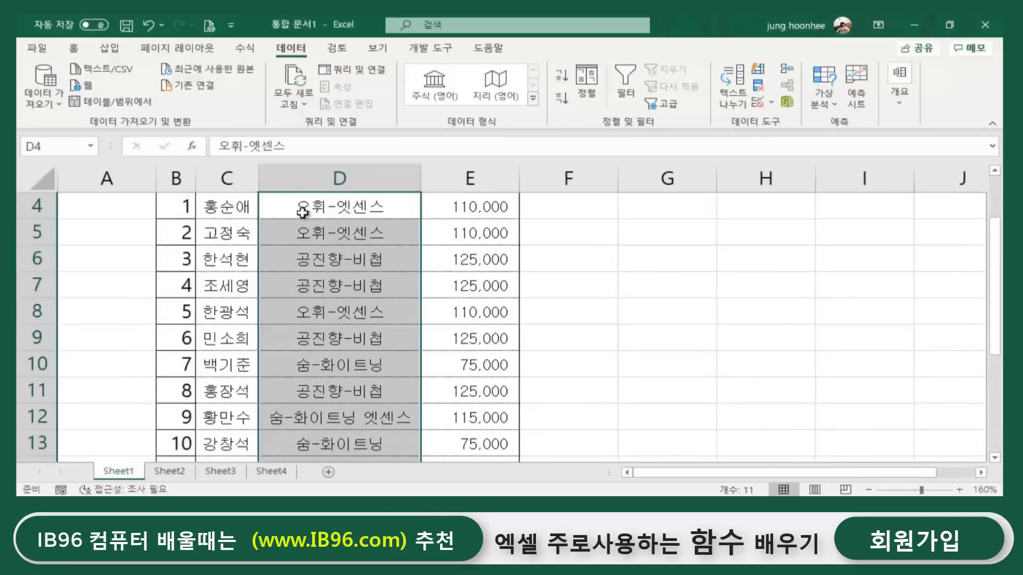
key(ctrl+c)
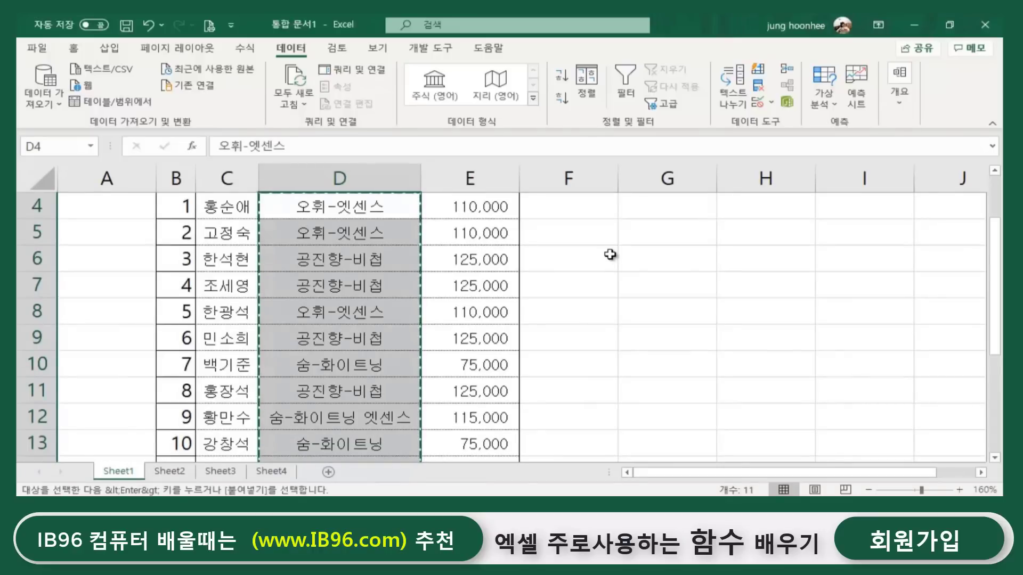
click(187, 471)
right_click(412, 283)
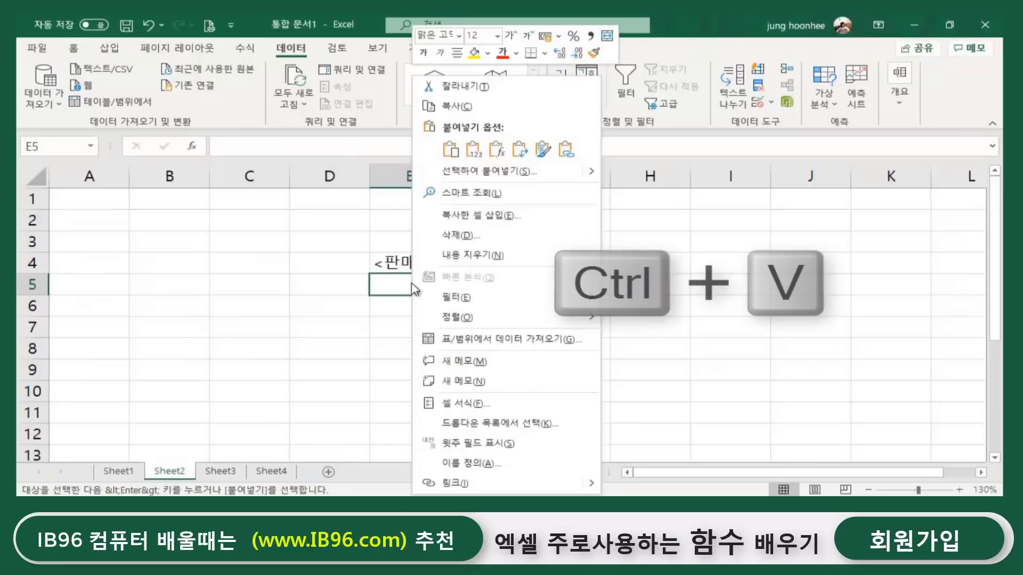
click(408, 284)
key(ctrl+v)
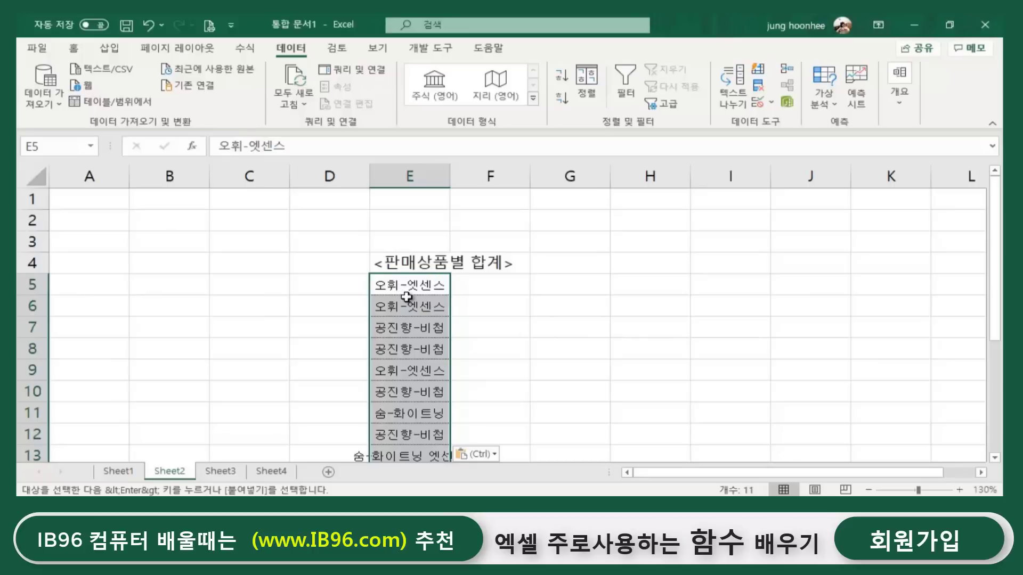
Remove duplicate product names from E5:E15 on Sheet2, treating the list as having no header row.
scroll(406, 341, down, 1)
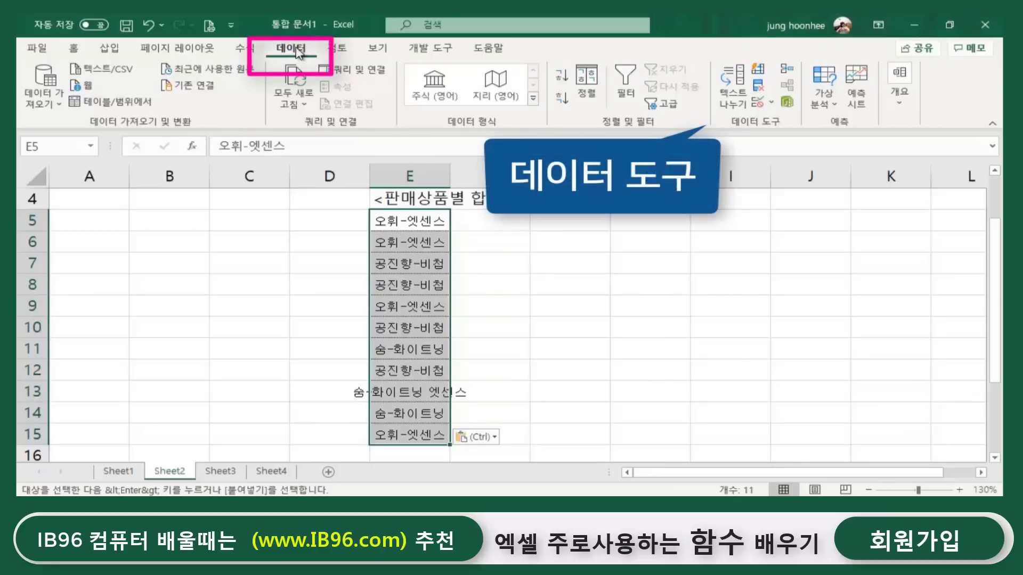
click(758, 90)
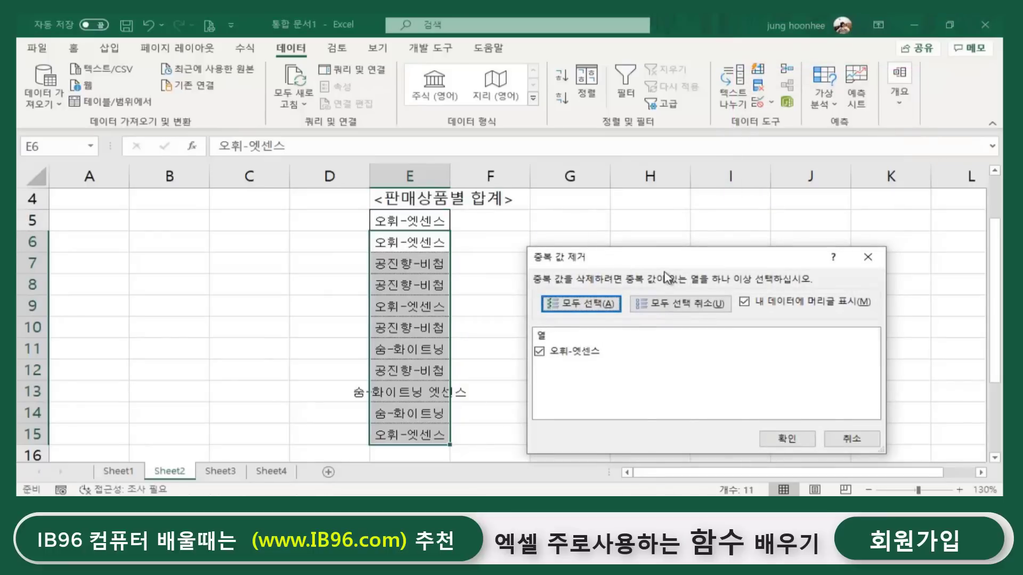
drag(661, 257, 668, 199)
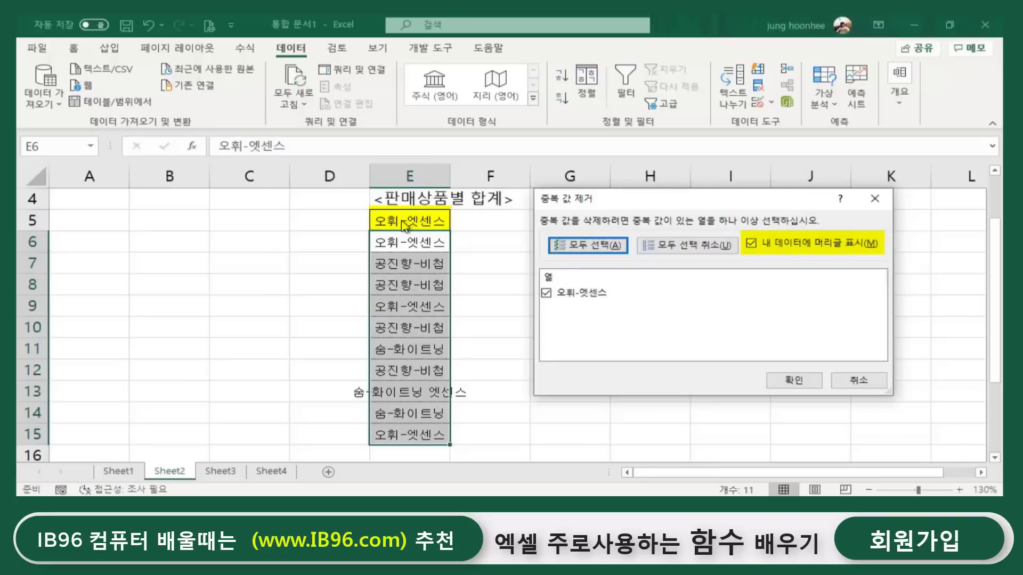
click(752, 244)
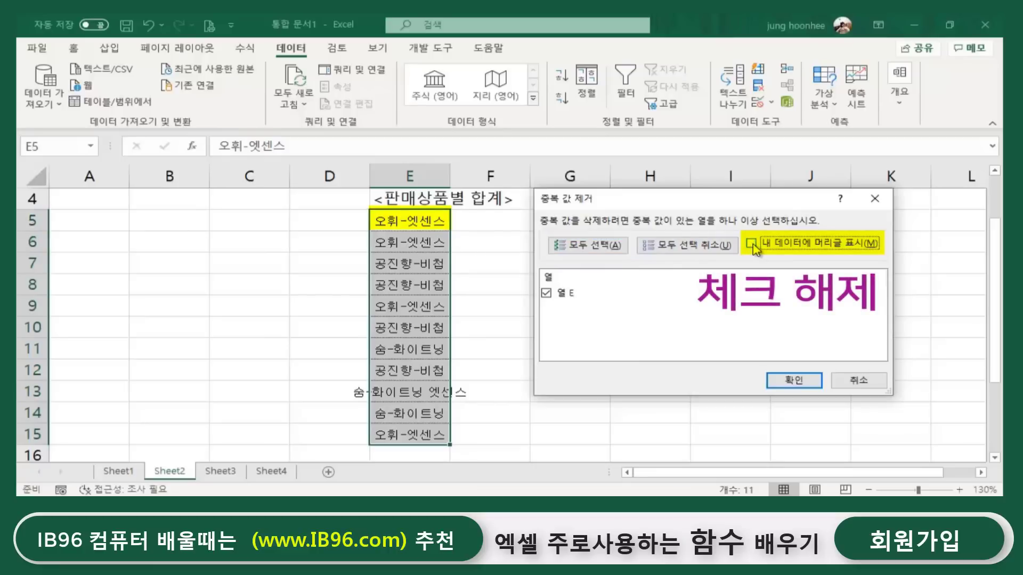
click(800, 379)
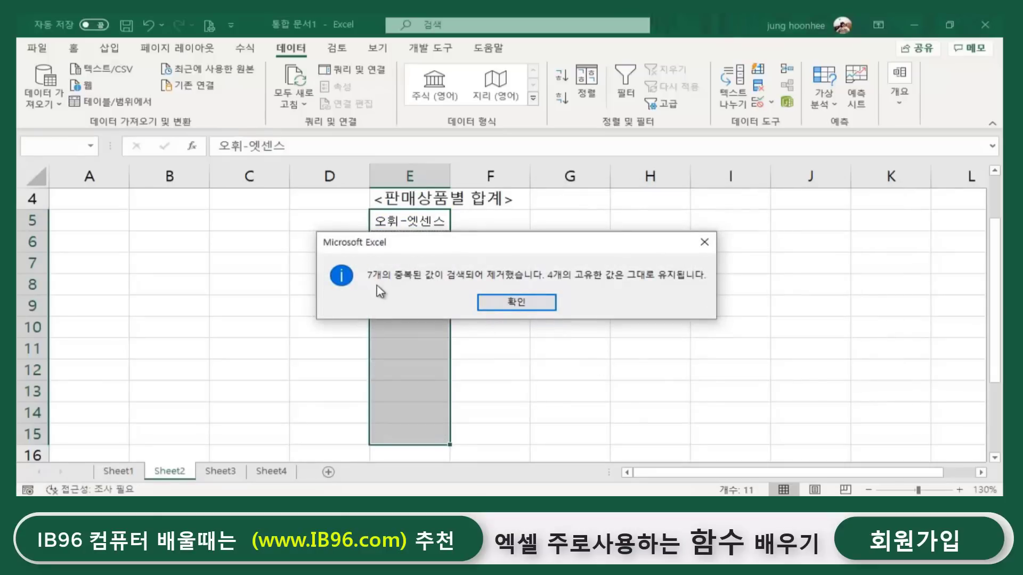
drag(466, 251, 662, 231)
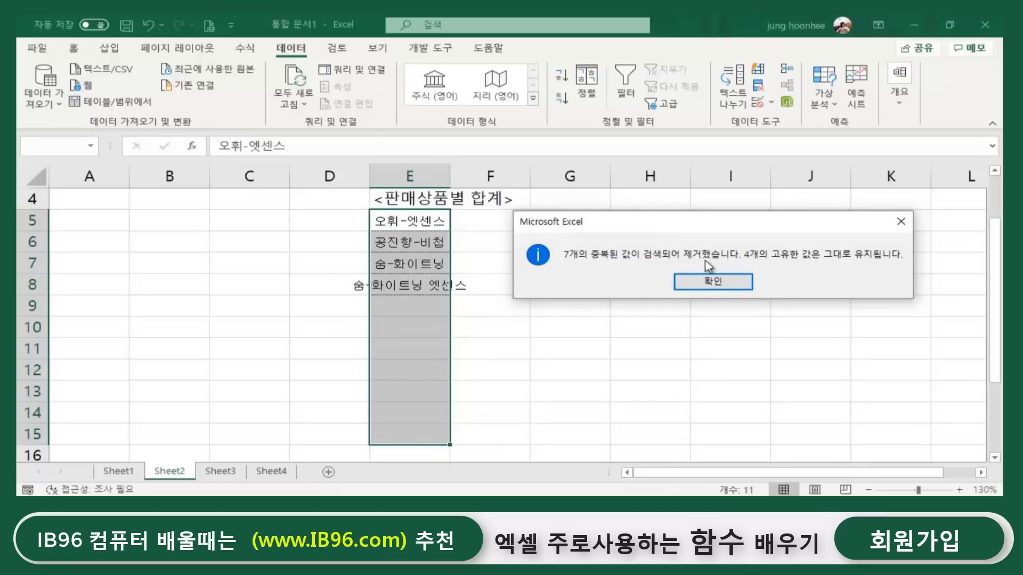
click(724, 282)
click(585, 289)
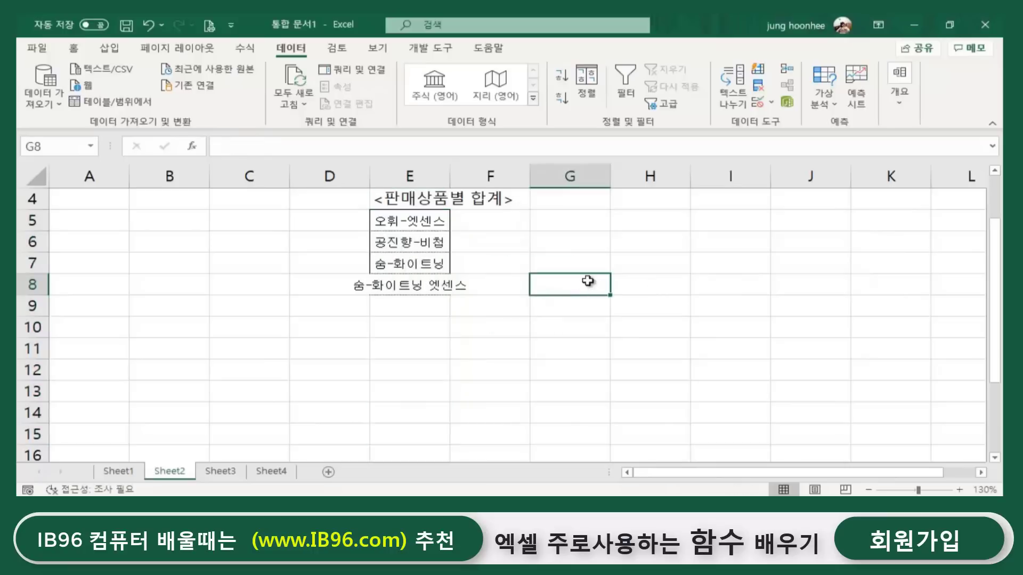
Check each product name in the shortened Sheet2 list against the product column on Sheet1.
click(113, 472)
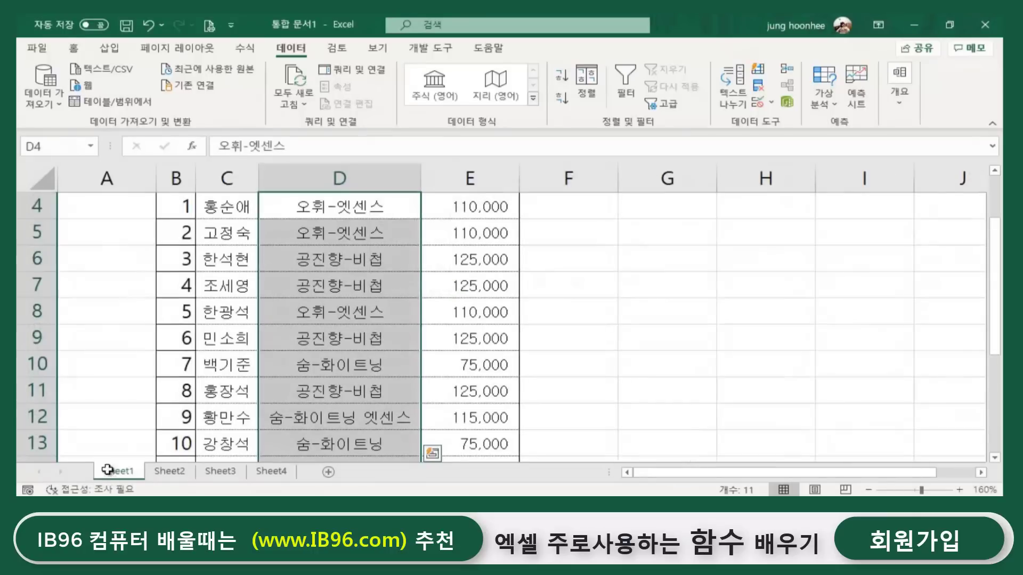
click(159, 472)
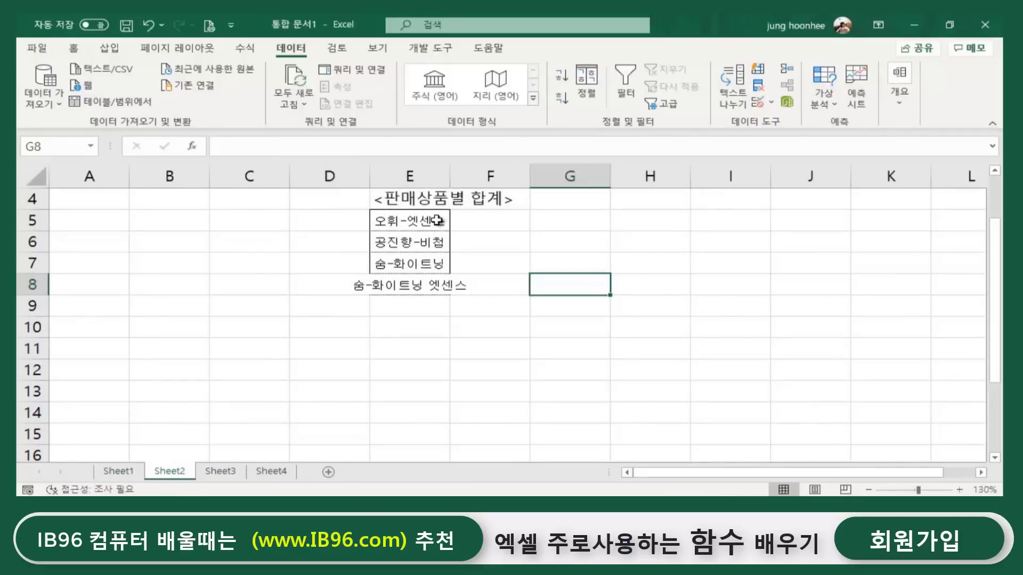
click(437, 220)
click(431, 240)
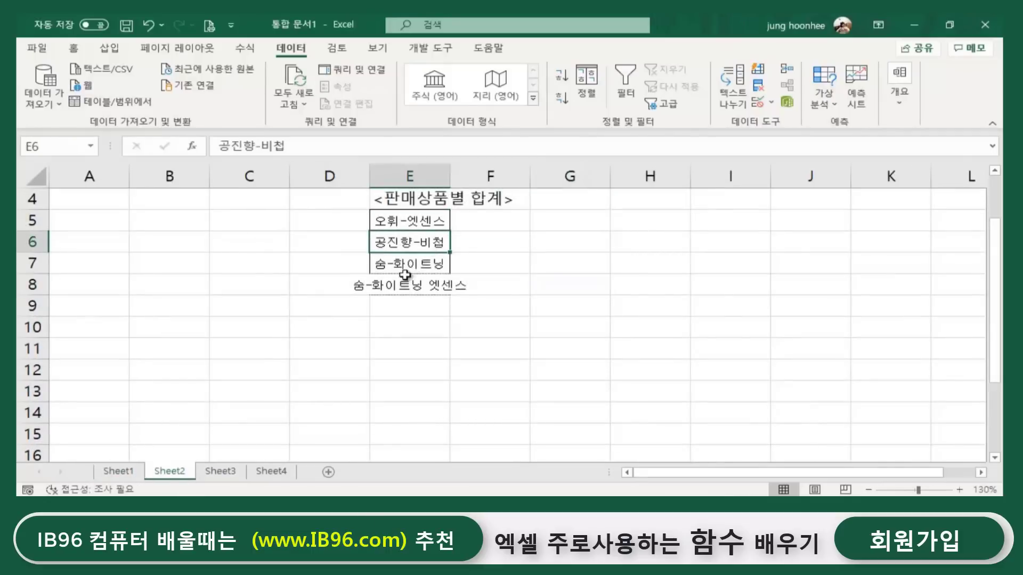
click(416, 265)
click(426, 288)
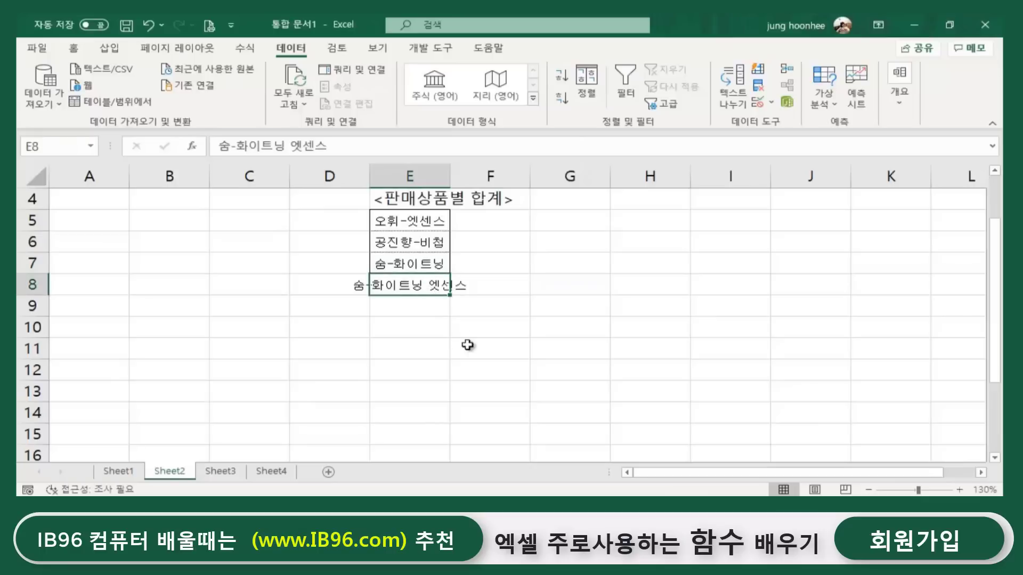
Widen column E on Sheet2 to fit its longest entry.
click(474, 346)
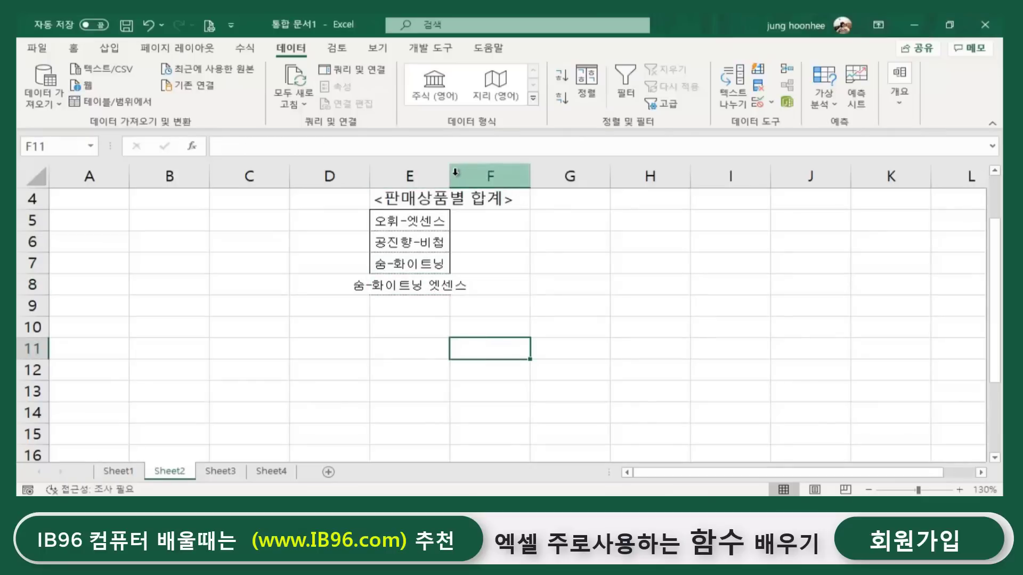
double_click(448, 176)
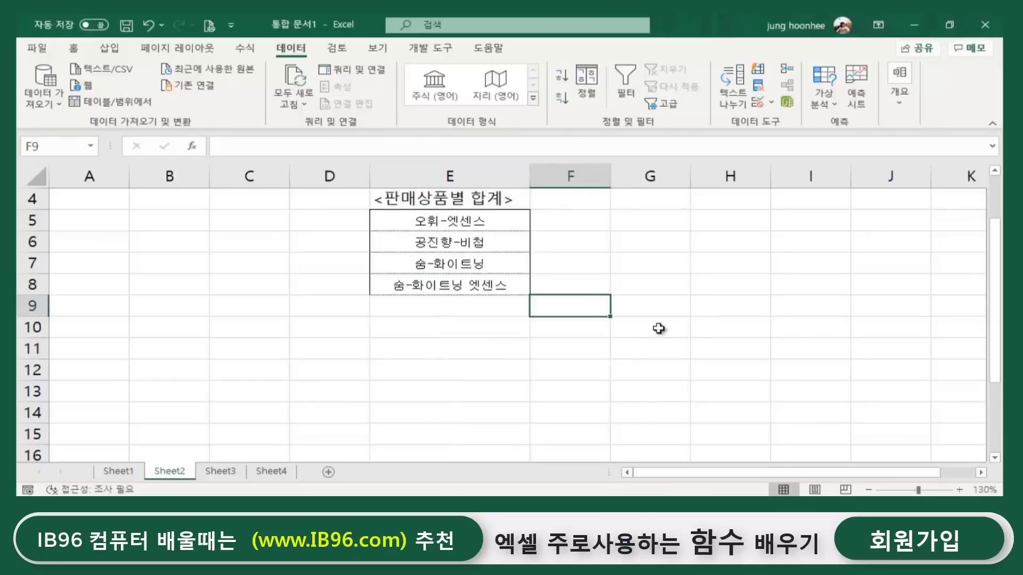
click(710, 344)
scroll(480, 359, up, 1)
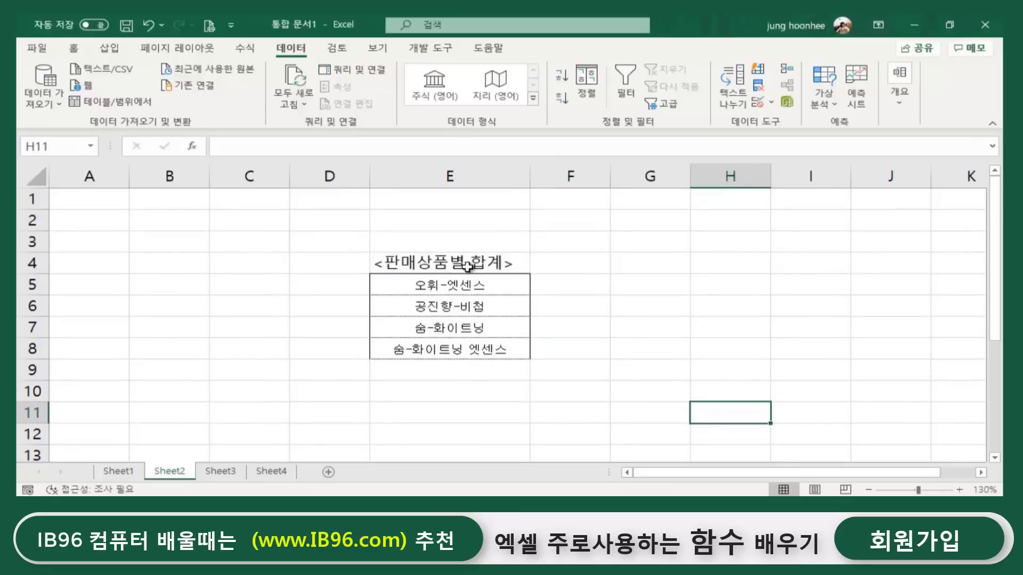
Fill the product names in E5:E8 with a light orange theme colour.
click(457, 286)
drag(457, 286, 456, 349)
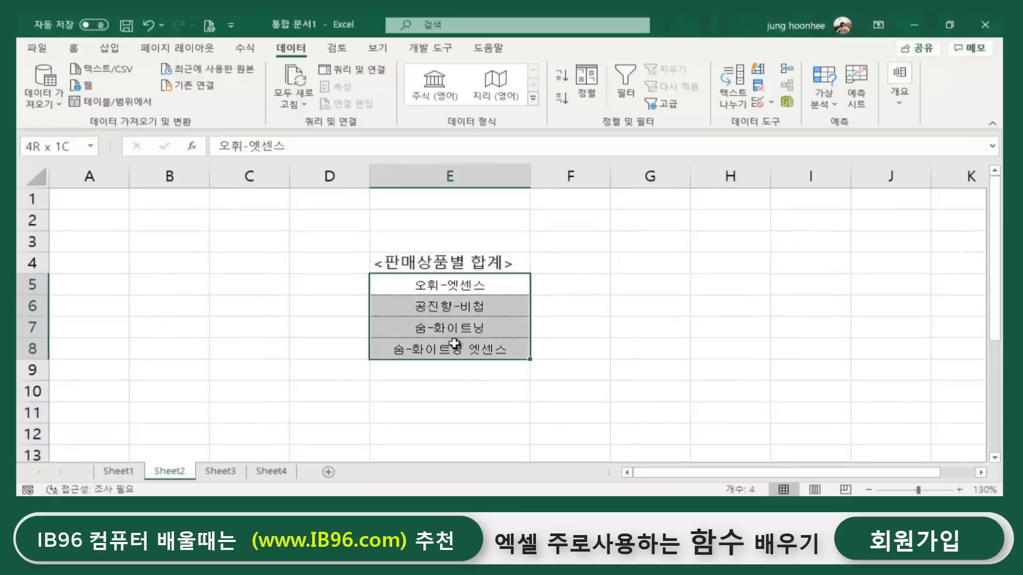
click(75, 49)
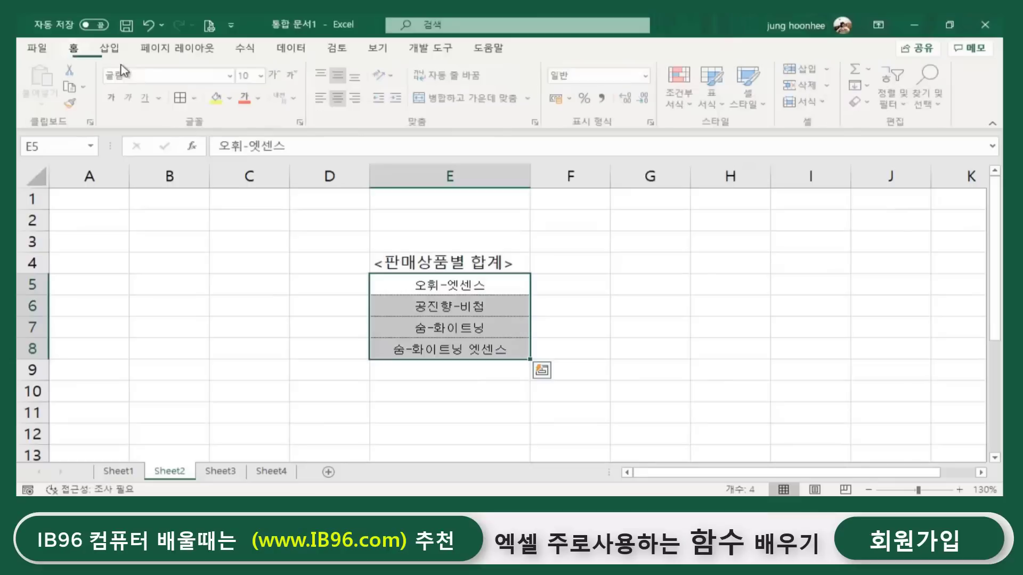
click(231, 98)
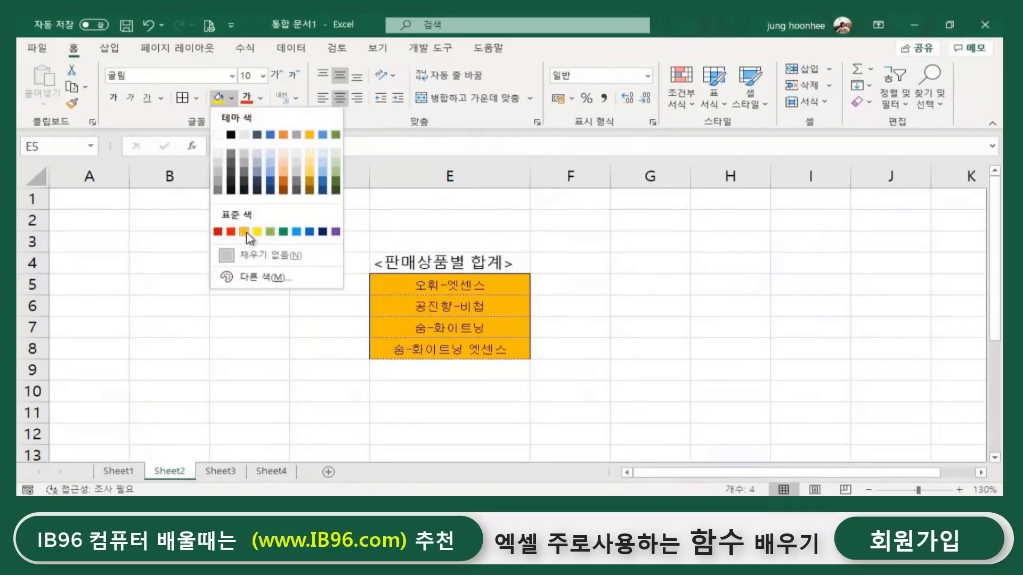
click(286, 168)
click(667, 346)
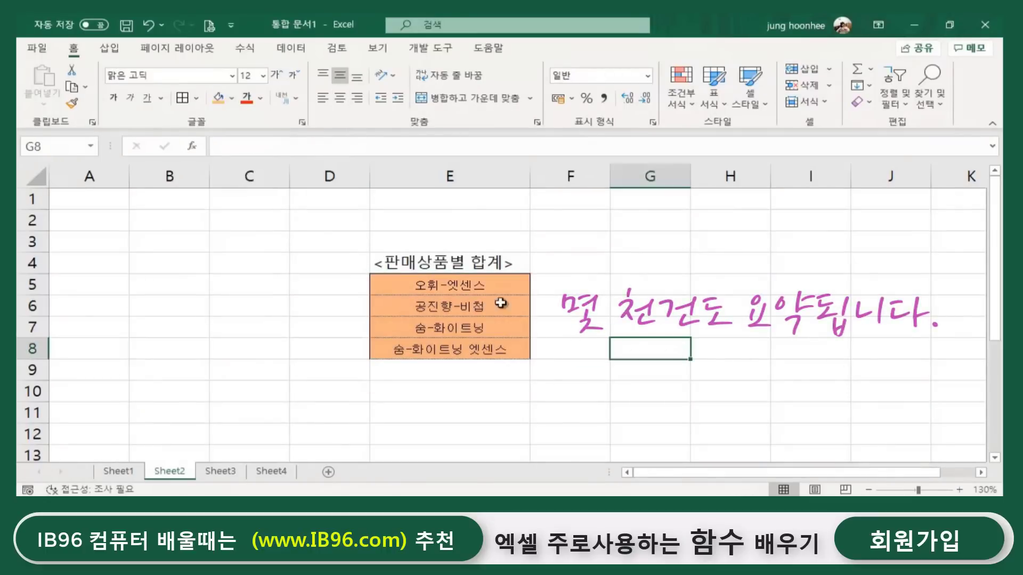
Compare the Sheet2 product list and its empty total cell F5 with the 판매상품 and 판매액 columns on Sheet1.
click(472, 287)
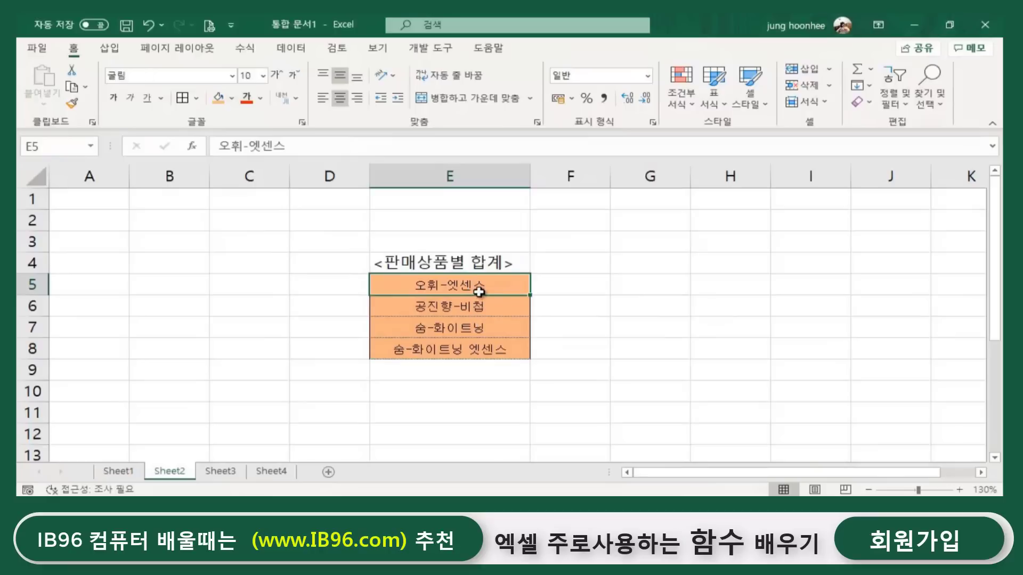
click(116, 471)
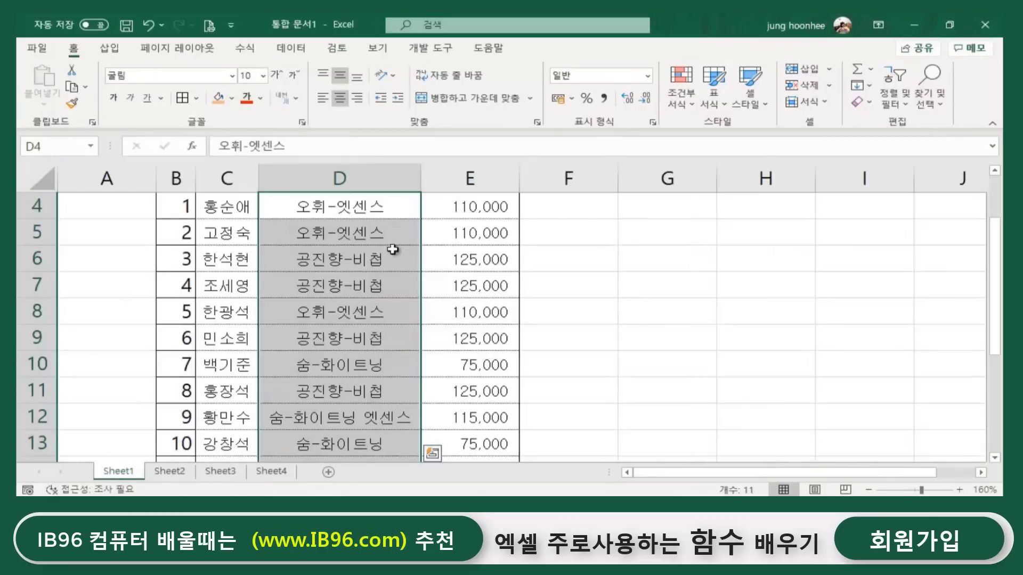
click(639, 288)
click(369, 212)
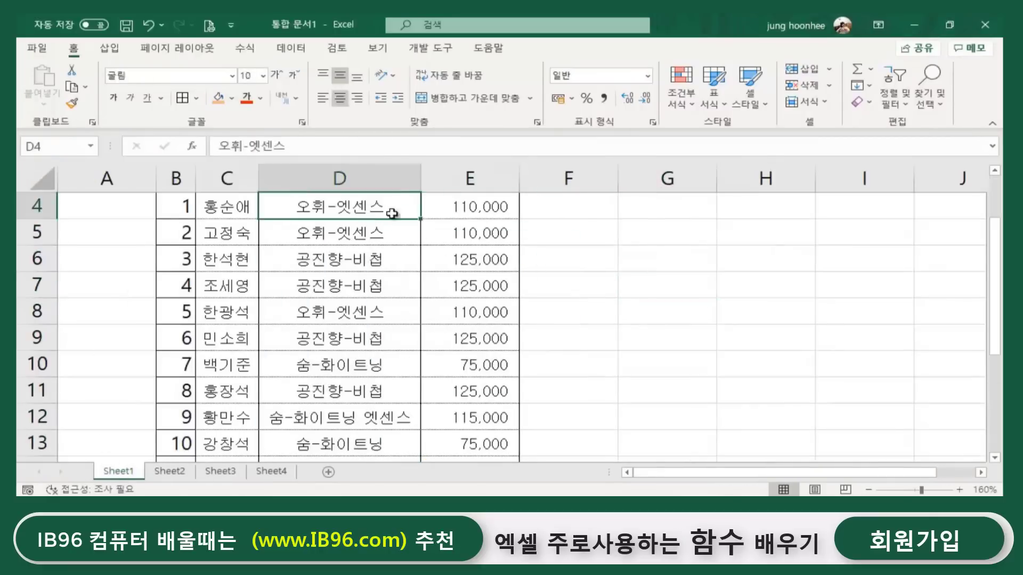
click(473, 210)
click(477, 239)
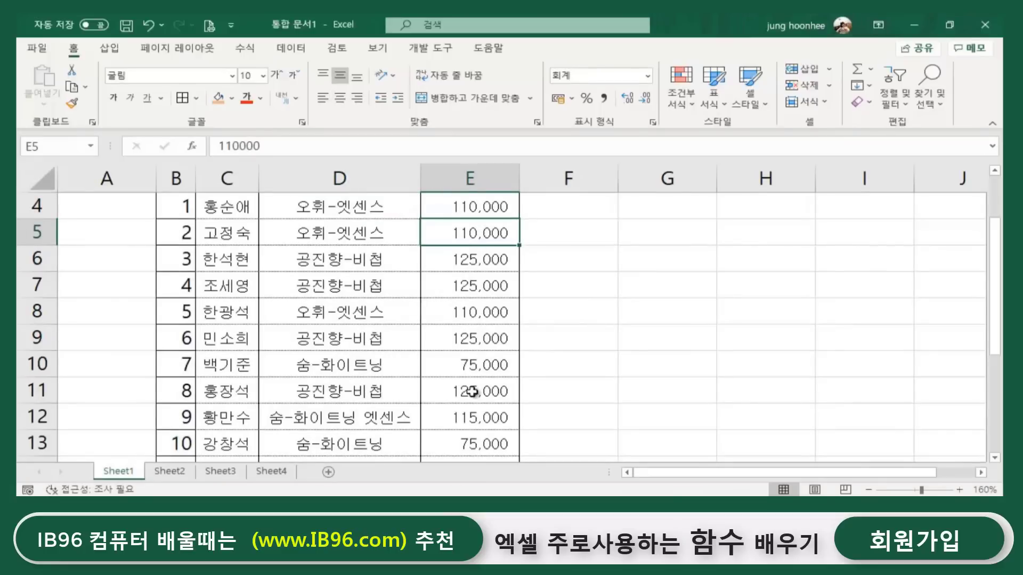
click(169, 471)
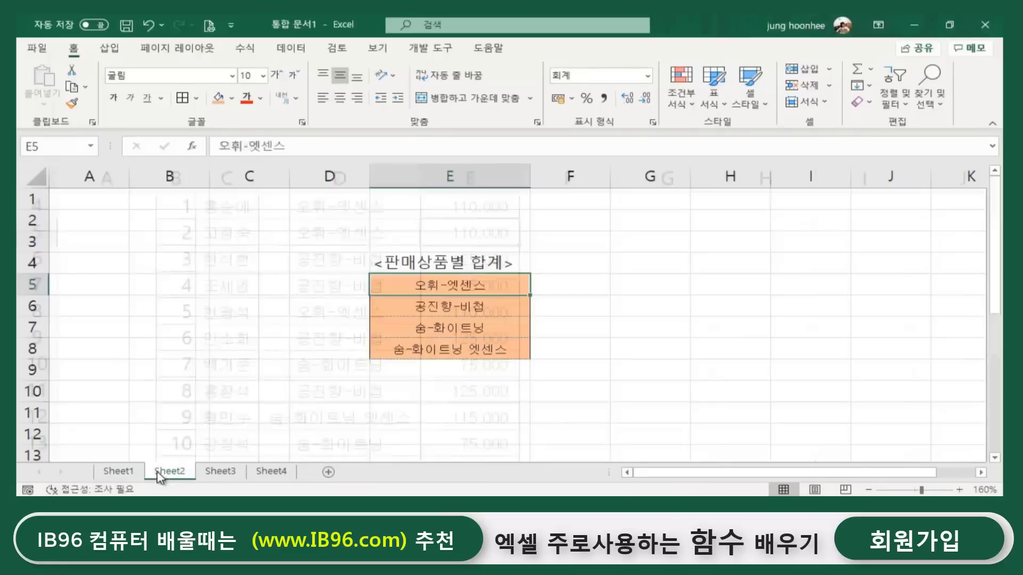
click(568, 283)
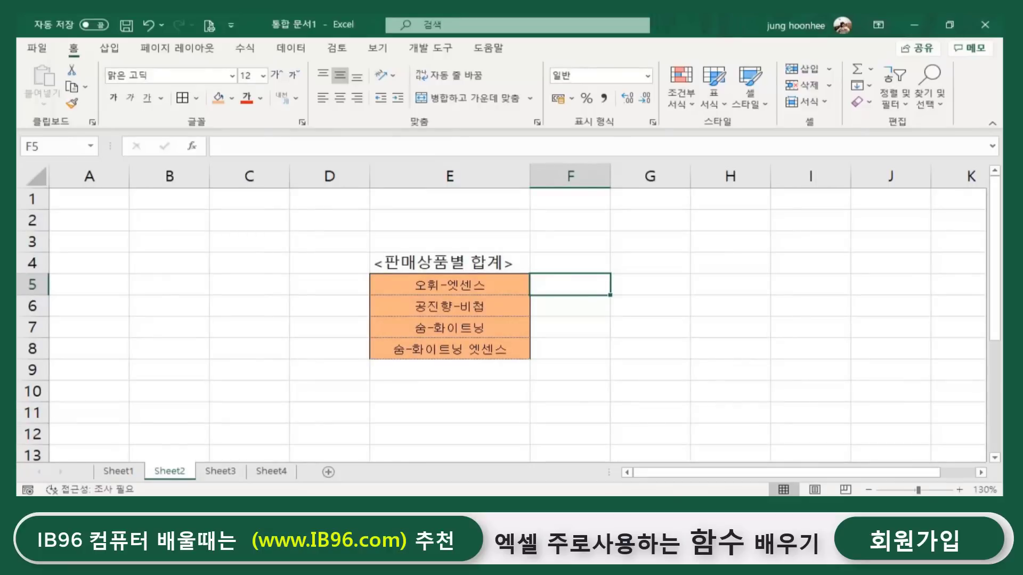
click(119, 471)
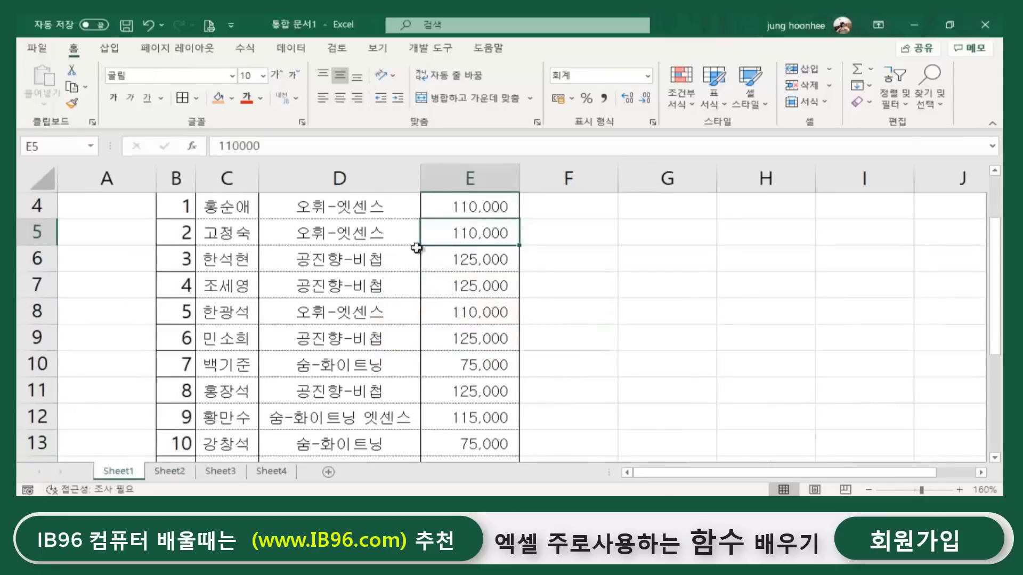
scroll(418, 327, up, 1)
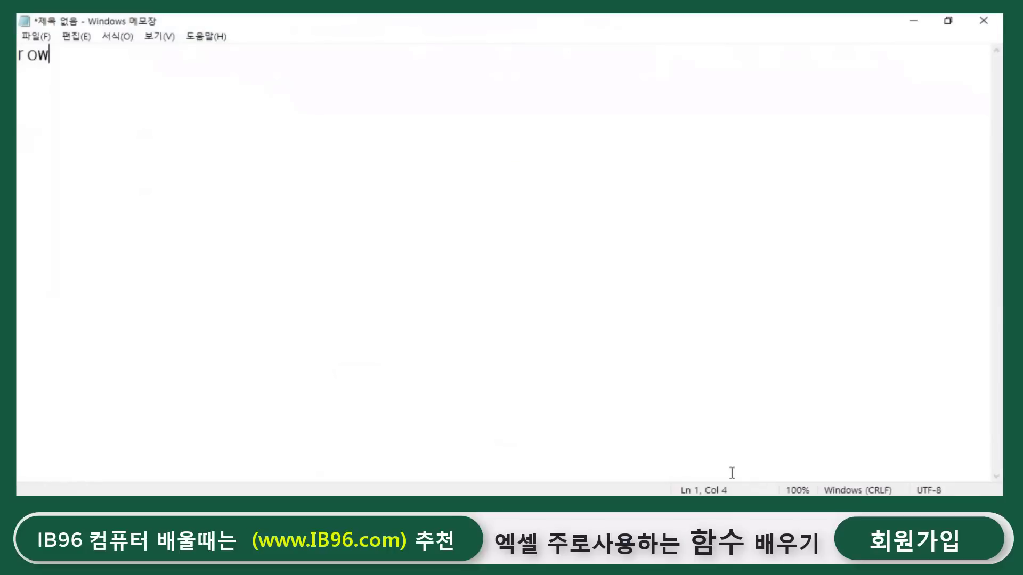
Switch to Notepad, delete the old text "row" and set the font size to 36.
key(shift+Home)
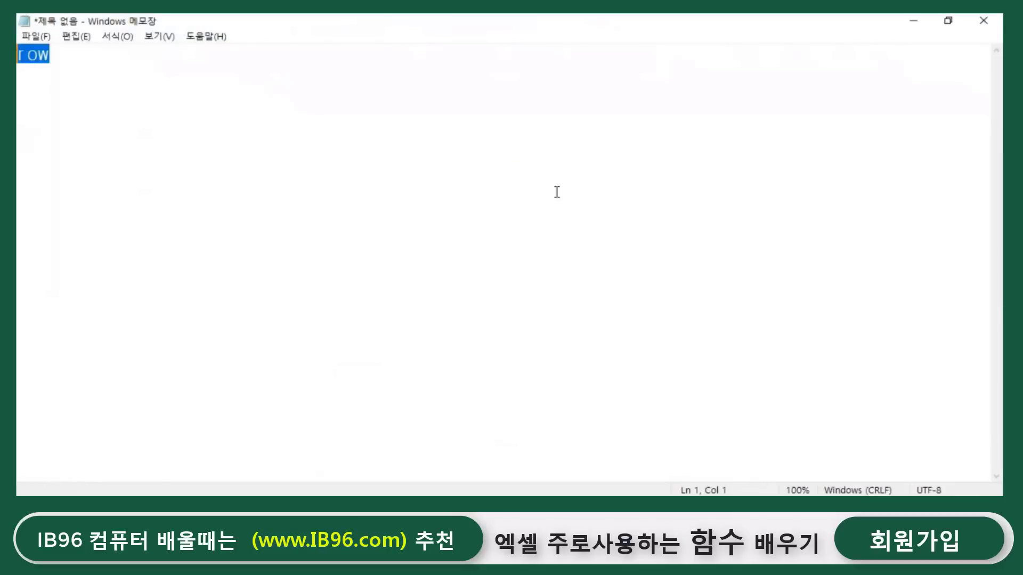
key(Delete)
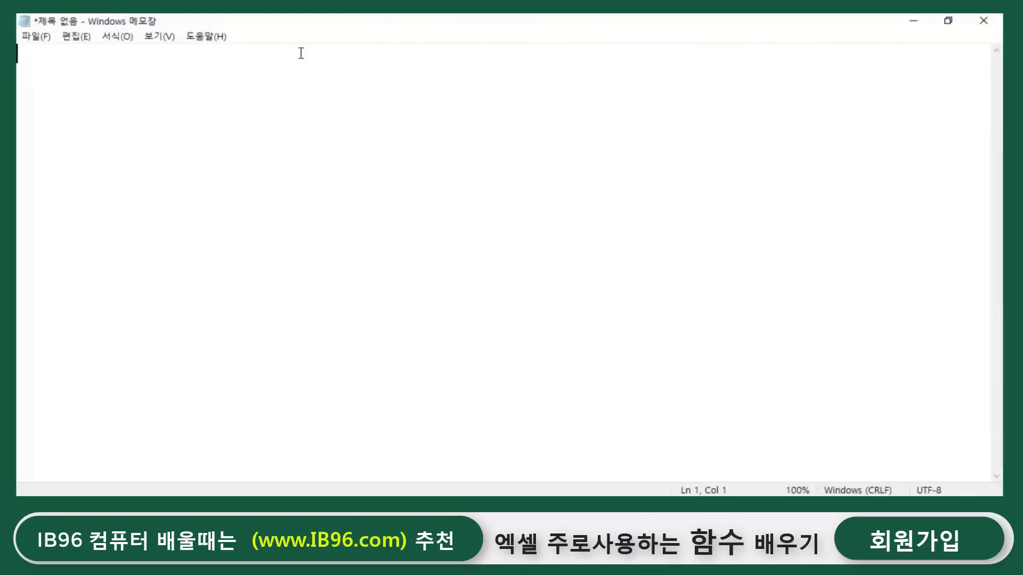
click(118, 36)
click(135, 71)
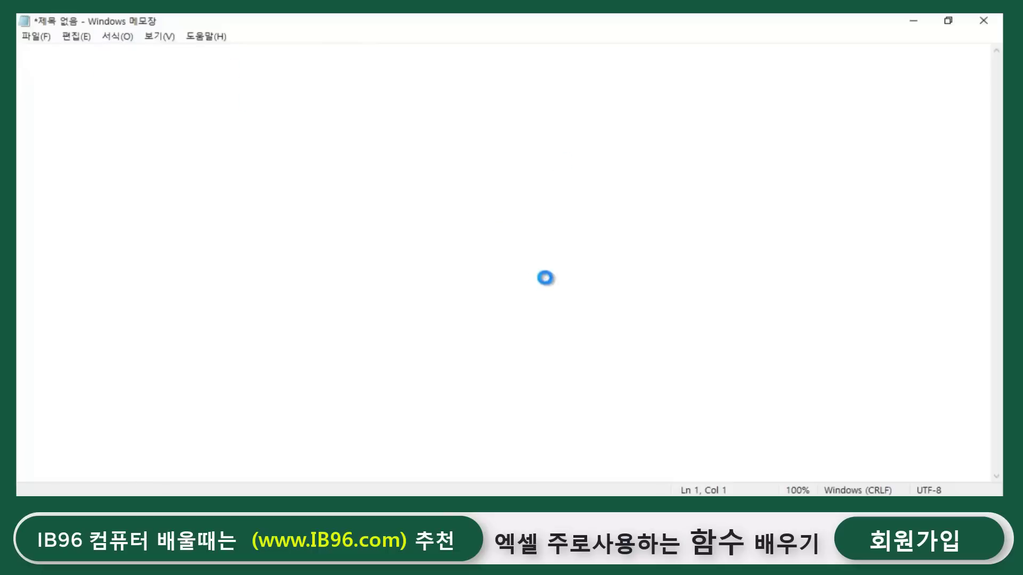
click(315, 235)
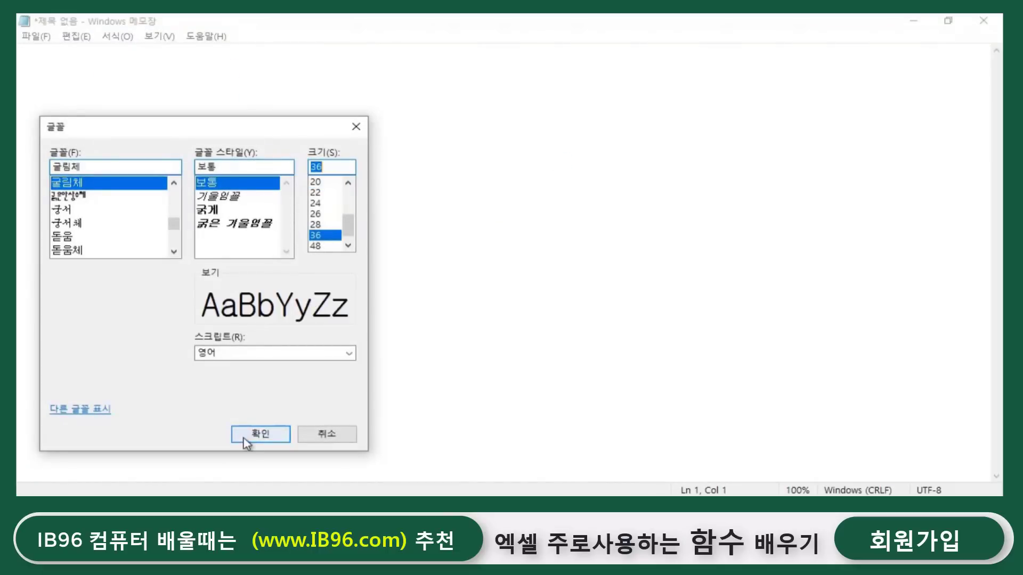
click(244, 437)
Write the SUM function syntax =sum(범위) as a note in Notepad.
text(=sum(qja)
key(BackSpace)
key(BackSpace)
key(BackSpace)
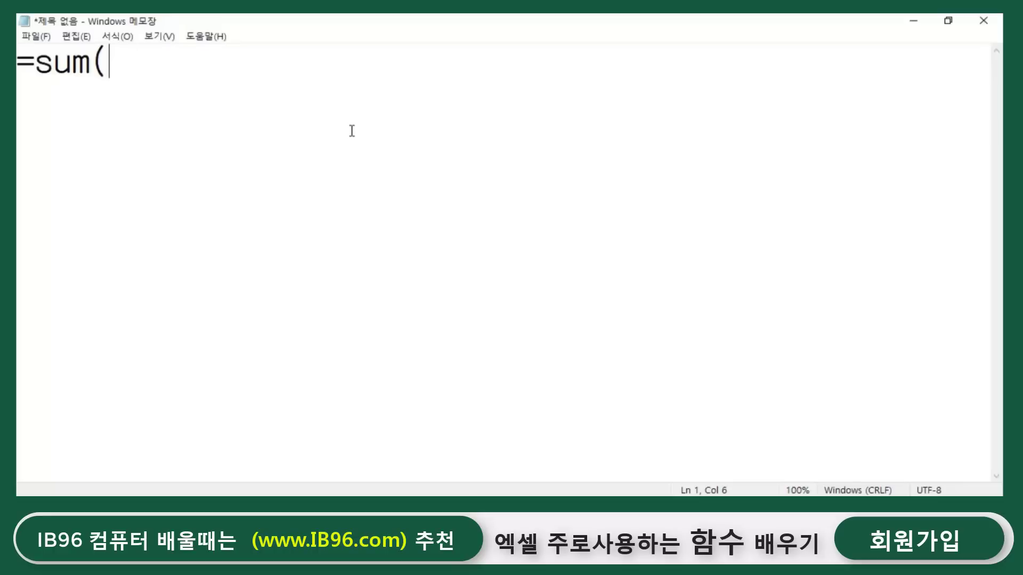
text(범위))
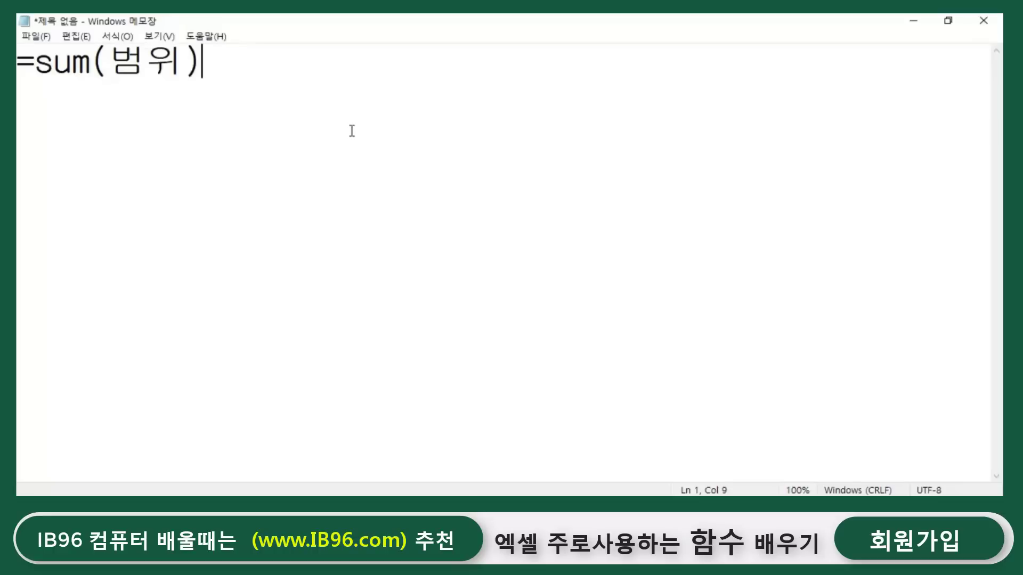
Return to the Excel workbook and review the first product, 오휘-엣센스, in the Sheet2 summary list.
click(913, 22)
click(652, 335)
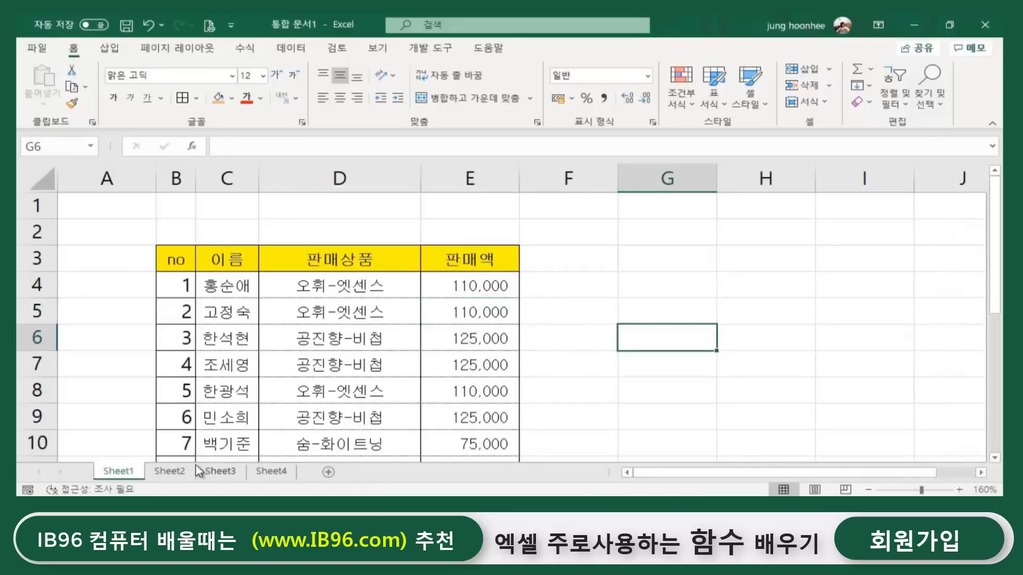
click(179, 464)
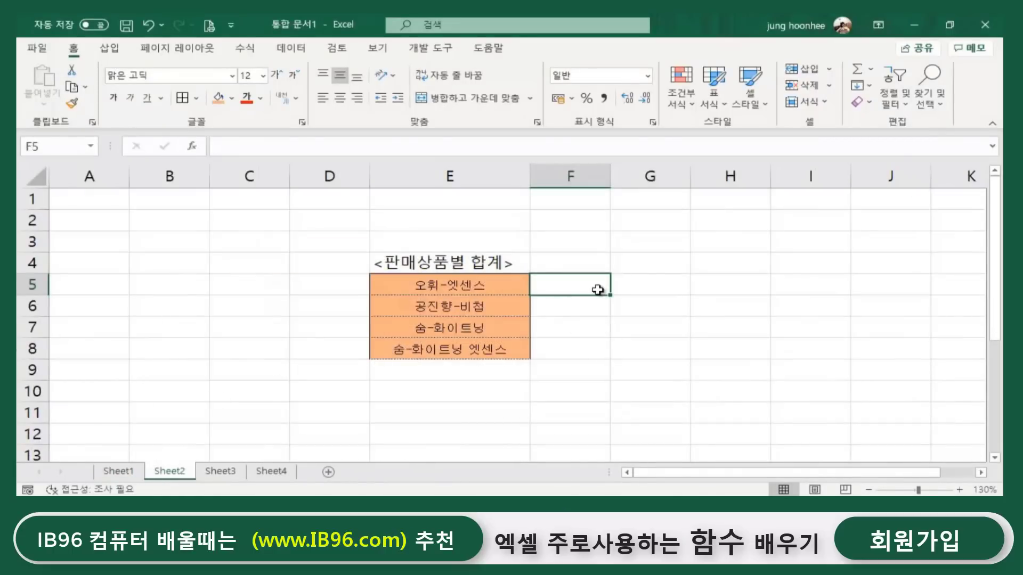
click(441, 288)
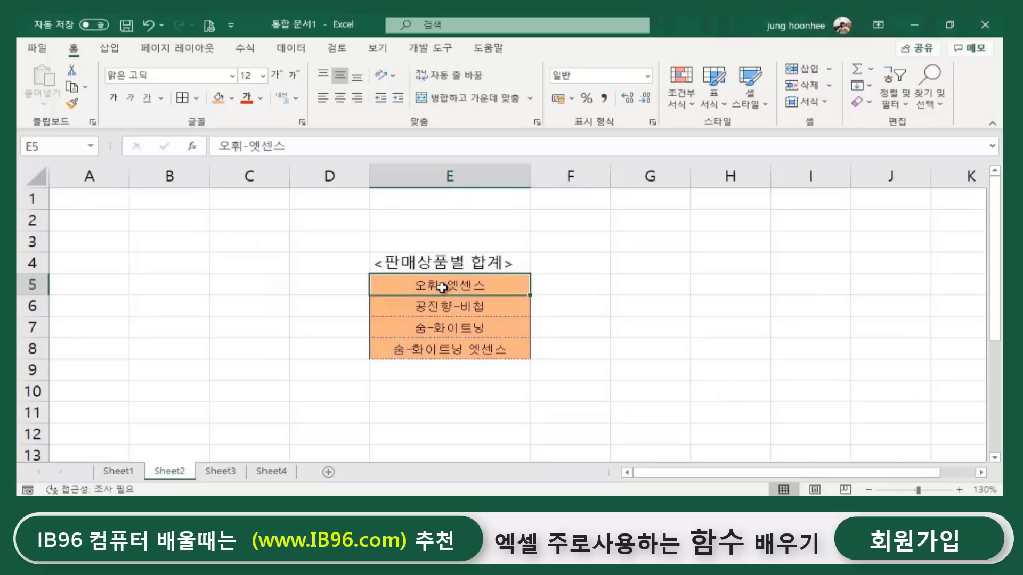
Review the 판매액 entries belonging to 오휘-엣센스 in the Sheet1 sales table, and return to Sheet2.
click(575, 287)
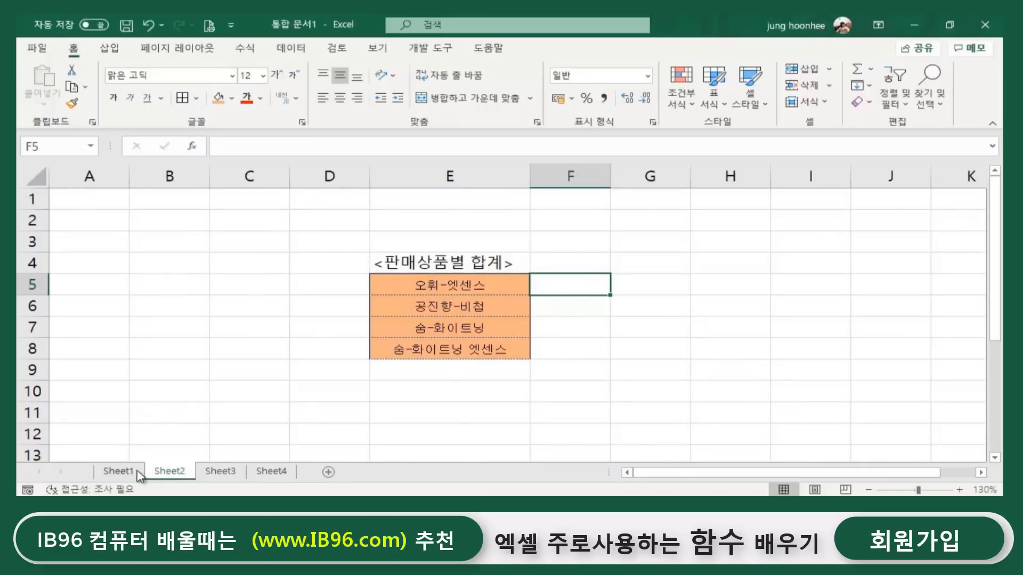
click(140, 472)
click(466, 283)
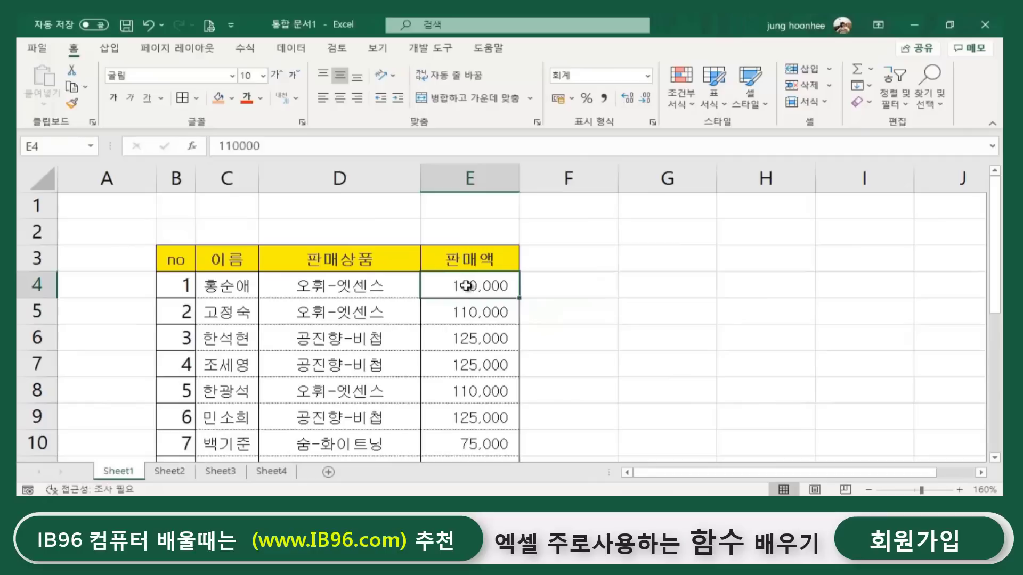
click(465, 314)
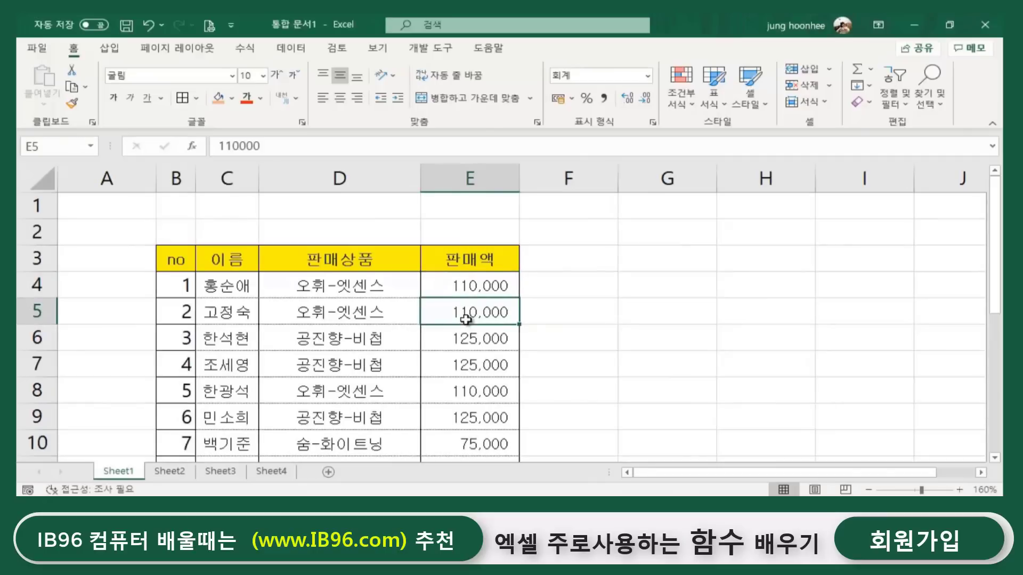
click(471, 393)
scroll(472, 393, down, 2)
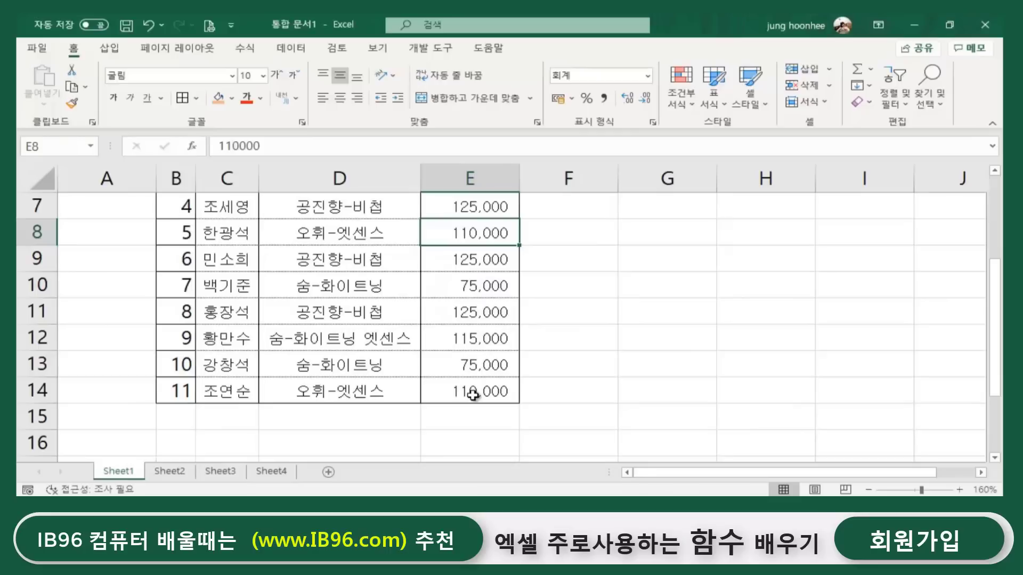
click(472, 393)
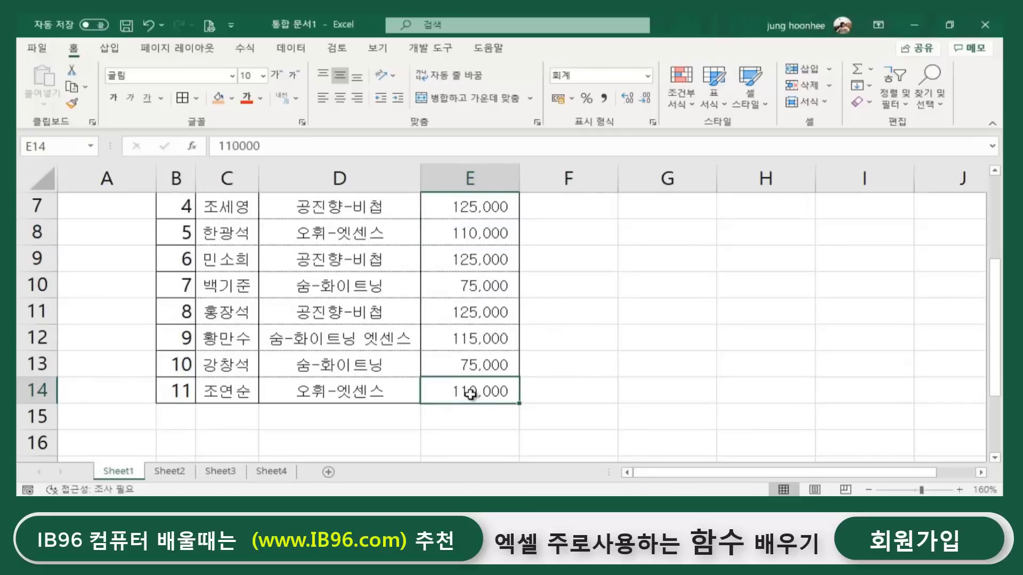
scroll(470, 393, up, 2)
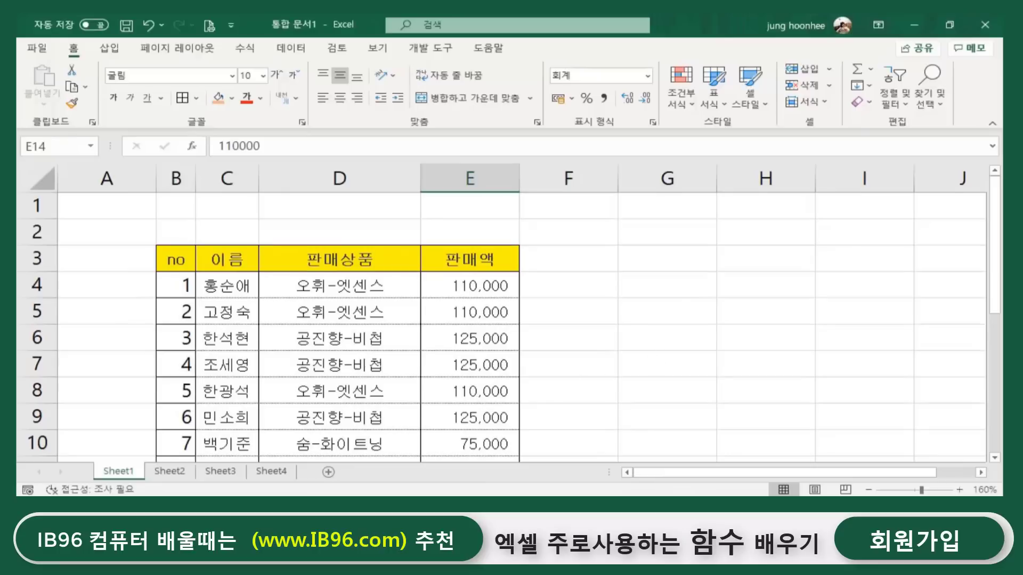
click(158, 476)
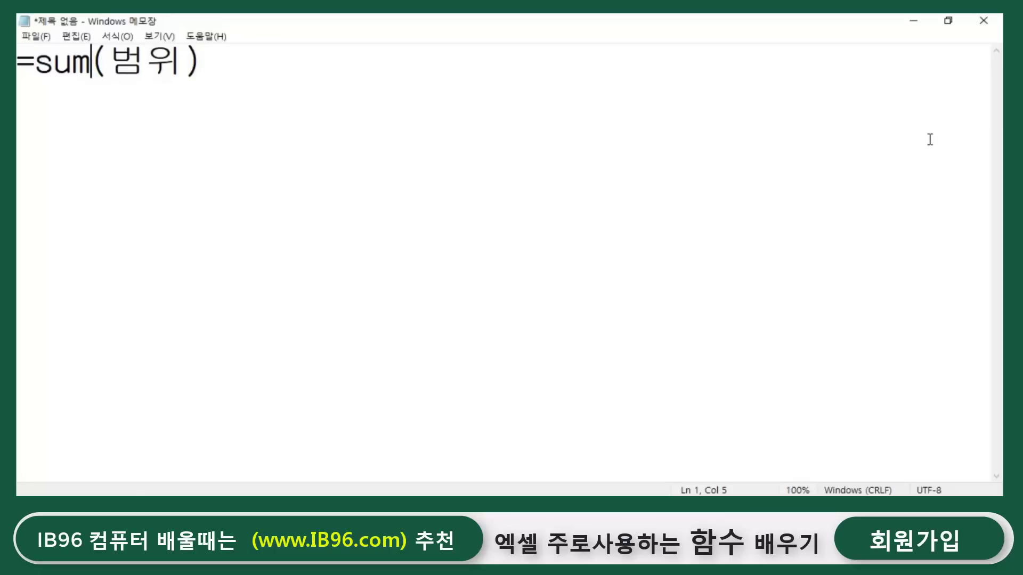
Switch to Notepad and change the function name in the note so it reads =sumif(범위).
text(ㅑ)
key(BackSpace)
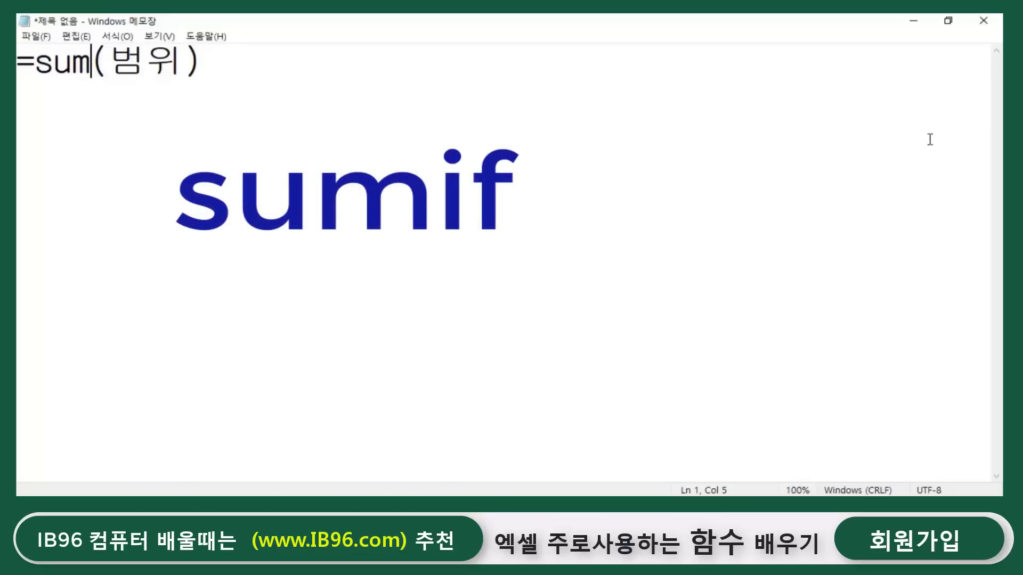
text(if)
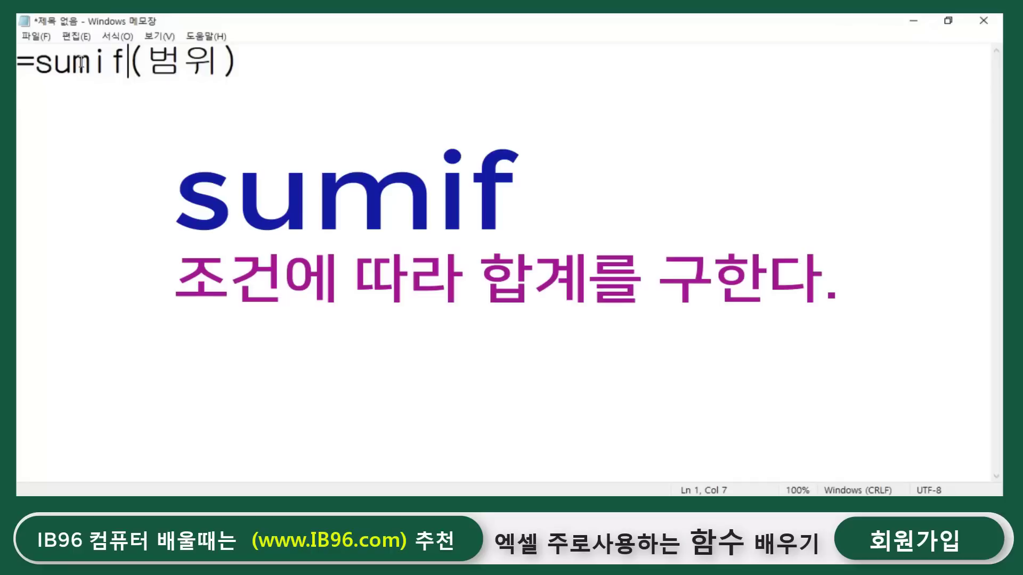
drag(94, 58, 130, 59)
click(50, 61)
click(303, 63)
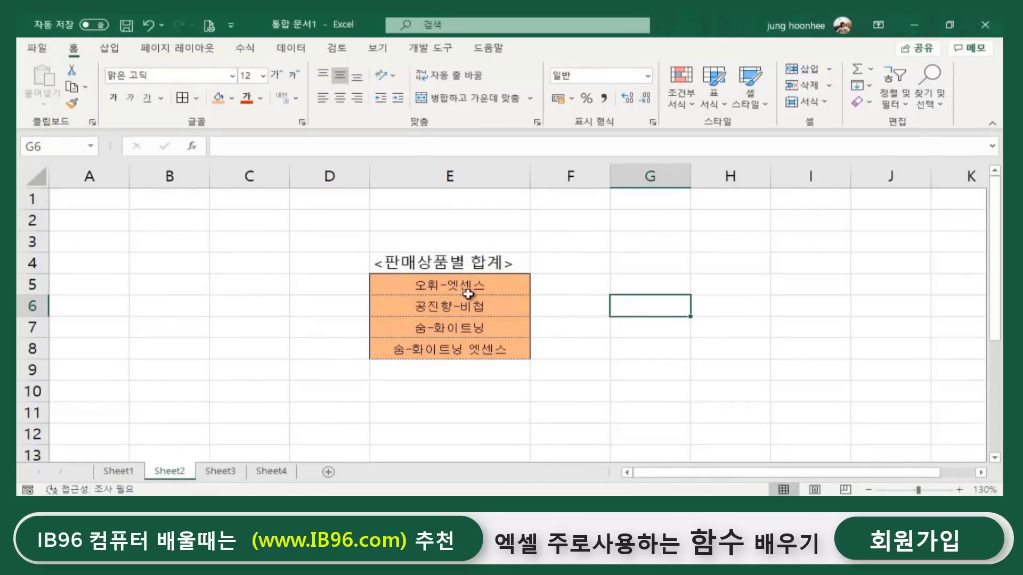
Return to the Excel workbook and examine the first product and its total cell F5 on Sheet2 against the Sheet1 sales table.
click(469, 286)
click(592, 285)
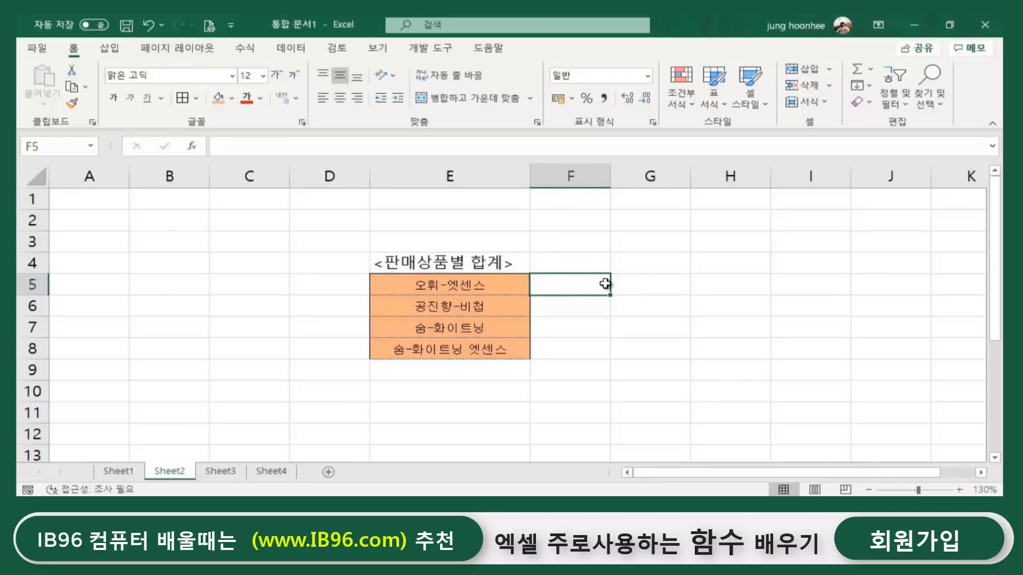
click(592, 424)
click(457, 288)
click(581, 285)
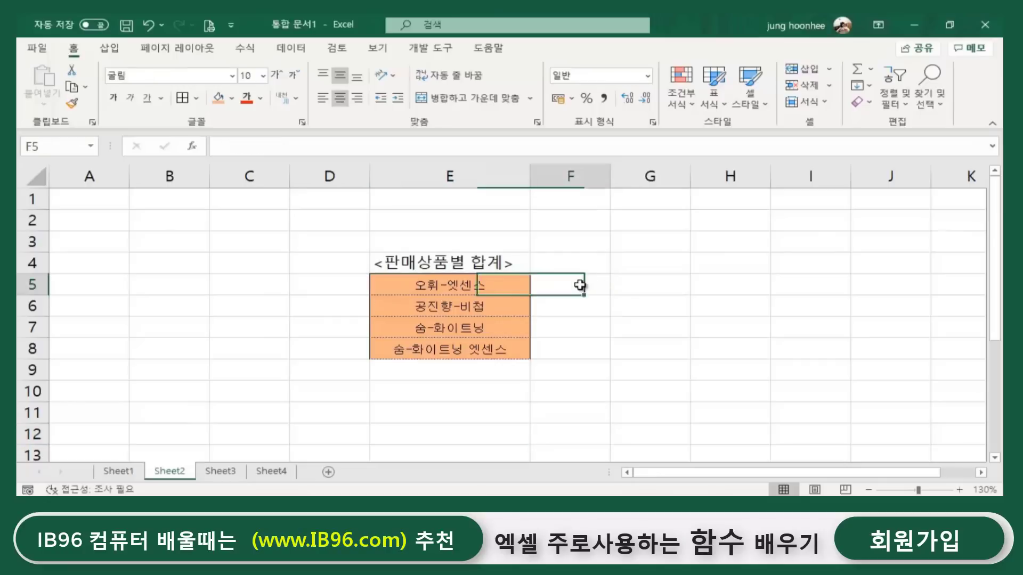
click(117, 472)
click(169, 473)
click(620, 351)
click(619, 373)
click(559, 286)
click(536, 392)
Start a SUMIF formula in Sheet2 cell F5 using the product cells Sheet1!D4:D14 as the range argument.
click(575, 286)
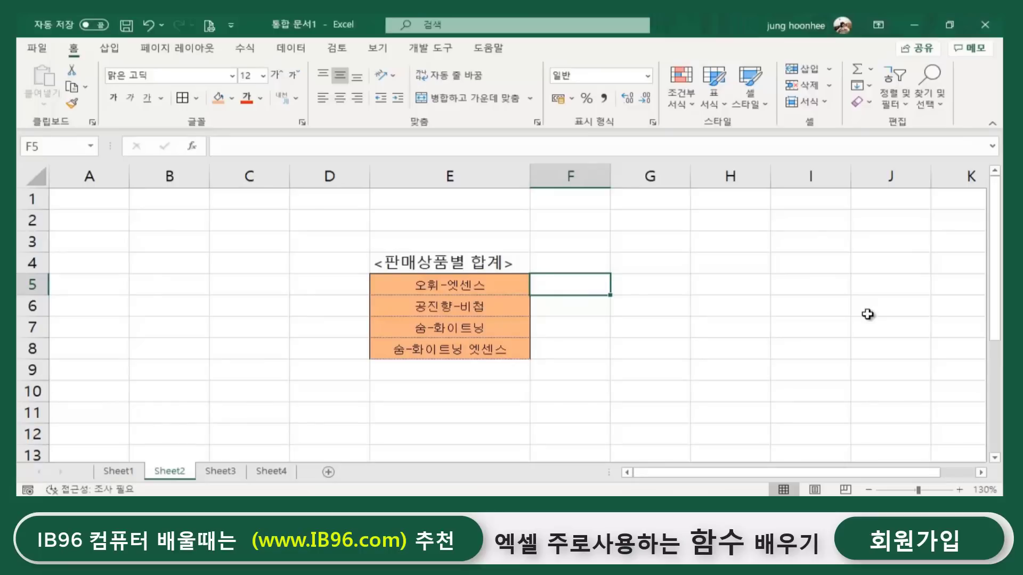
text(=)
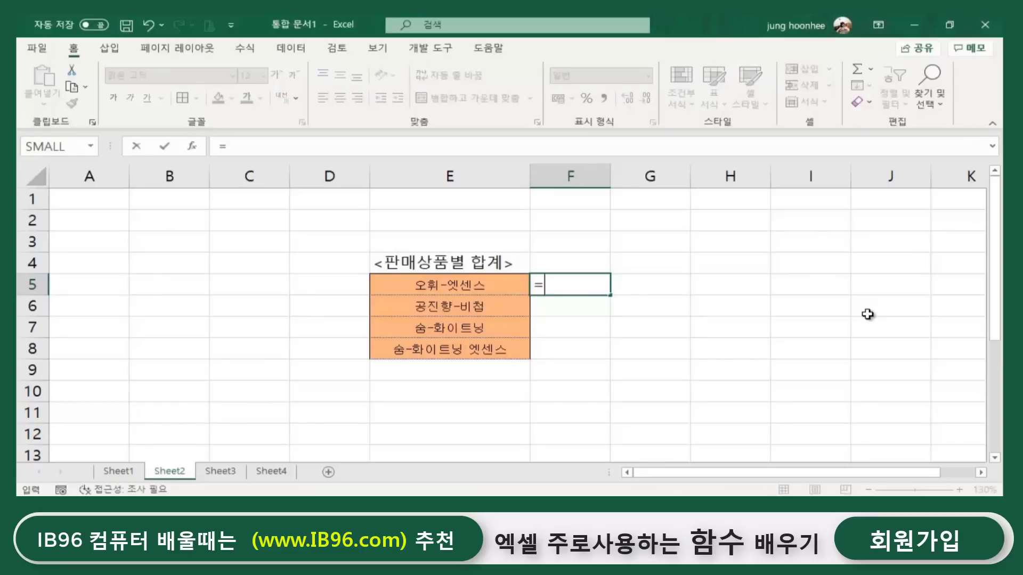
text(ㄴ)
text(sum)
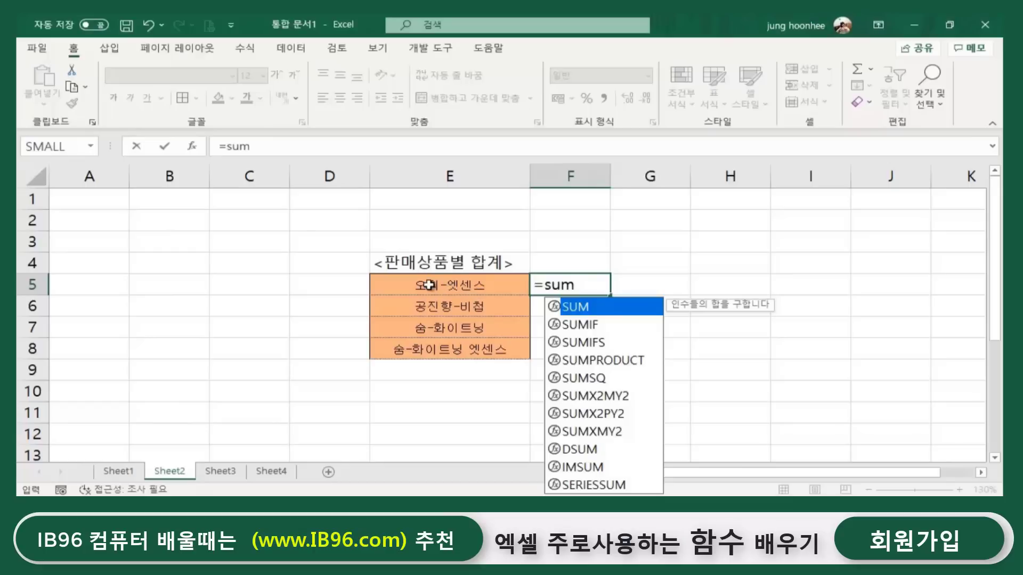
click(573, 326)
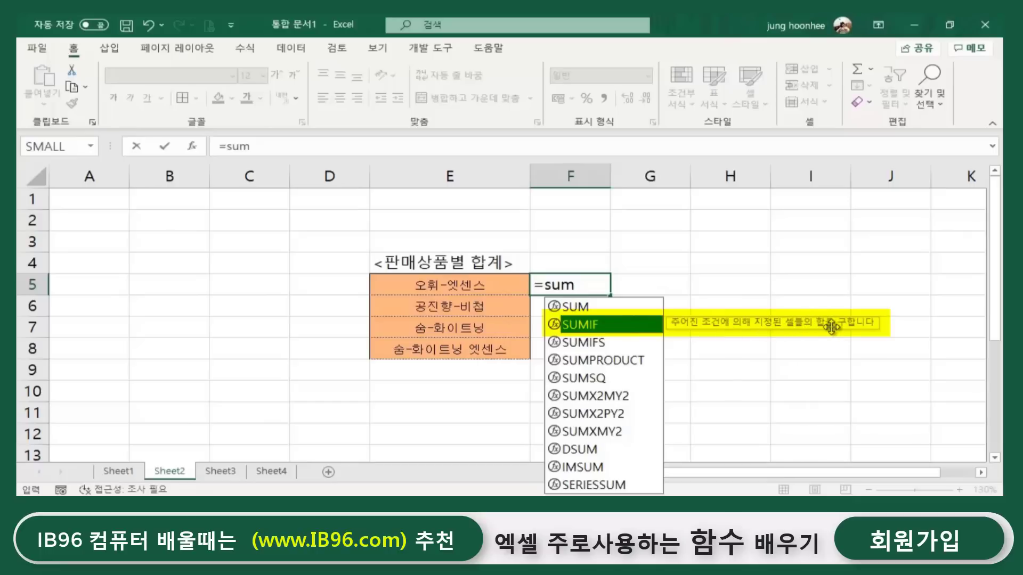
double_click(589, 325)
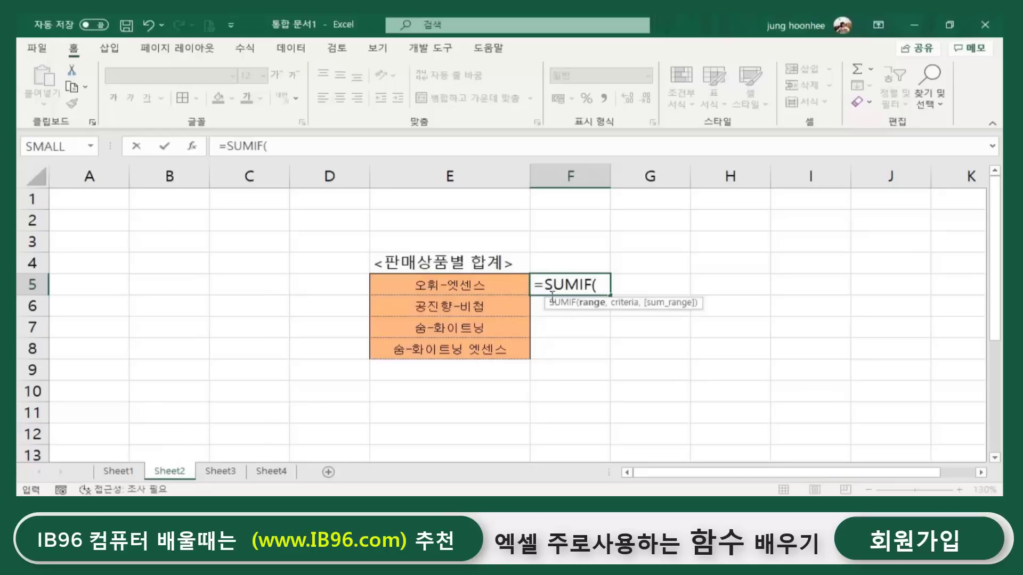
click(118, 471)
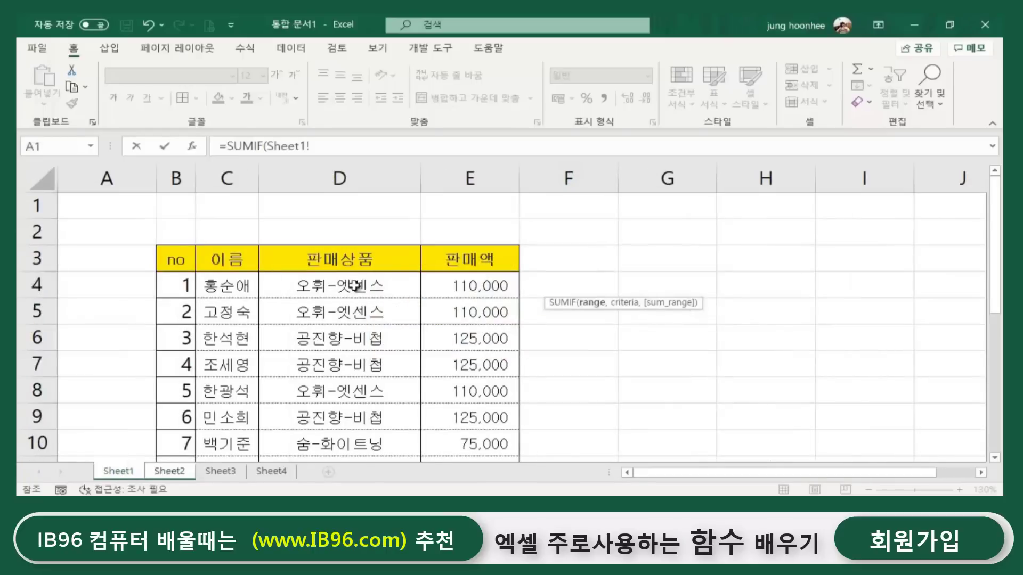
drag(337, 285, 324, 418)
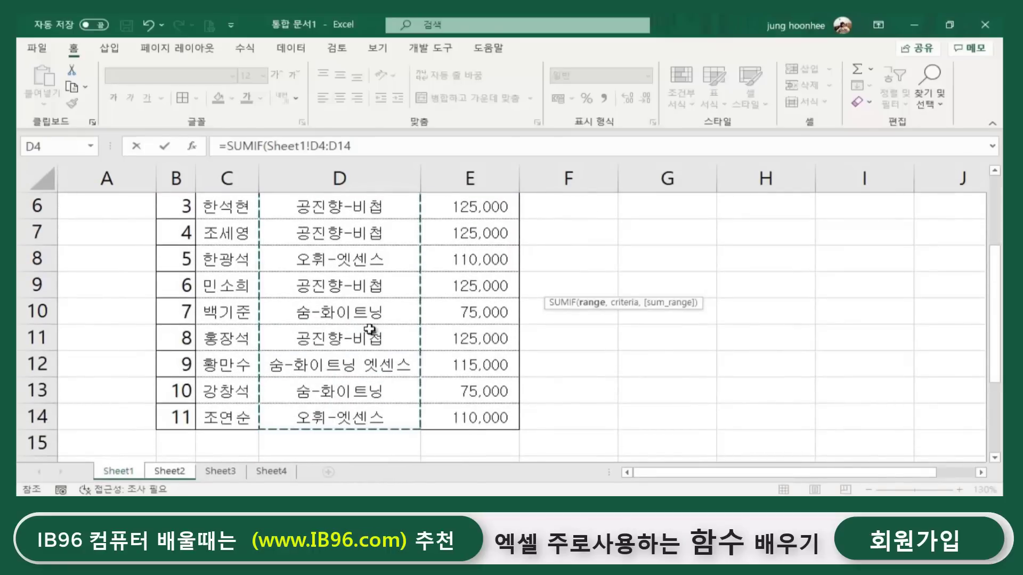
scroll(372, 333, up, 2)
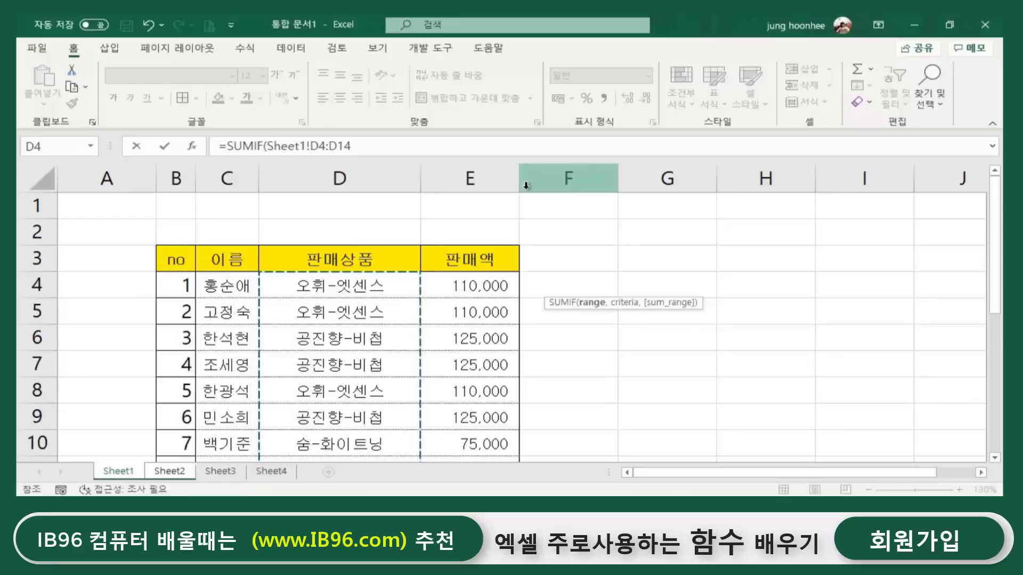
text(,)
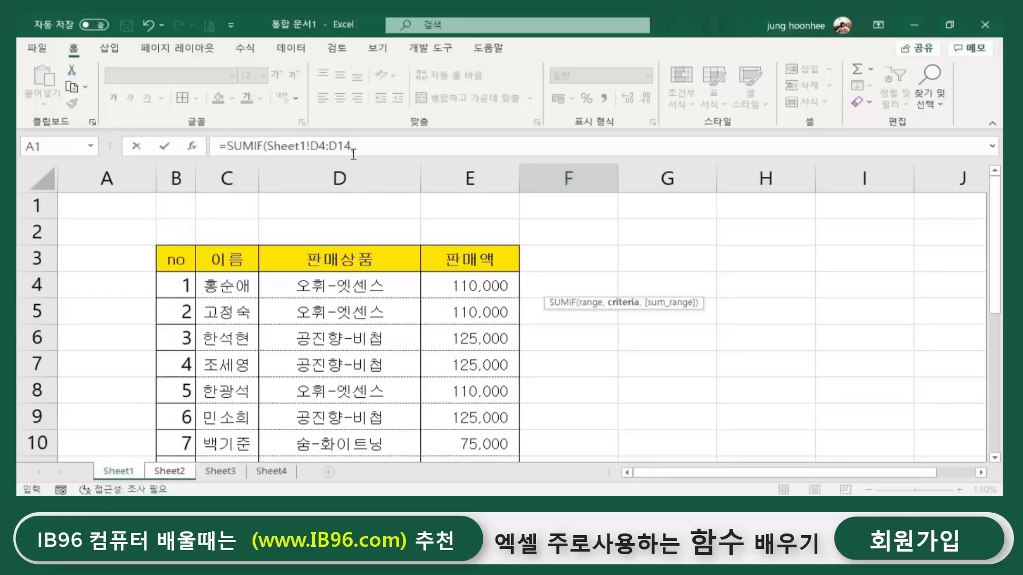
Complete the SUMIF formula in F5 with Sheet2!E5 as the criteria and Sheet1!E4:E14 as the sum range.
click(168, 471)
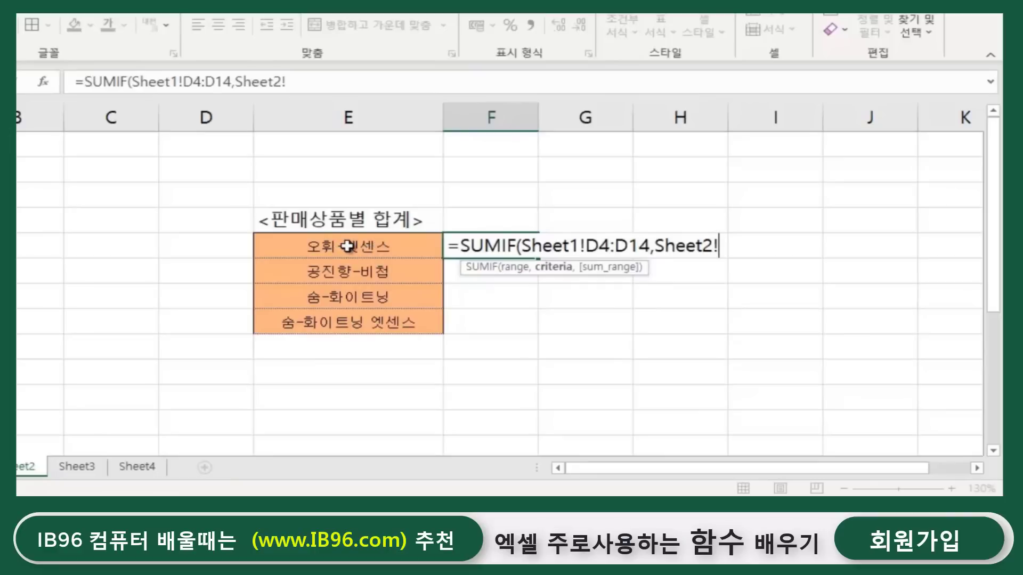
click(347, 246)
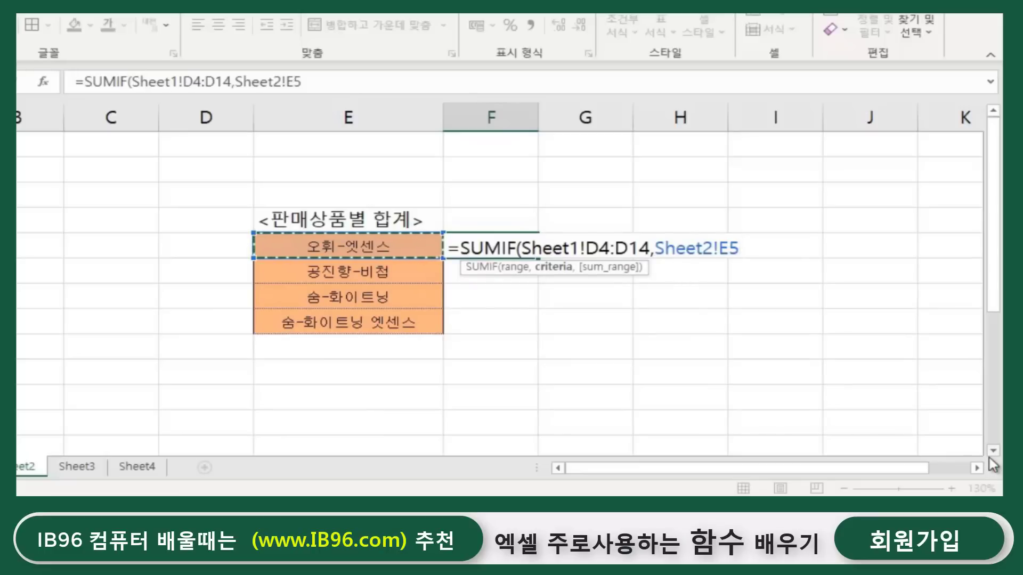
text(,)
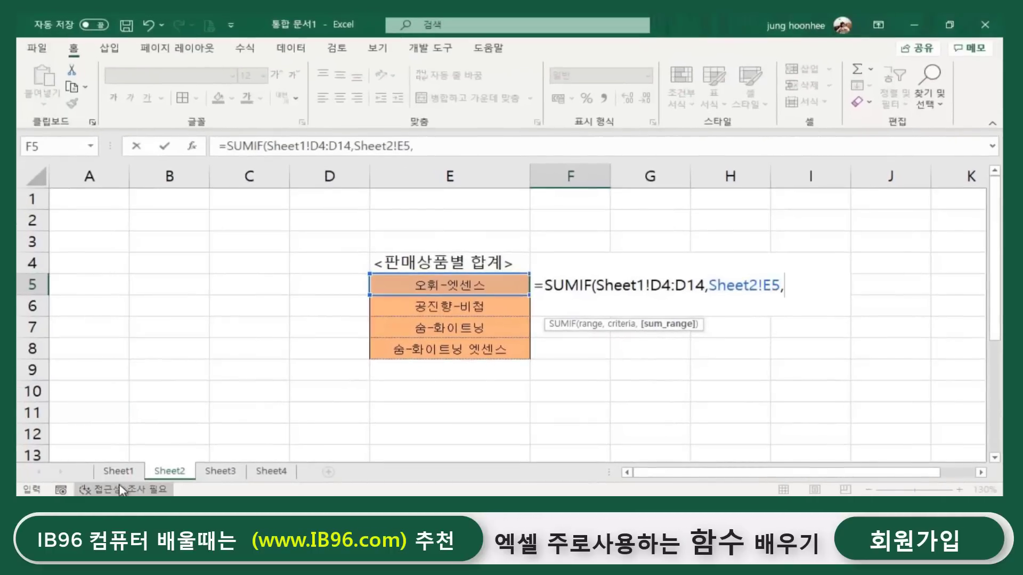
click(118, 471)
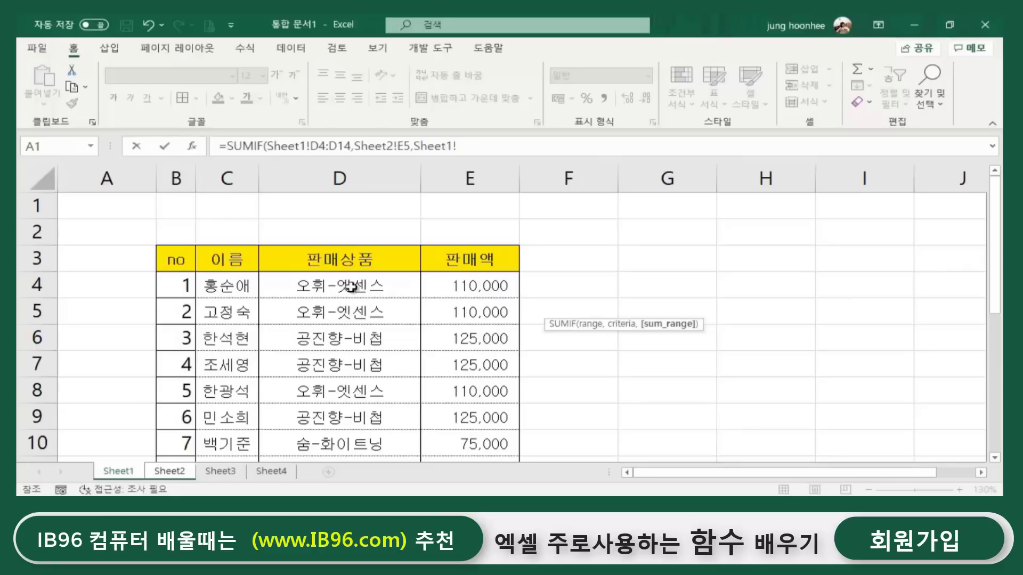
click(478, 287)
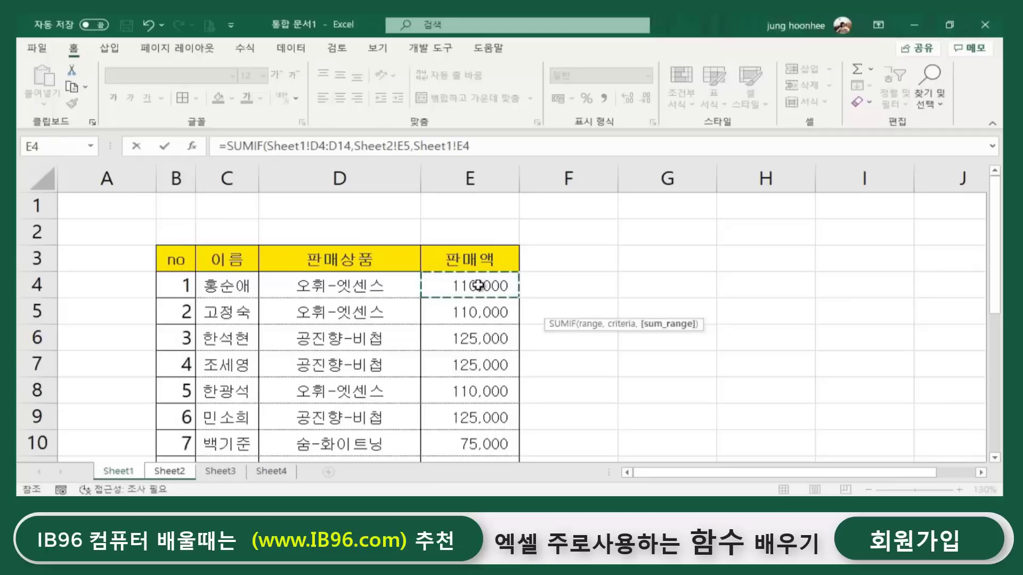
drag(480, 294, 475, 416)
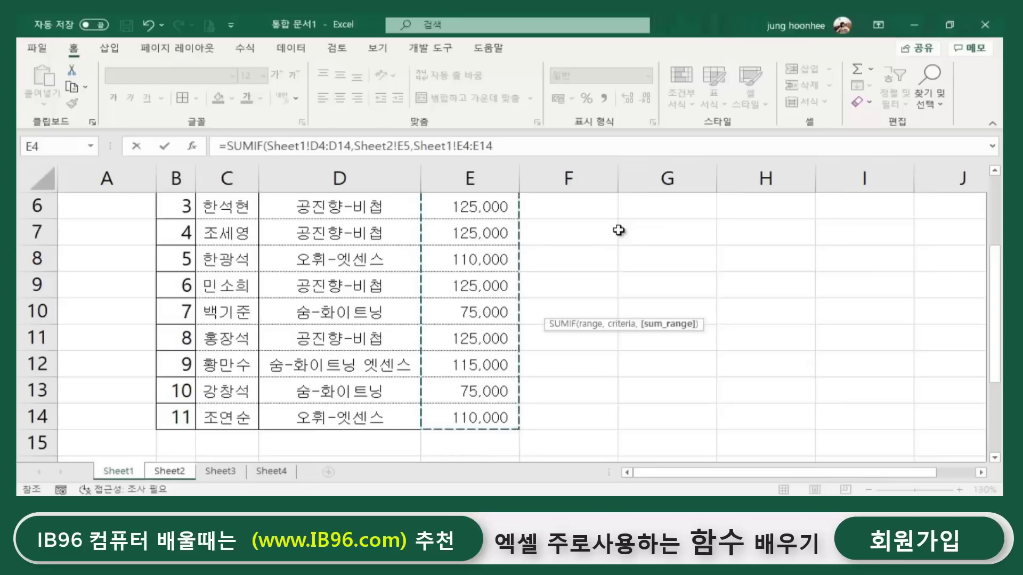
text())
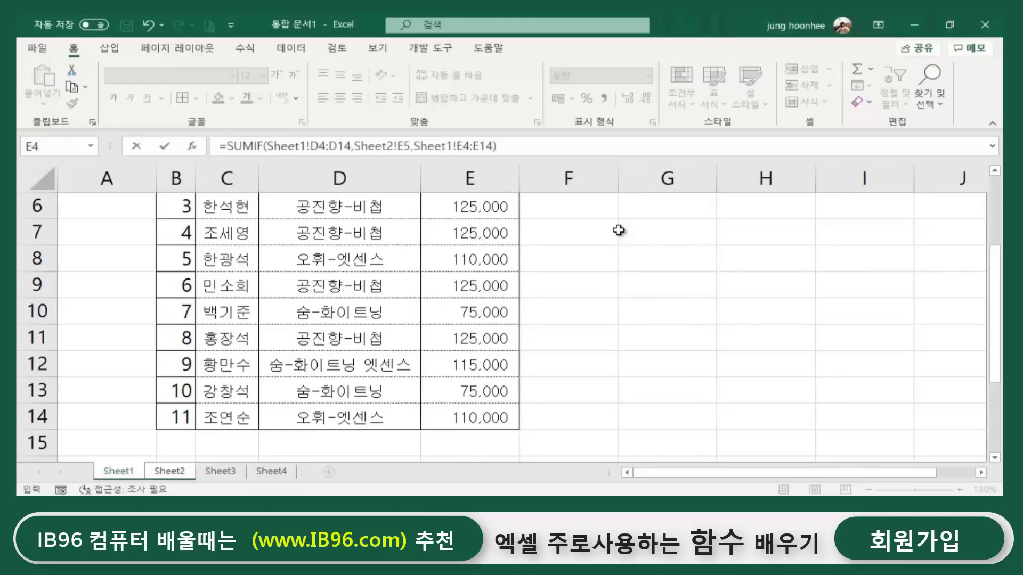
key(Return)
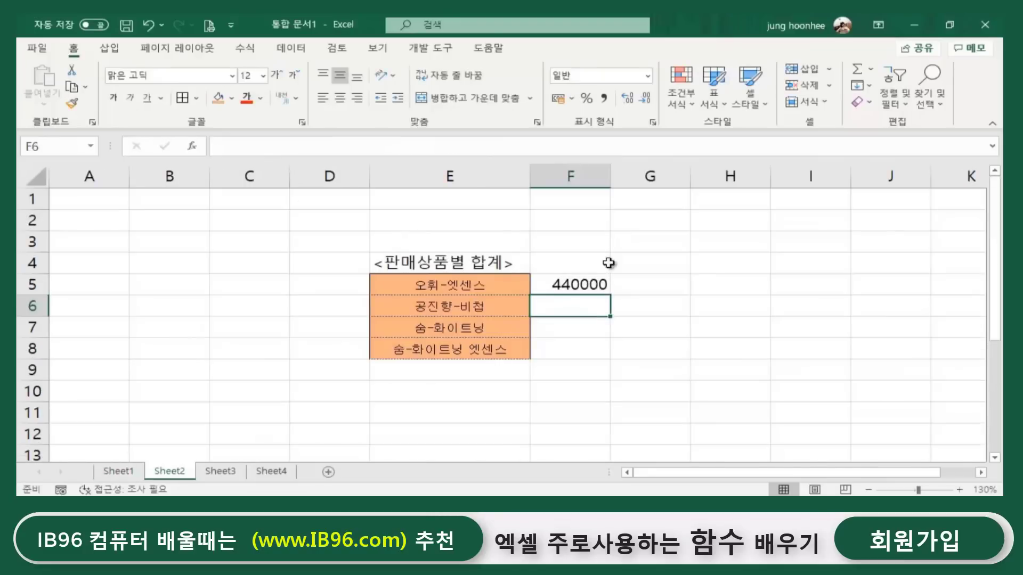
Apply the comma number style to the 오휘-엣센스 total in cell F5.
click(588, 280)
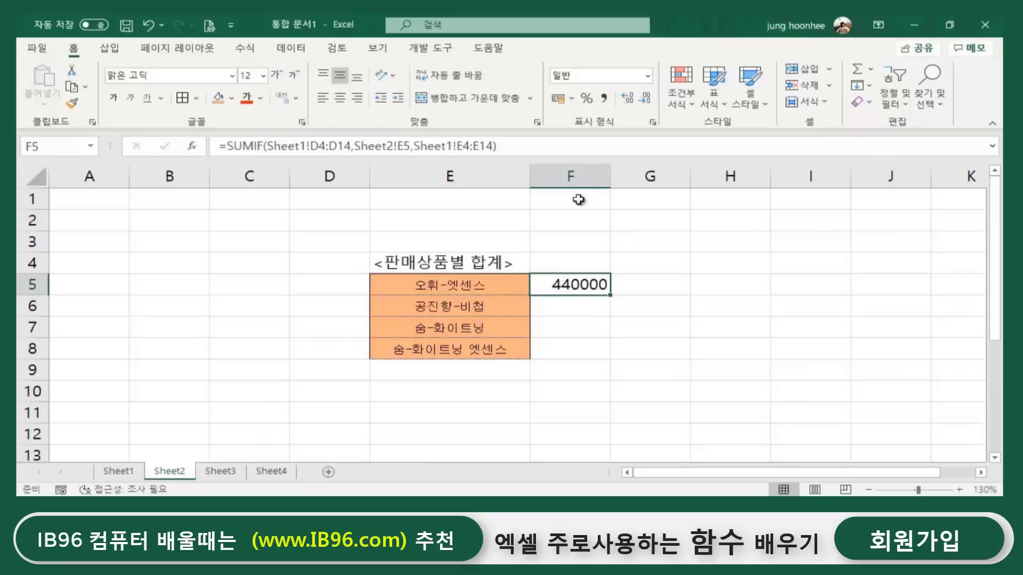
click(605, 99)
click(598, 341)
click(569, 280)
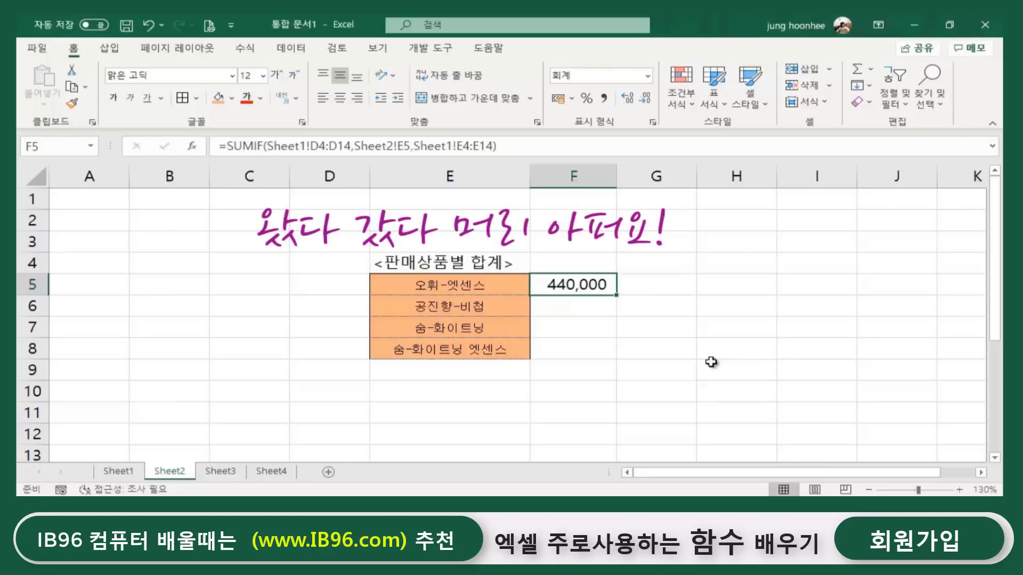
Review the cross-sheet SUMIF formula in F5 and delete it from the cell.
click(688, 356)
click(597, 289)
click(684, 369)
click(589, 286)
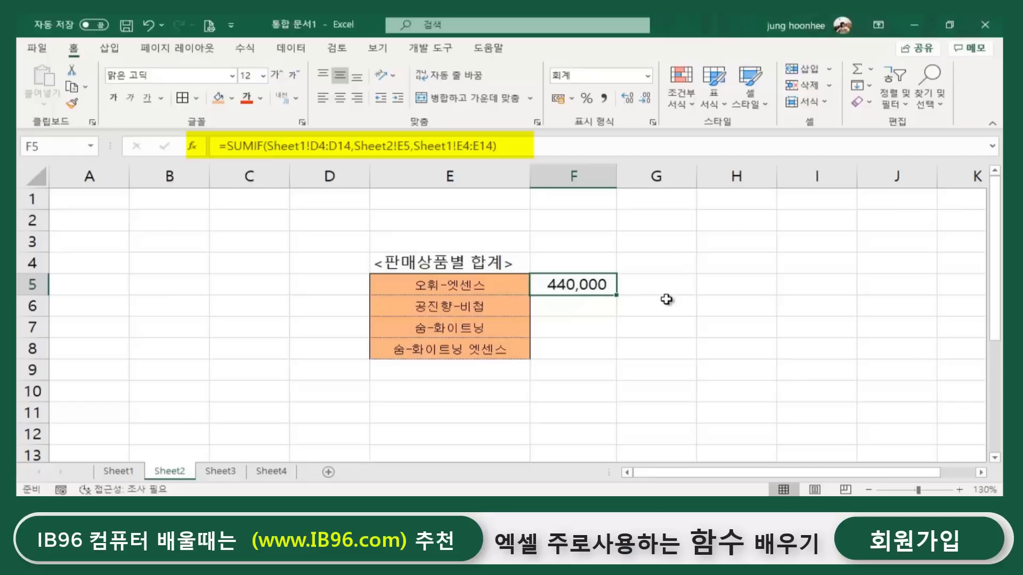
key(Delete)
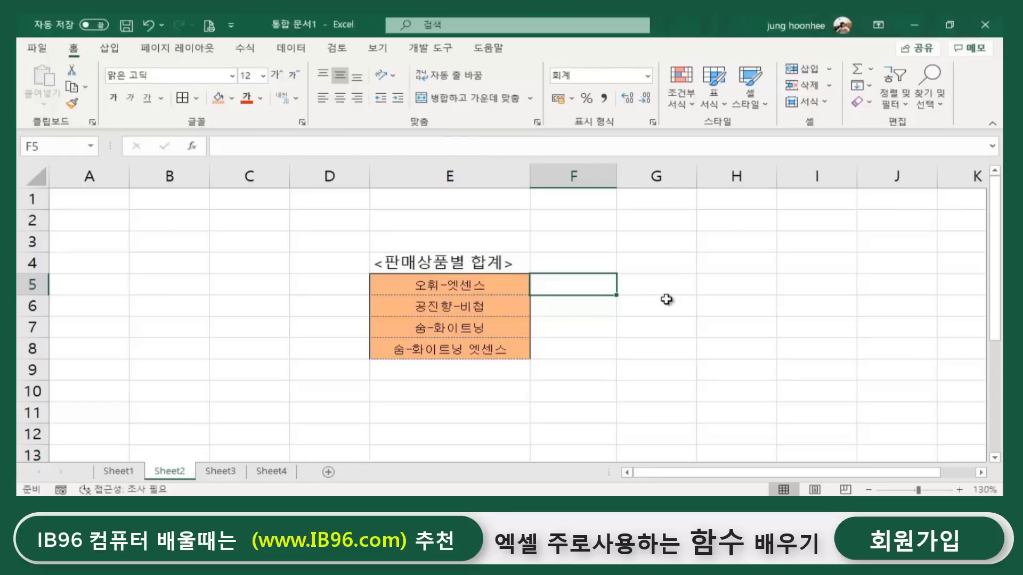
click(574, 345)
click(620, 376)
click(446, 392)
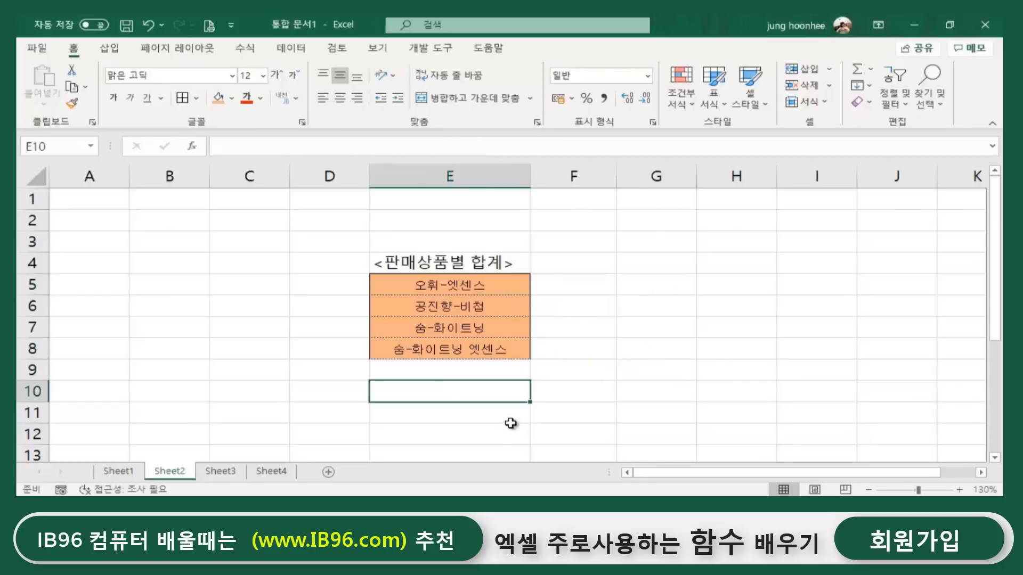
click(450, 308)
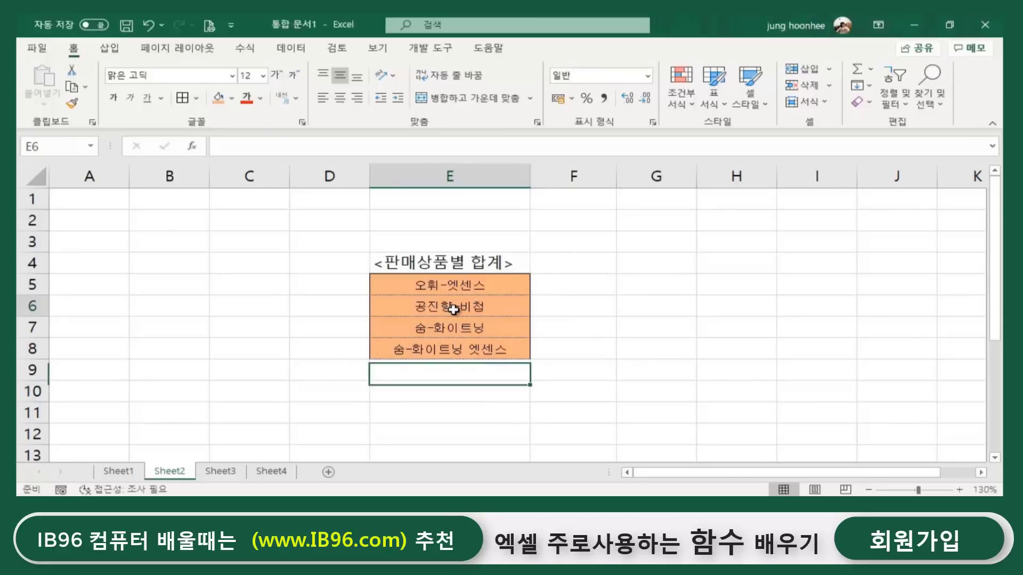
Examine the product cells D4:D14 and sales amount cells E4:E14 on Sheet1 alongside the product list on Sheet2.
click(136, 473)
scroll(389, 293, up, 2)
drag(336, 274, 334, 420)
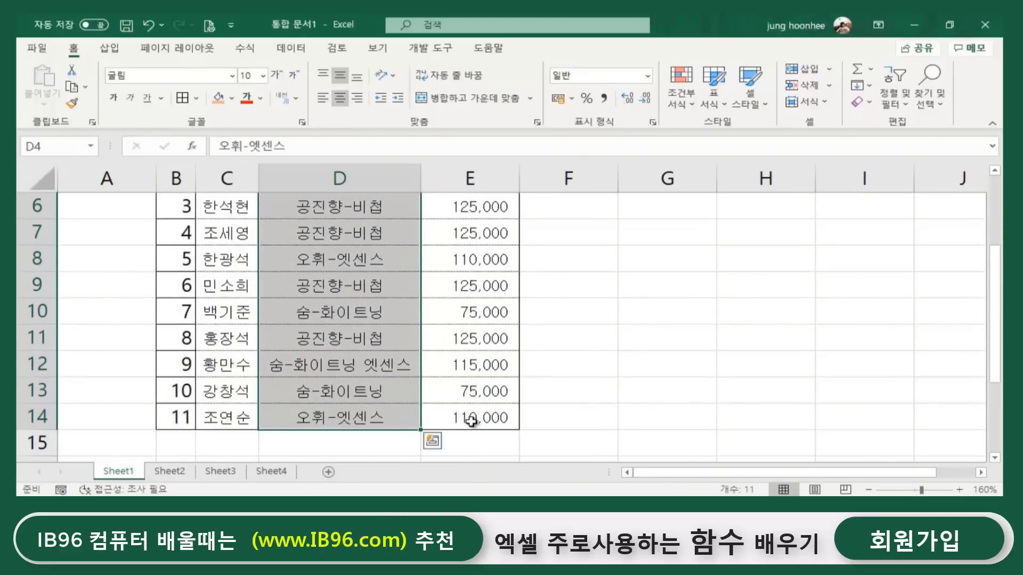
click(469, 419)
scroll(503, 369, up, 2)
drag(463, 281, 521, 418)
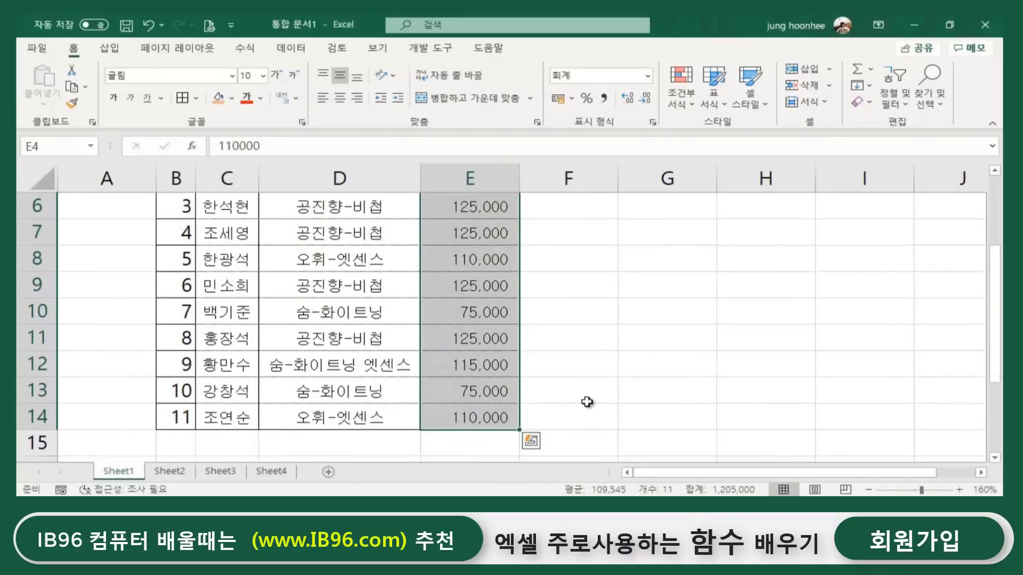
click(169, 471)
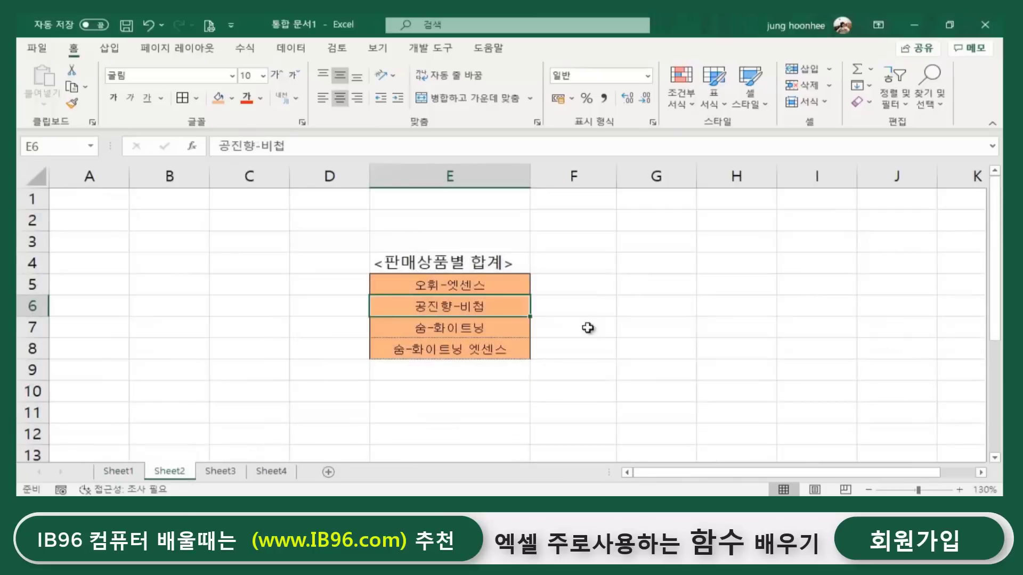
click(457, 329)
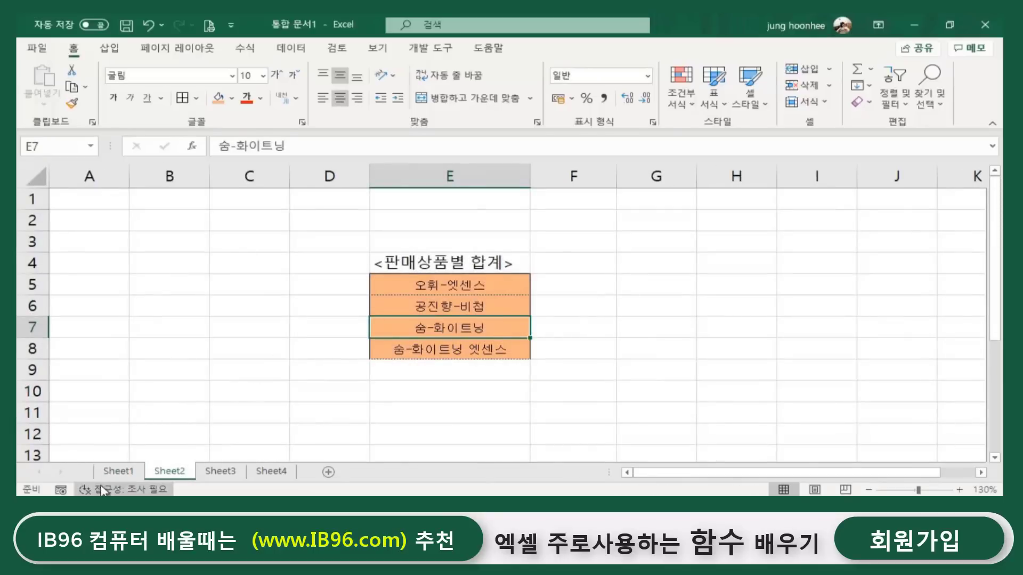
click(122, 471)
scroll(385, 252, up, 2)
drag(341, 287, 352, 428)
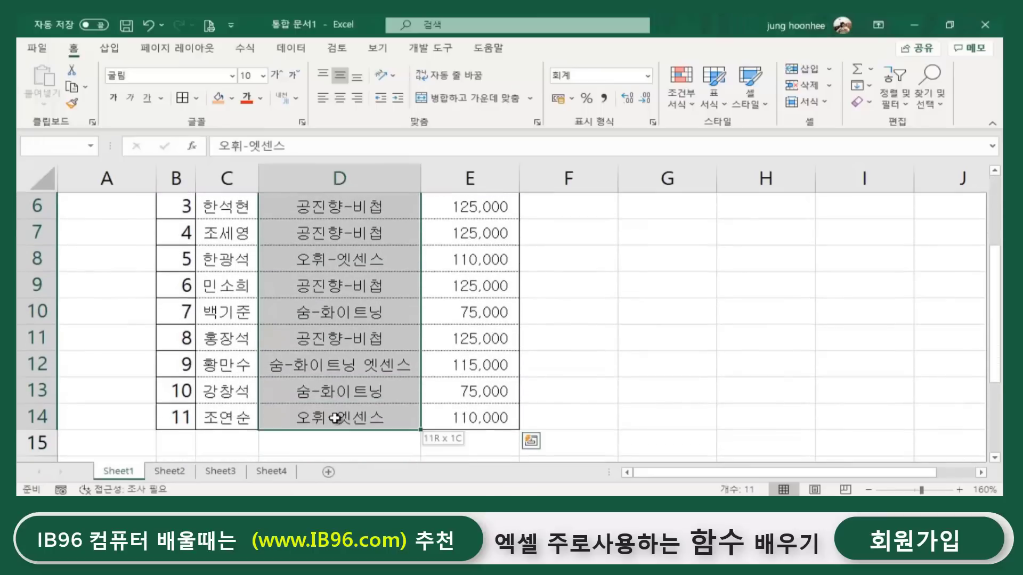
click(478, 393)
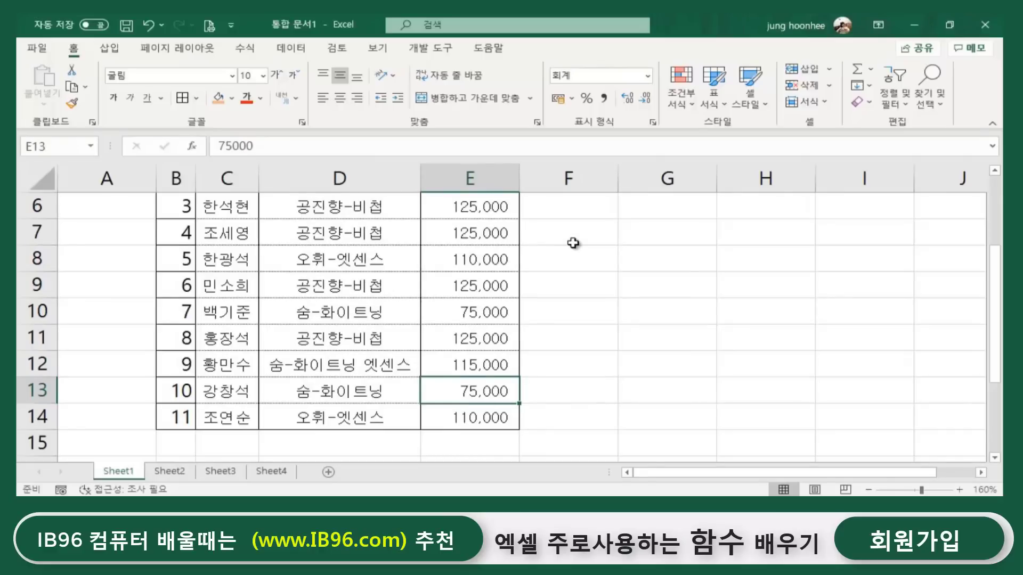
click(579, 286)
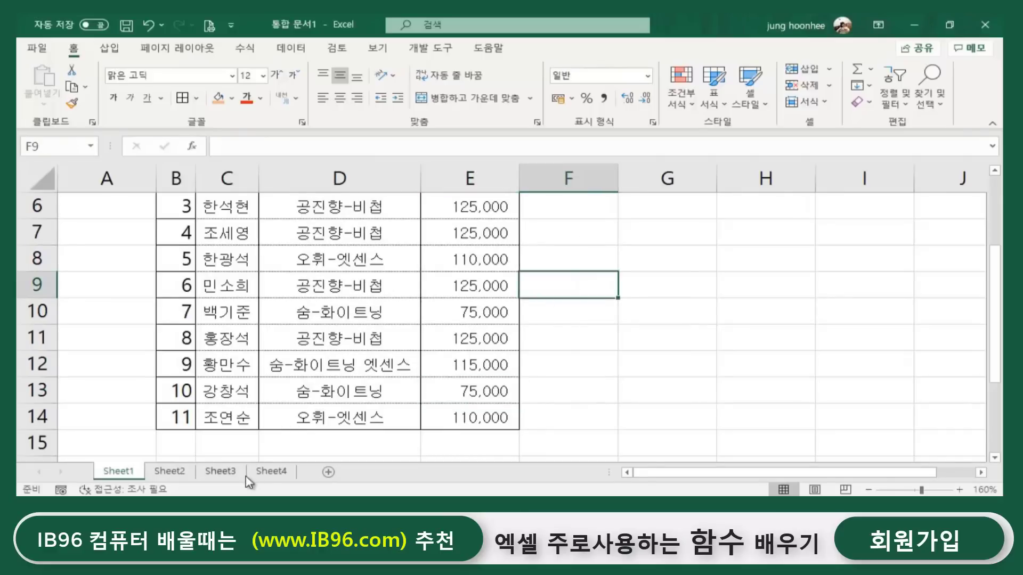
scroll(350, 341, up, 1)
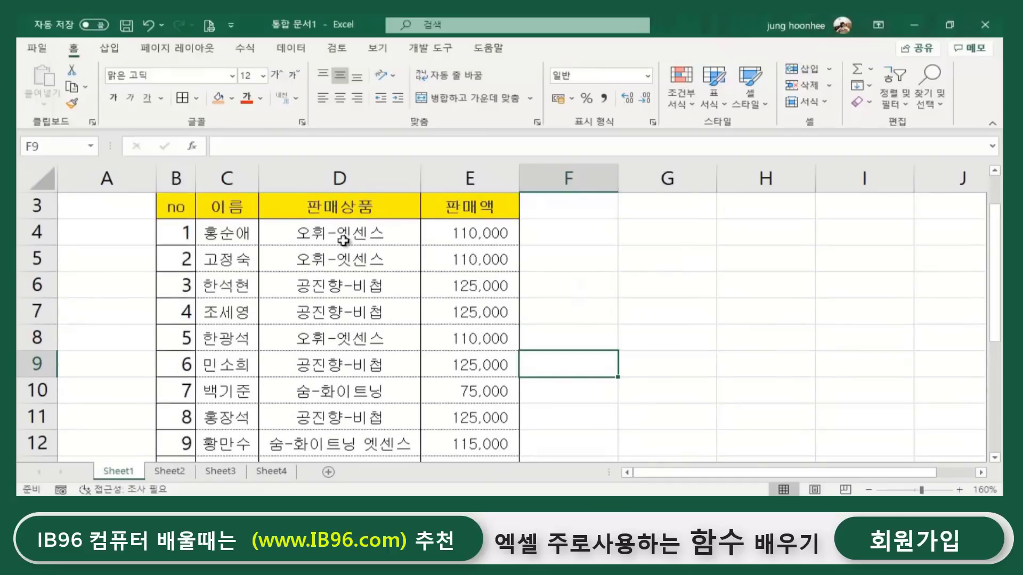
click(618, 274)
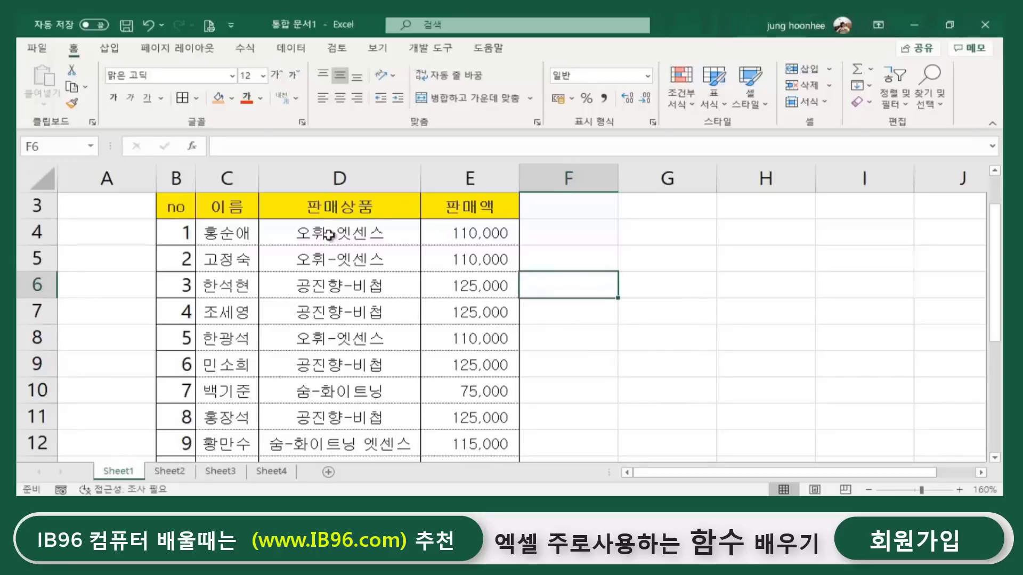
Define the name 상품 for the product cells D4:D14 on Sheet1.
click(328, 232)
drag(328, 233, 326, 417)
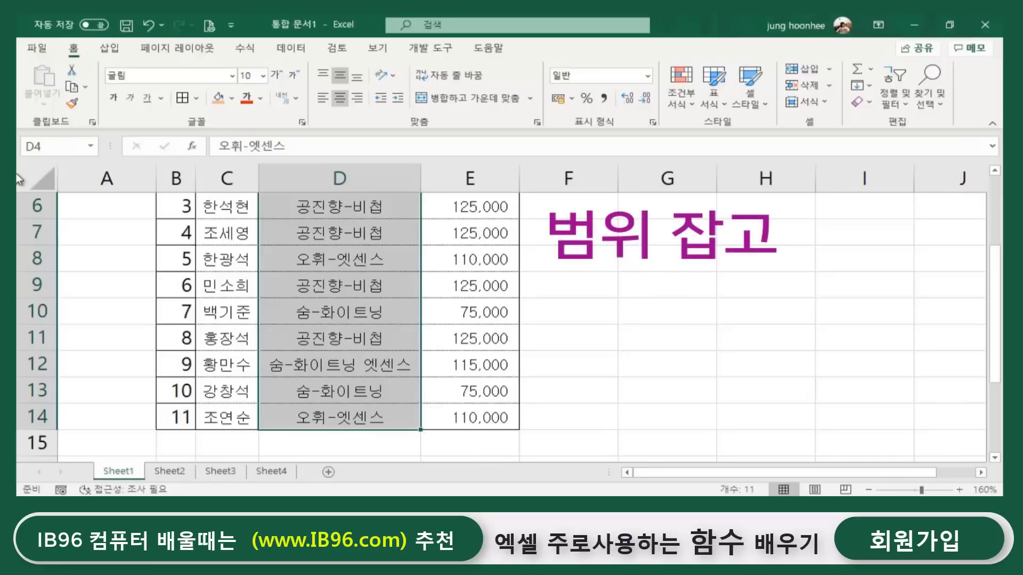
click(56, 142)
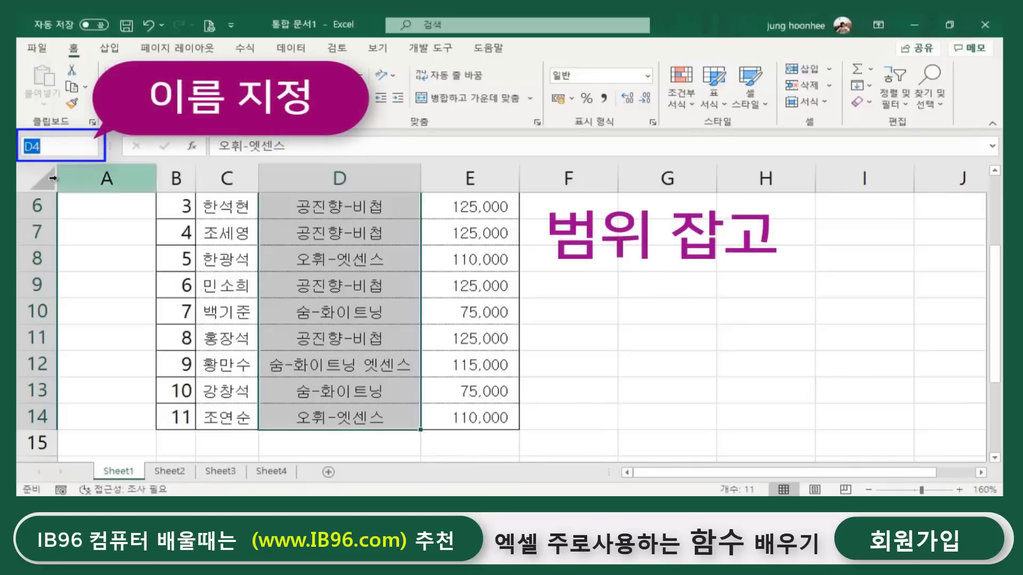
scroll(321, 300, up, 2)
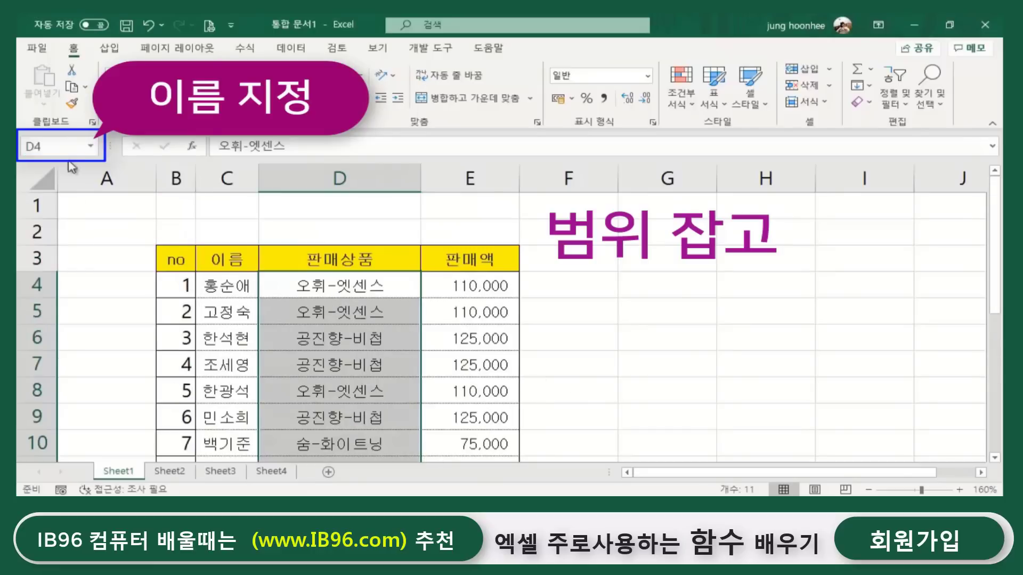
click(57, 148)
text(t)
text(ㅅ)
text(품)
key(Return)
Define the name 판매액 for the sales amount cells E4:E14 on Sheet1.
click(481, 285)
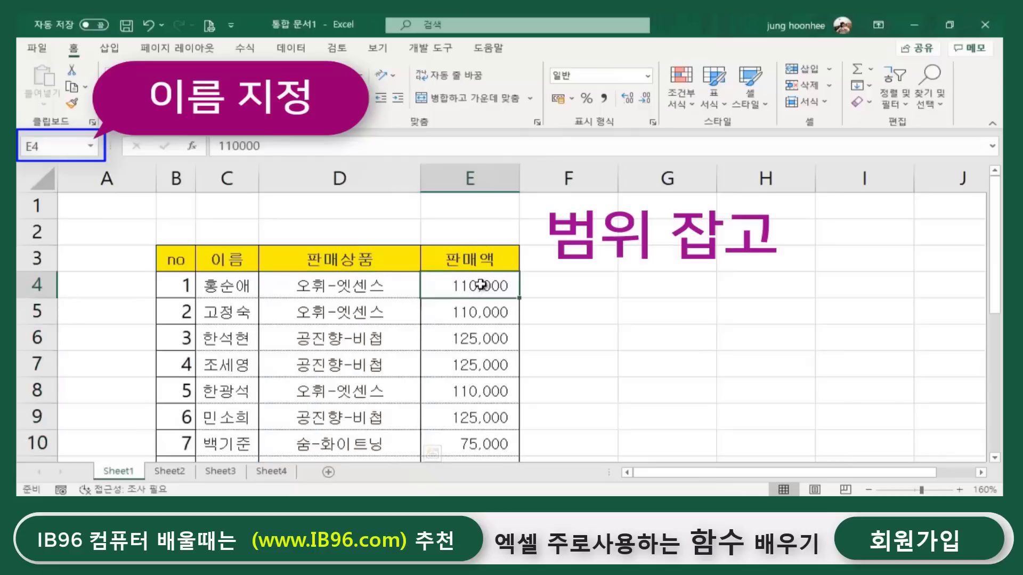
drag(481, 284, 468, 417)
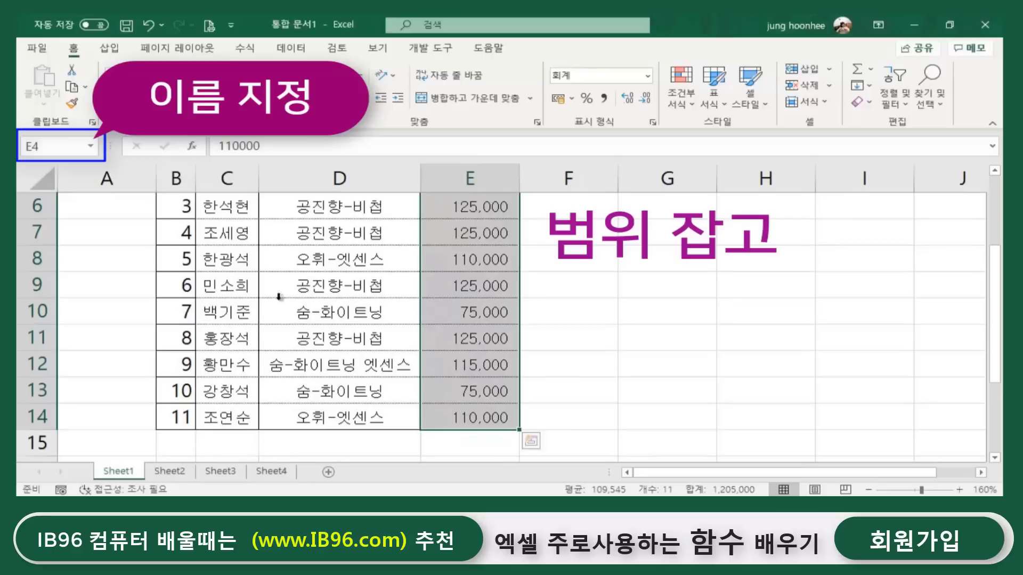
click(43, 144)
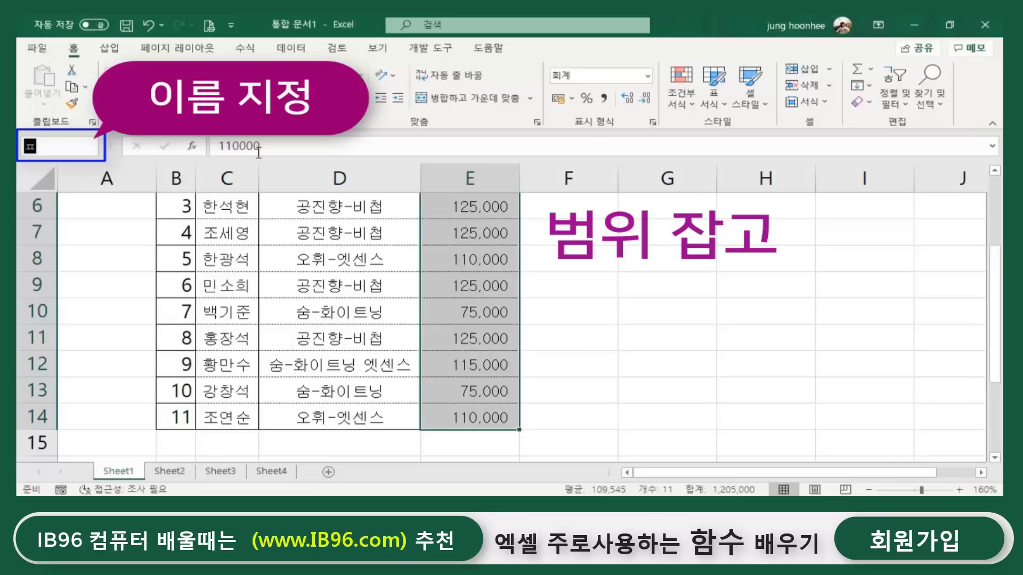
text(매액)
key(Return)
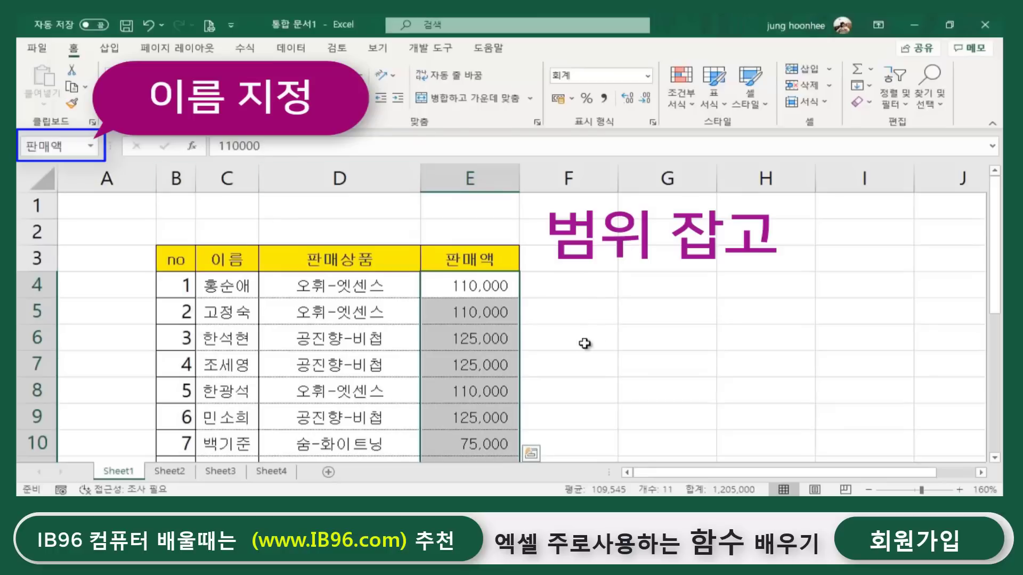
click(602, 330)
click(339, 297)
click(458, 286)
click(663, 318)
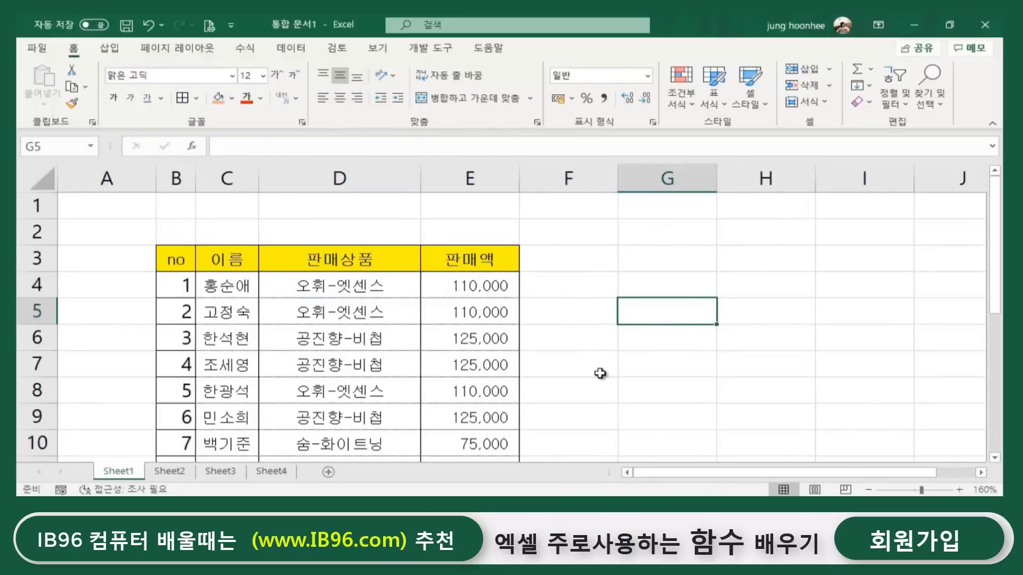
scroll(609, 365, down, 1)
click(170, 472)
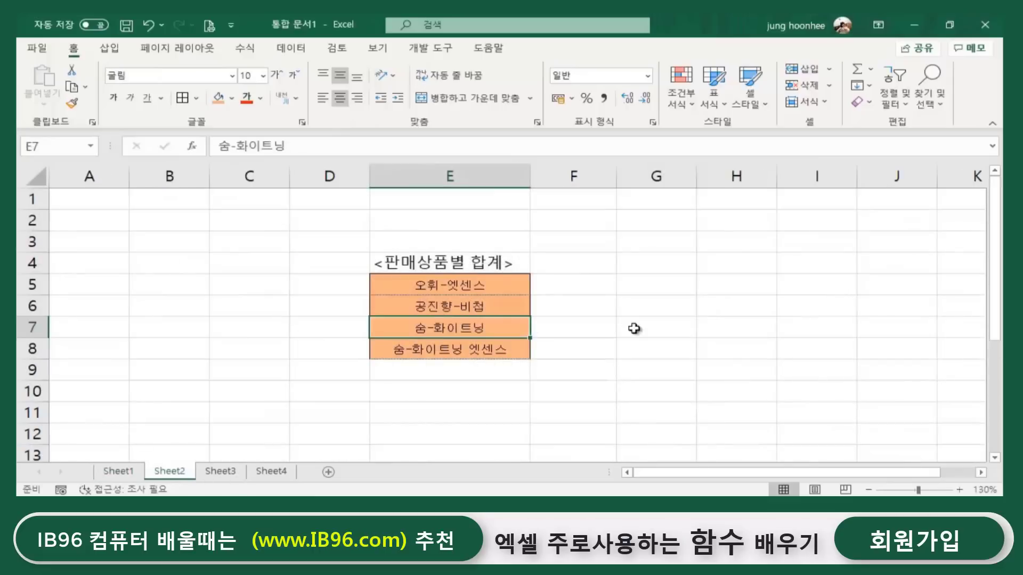
click(738, 333)
click(107, 471)
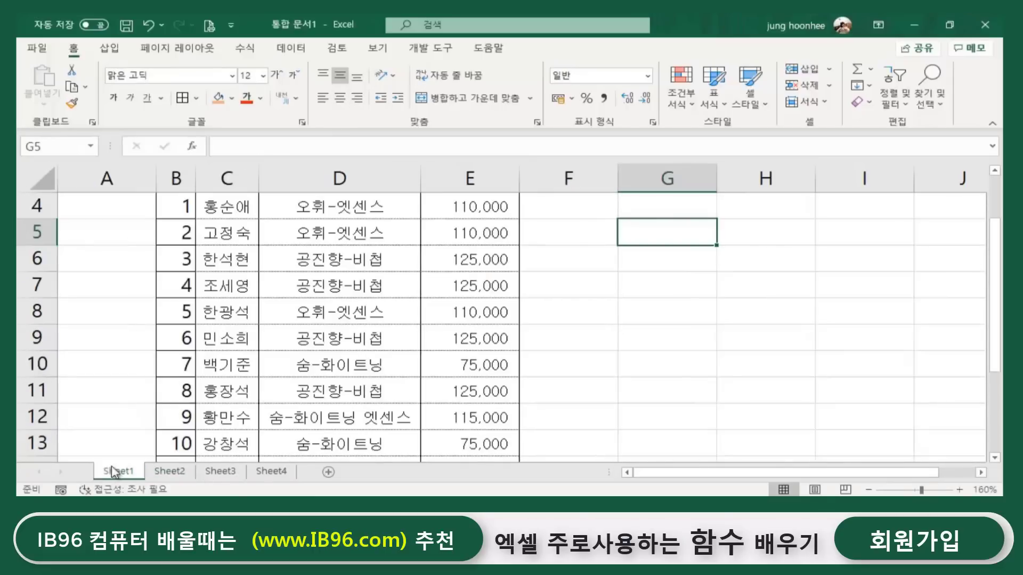
Enter the formula =SUMIF(상품,E5,판매액) in cell F5 of Sheet2, using the named ranges.
click(177, 472)
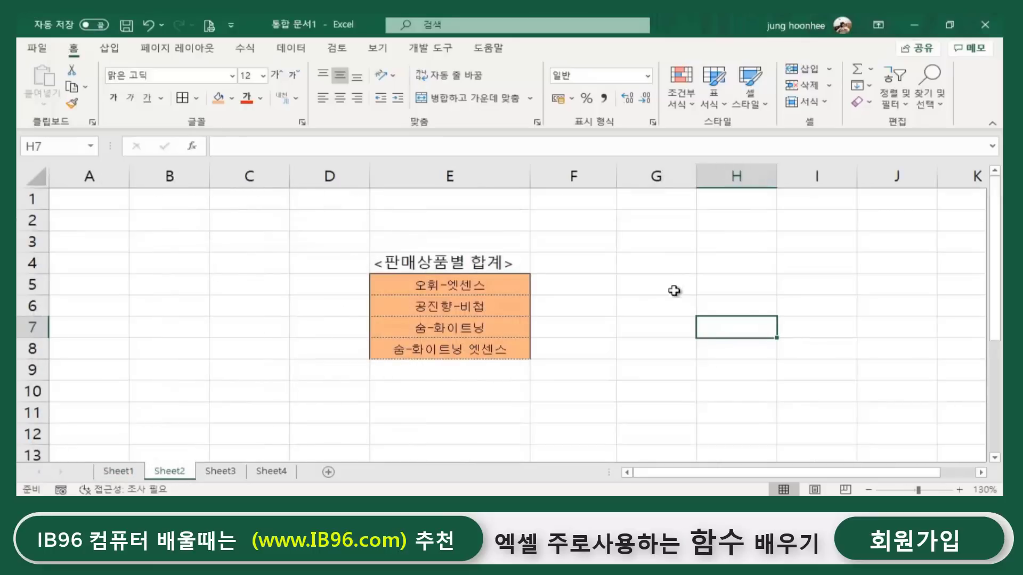
click(580, 288)
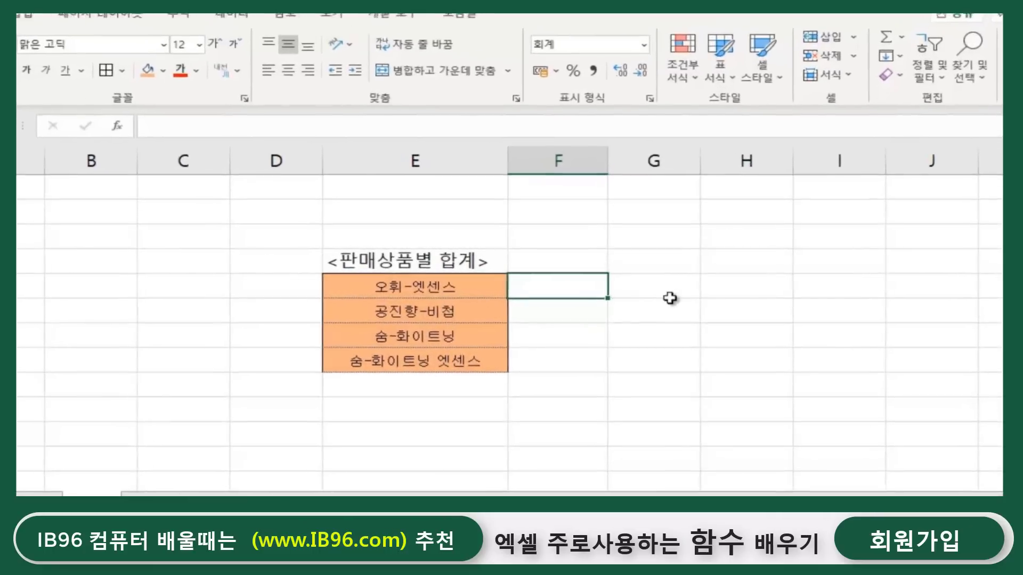
click(669, 301)
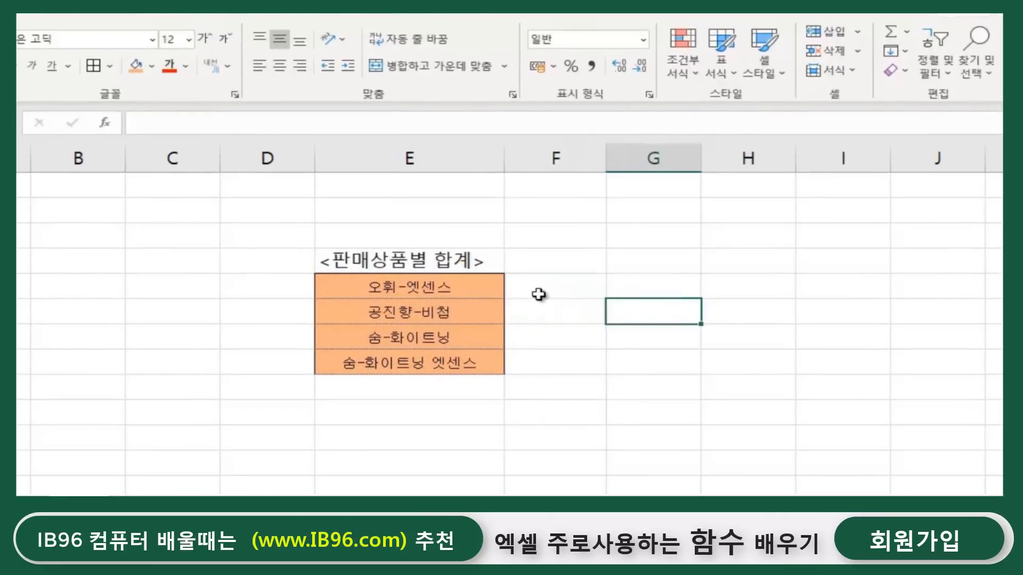
click(560, 290)
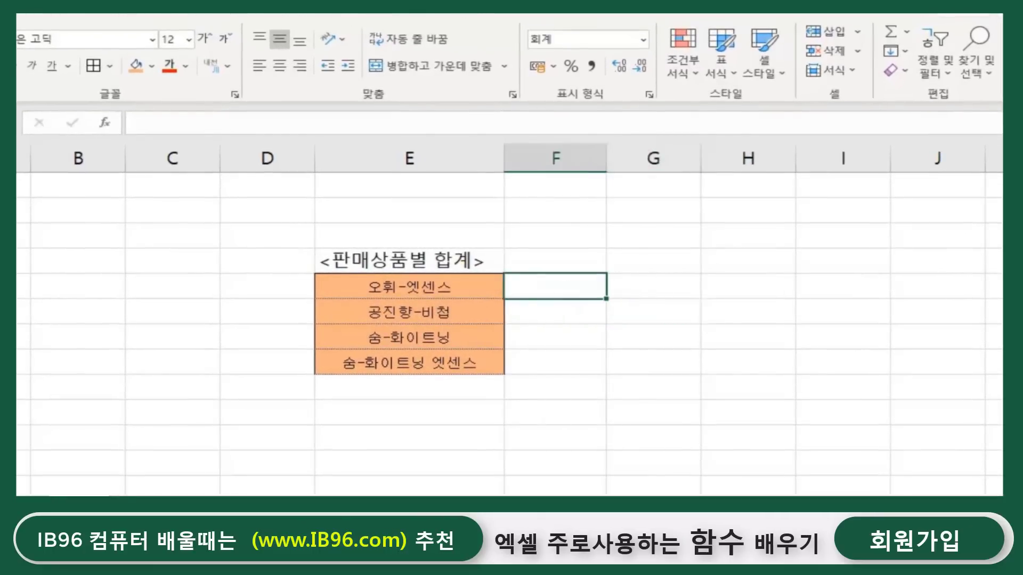
text(=)
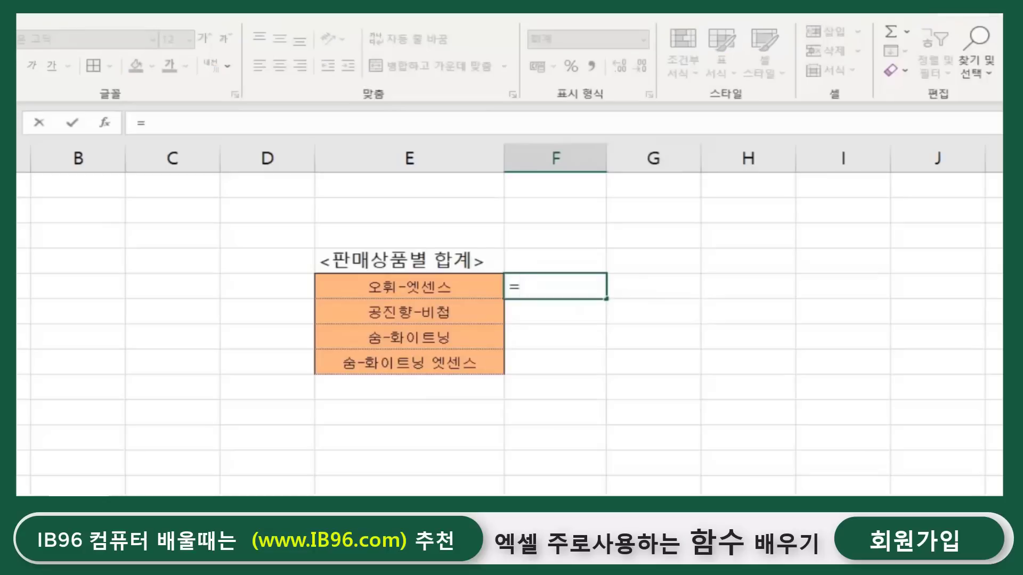
text(ㄴ)
text(sumif)
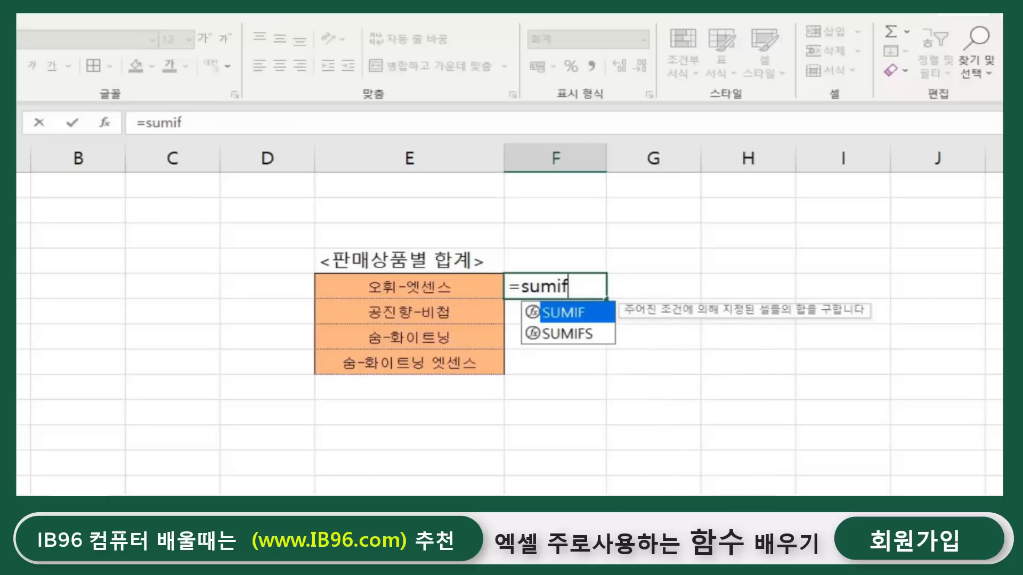
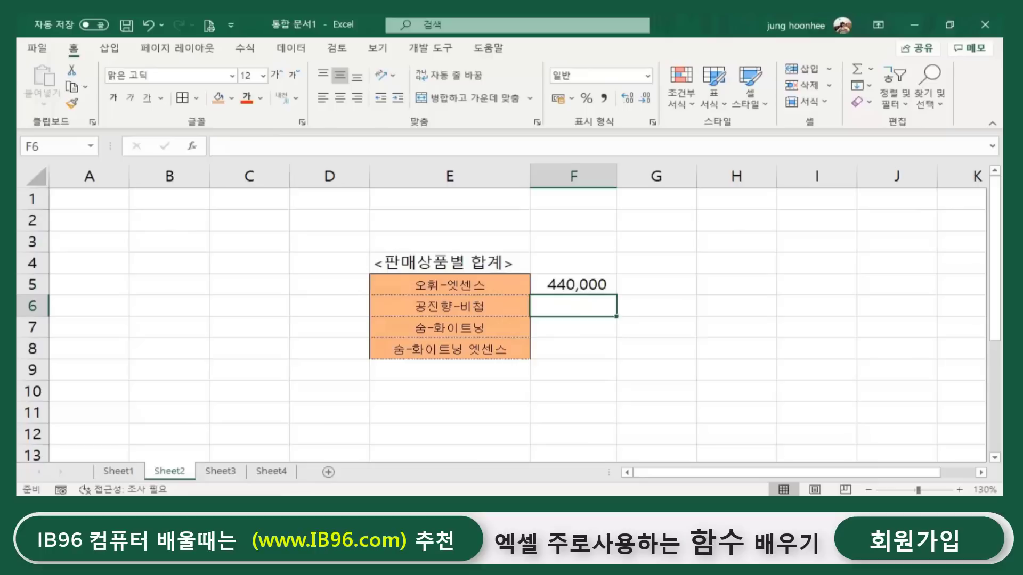
click(566, 285)
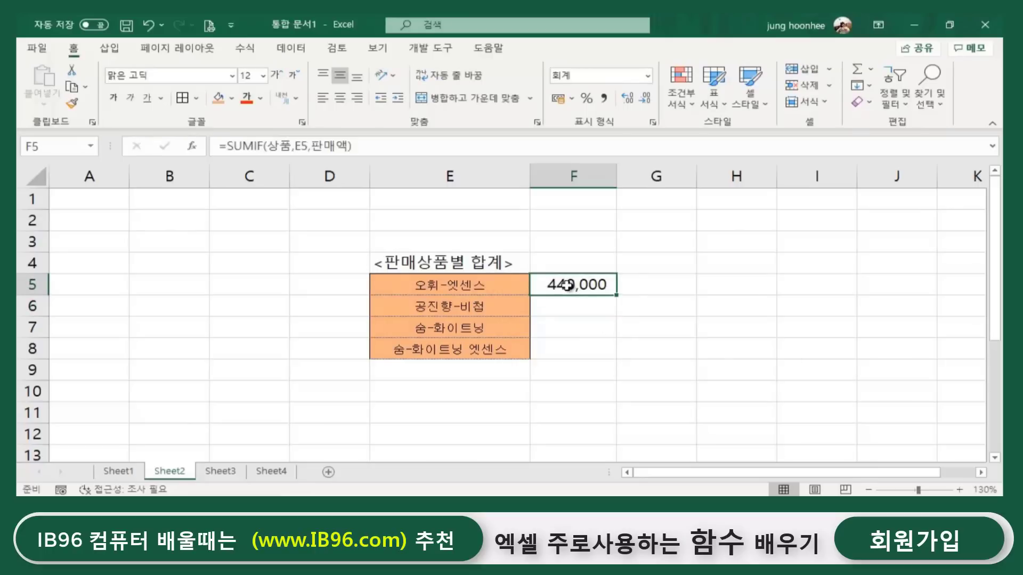
click(160, 434)
click(121, 471)
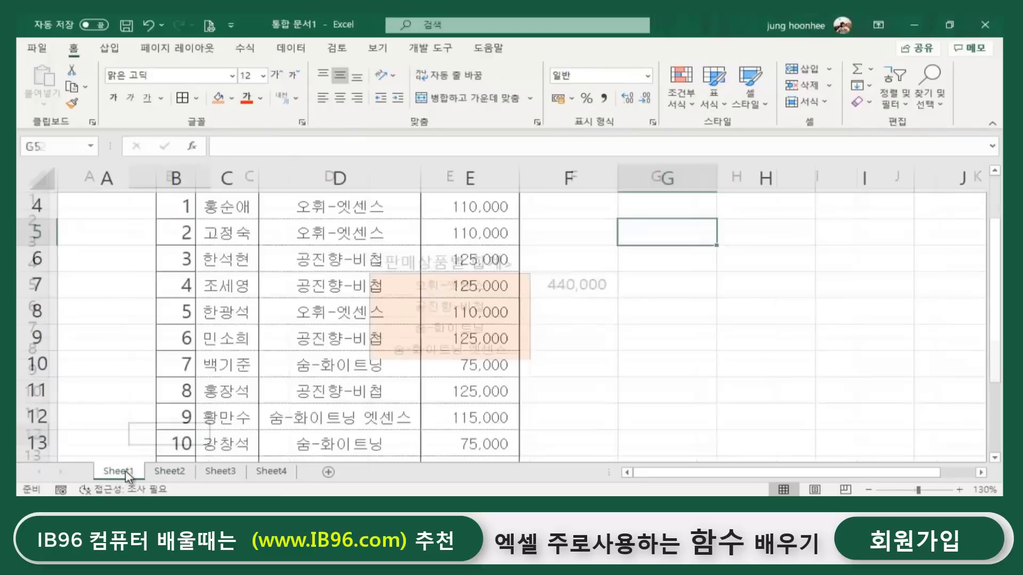
click(169, 472)
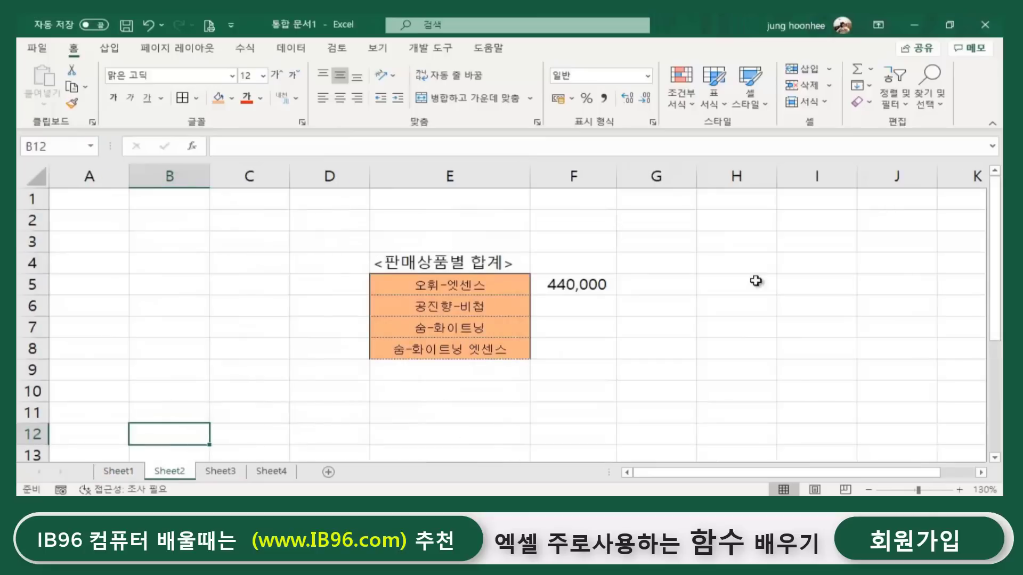
Fill the SUMIF formula from F5 down to F8 and check the copied formulas.
click(597, 286)
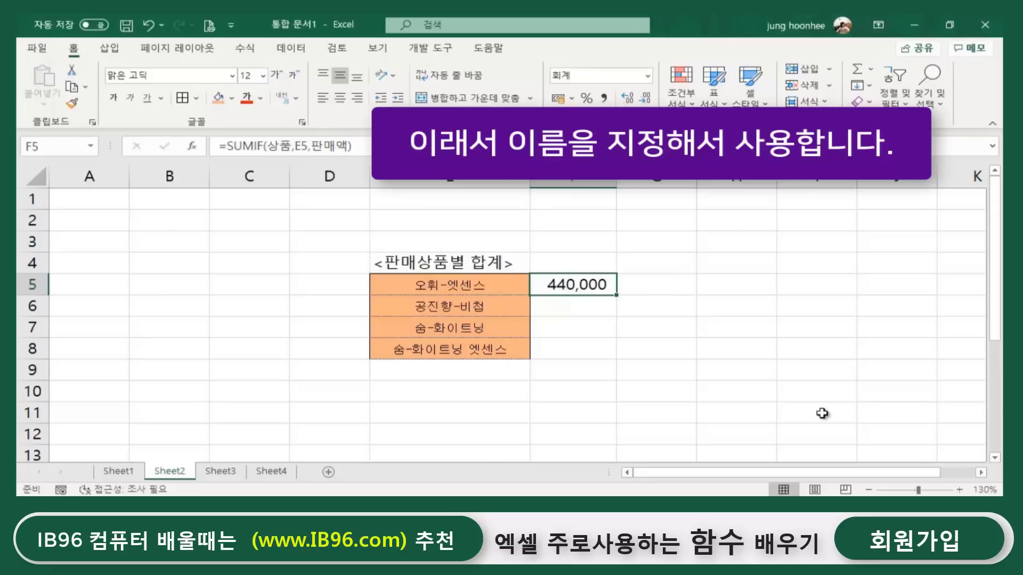
click(577, 308)
click(578, 288)
drag(616, 297, 616, 360)
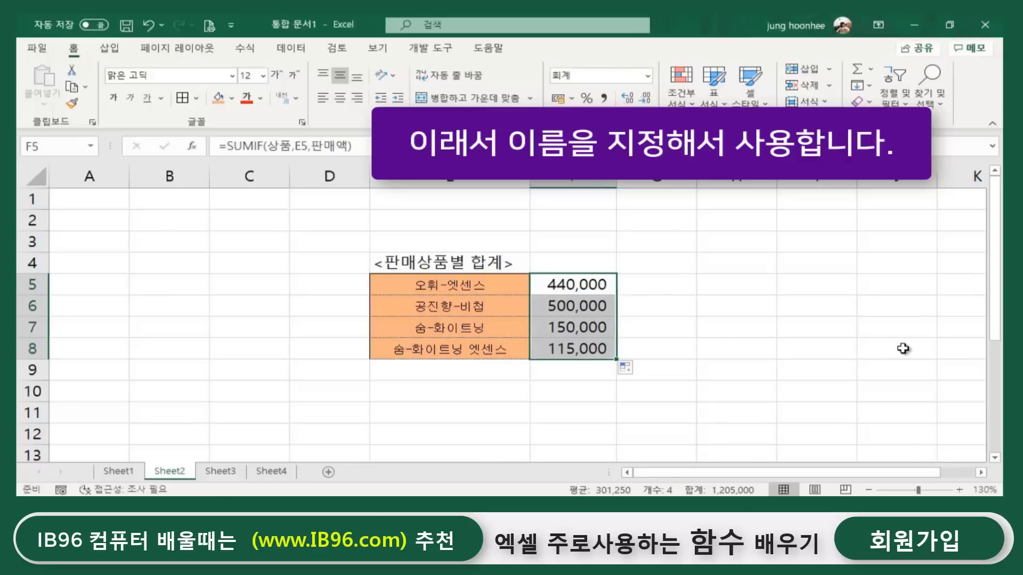
click(784, 365)
click(589, 304)
click(582, 327)
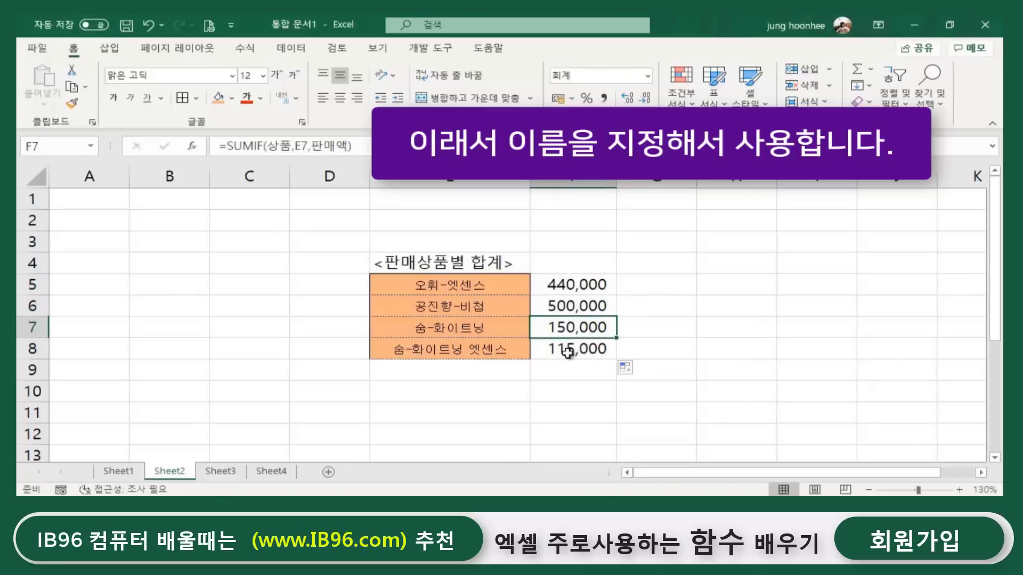
click(703, 303)
Apply all borders to the product totals table in E5:F8.
drag(447, 285, 569, 351)
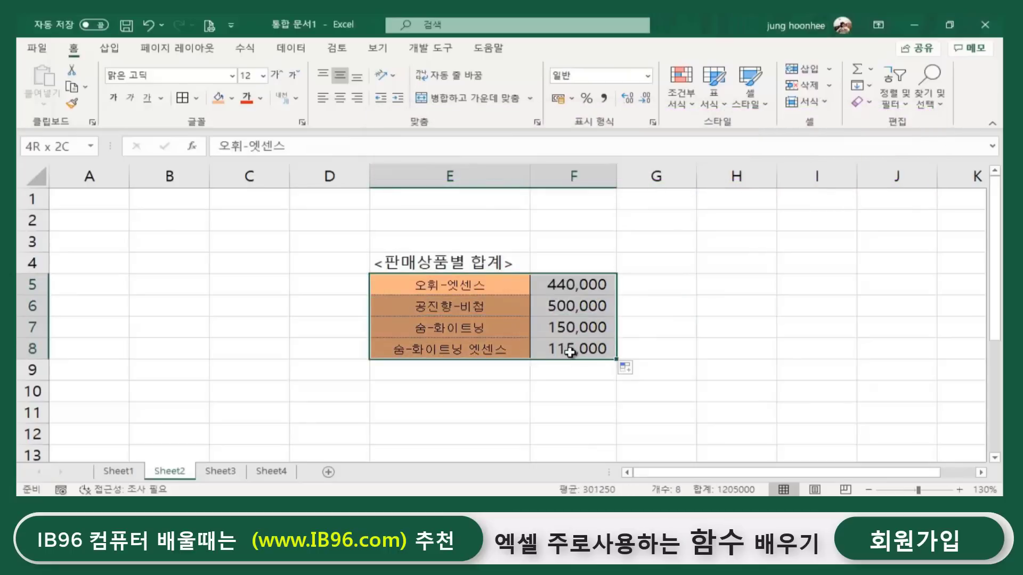
click(187, 102)
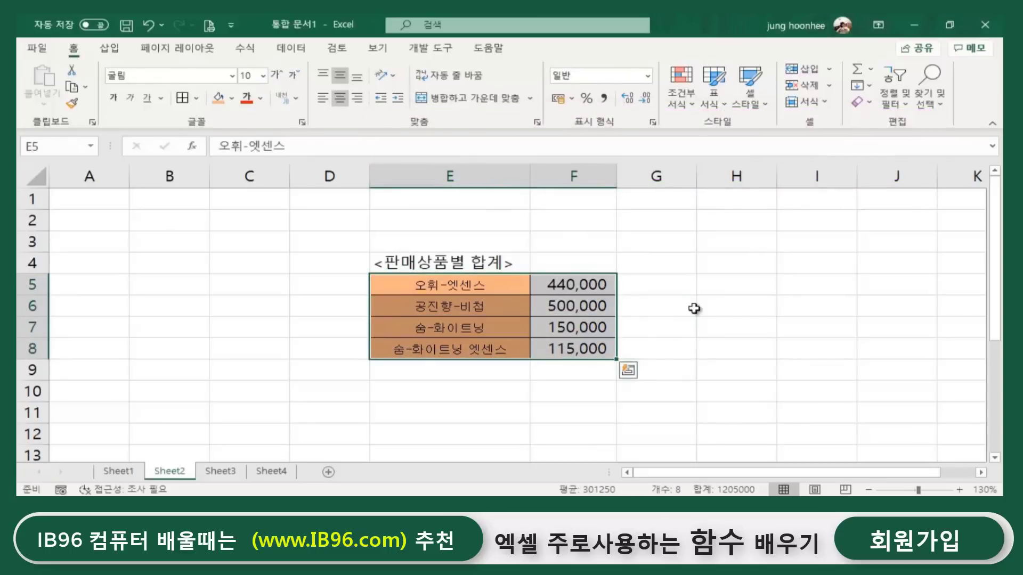
click(649, 304)
click(568, 284)
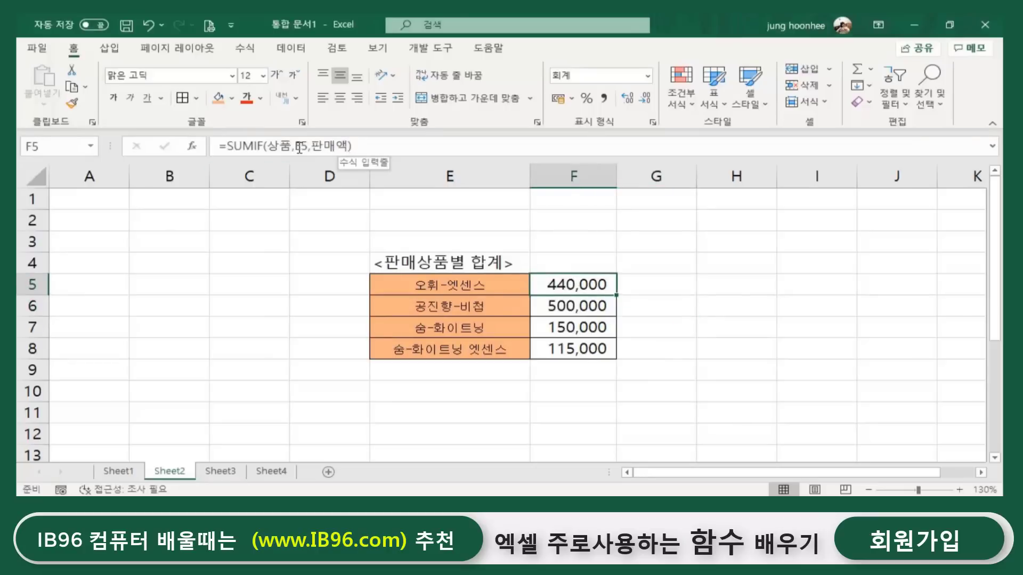
Open the Name Manager, review the cell references of the names 상품 and 판매액, and close it.
click(675, 303)
click(588, 285)
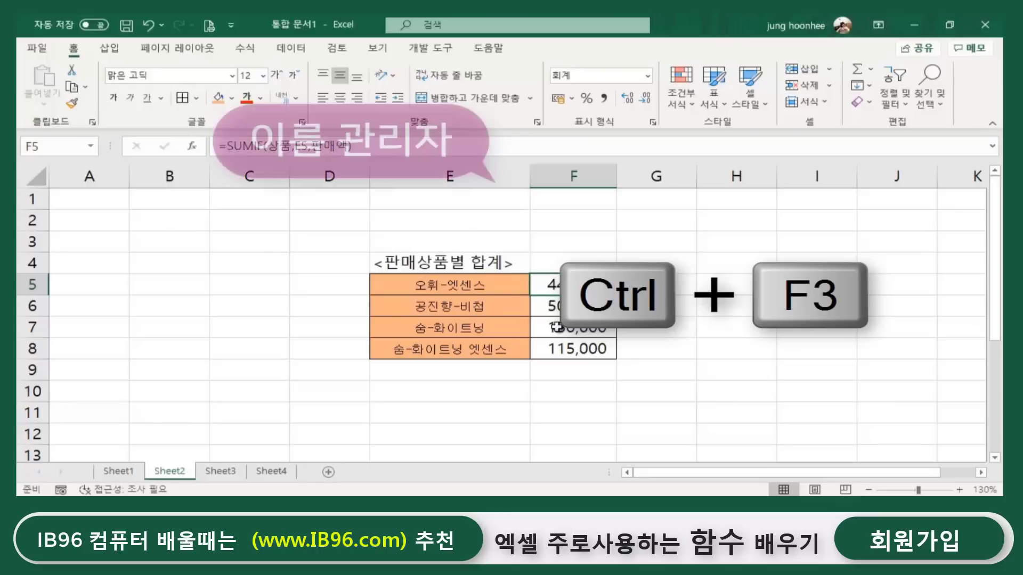
key(ctrl+F3)
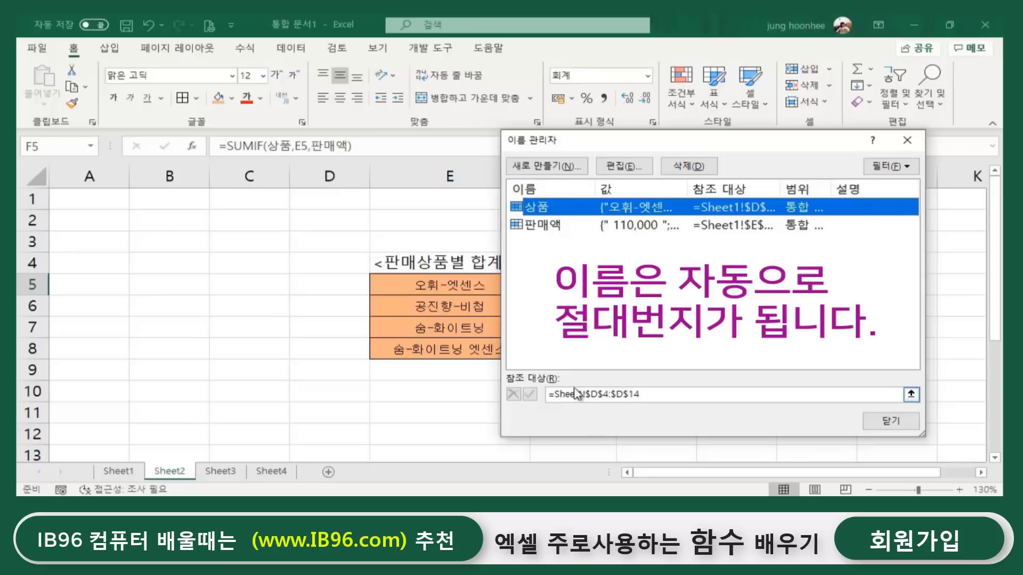
click(882, 421)
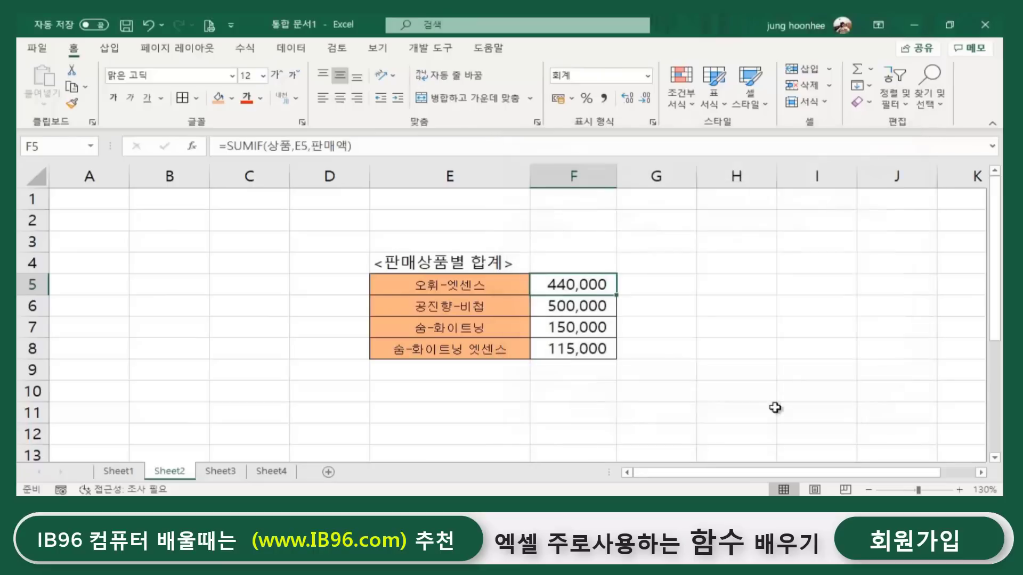
Check the SUMIF formula in each product total cell from F5 to F8 on Sheet2.
click(718, 345)
click(572, 283)
click(569, 309)
click(571, 327)
click(578, 352)
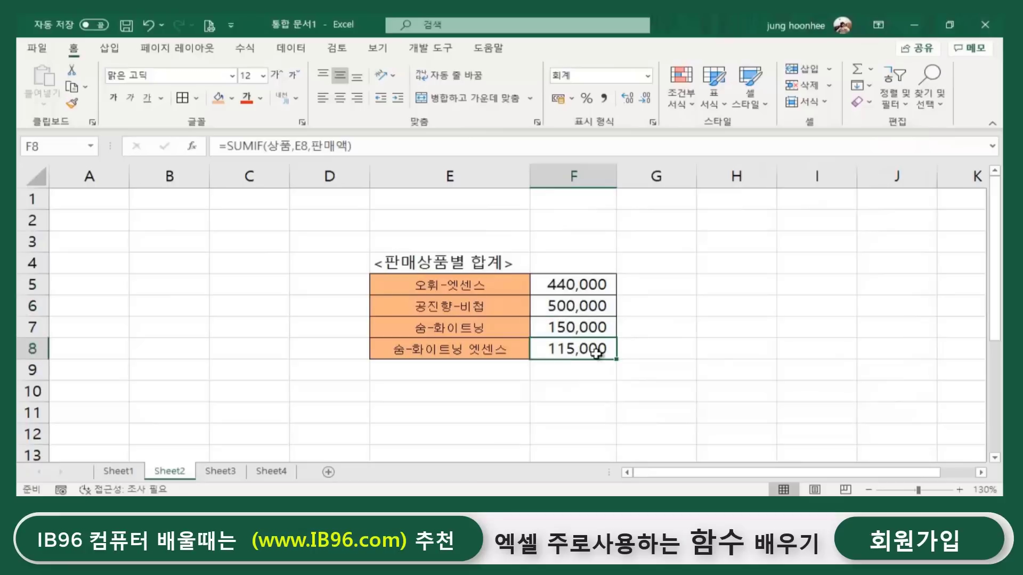
click(730, 348)
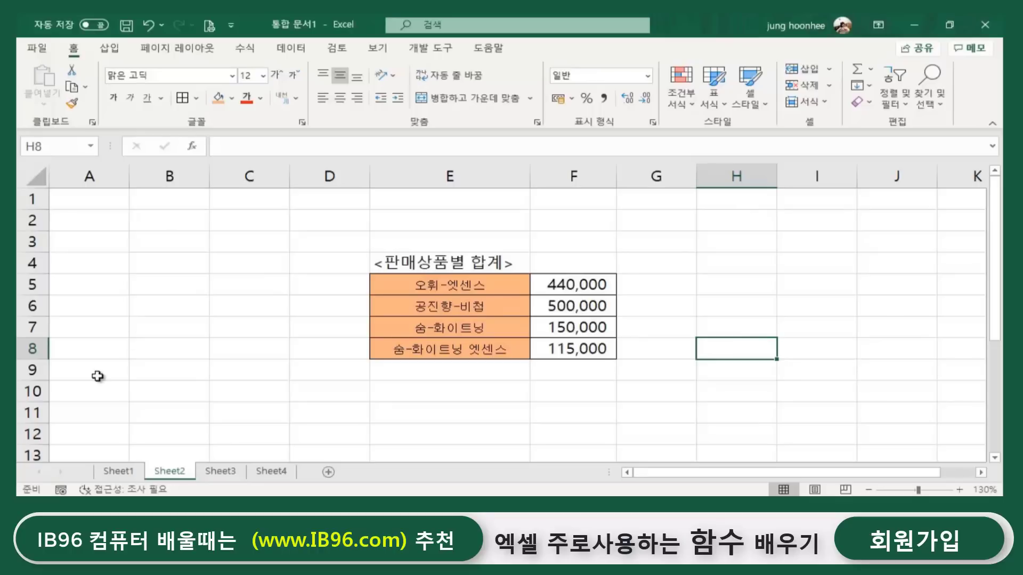
Review the source sales table on Sheet1, including its header row, and return to Sheet2.
click(188, 418)
click(114, 471)
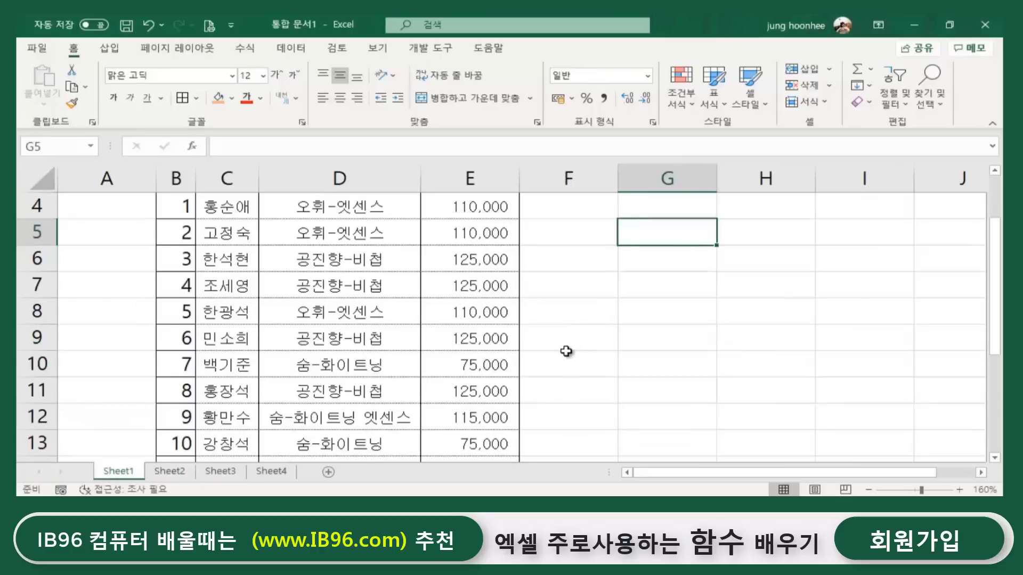
scroll(567, 351, up, 1)
click(572, 335)
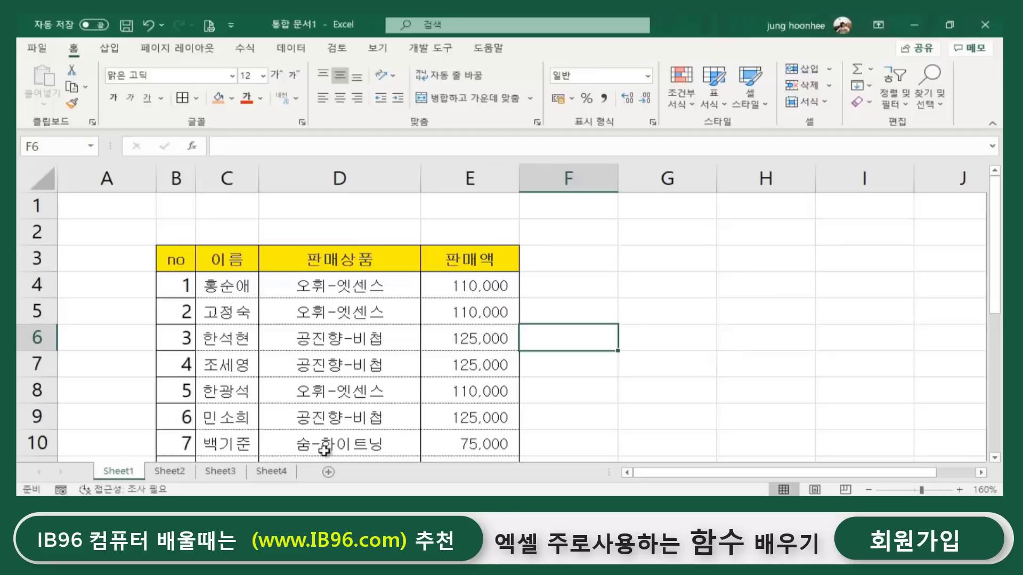
click(173, 472)
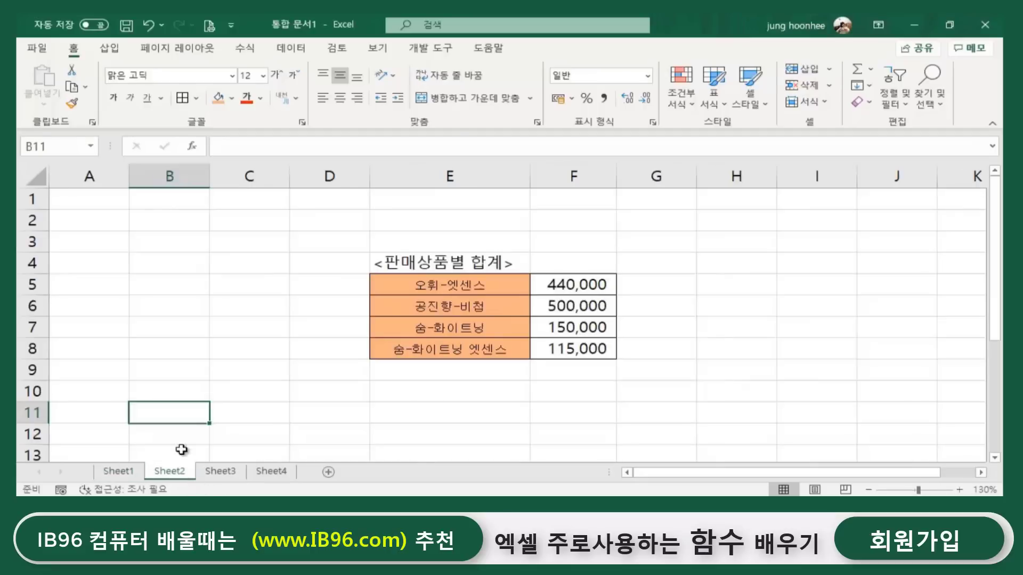
Examine the product names and their sales totals in E5:F8 on Sheet2.
click(523, 391)
click(428, 286)
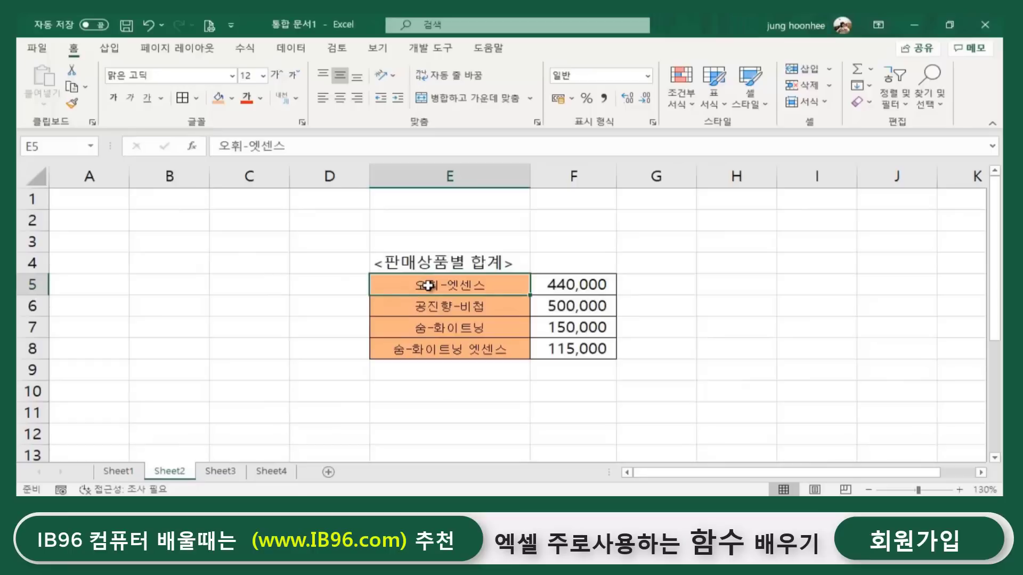
drag(428, 286, 569, 350)
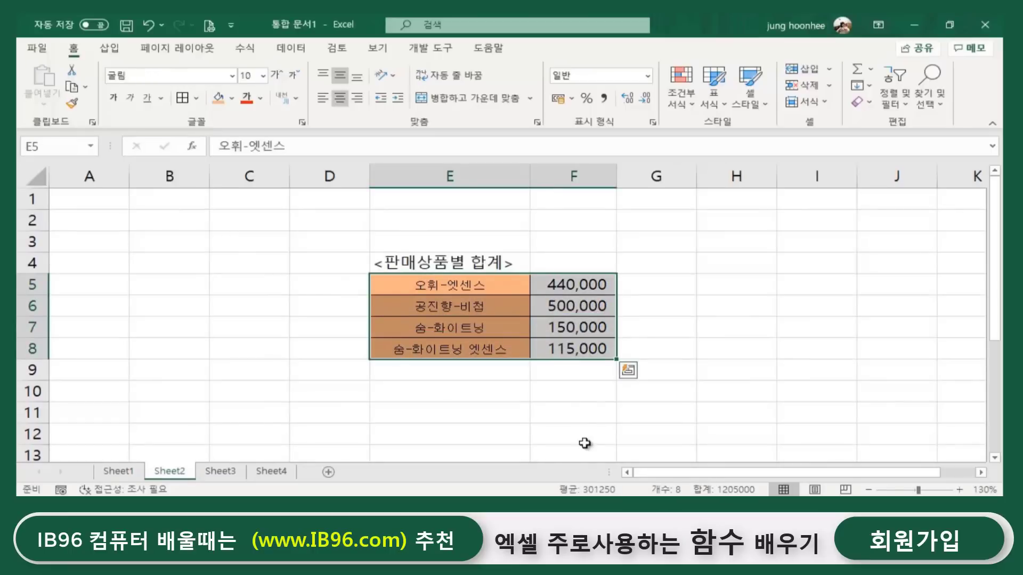
click(565, 393)
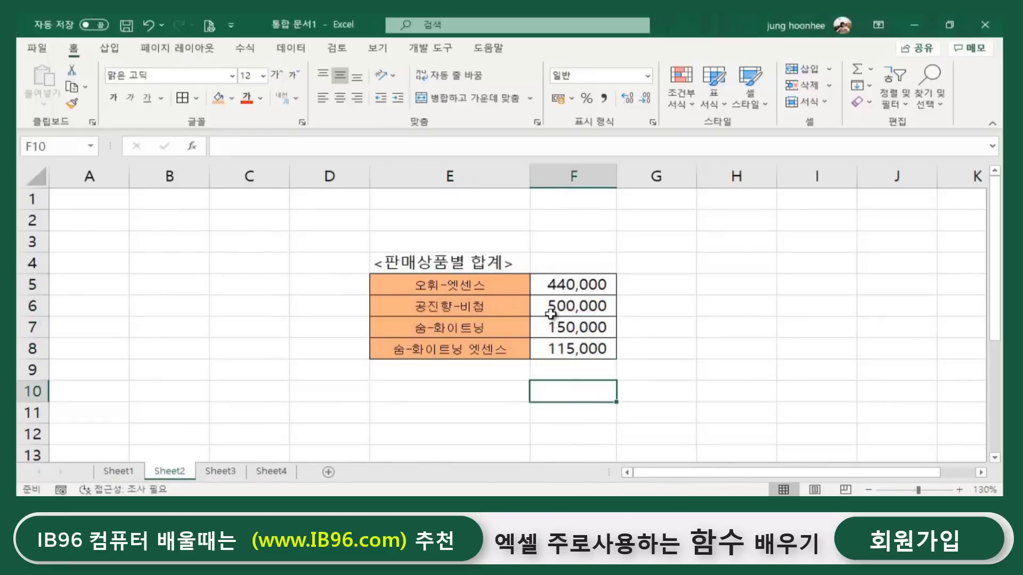
click(438, 288)
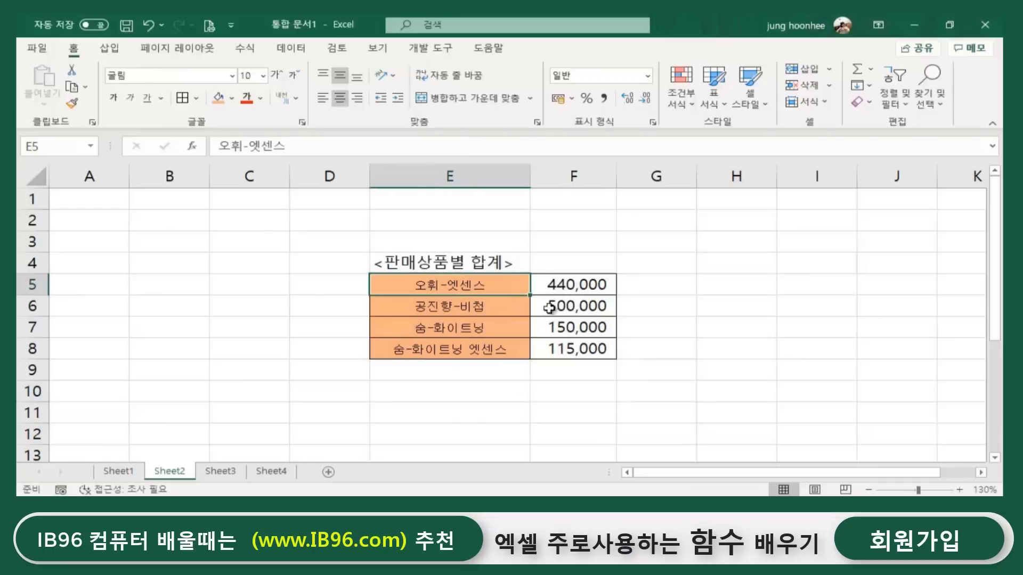
click(465, 419)
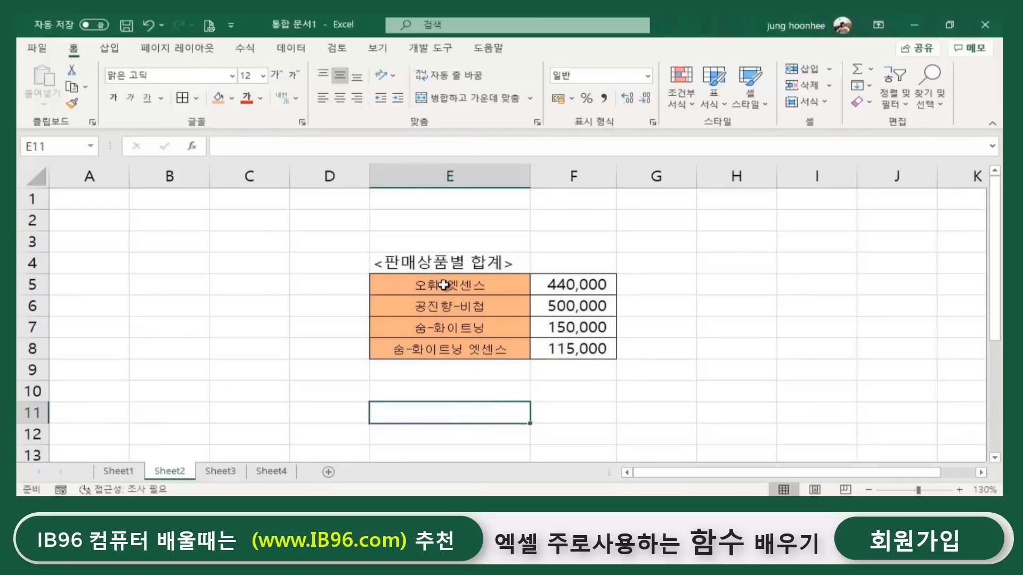
mouse_move(444, 286)
mouse_down()
mouse_move(566, 284)
mouse_move(562, 347)
mouse_up()
click(698, 324)
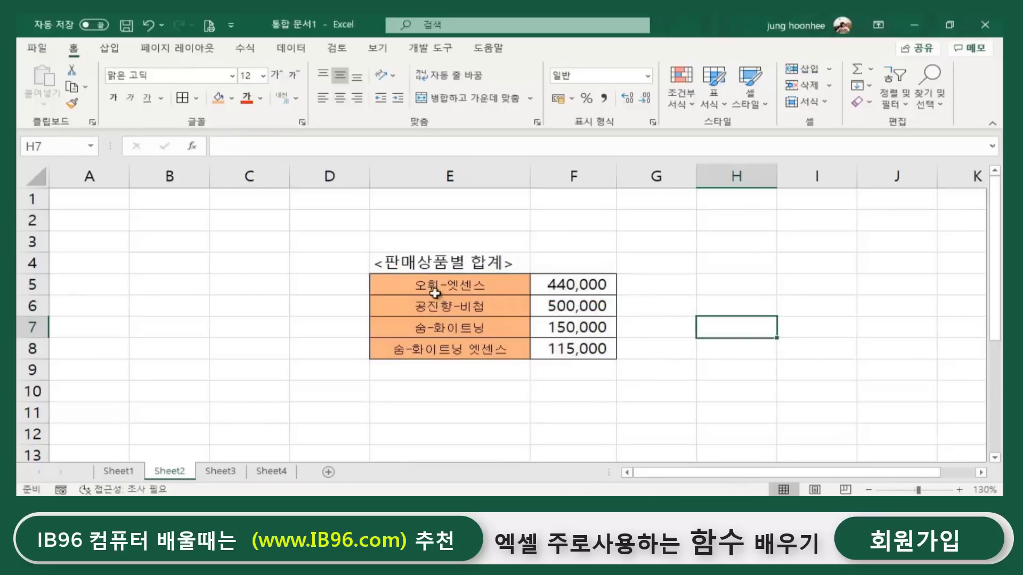
click(453, 284)
drag(453, 284, 568, 288)
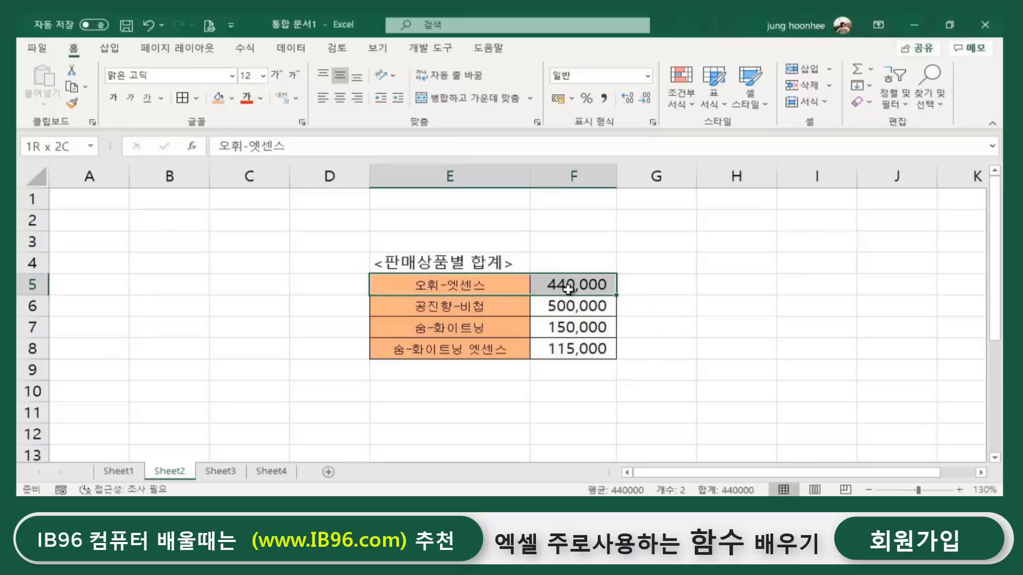
click(794, 388)
drag(492, 286, 563, 347)
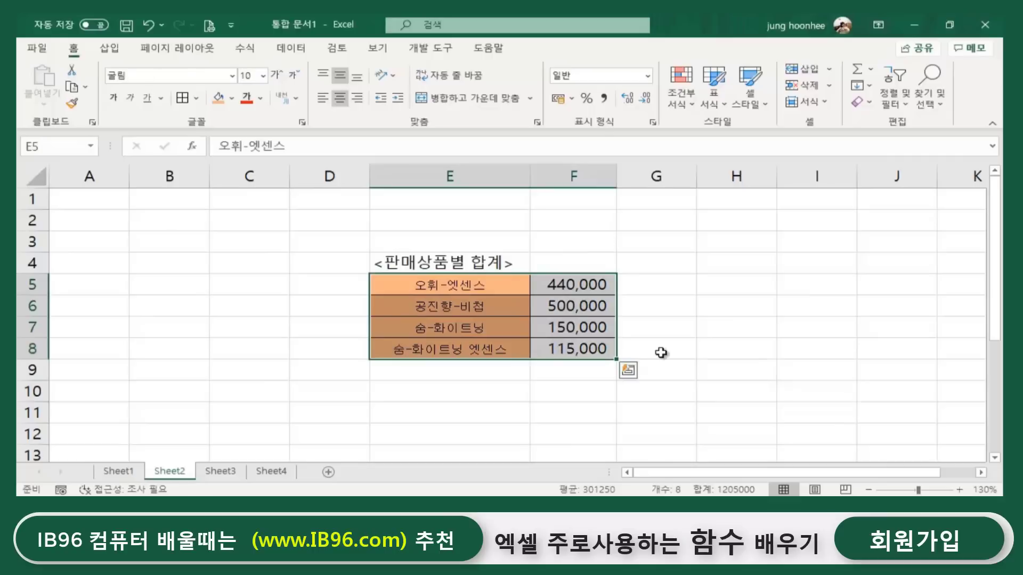
click(659, 349)
click(454, 411)
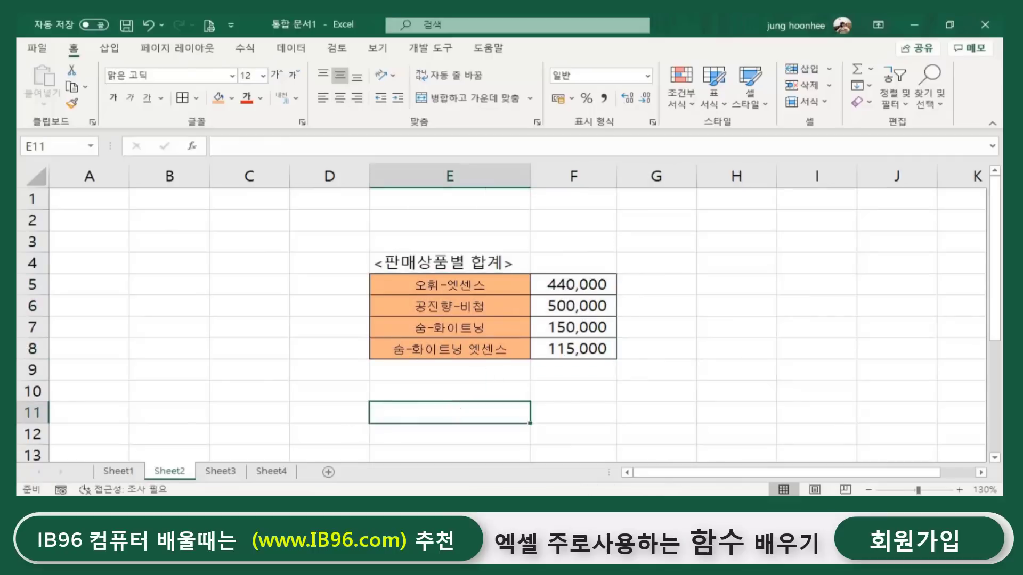
Look through the sales records down to row 14 on Sheet1, then go back to the product totals on Sheet2.
click(116, 471)
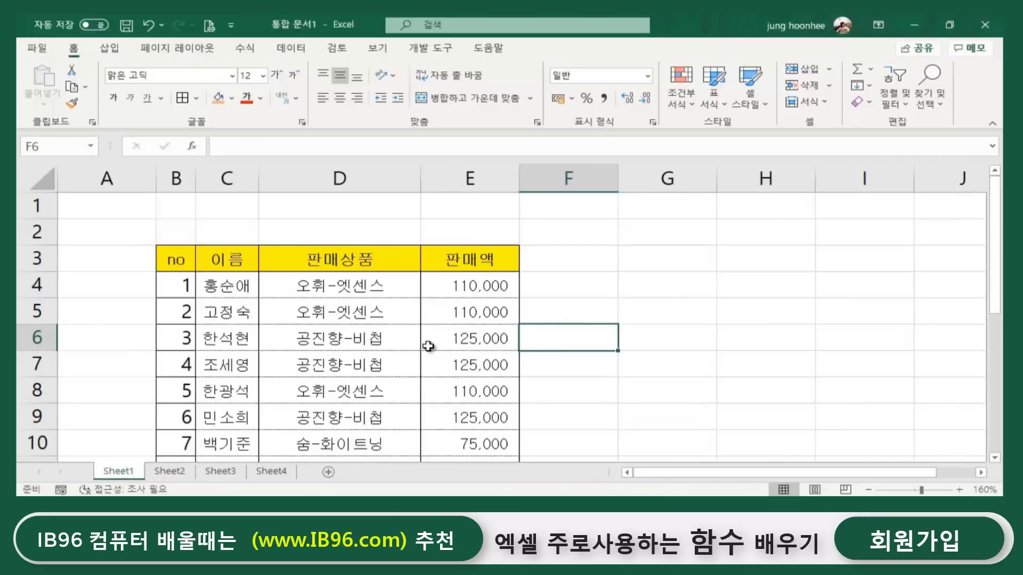
scroll(429, 346, down, 2)
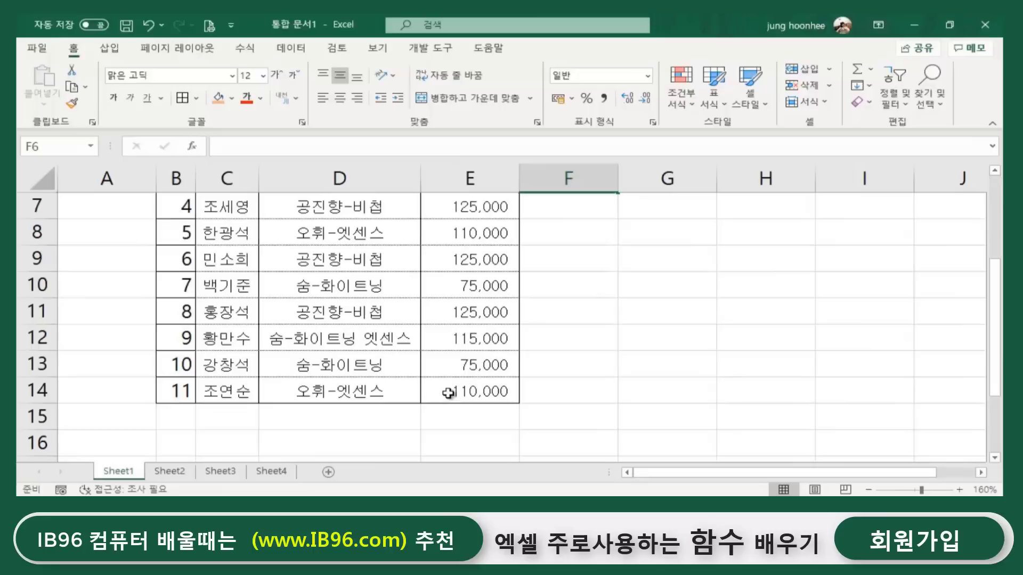
click(169, 472)
click(686, 356)
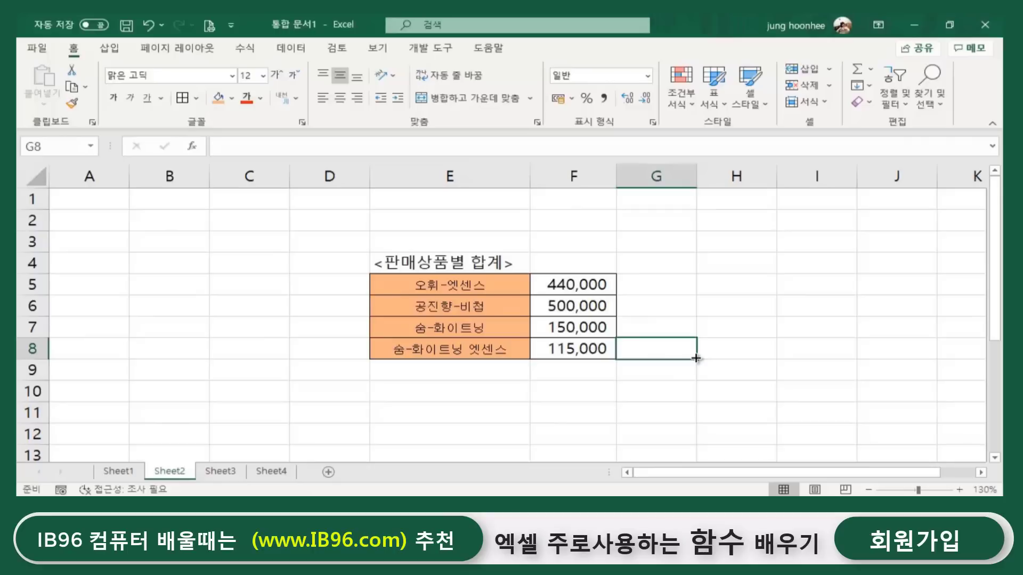
click(442, 376)
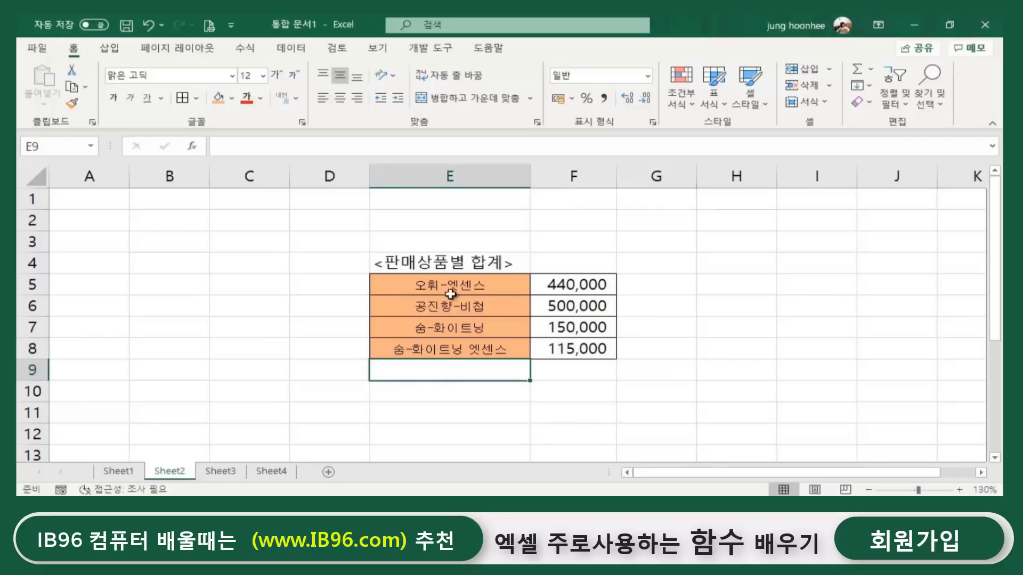
click(443, 285)
drag(473, 283, 577, 347)
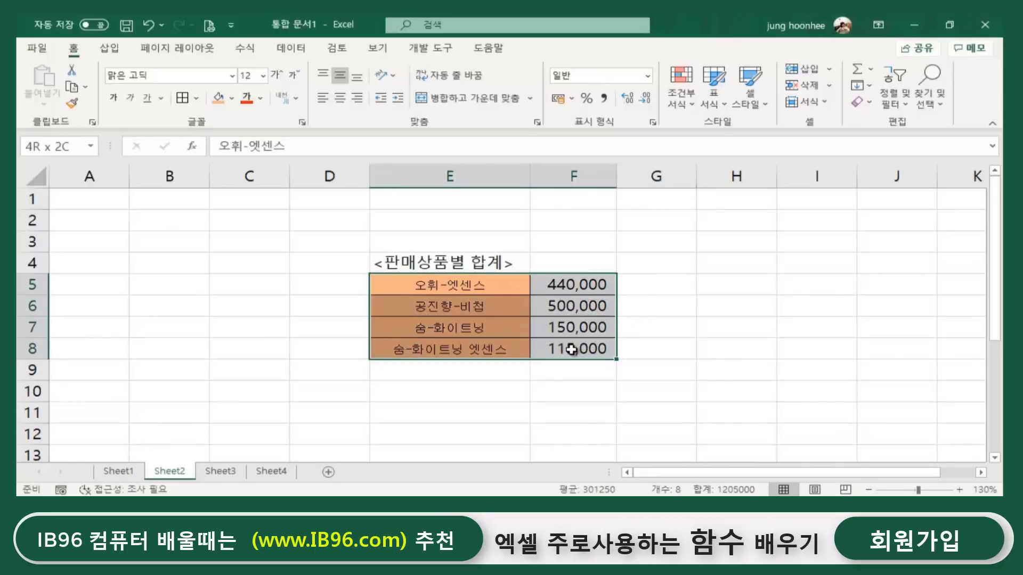
click(424, 385)
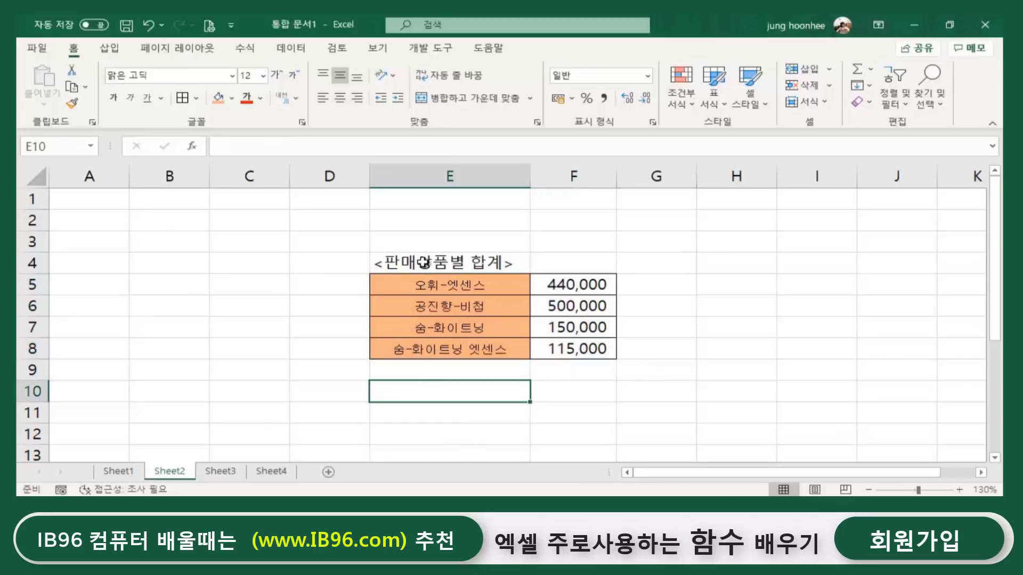
click(442, 263)
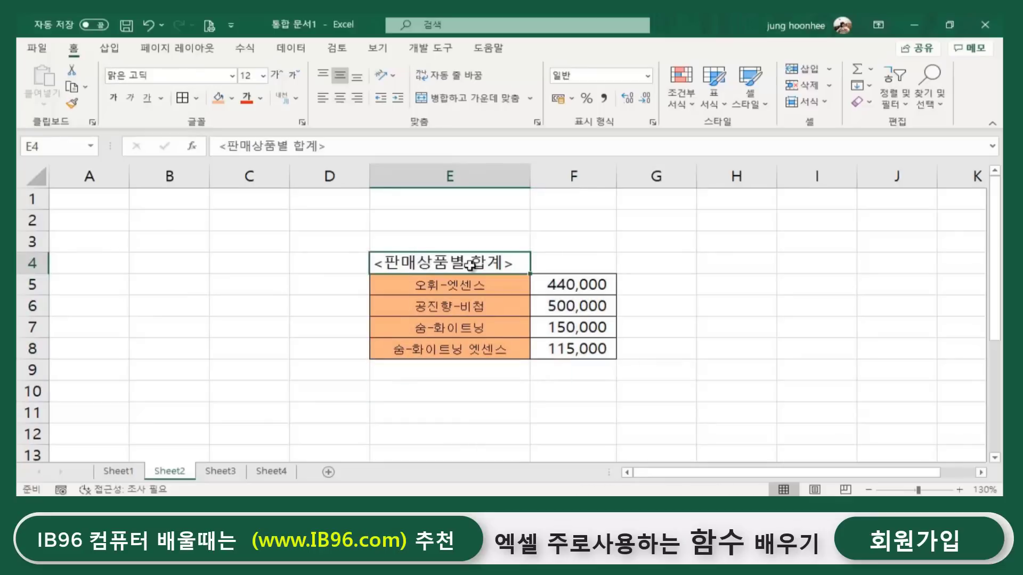
click(571, 261)
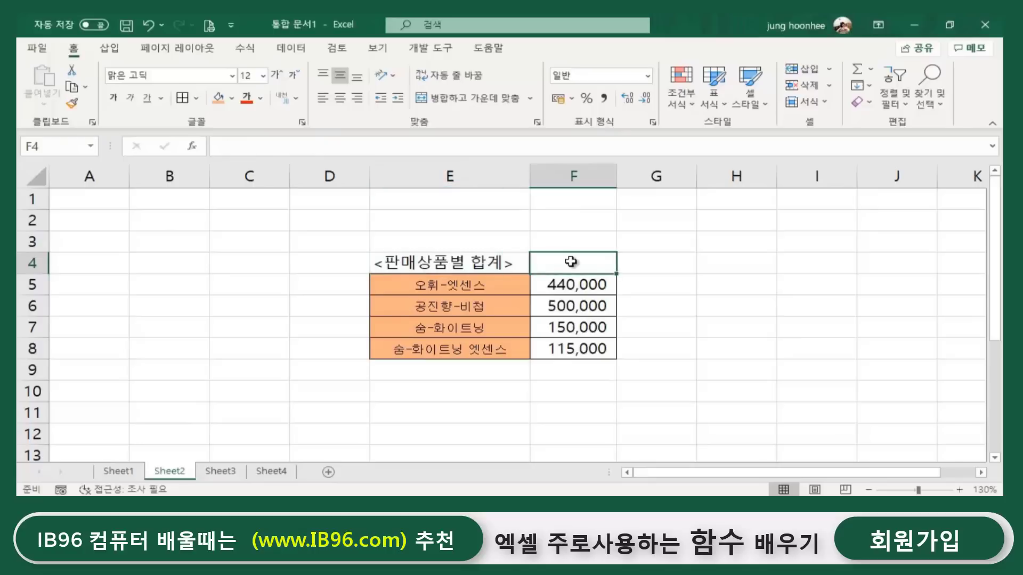
drag(452, 284, 571, 348)
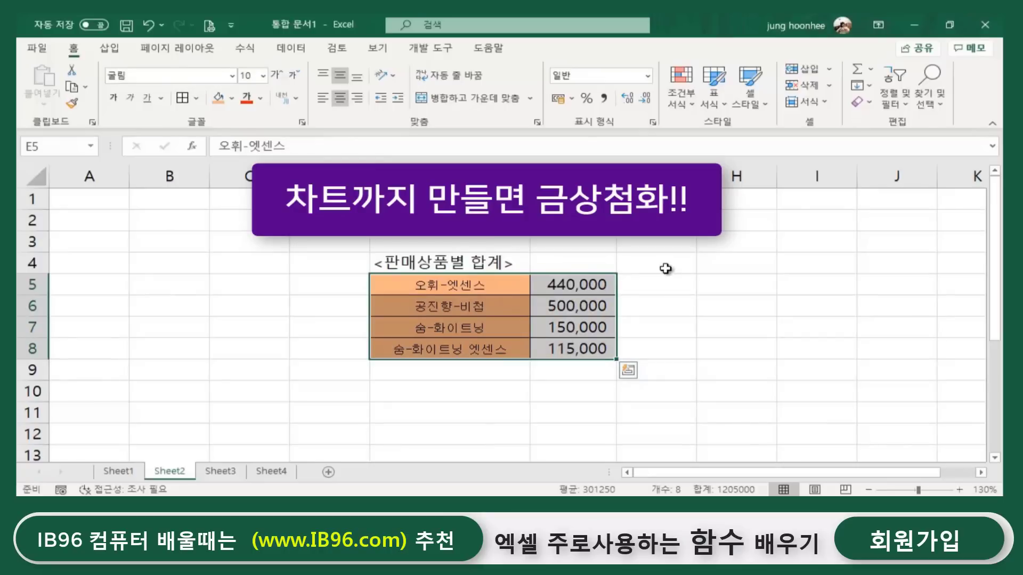
click(688, 299)
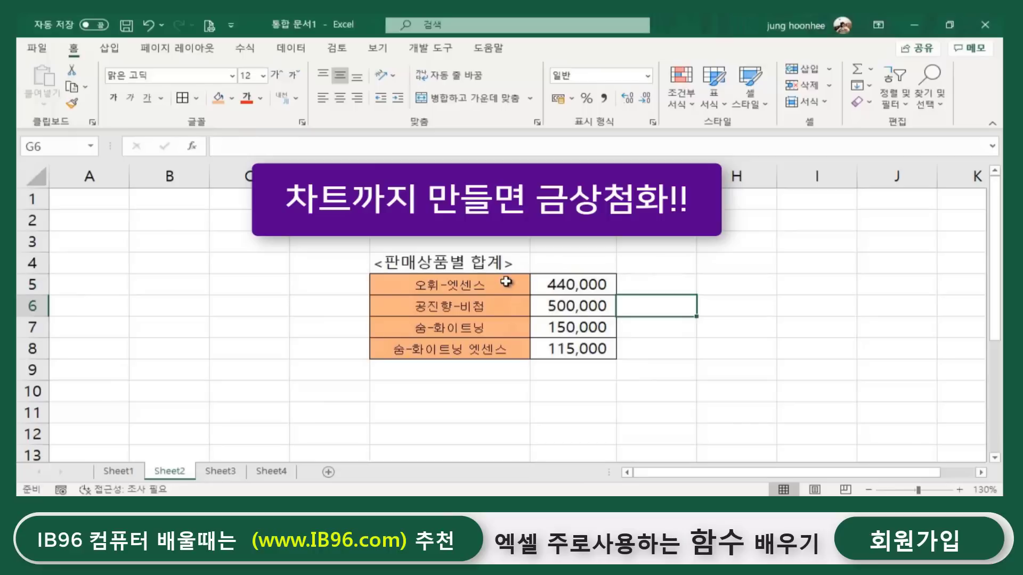
click(735, 298)
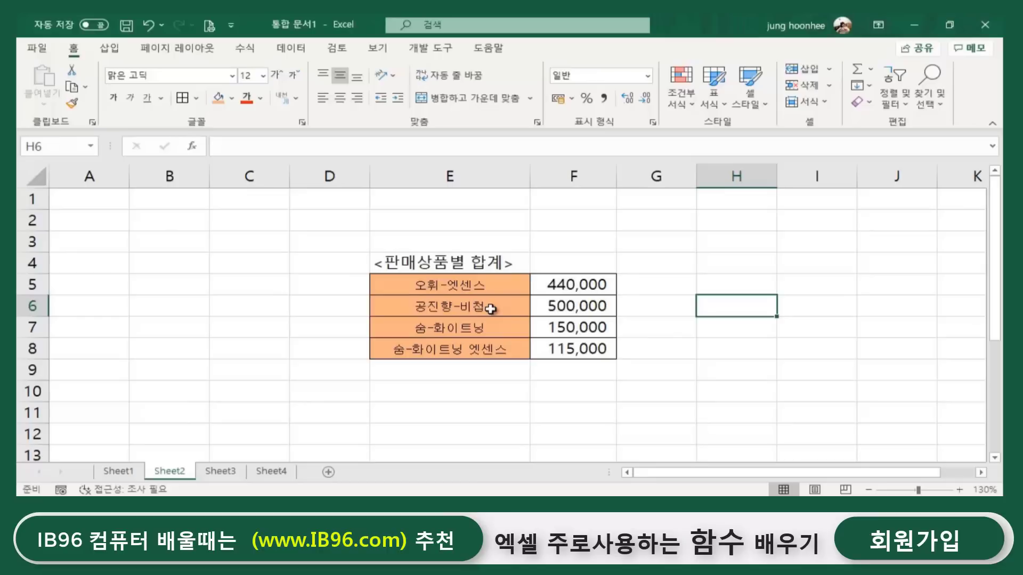
click(667, 288)
click(493, 287)
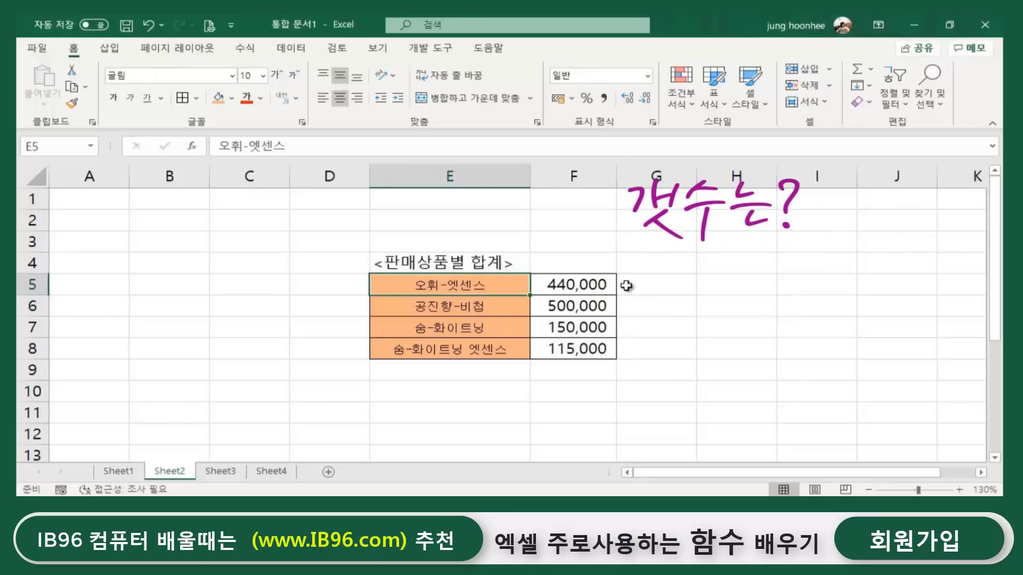
click(662, 288)
click(783, 292)
click(662, 331)
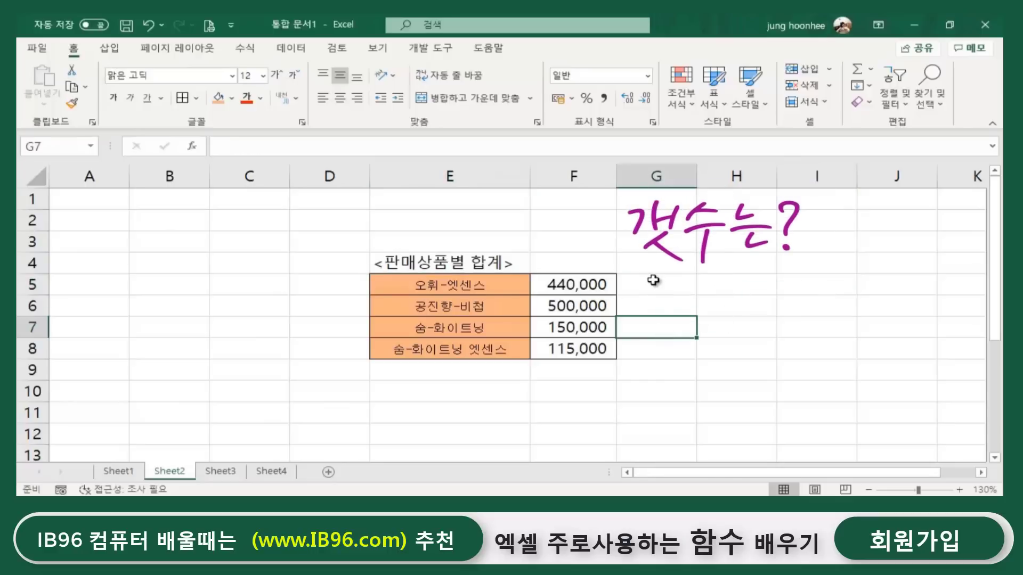
Enter the formula =COUNTIF(상품명,E5) in G5, beside the sales total of the first product.
click(653, 280)
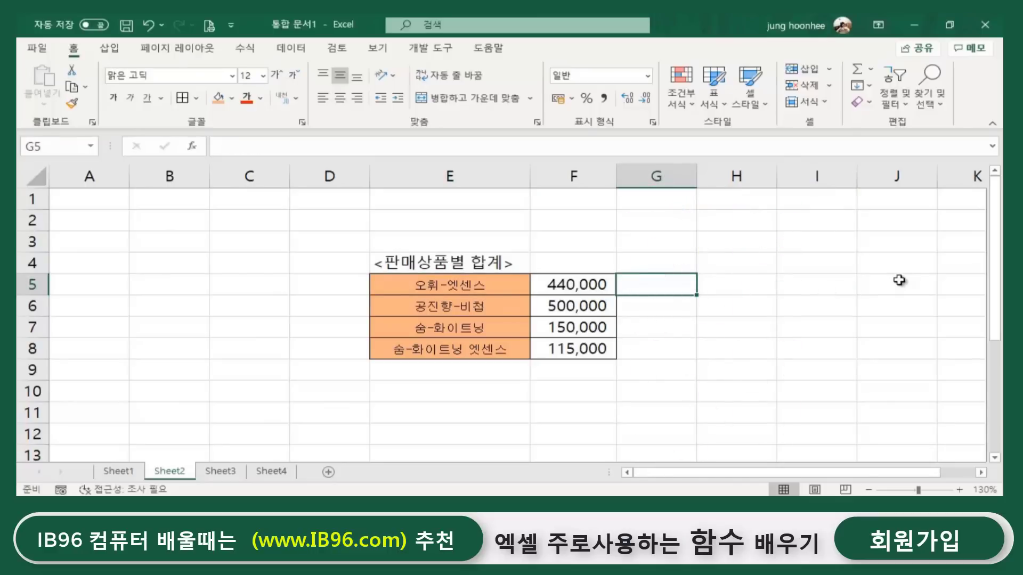
click(544, 288)
click(677, 290)
text(=c)
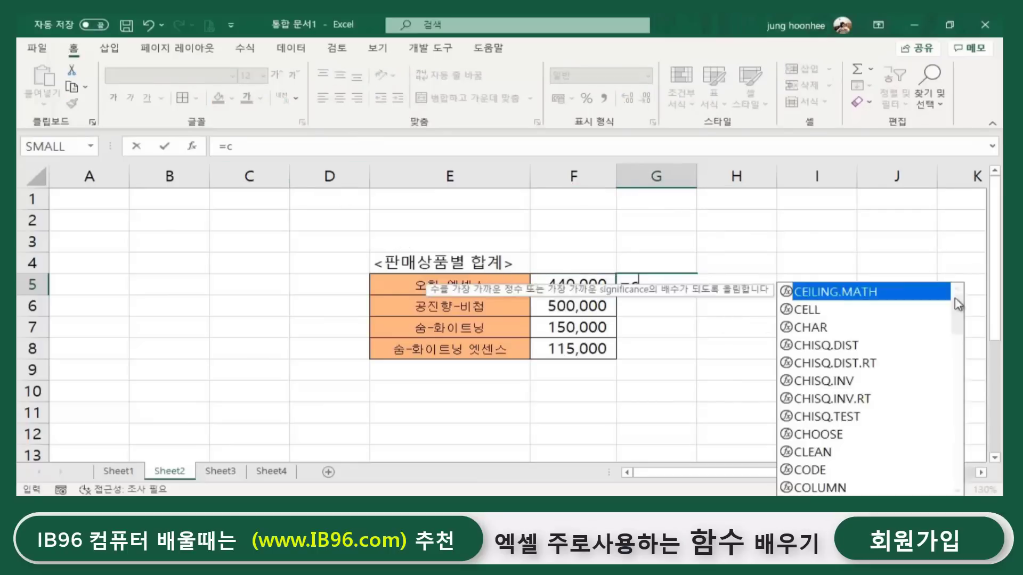
text(ount)
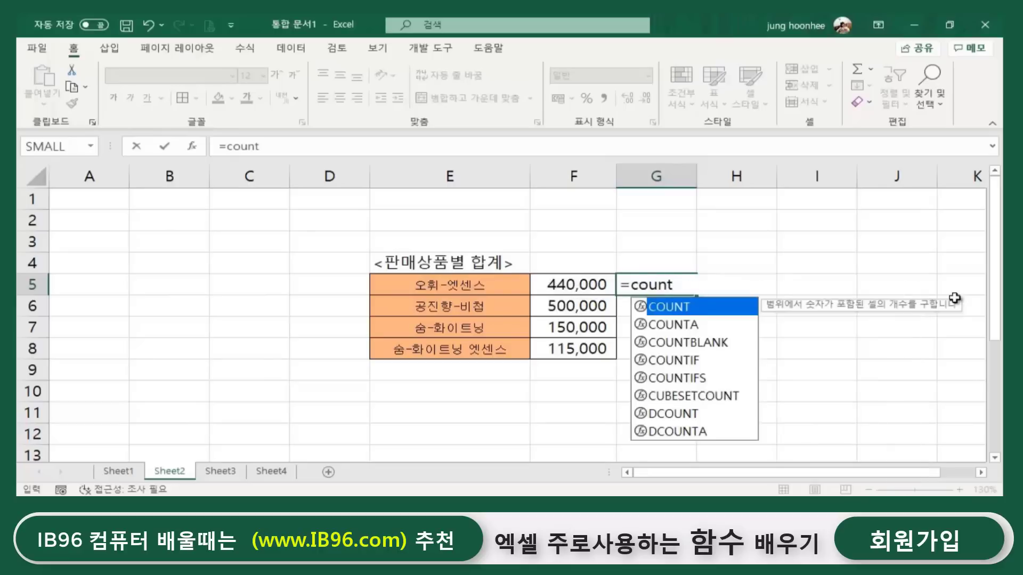
text(if)
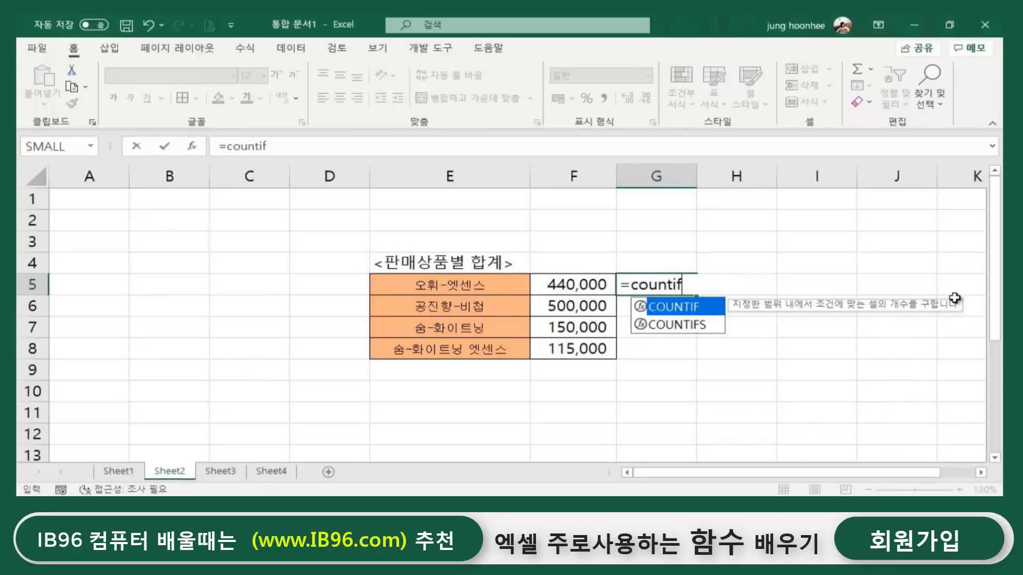
text(()
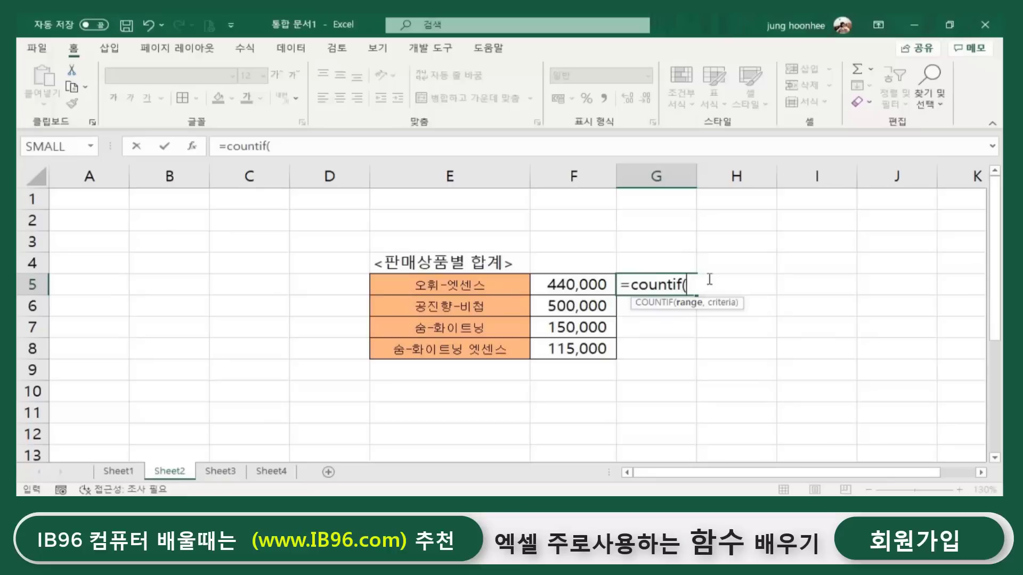
text(t)
key(BackSpace)
text(상품며)
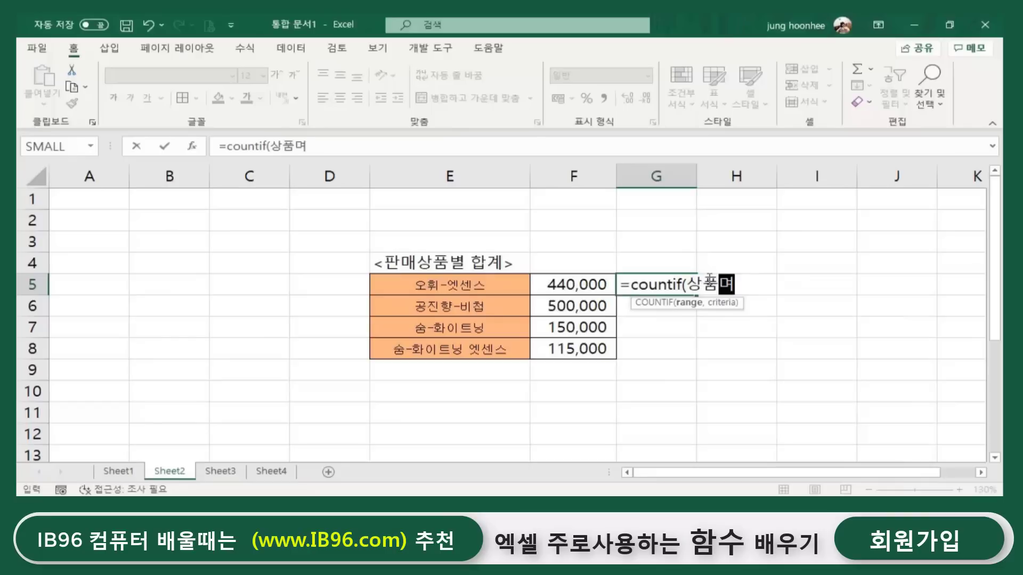
text(,)
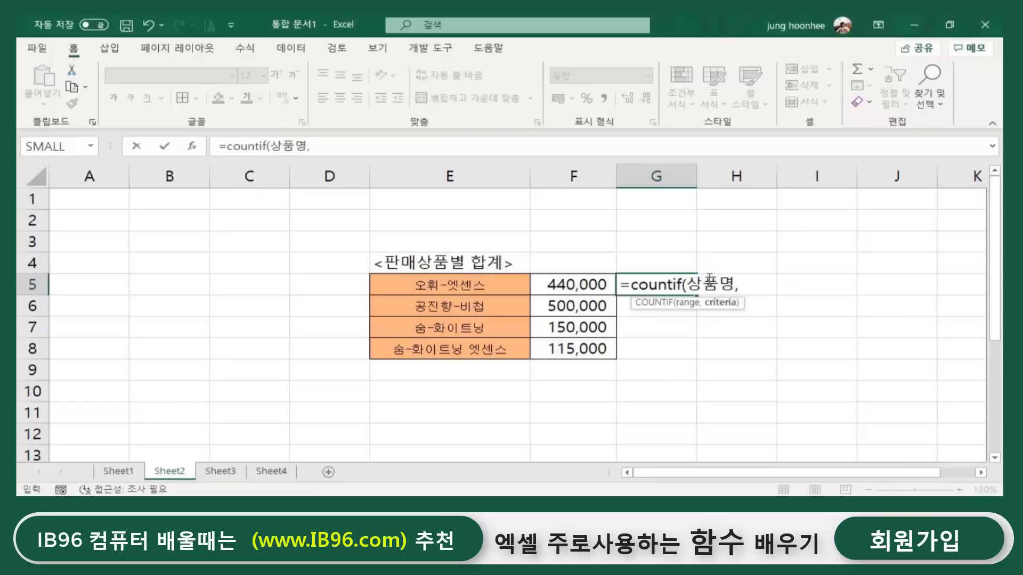
click(440, 287)
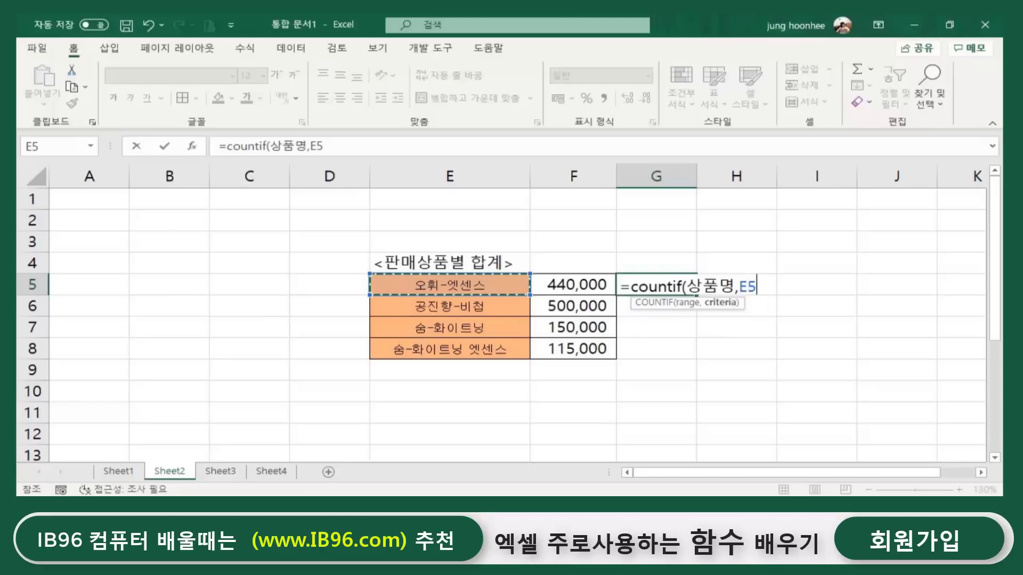
text())
key(Return)
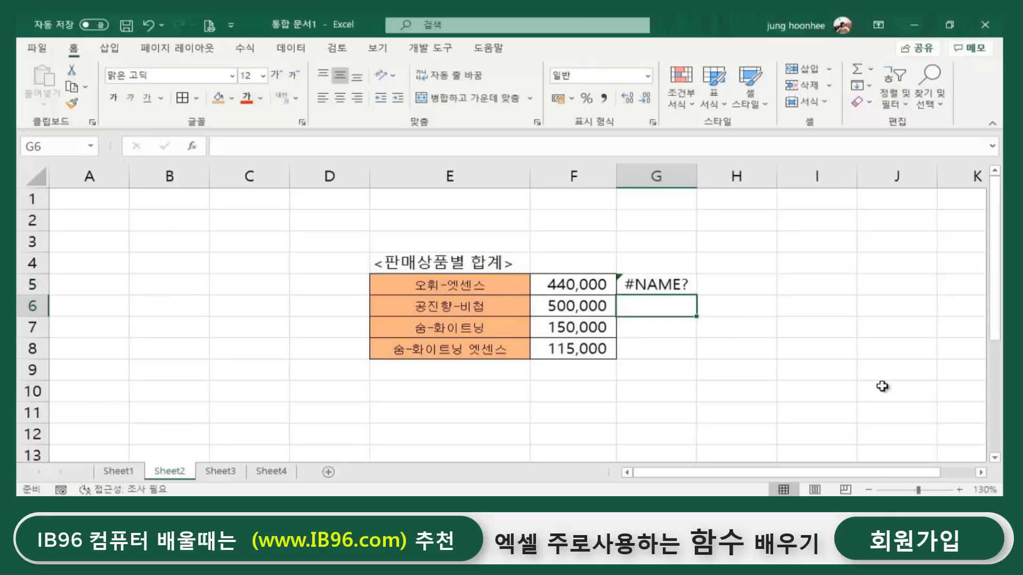
Check the range name in G5's COUNTIF formula against the names defined in the workbook.
click(642, 286)
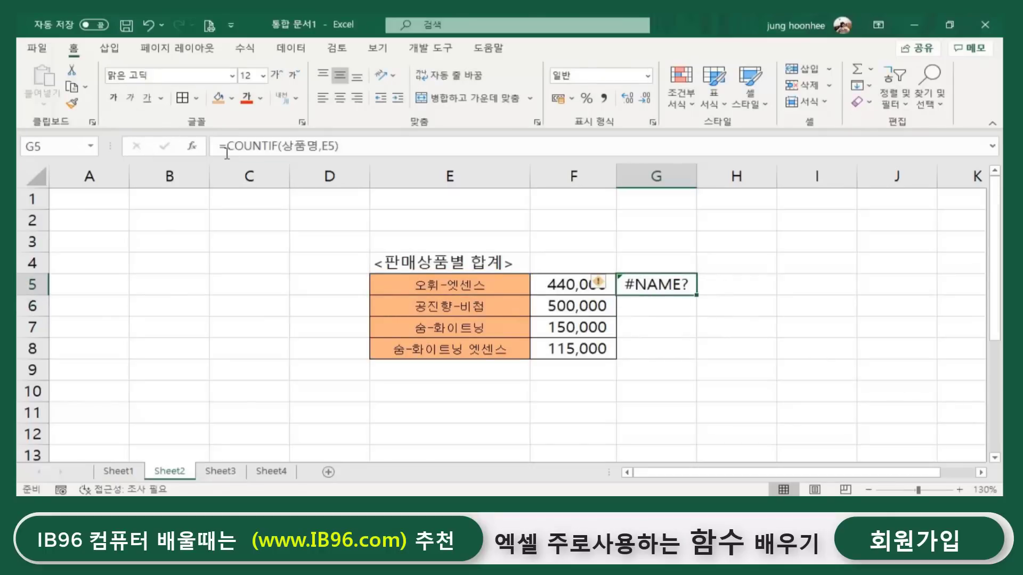
click(322, 147)
text(,)
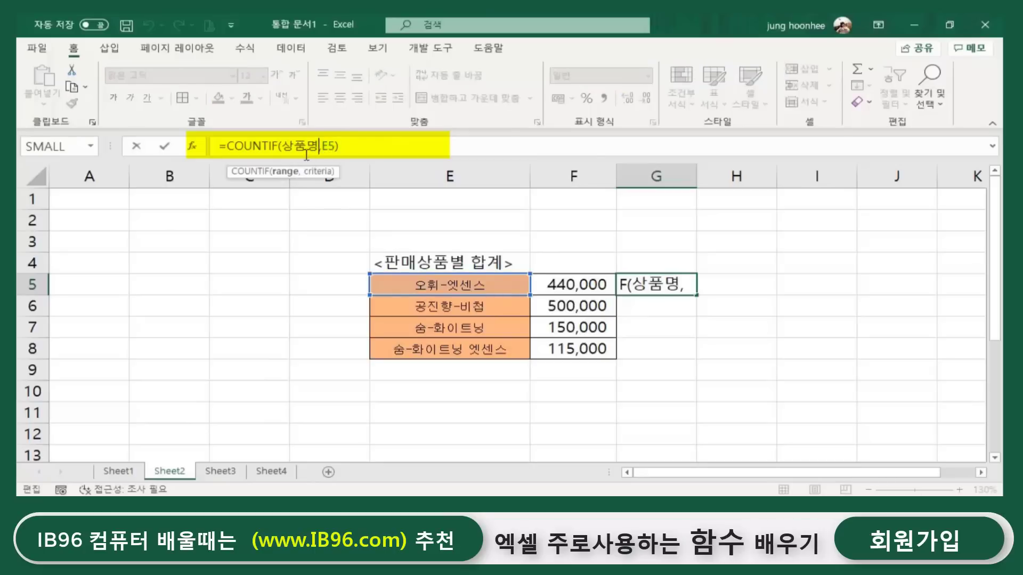
key(ctrl+Return)
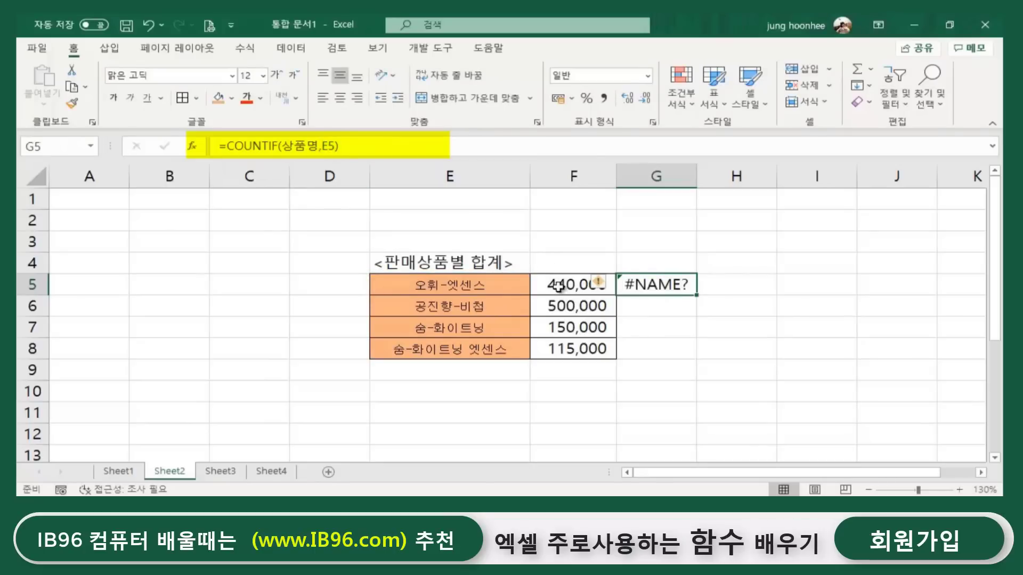
key(ctrl+F3)
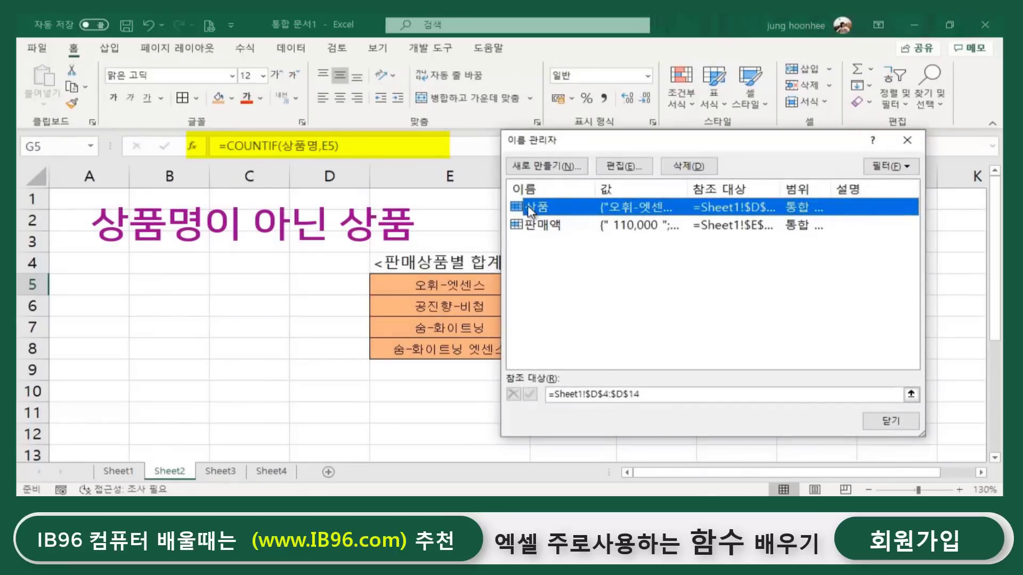
click(886, 424)
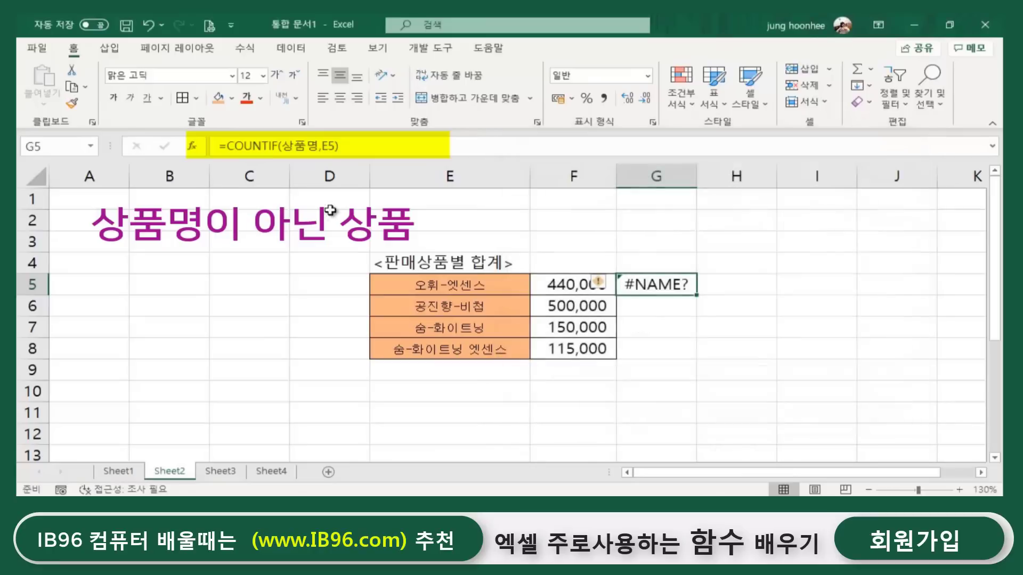
Correct the range name in G5 so that the formula is =COUNTIF(상품,E5).
click(321, 148)
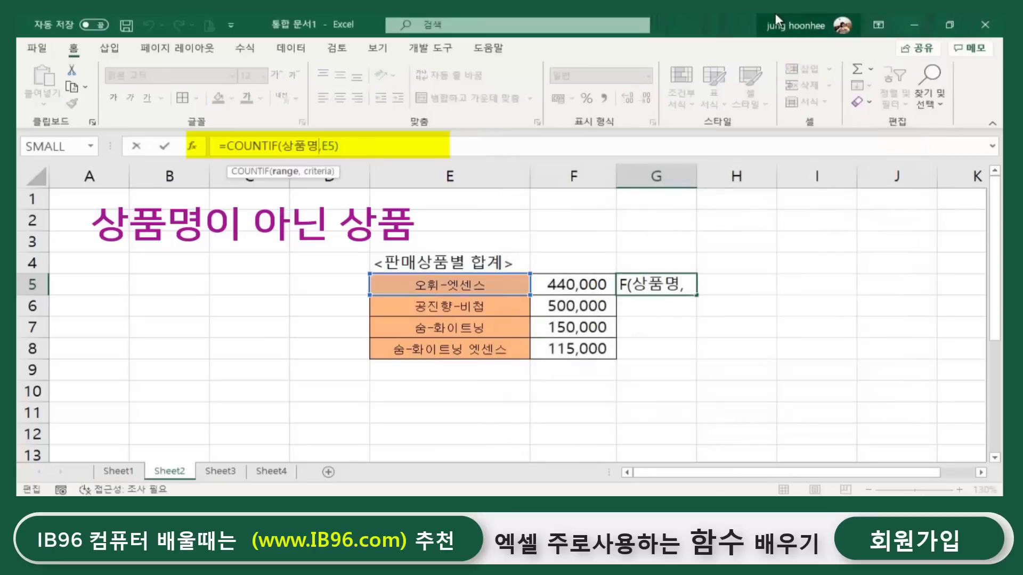
key(BackSpace)
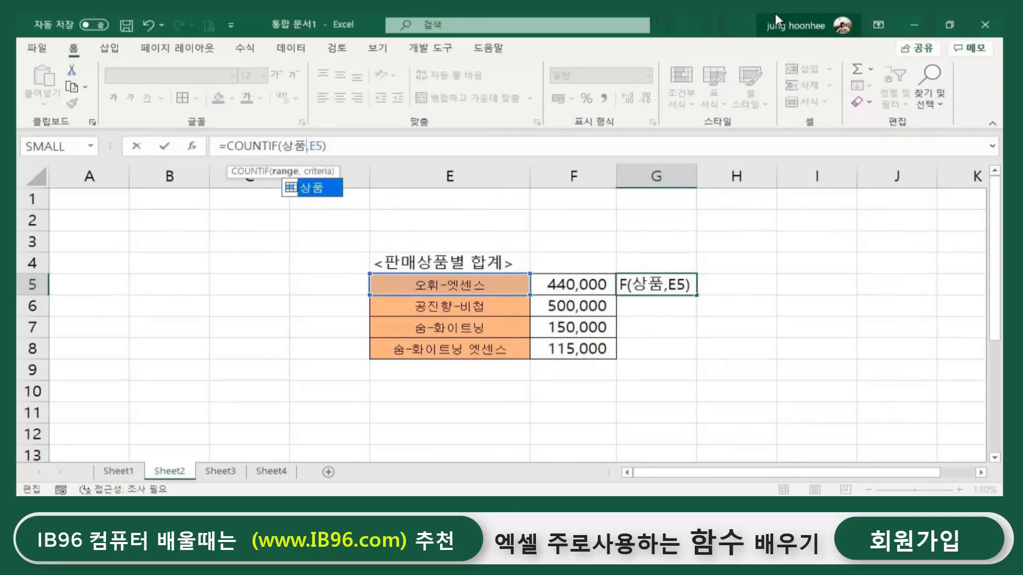
key(Return)
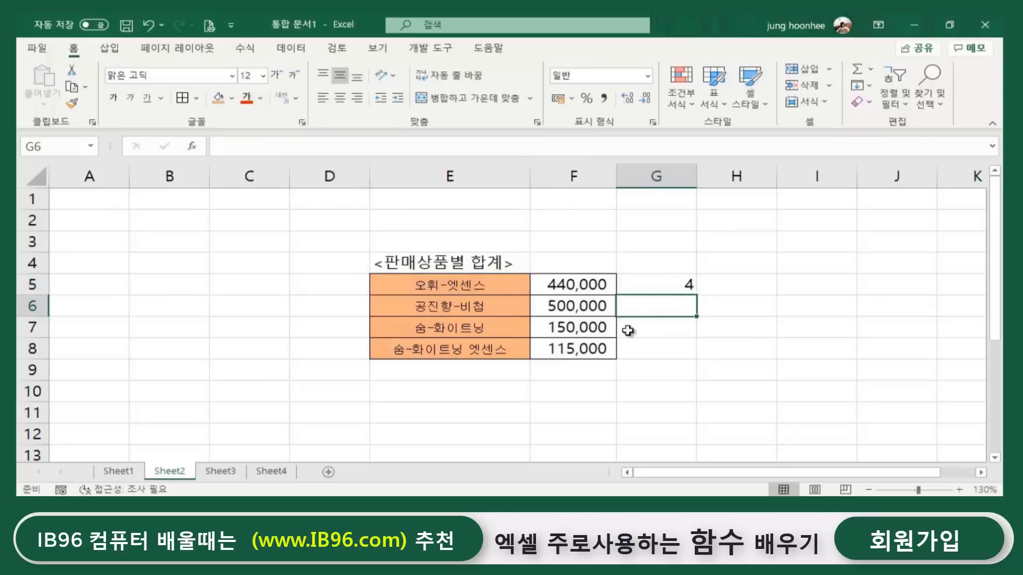
Verify the count in G5 against each 오휘-엣센스 record in column D of Sheet1, and return to Sheet2.
click(658, 286)
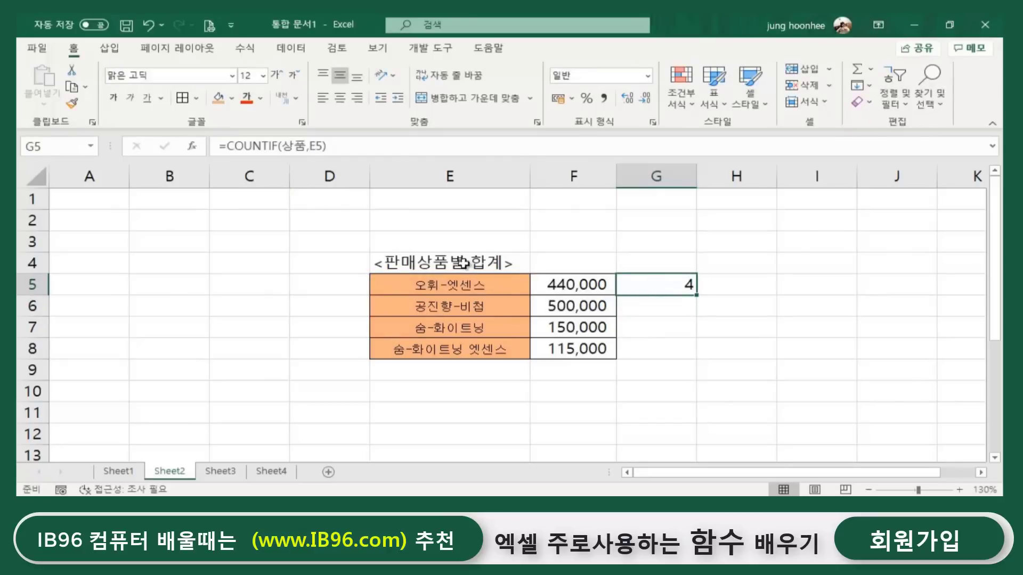
click(118, 471)
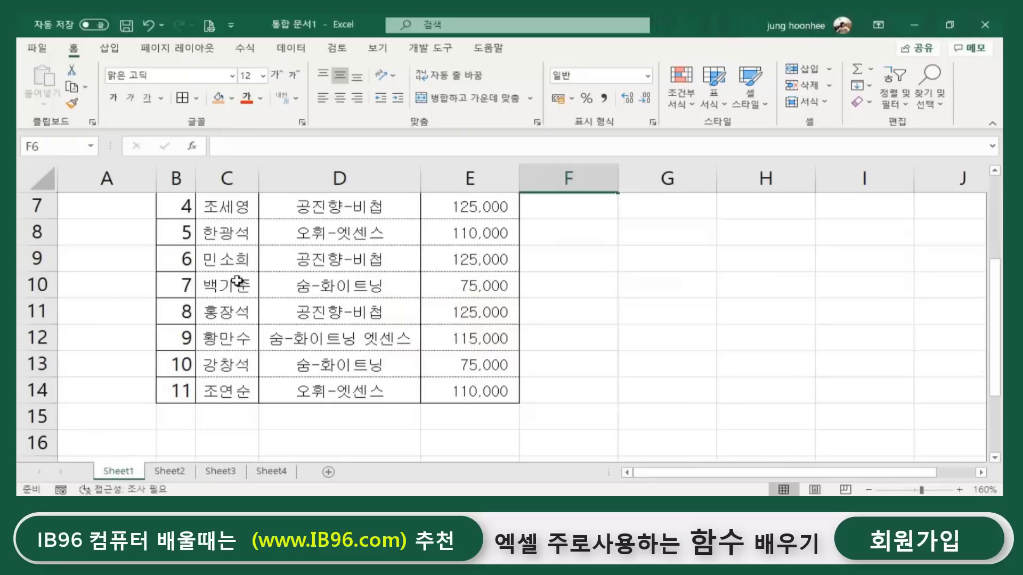
scroll(414, 339, up, 2)
click(341, 286)
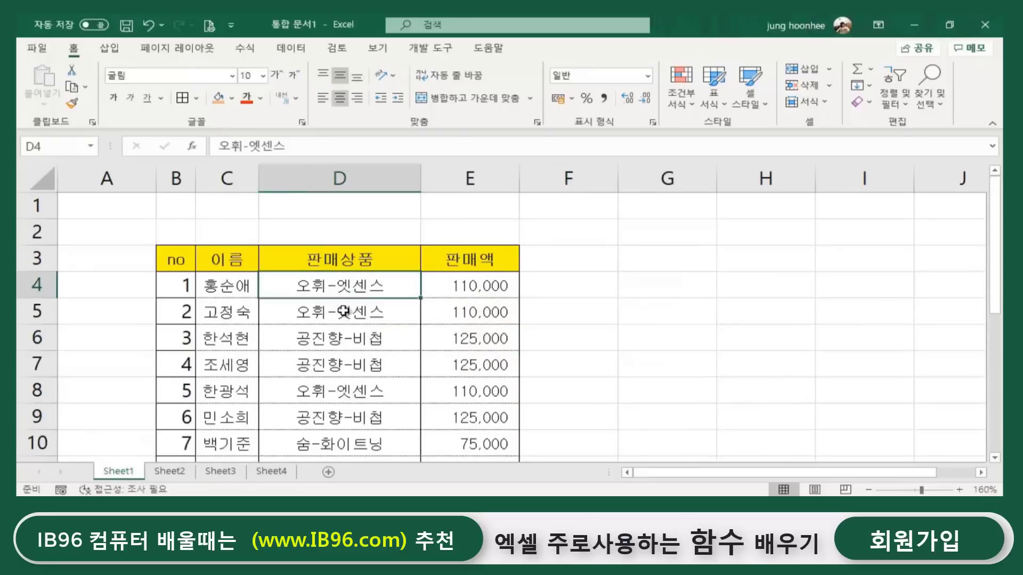
click(344, 310)
click(358, 395)
scroll(356, 395, down, 3)
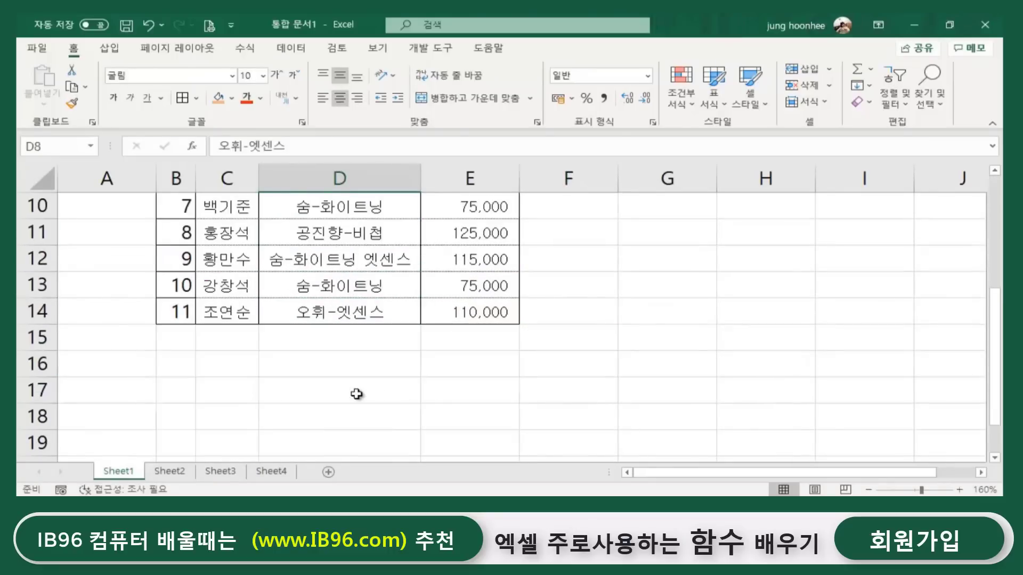
click(336, 315)
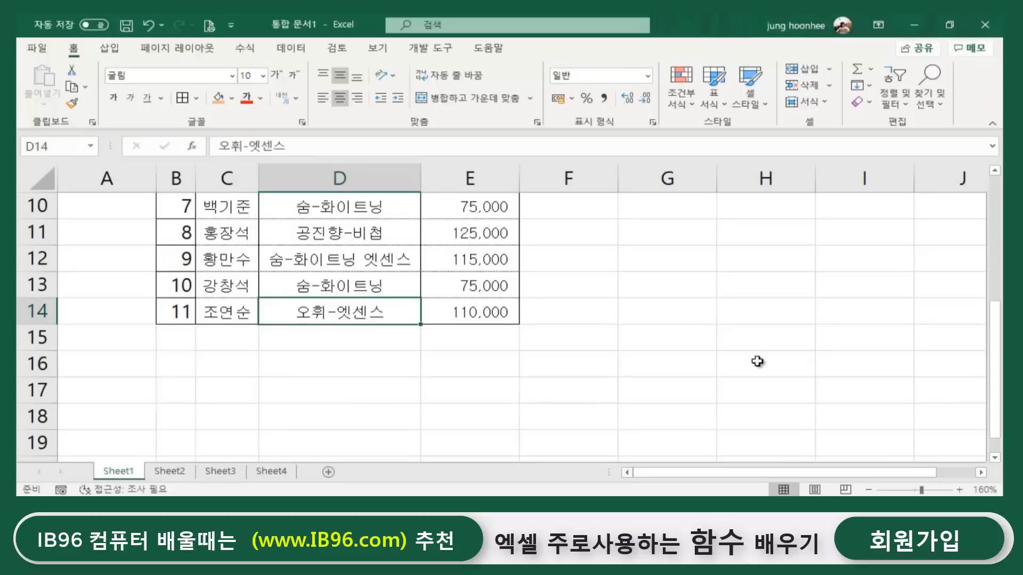
click(169, 472)
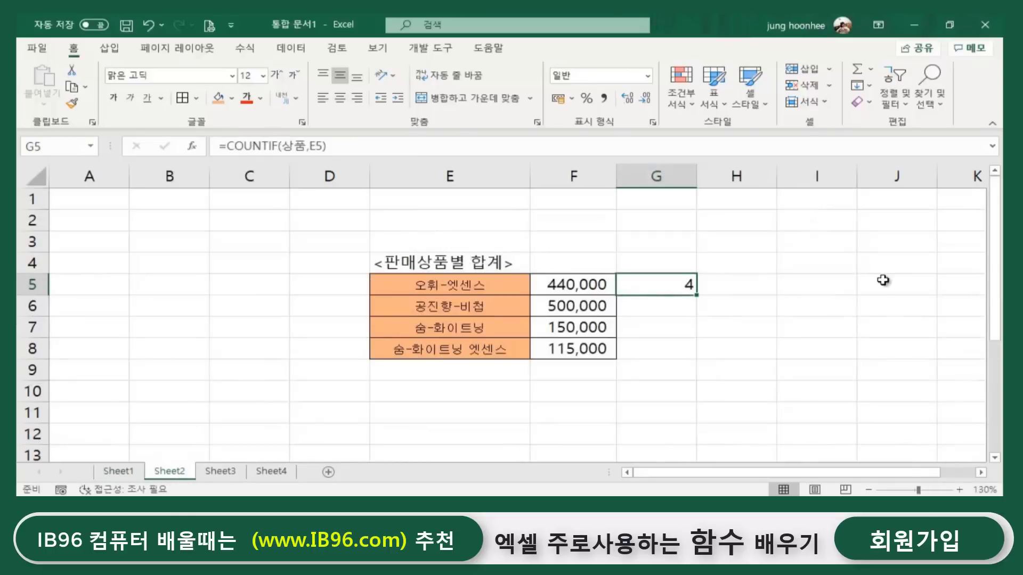
Fill the COUNTIF formula from G5 down to G8 for the remaining products and select G5.
double_click(696, 296)
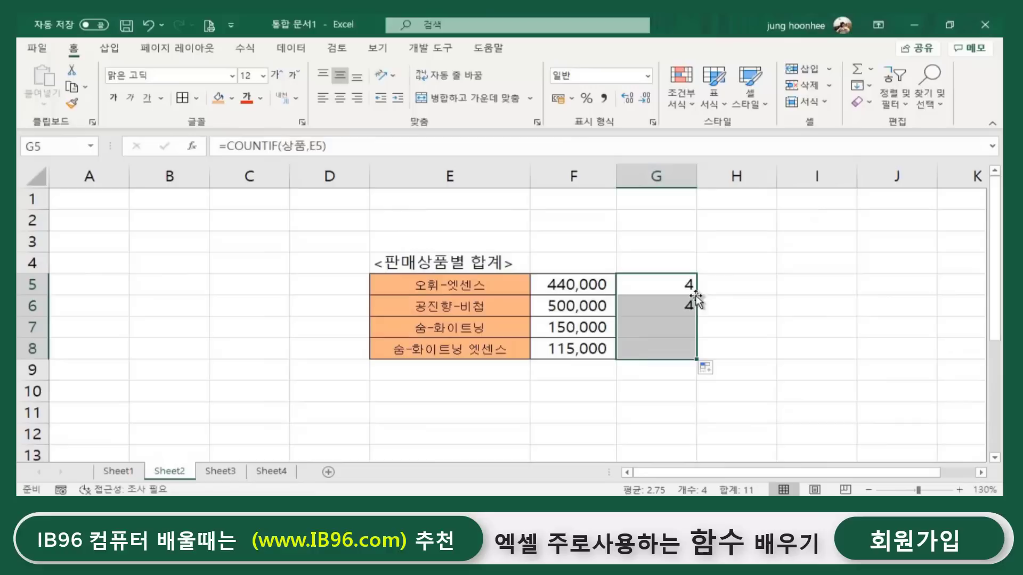
click(772, 326)
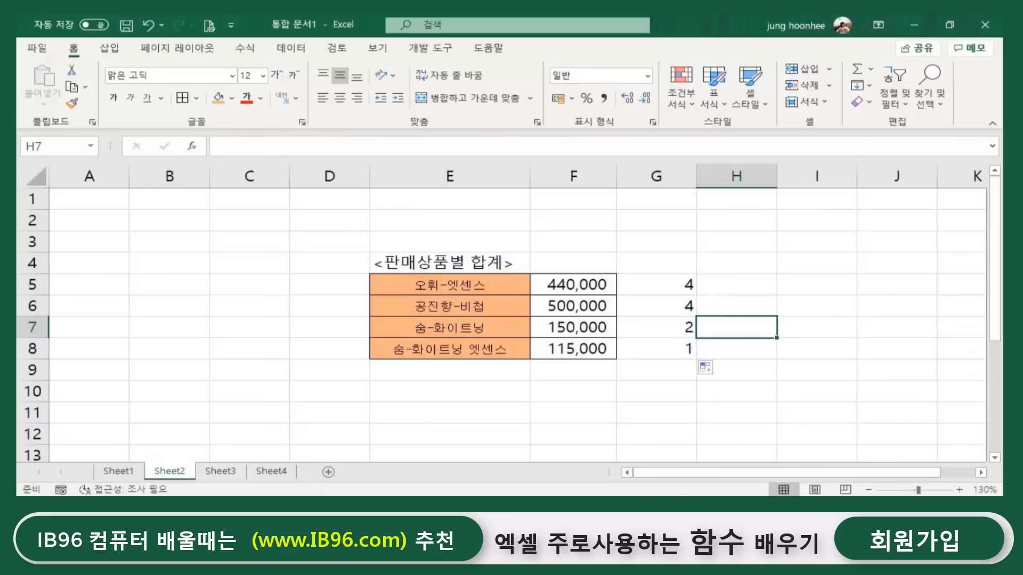
click(579, 281)
click(651, 281)
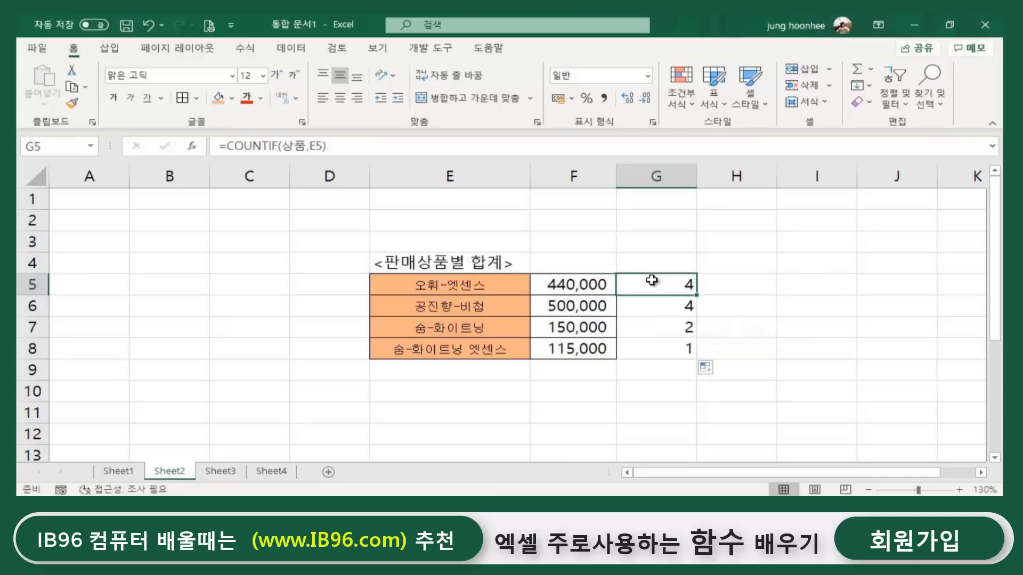
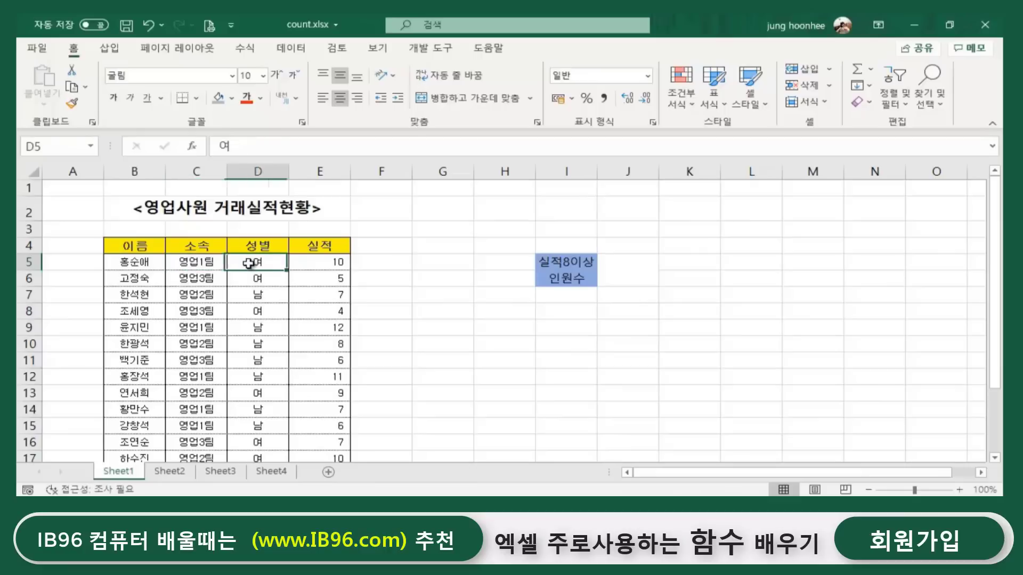
Examine the 실적 values in column E of the sales staff table in count.xlsx.
click(336, 269)
click(336, 295)
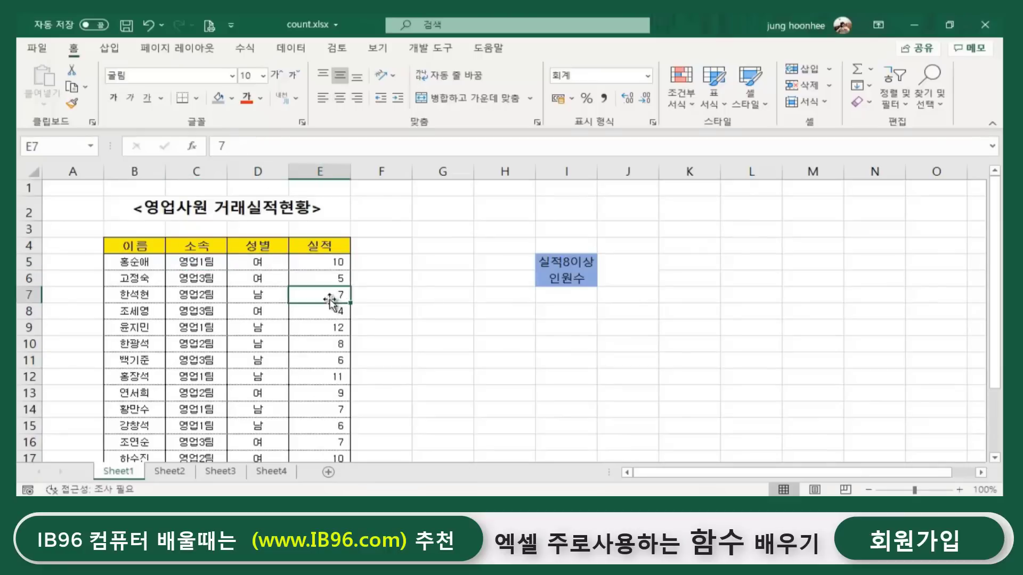
click(337, 327)
click(336, 409)
click(324, 282)
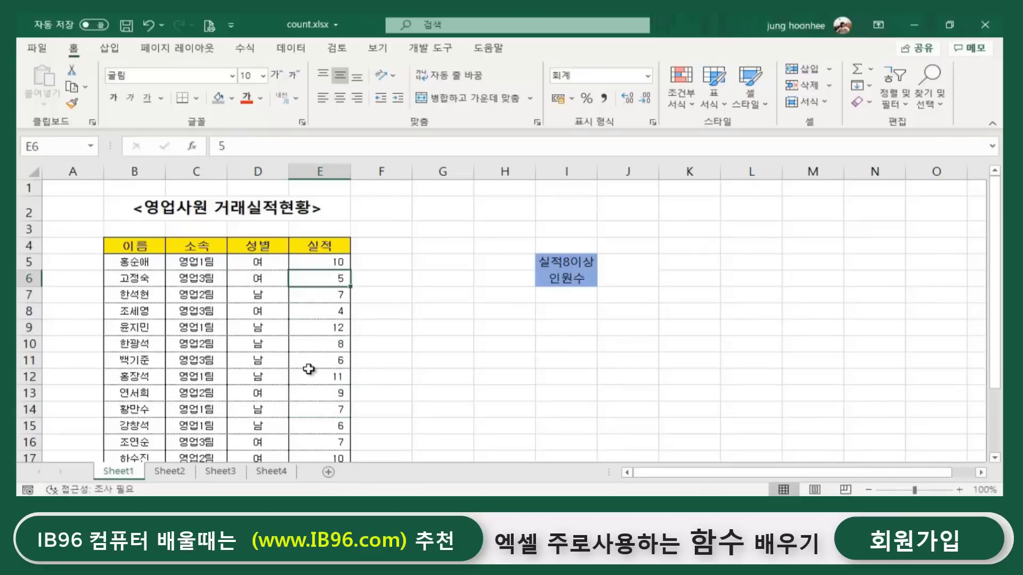
click(335, 376)
click(667, 406)
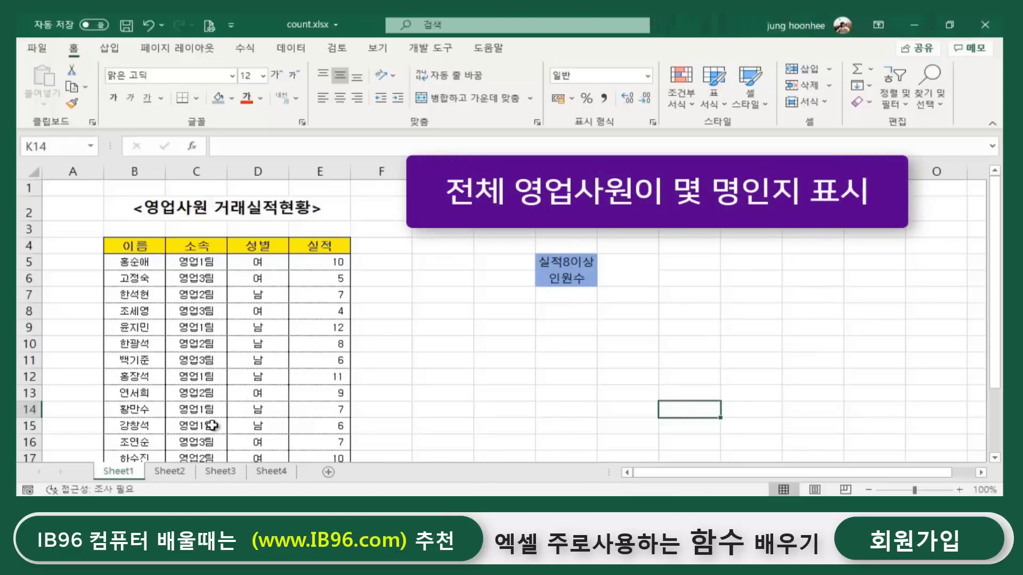
Enter the label 인원수 in D3, above the 성별 header, and look at the start of the 이름 column.
click(280, 227)
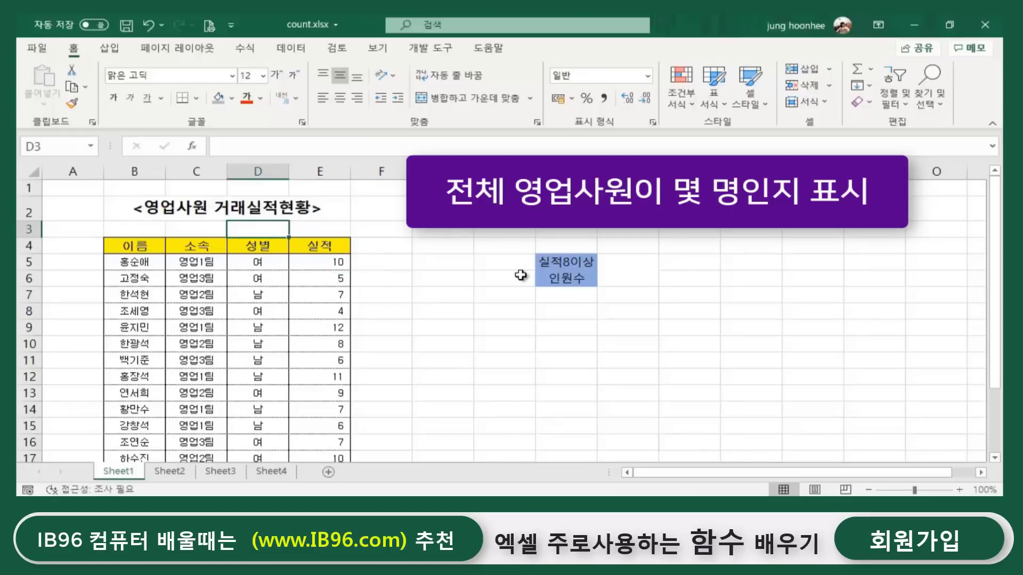
text(d)
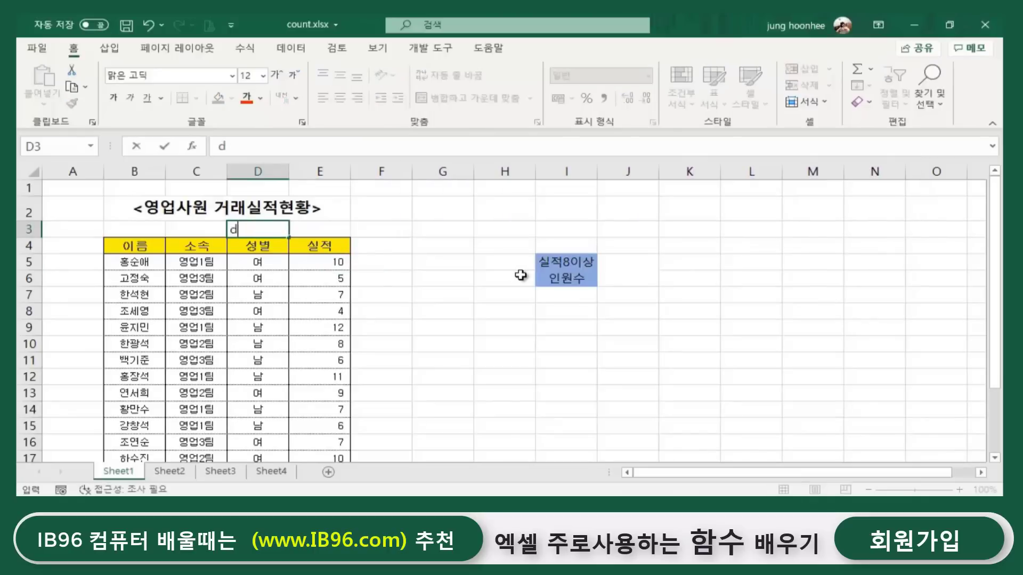
text(l인원수)
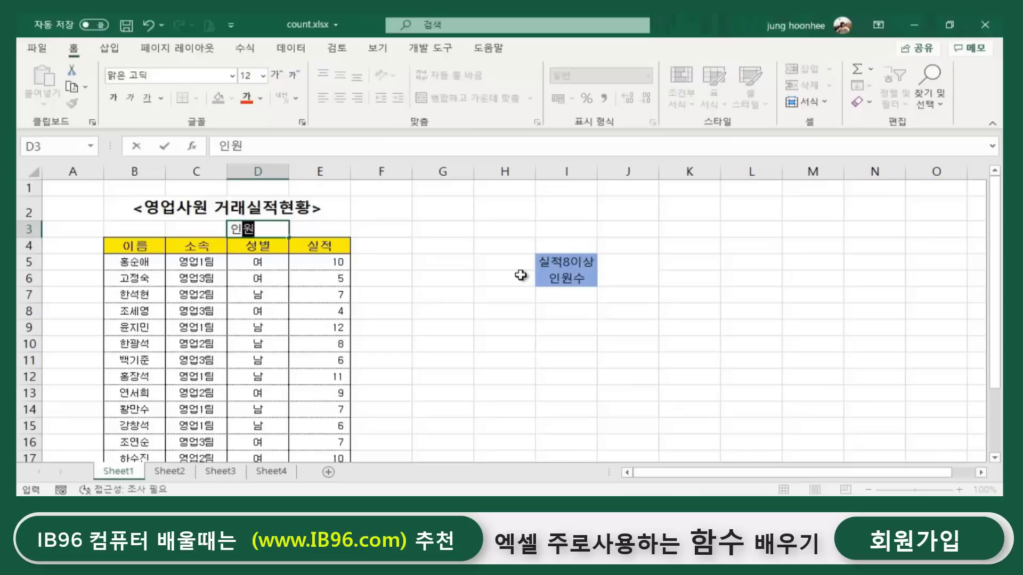
click(326, 231)
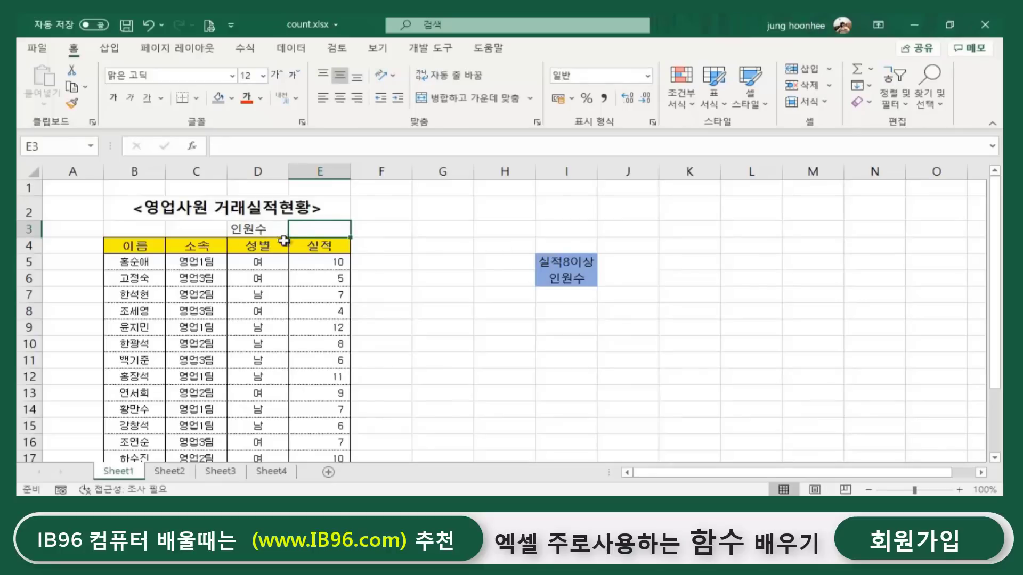
click(136, 261)
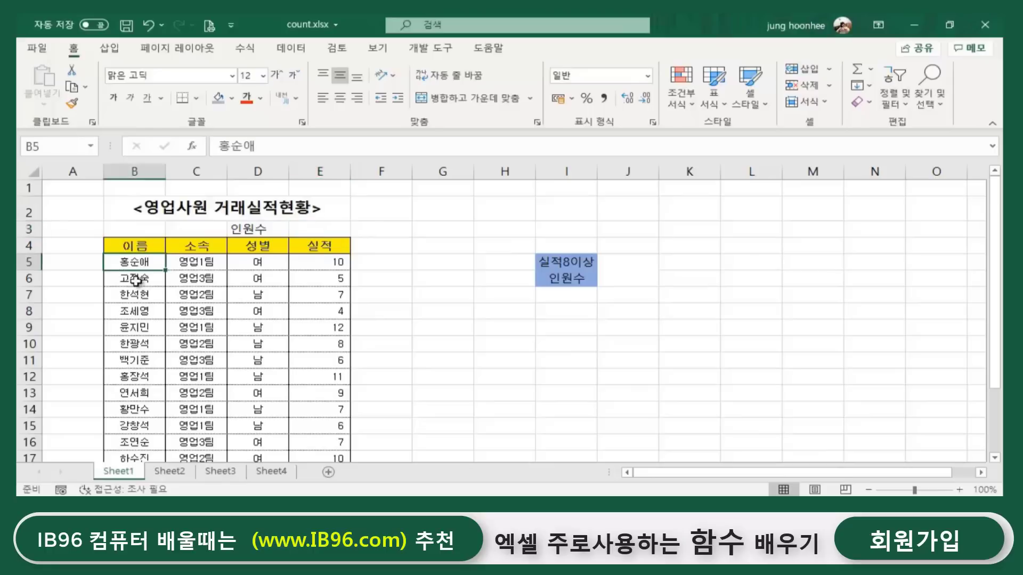
Look through the entries in the 이름 column from row 6 to row 13 and select E3.
click(138, 278)
click(137, 295)
click(137, 314)
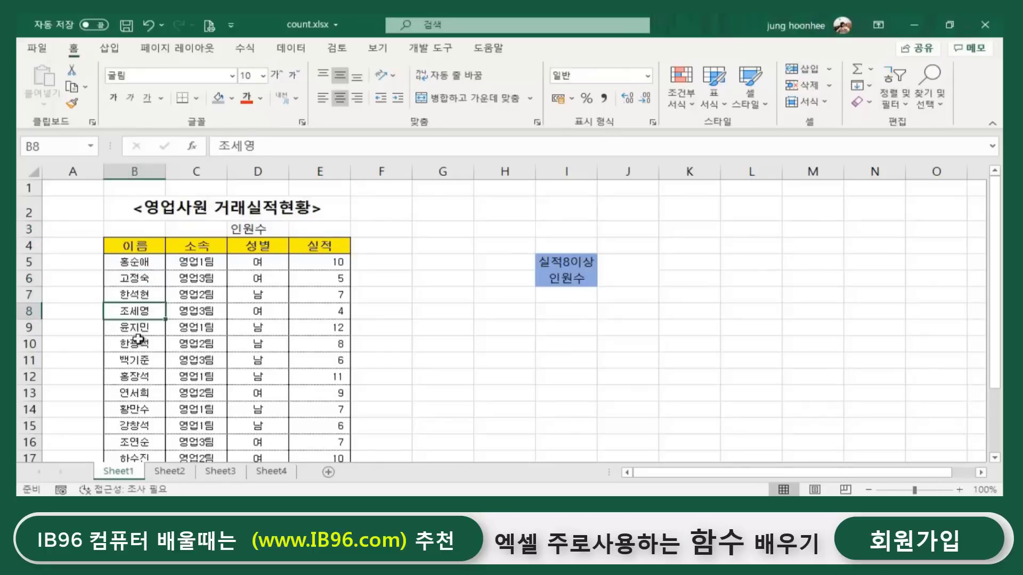
click(136, 327)
click(135, 360)
click(136, 395)
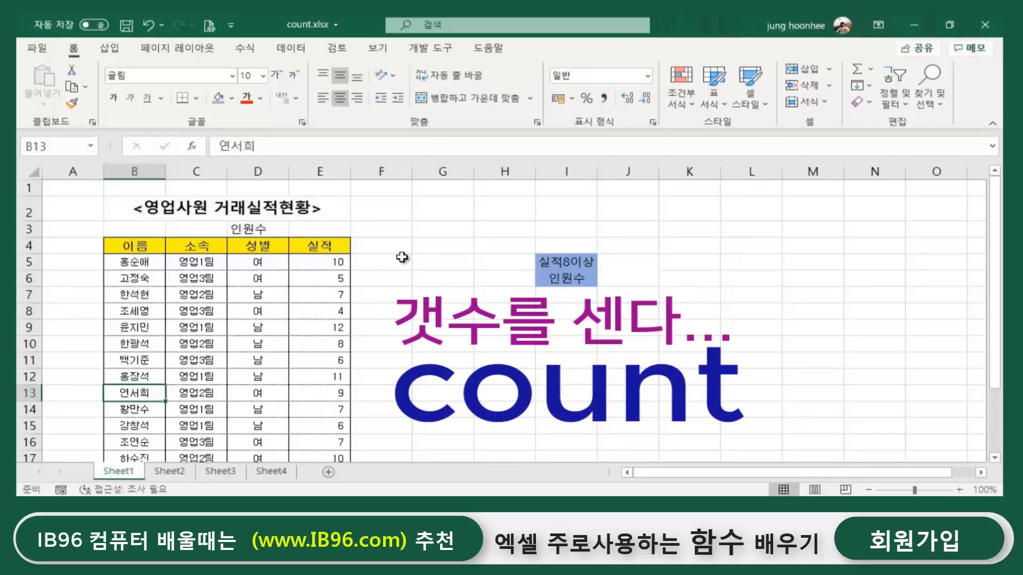
click(309, 231)
Switch to Notepad, place its window beside the sales staff table, and write =count and =counta on separate lines.
click(409, 506)
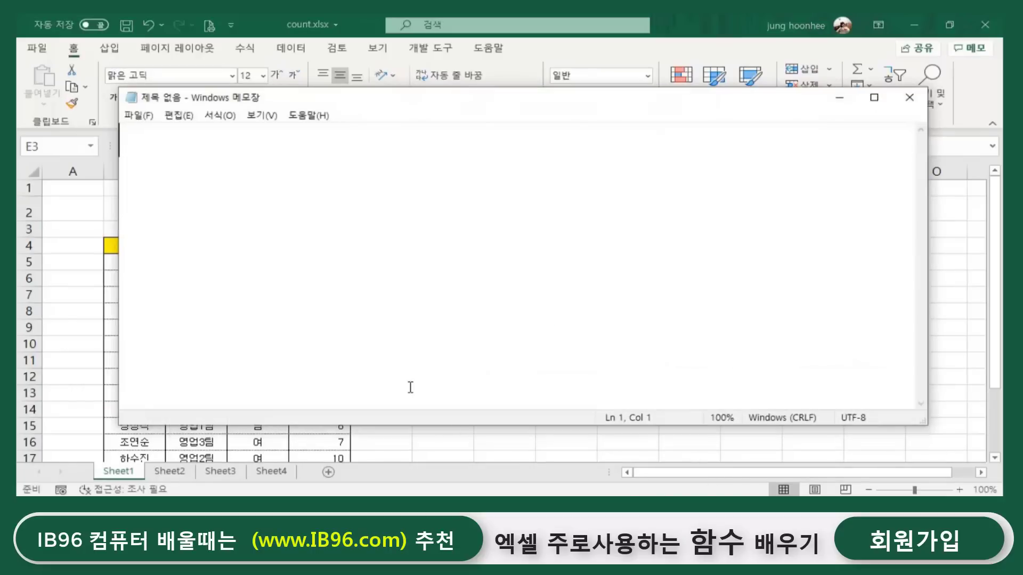
drag(419, 105, 672, 252)
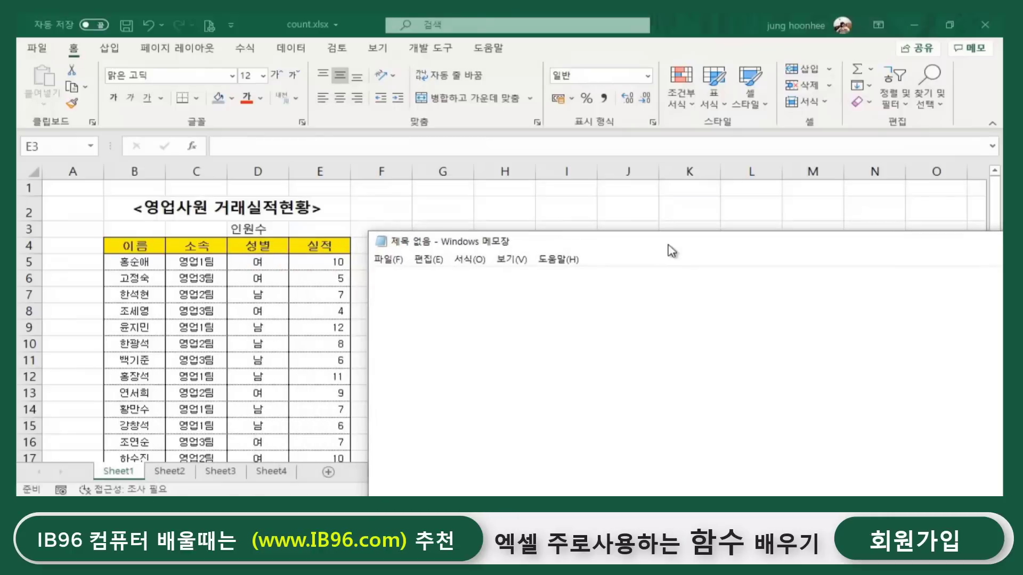
text(=CO)
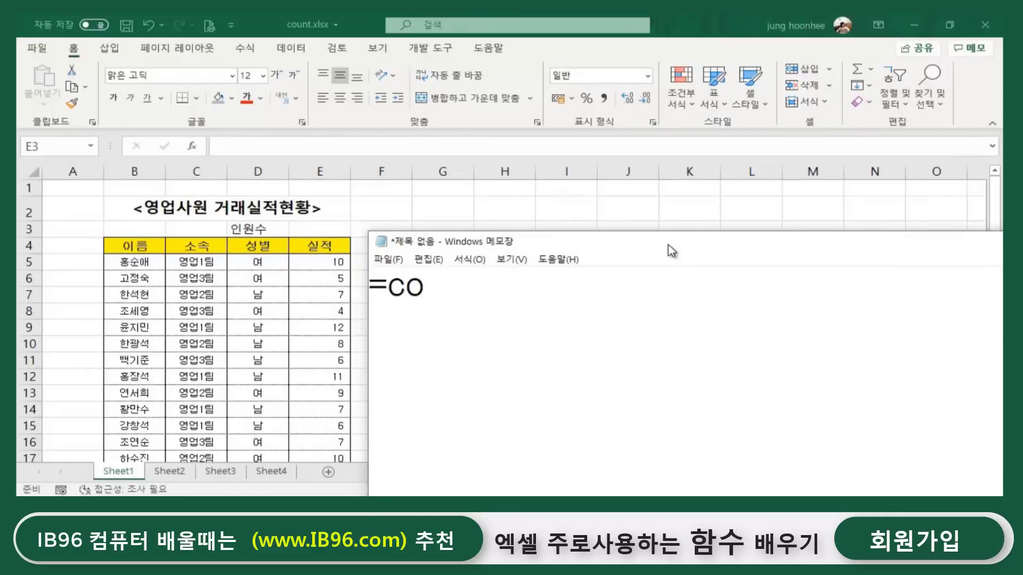
text(unt)
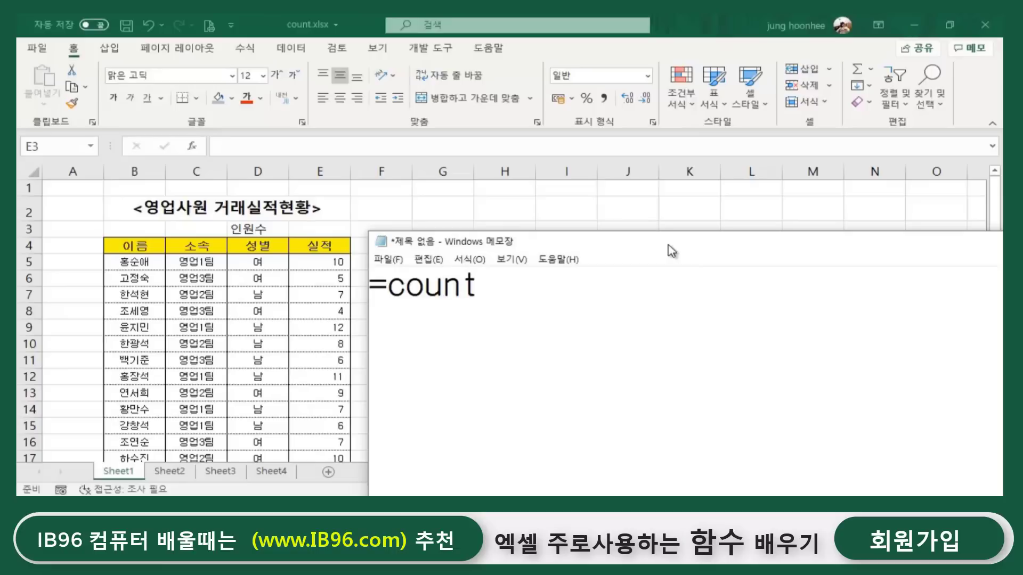
text(=counta)
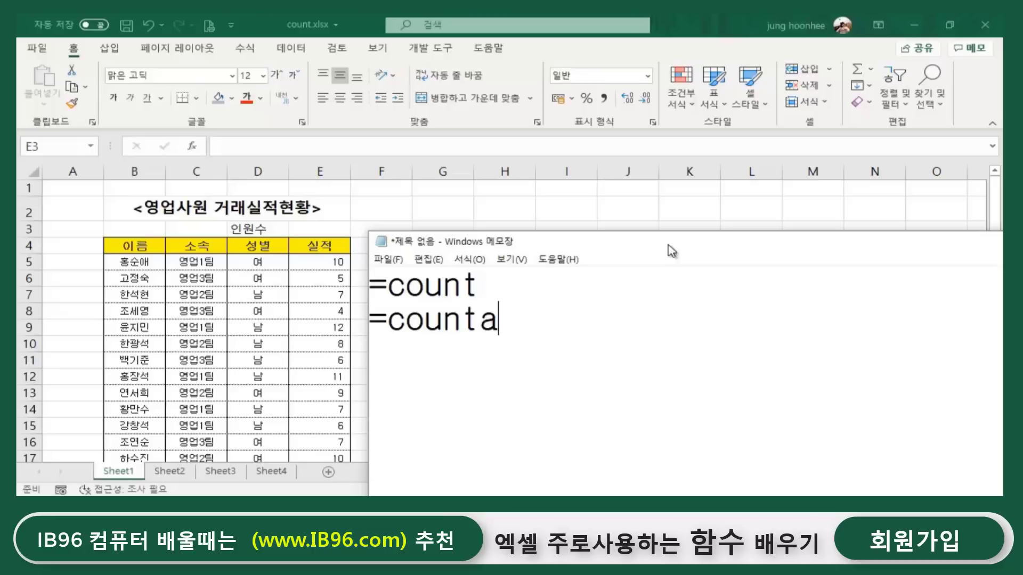
Add =countblank, =countif and =countifs on separate lines below =counta in the Notepad list.
key(Return)
text(=co)
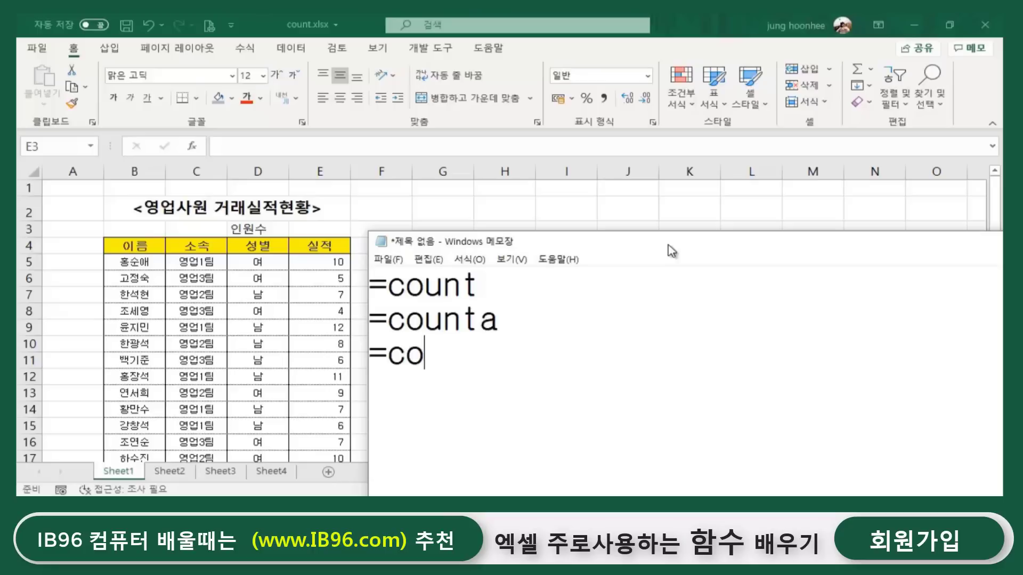
text(untblank)
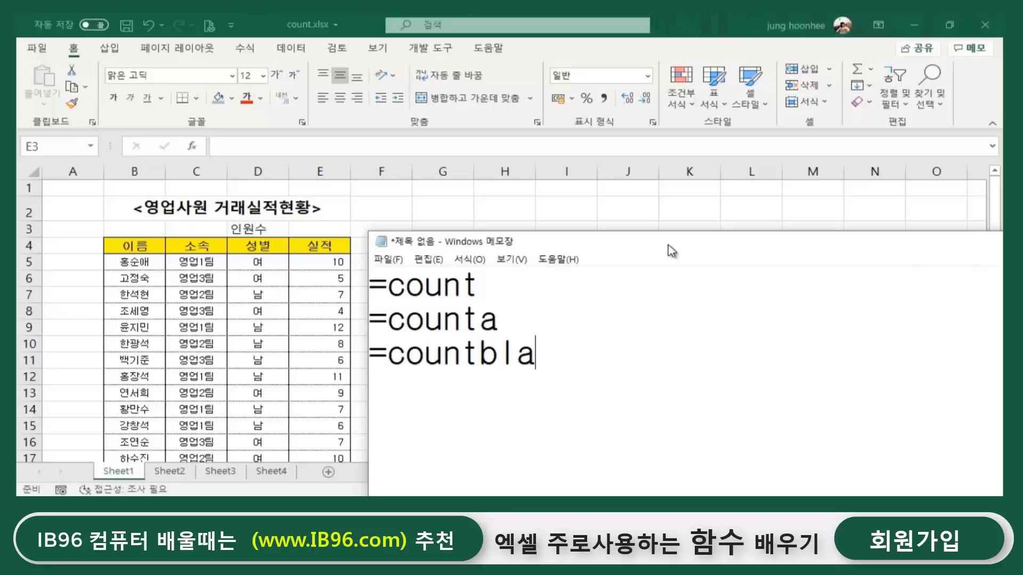
key(Return)
text(=)
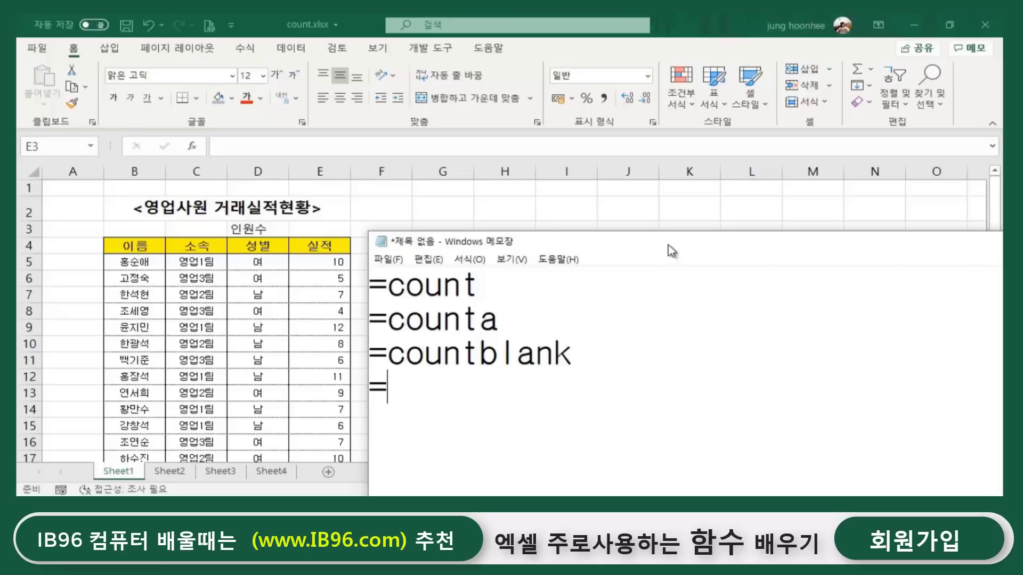
text(countif)
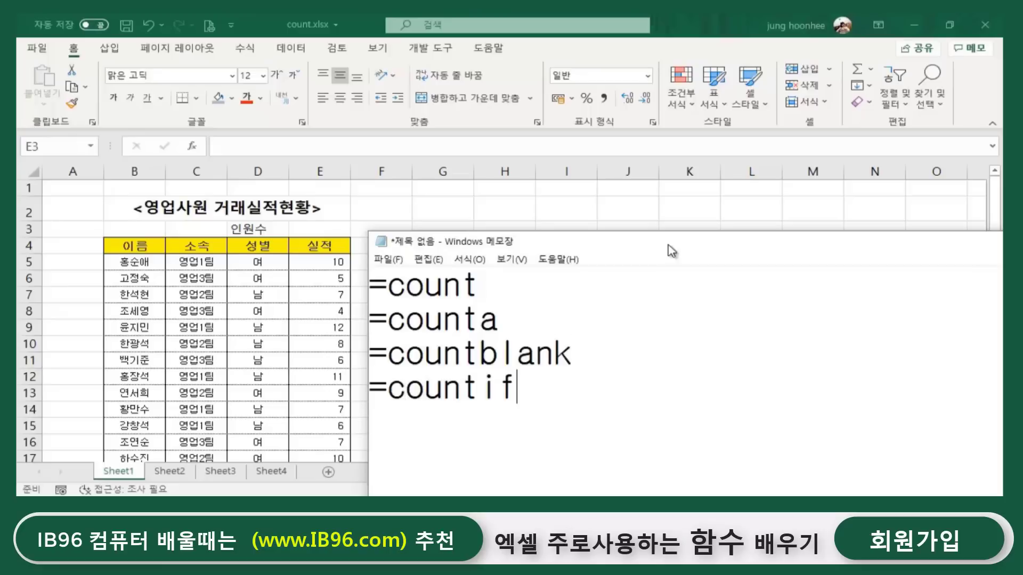
key(Return)
text(=coun)
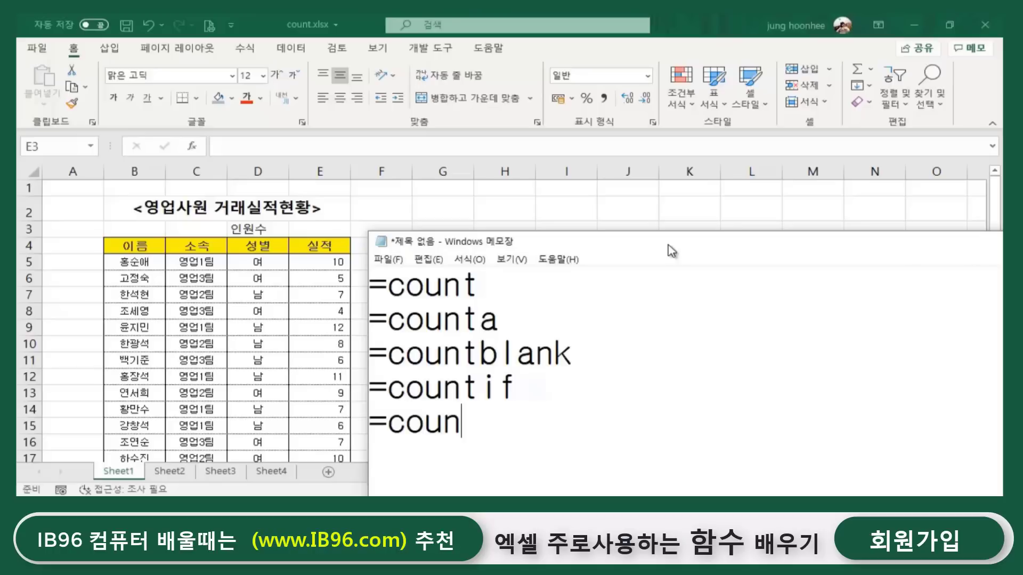
text(tifs)
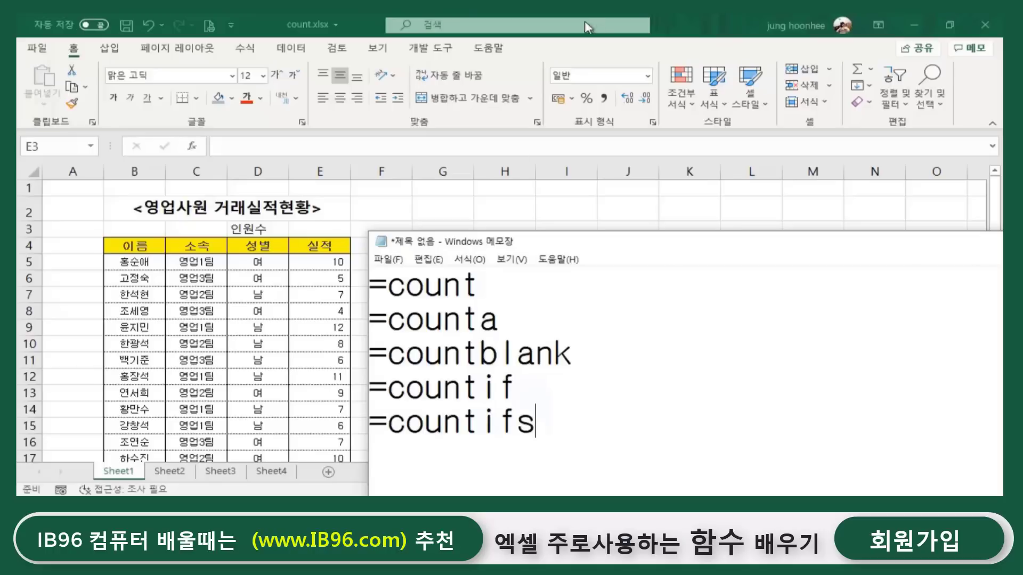
Compare the count and counta entries in the Notepad list and return to the Excel workbook.
click(502, 311)
drag(388, 285, 527, 288)
click(478, 320)
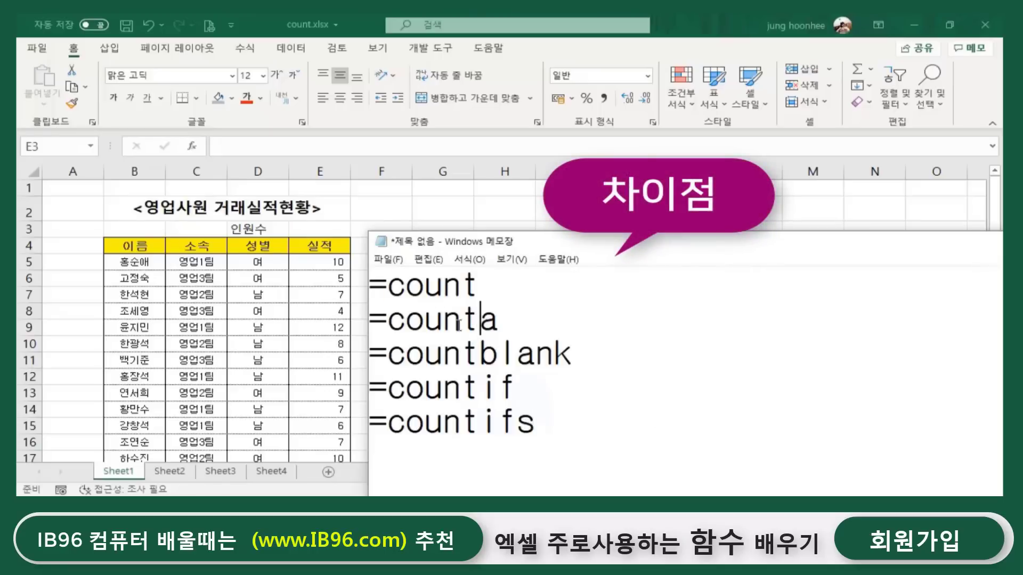
drag(388, 319, 476, 319)
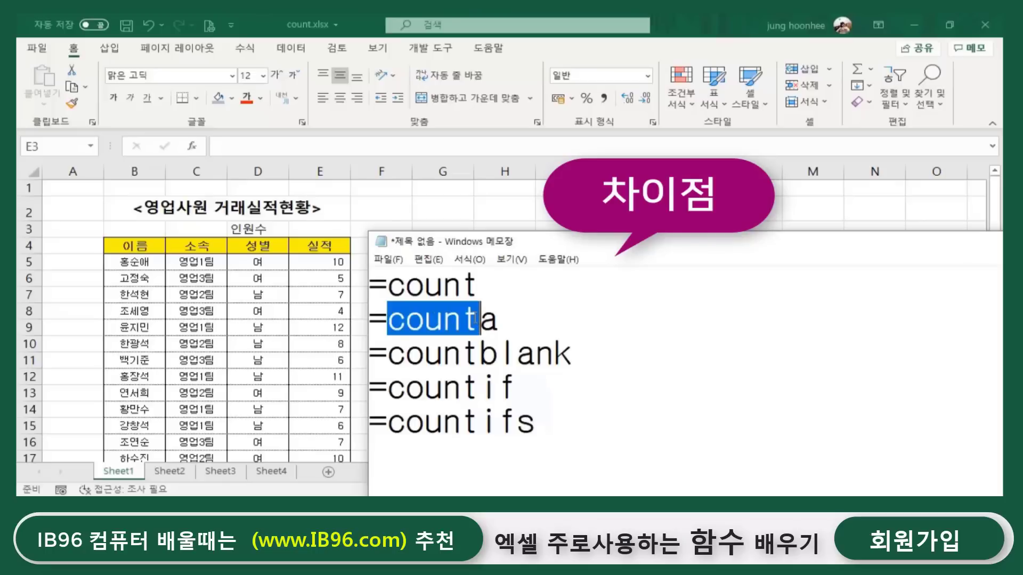
click(539, 399)
click(564, 418)
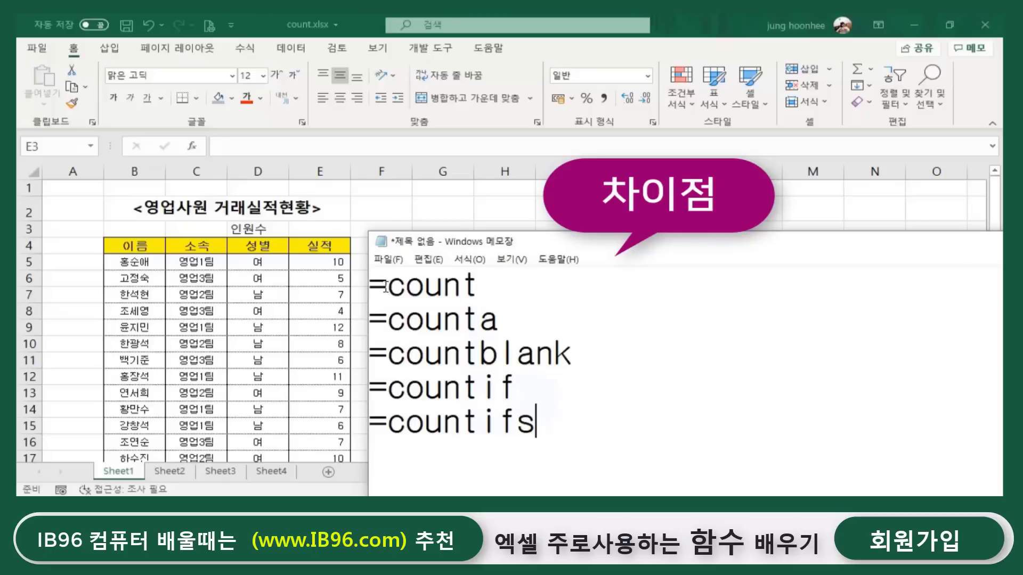
drag(387, 287, 472, 288)
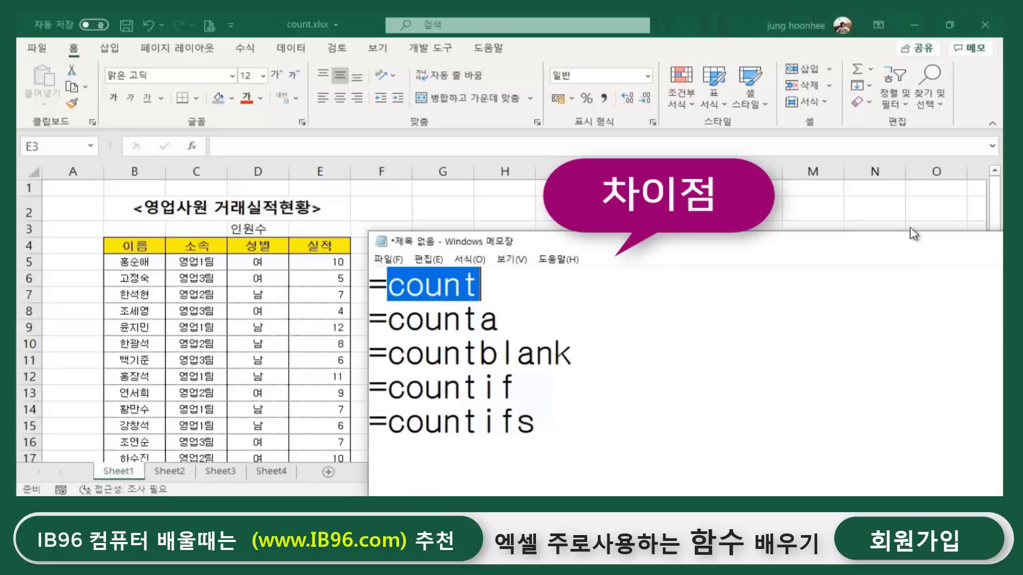
drag(904, 247, 750, 265)
click(935, 260)
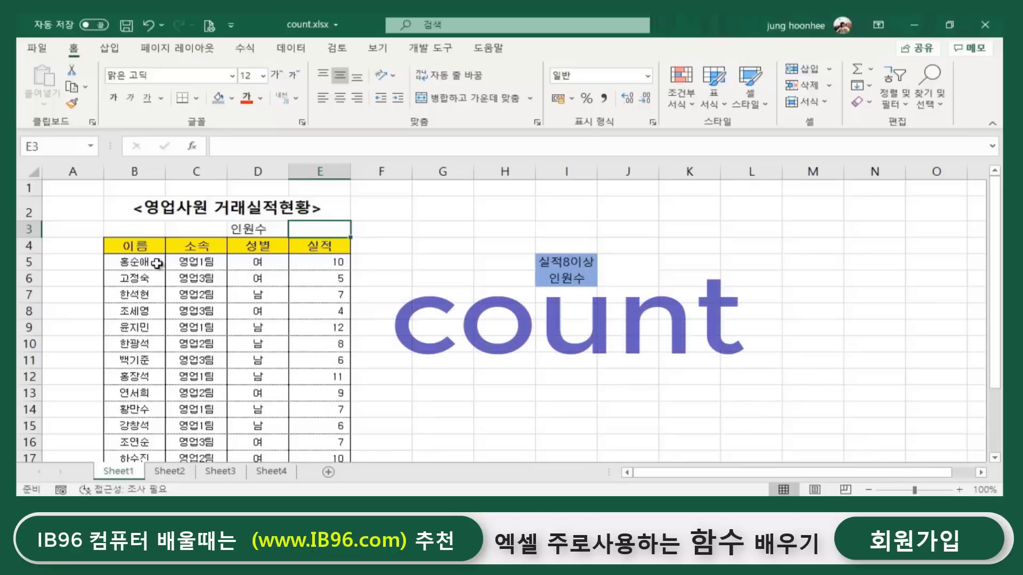
Review several 이름 entries and, with E3 selected, look up 숫자 개수 among the AutoSum functions without applying it.
click(127, 263)
click(121, 277)
click(121, 327)
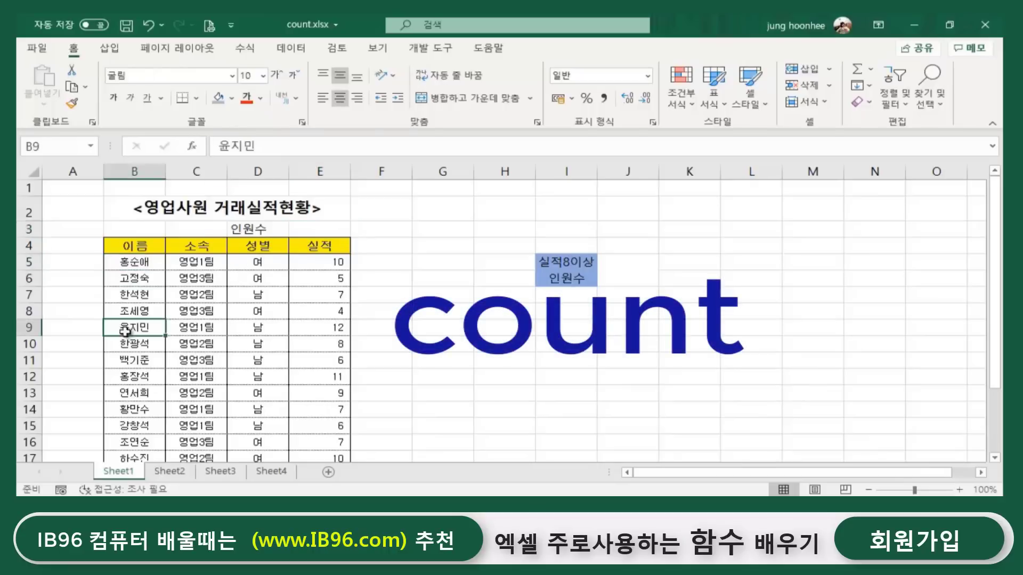
click(128, 393)
click(331, 231)
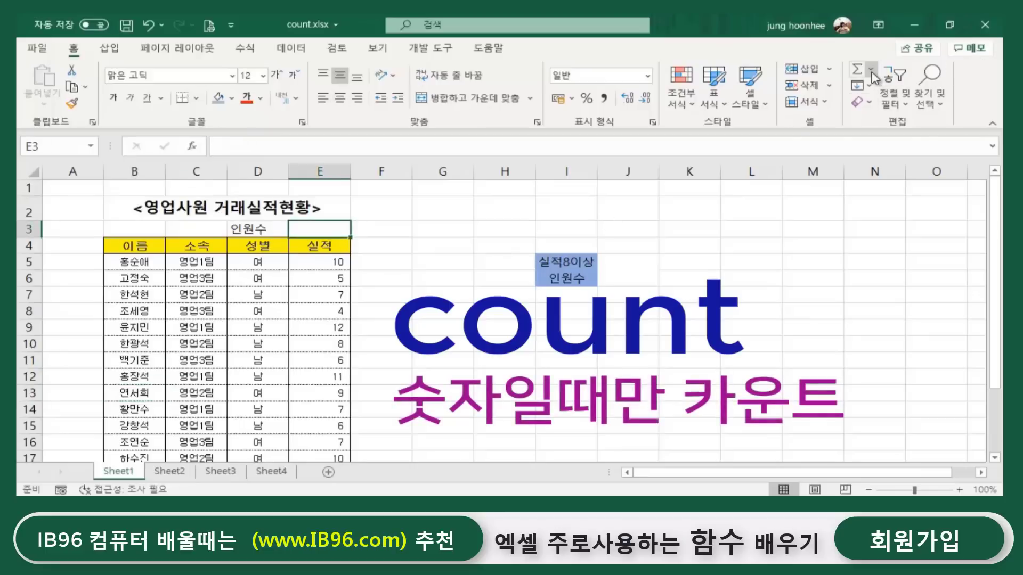
click(871, 76)
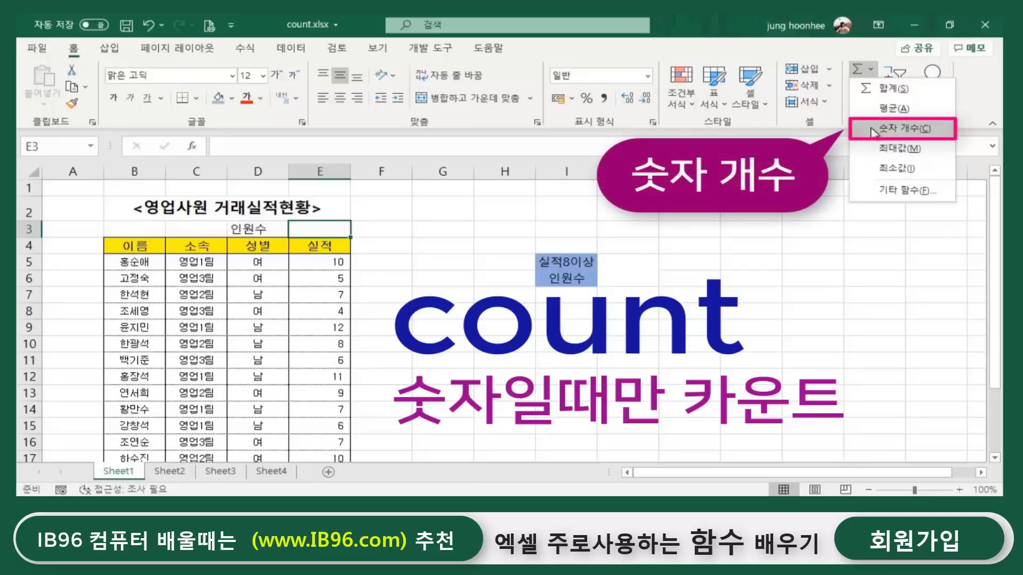
click(328, 226)
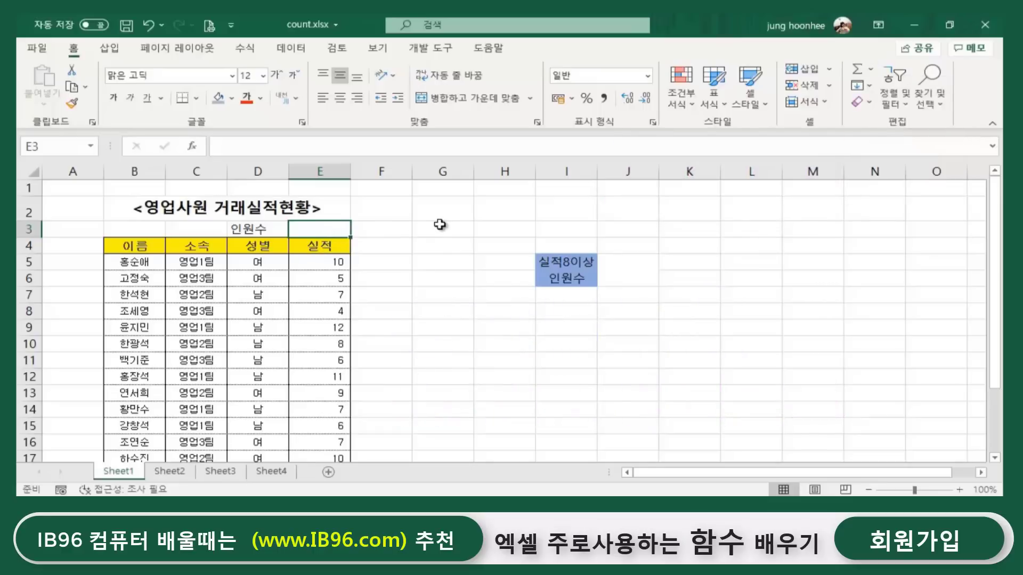
Enter a COUNT formula in E3 with the 이름 range B5:B22 as its argument.
ctrl+scroll(468, 328, up, 3)
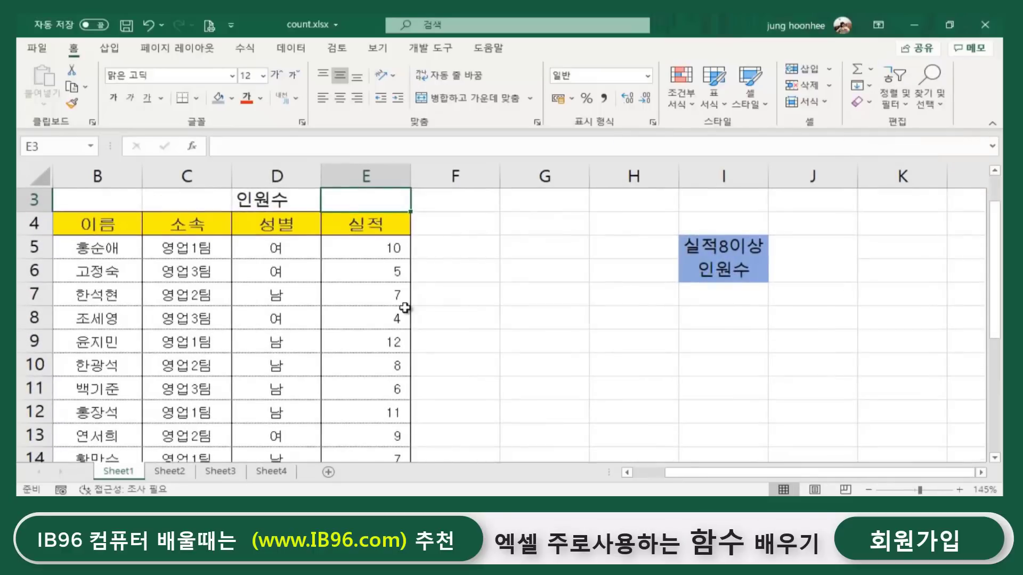
scroll(405, 308, up, 1)
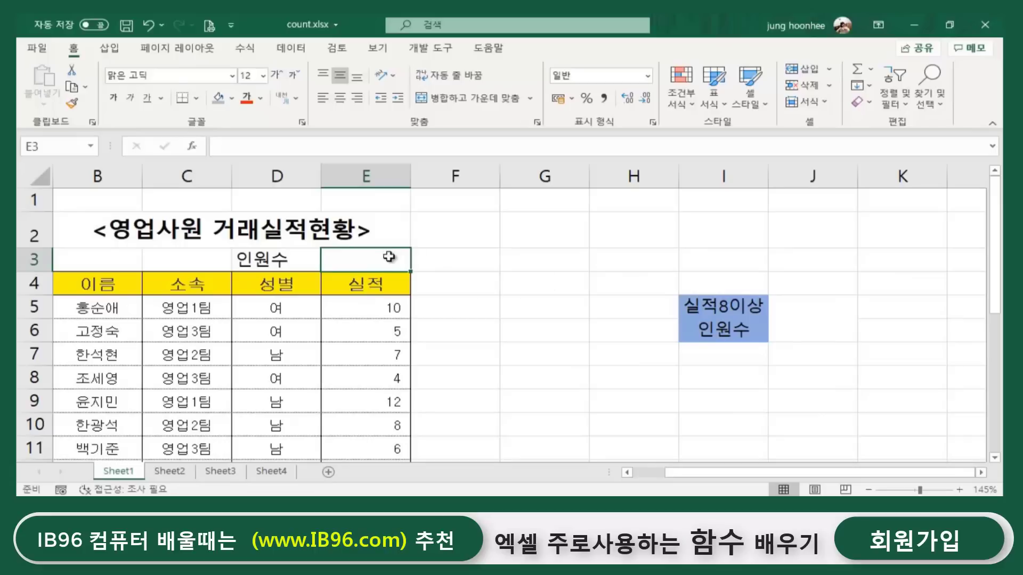
text(=)
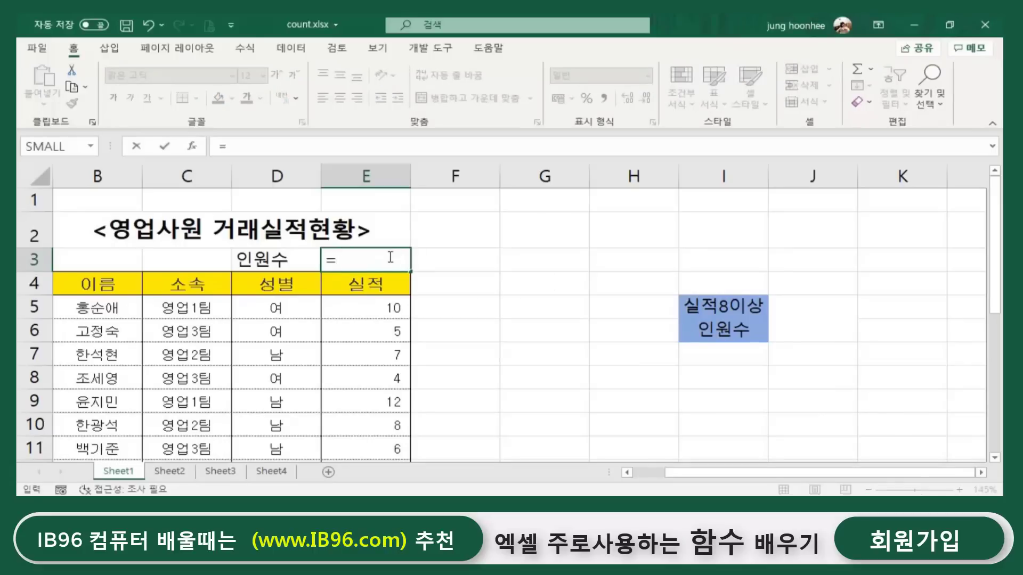
text(채)
key(BackSpace)
key(BackSpace)
text(cou)
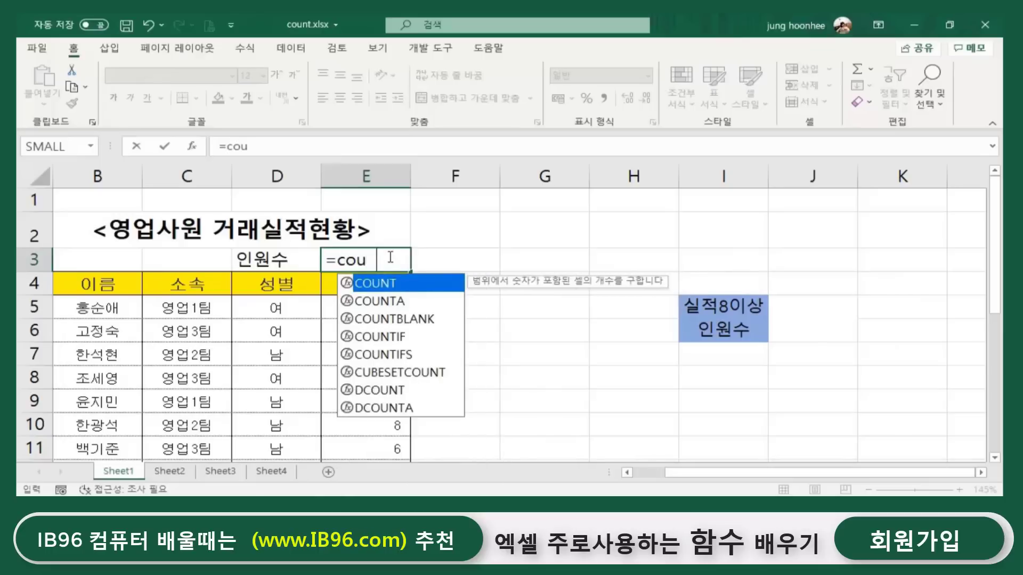
text(nt()
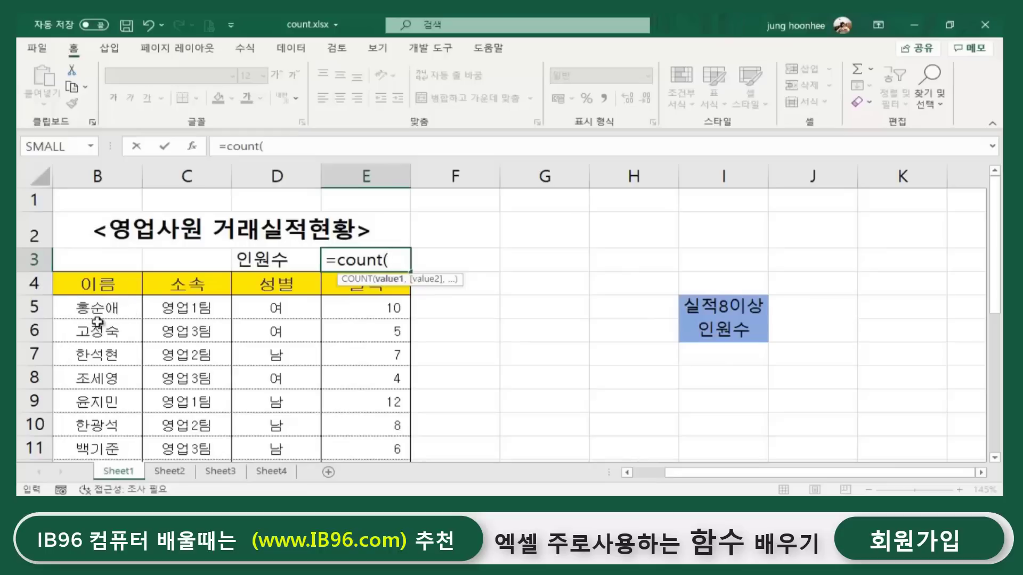
click(94, 305)
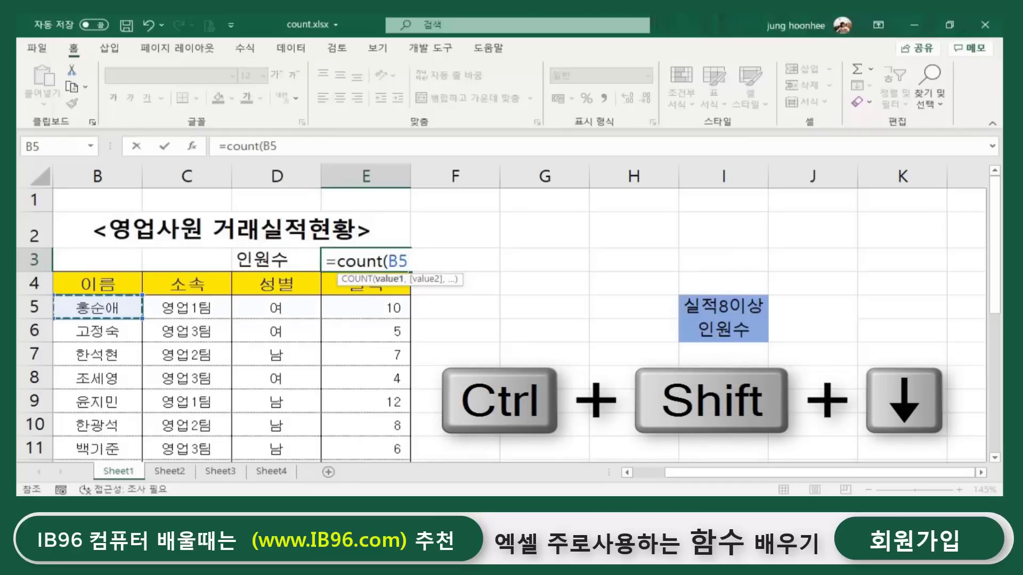
key(ctrl+shift+Down)
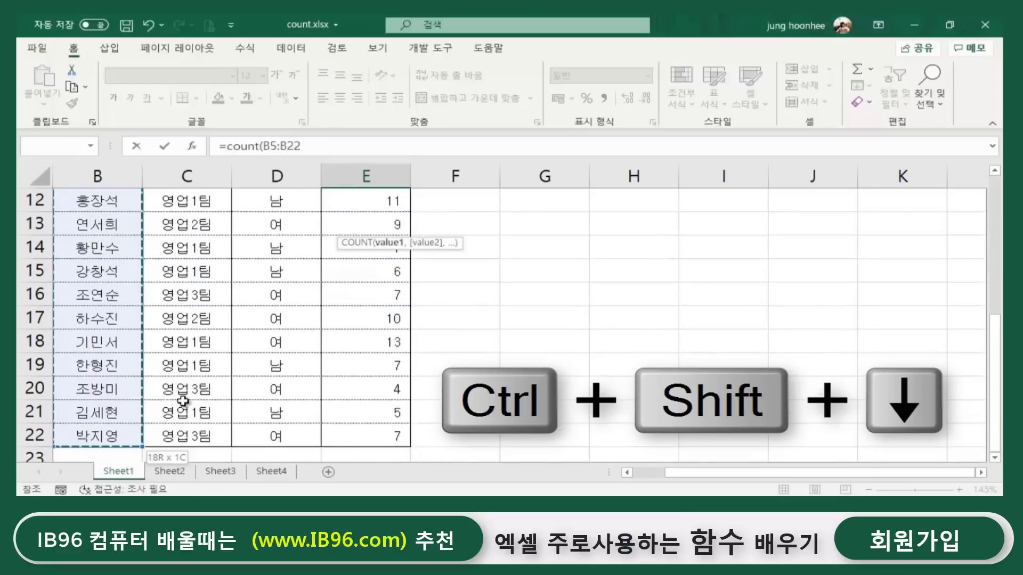
Complete the formula in E3 as =COUNT(B5:B22) to count the entries in the name column.
scroll(184, 400, up, 4)
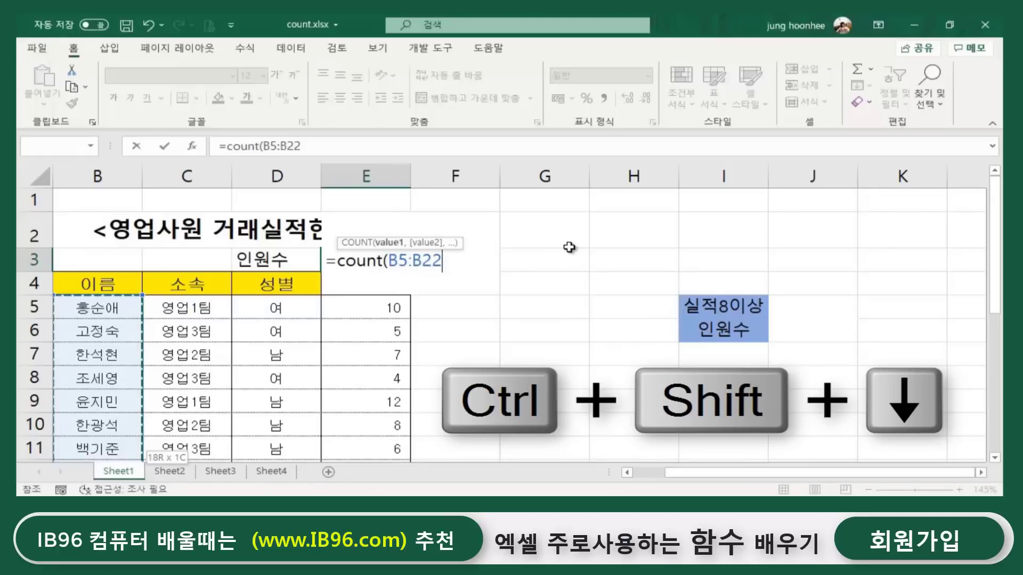
text())
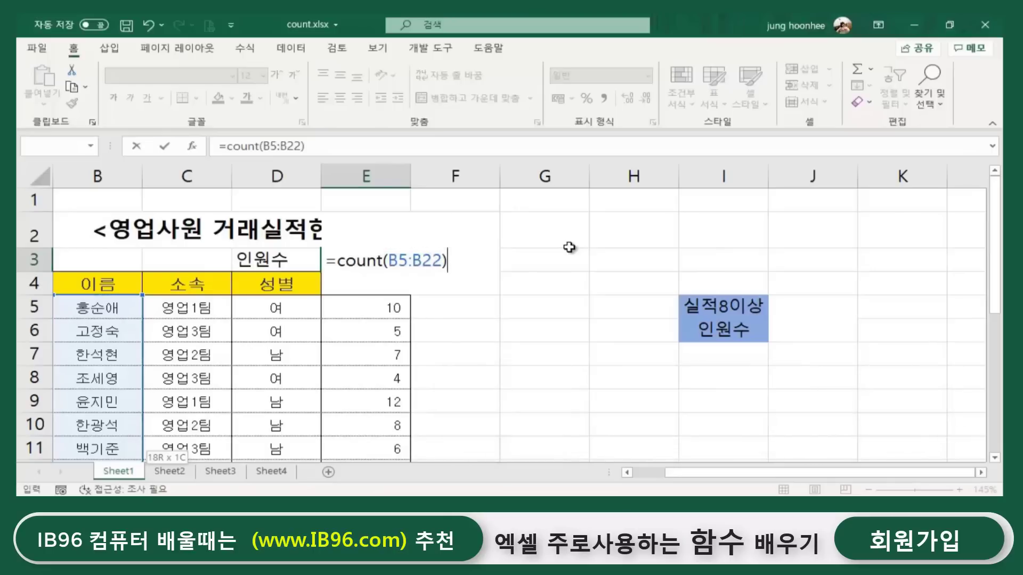
key(Return)
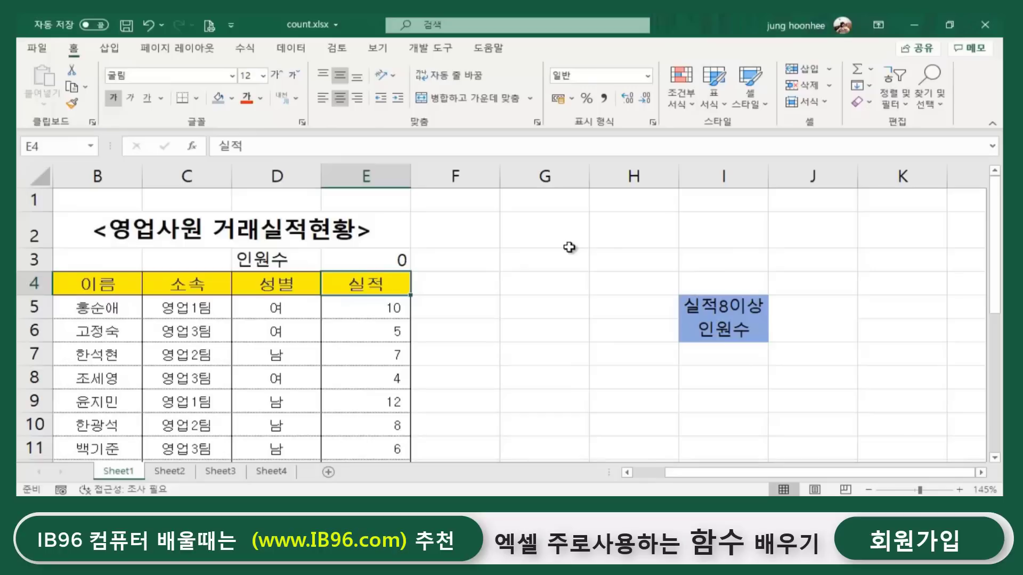
Examine the COUNT formula in E3 against the text entries in the name column, B5 to B11.
click(390, 261)
click(110, 306)
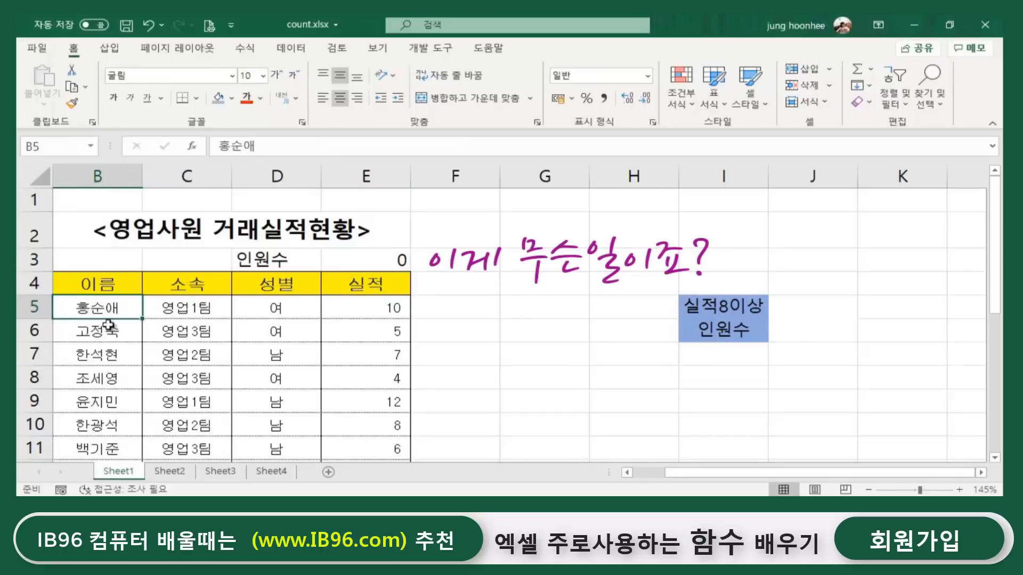
click(109, 331)
click(110, 354)
click(111, 378)
click(112, 402)
click(112, 425)
click(113, 438)
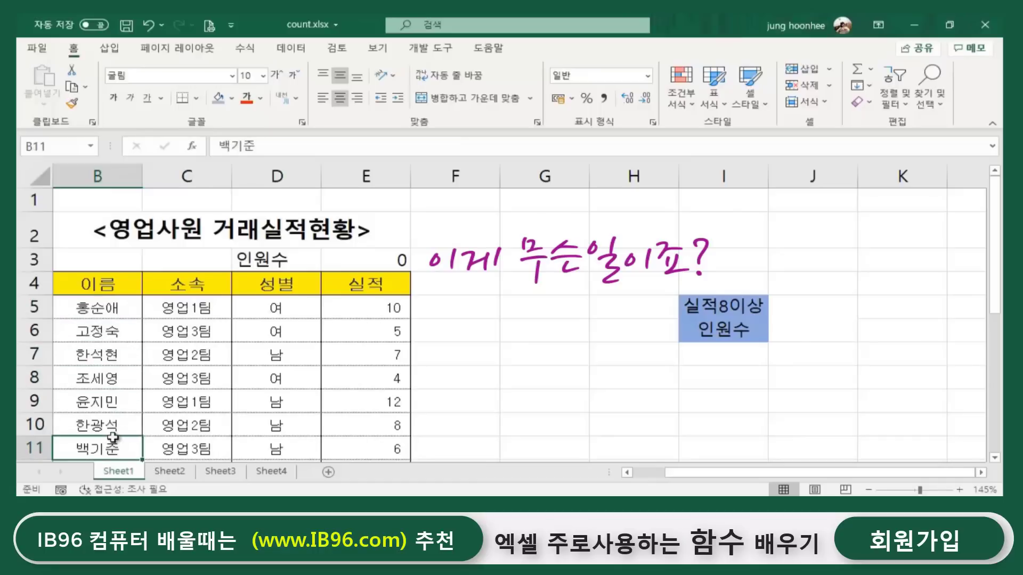
click(399, 265)
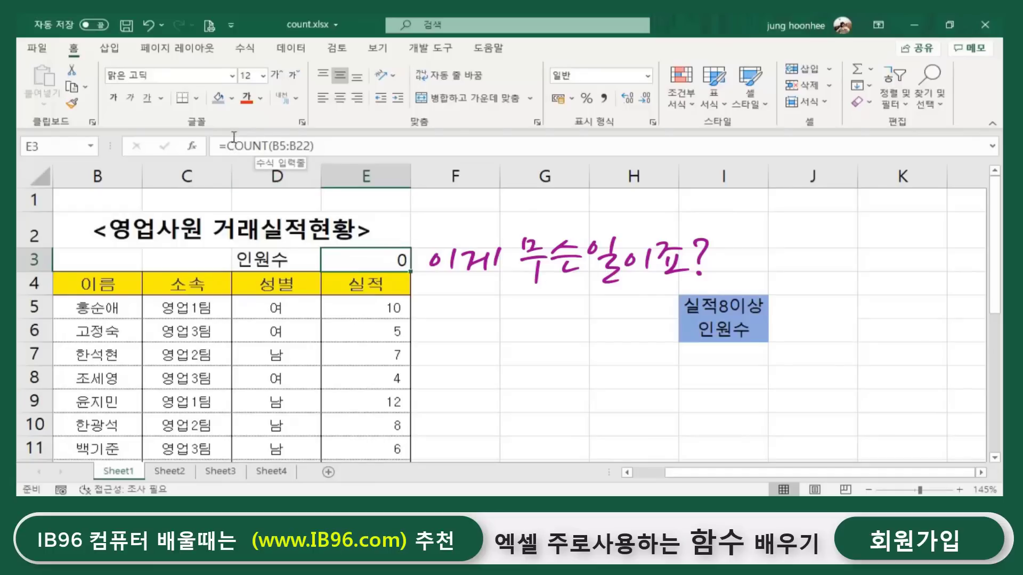
click(109, 312)
click(110, 329)
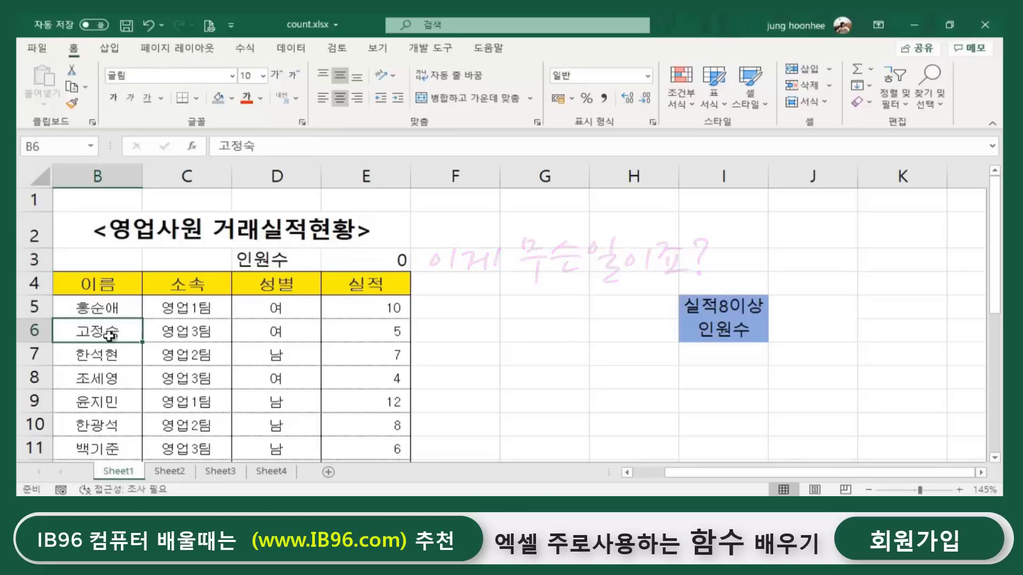
click(107, 357)
click(118, 380)
click(115, 403)
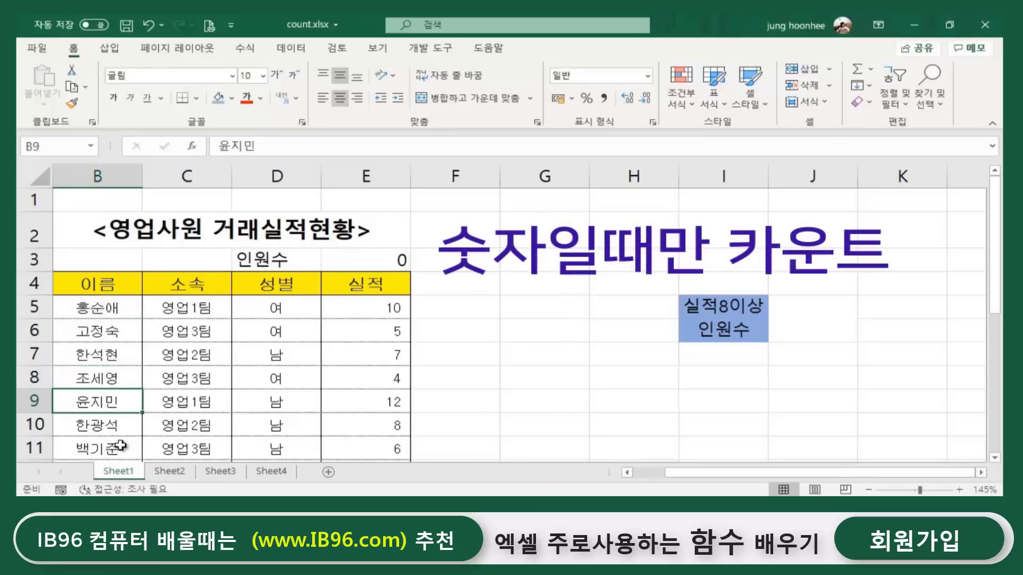
click(118, 445)
click(386, 259)
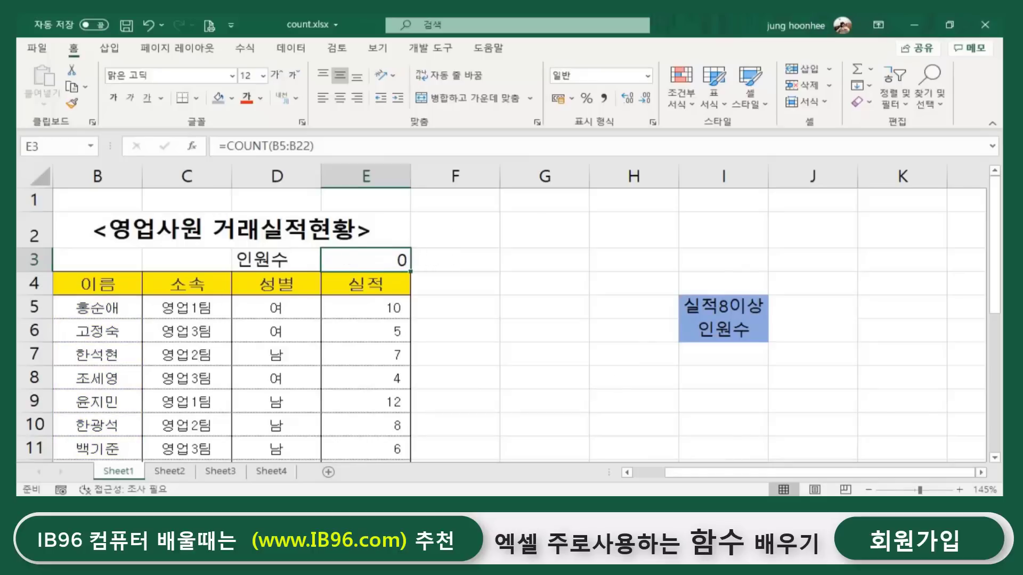
Switch to the Notepad list of count functions, highlight counta, and return to the workbook.
key(alt+Tab)
click(345, 336)
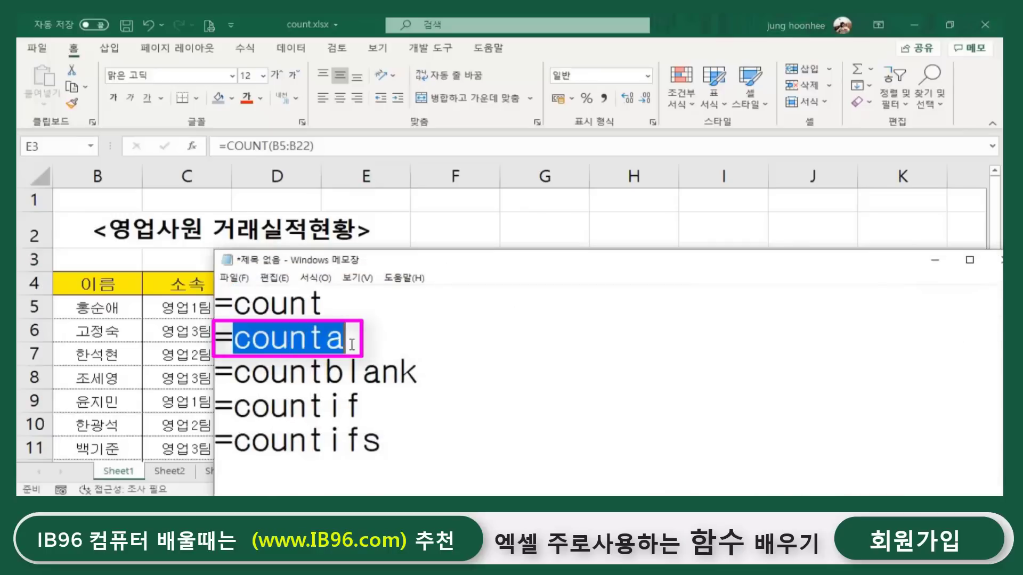
click(934, 260)
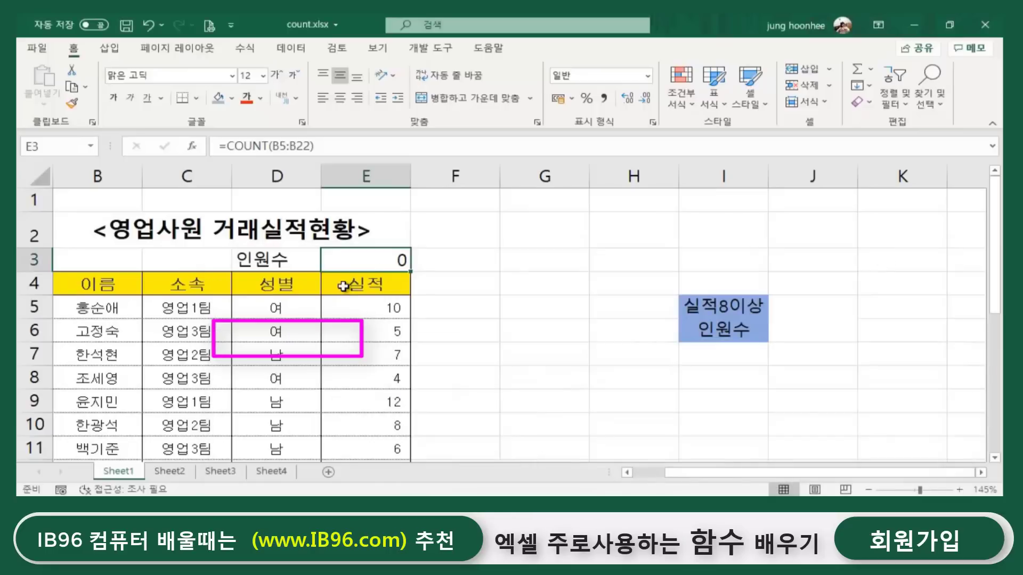
Change the function in E3 from COUNT to COUNTA, keeping the range B5:B22.
click(269, 145)
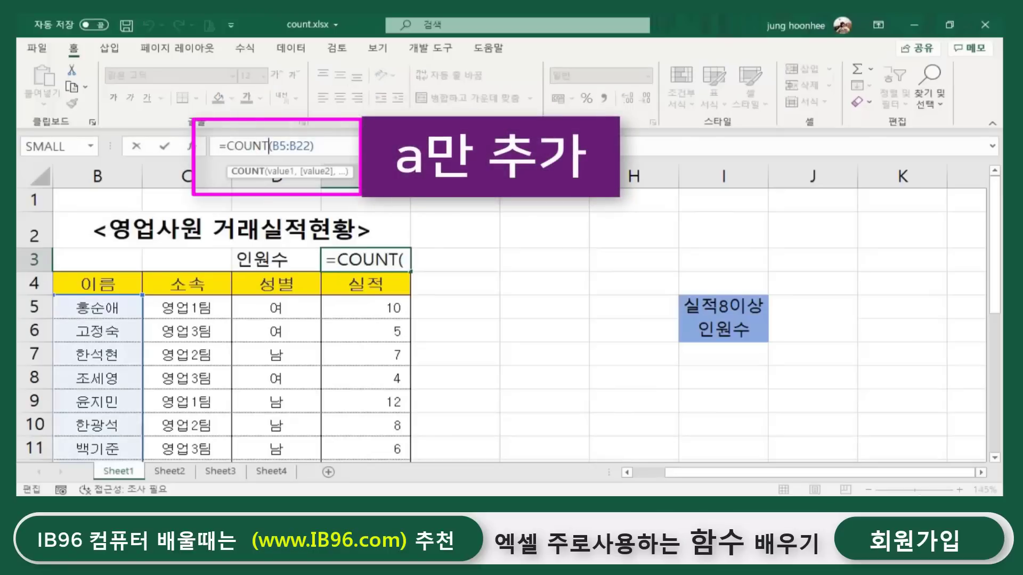
text(a)
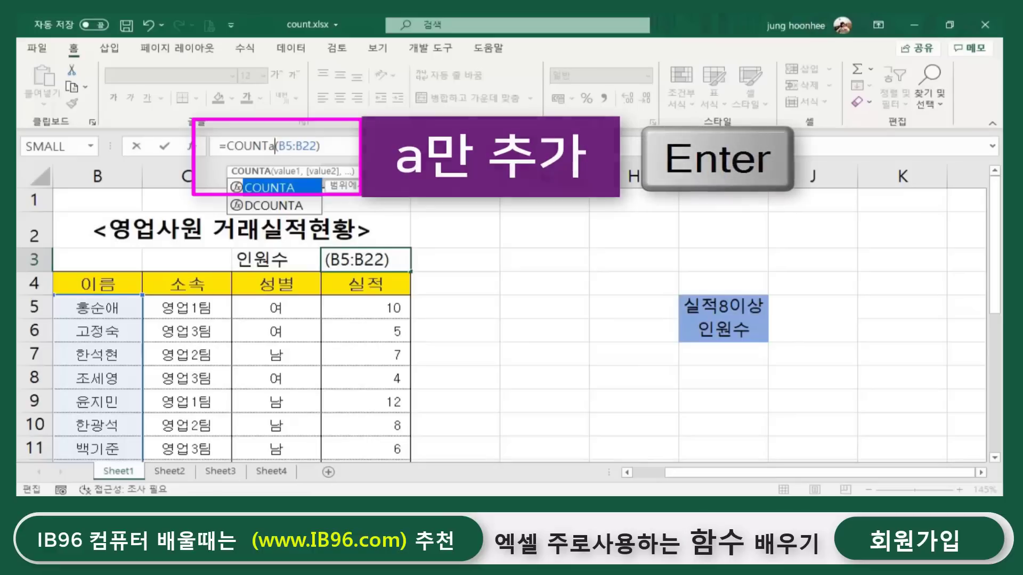
key(Return)
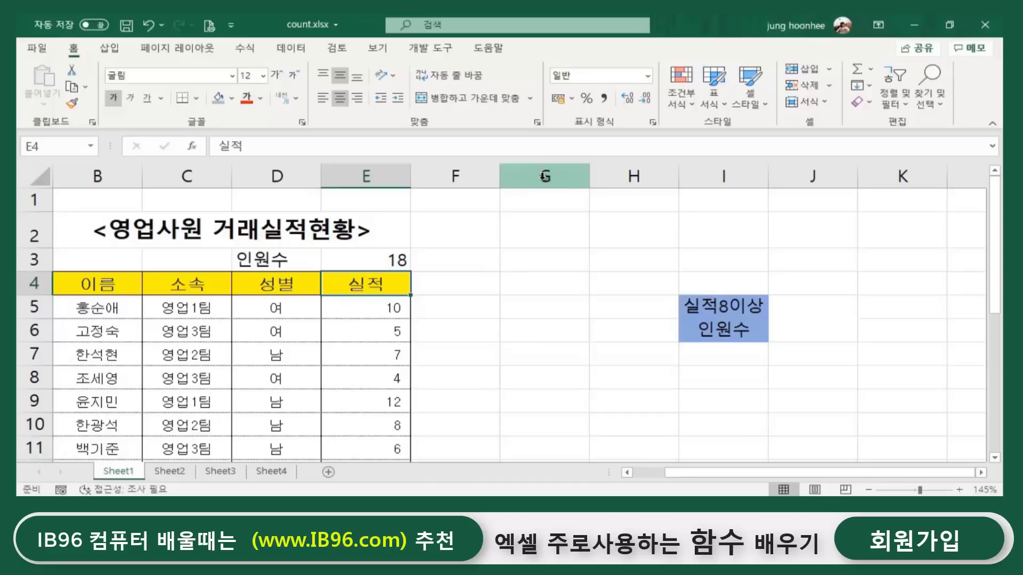
click(353, 262)
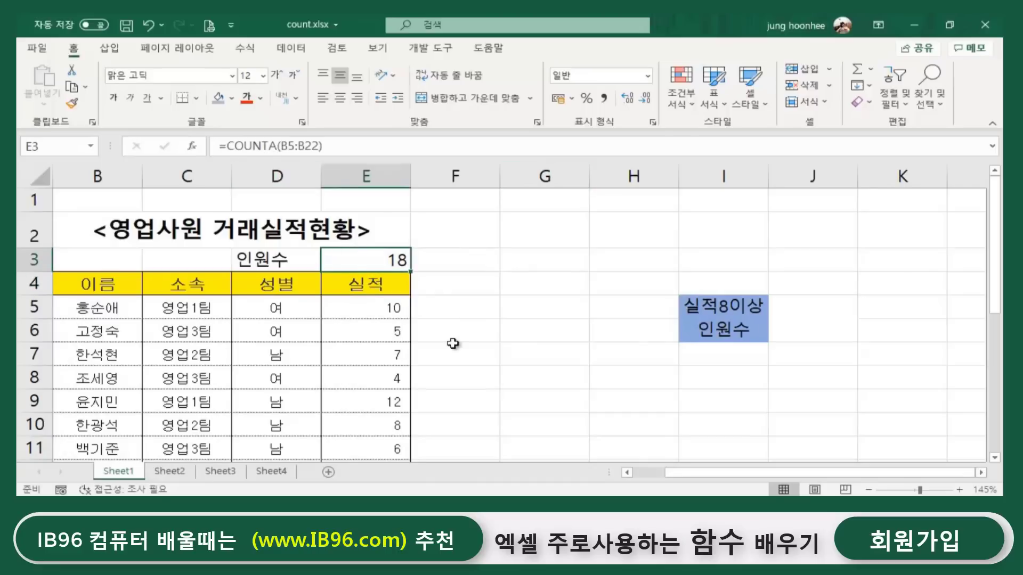
Examine the numeric entries in the 실적 column from E5 to E11.
click(381, 306)
click(373, 333)
click(372, 355)
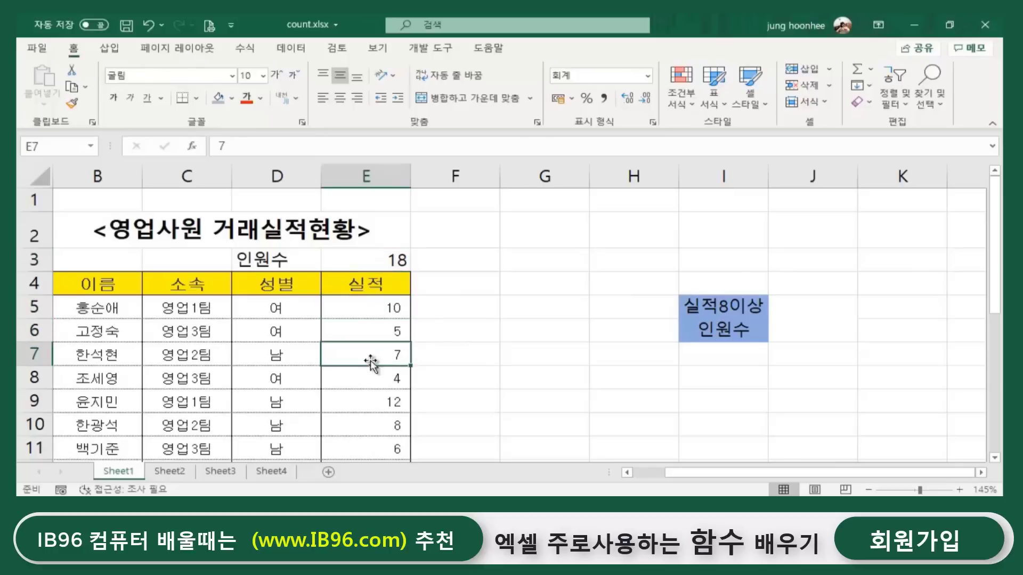
click(370, 378)
click(366, 426)
click(363, 448)
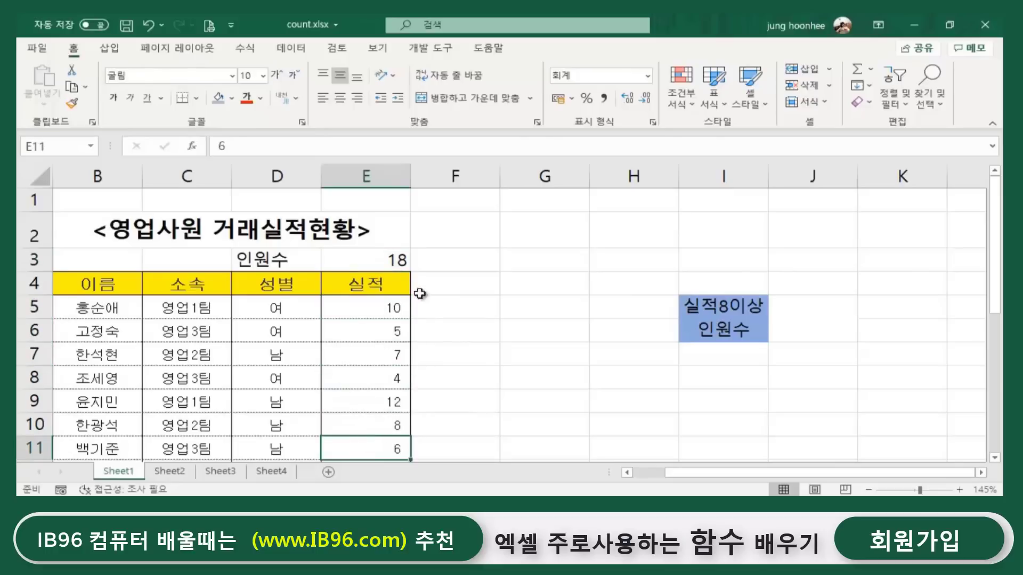
click(386, 304)
drag(386, 305, 367, 457)
click(379, 316)
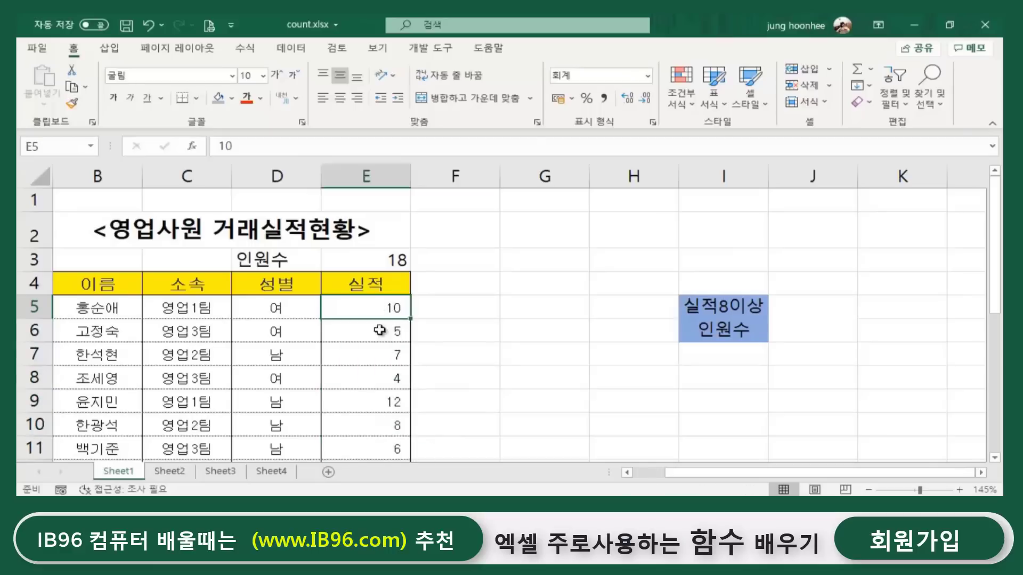
click(383, 334)
click(370, 355)
click(371, 380)
click(369, 419)
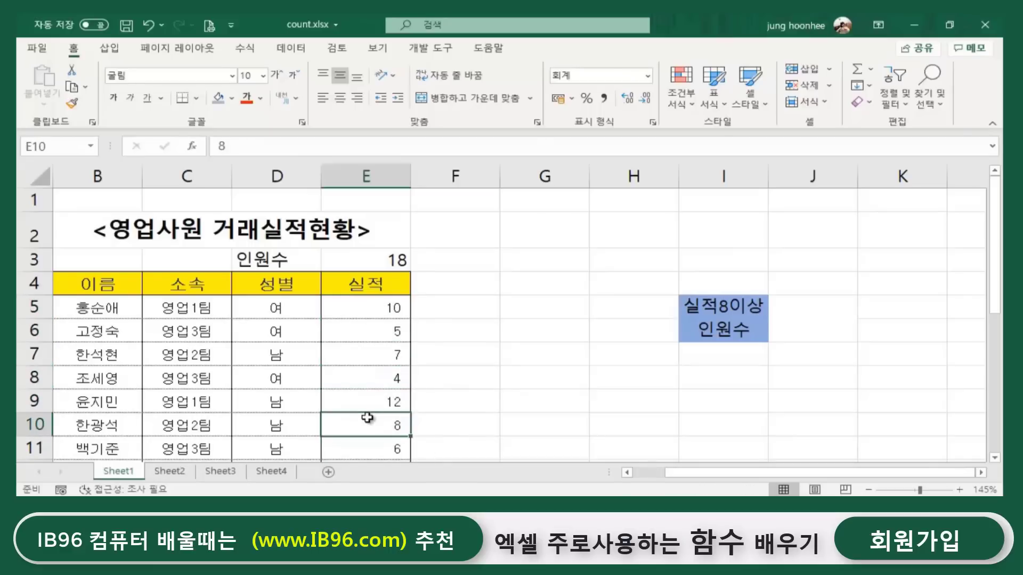
click(457, 262)
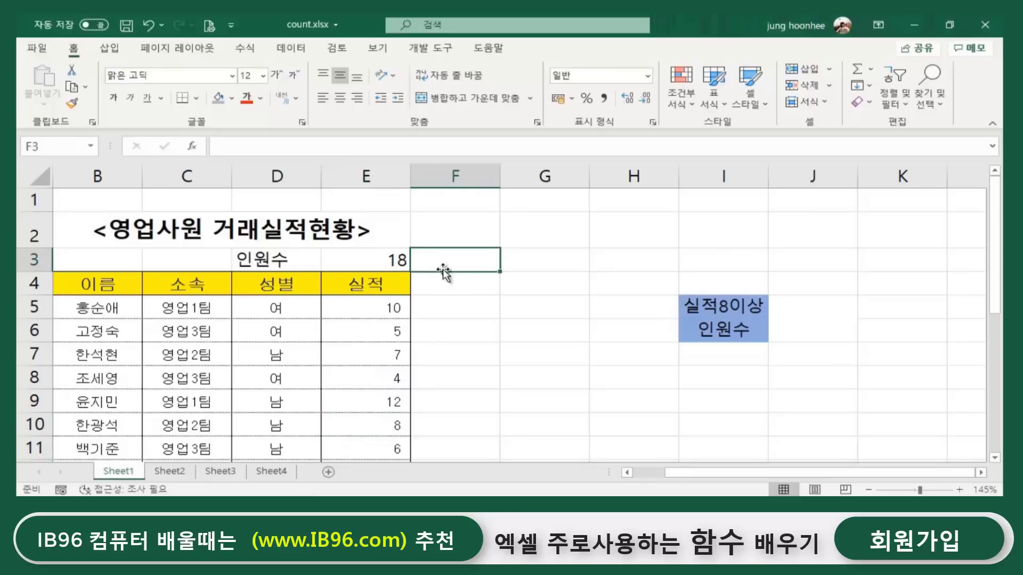
Compare the COUNTA formula in E3 with the numeric range E5:E11 and the text range B5:B11.
click(400, 259)
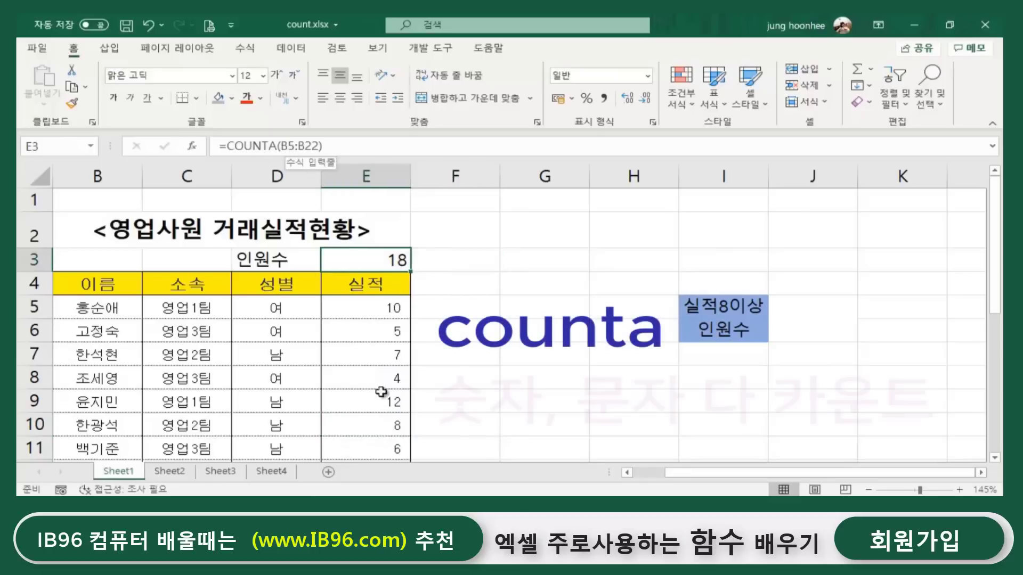
drag(376, 301, 391, 449)
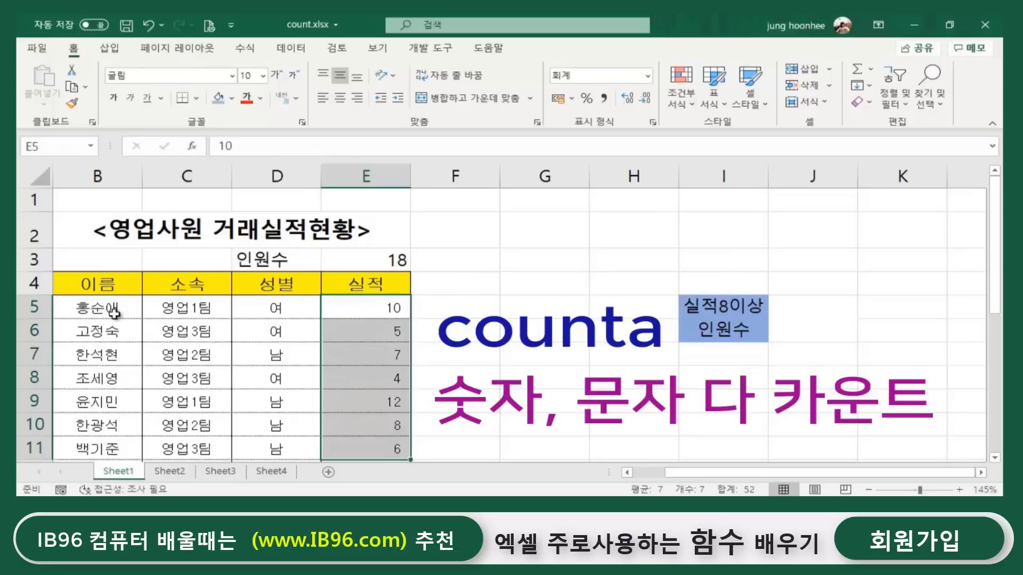
drag(109, 313, 97, 450)
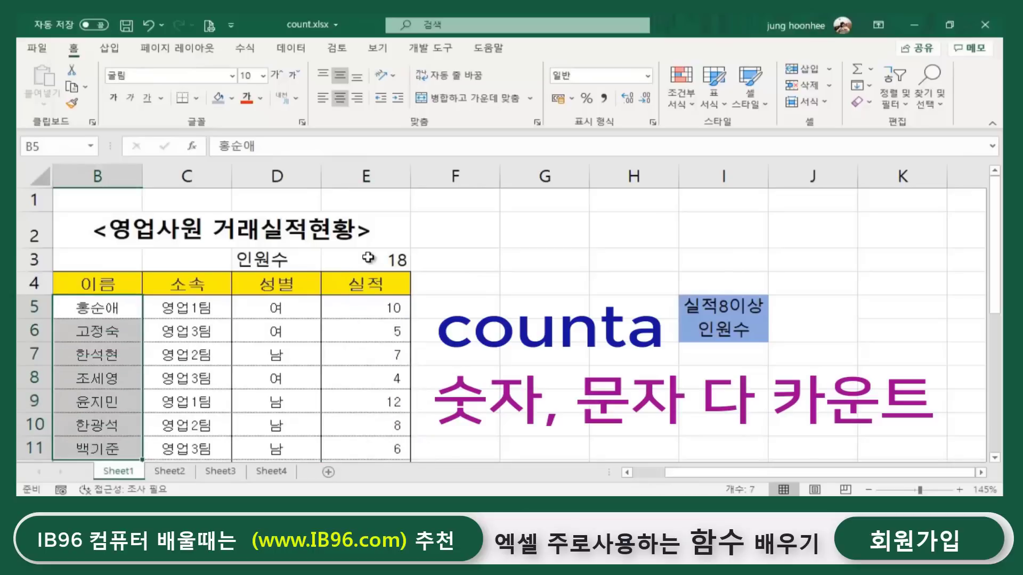
click(342, 259)
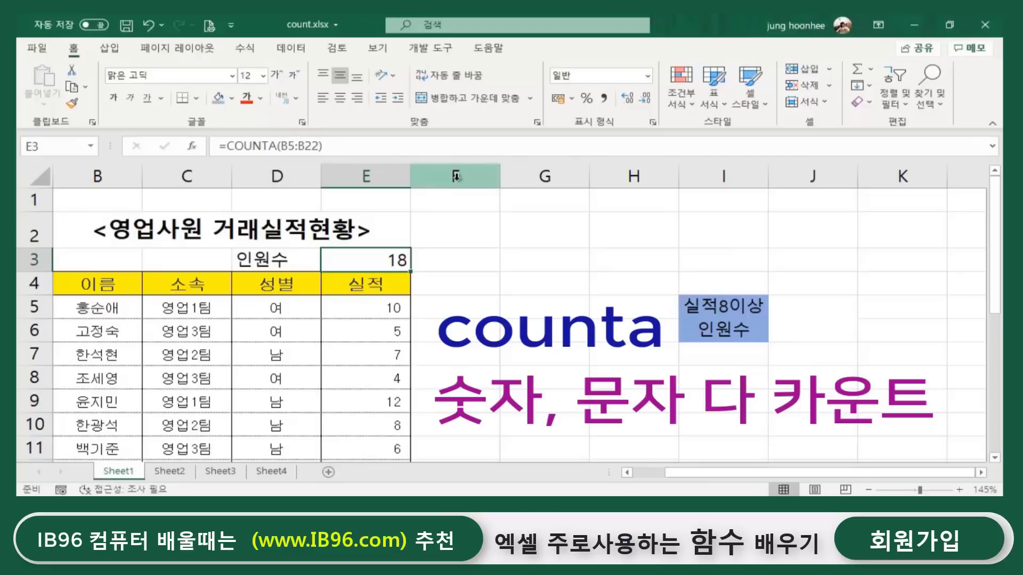
Clear the COUNTA formula in E3 and leave only an equals sign, removing any stray reference.
click(228, 146)
drag(228, 146, 322, 146)
click(553, 329)
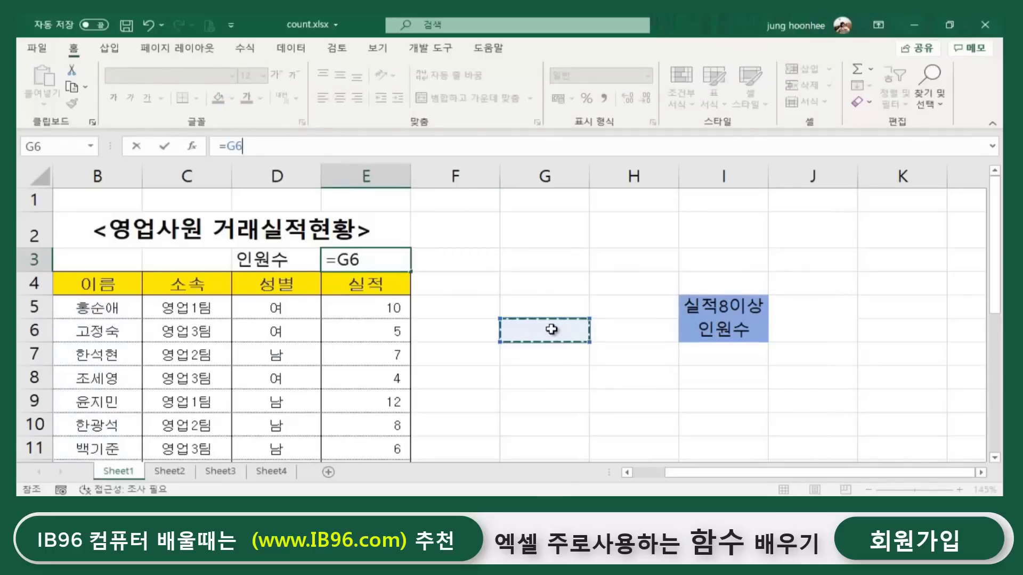
text(``)
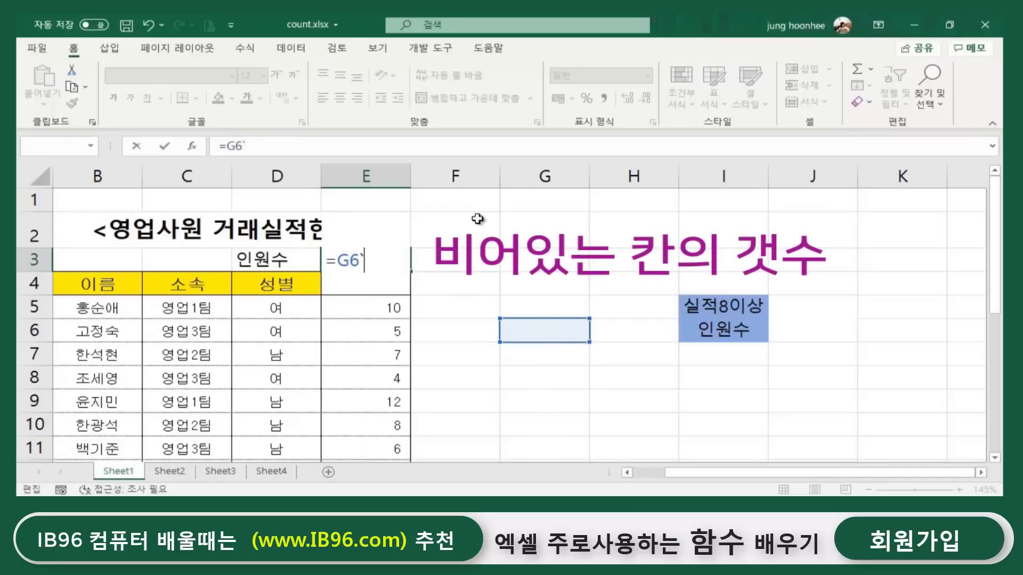
key(BackSpace)
key(BackSpace)
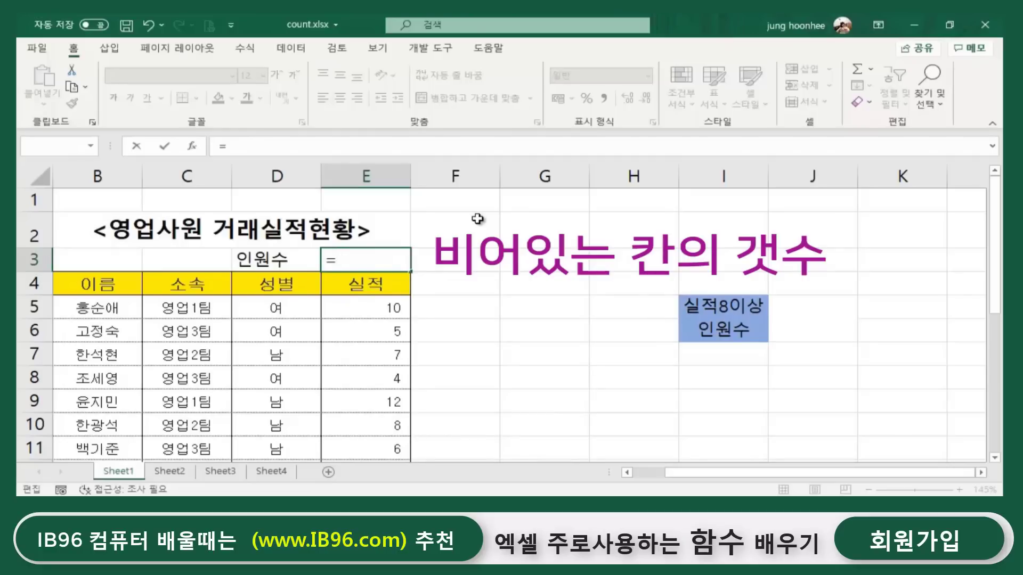
Complete the formula in E3 as =COUNTBLANK(E5:E22) to count the empty cells in the 실적 column.
text(coun)
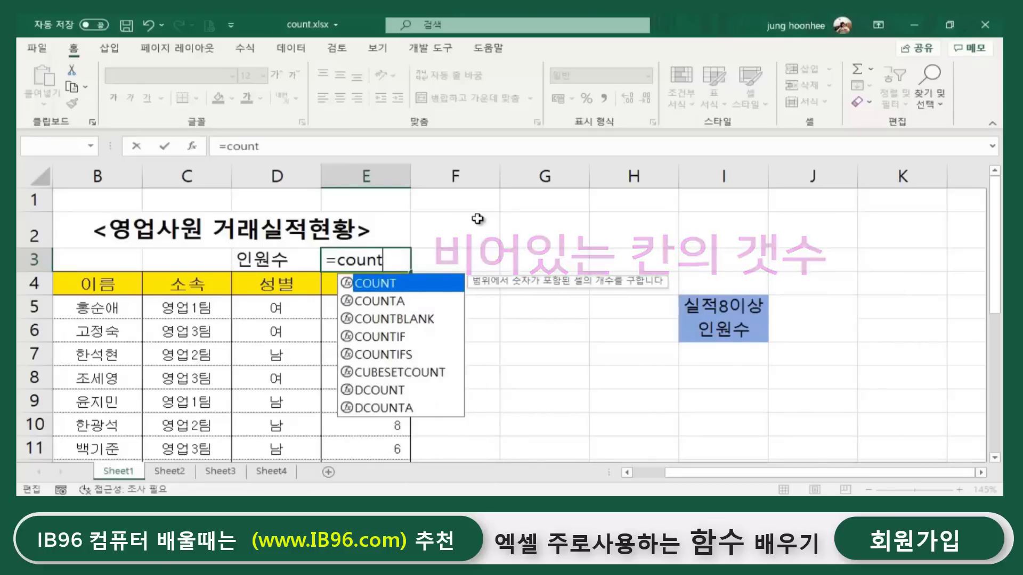
text(t)
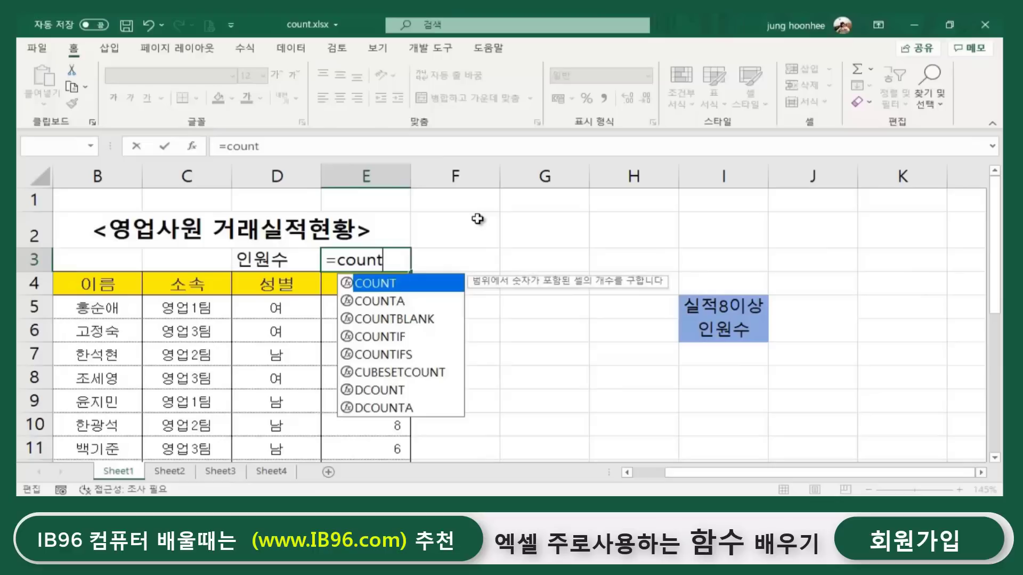
text(blank)
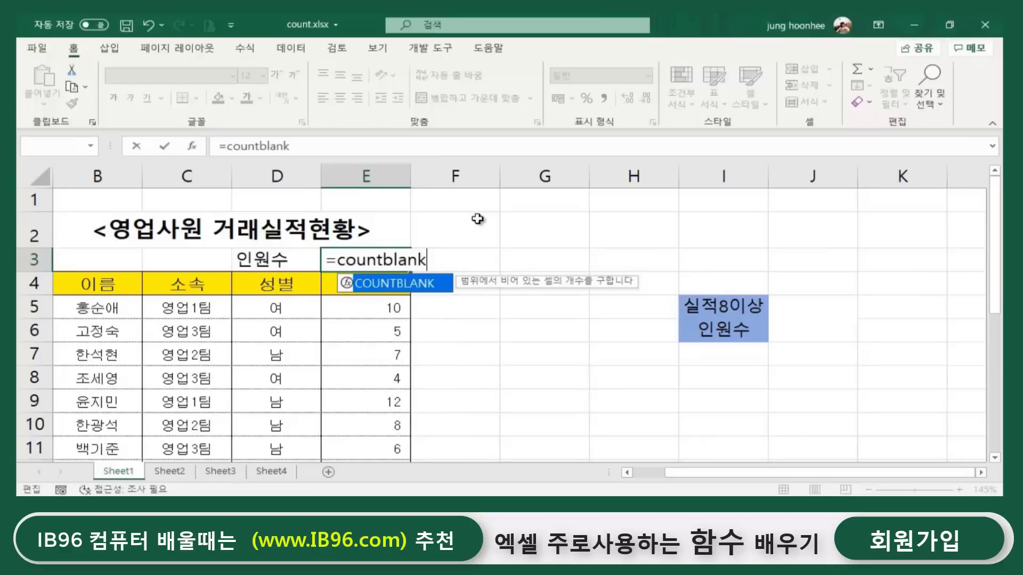
text(()
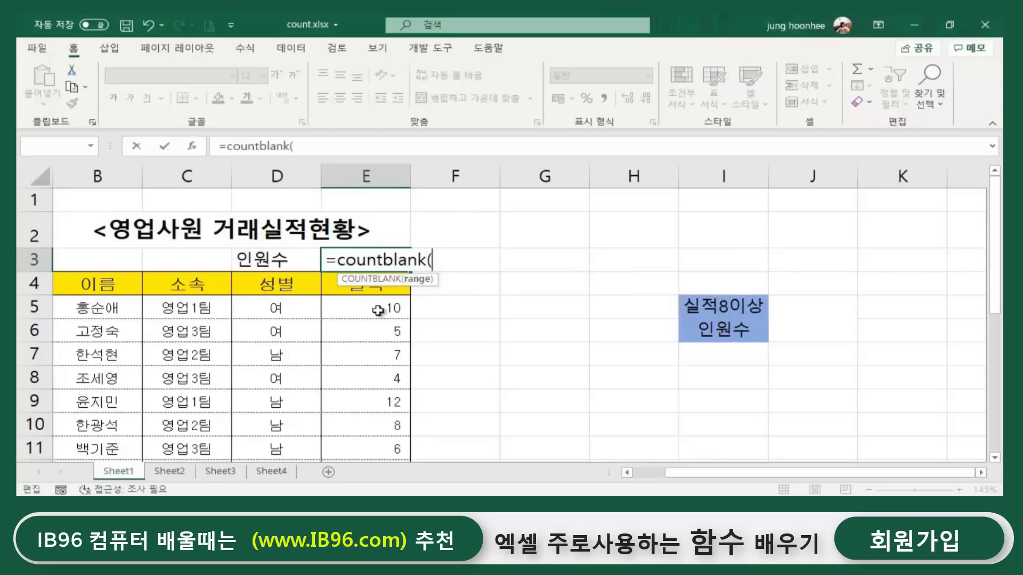
drag(377, 308, 373, 414)
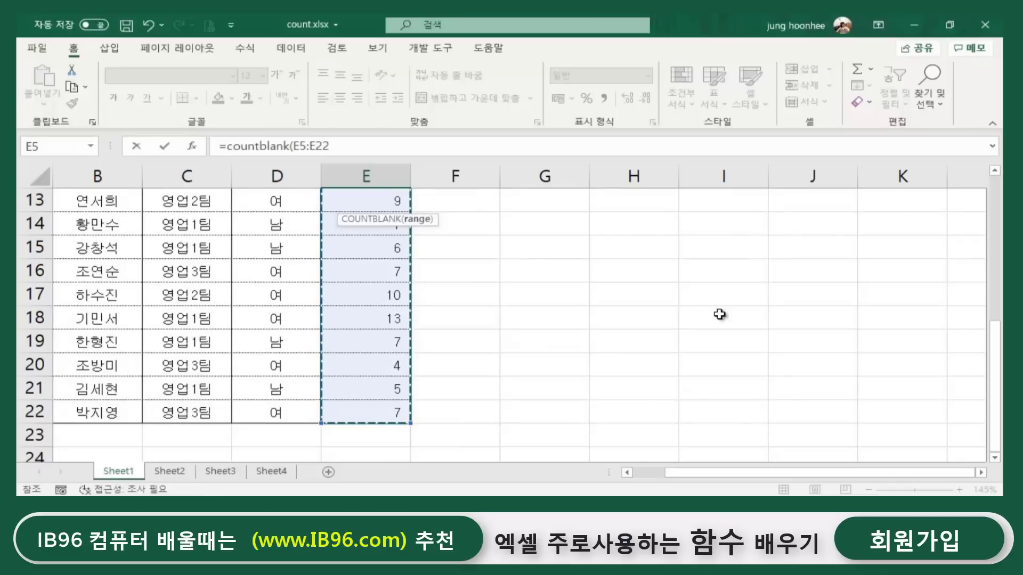
text())
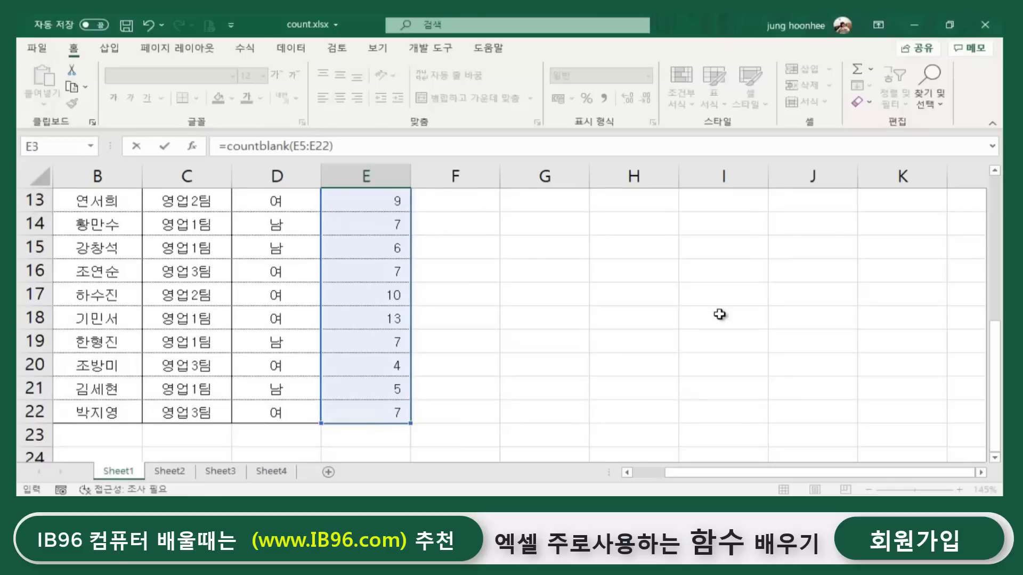
key(Return)
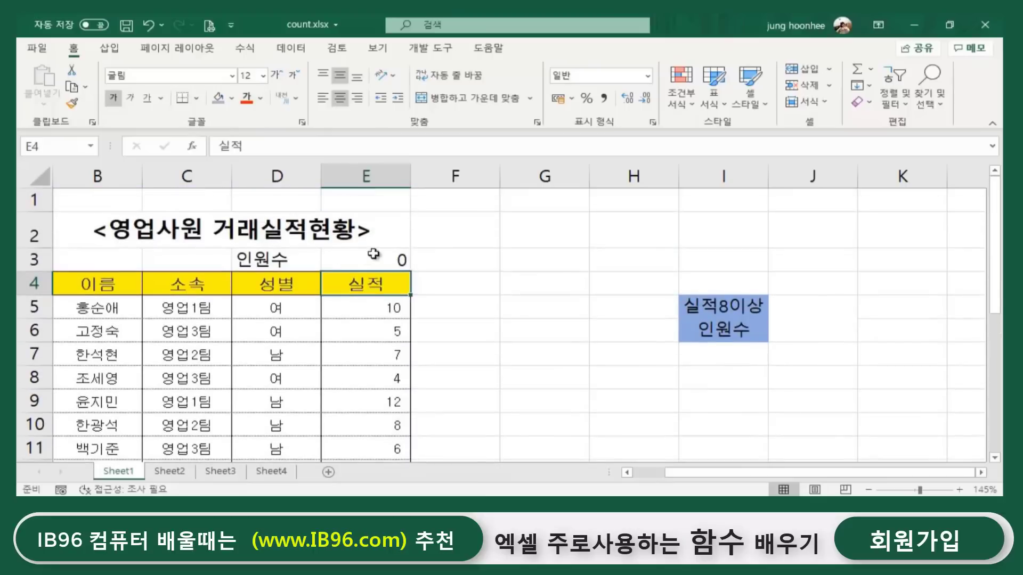
click(373, 255)
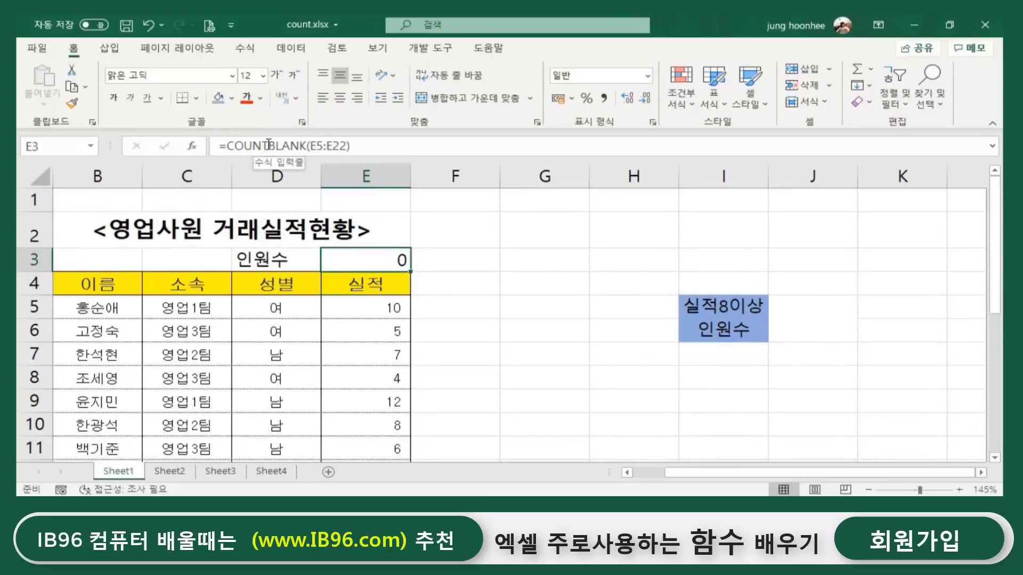
Review the COUNTBLANK formula in E3 and the 실적 entries in the E5:E22 range it refers to.
drag(268, 144, 300, 144)
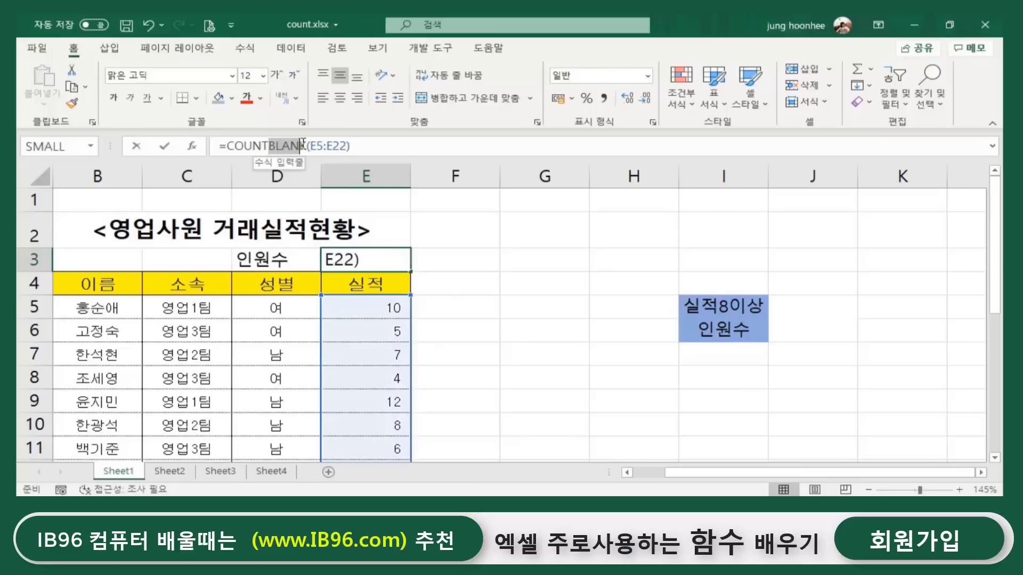
click(246, 144)
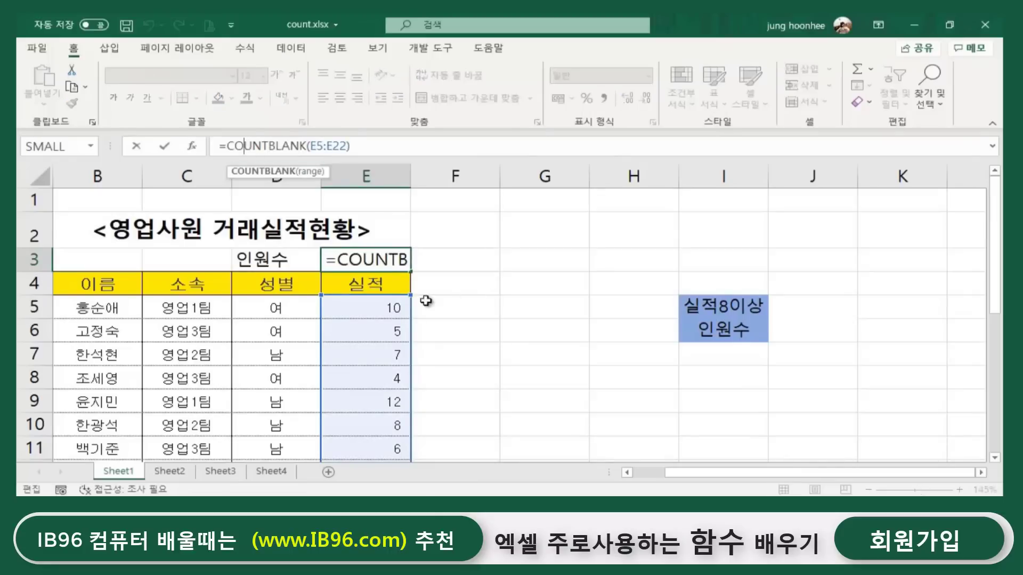
key(ctrl+Return)
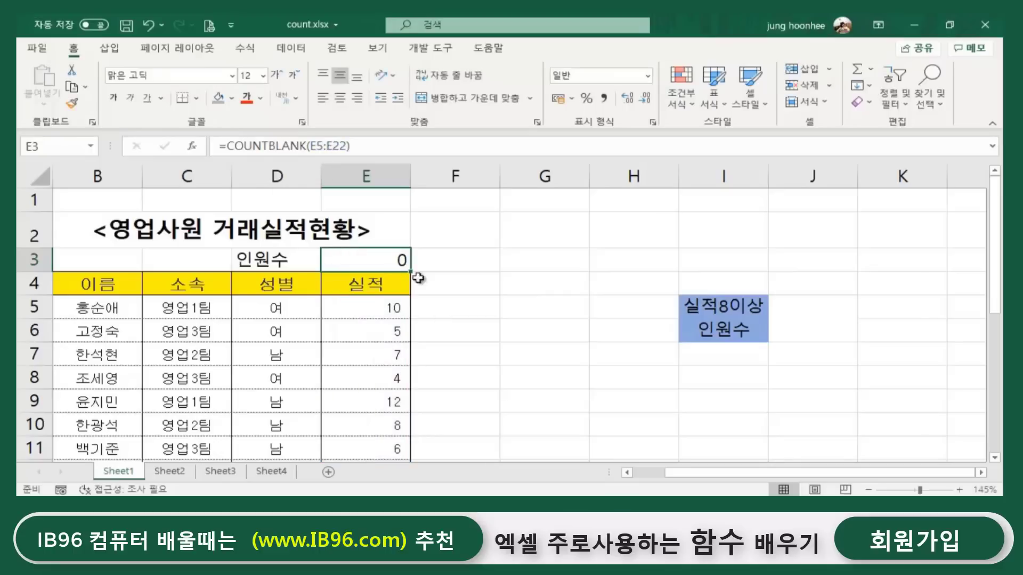
click(376, 303)
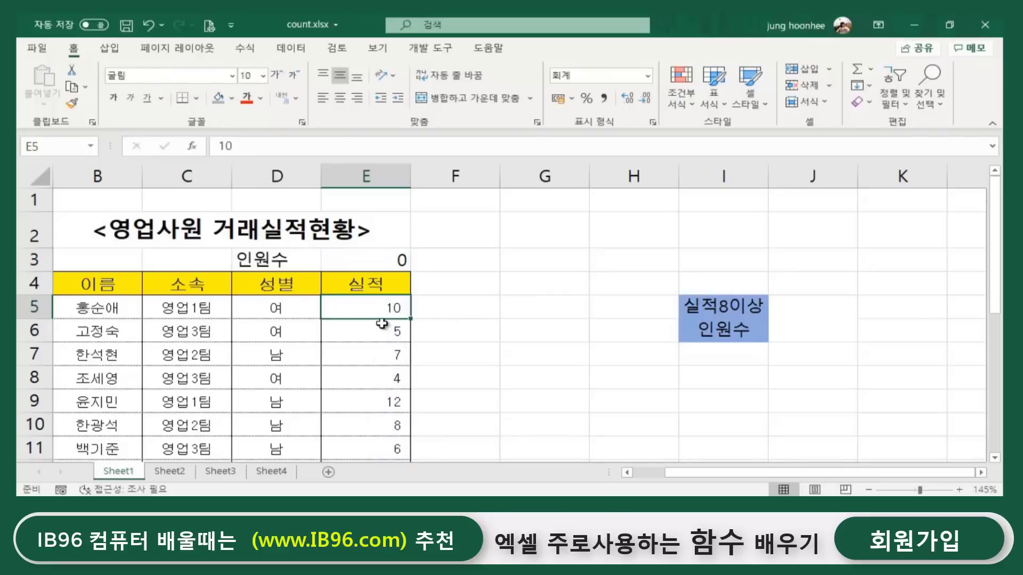
key(ctrl+Down)
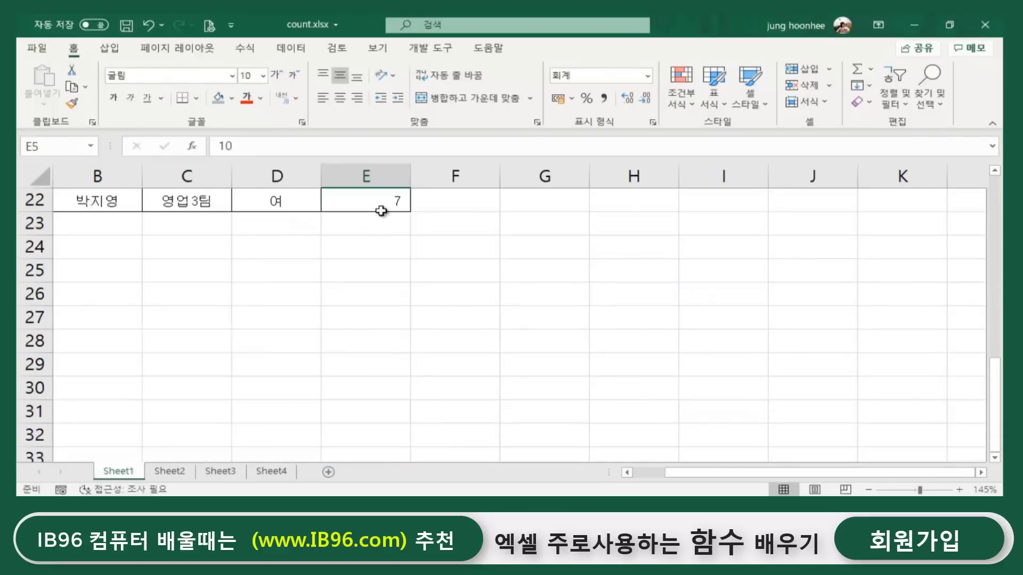
scroll(423, 370, up, 7)
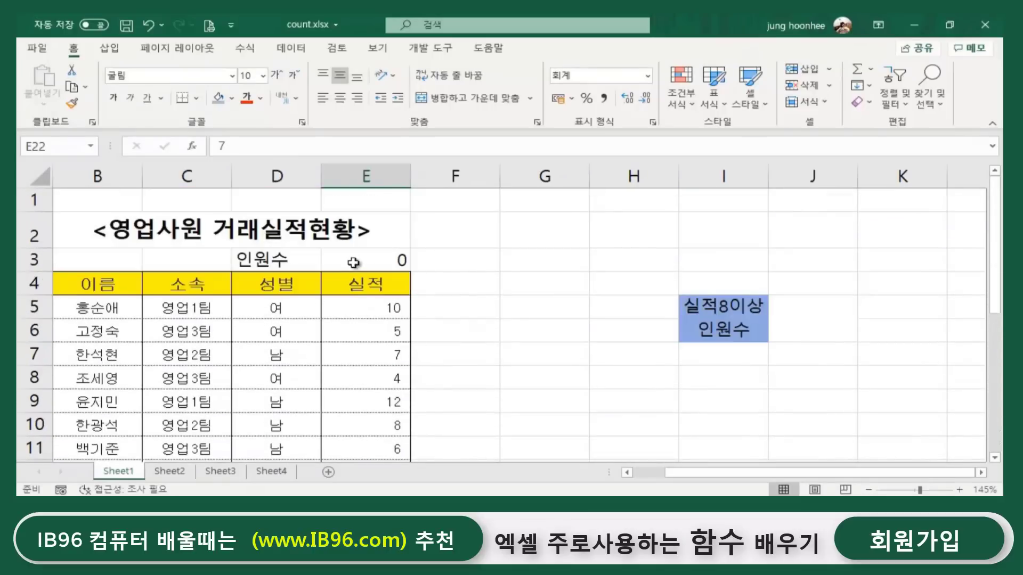
click(372, 257)
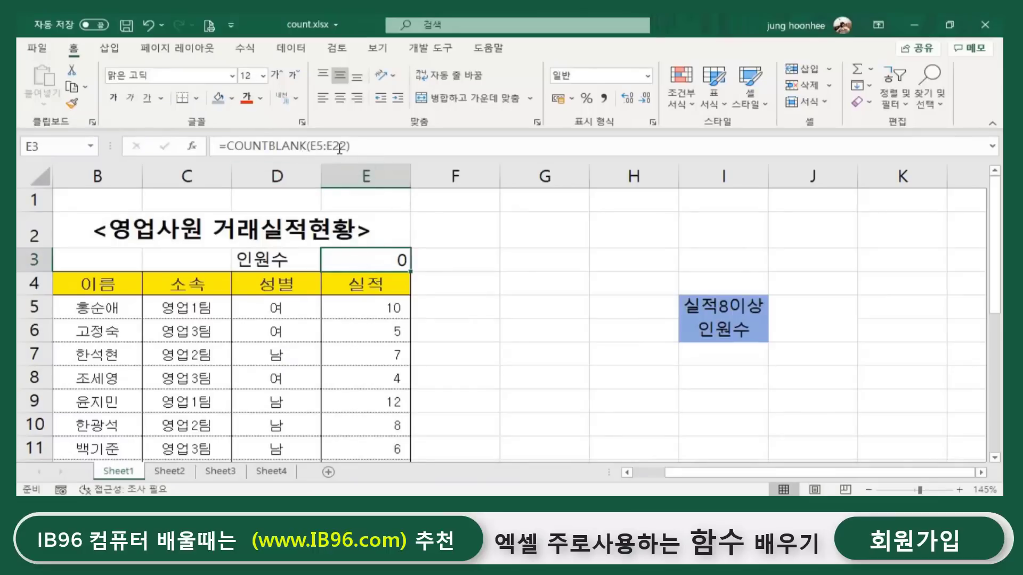
click(514, 319)
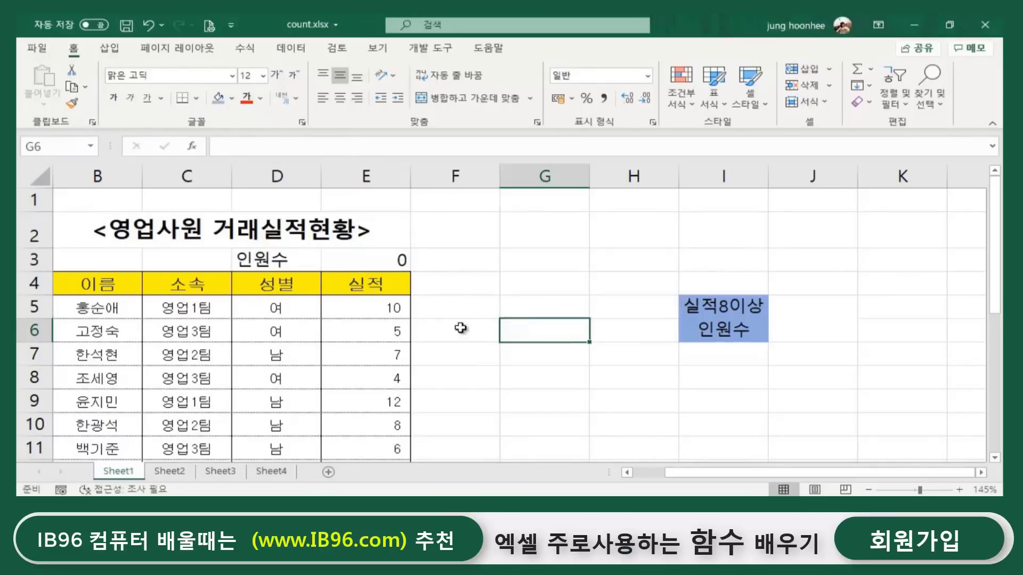
click(361, 257)
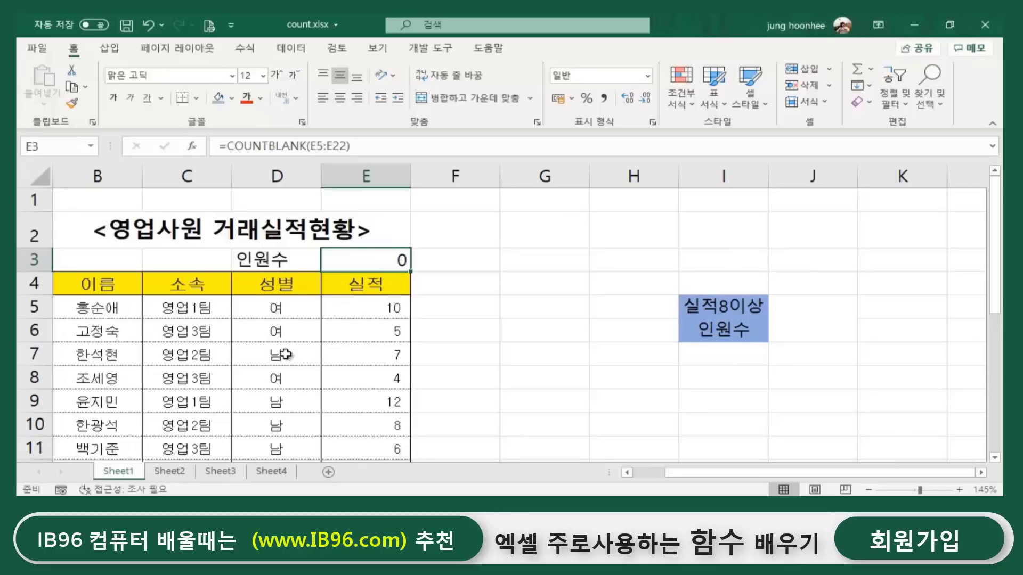
Clear the 실적 values in E7 and E15 to create empty cells for the COUNTBLANK formula.
click(372, 354)
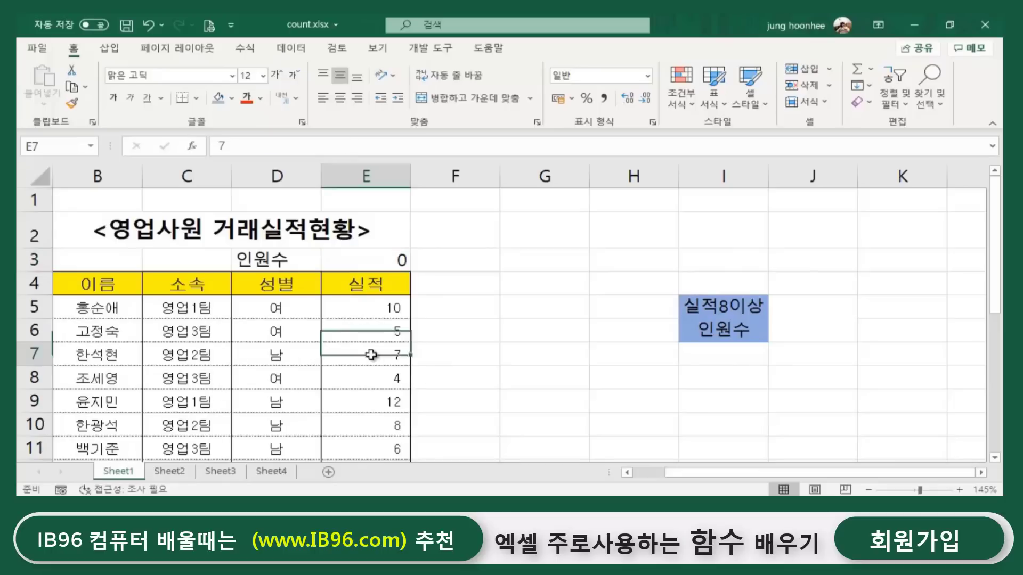
key(Delete)
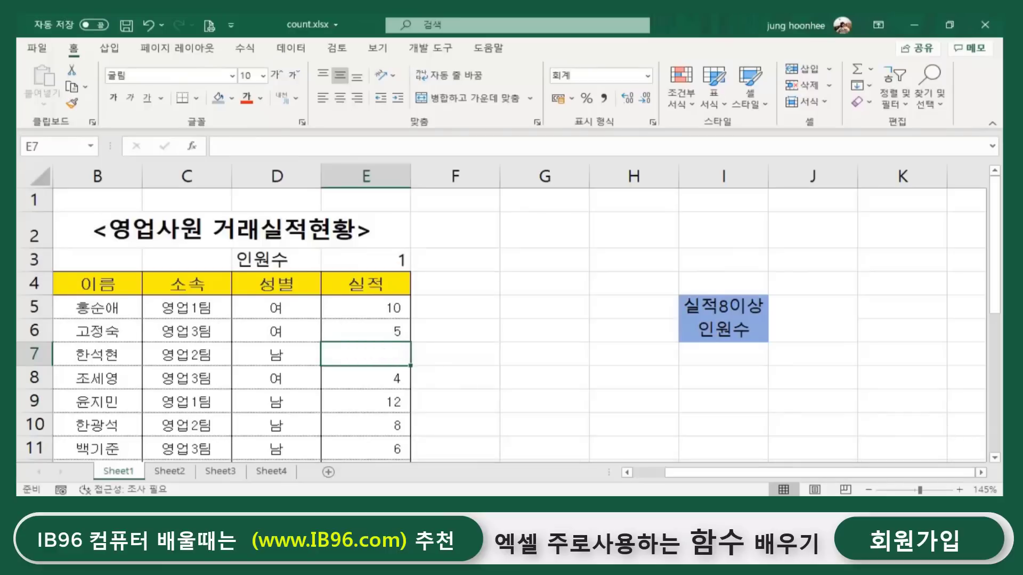
key(Down)
click(349, 261)
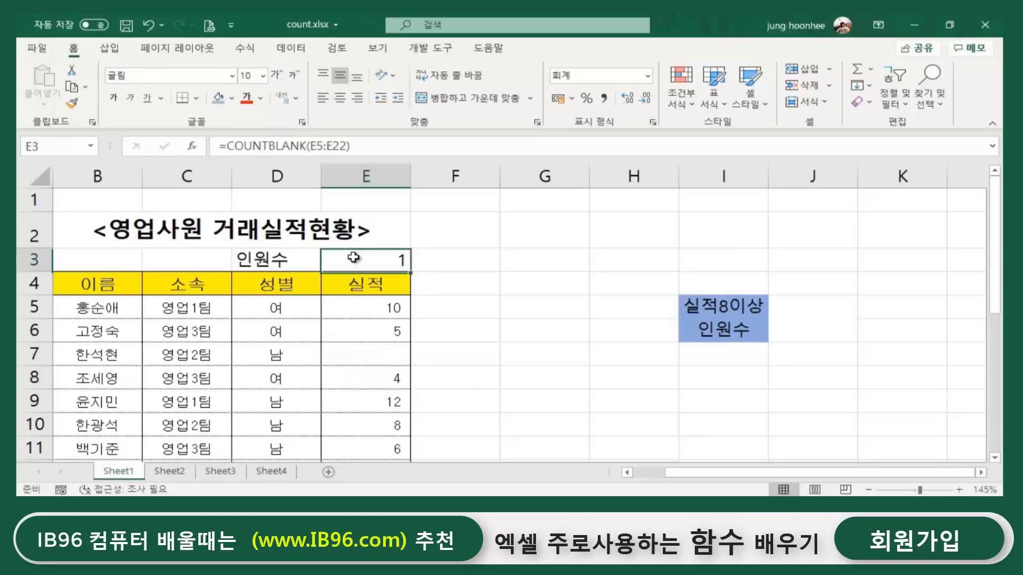
scroll(441, 364, down, 2)
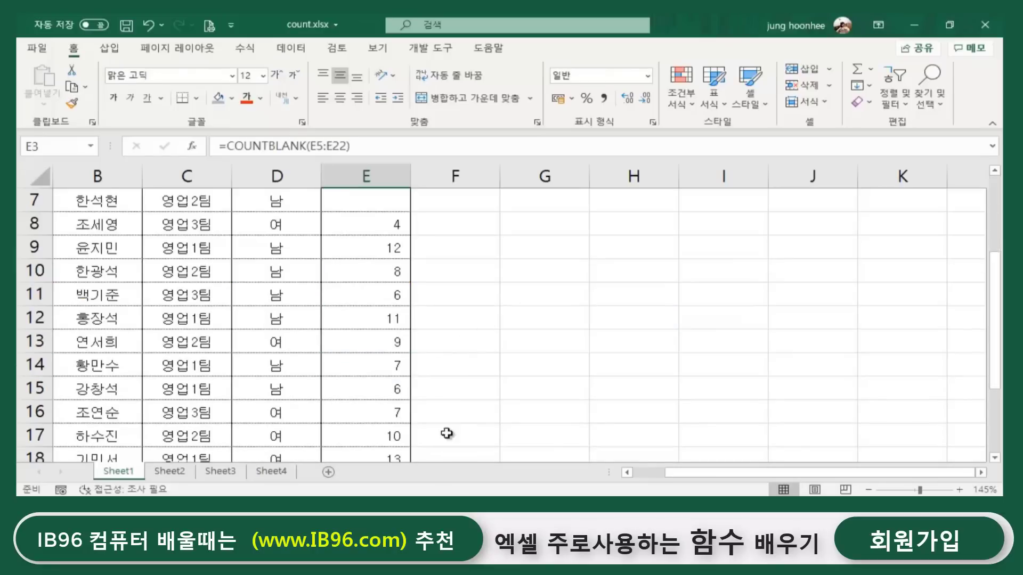
click(378, 390)
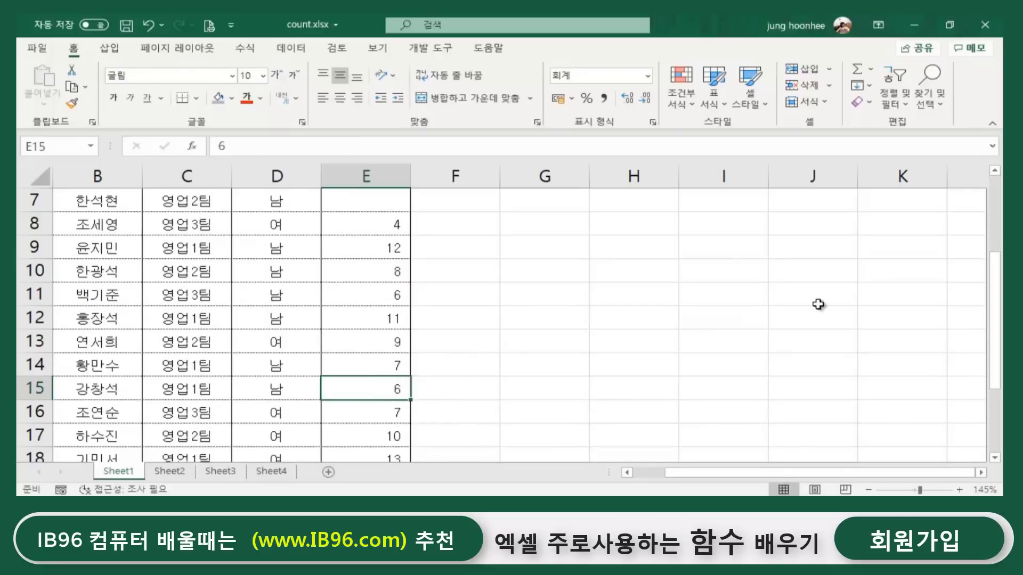
click(527, 405)
scroll(443, 316, up, 2)
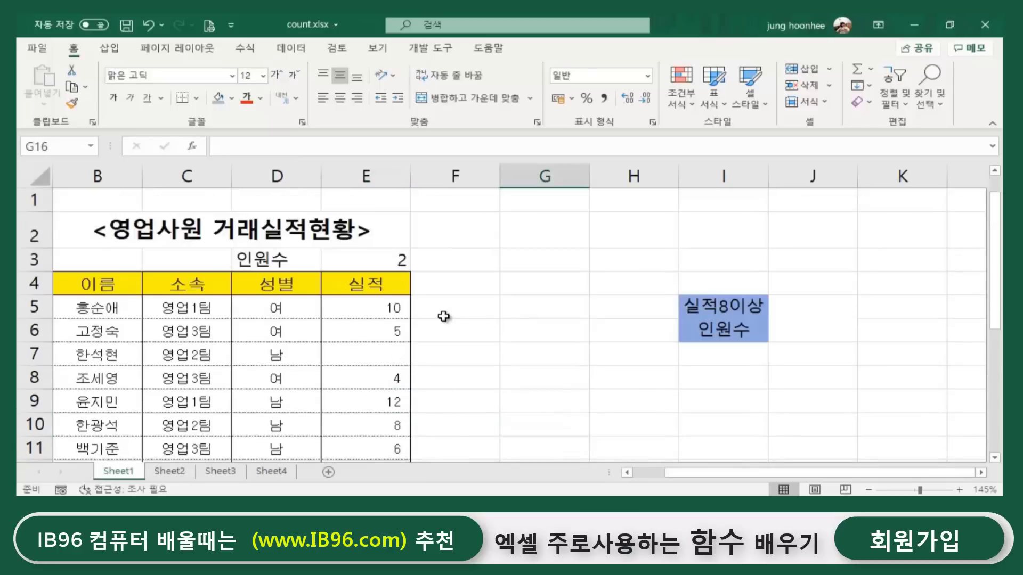
Compare the COUNTBLANK result in E3 with the filled and empty 실적 cells from E5 to E8.
click(367, 254)
click(278, 260)
click(362, 260)
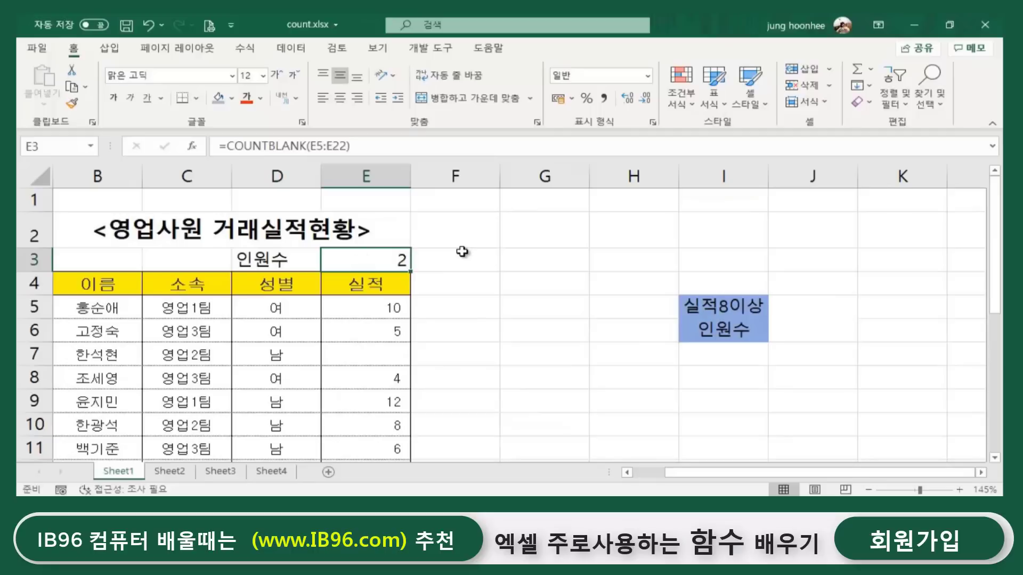
click(371, 307)
click(363, 331)
click(367, 356)
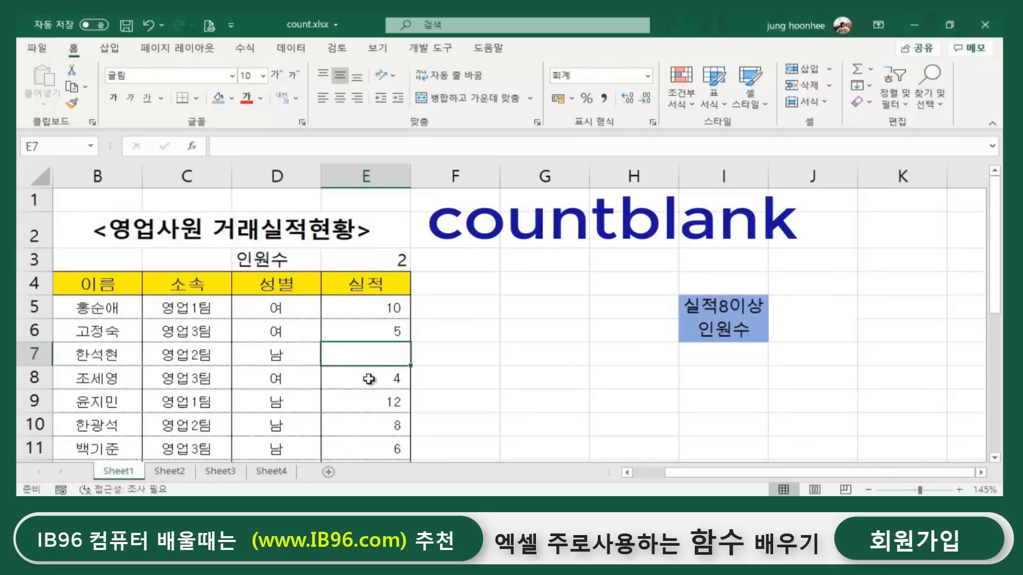
click(368, 378)
Replace the formula in E3 with =COUNTA(B5:B22) to count the entries in the 이름 column.
click(377, 259)
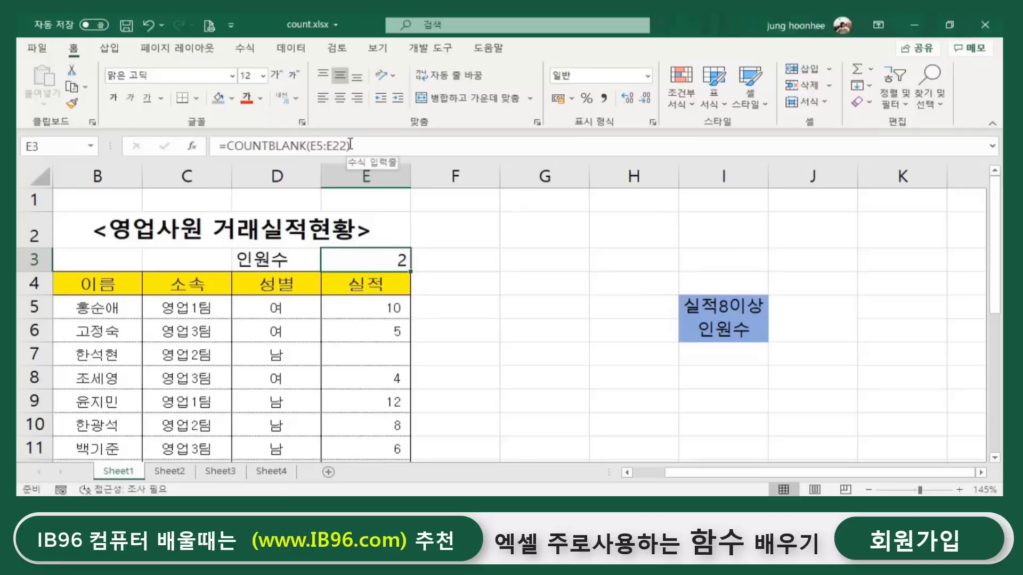
drag(350, 146, 268, 148)
text(a)
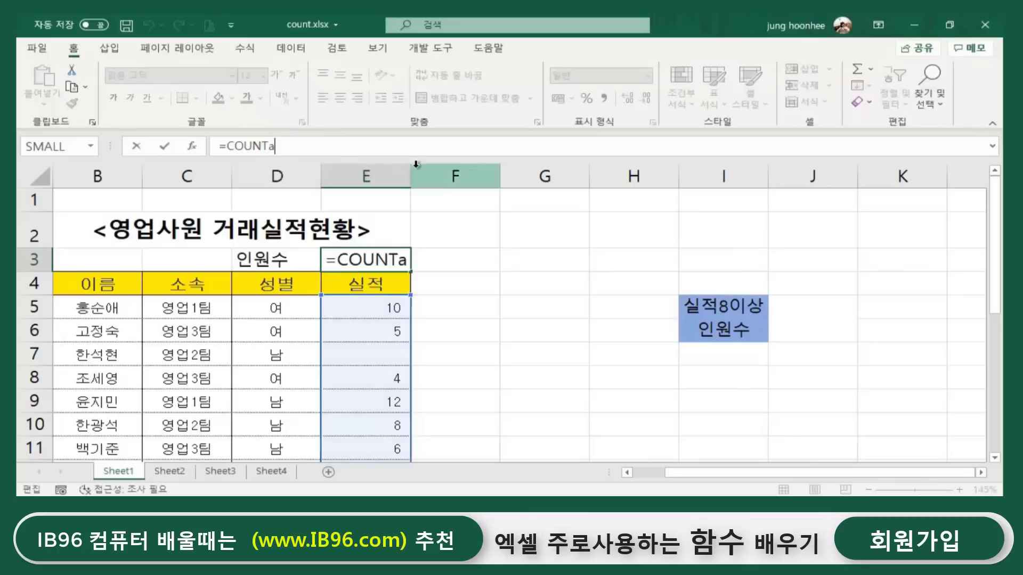
text(()
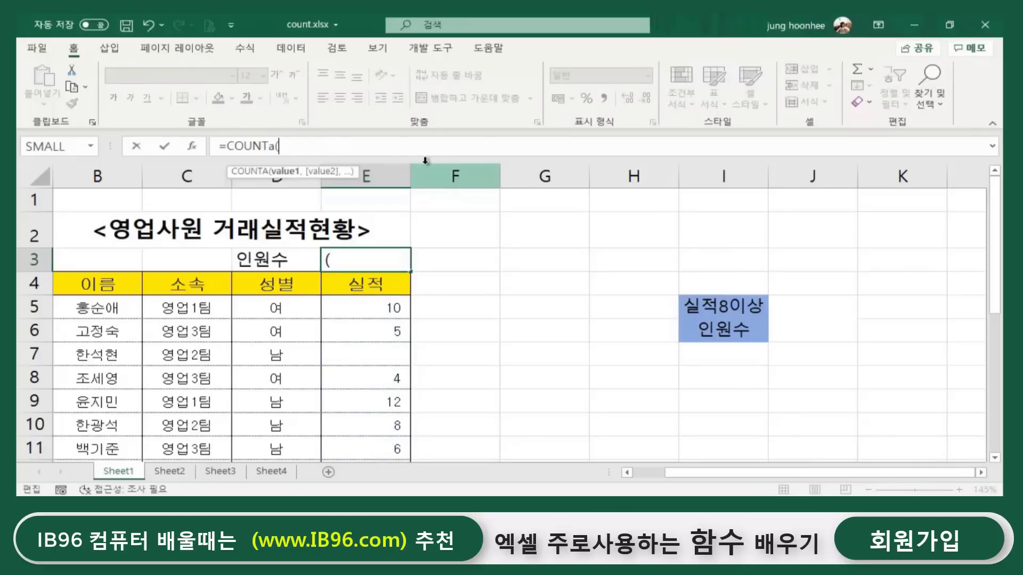
click(87, 305)
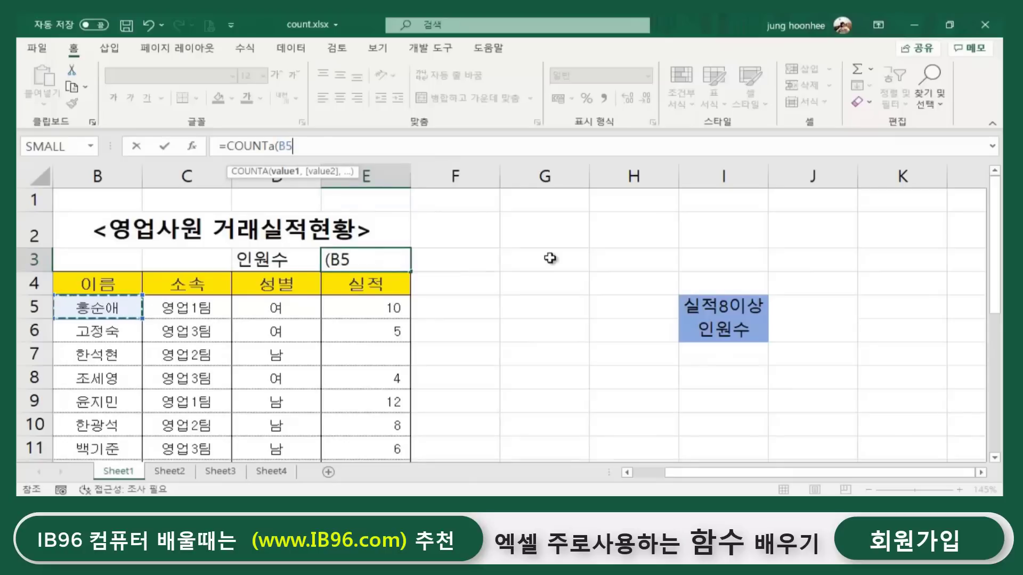
key(ctrl+shift+Down)
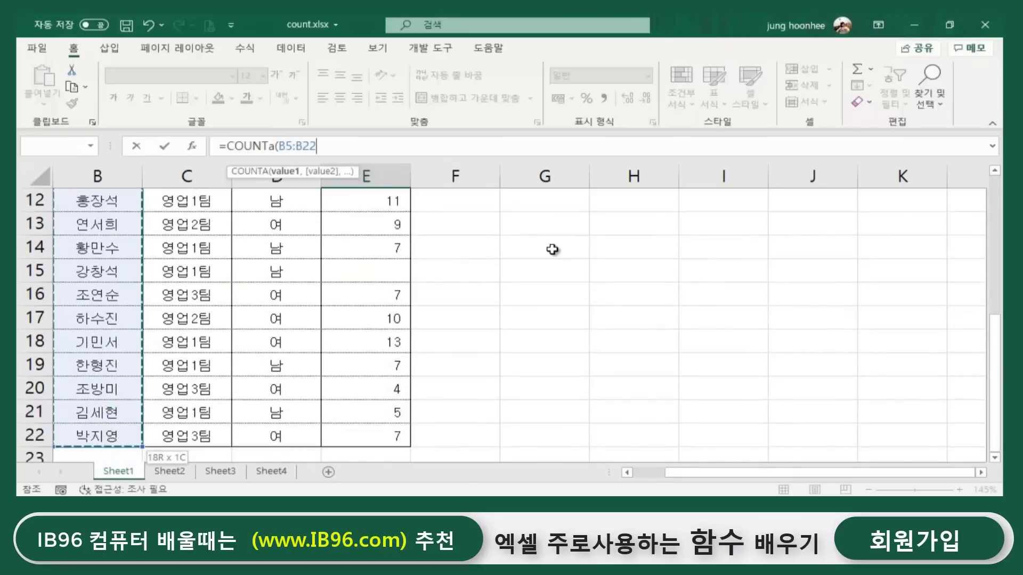
key(Return)
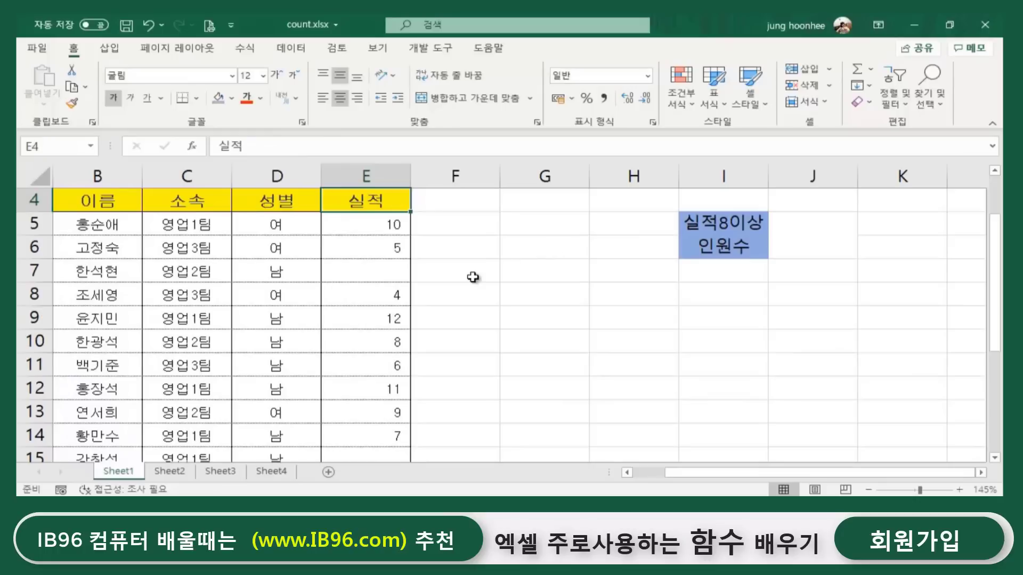
scroll(469, 279, up, 1)
click(385, 259)
click(508, 281)
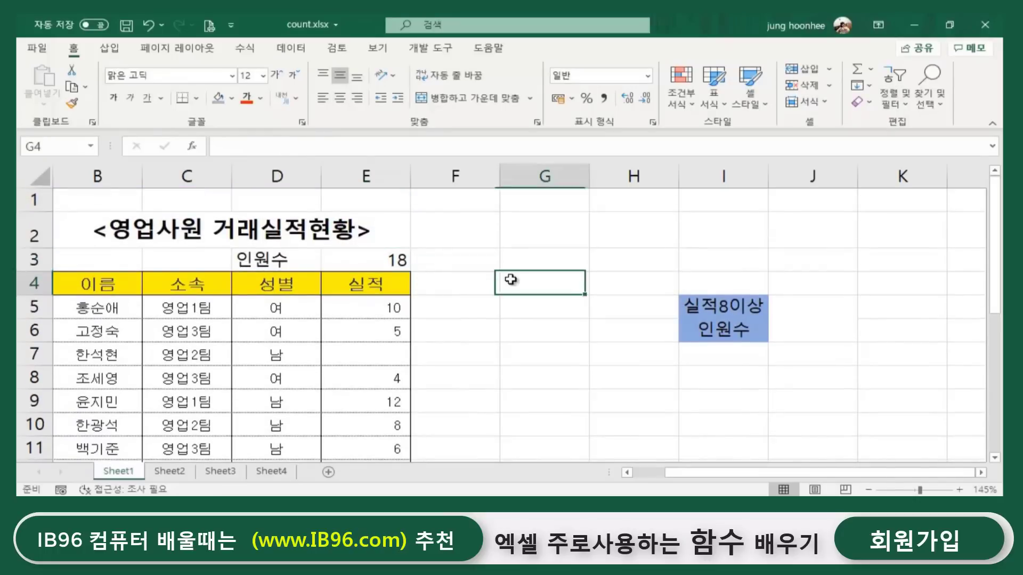
click(380, 259)
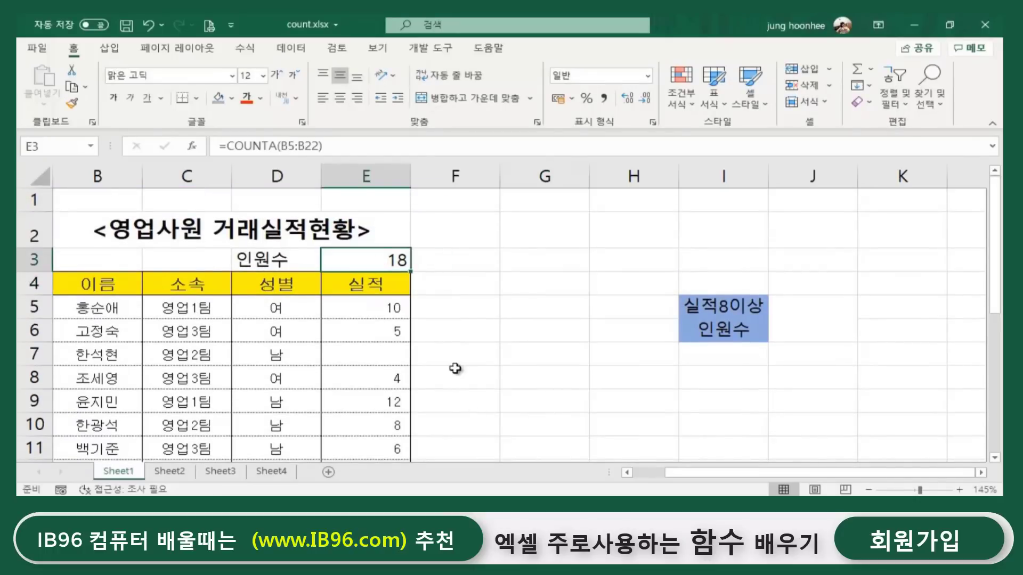
Fill the empty 실적 cells by entering 11 in E7 and 5 in E15.
click(370, 361)
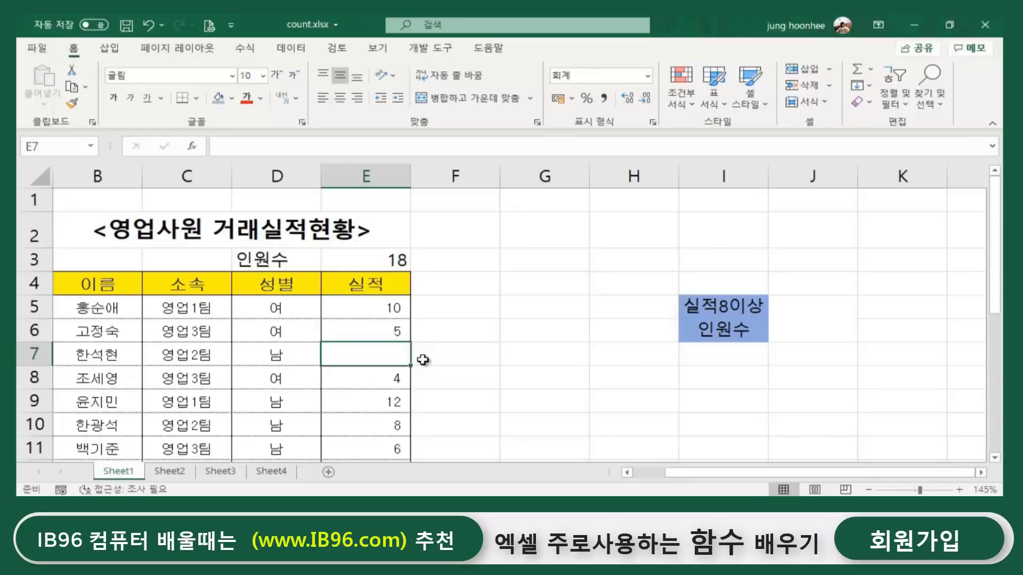
text(11)
click(334, 424)
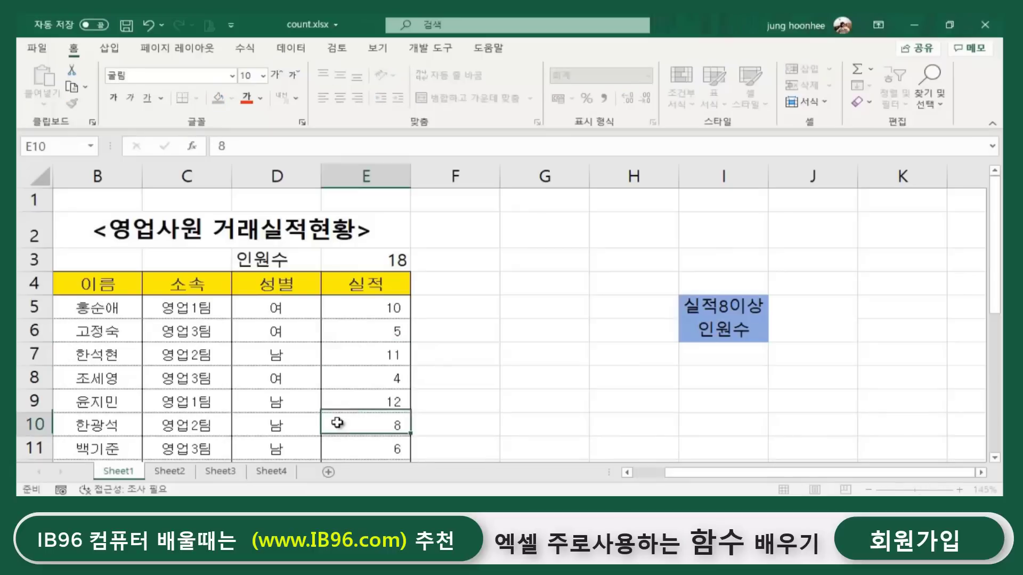
scroll(342, 424, down, 3)
click(373, 314)
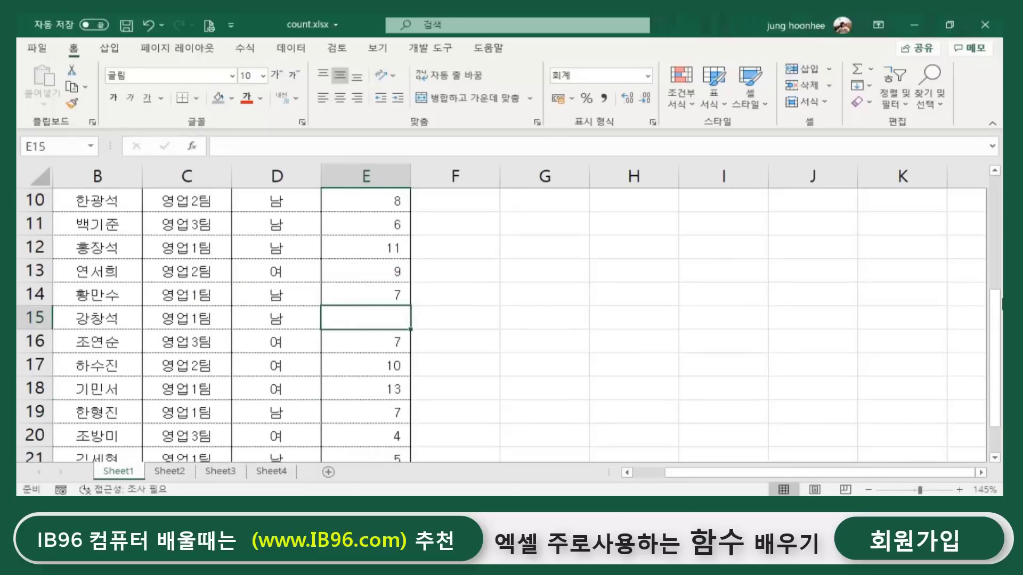
text(5)
key(Return)
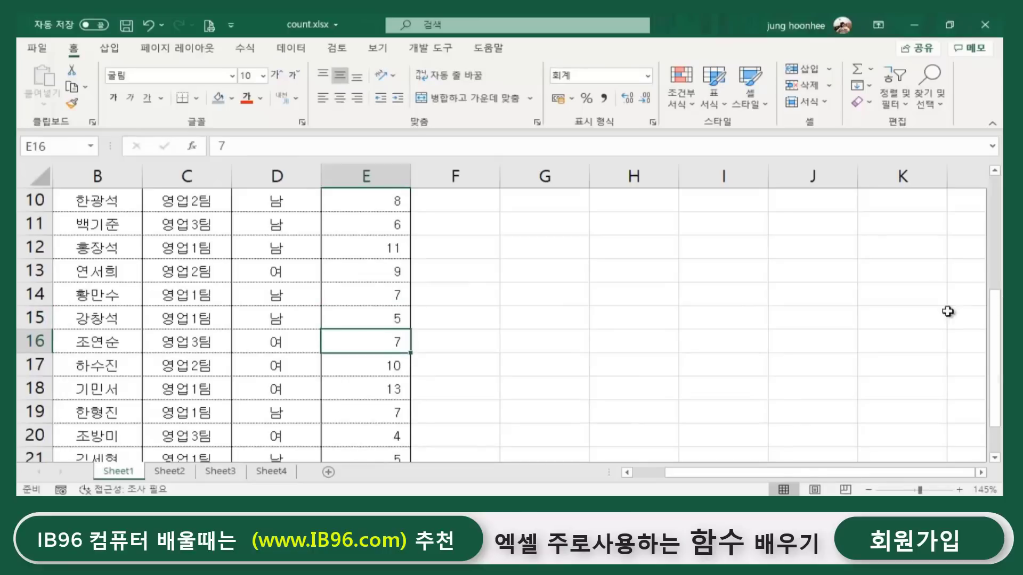
scroll(461, 258, up, 3)
click(509, 346)
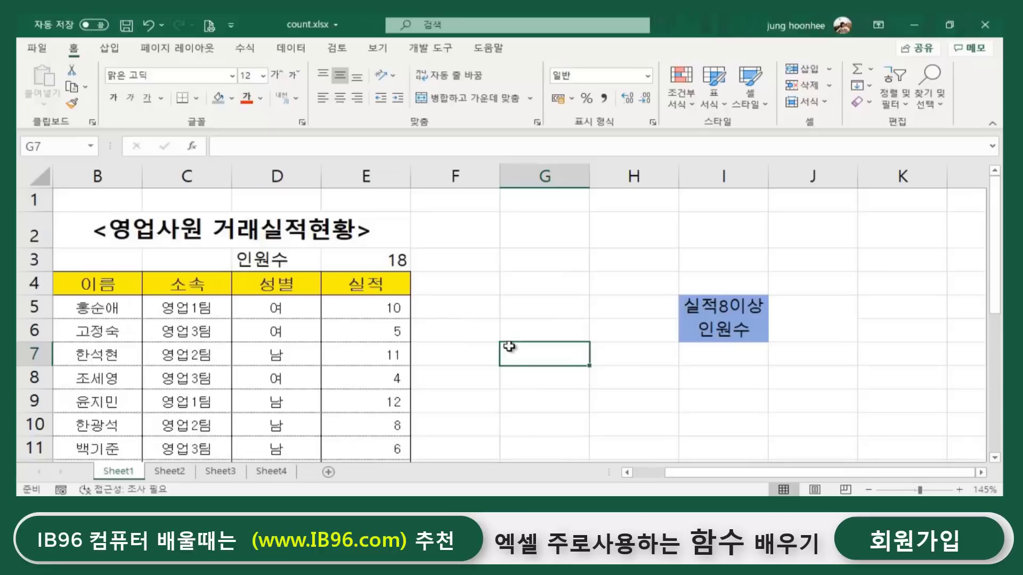
Examine the 실적8이상 인원수 label, its empty result cell J5 and the sales table down to row 22.
click(456, 325)
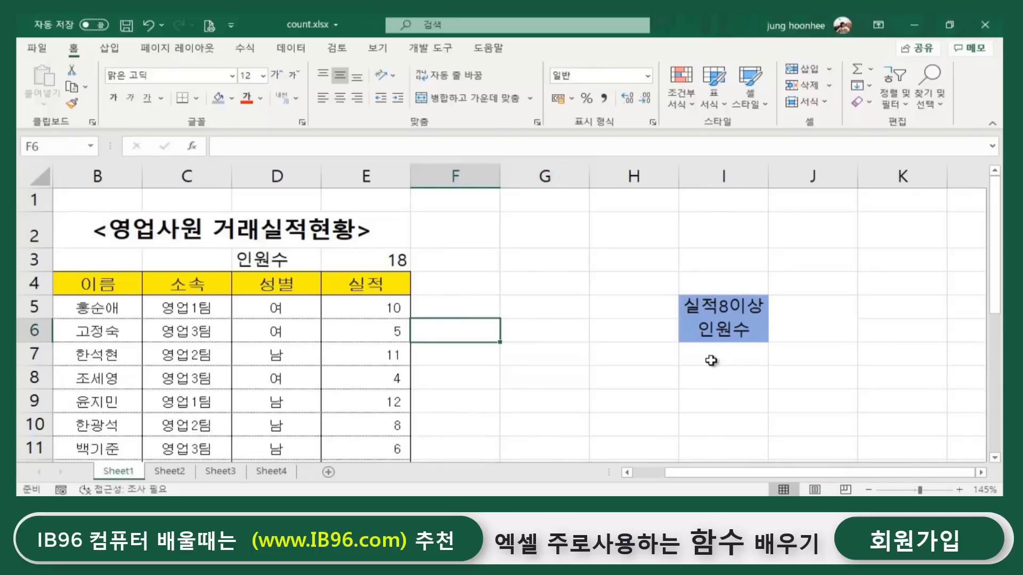
click(729, 315)
click(815, 315)
click(713, 319)
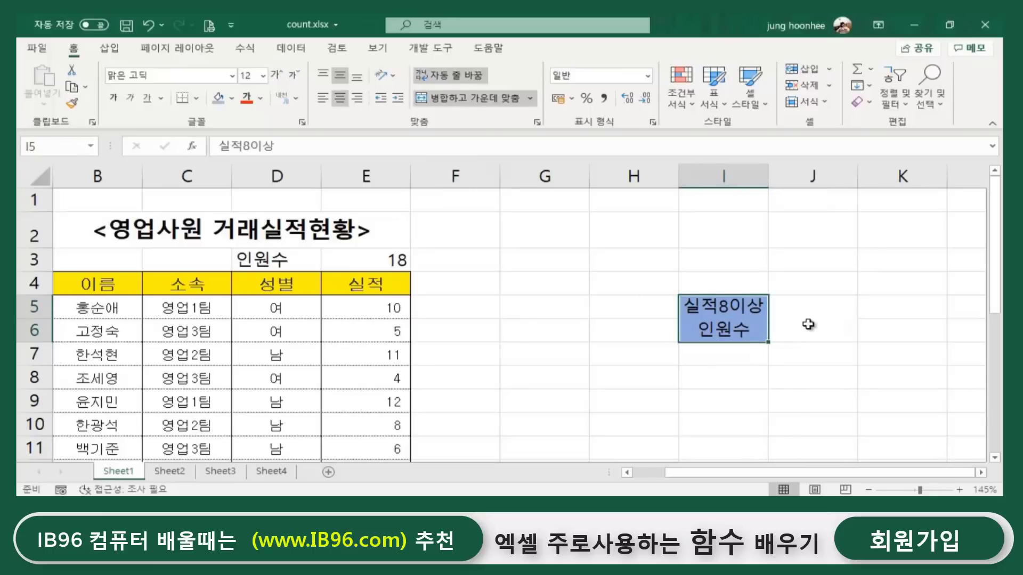
click(780, 324)
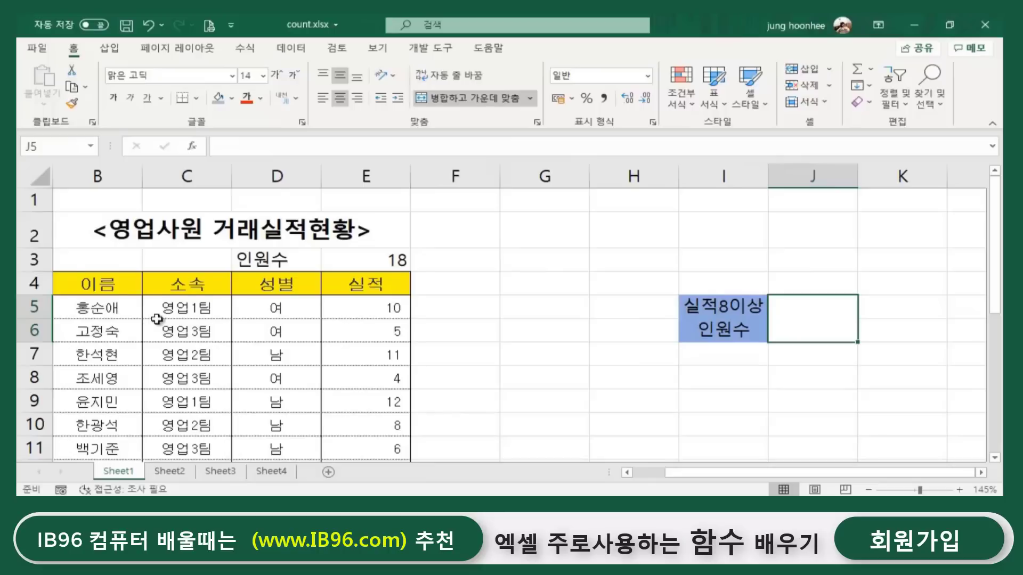
scroll(143, 341, down, 4)
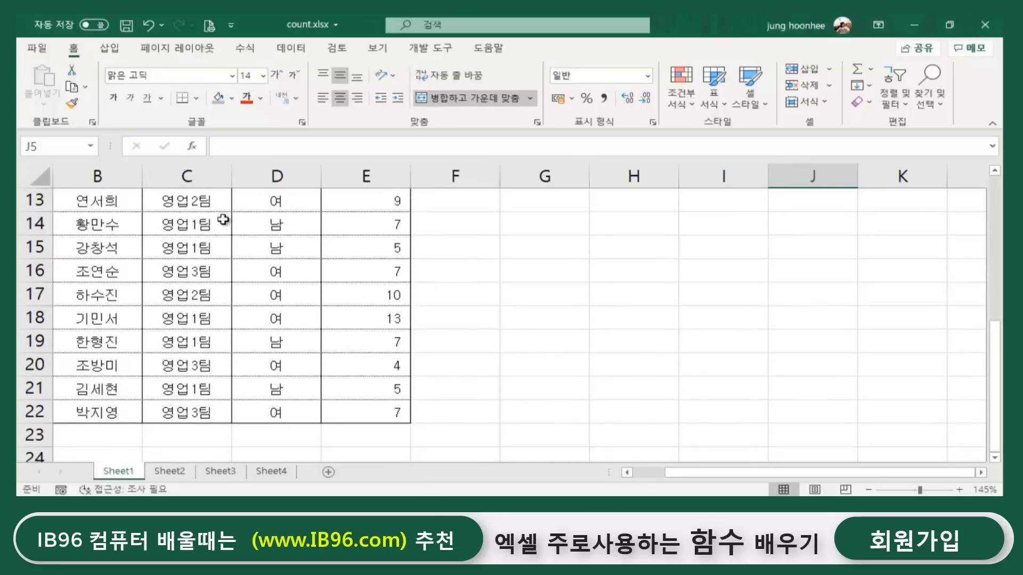
scroll(379, 333, up, 4)
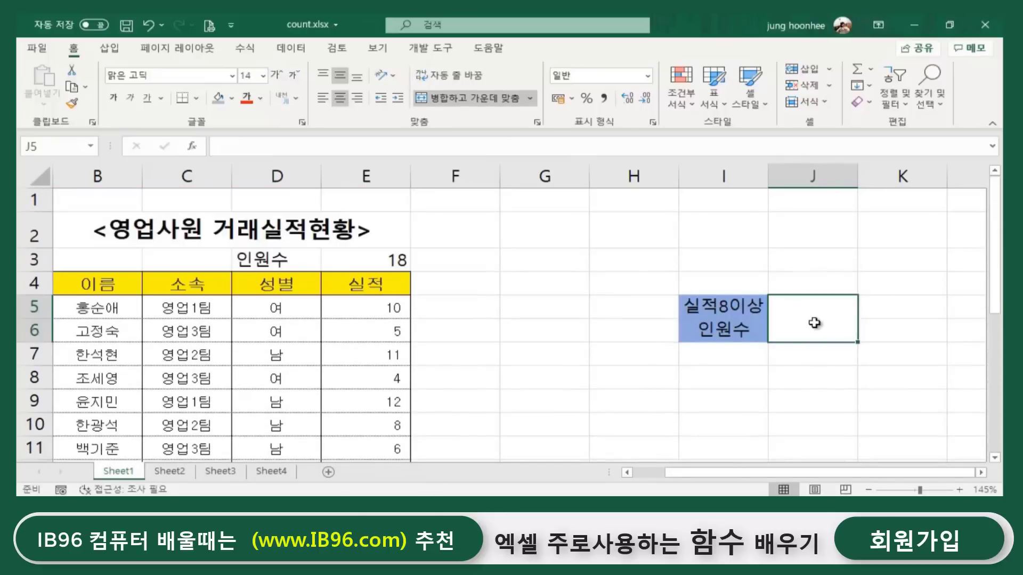
Compare the 실적 values in column E with the 실적8이상 인원수 label and its result cell J5.
click(374, 288)
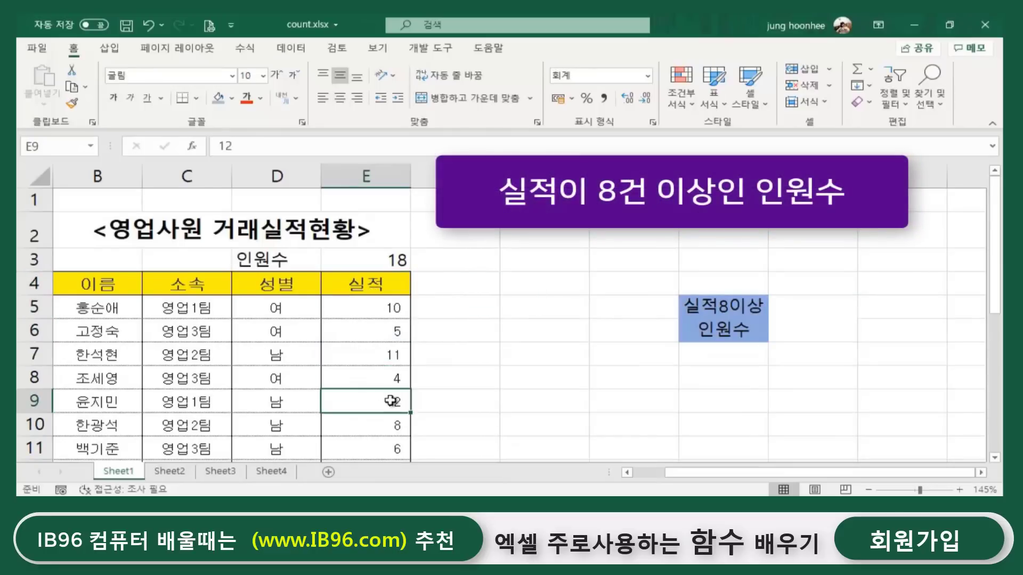
click(519, 373)
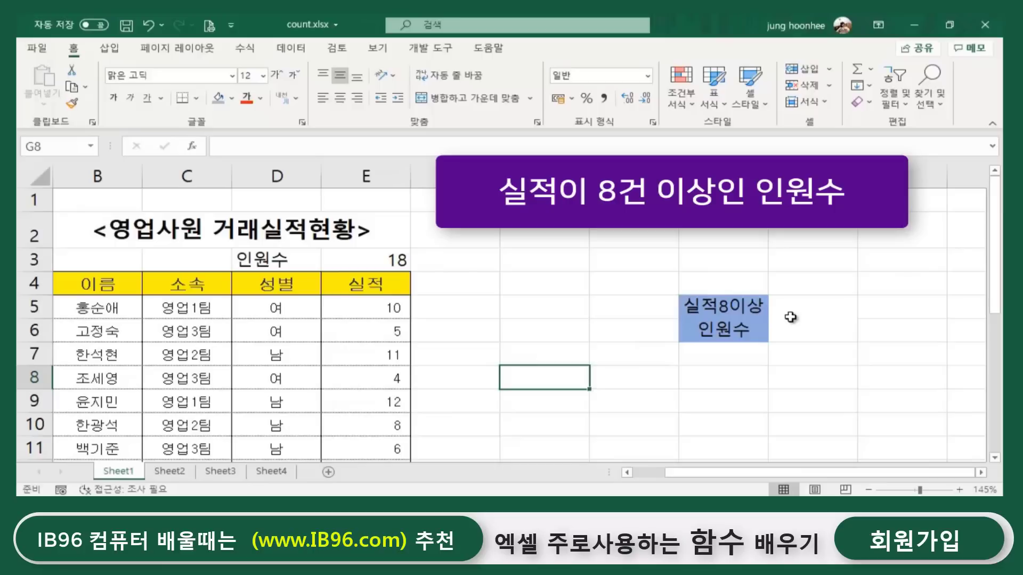
click(730, 332)
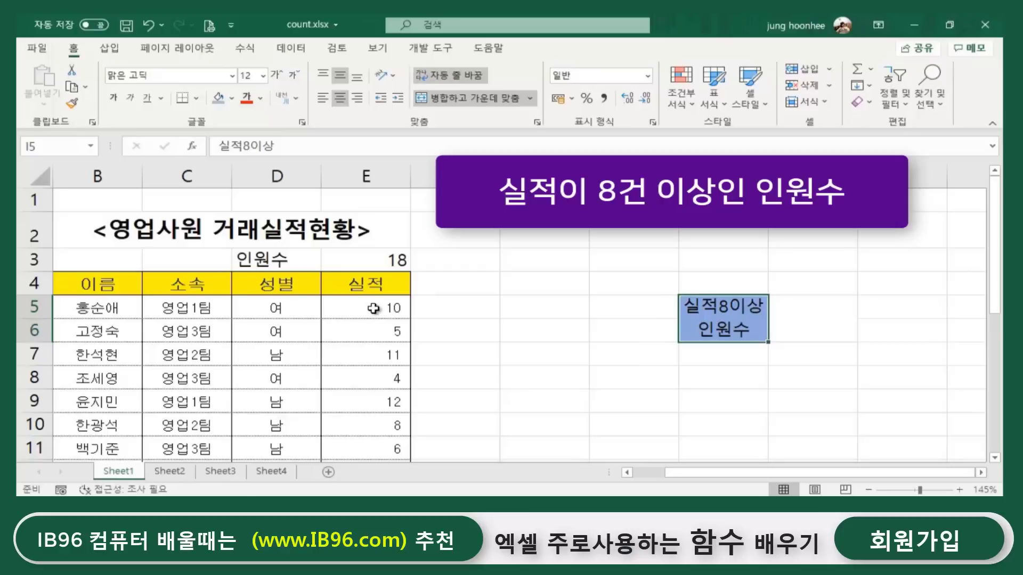
click(812, 320)
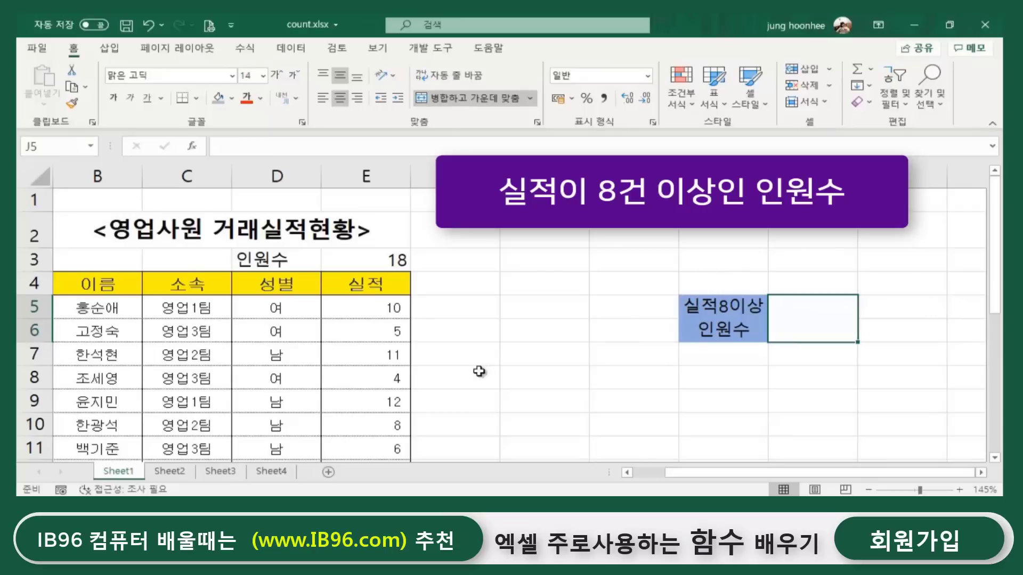
scroll(356, 314, down, 2)
scroll(357, 314, up, 2)
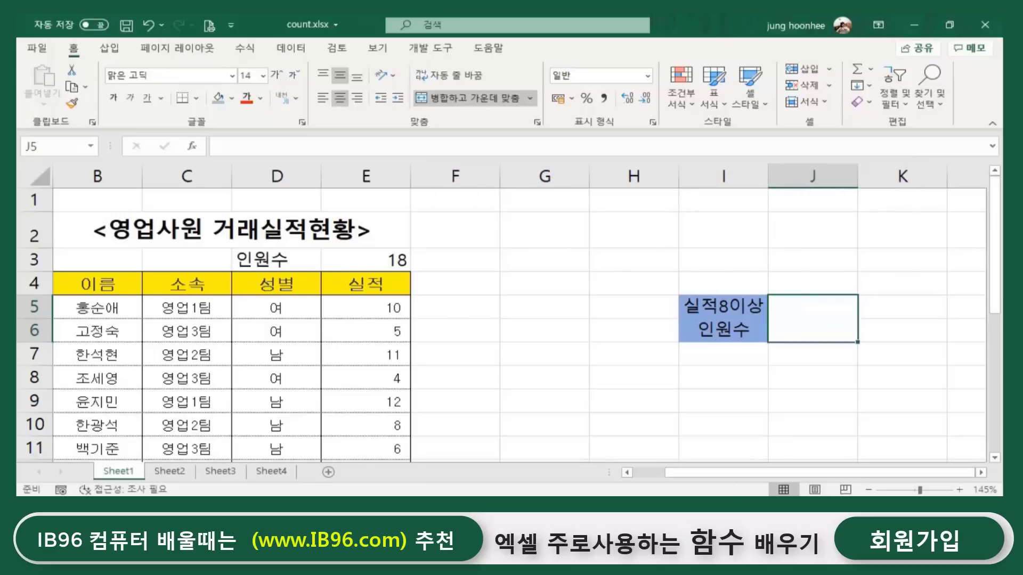
Switch to Notepad and delete count, counta and countblank from the function list, keeping =countif and =countifs.
click(717, 510)
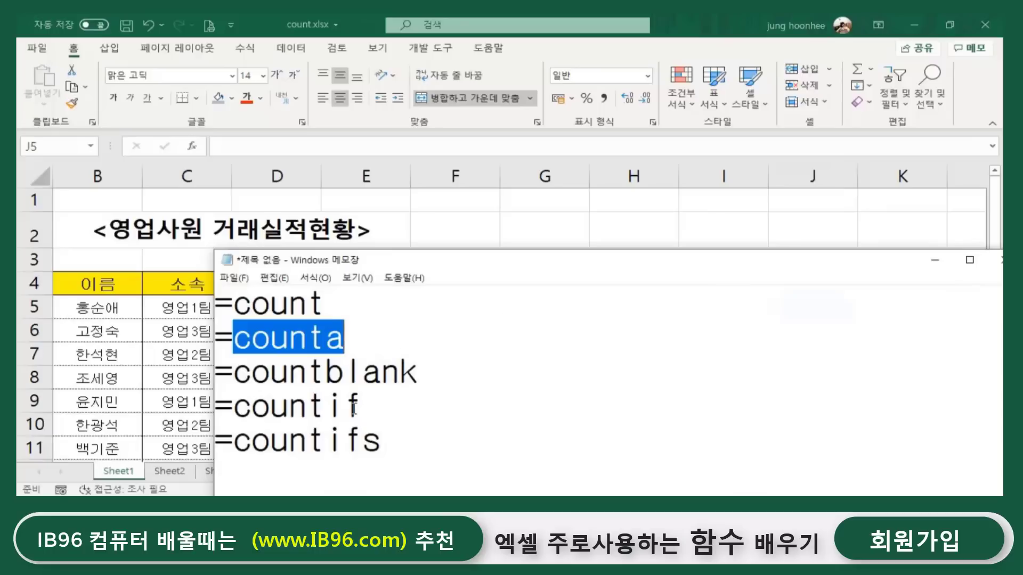
click(342, 409)
drag(233, 302, 448, 370)
key(Delete)
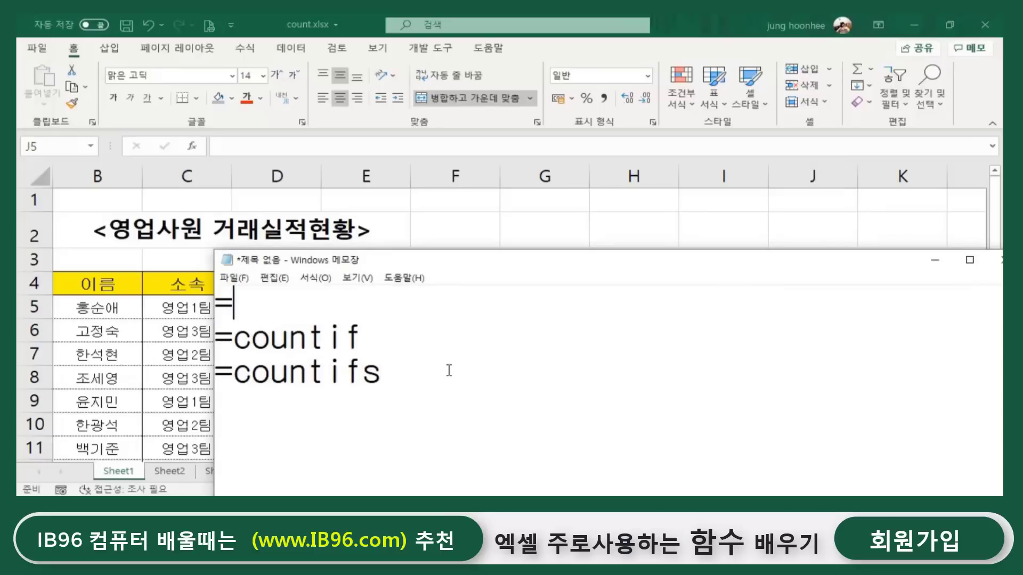
key(BackSpace)
Examine the if part of =countif in the notes, keeping the worksheet label in view, and return to Excel.
mouse_move(390, 260)
mouse_down()
mouse_move(500, 389)
mouse_move(499, 343)
mouse_up()
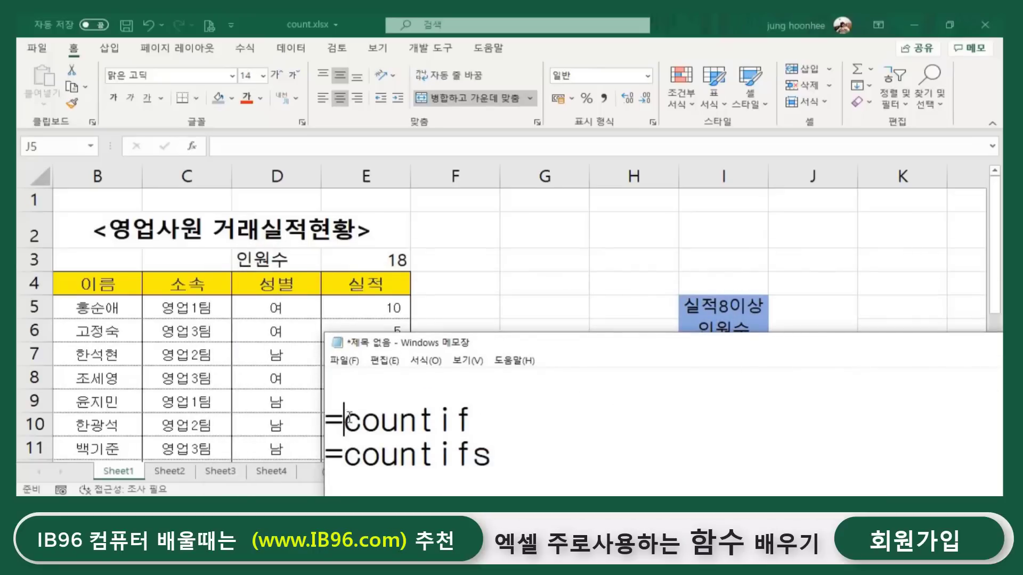
drag(344, 423, 477, 417)
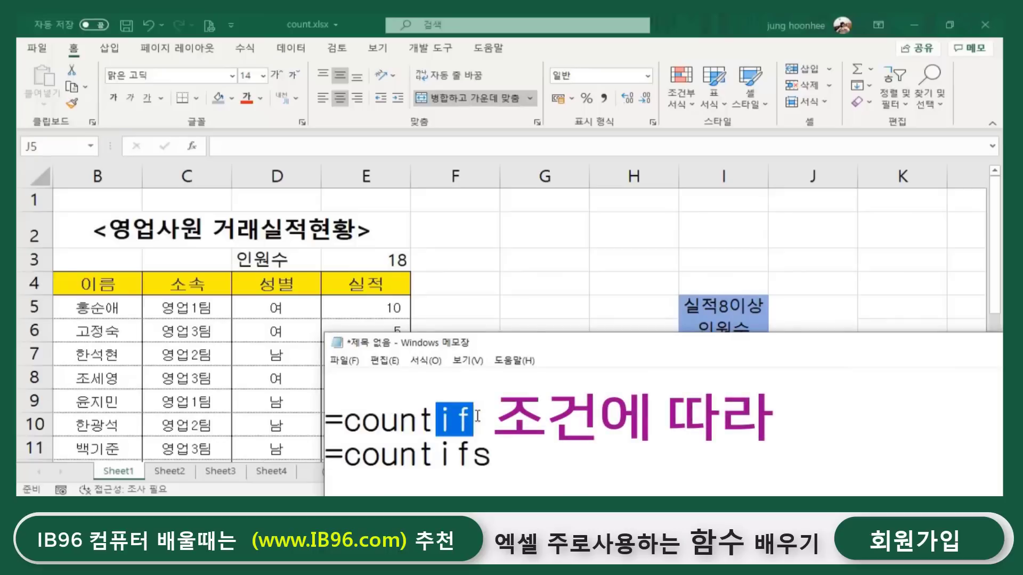
click(486, 416)
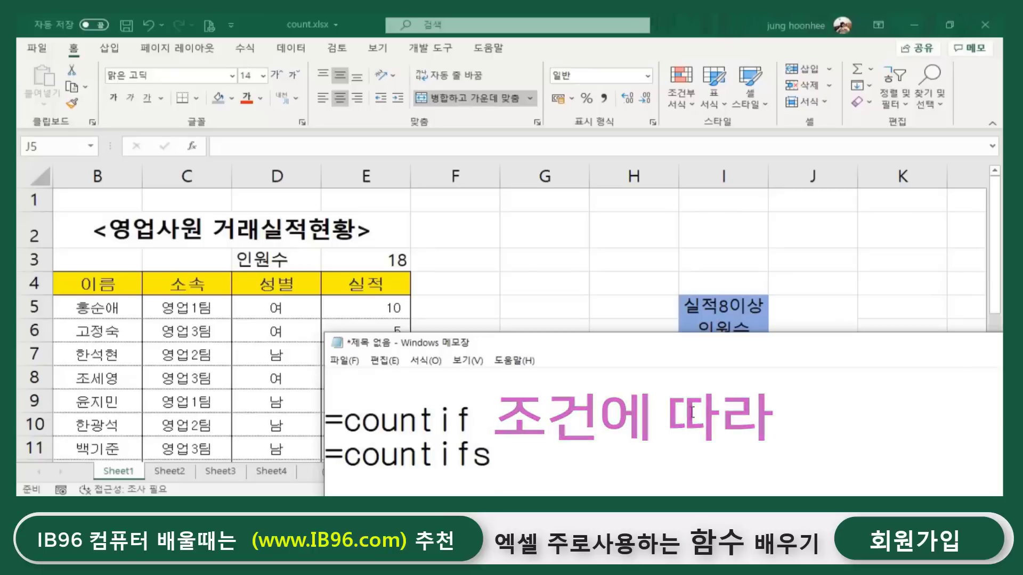
drag(922, 348, 849, 375)
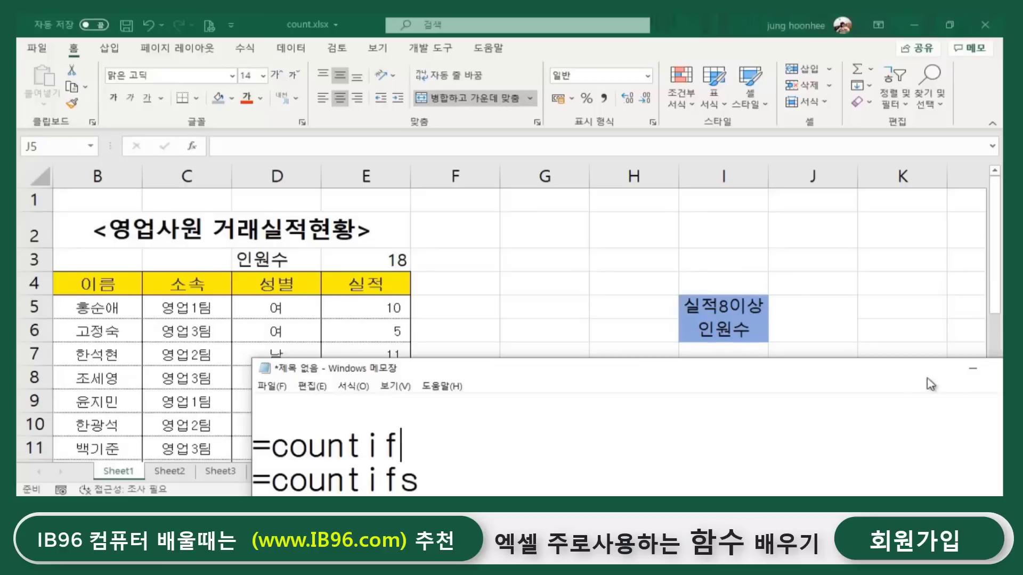
click(973, 368)
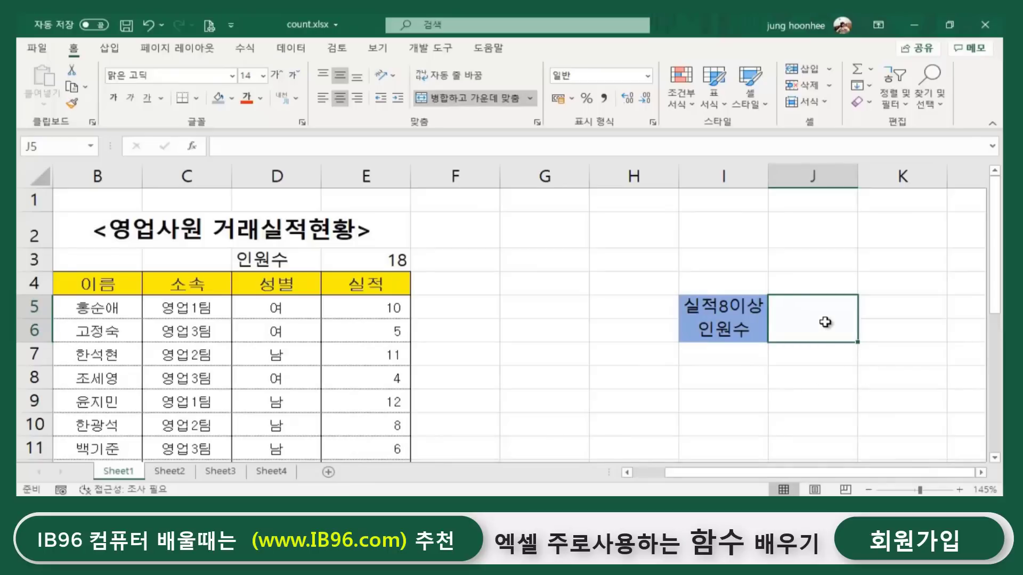
Start a COUNTIF formula in the result cell J5 beside the 실적8이상 인원수 label.
click(980, 473)
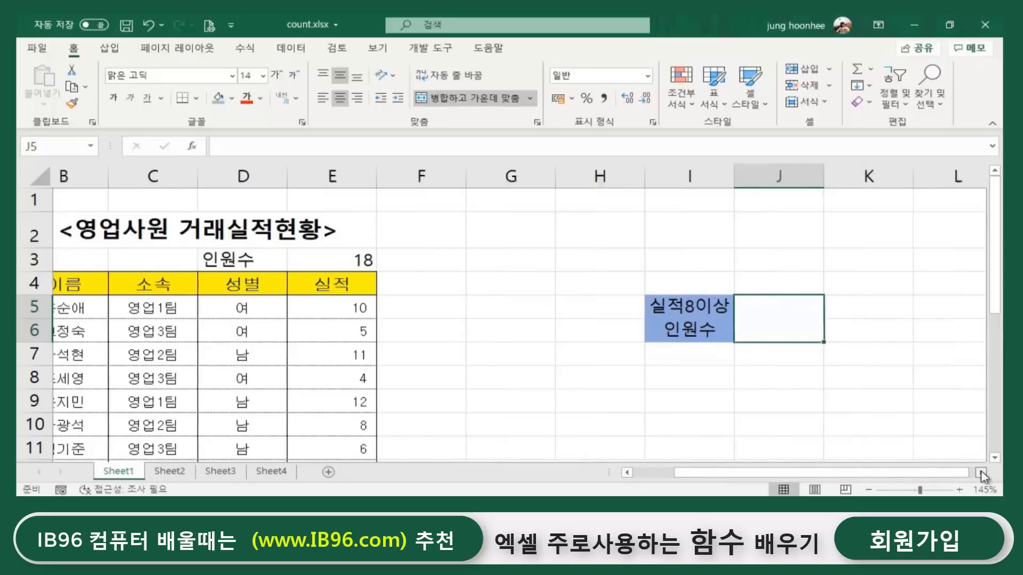
double_click(981, 473)
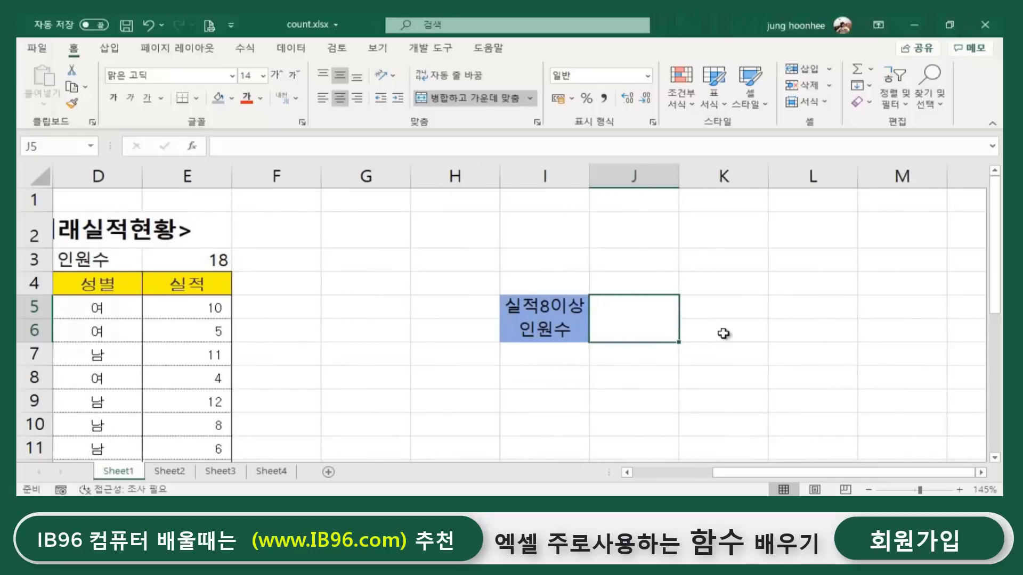
text(=)
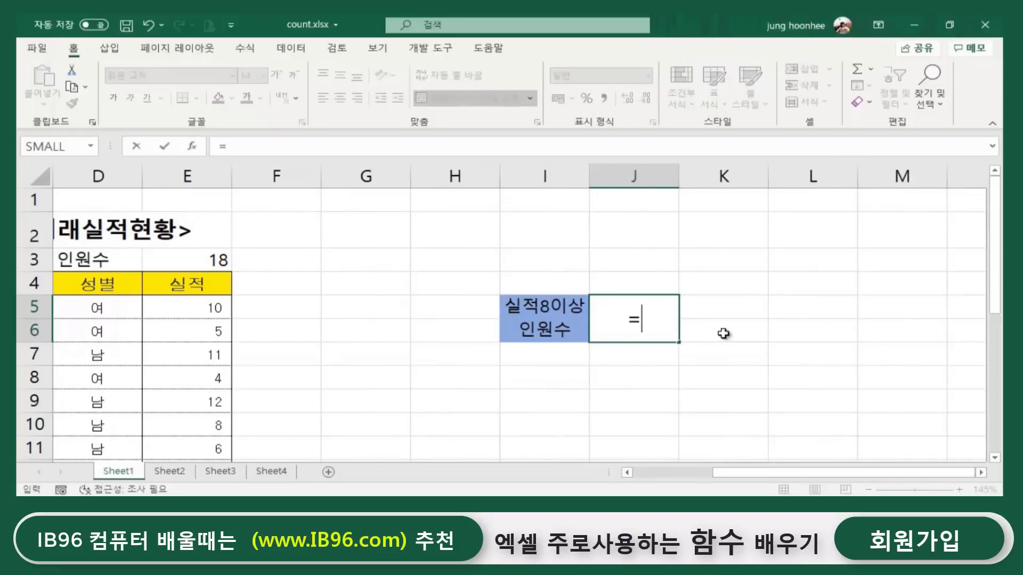
text(co)
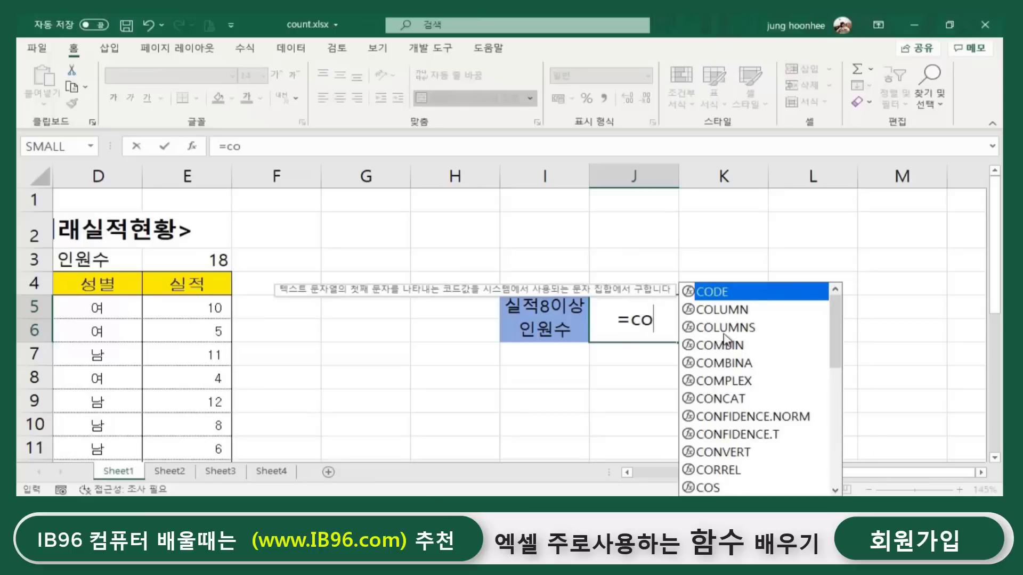
text(unt)
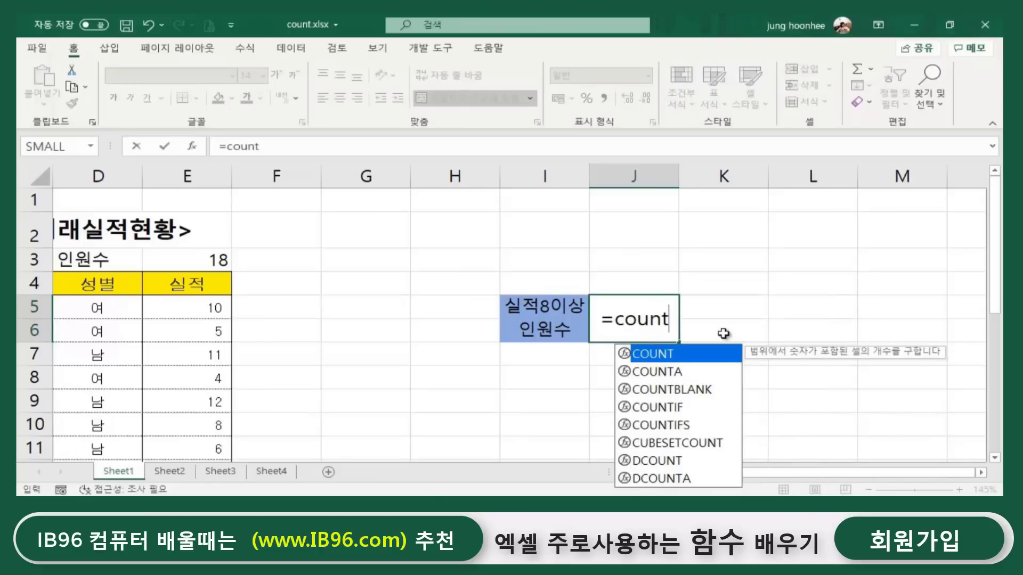
text(if)
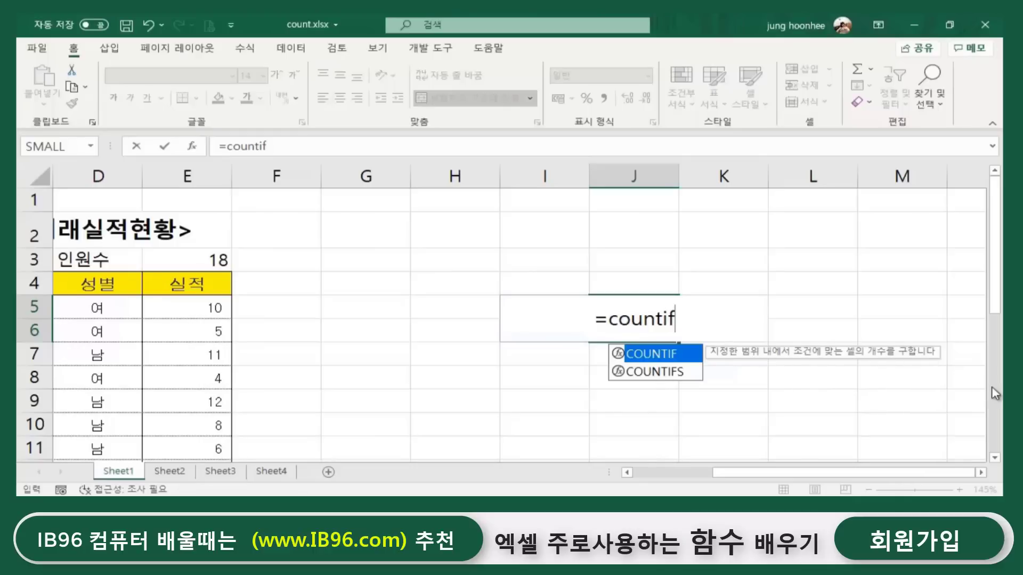
text(()
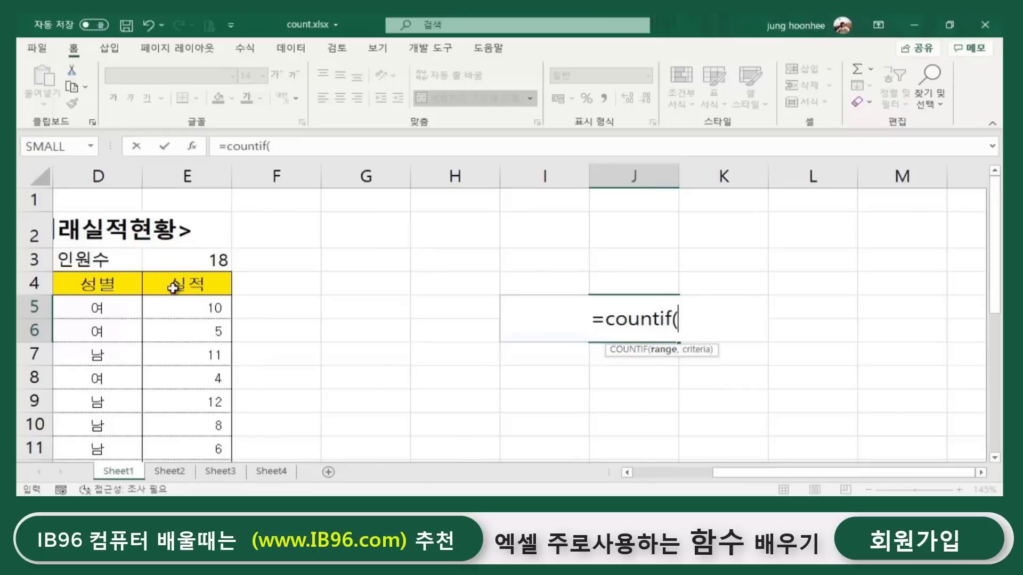
Set the COUNTIF range to the 실적 values E5:E22 and add the closing parenthesis.
click(196, 306)
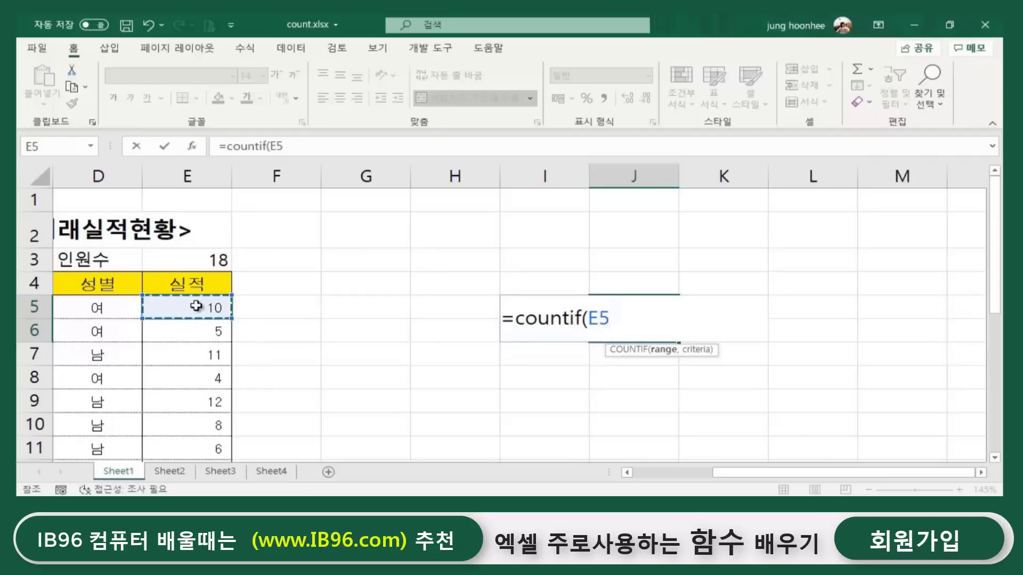
drag(196, 306, 182, 413)
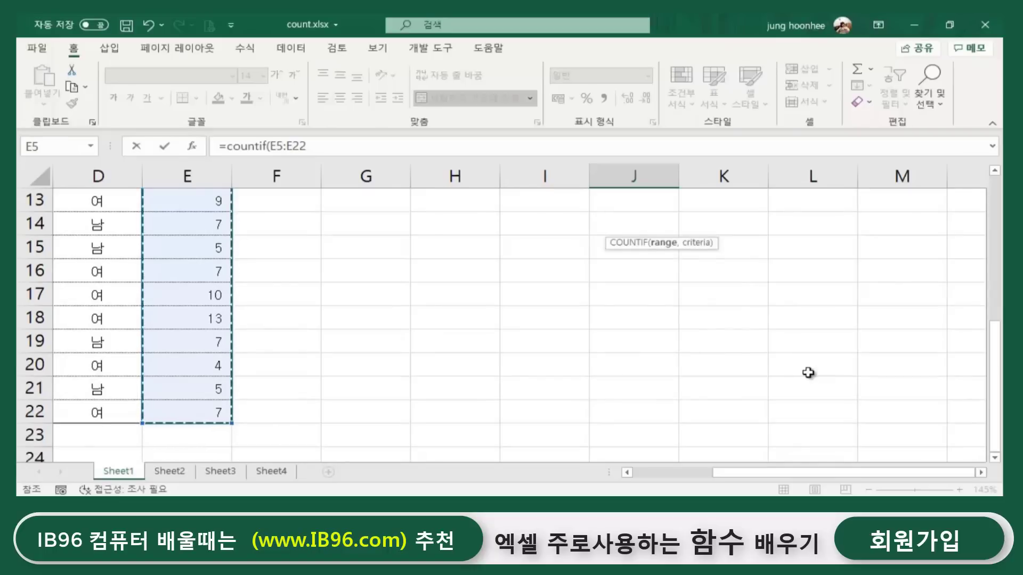
text())
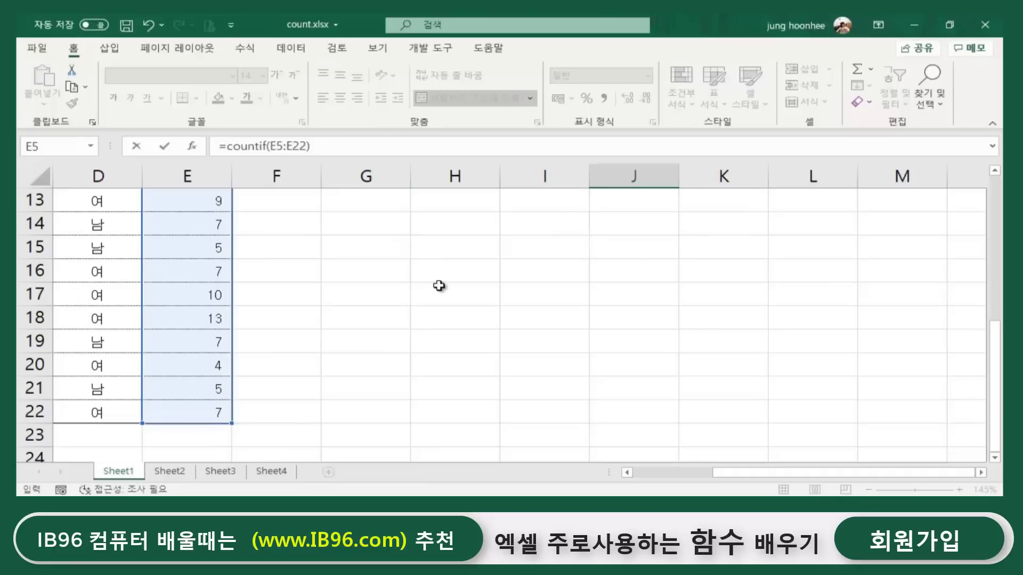
scroll(438, 285, up, 4)
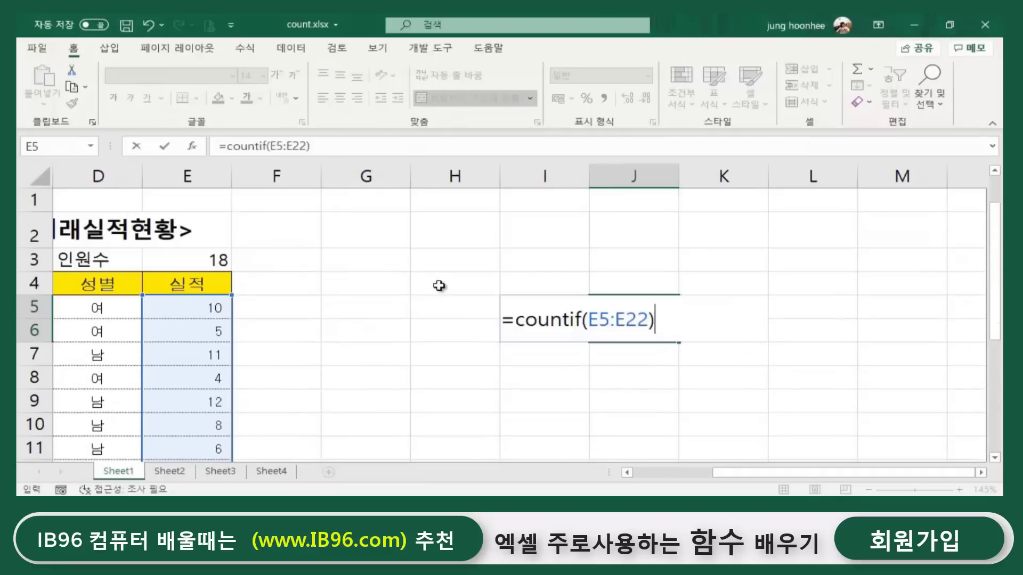
Add the criterion ">=8" after the range and enter the J5 formula as =COUNTIF(E5:E22,">=8").
click(649, 319)
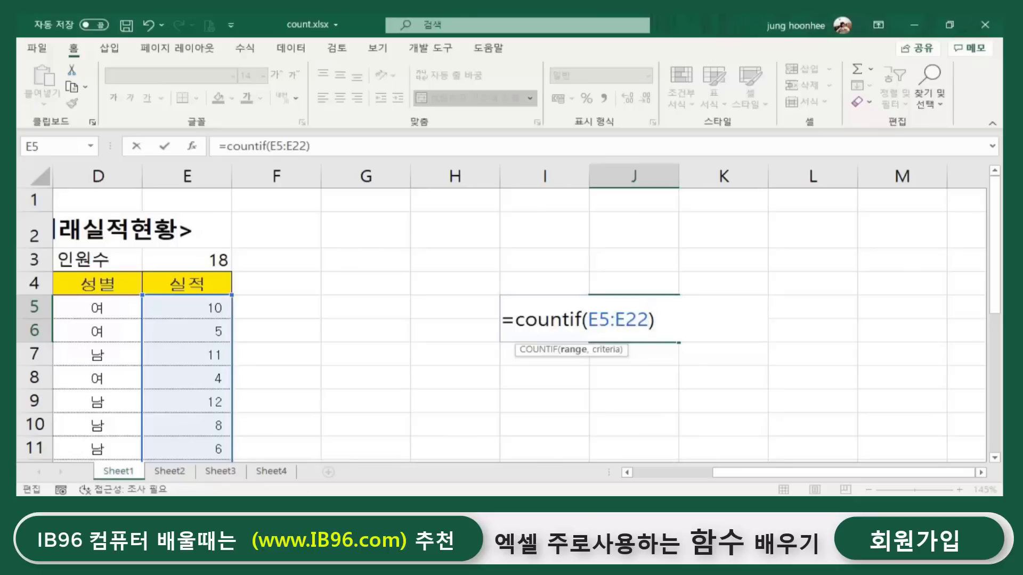
text(,)
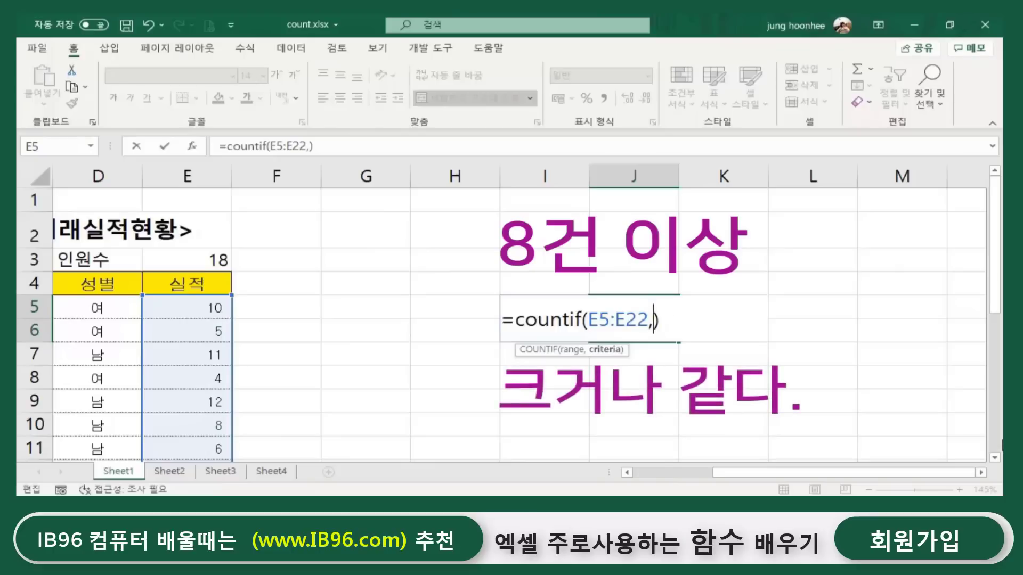
text(>=8)
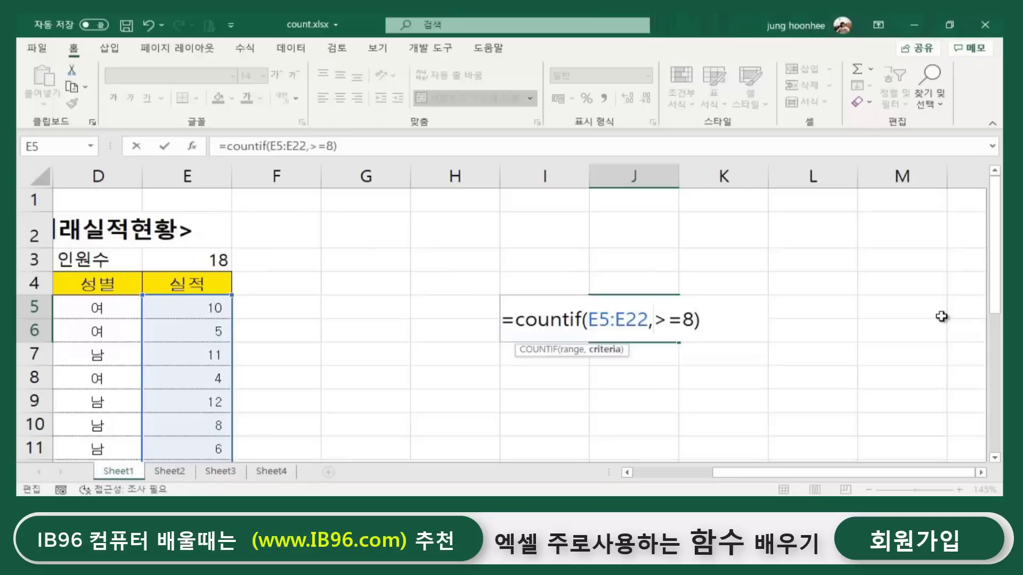
text(")
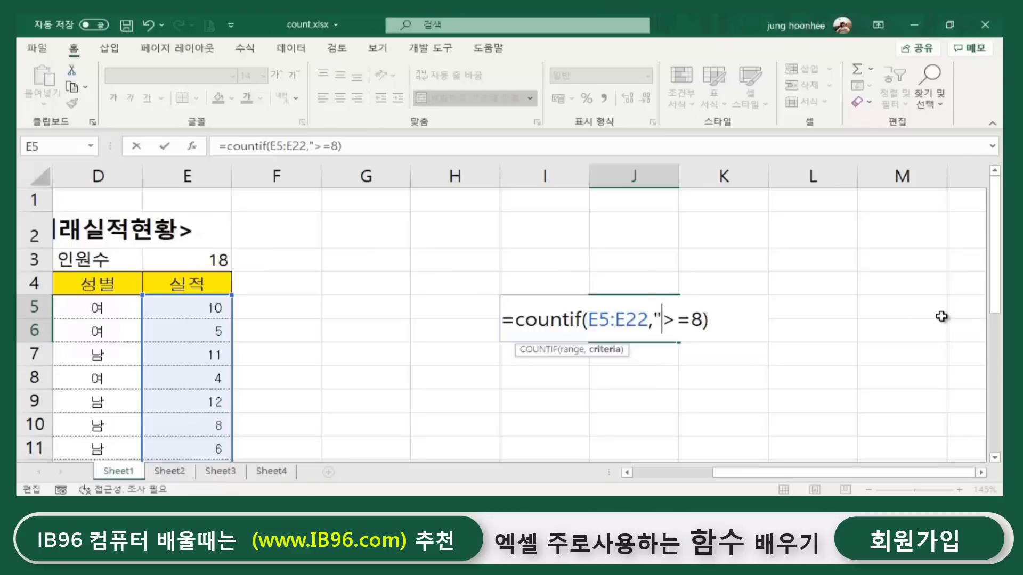
key(Right)
key(Right)
key(Right)
text(")
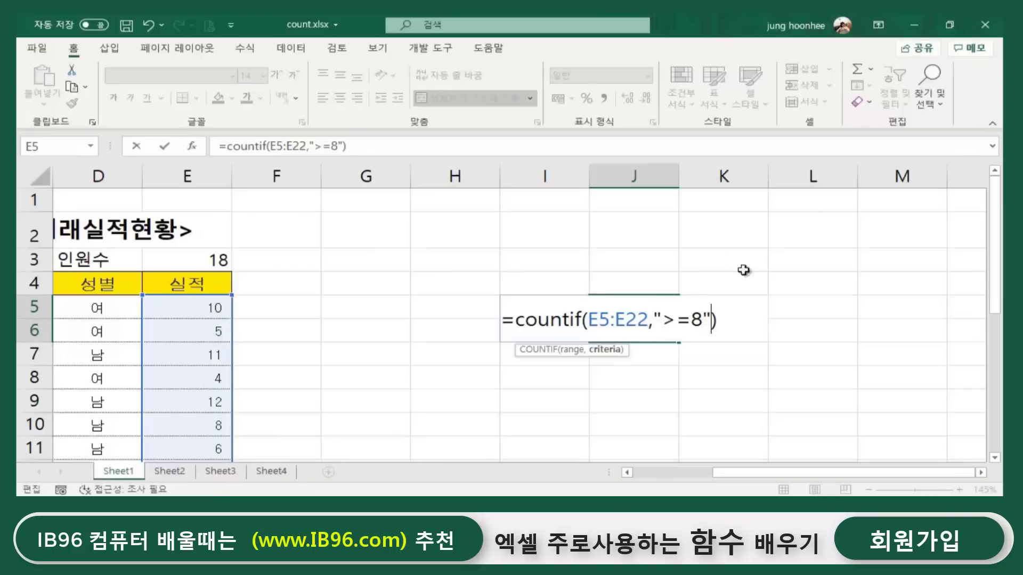
click(726, 320)
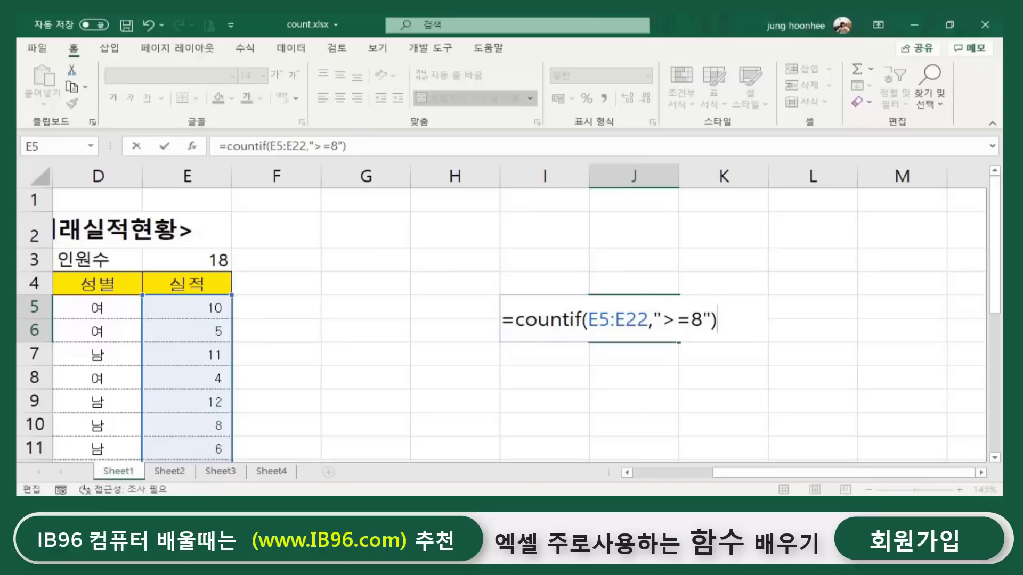
key(Return)
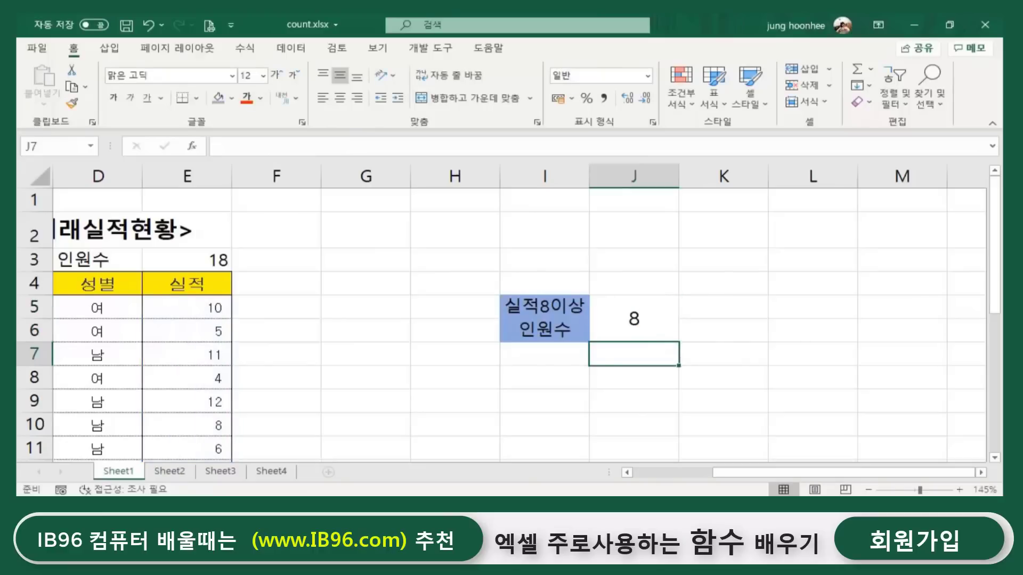
click(647, 320)
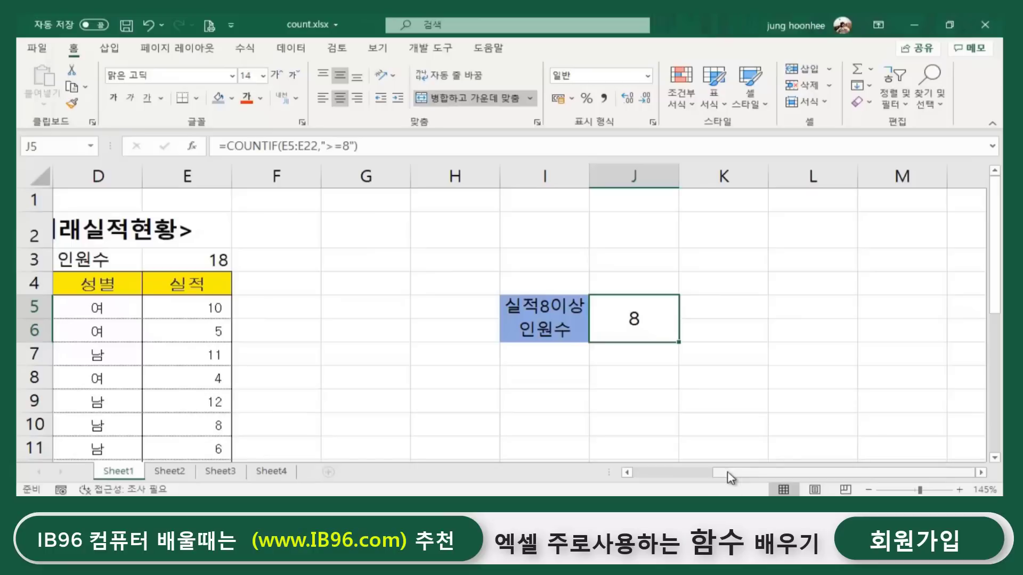
Set the 실적 value in E6 to 9 and check the COUNTIF result in J5.
drag(730, 476, 658, 477)
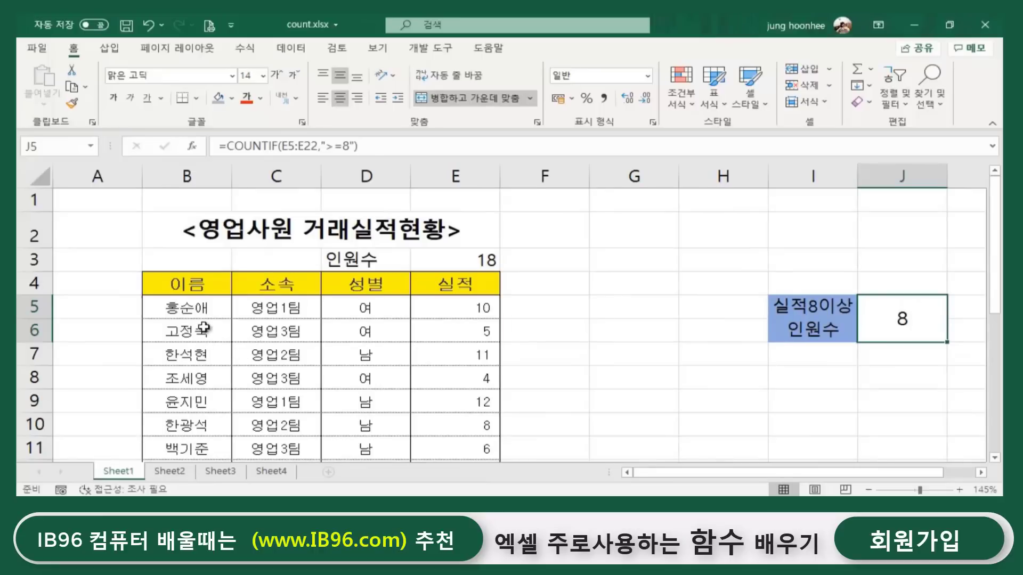
drag(204, 329, 365, 330)
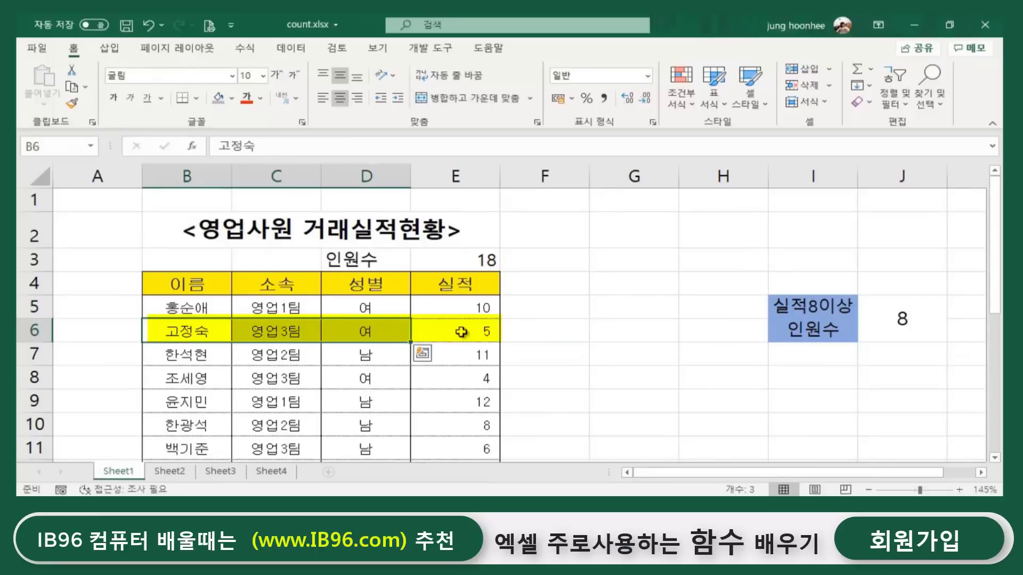
click(483, 332)
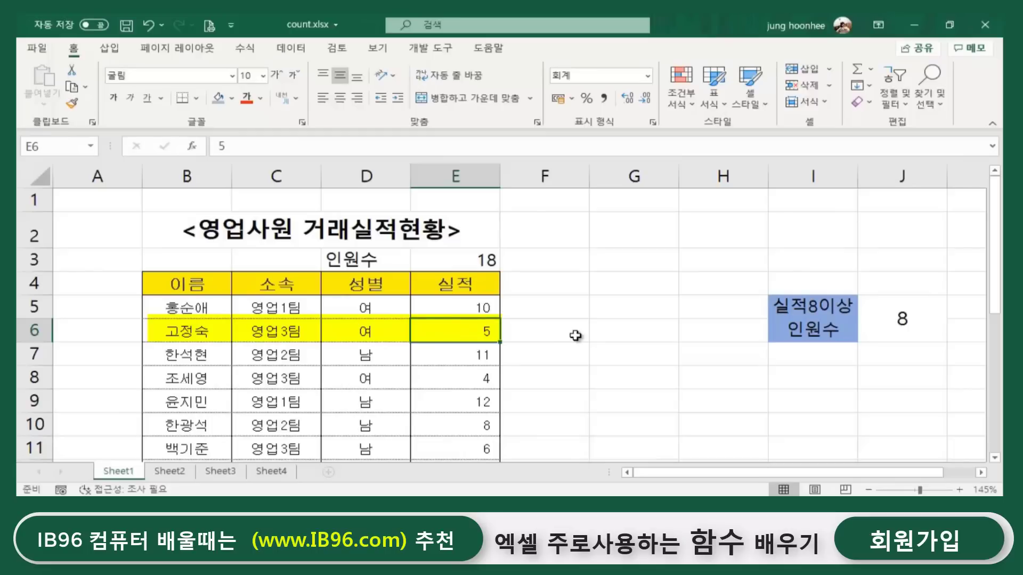
text(9)
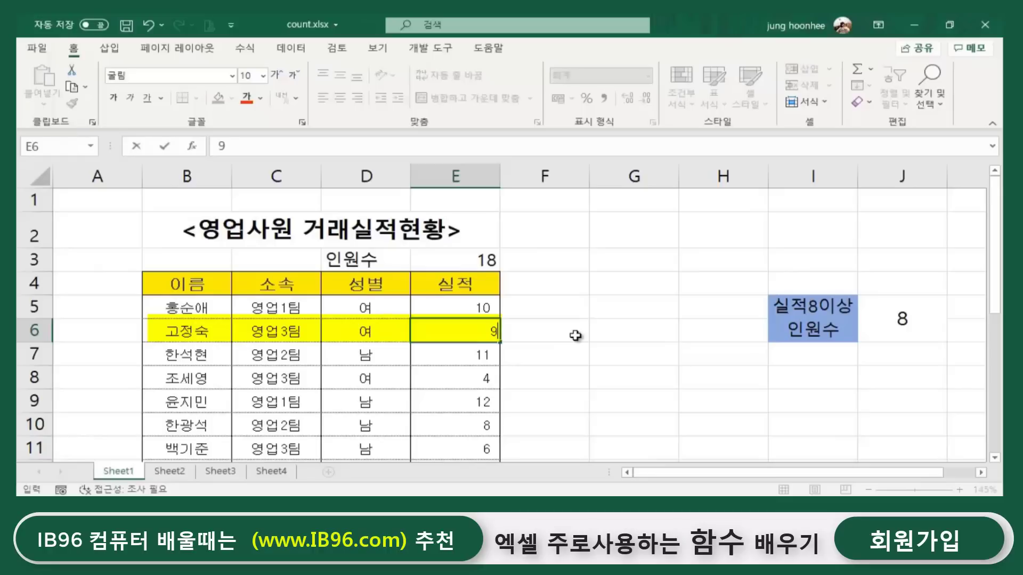
key(Return)
click(827, 316)
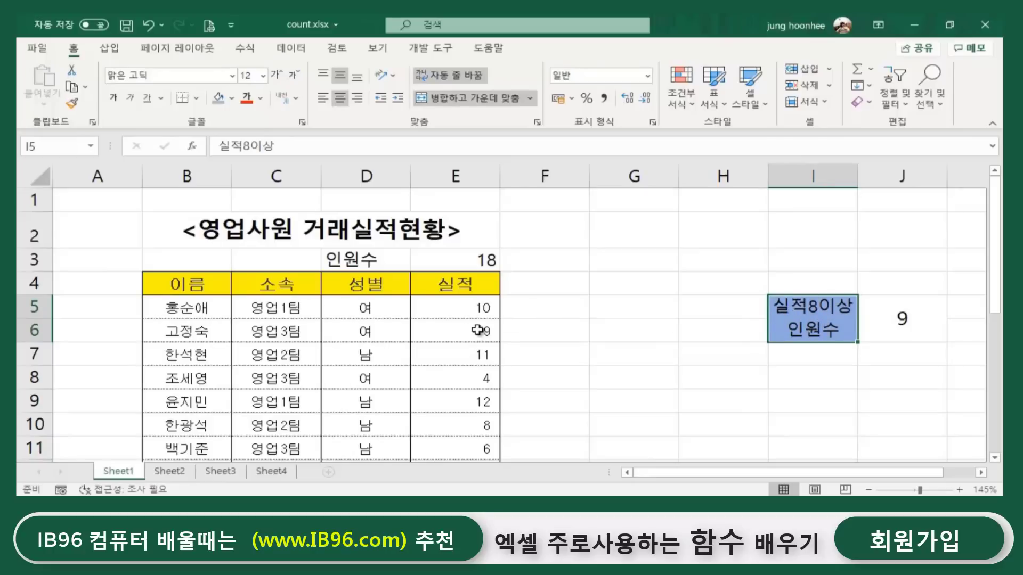
click(904, 319)
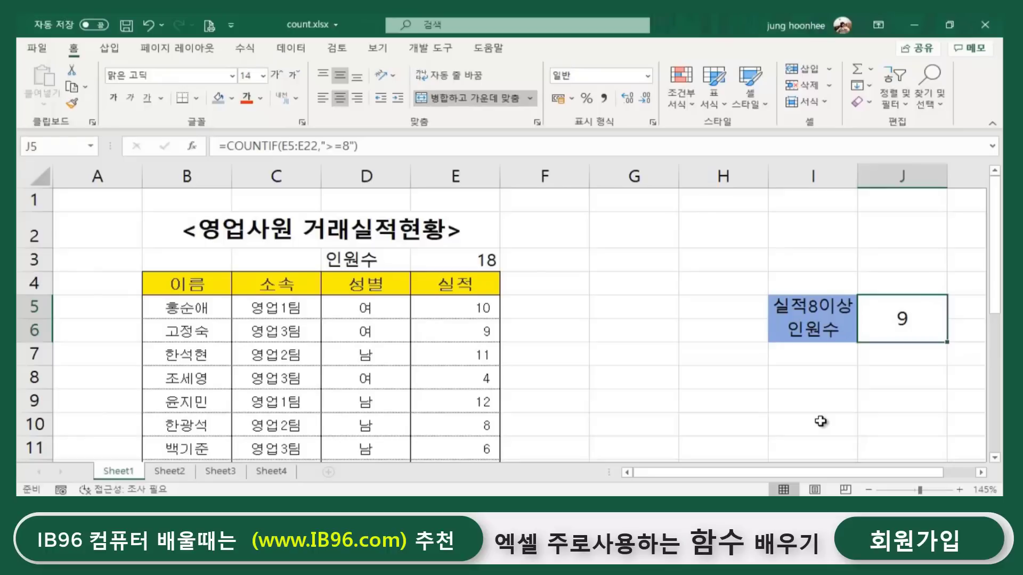
Start a COUNTIF formula in cell J7, directly below the 실적8이상 인원수 result.
click(884, 371)
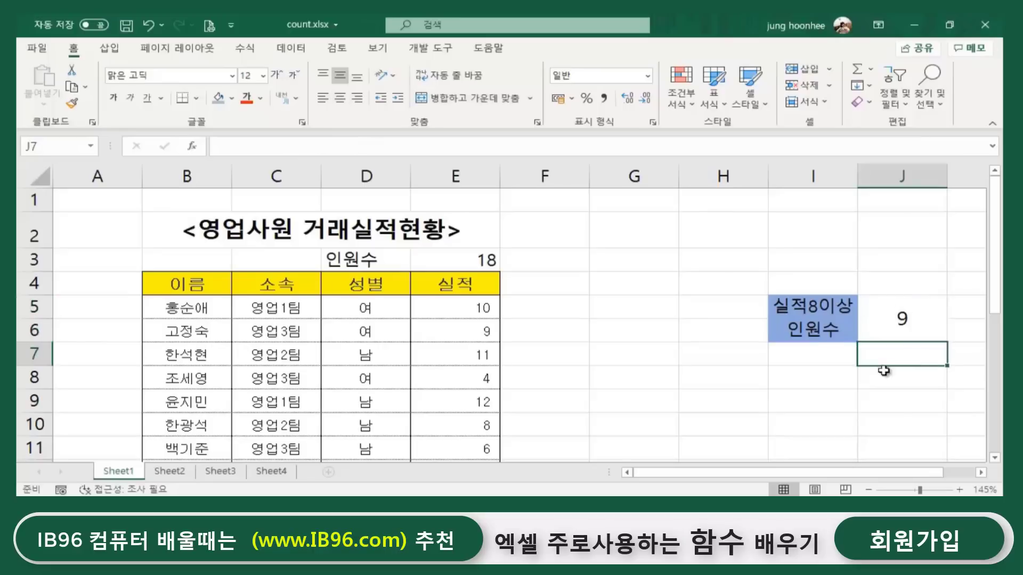
click(810, 355)
click(904, 357)
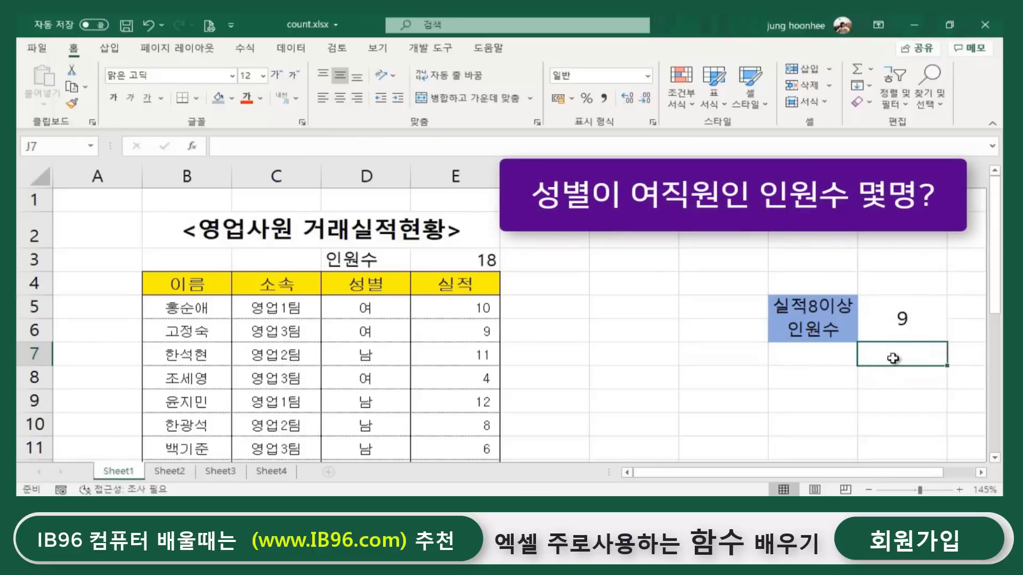
drag(847, 476, 855, 477)
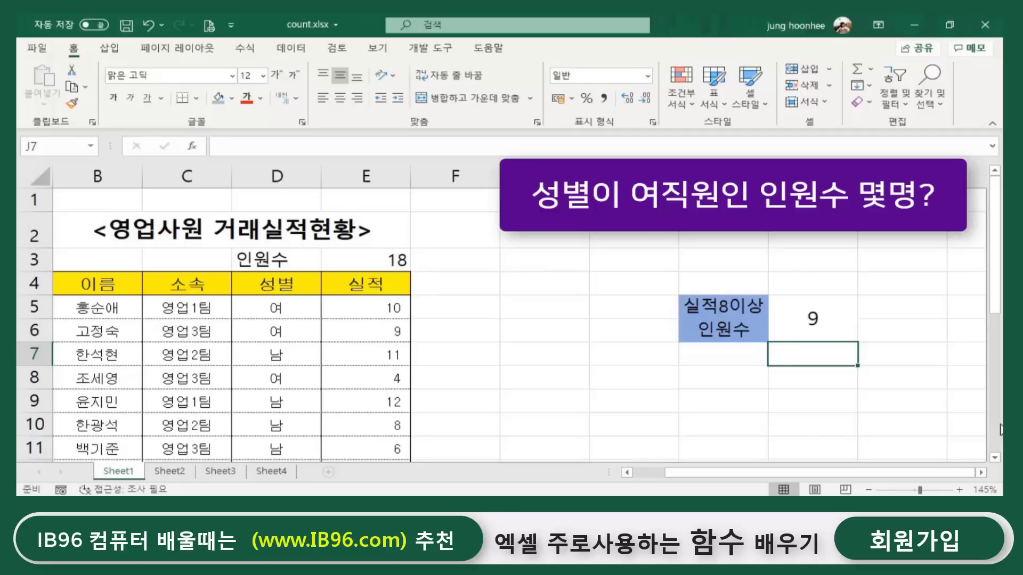
text(=co)
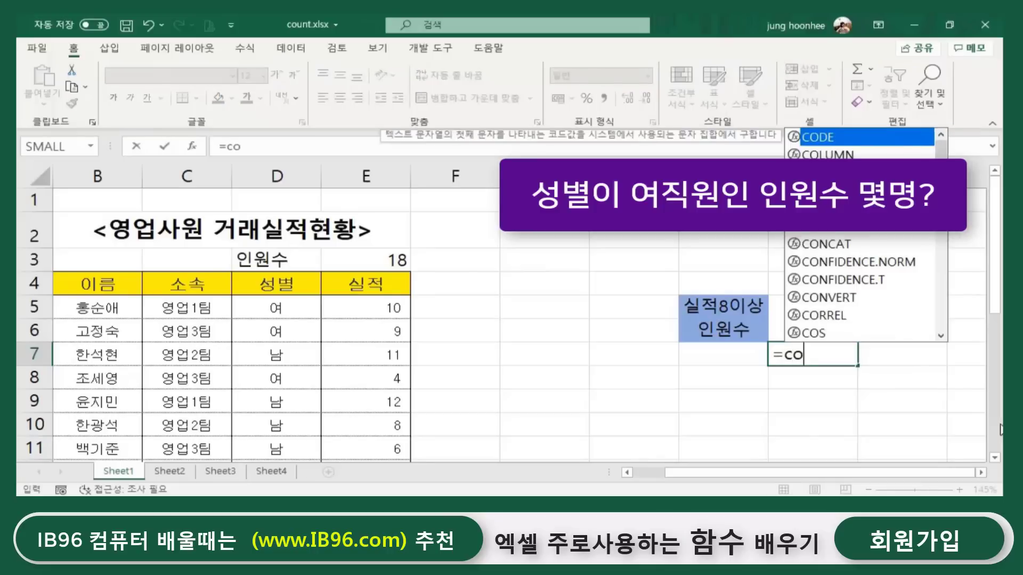
text(unti)
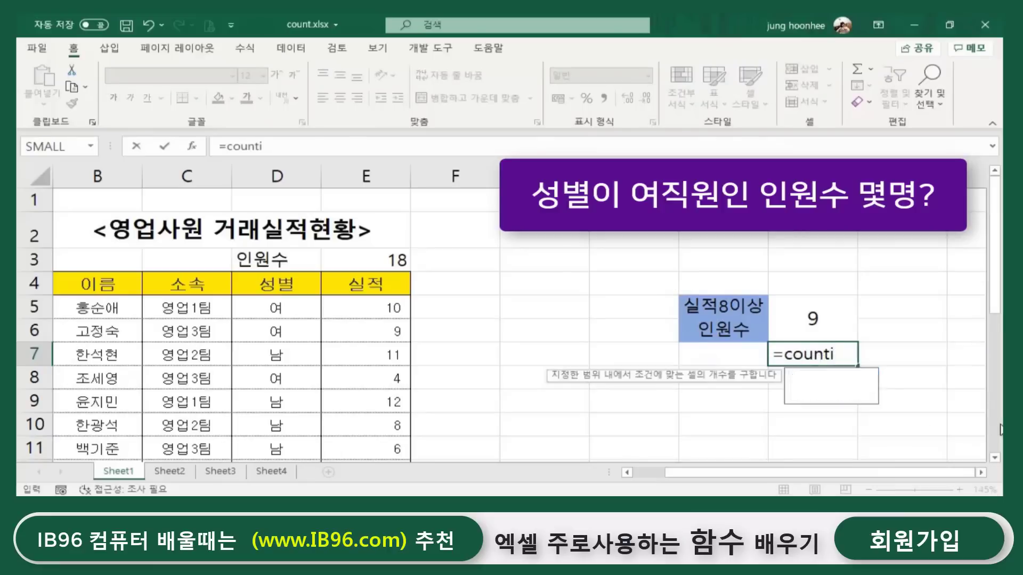
text(f()
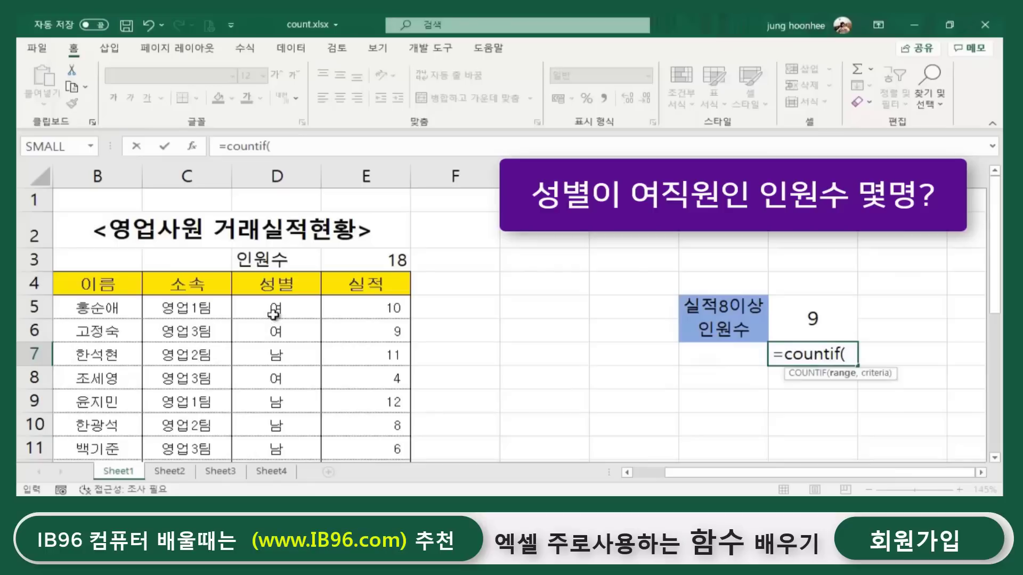
Set the COUNTIF range in J7 to the 성별 values D5:D22 and add the comma for the criterion.
drag(271, 307, 290, 408)
scroll(738, 437, up, 3)
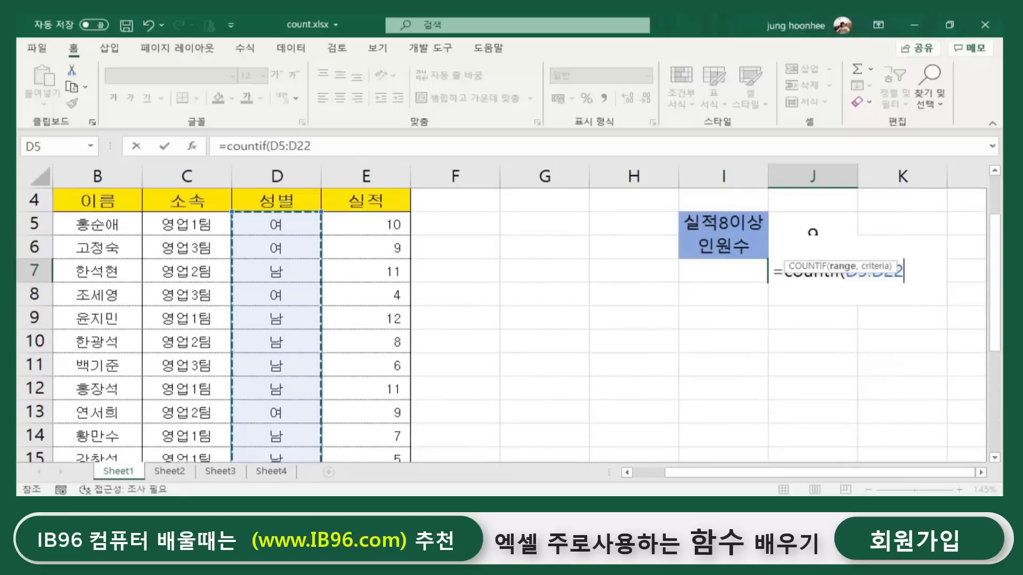
text(,)
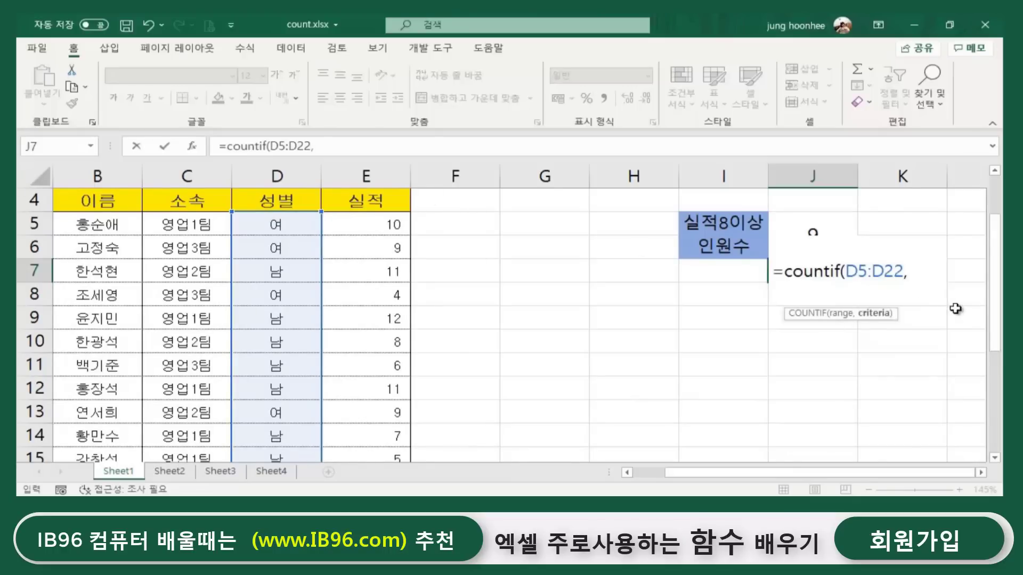
Add the criterion "여" and enter the J7 formula as =COUNTIF(D5:D22,"여").
text("du)
key(BackSpace)
key(BackSpace)
text(여성)
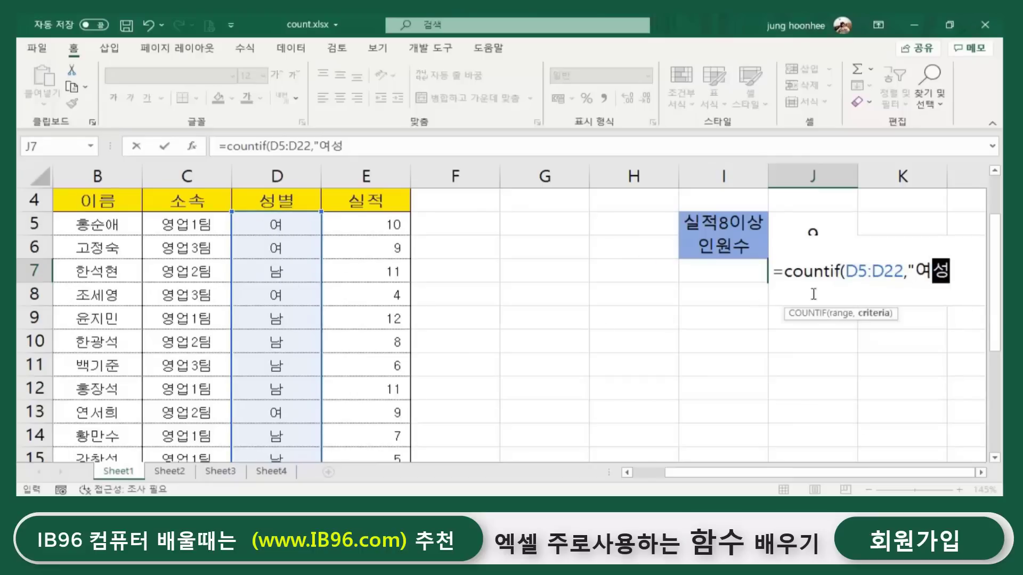
key(BackSpace)
key(BackSpace)
key(BackSpace)
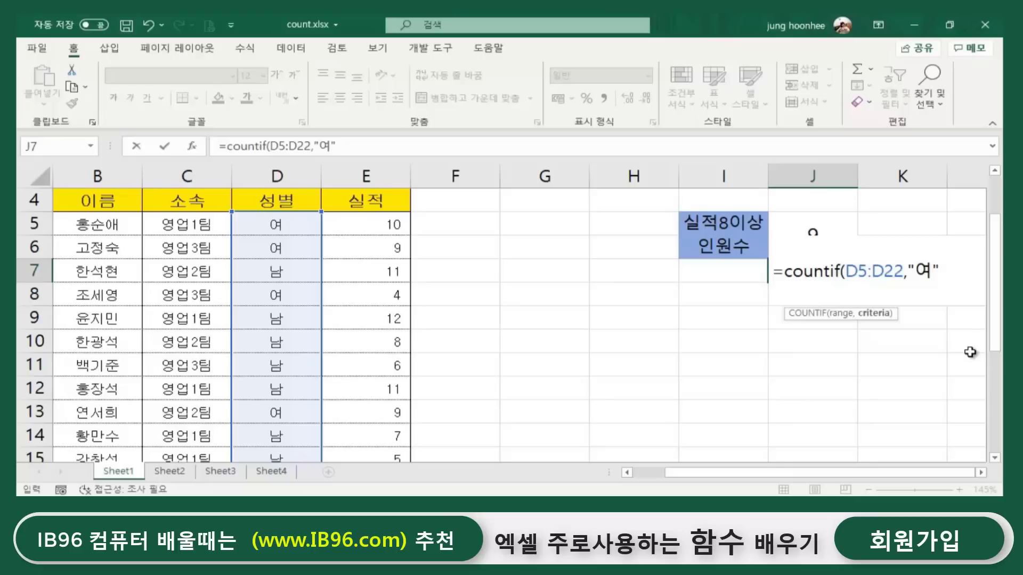
text())
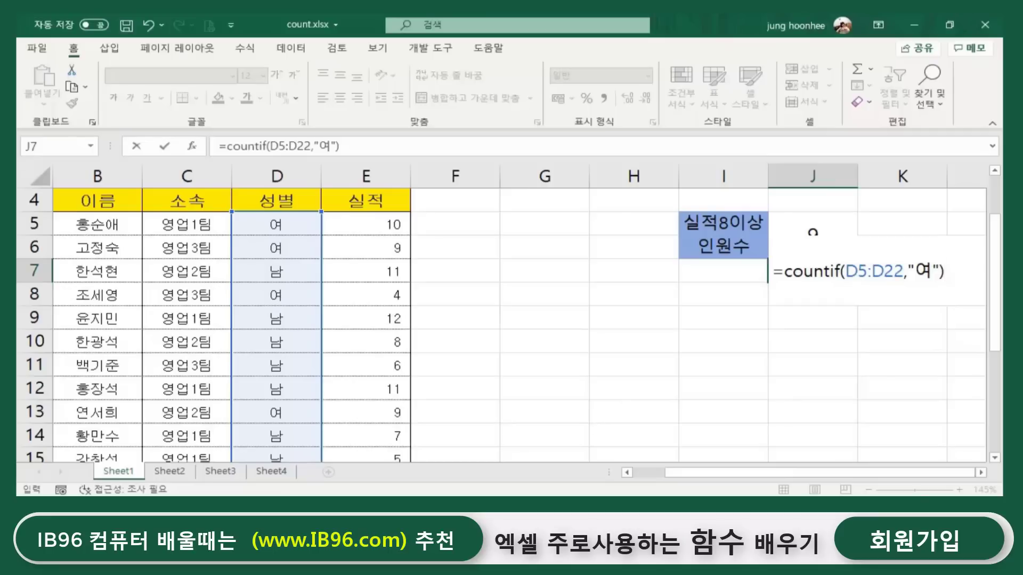
key(Return)
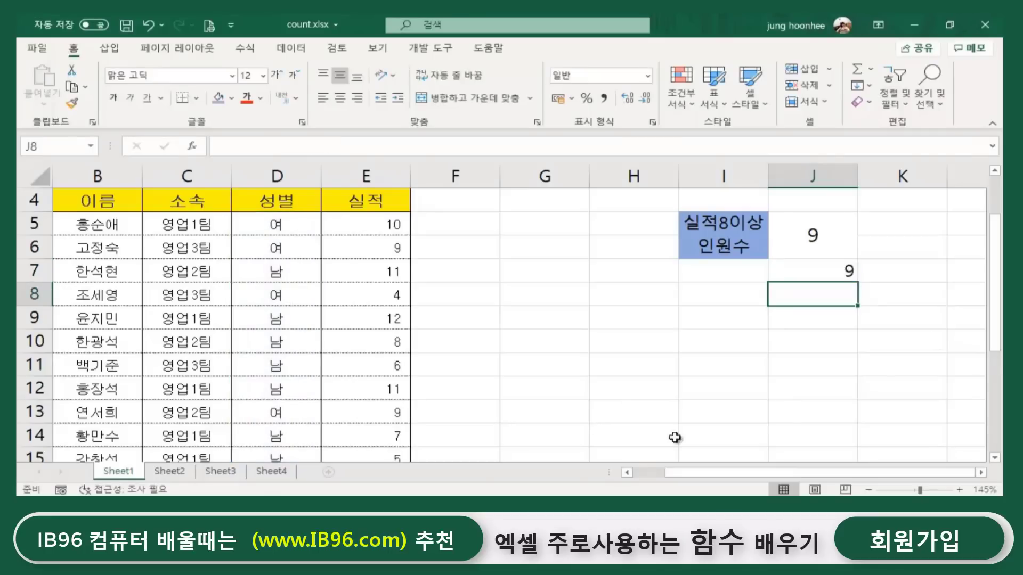
Change the 성별 value in D8 to 남 and check the COUNTIF result in J7.
click(812, 266)
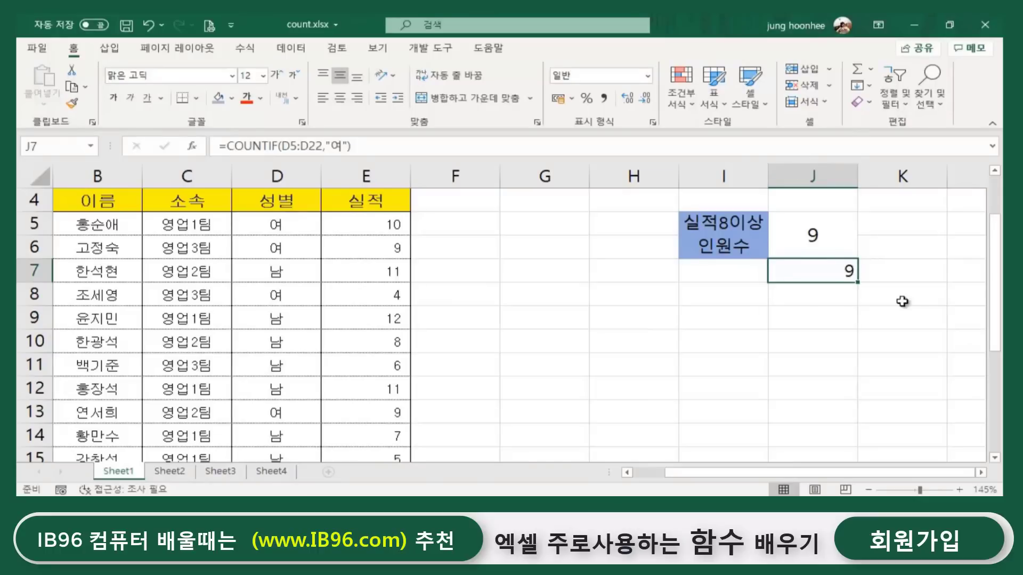
click(279, 295)
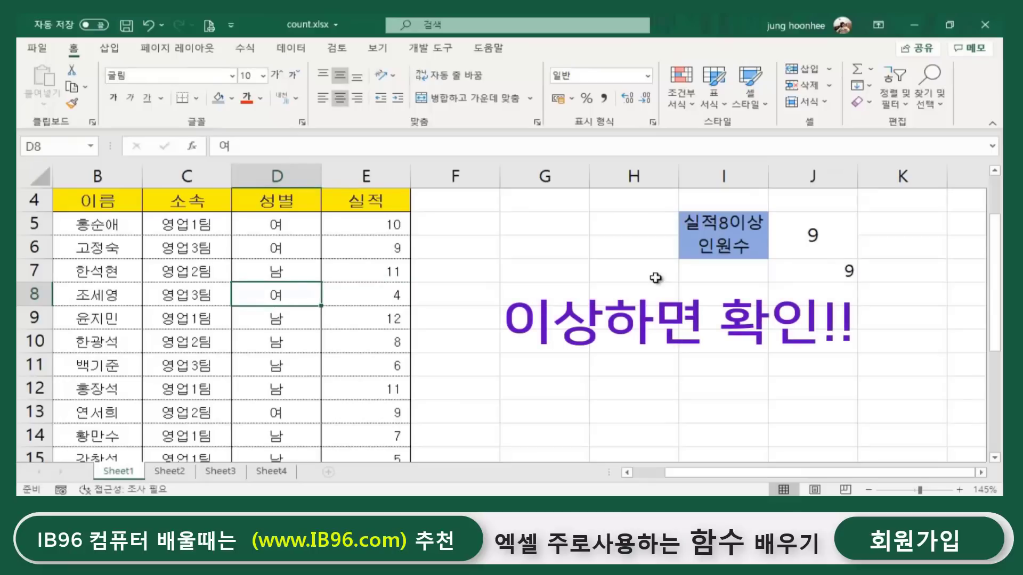
text(남)
key(Return)
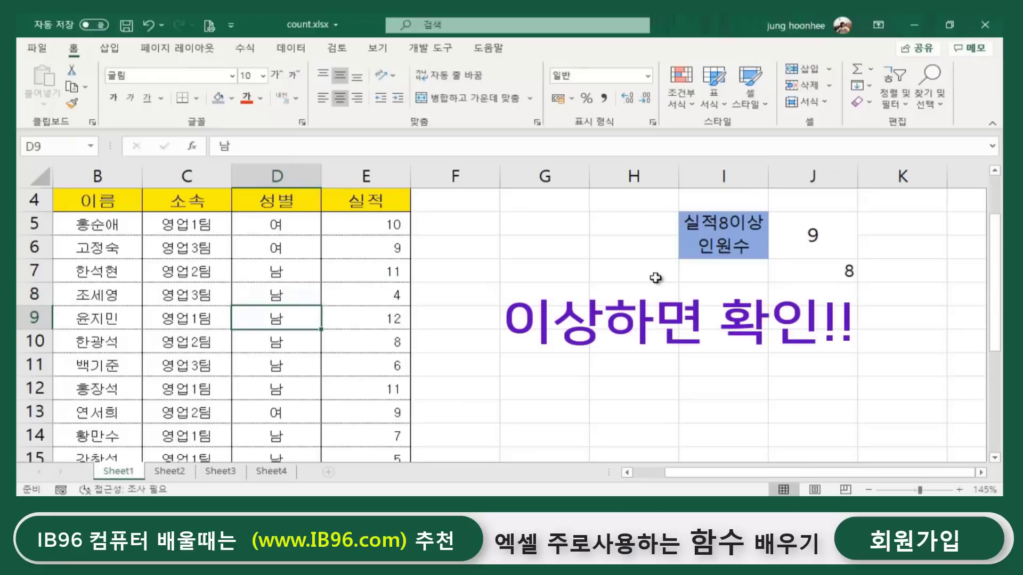
click(840, 270)
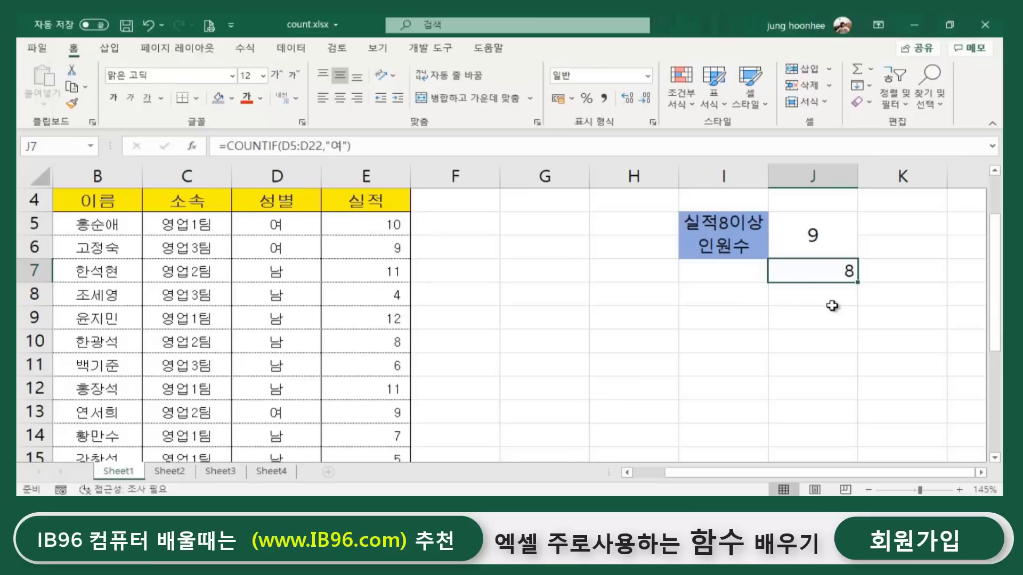
Compare the COUNTIF formulas in J5 and J7, examining the range and criterion each one uses.
click(831, 242)
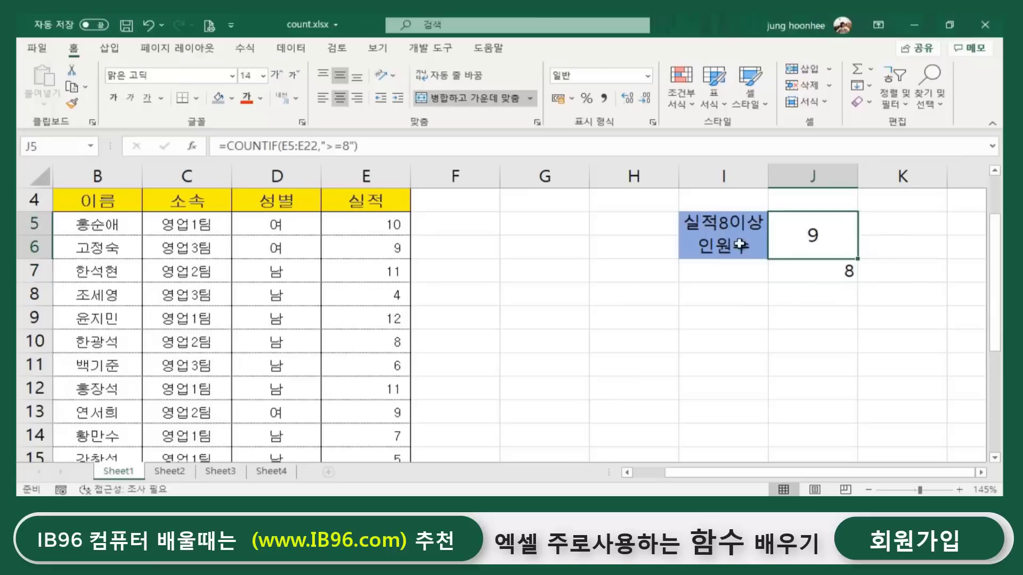
click(735, 243)
click(831, 242)
click(835, 286)
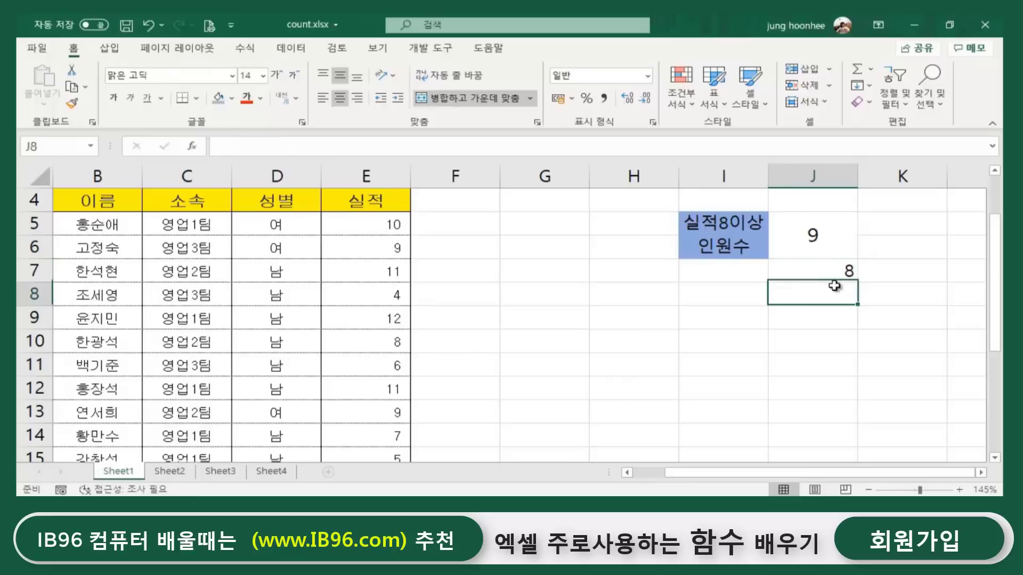
click(811, 239)
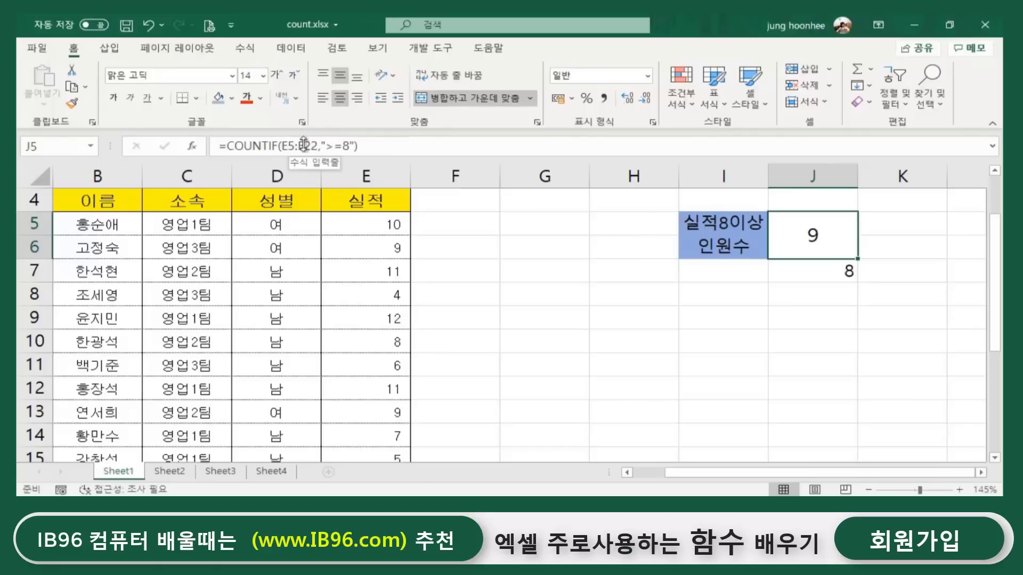
click(796, 271)
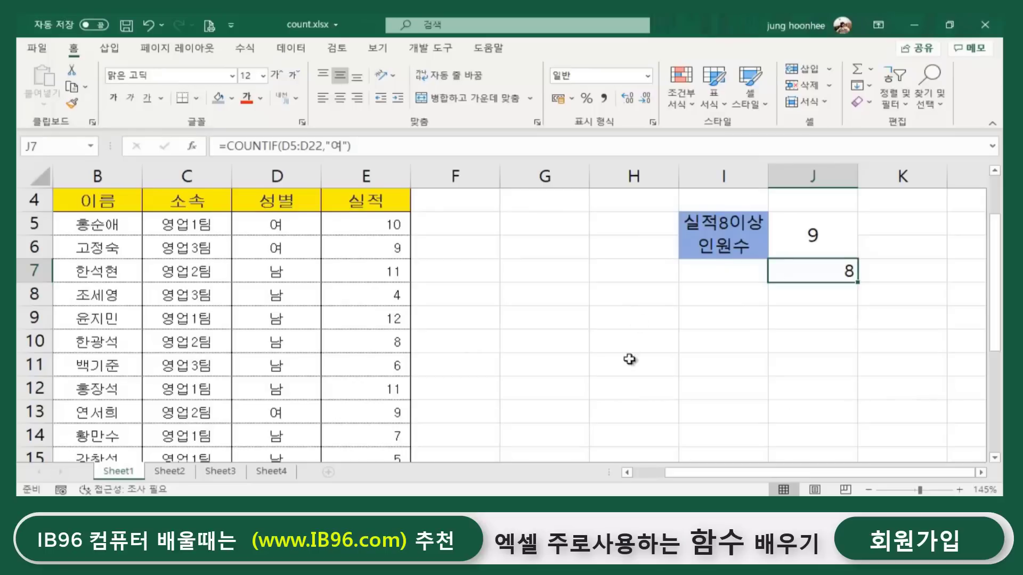
click(617, 341)
click(813, 237)
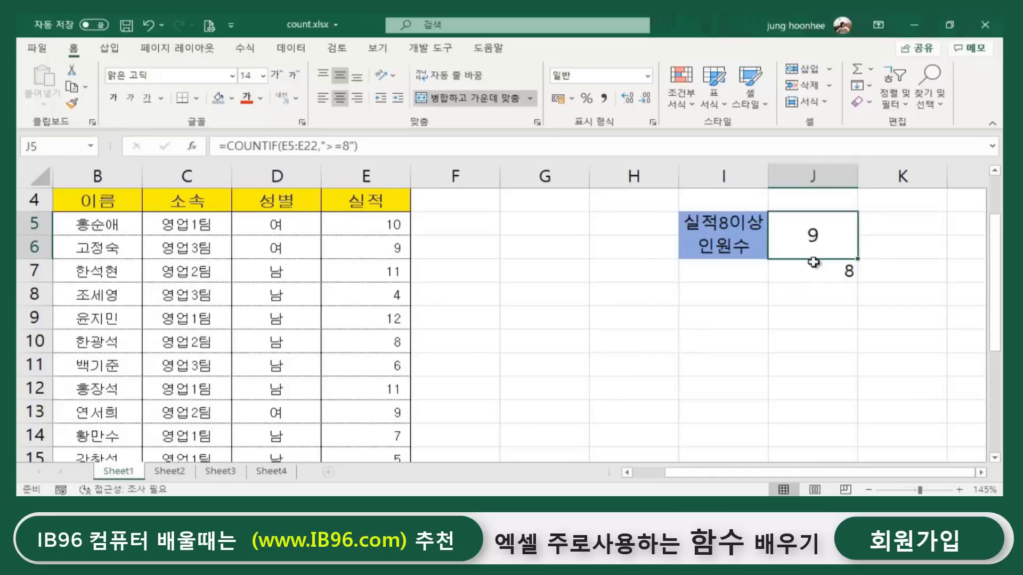
click(812, 273)
click(803, 257)
click(802, 268)
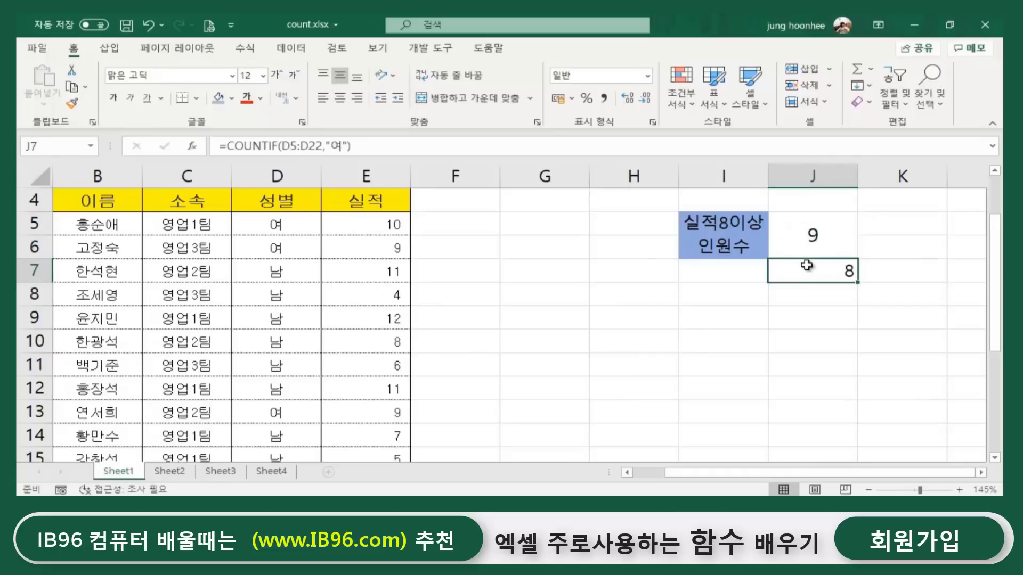
click(793, 232)
click(801, 275)
click(626, 368)
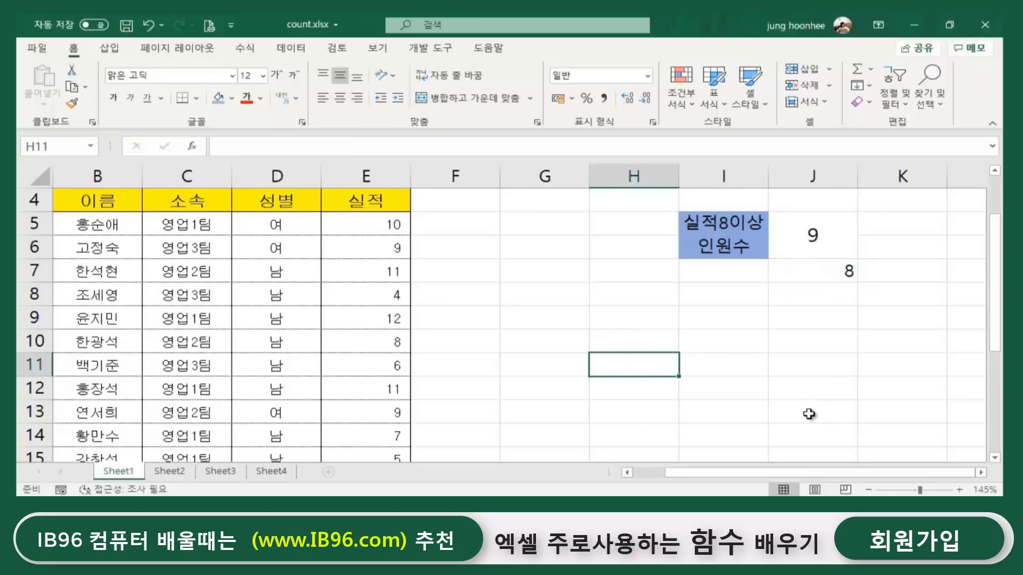
click(724, 363)
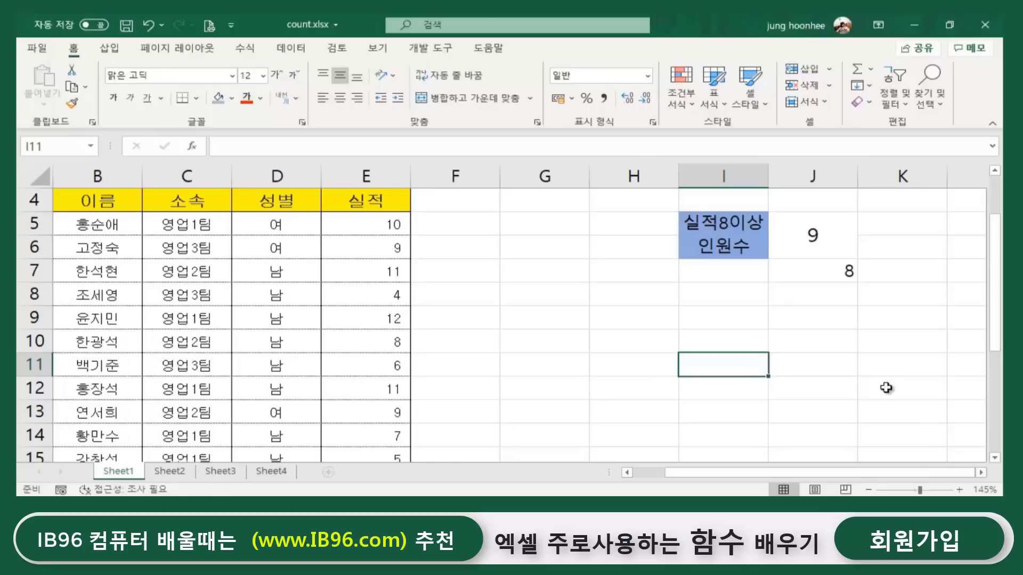
click(567, 380)
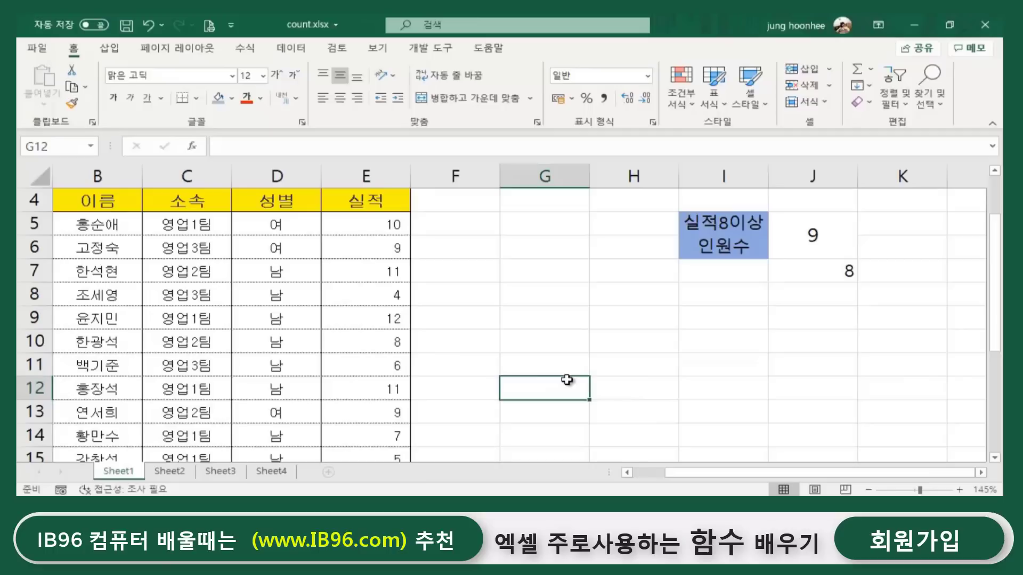
click(178, 472)
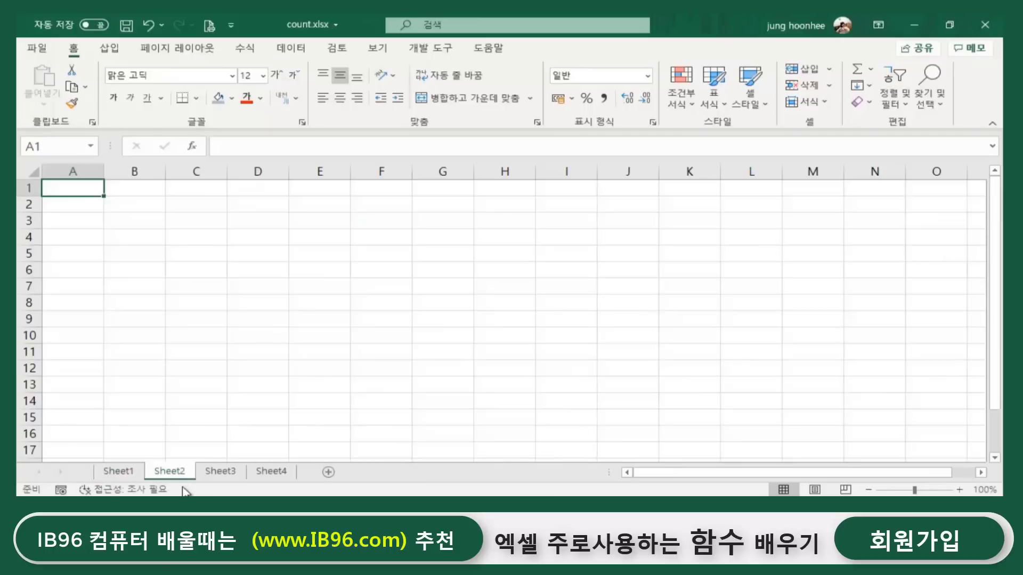
click(498, 319)
click(298, 277)
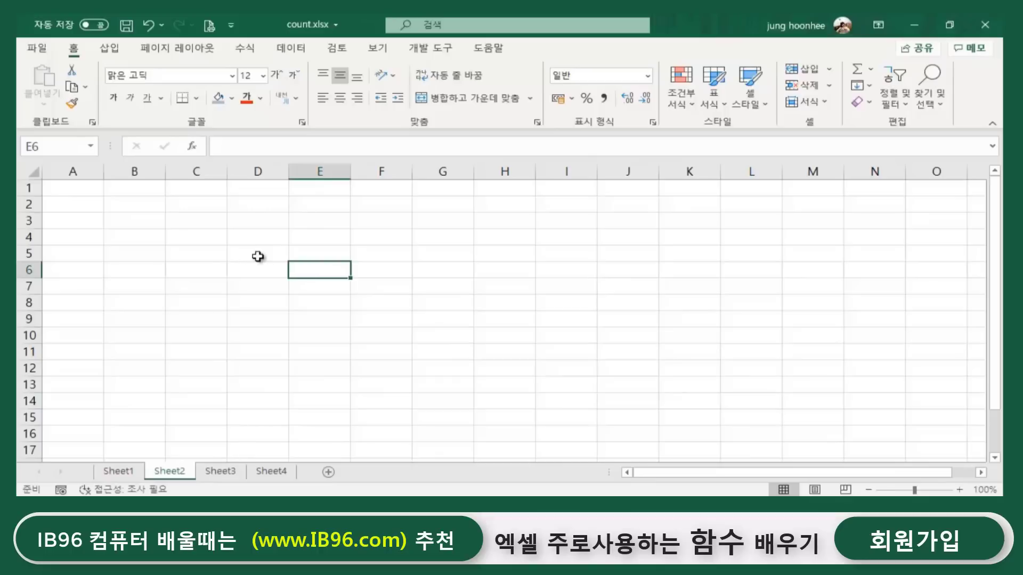
click(259, 256)
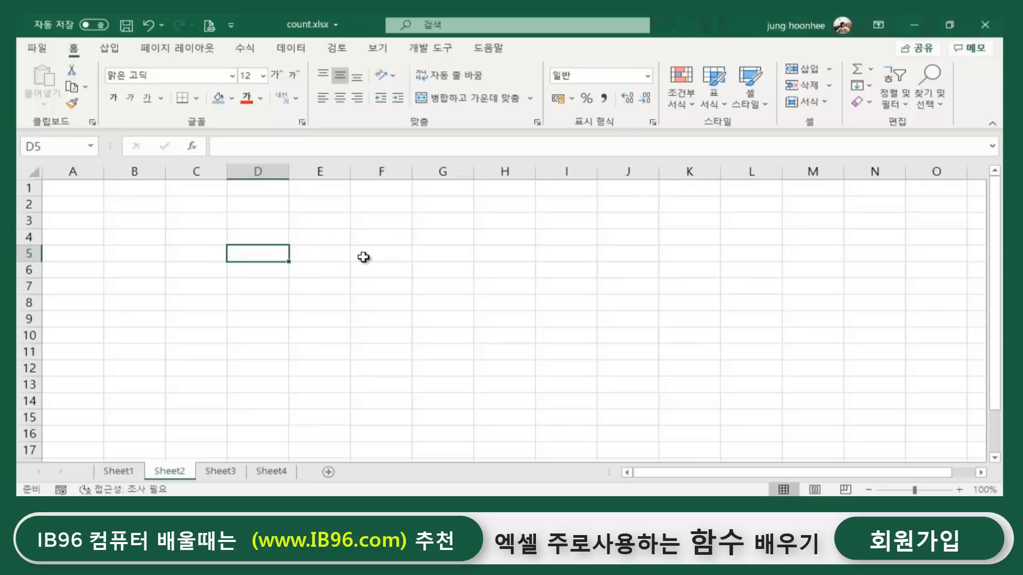
Copy the team names in C5:C22 of Sheet1 and paste them into Sheet2 starting at D5.
click(114, 471)
drag(193, 220, 202, 410)
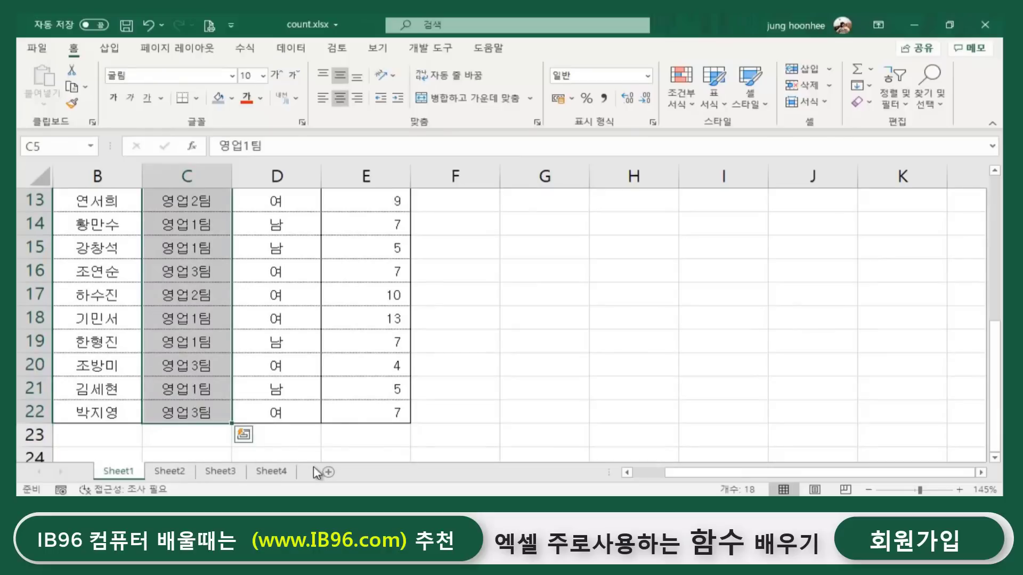
key(ctrl+c)
click(170, 472)
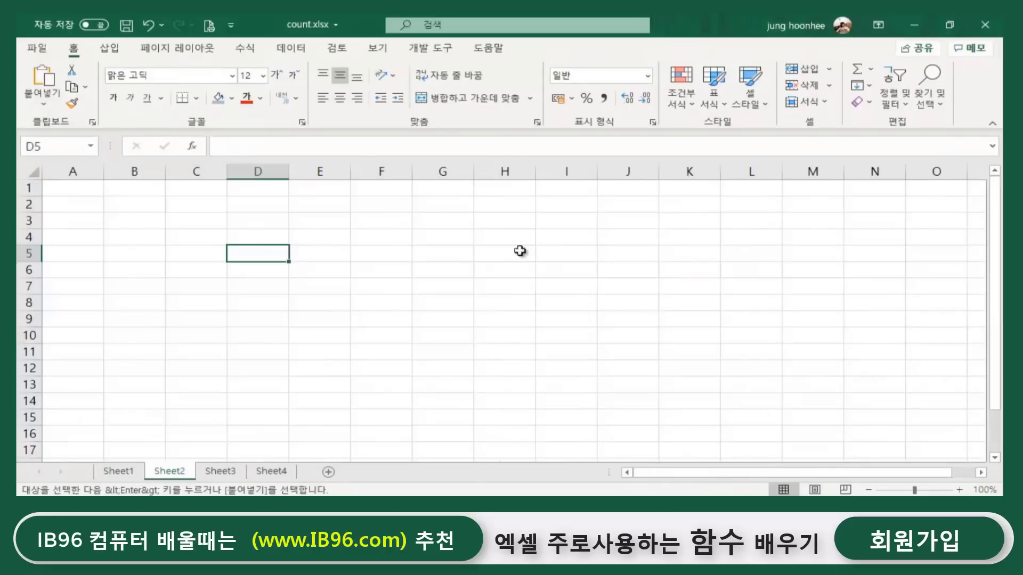
key(ctrl+v)
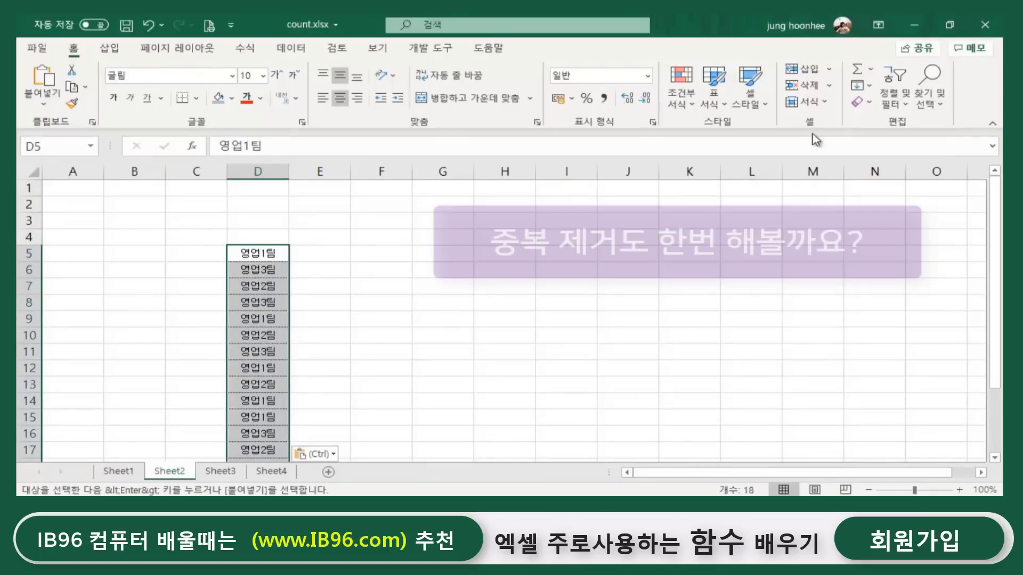
Remove the duplicate team names from the pasted list in column D, treating the data as having no header row.
click(303, 52)
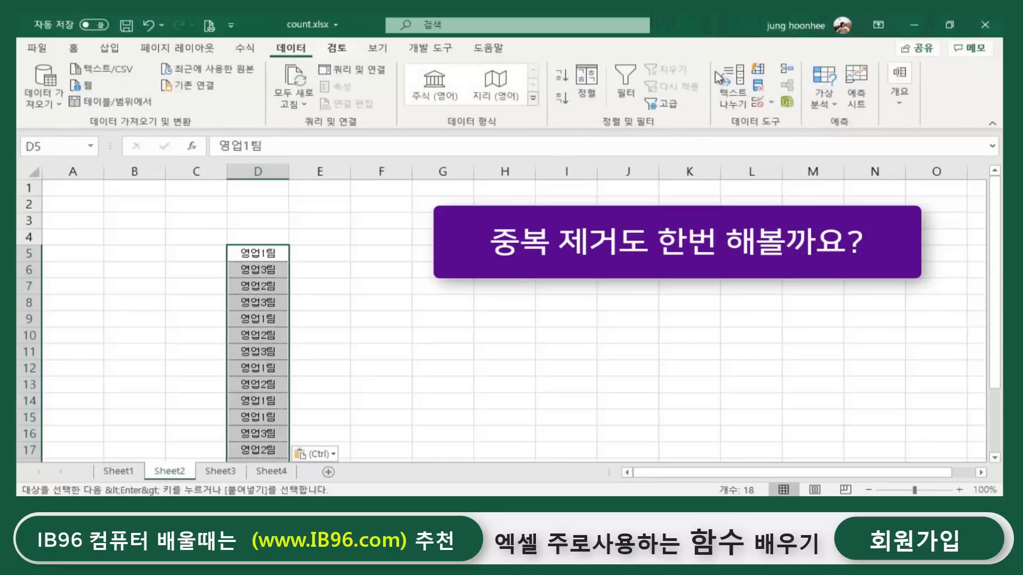
click(759, 87)
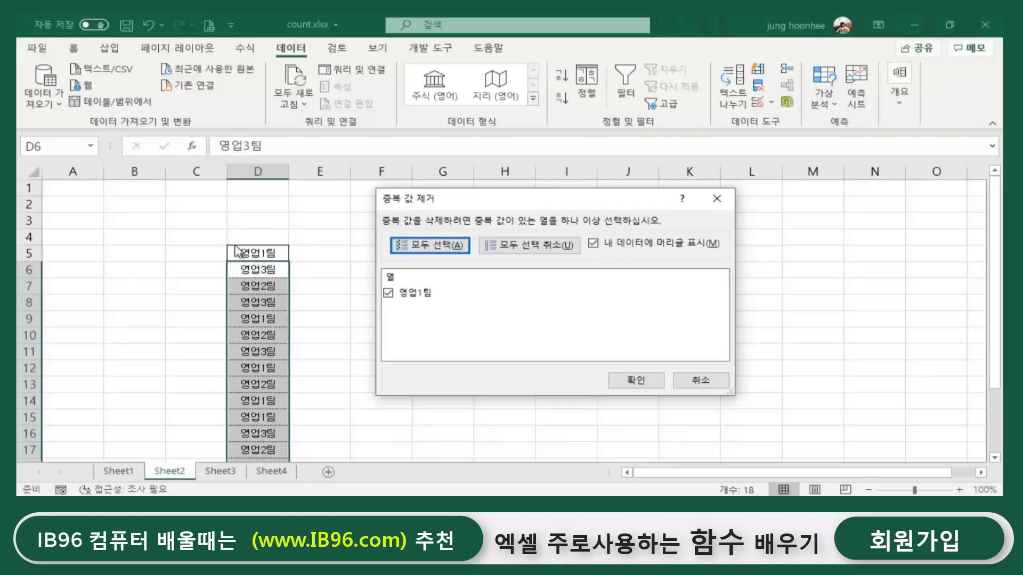
click(593, 243)
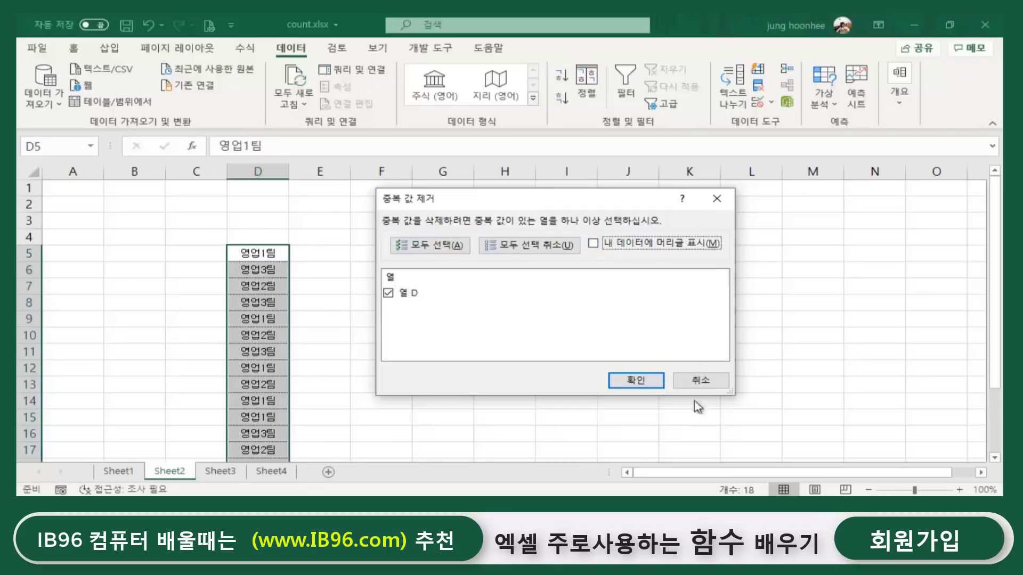
click(645, 384)
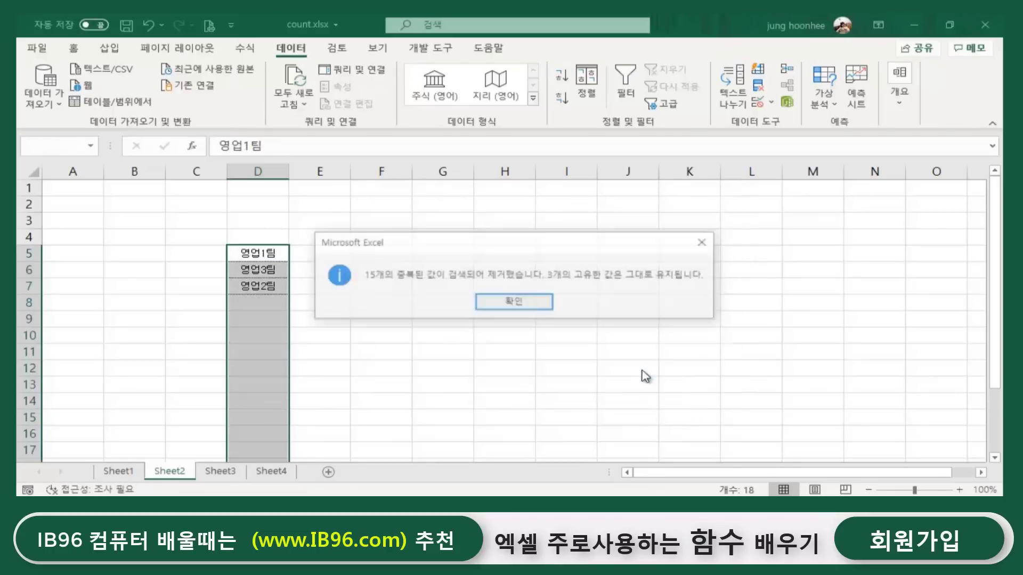
click(521, 301)
click(423, 333)
drag(255, 261, 262, 286)
click(354, 306)
Enter the column headings 남 in E4 and 여 in F4.
click(316, 243)
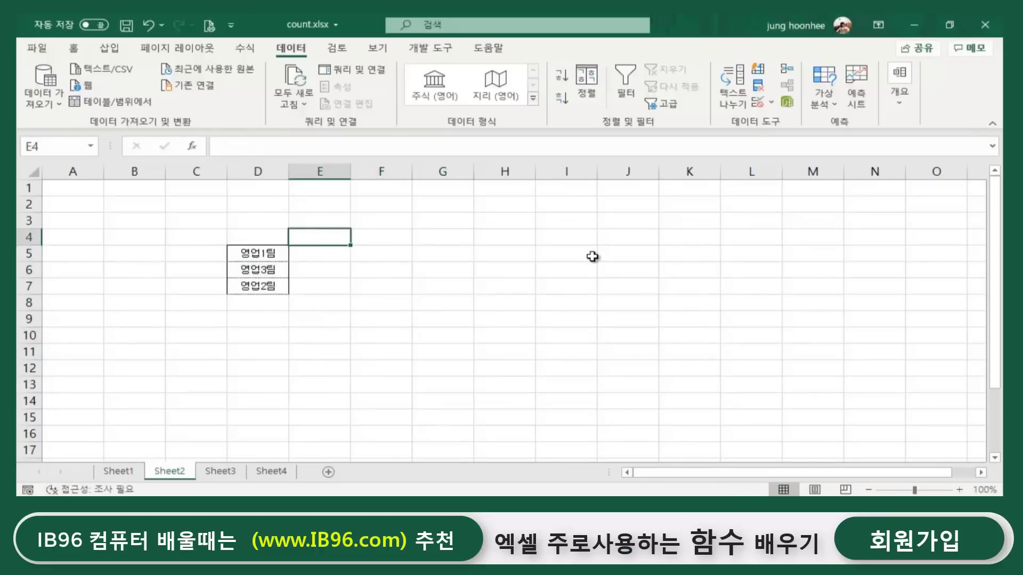
text(ㄴ)
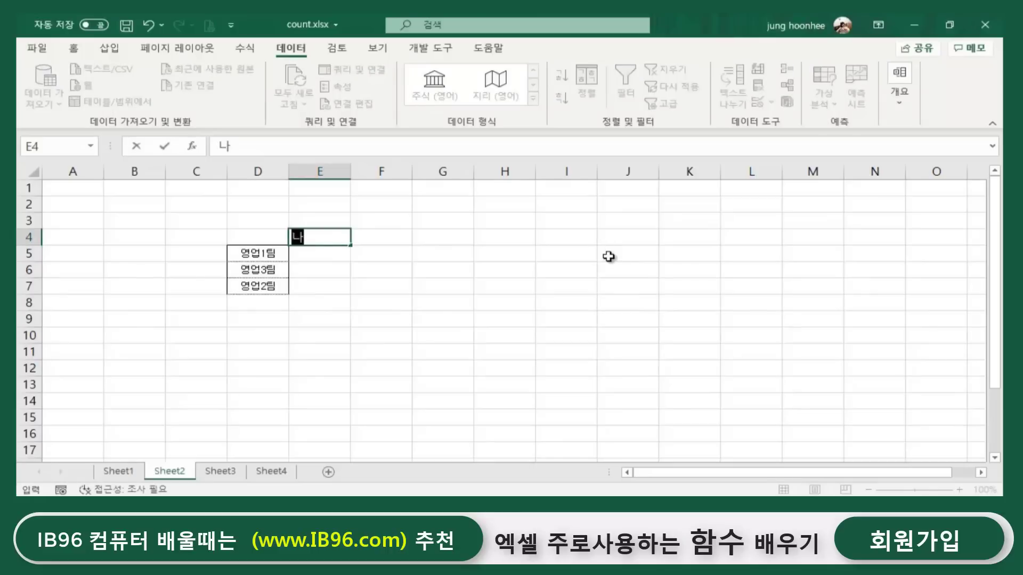
key(Tab)
text(여)
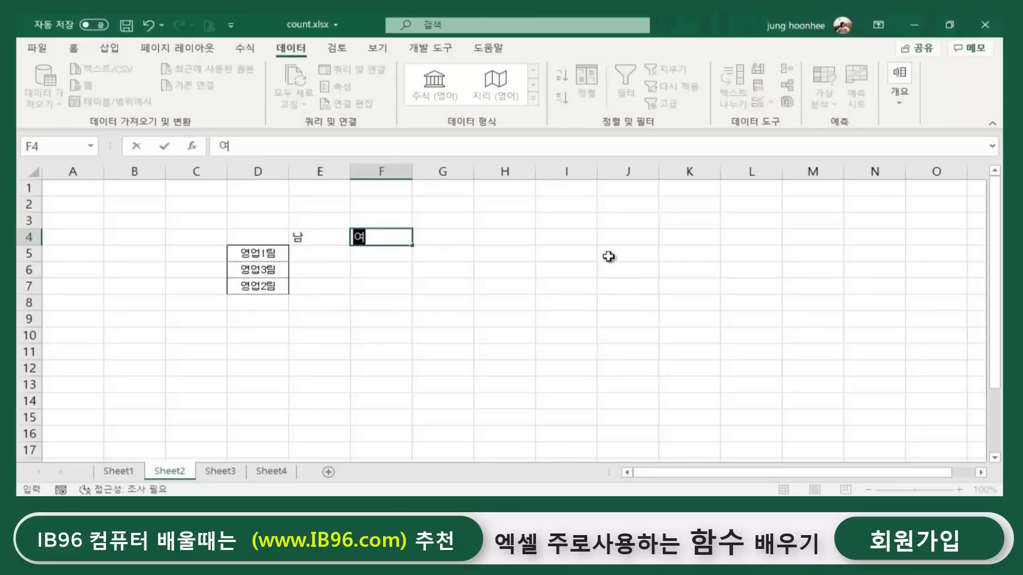
key(Return)
Apply all borders to the table range D4:F7.
ctrl+scroll(500, 321, up, 2)
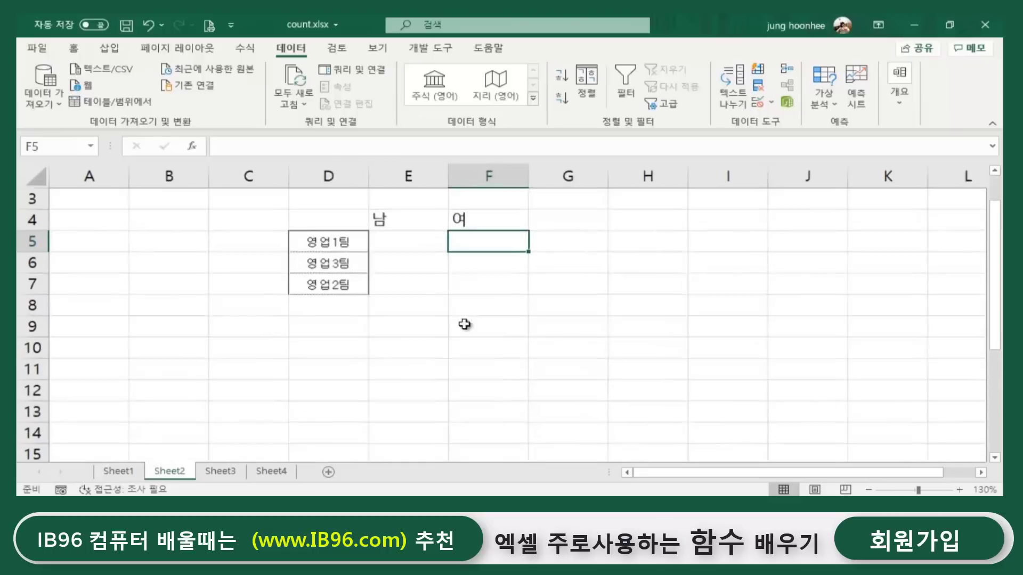
drag(312, 224, 497, 290)
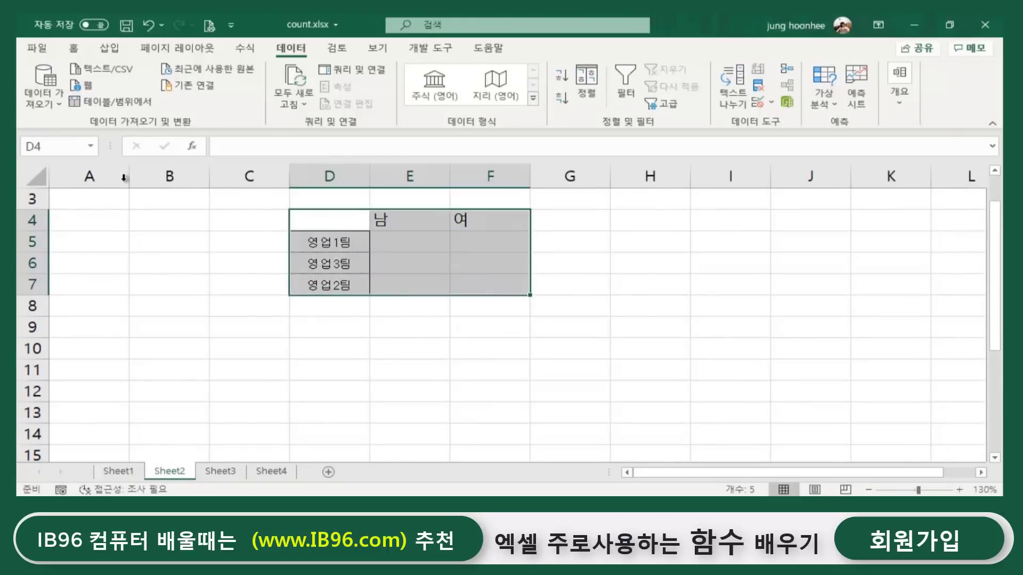
click(74, 49)
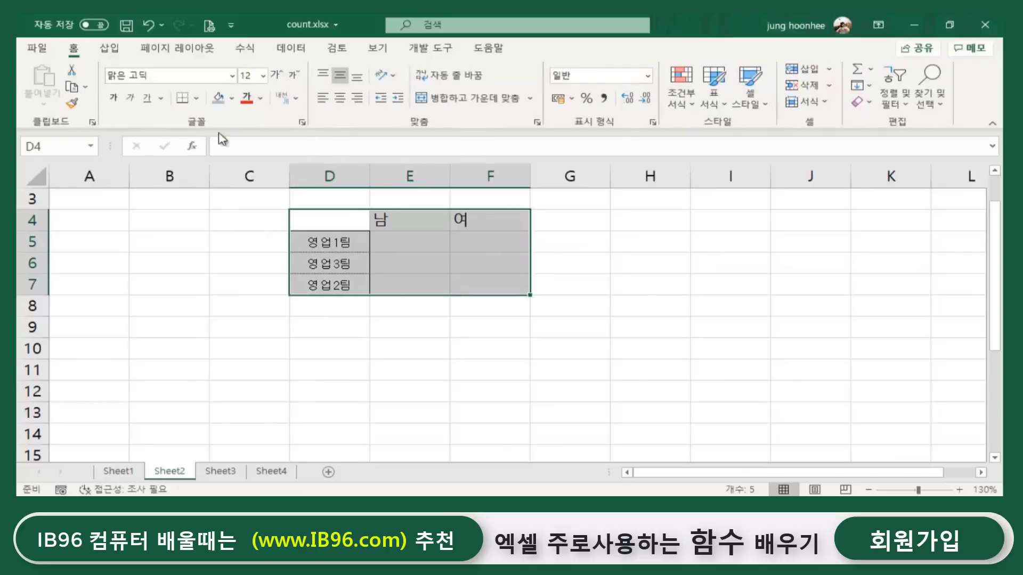
click(196, 98)
click(228, 261)
click(634, 370)
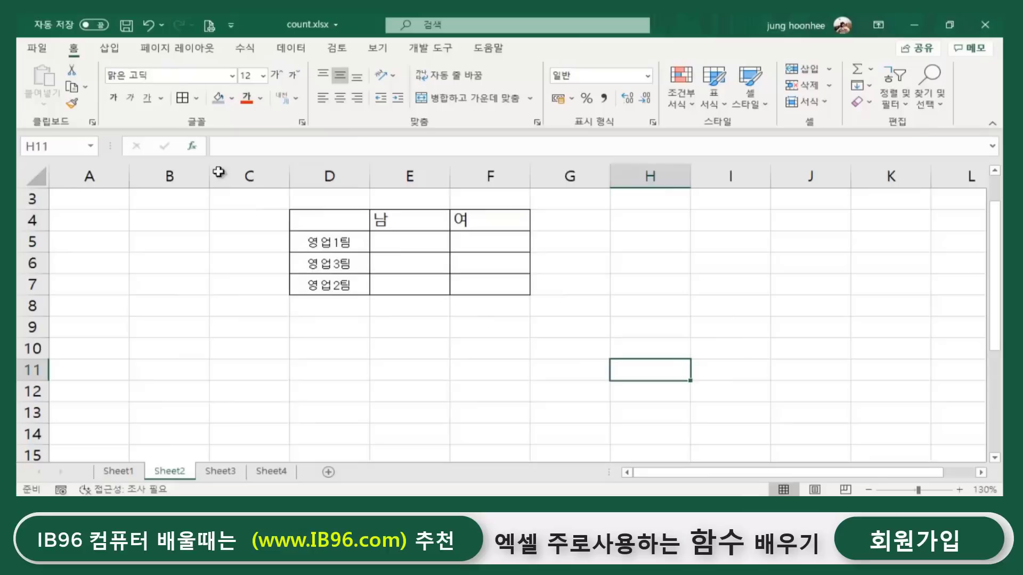
Fill the team name cells D5:D7 with light gray.
drag(334, 241, 335, 283)
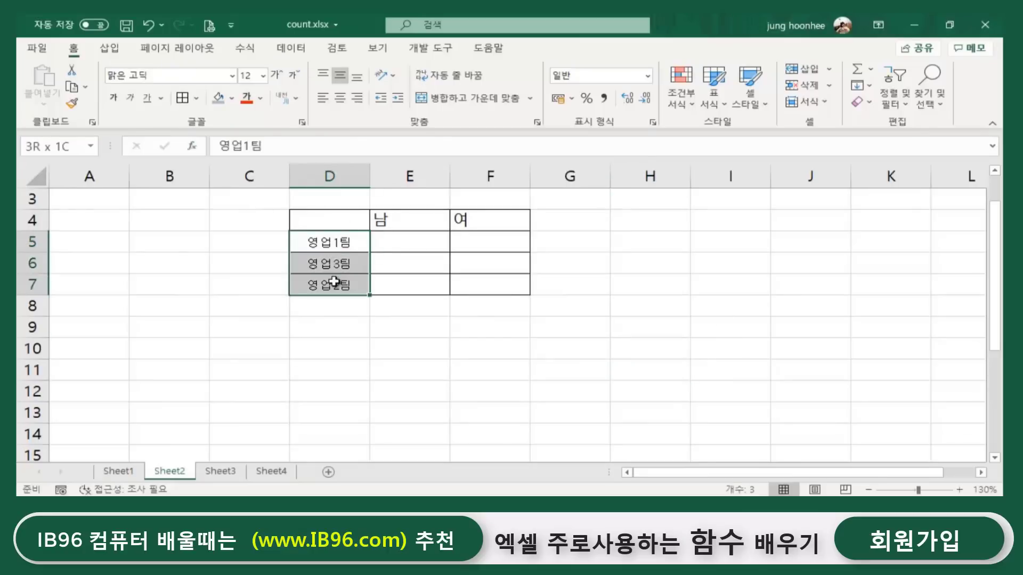
click(232, 98)
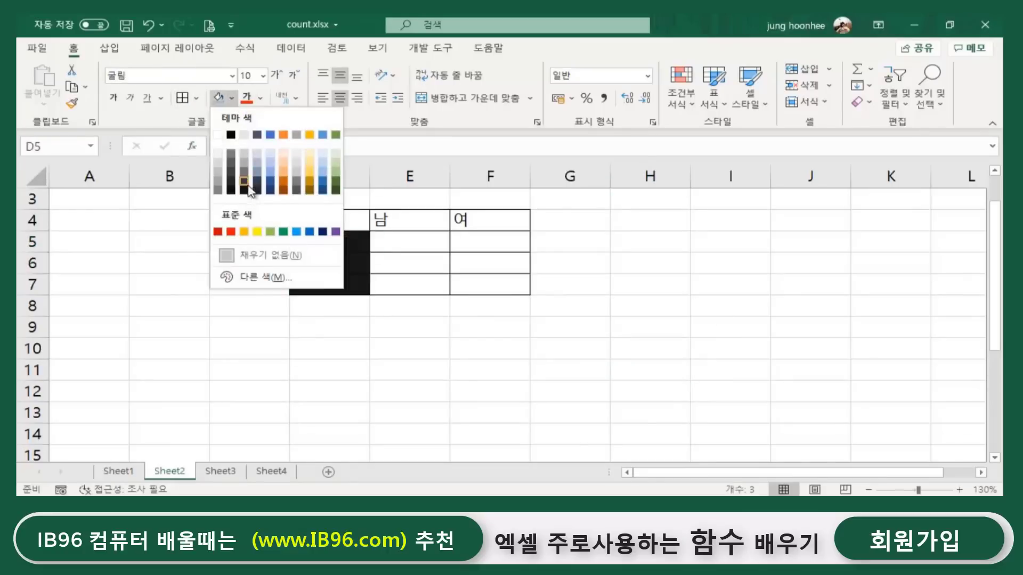
click(240, 151)
click(410, 346)
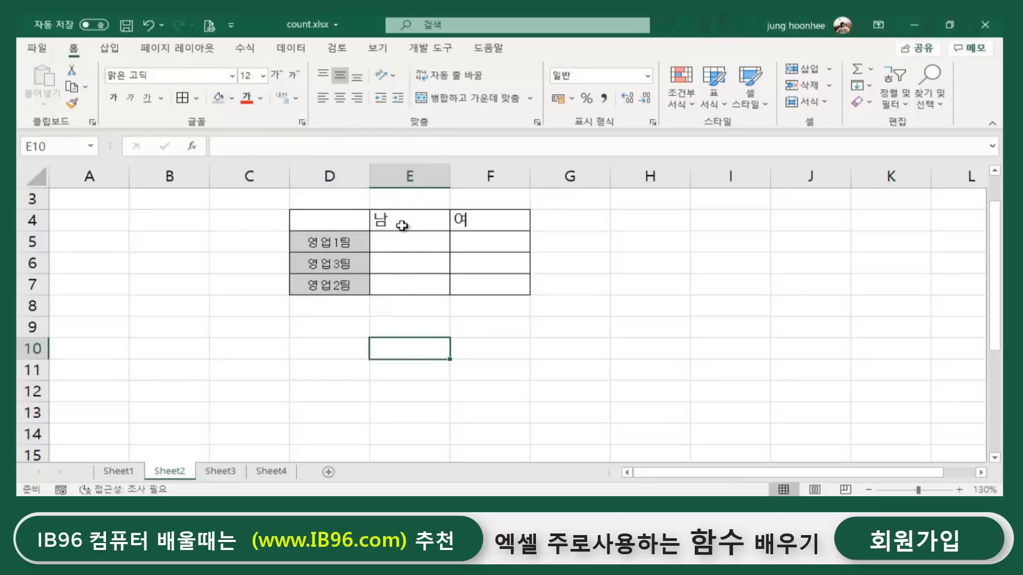
Fill the heading cells E4:F4 with light orange.
drag(404, 222, 466, 224)
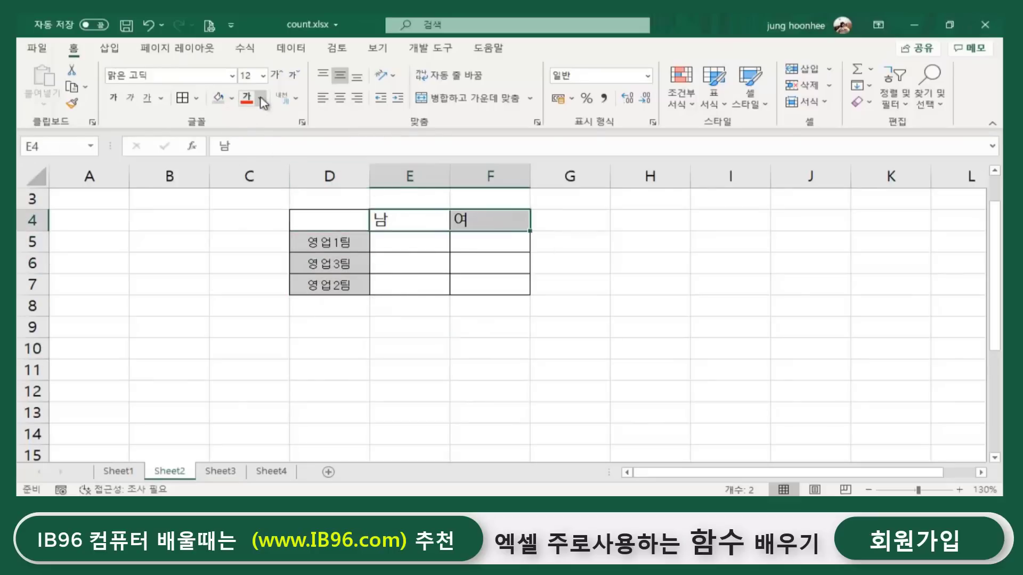
click(232, 98)
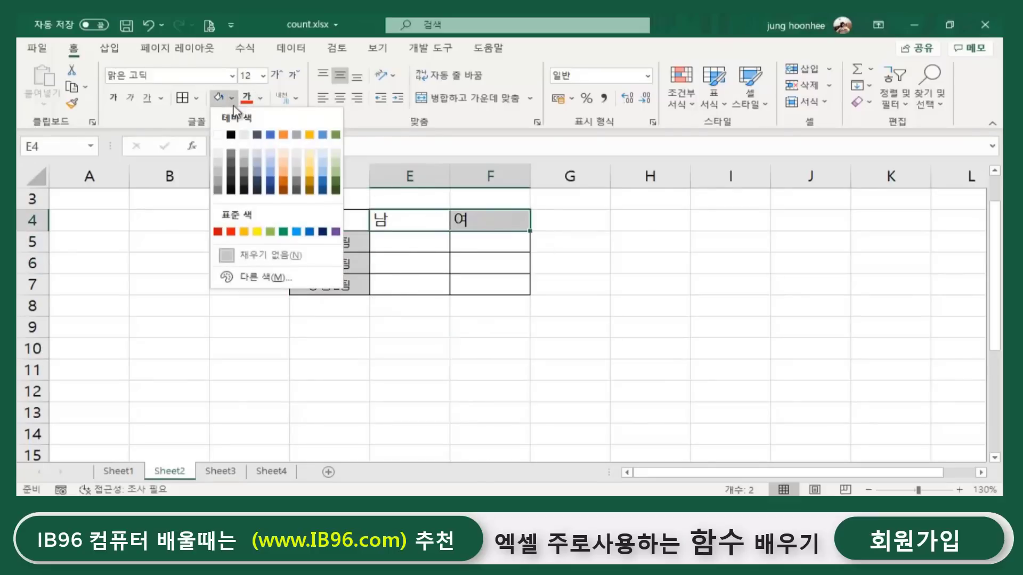
click(284, 170)
click(674, 341)
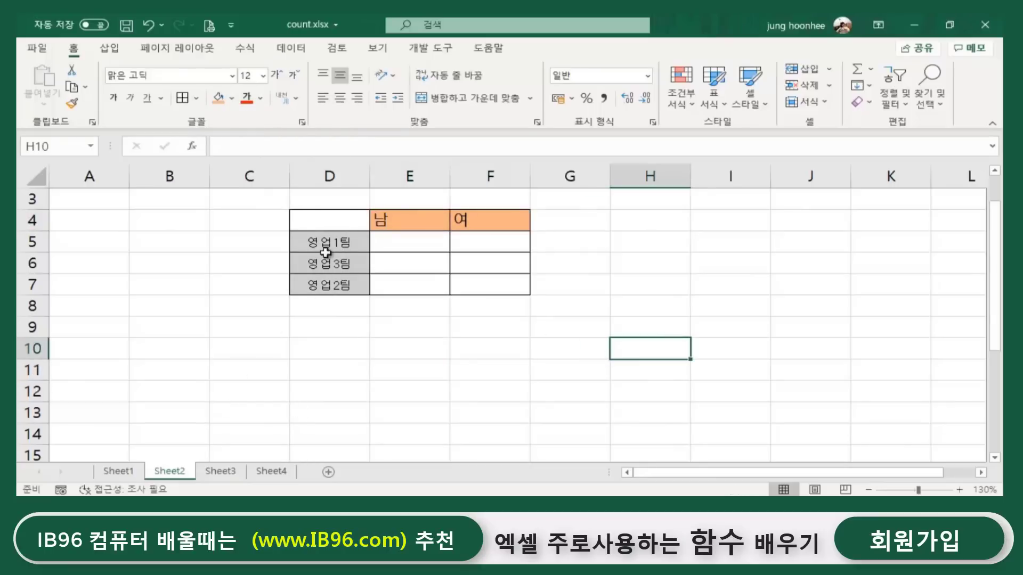
Put the team names in numerical order by changing D6 to 영업2팀 and D7 to 영업3팀.
drag(330, 244, 338, 265)
click(367, 351)
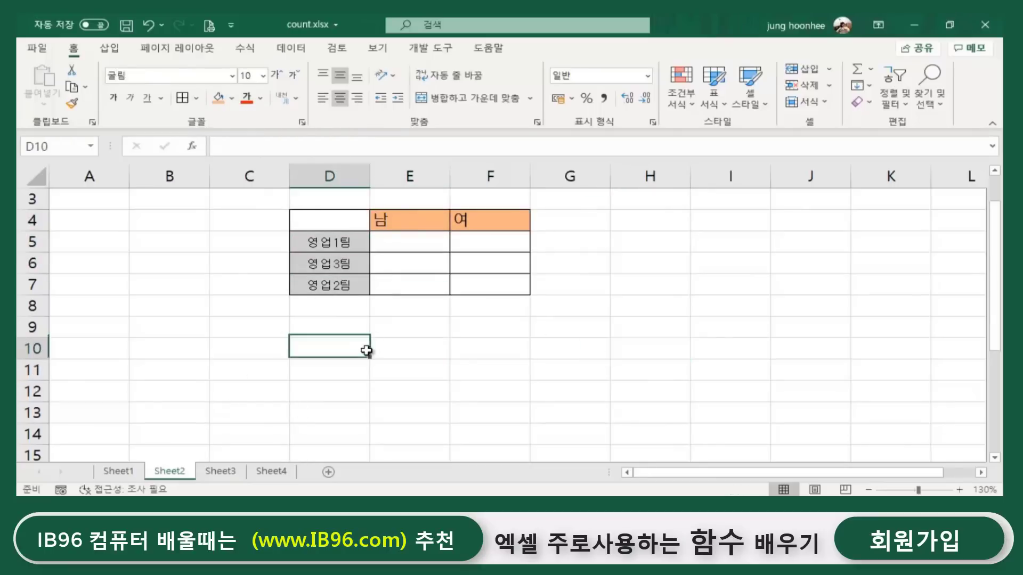
click(337, 244)
click(353, 268)
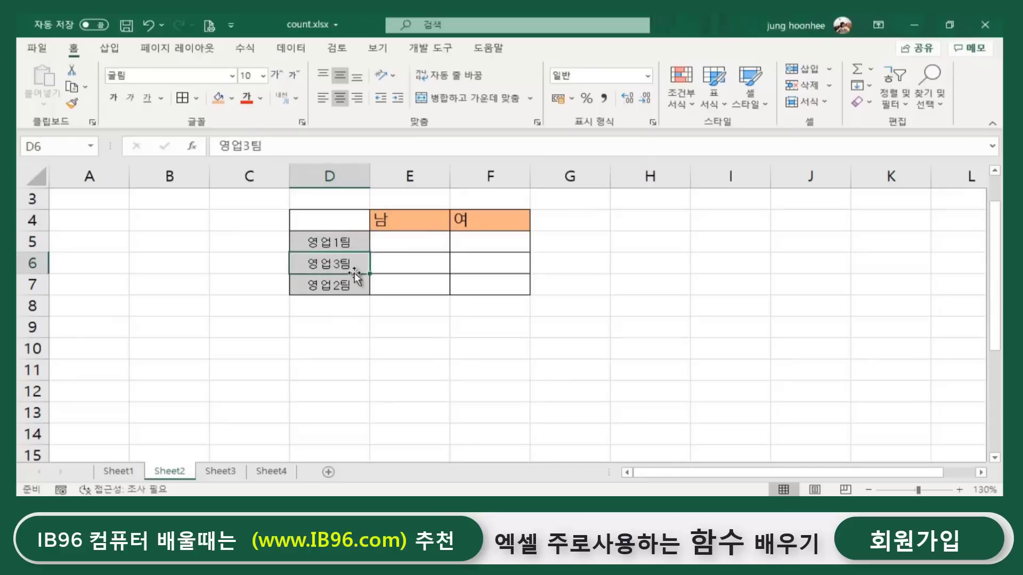
double_click(340, 265)
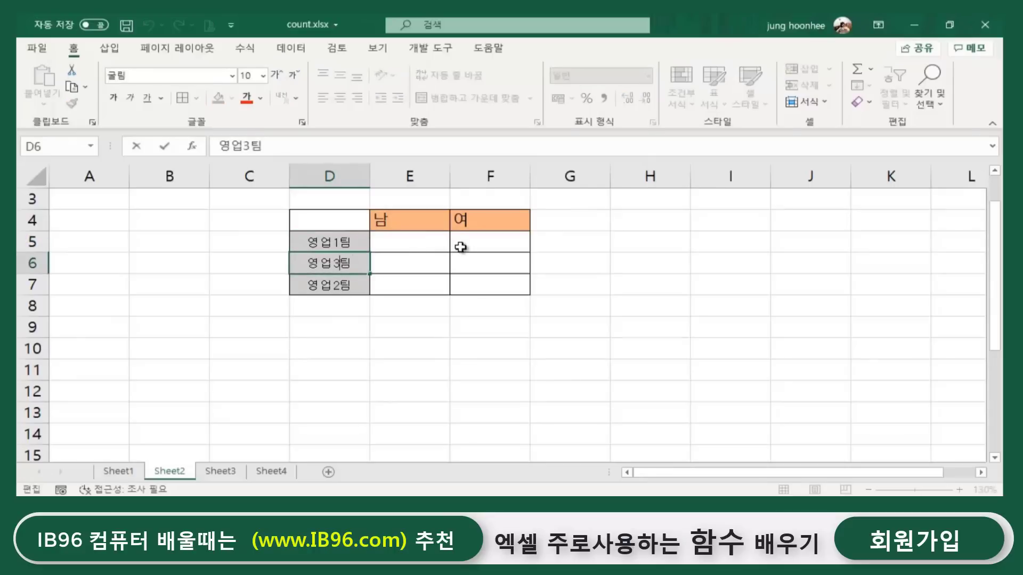
key(BackSpace)
text(2)
key(Return)
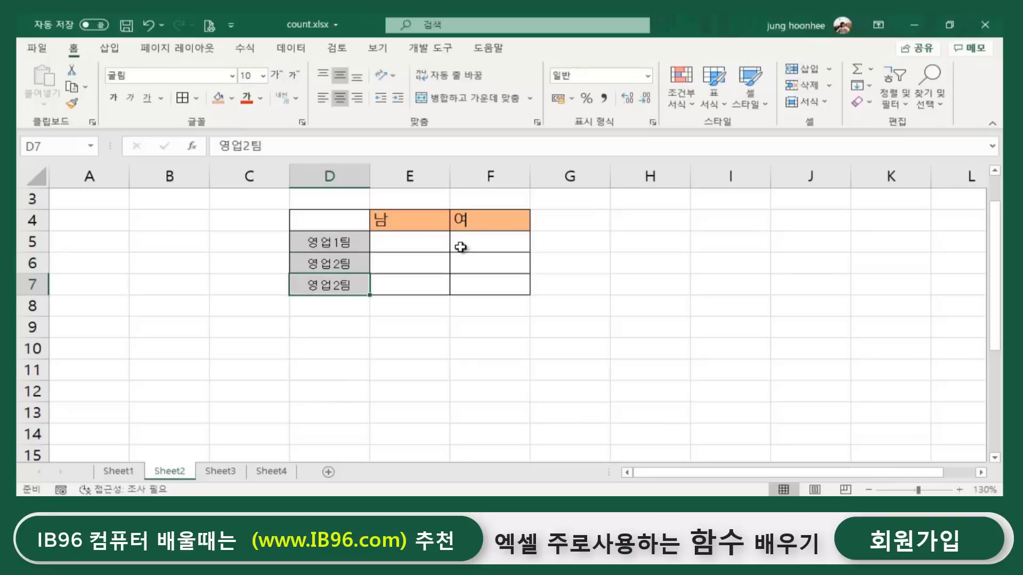
click(250, 143)
key(BackSpace)
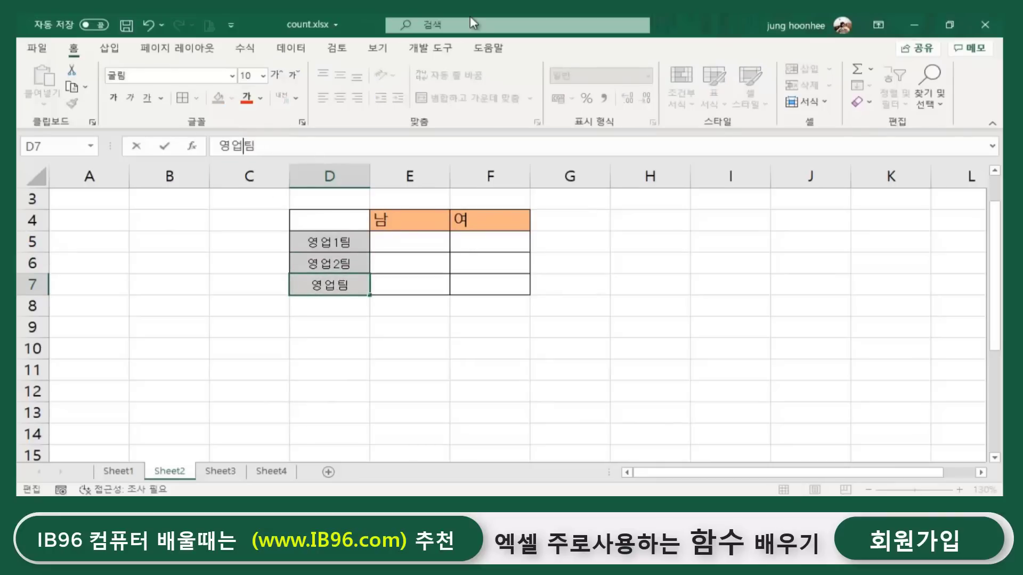
text(3)
key(Return)
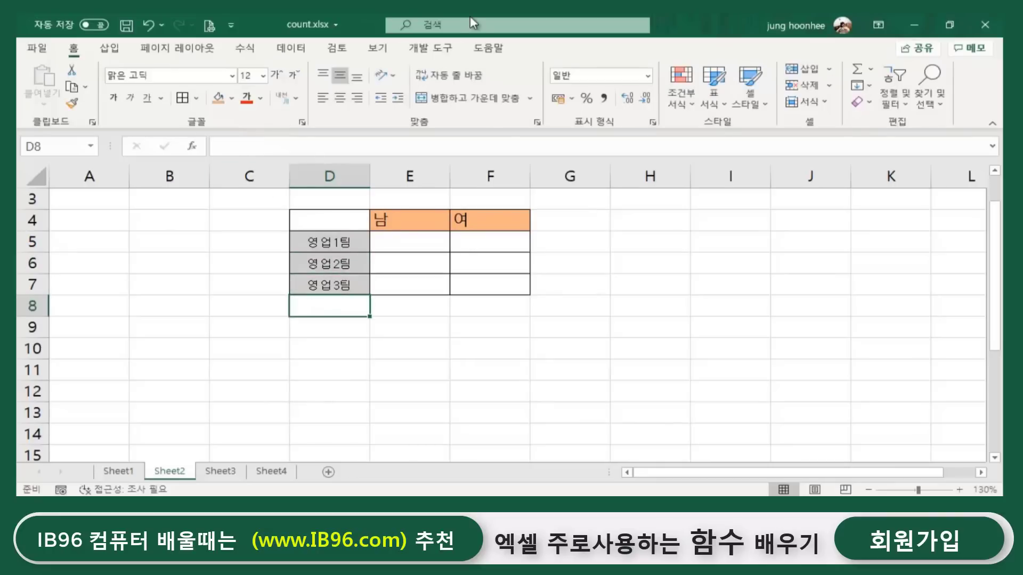
Review the team names in D5:D7 and the gender headings in E4:F4 as the table's two criteria.
click(402, 330)
click(340, 242)
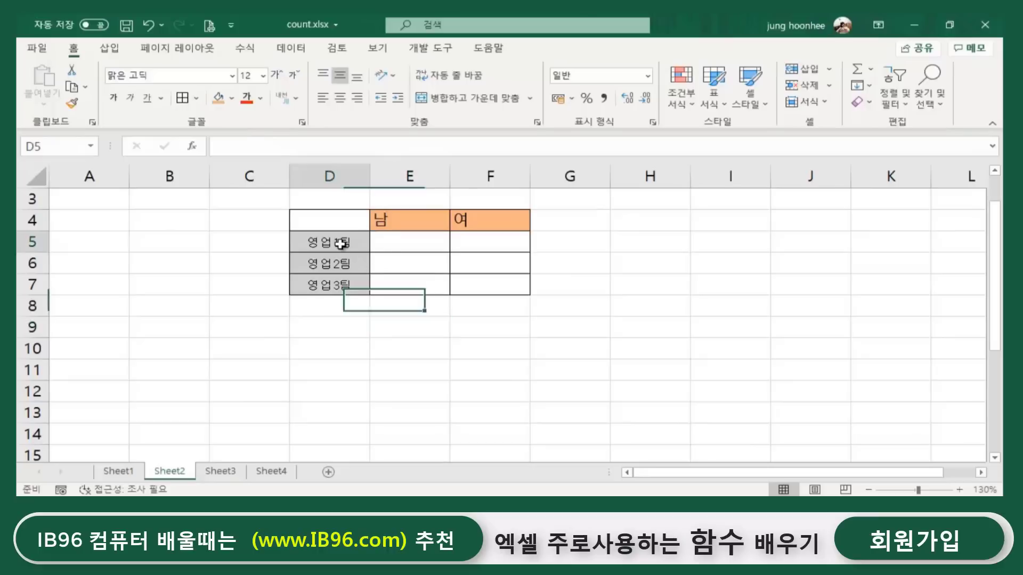
click(329, 269)
click(335, 285)
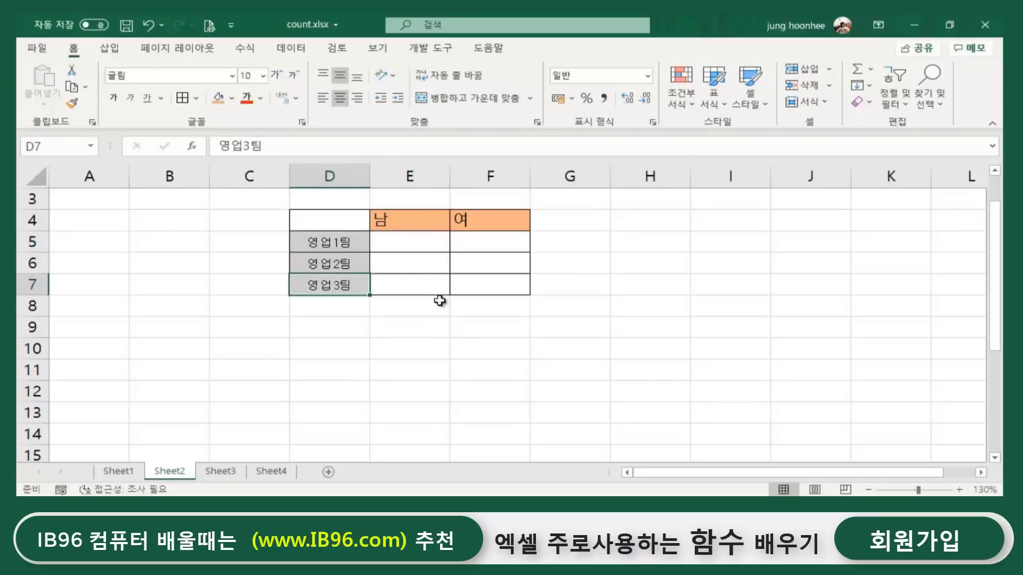
click(427, 342)
click(407, 221)
click(481, 222)
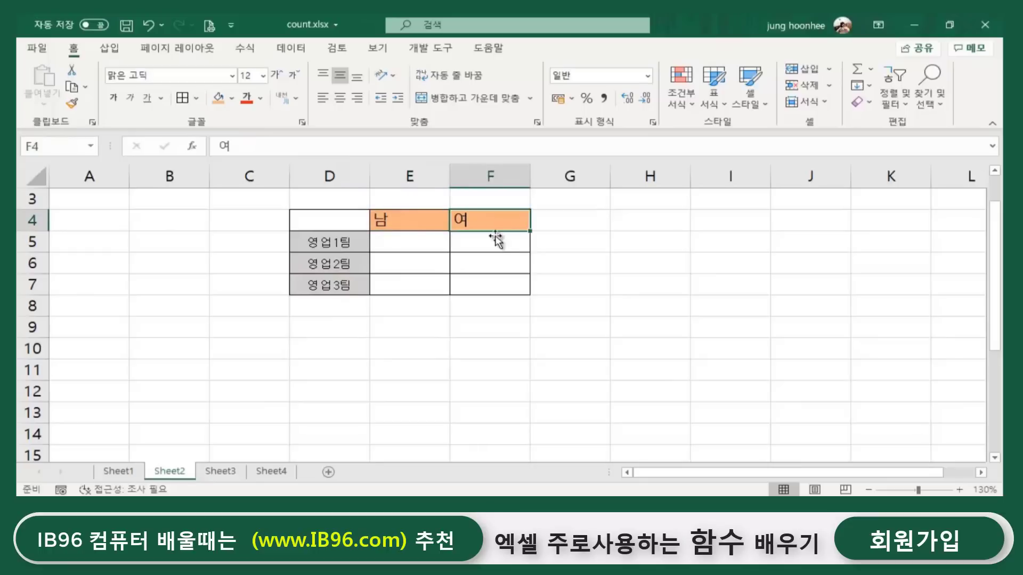
click(543, 328)
click(543, 345)
click(373, 346)
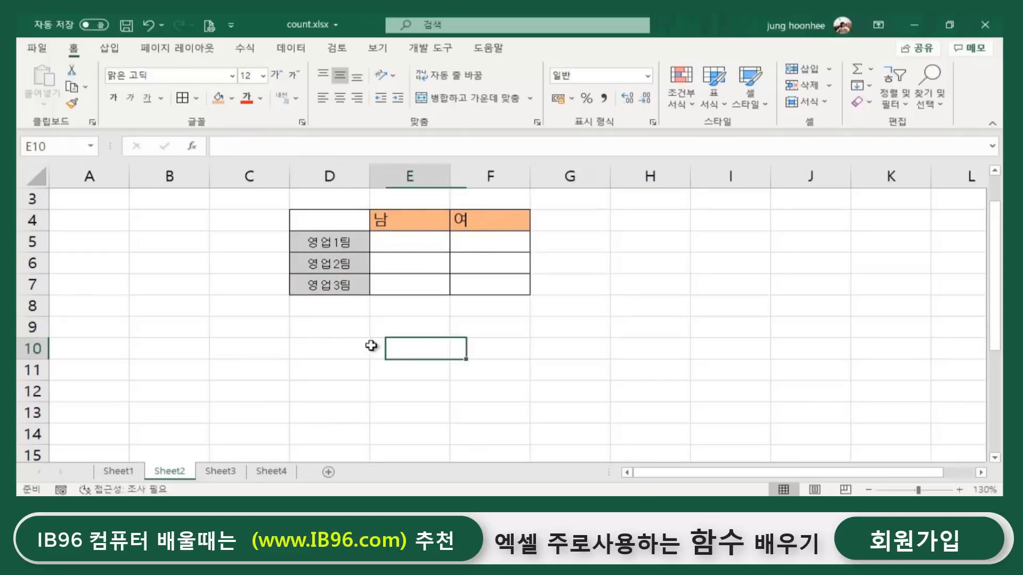
Increase the height of row 4 slightly to make the table's heading row taller.
click(339, 221)
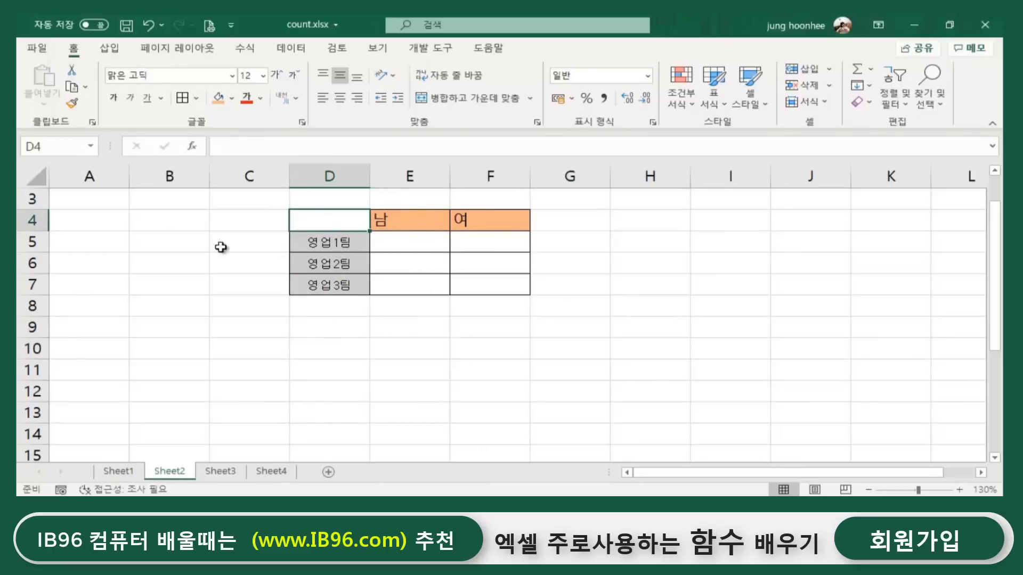
drag(31, 235, 31, 244)
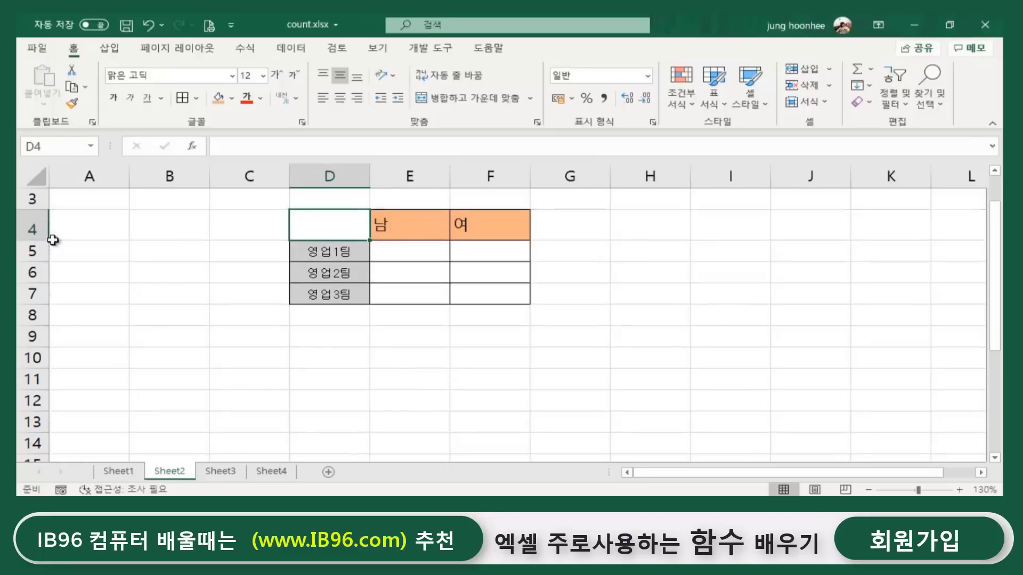
click(372, 406)
Add a diagonal border line to cell D4 running from its upper-left to its lower-right corner.
click(335, 217)
key(ctrl+1)
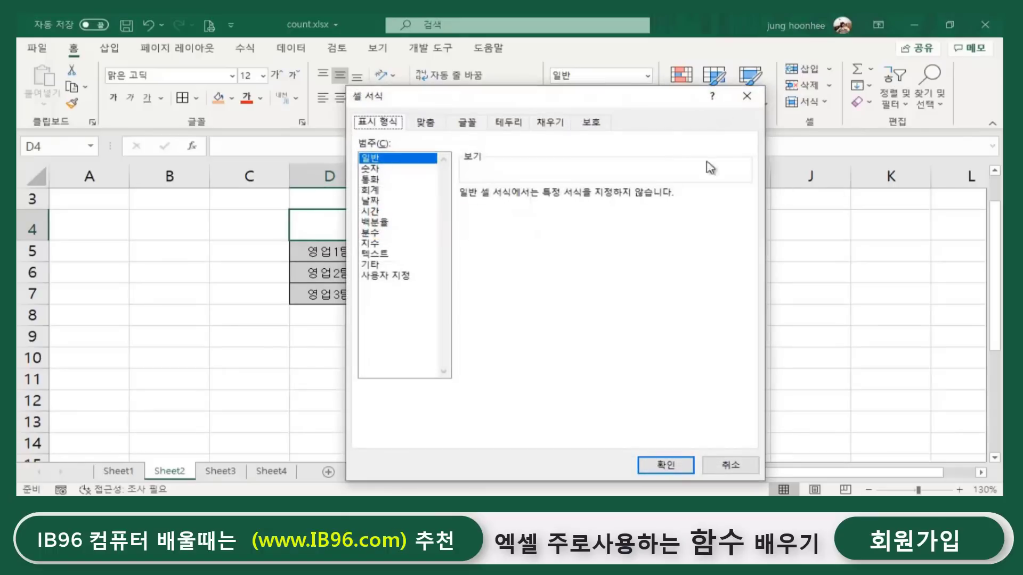
click(509, 122)
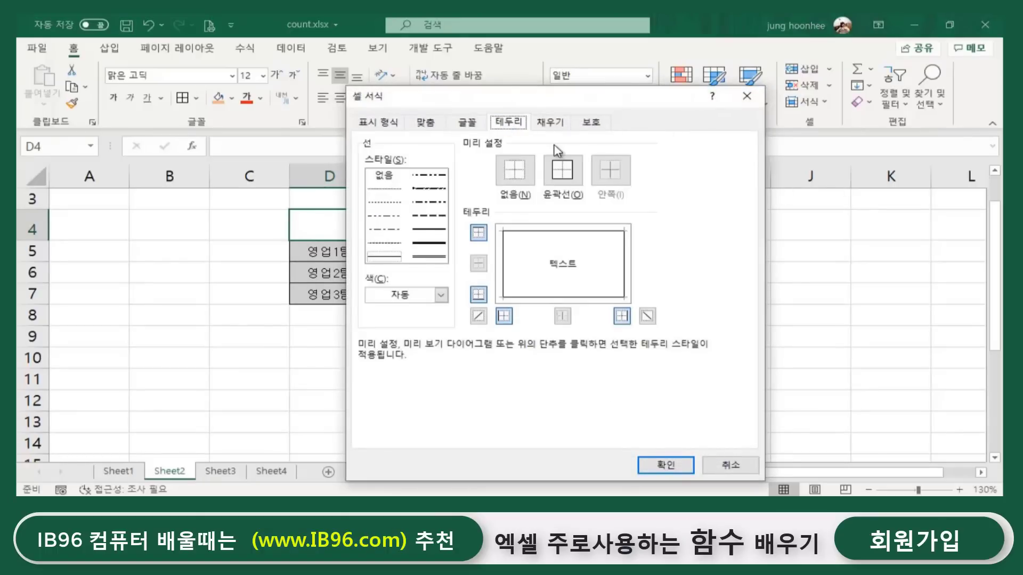
click(648, 316)
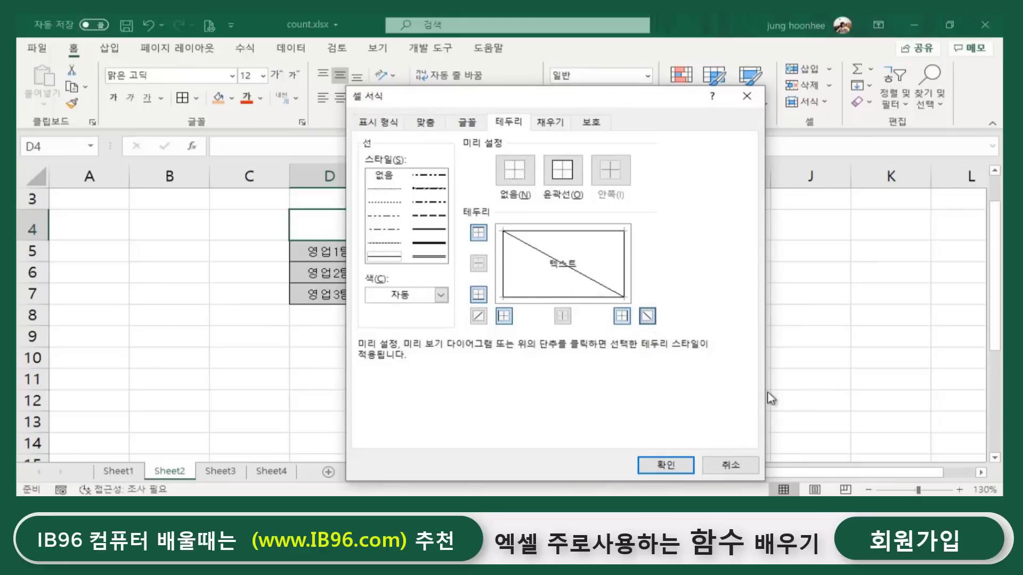
click(672, 469)
click(677, 316)
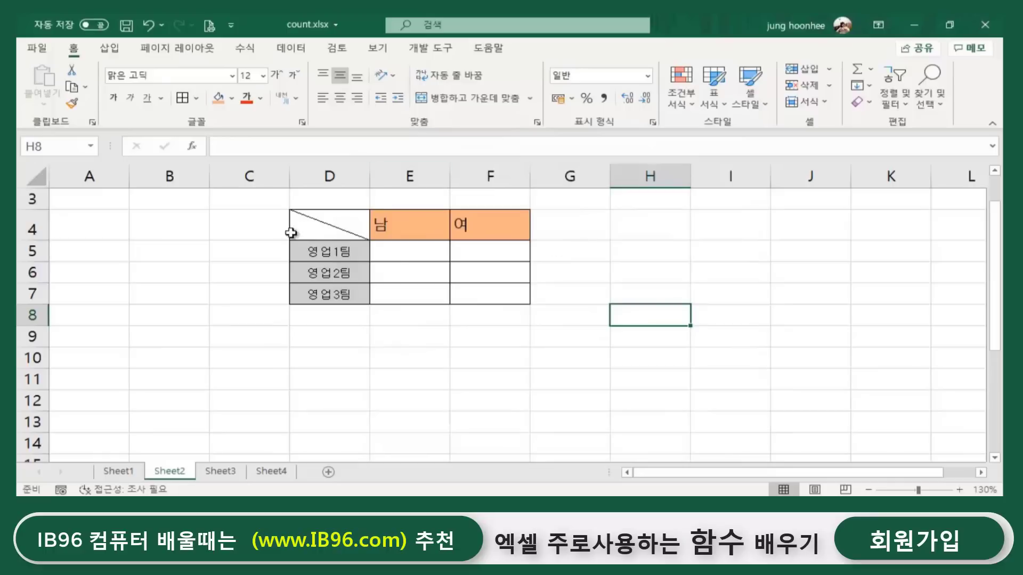
click(398, 340)
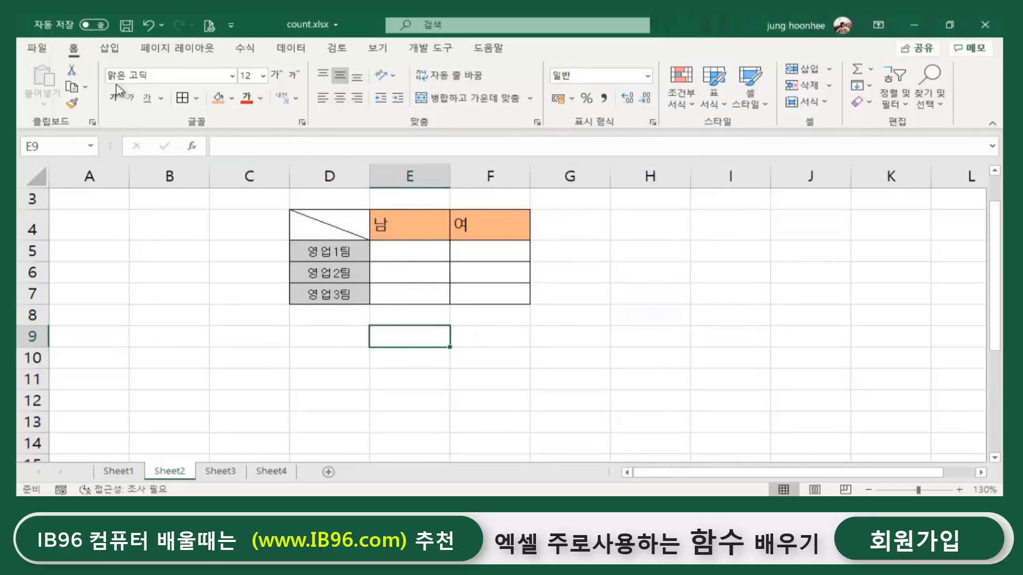
Insert a text box in the empty area around H5:H6 containing the text 성별.
click(114, 50)
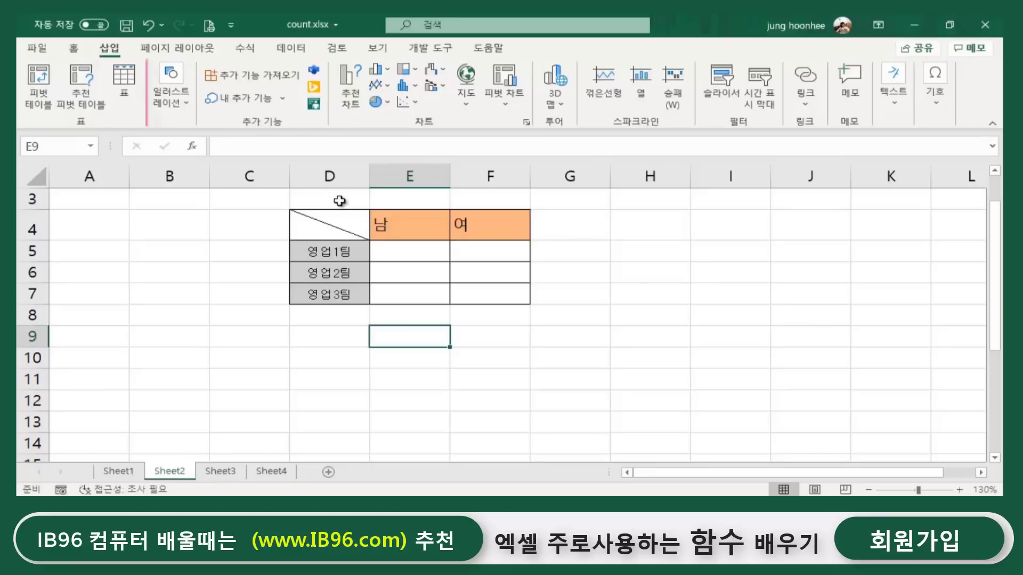
click(184, 107)
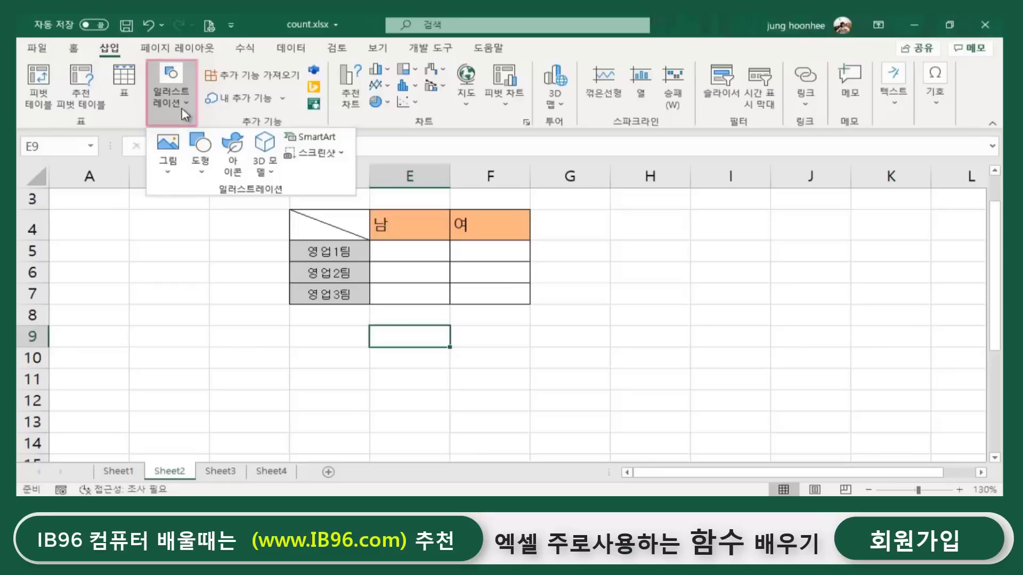
click(203, 167)
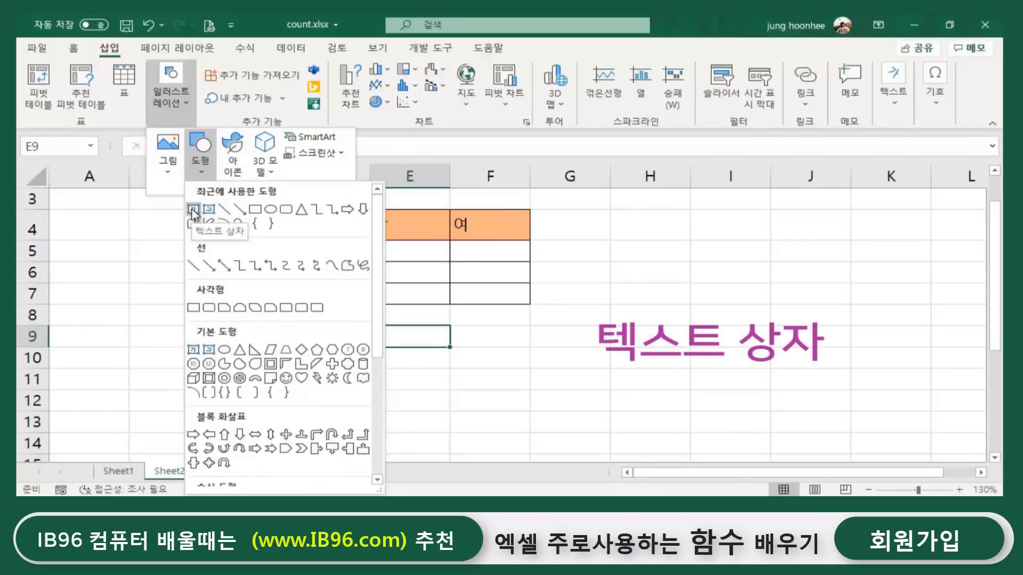
click(194, 211)
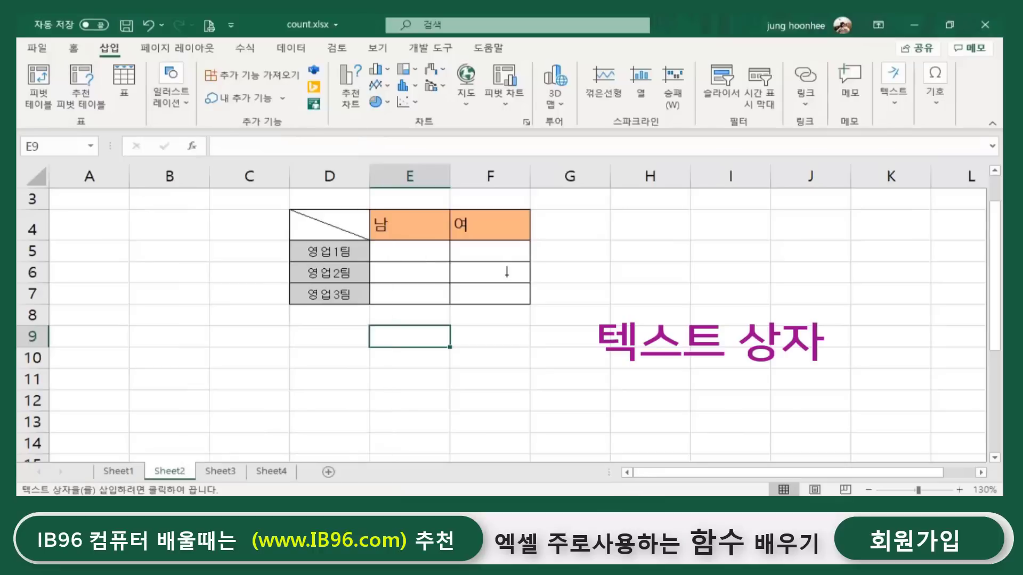
click(618, 251)
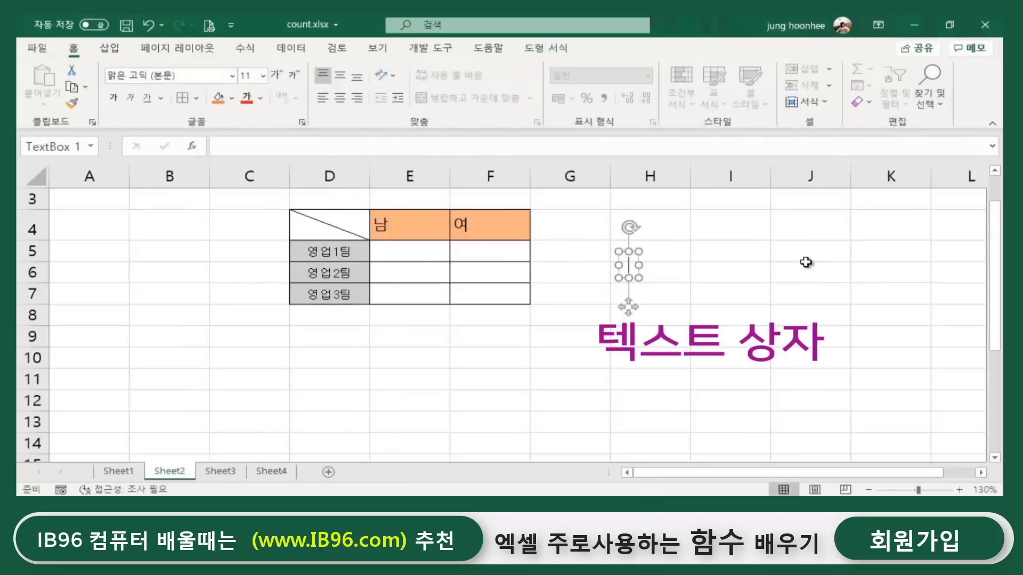
text(성ㅂ)
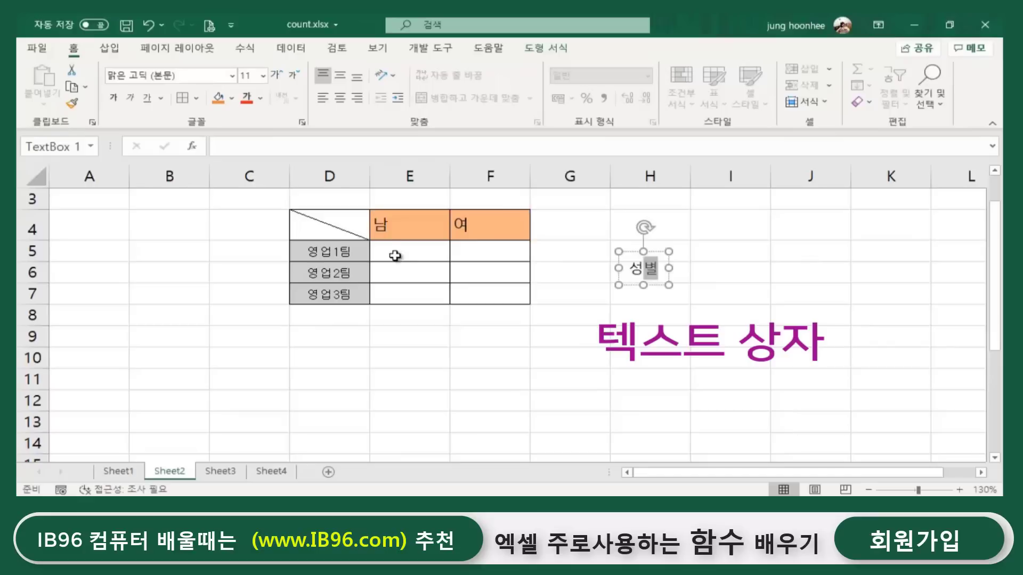
Reduce the 성별 text box's font size to 10 and move it above the diagonal in D4.
click(625, 250)
click(293, 79)
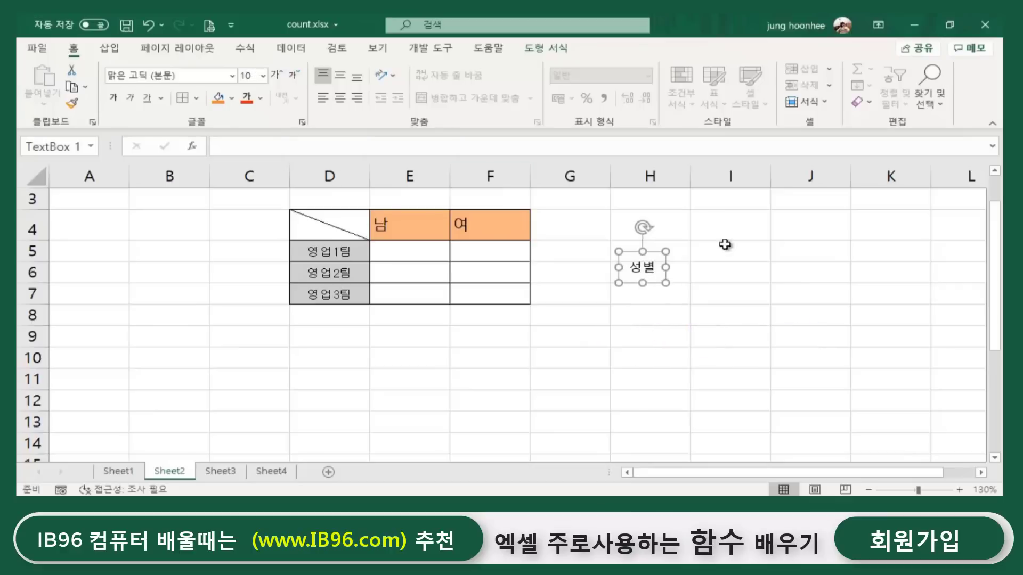
drag(634, 253, 342, 204)
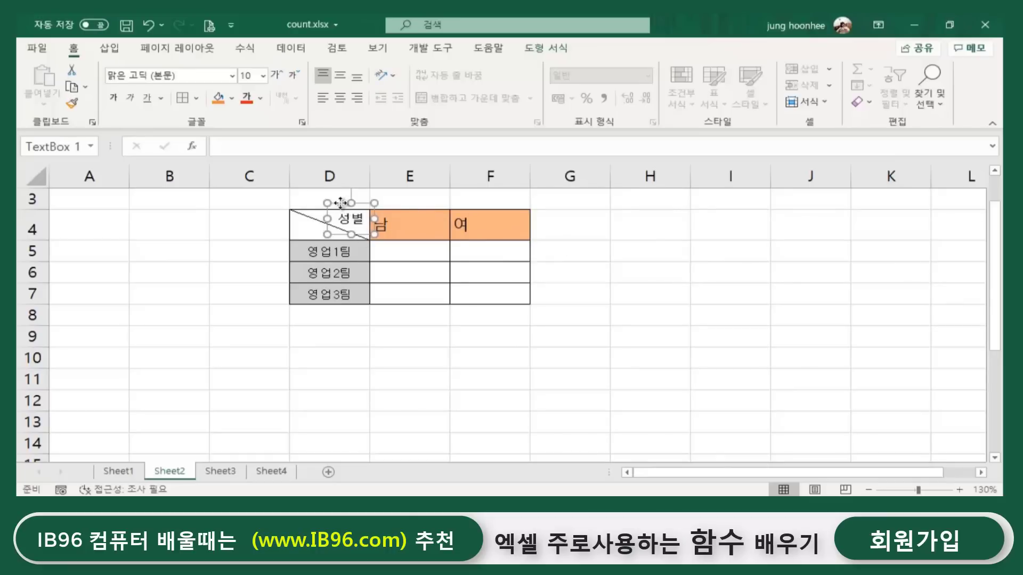
Copy the 성별 text box to below the diagonal in D4 and change the copy's text to 소속.
drag(341, 203, 297, 215)
double_click(316, 231)
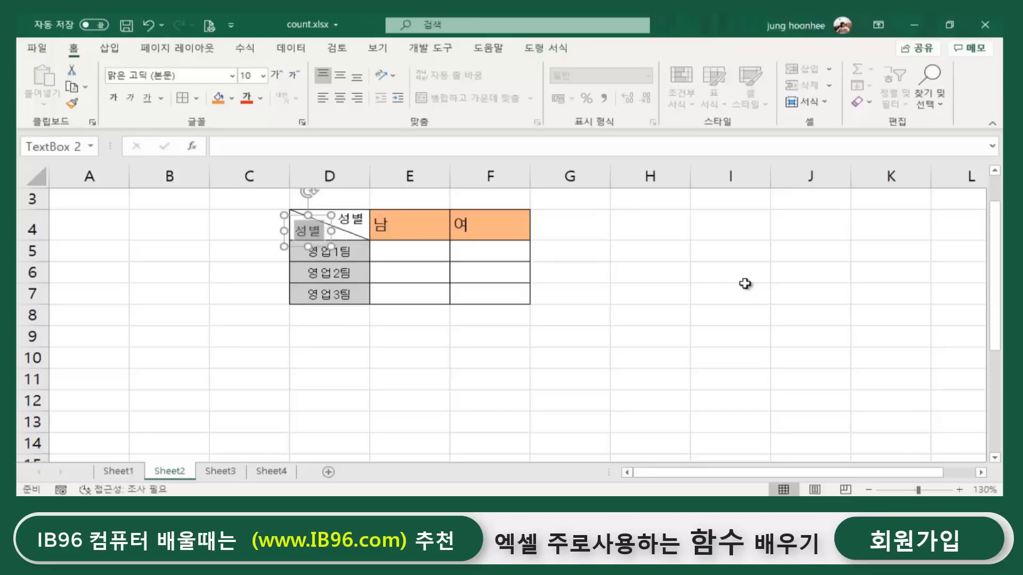
text(소속)
click(400, 422)
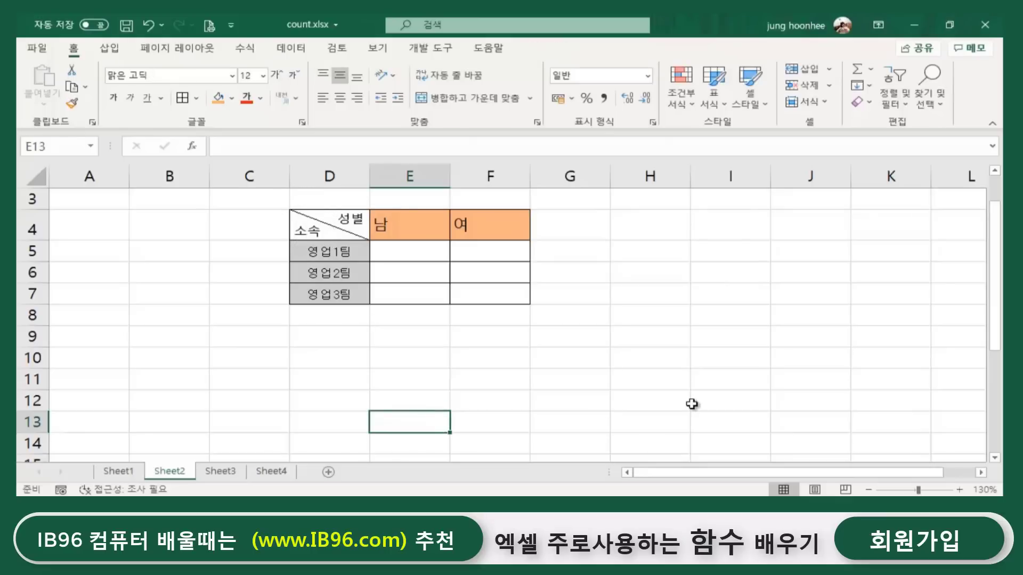
click(695, 396)
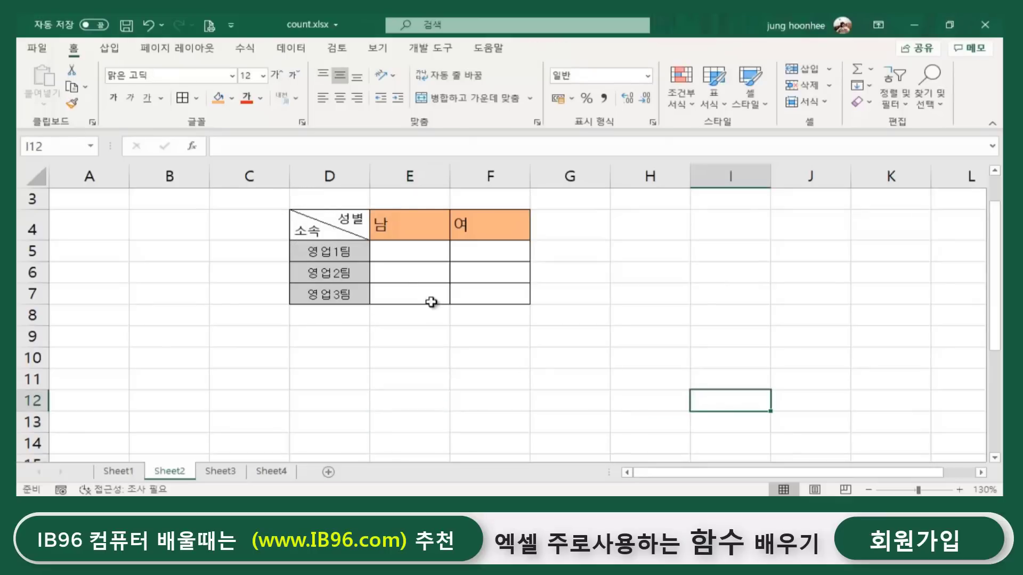
click(310, 339)
click(325, 229)
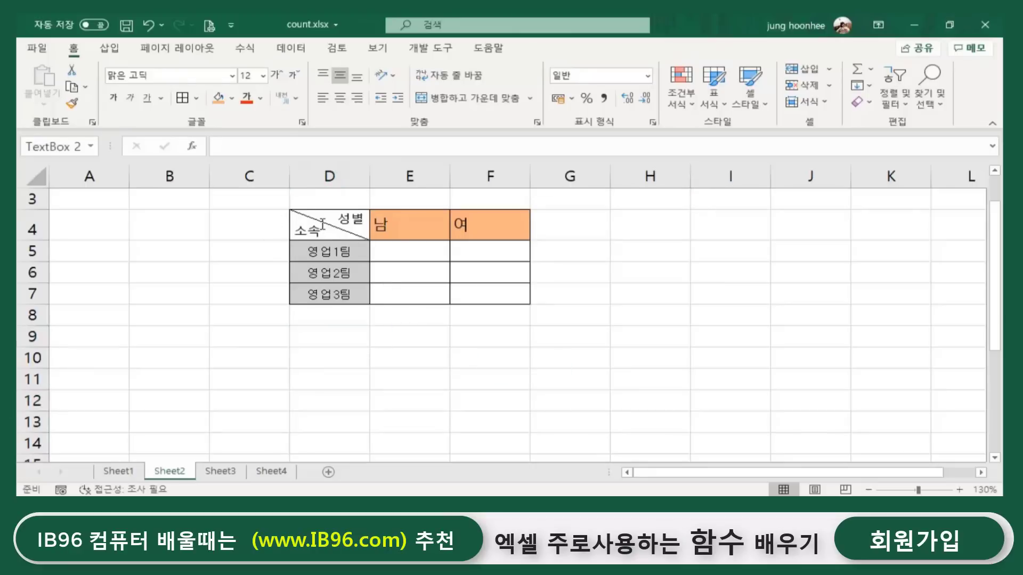
click(355, 221)
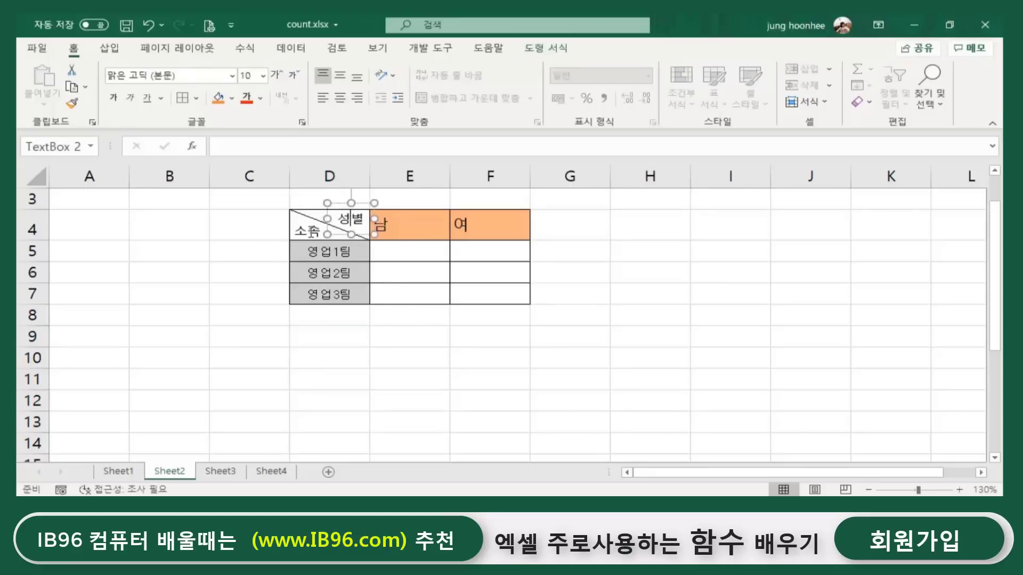
click(375, 352)
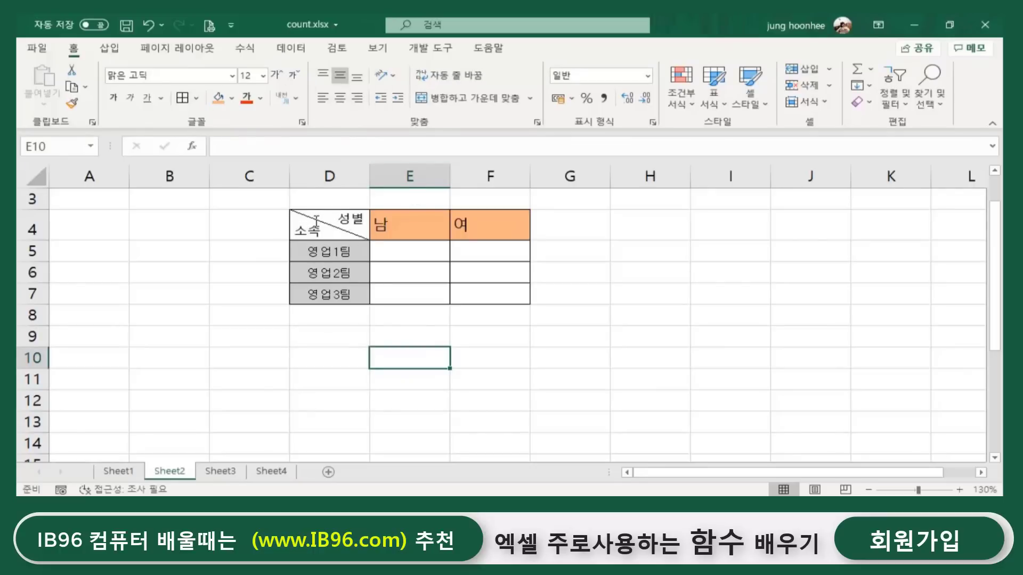
click(660, 274)
Change the font color of the 성별 text box in D4 to red.
click(347, 215)
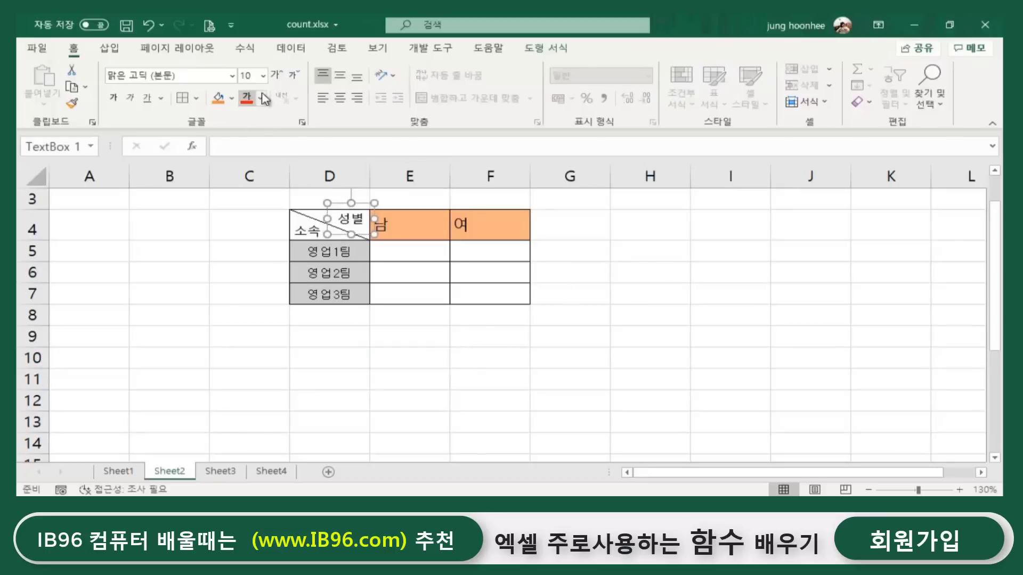
click(246, 98)
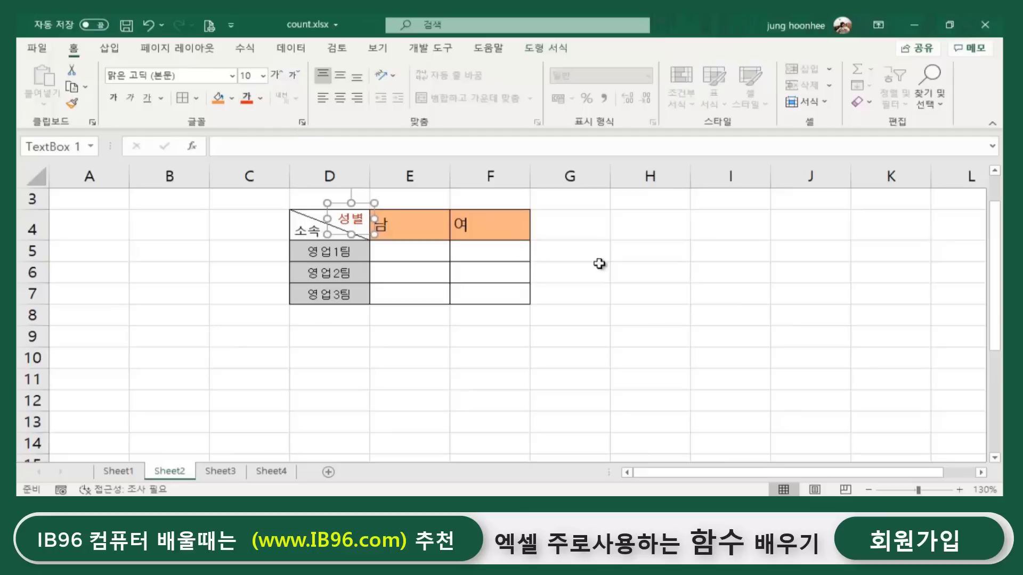
click(594, 269)
click(408, 400)
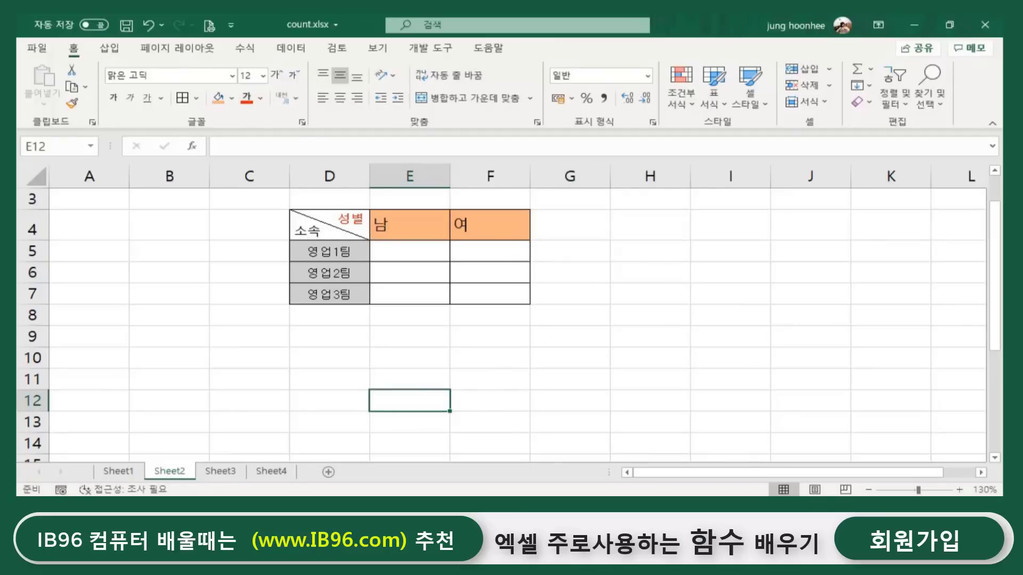
Review how 영업1팀 combines with 남 in E5 and with 여 in F5 as the two counting criteria.
click(593, 380)
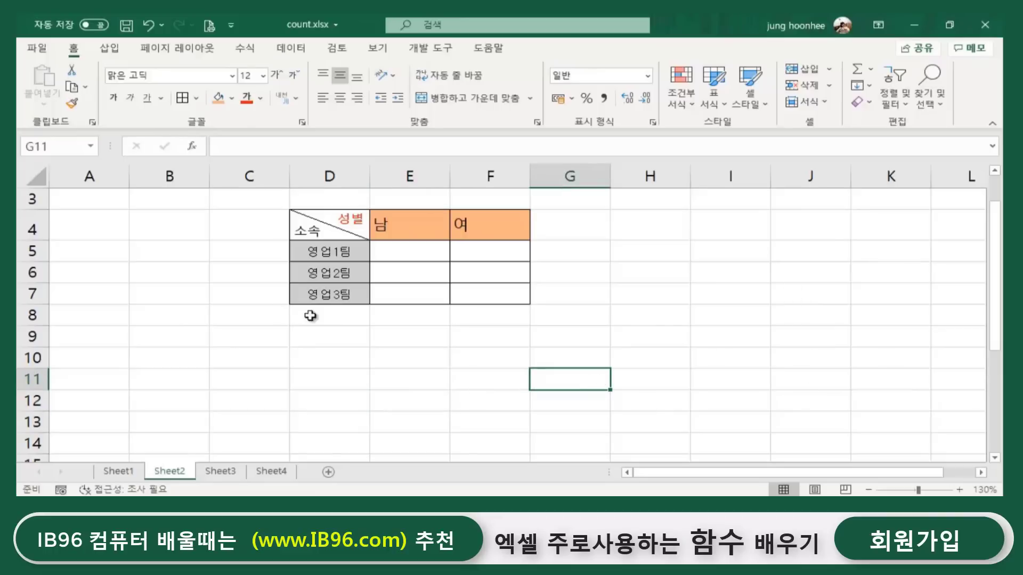
click(365, 333)
click(605, 338)
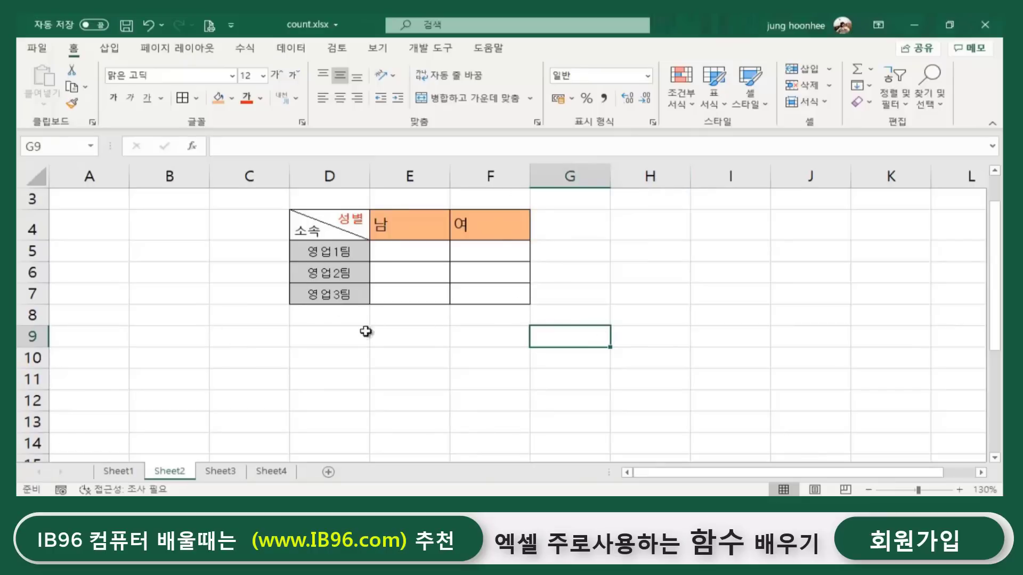
click(437, 360)
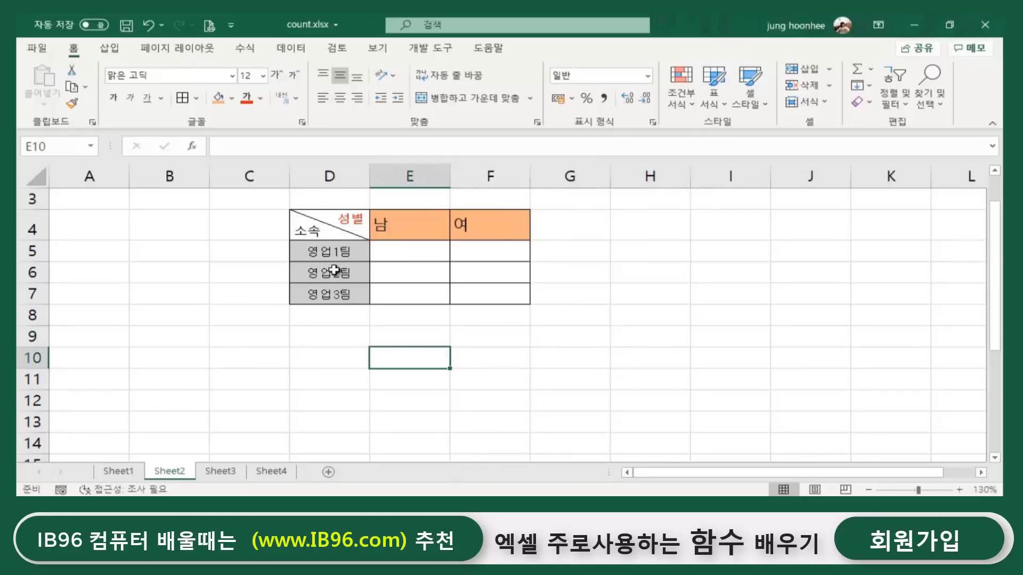
click(344, 251)
click(412, 225)
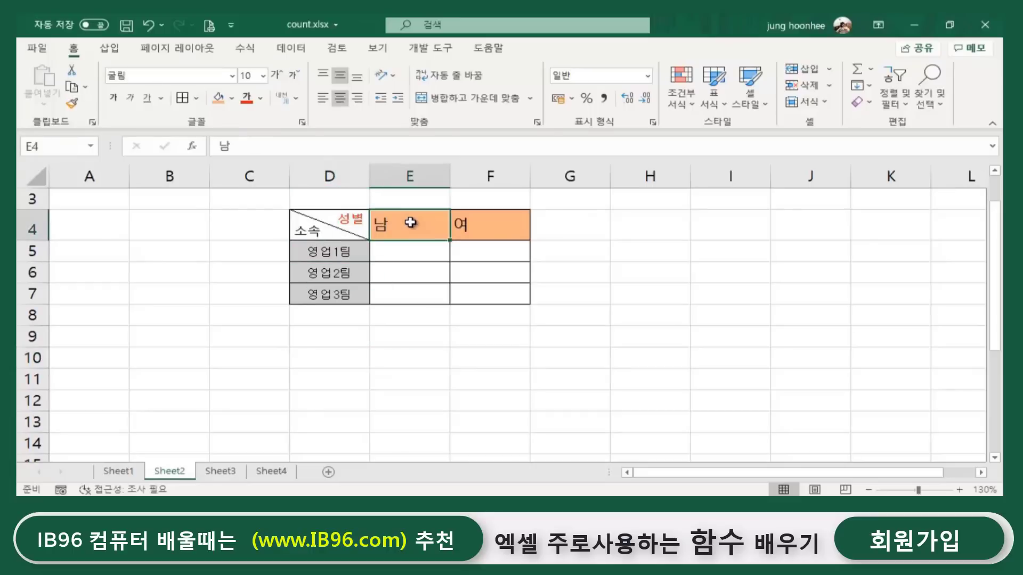
click(411, 250)
click(353, 391)
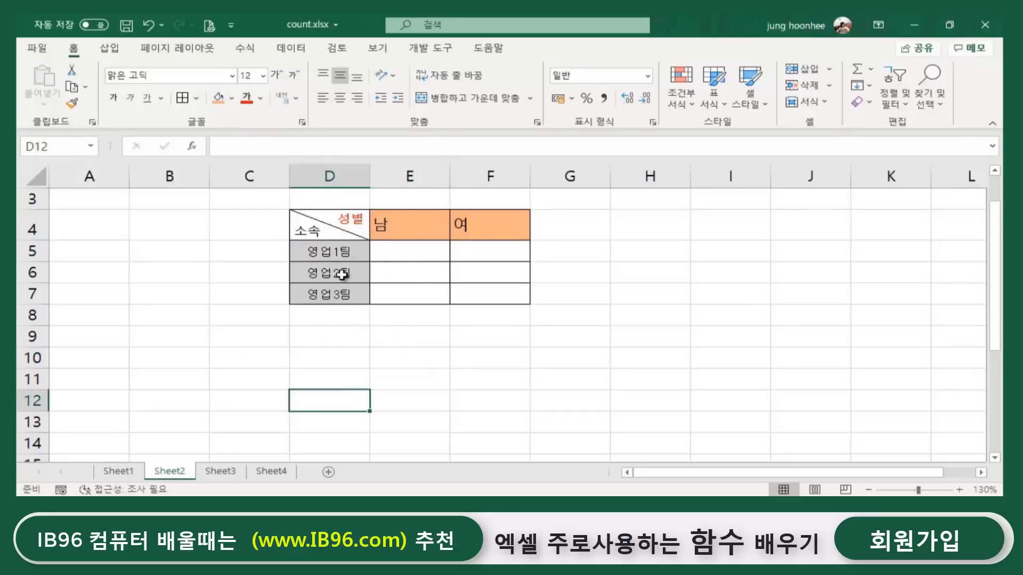
click(342, 252)
click(498, 223)
click(473, 254)
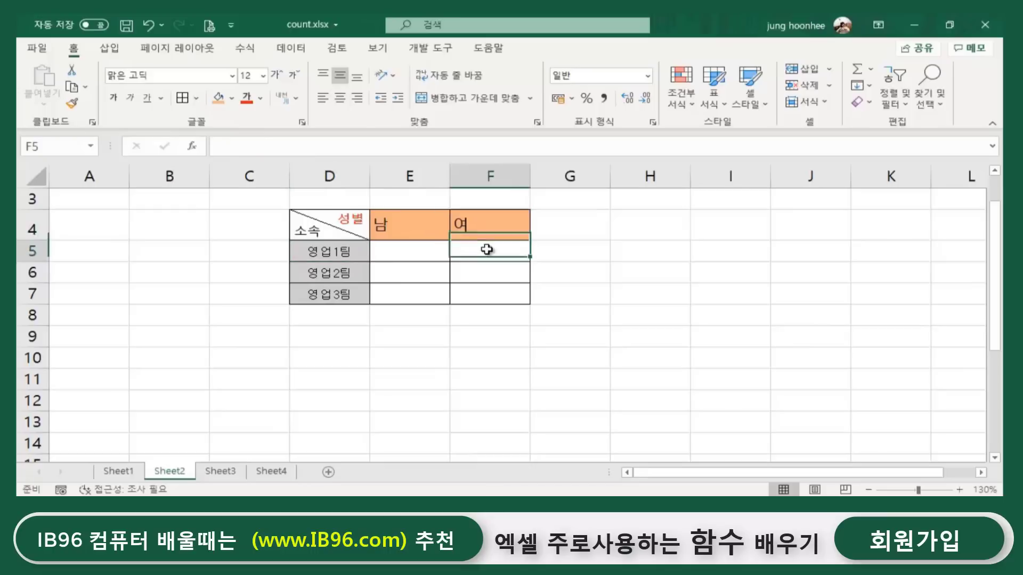
click(663, 301)
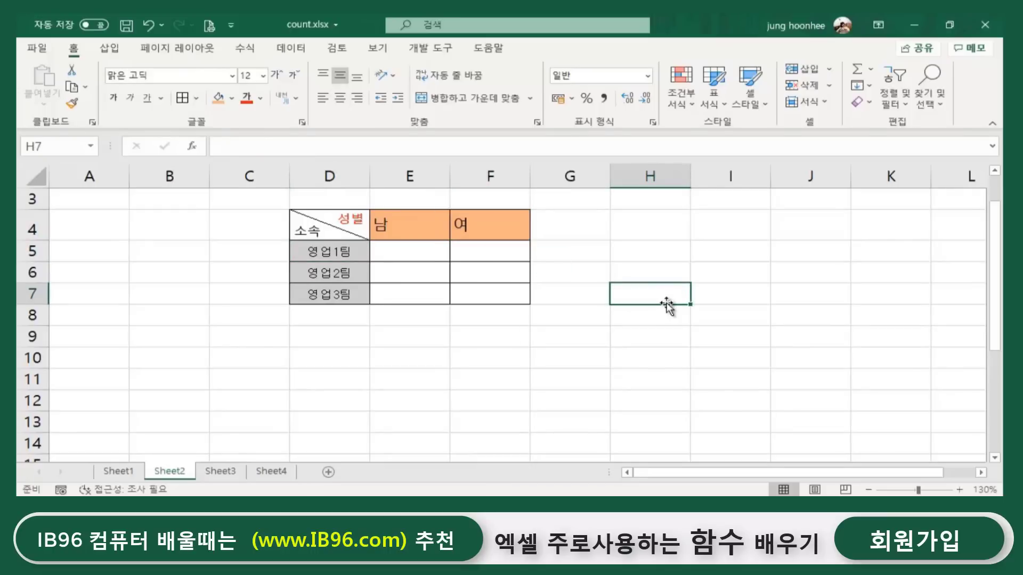
click(370, 367)
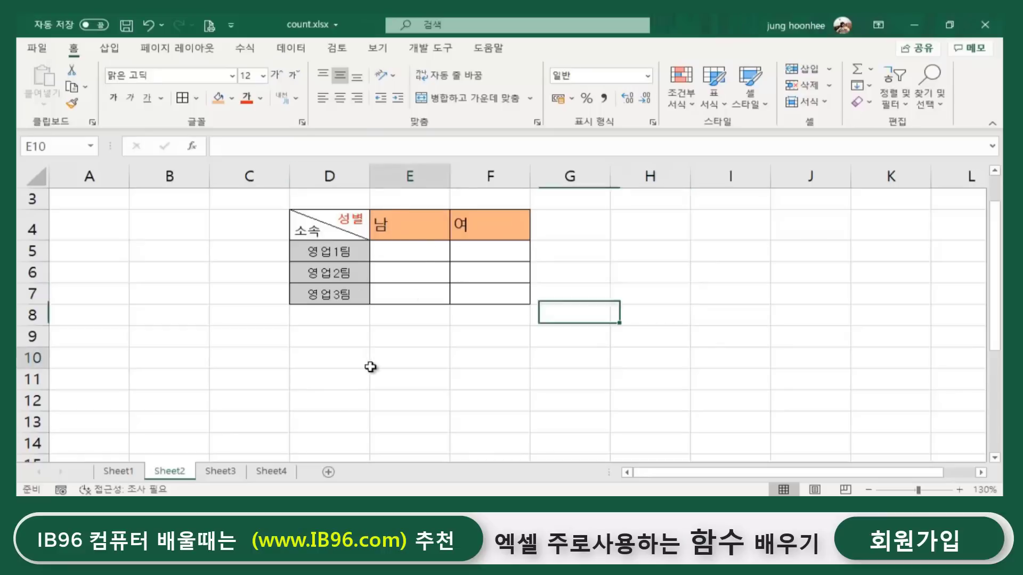
Review the staff data's 소속 and 성별 columns on Sheet1 and return to the table on Sheet2.
click(113, 474)
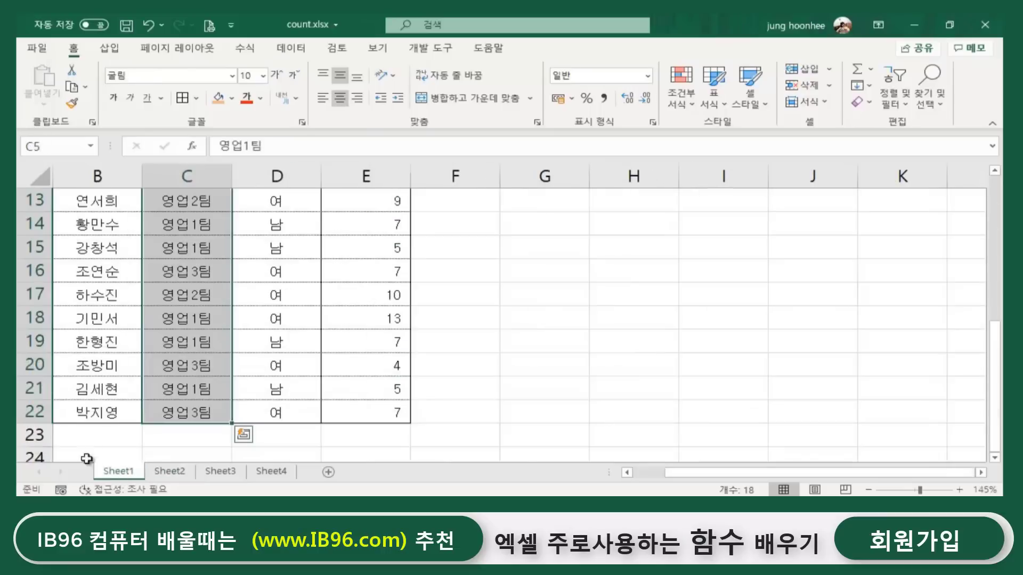
click(605, 288)
scroll(237, 290, up, 3)
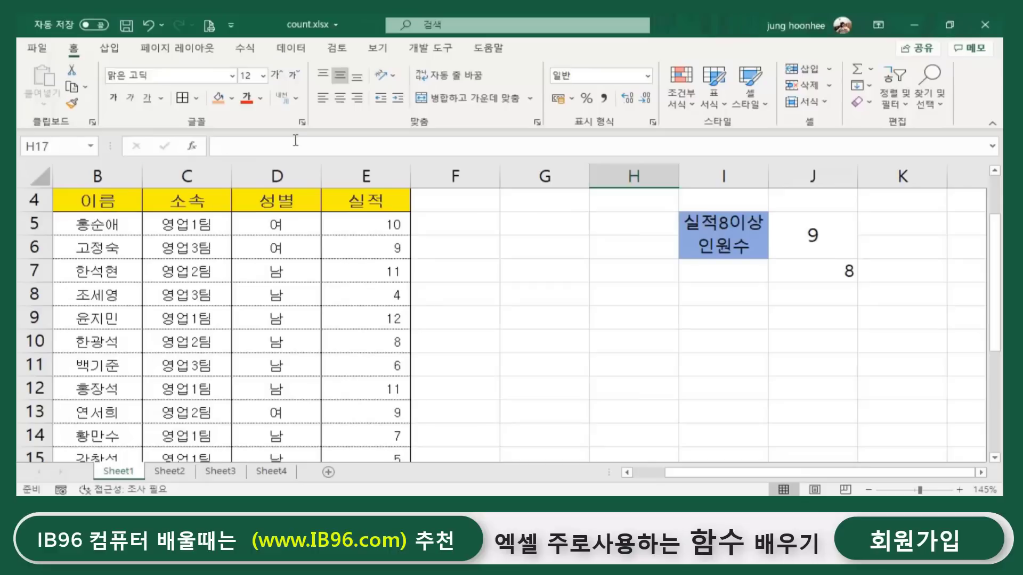
click(601, 338)
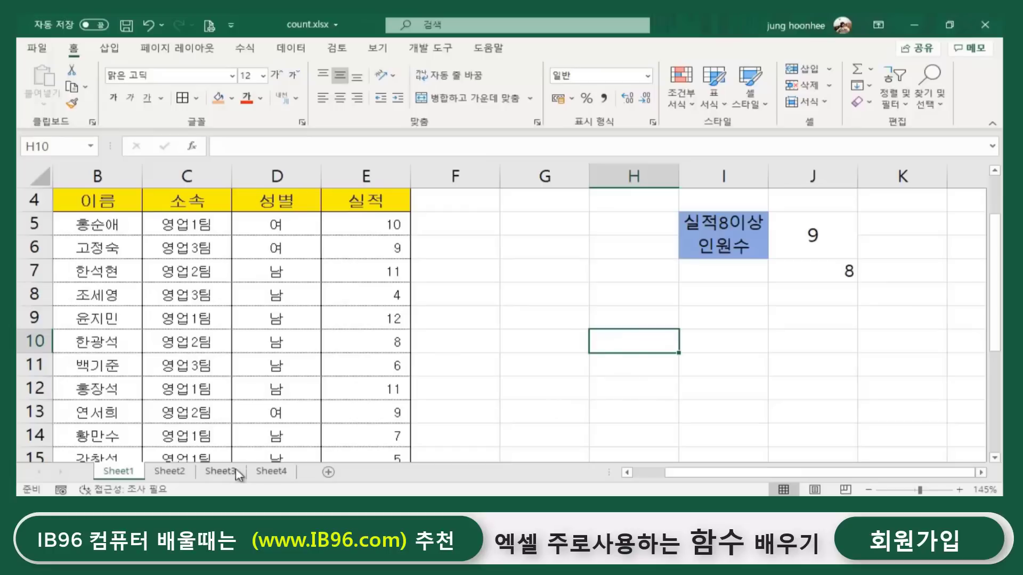
click(170, 472)
click(595, 376)
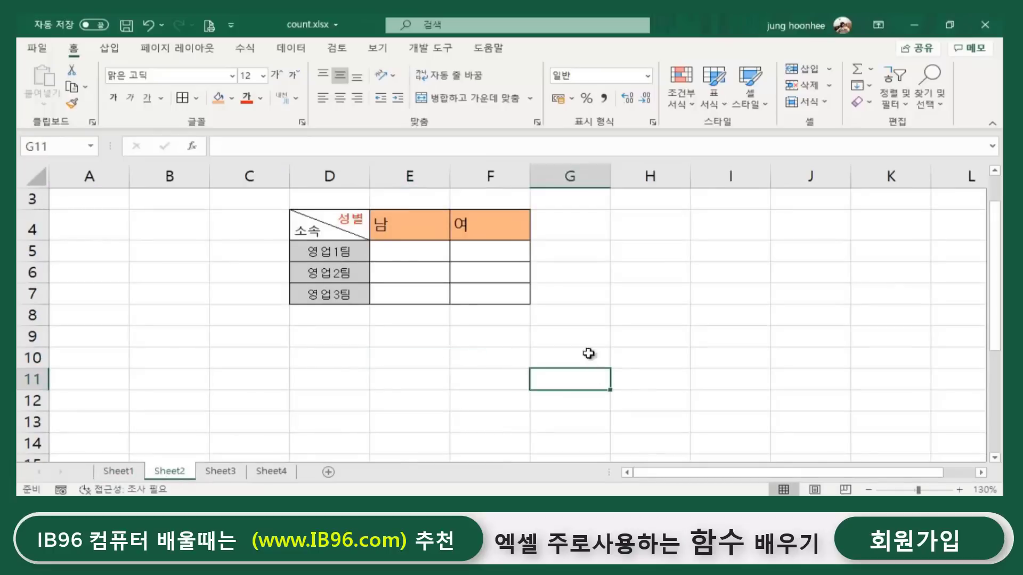
click(620, 317)
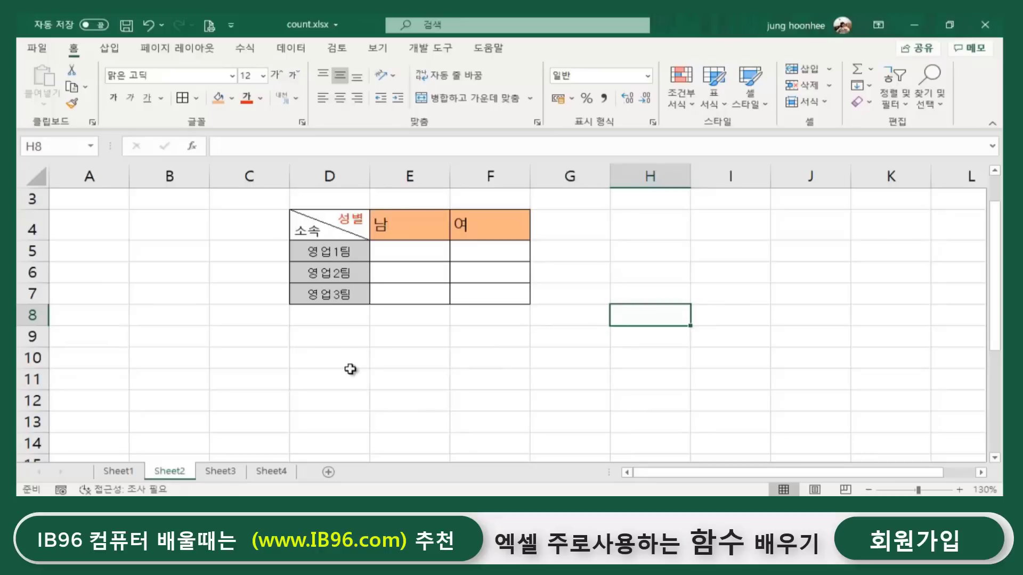
Review the team entries in Sheet1's 소속 column and return to the 소속-by-성별 table on Sheet2.
click(378, 367)
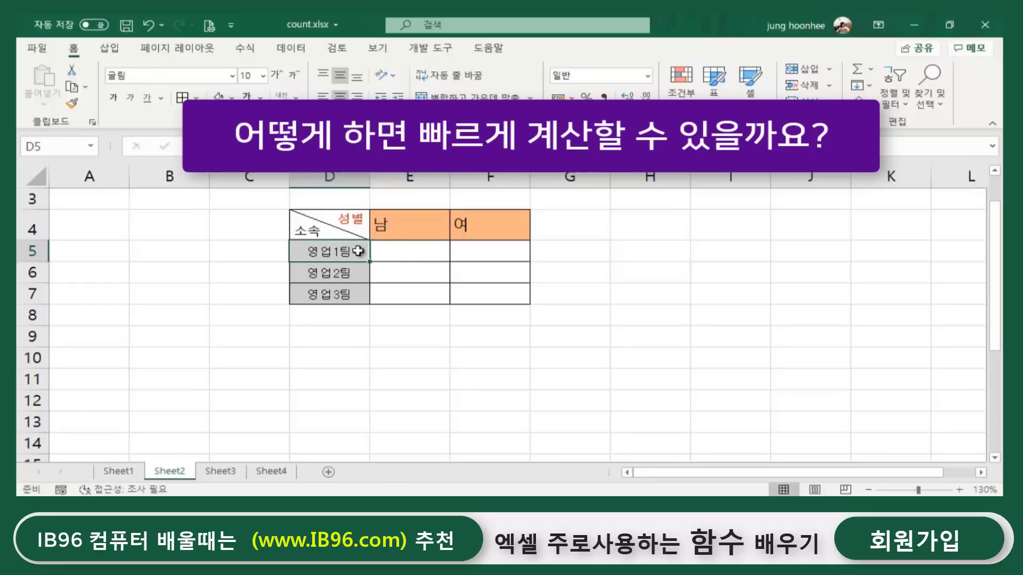
click(395, 246)
click(127, 472)
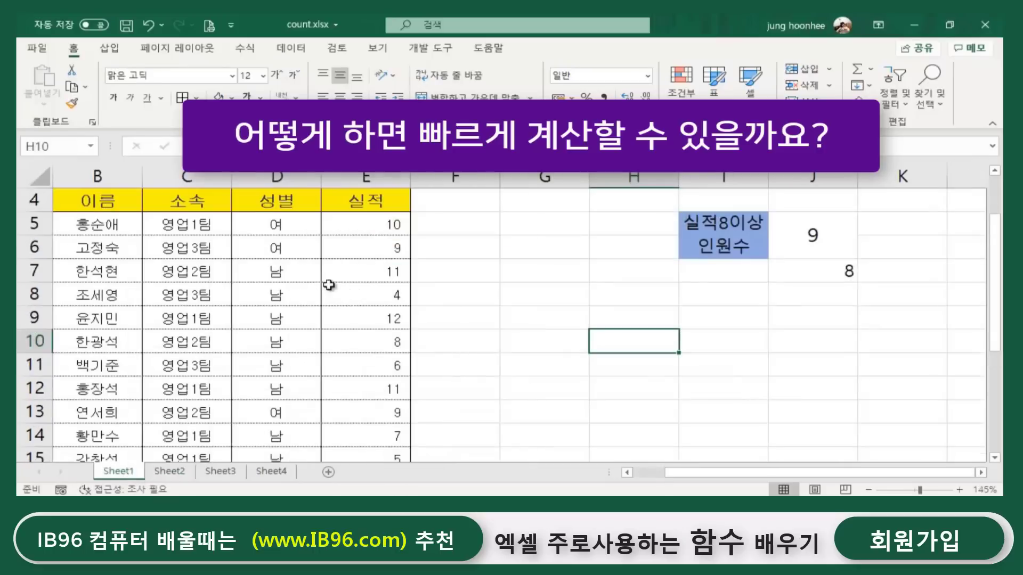
click(195, 248)
click(187, 295)
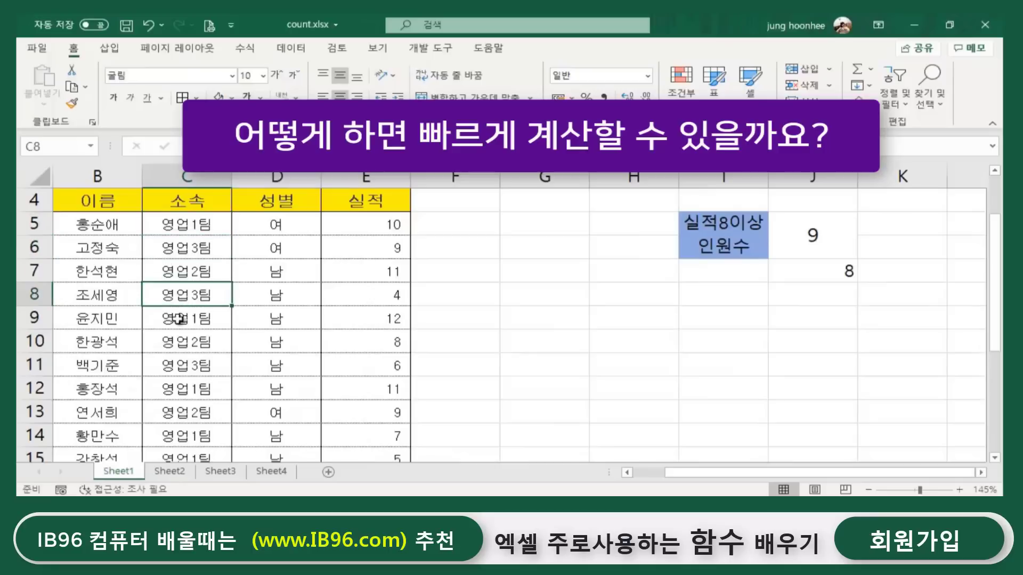
click(186, 344)
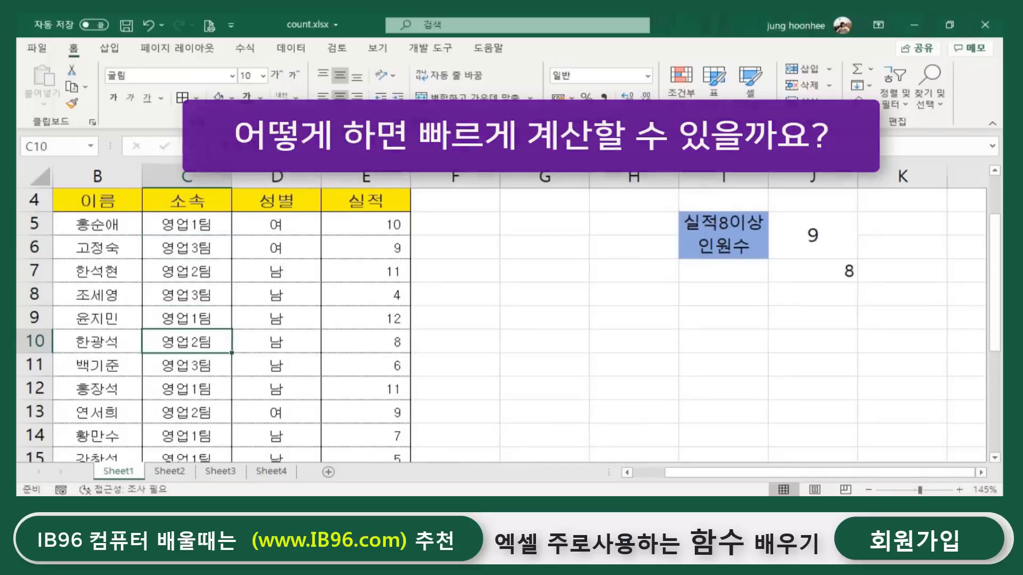
click(170, 472)
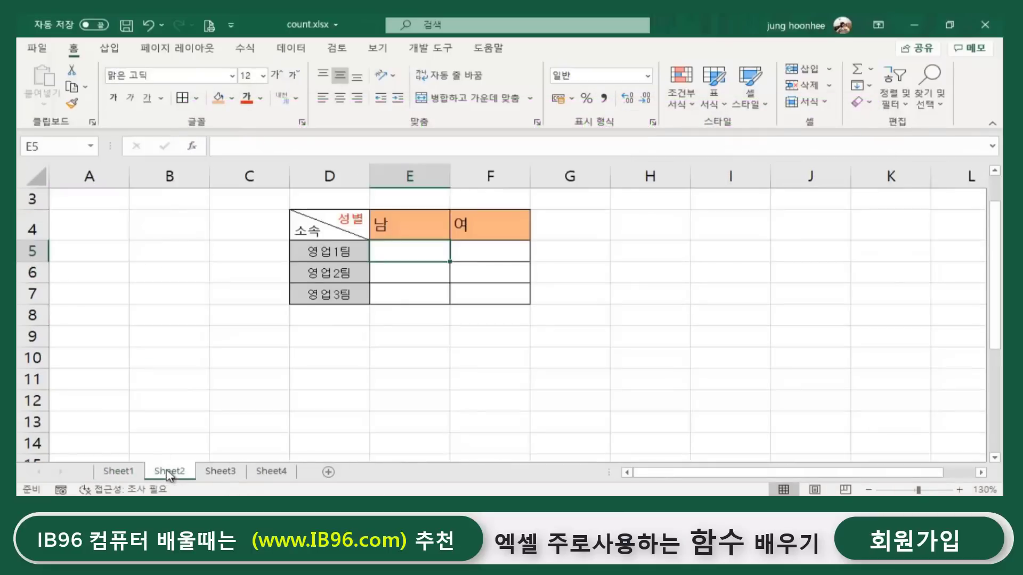
click(556, 357)
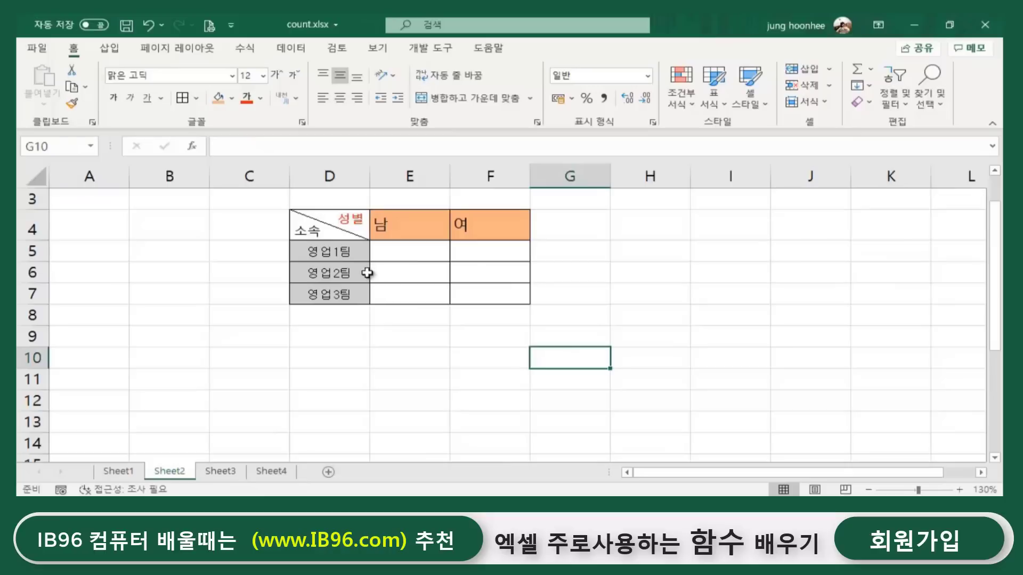
Examine how 영업1팀 in D5 and 남 in E4 meet as the two criteria for E5.
click(332, 251)
click(409, 259)
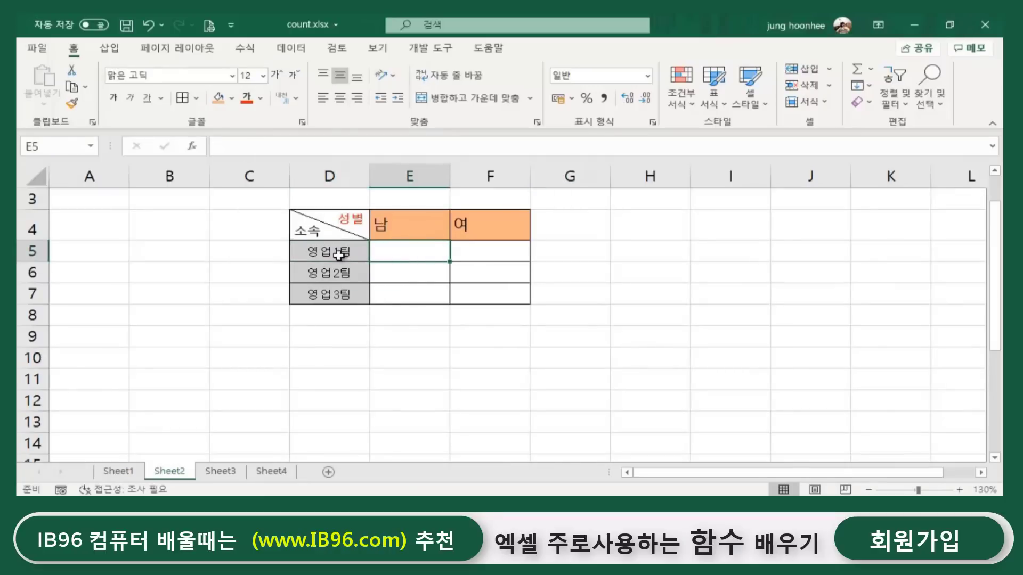
click(340, 256)
click(412, 256)
click(344, 256)
click(394, 256)
click(346, 256)
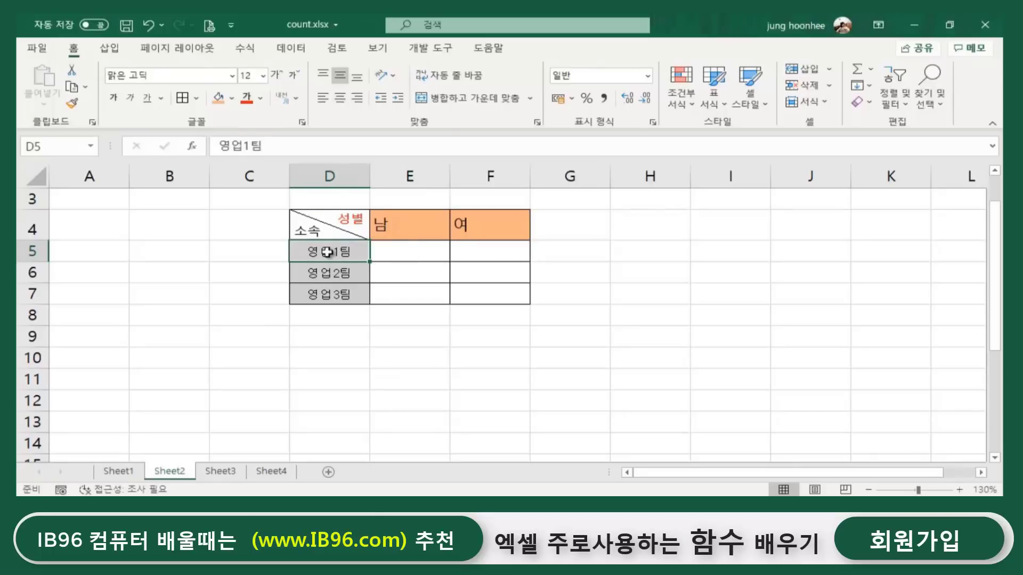
click(390, 225)
click(393, 255)
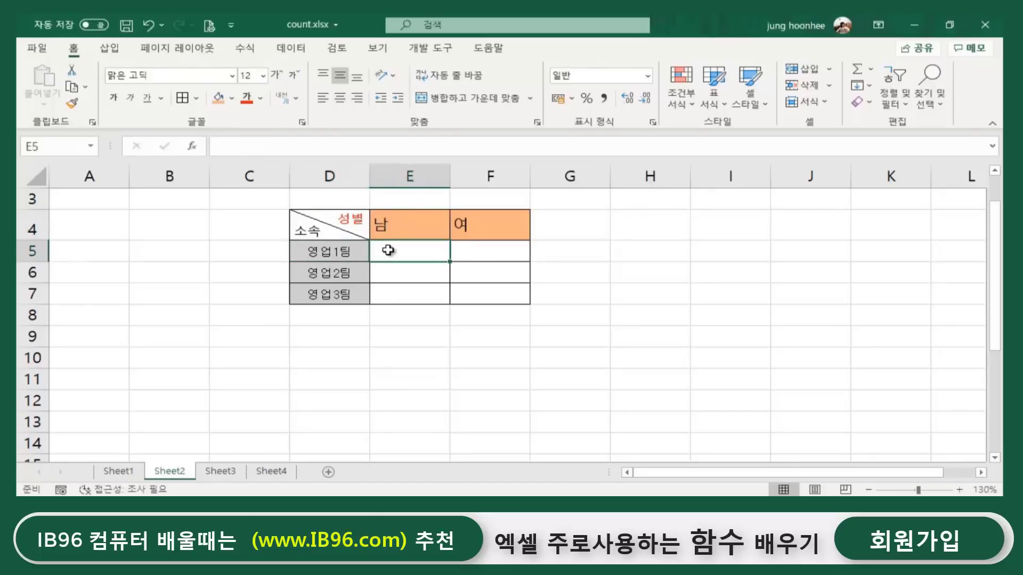
click(443, 393)
click(405, 250)
click(346, 221)
click(288, 328)
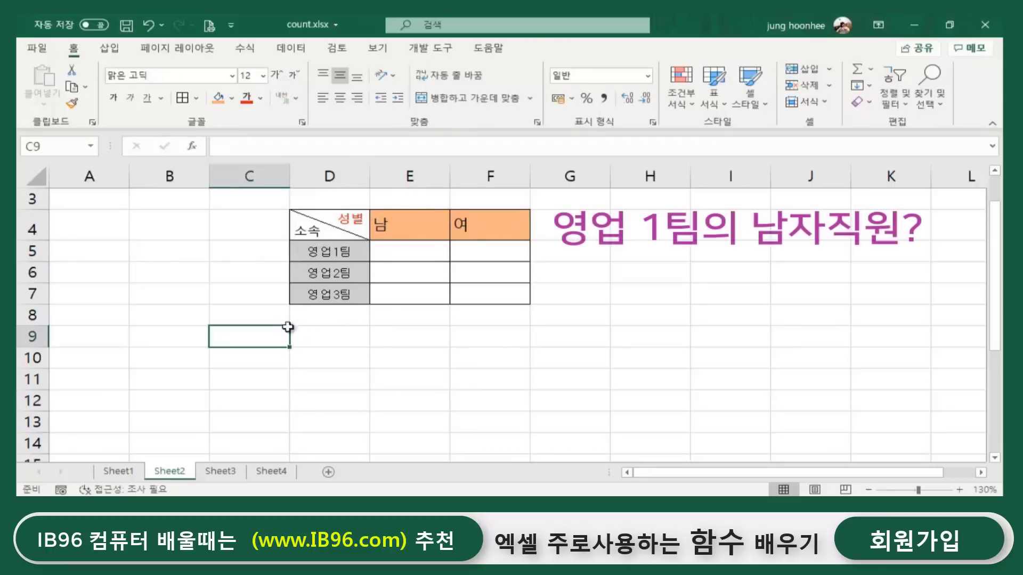
click(247, 257)
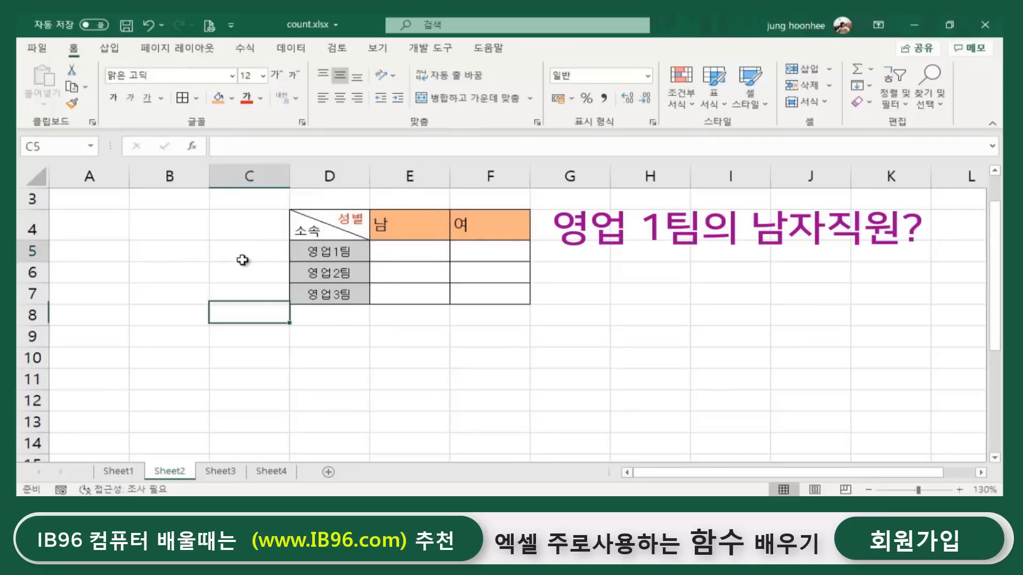
click(347, 252)
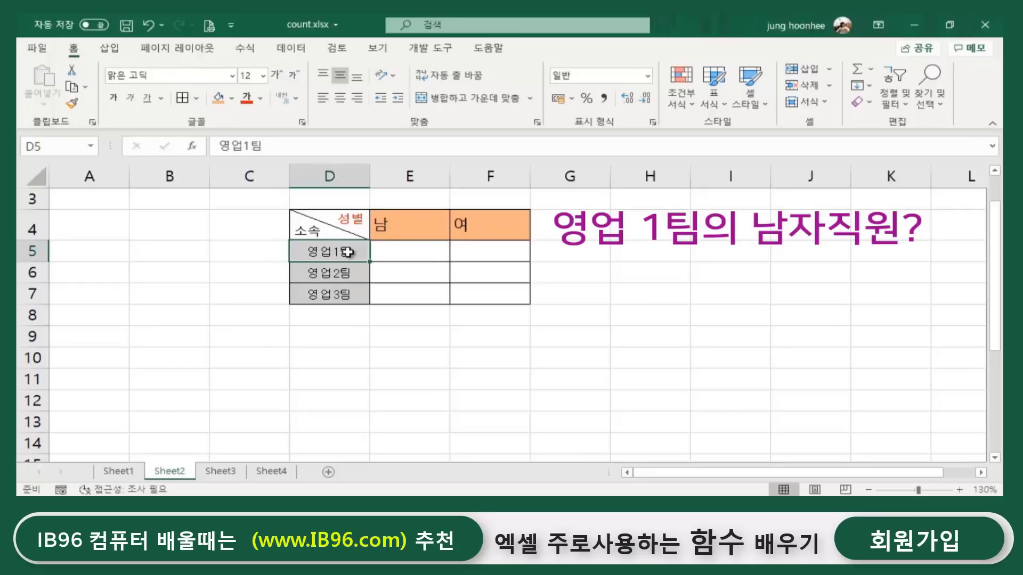
click(399, 226)
click(407, 253)
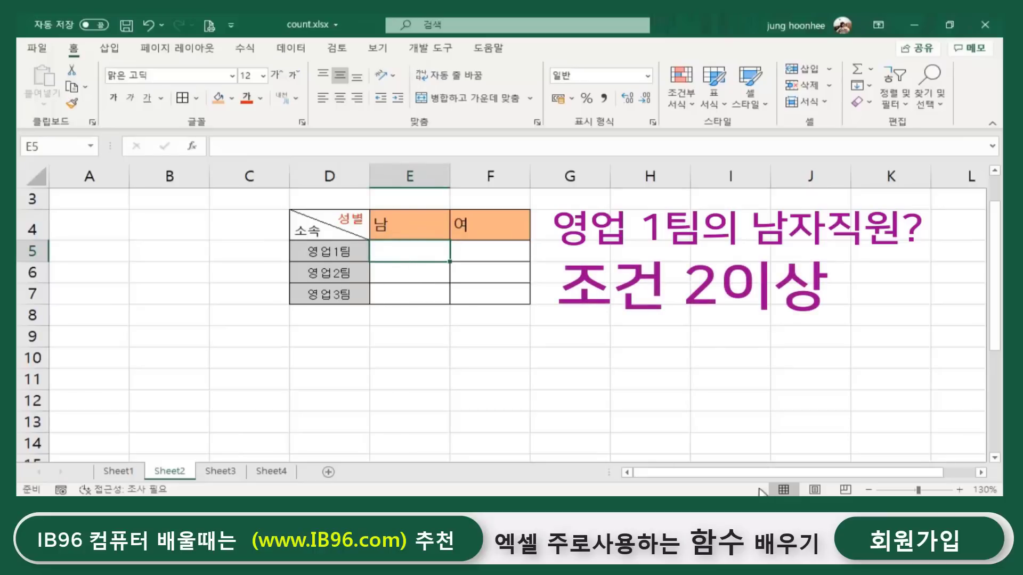
Switch to Notepad, compare the =countif and =countifs function names, and return to the table in Excel.
click(725, 509)
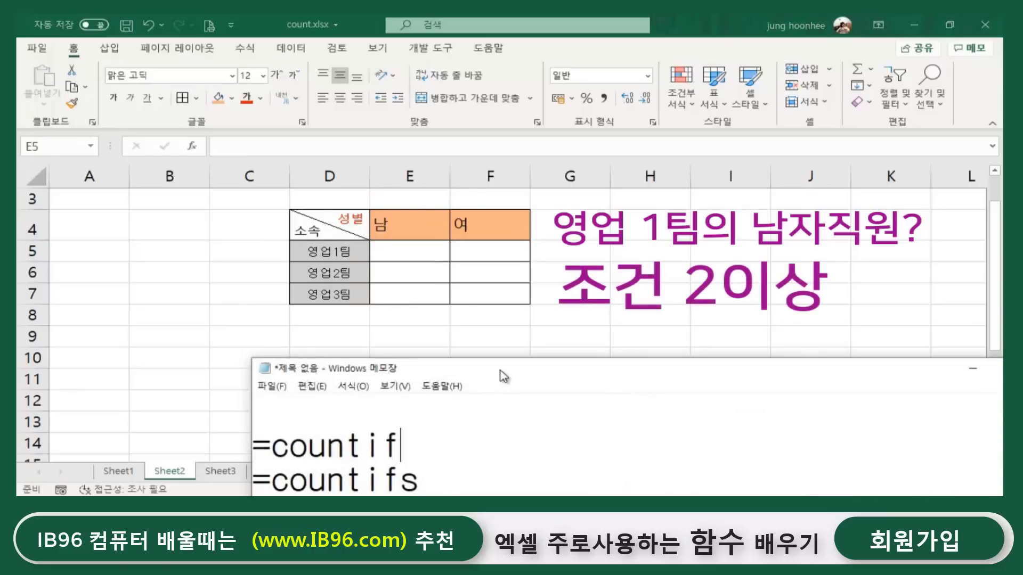
drag(500, 370, 489, 126)
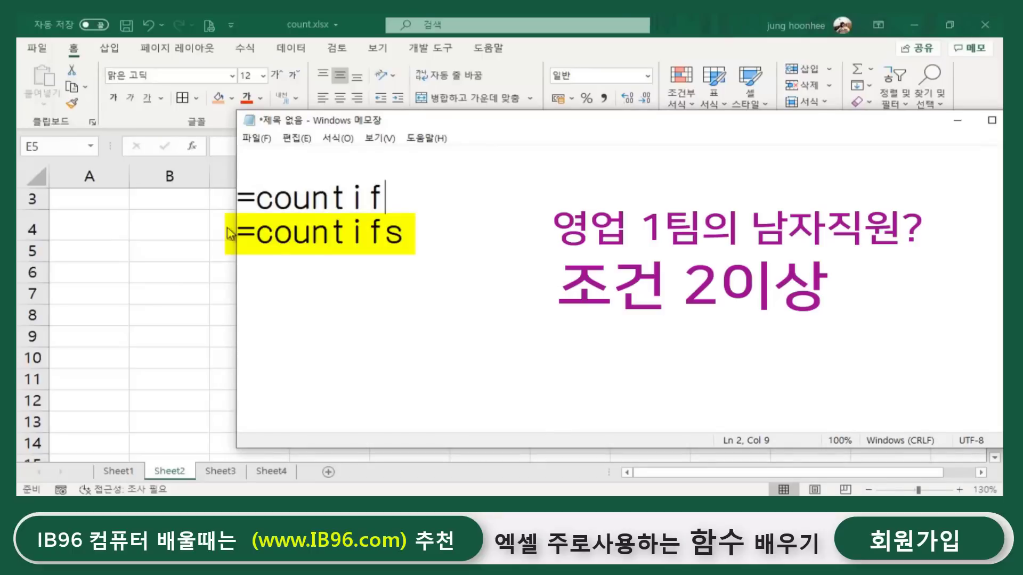
drag(256, 232, 458, 234)
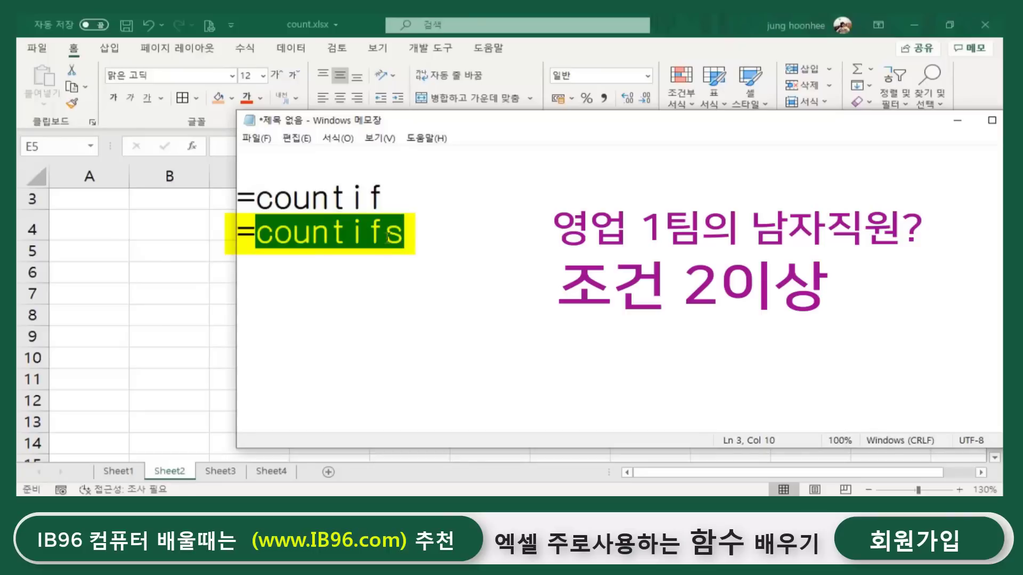
click(387, 236)
drag(388, 232, 413, 232)
click(493, 255)
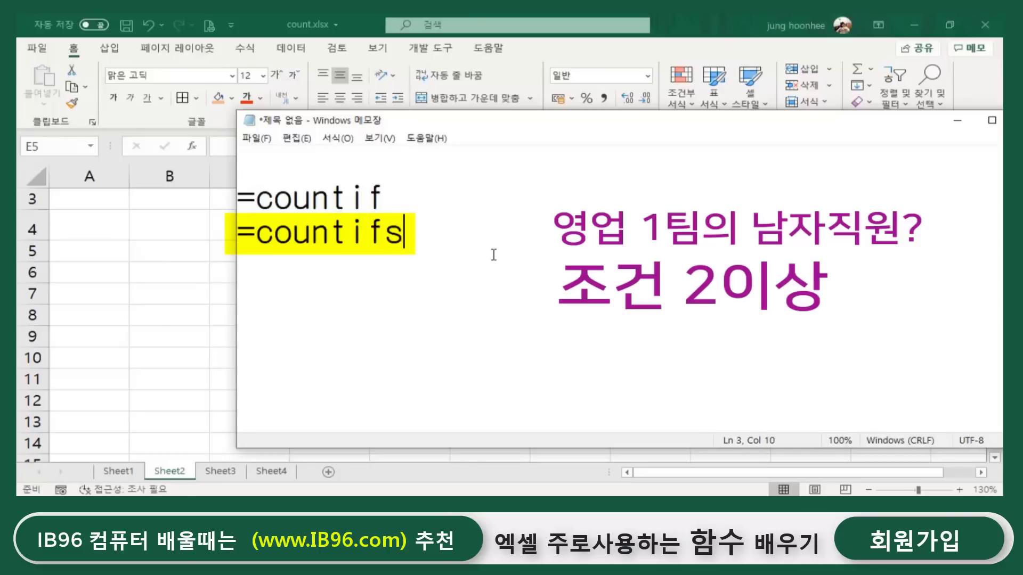
click(967, 124)
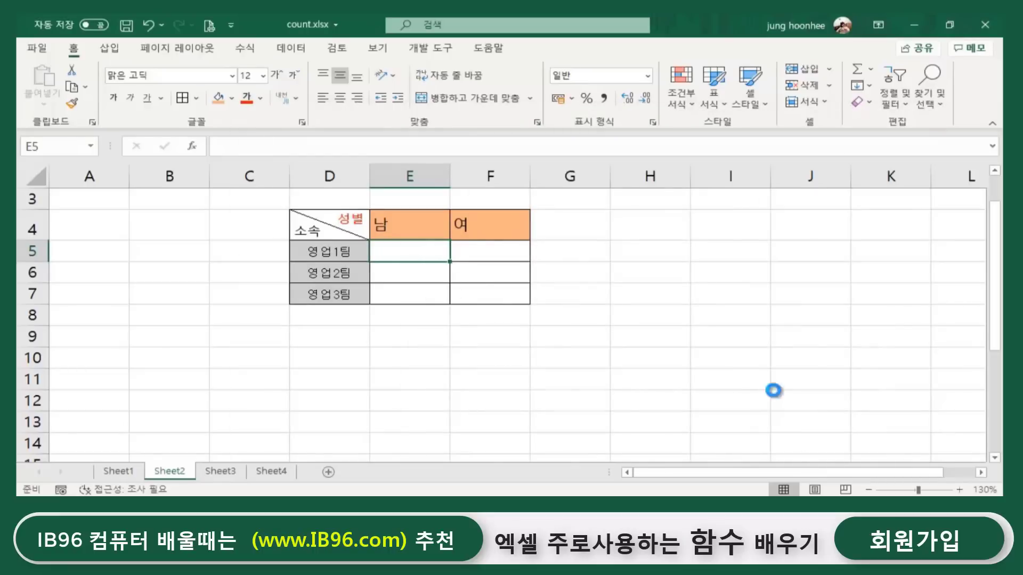
Start a COUNTIFS formula in E5 for the 영업1팀 and 남 combination.
scroll(774, 388, up, 1)
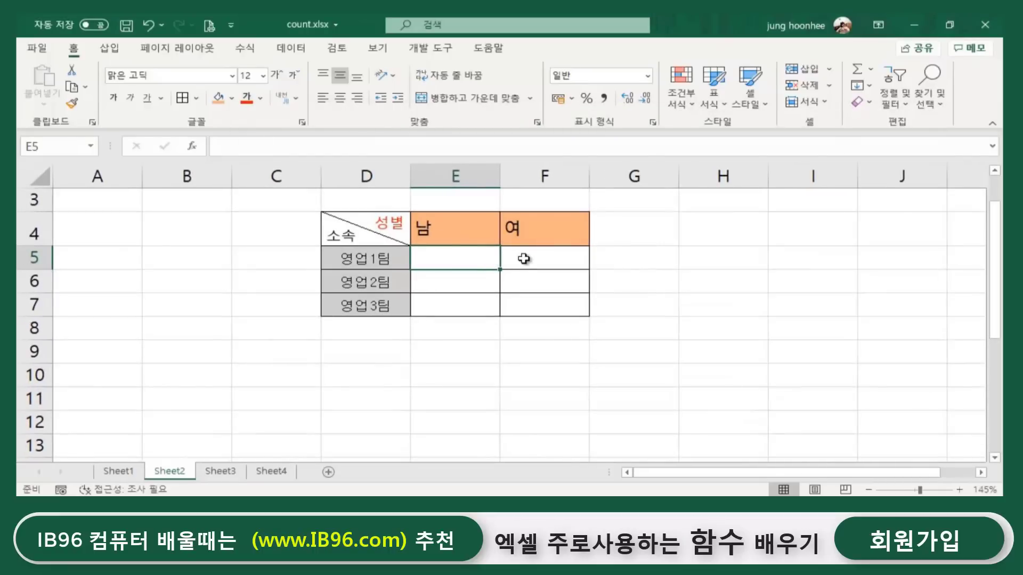
text(=채)
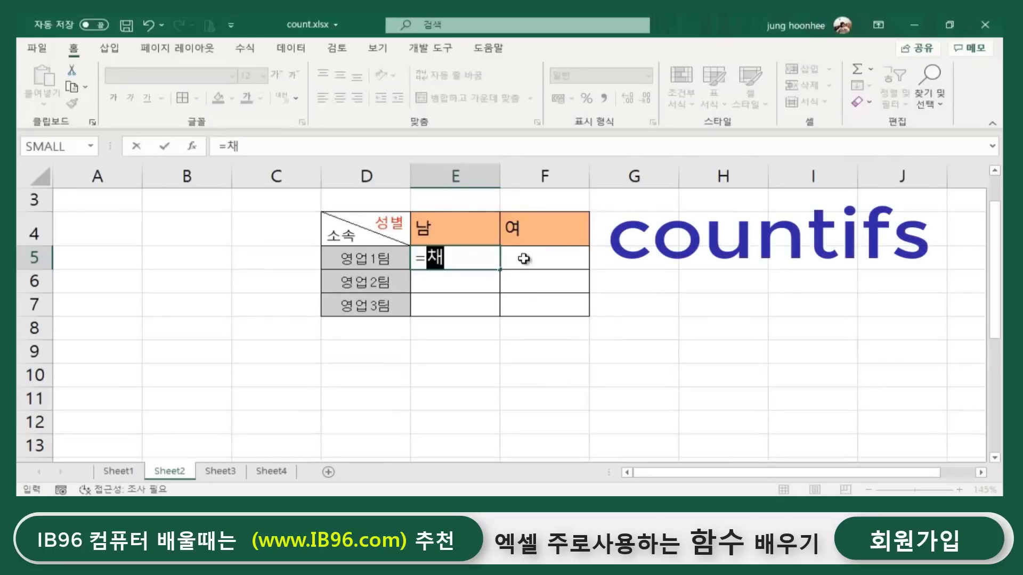
key(BackSpace)
key(BackSpace)
text(co)
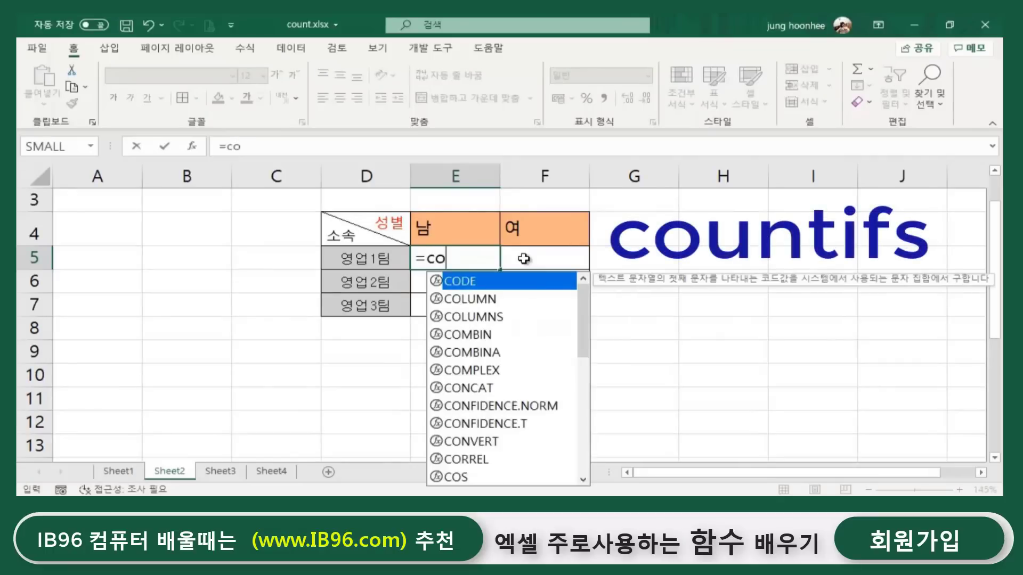
text(untifs)
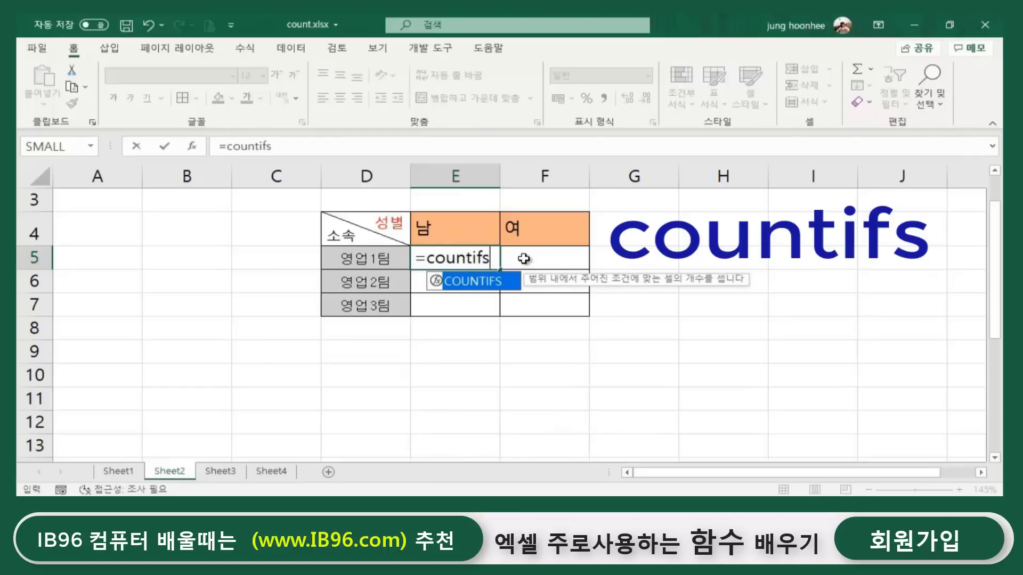
text(()
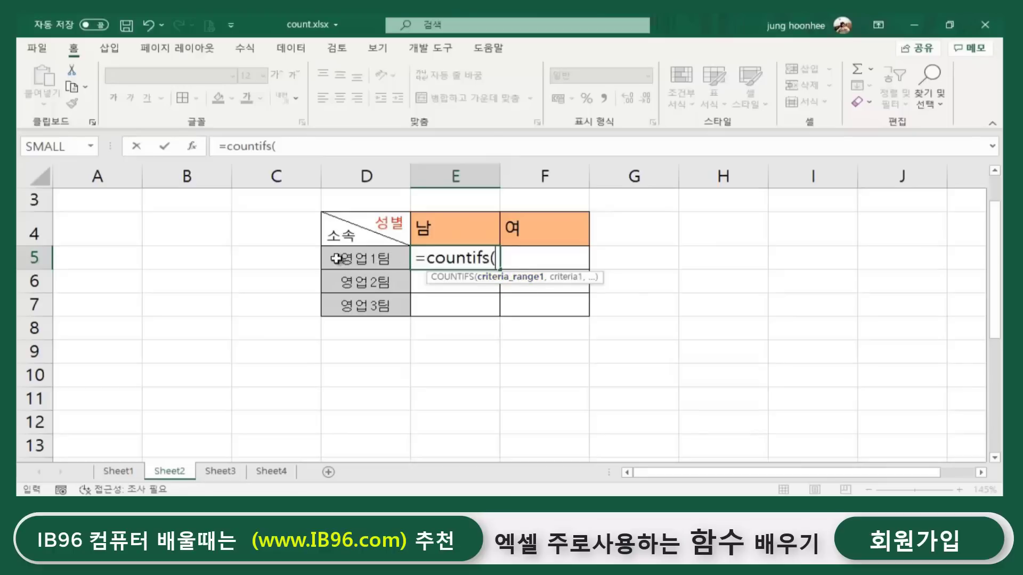
Set the first criteria range to the 소속 data on Sheet1 as the absolute reference Sheet1!$C$5:$C$22.
click(118, 471)
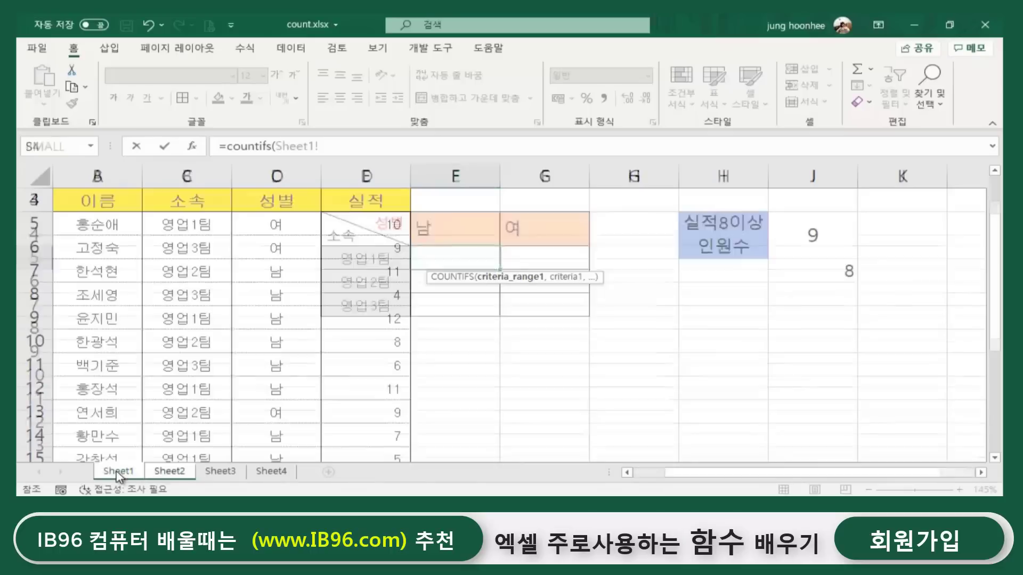
click(181, 224)
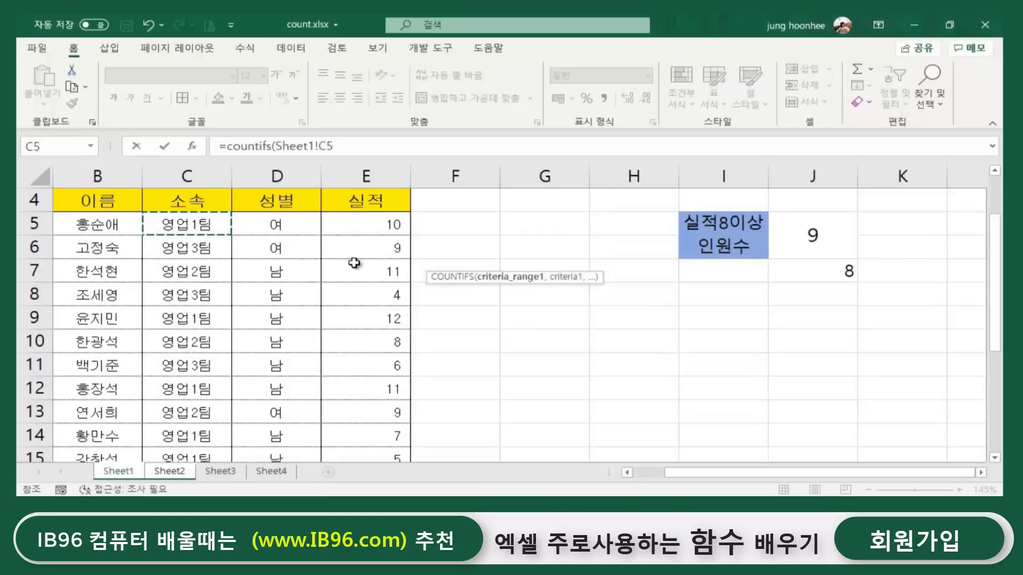
key(ctrl+shift+Down)
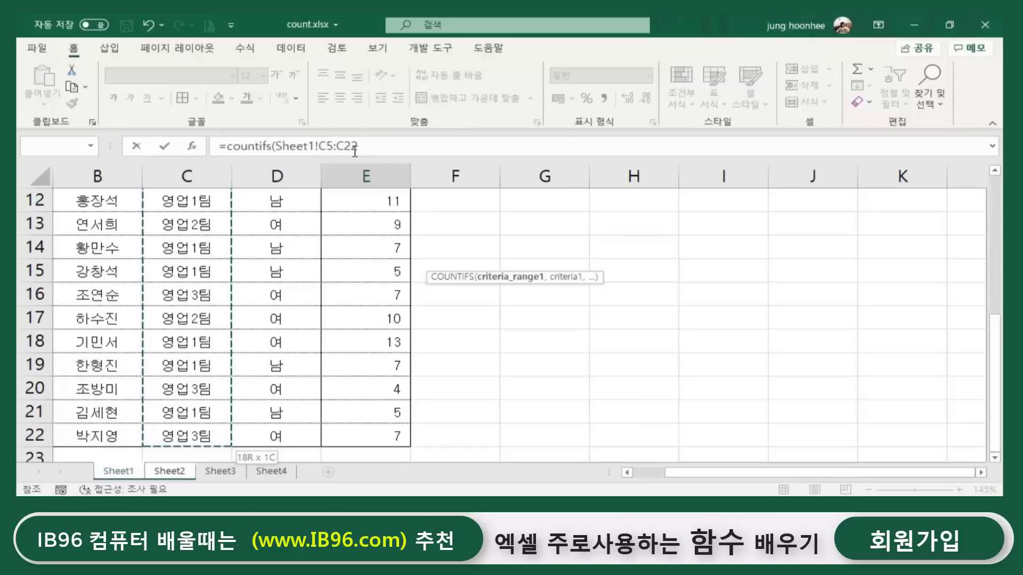
key(F4)
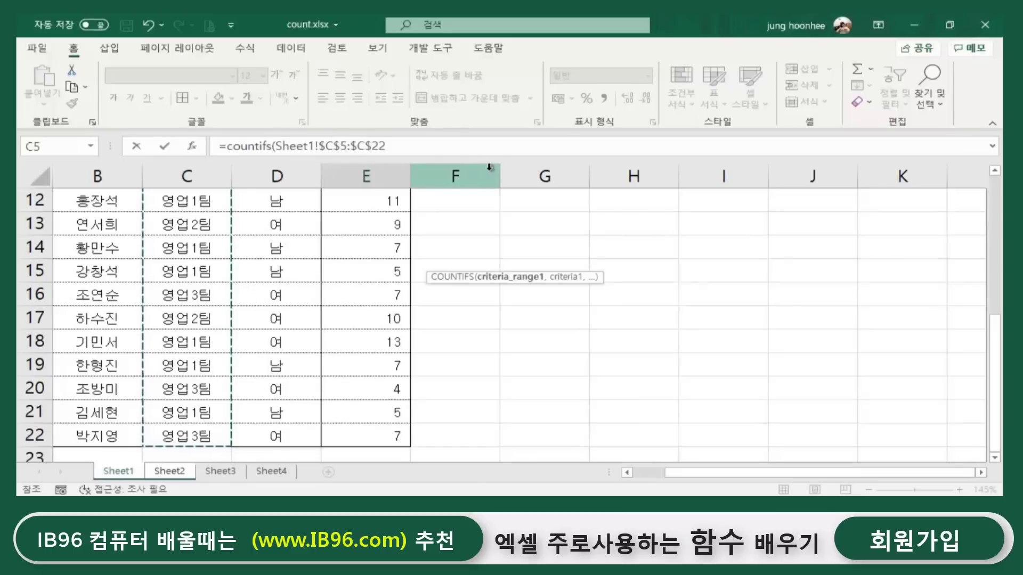
click(405, 145)
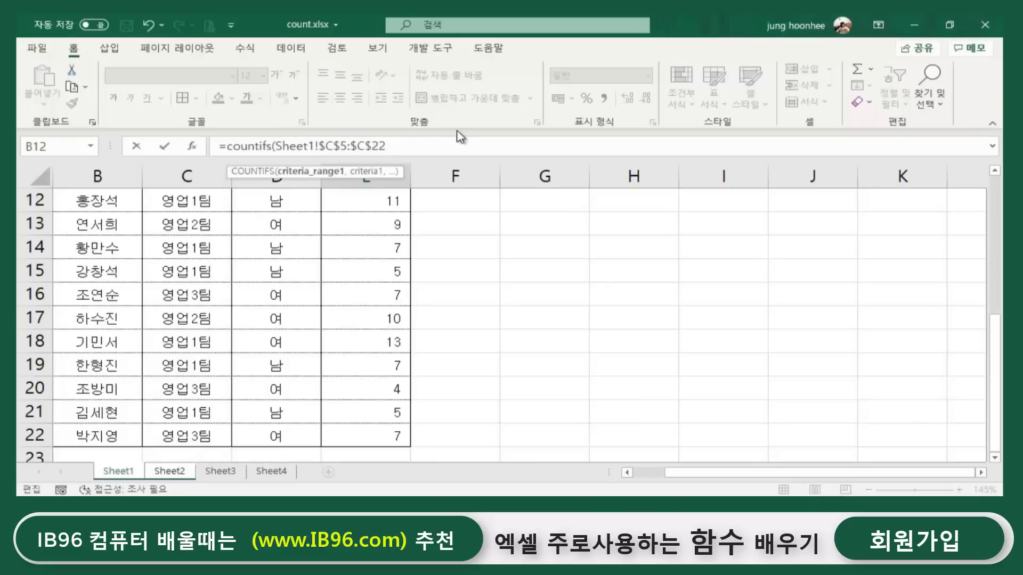
text(,)
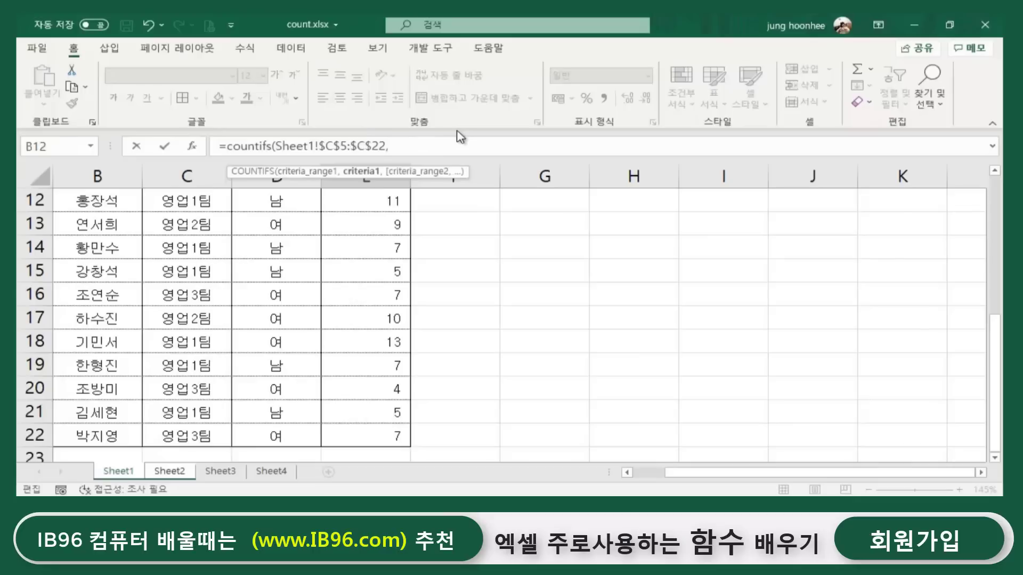
Set the first criterion to the 영업1팀 cell on Sheet2 with only the column locked, as Sheet2!$D5.
click(170, 472)
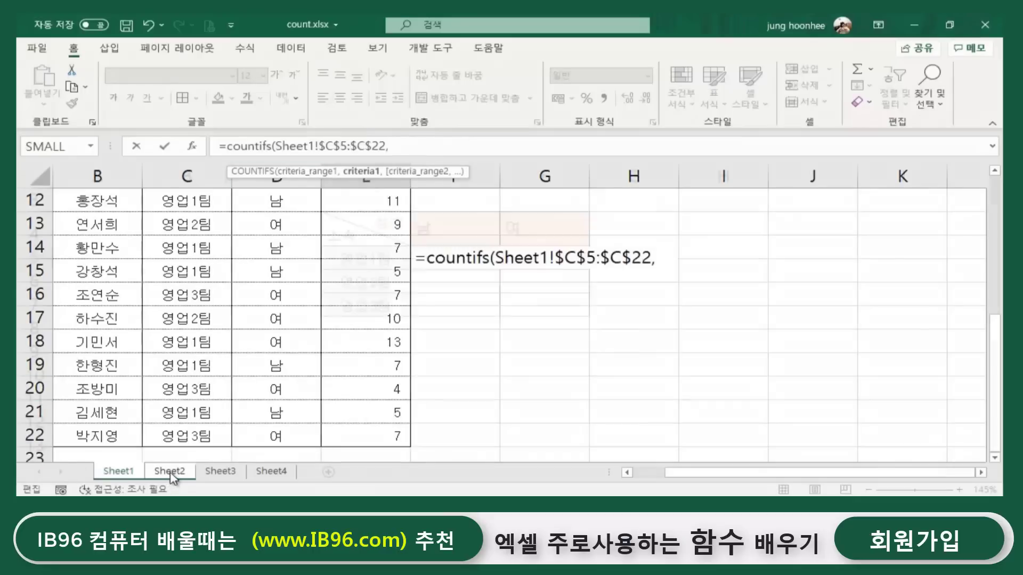
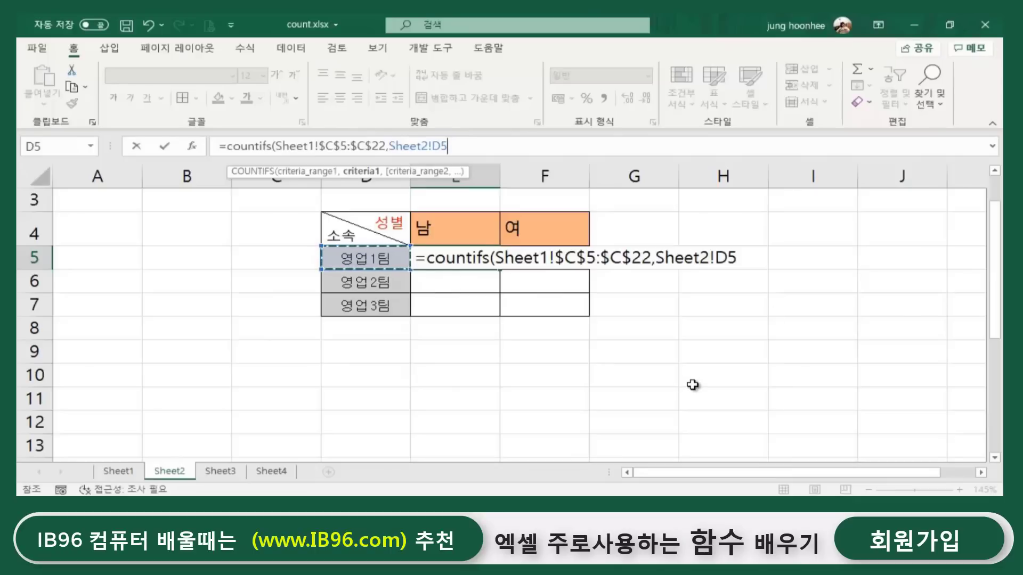
key(F4)
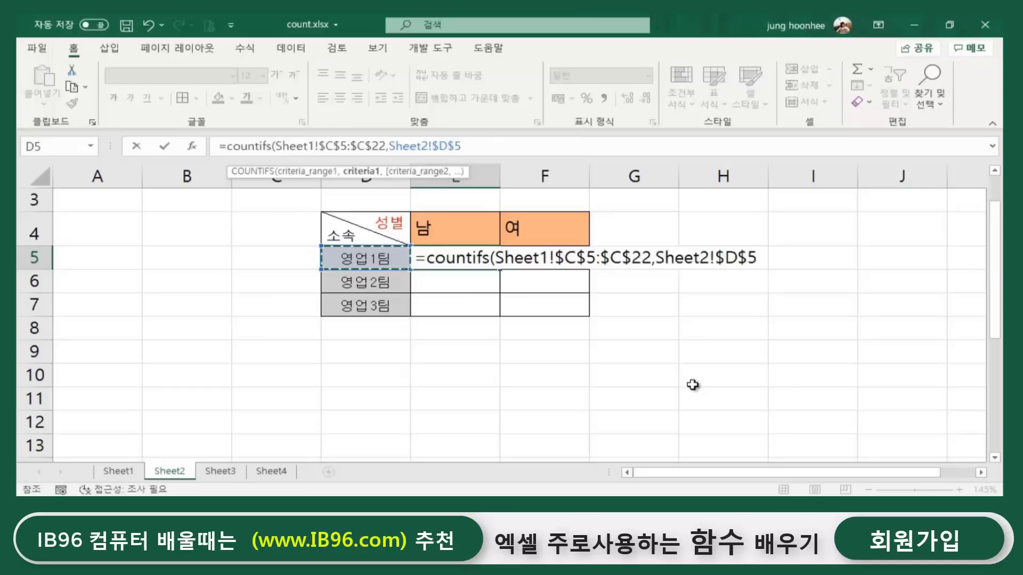
key(F4)
key(F4)
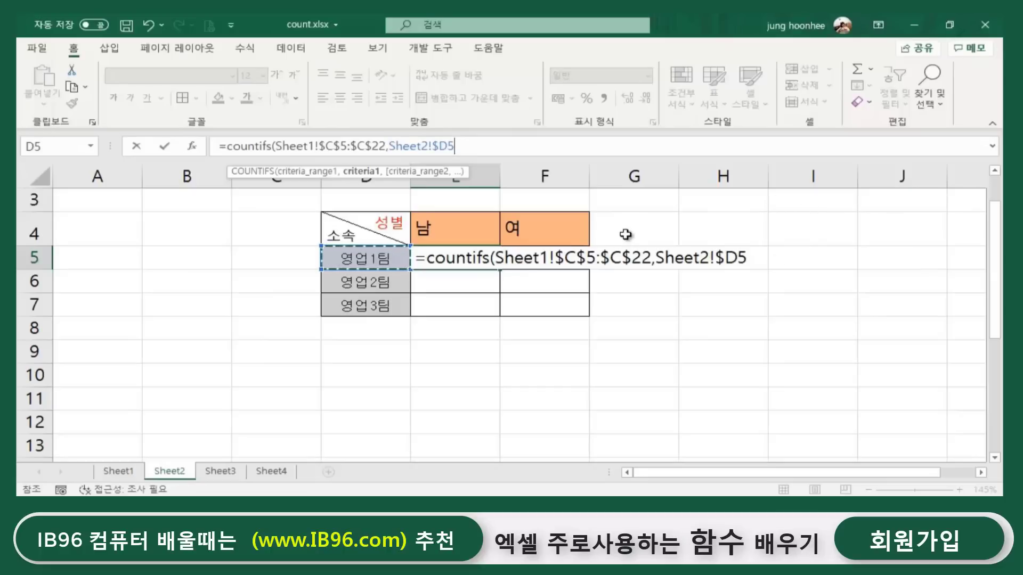
text(,)
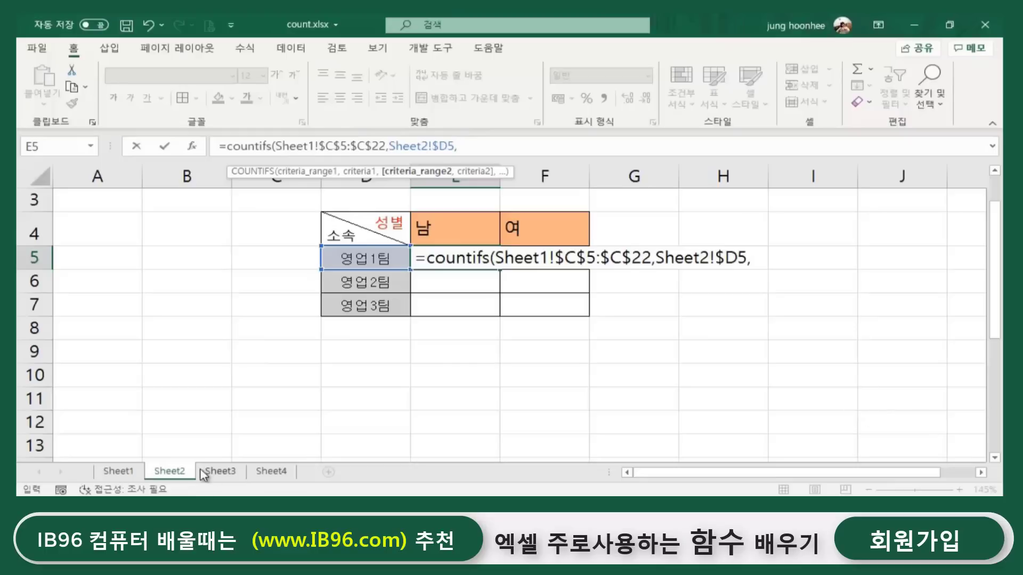
Set the second criteria range to the 성별 data on Sheet1 as the absolute reference Sheet1!$D$5:$D$22.
click(118, 472)
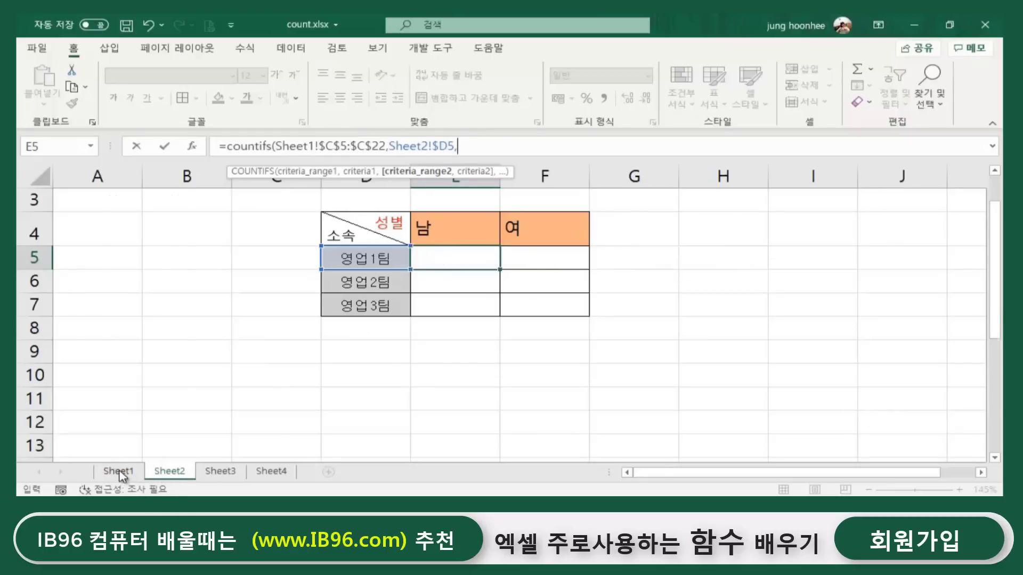
scroll(327, 378, up, 3)
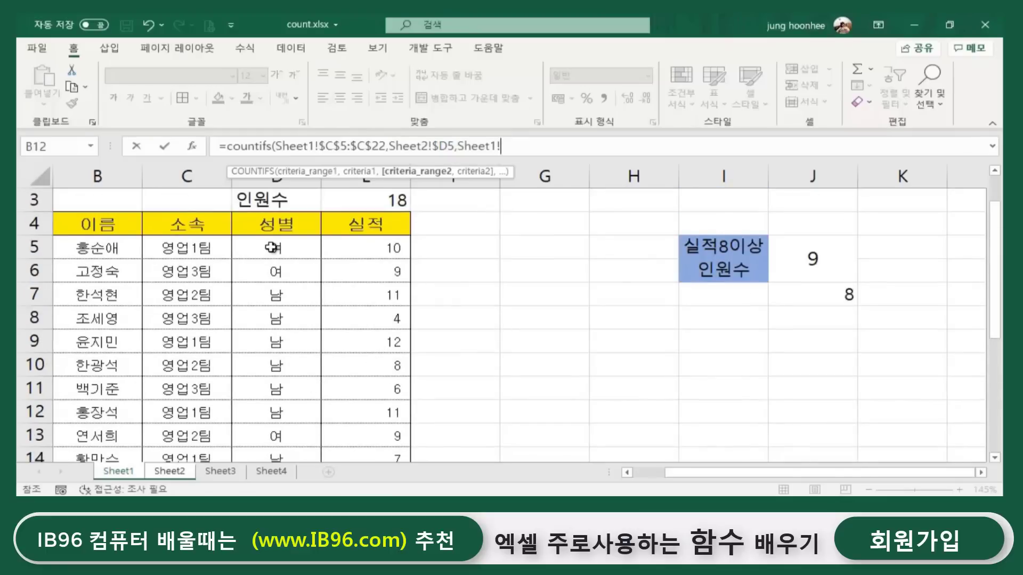
click(273, 247)
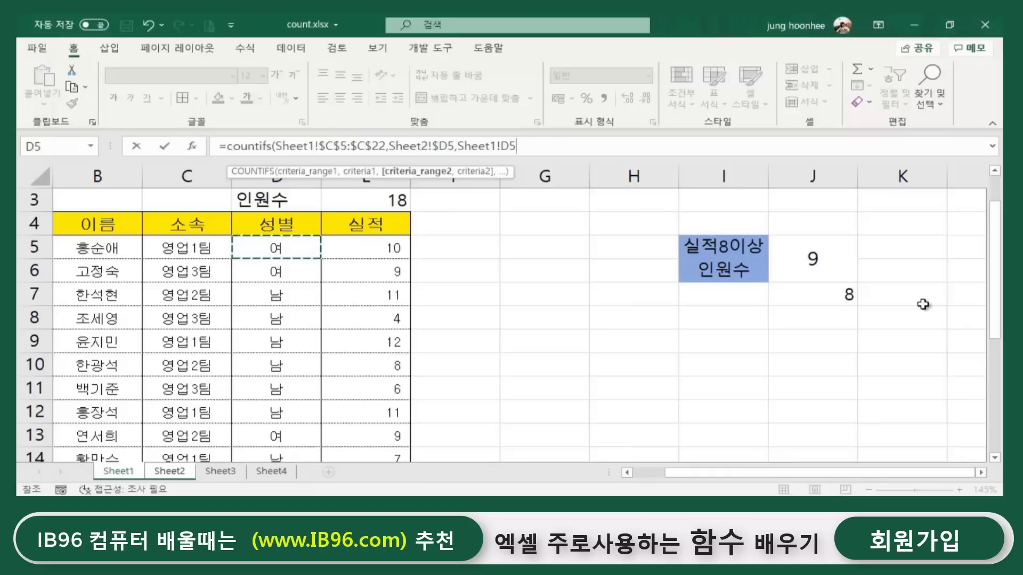
key(ctrl+shift+Down)
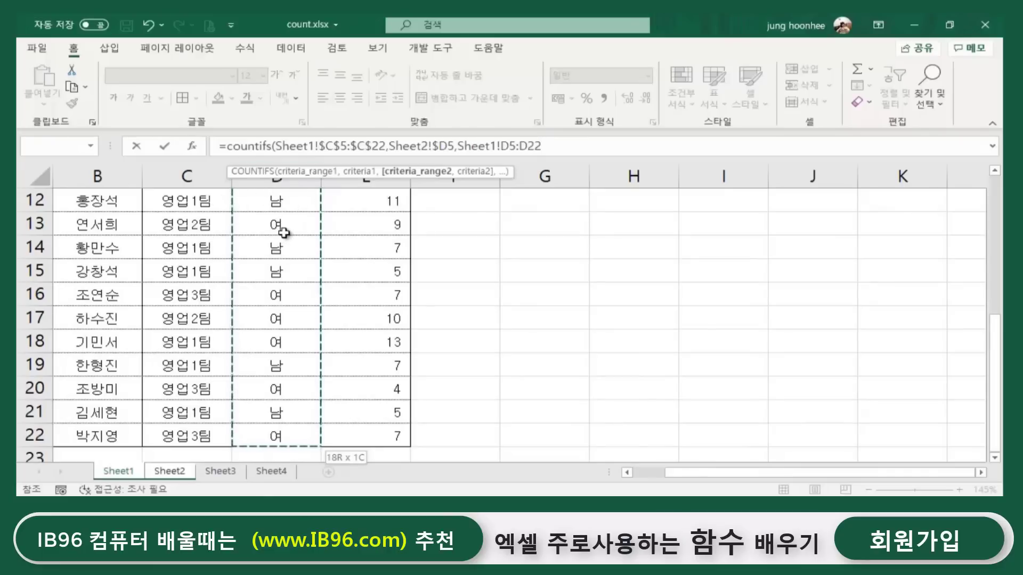
key(F4)
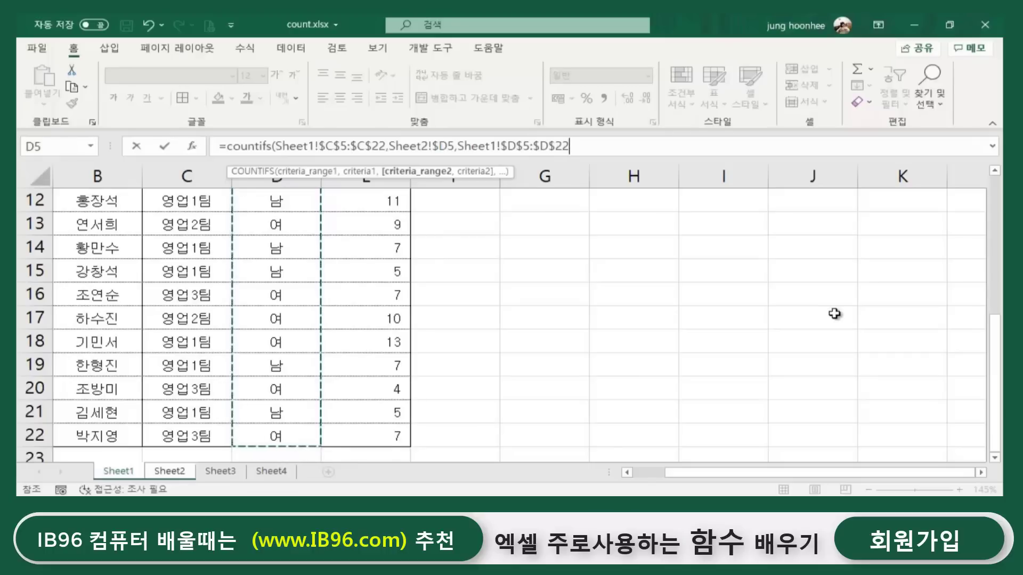
text(,)
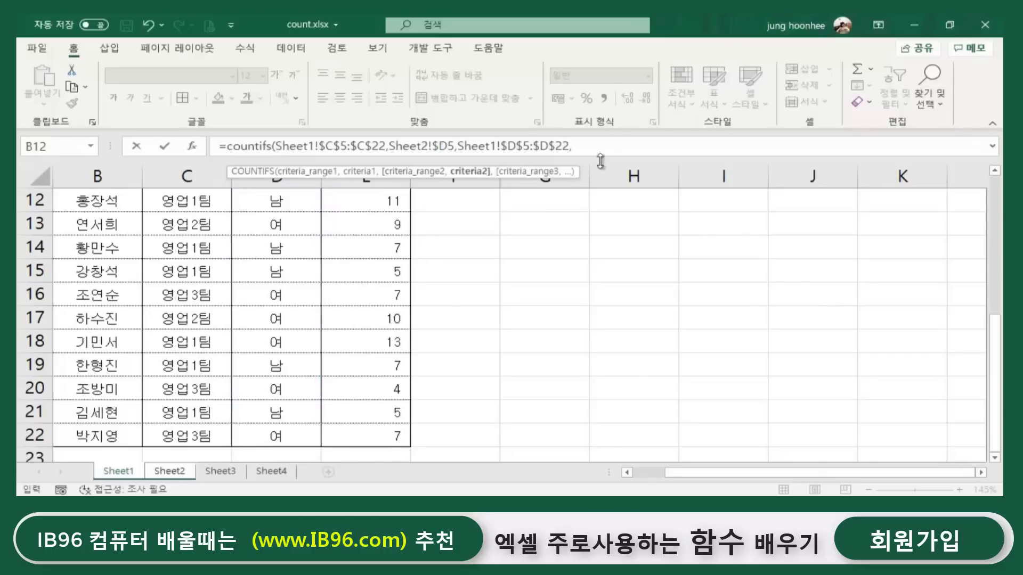
Set the second criterion to the 남 header cell with only the row locked, as Sheet2!E$4, and complete the formula.
click(175, 476)
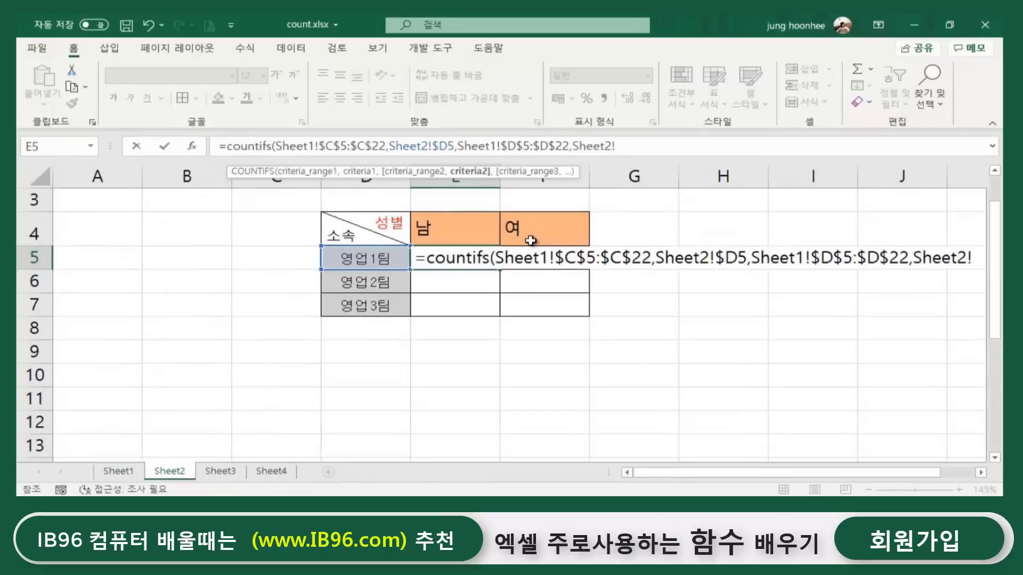
click(425, 228)
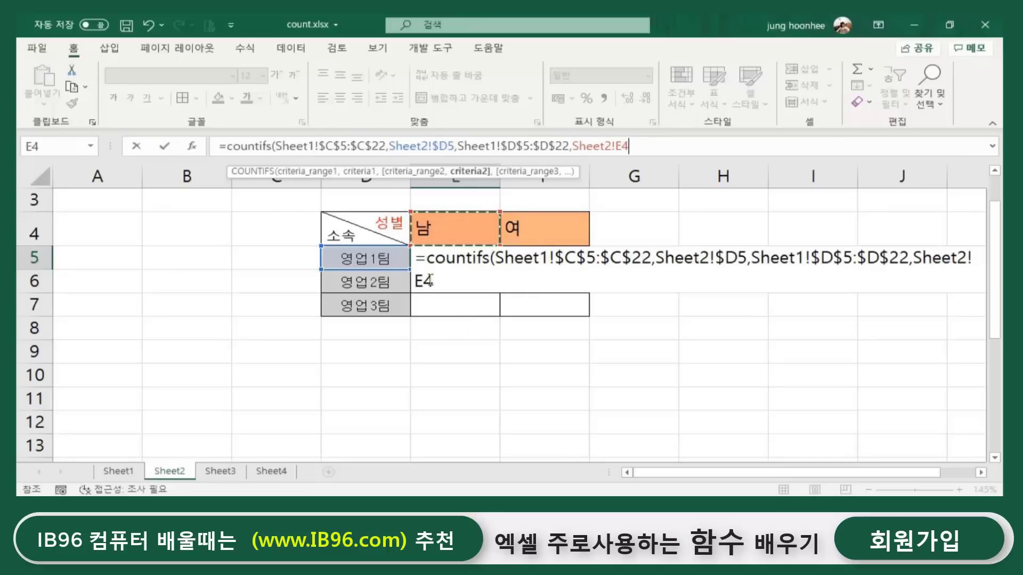
key(F4)
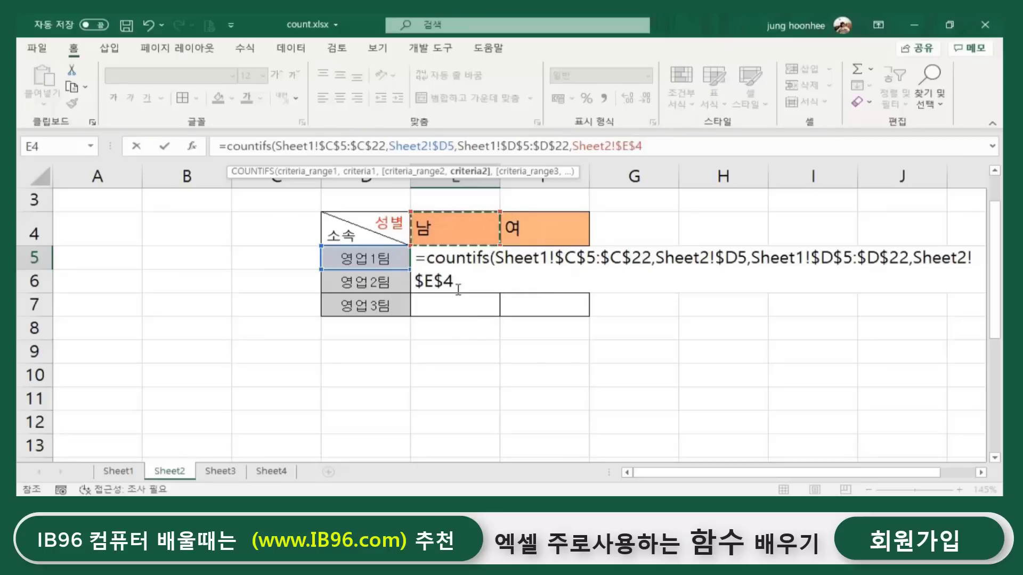
key(F4)
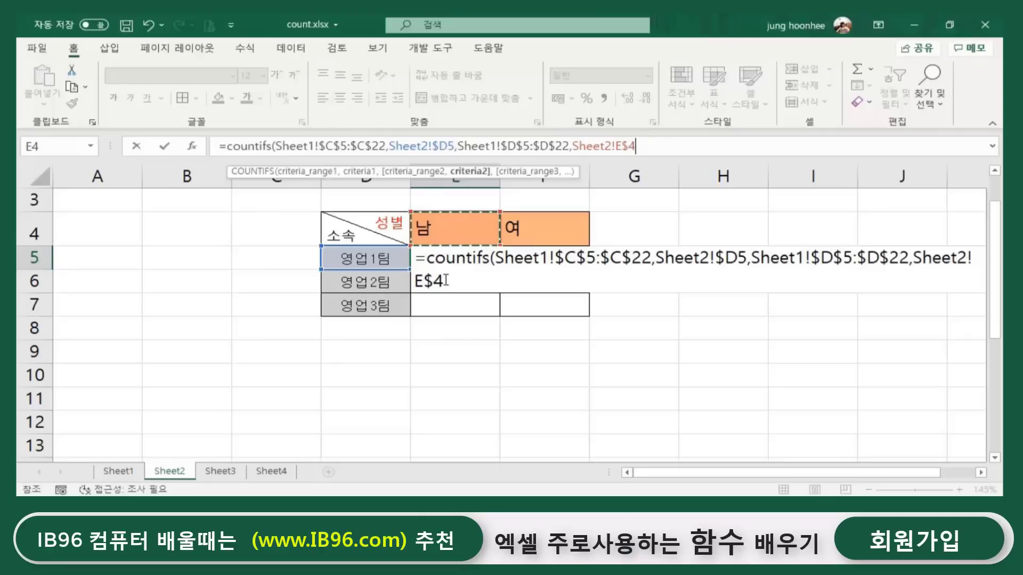
click(443, 281)
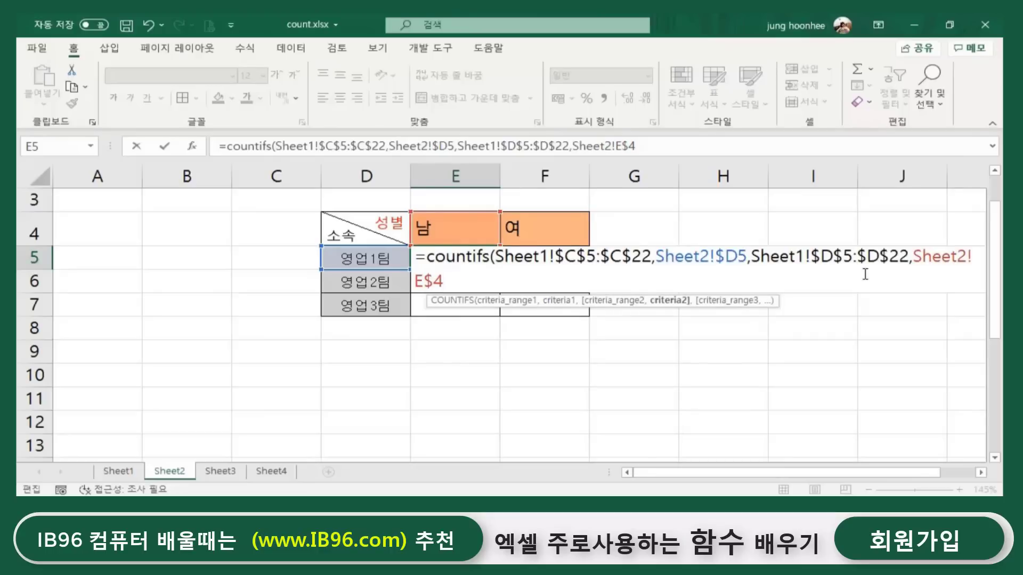
text())
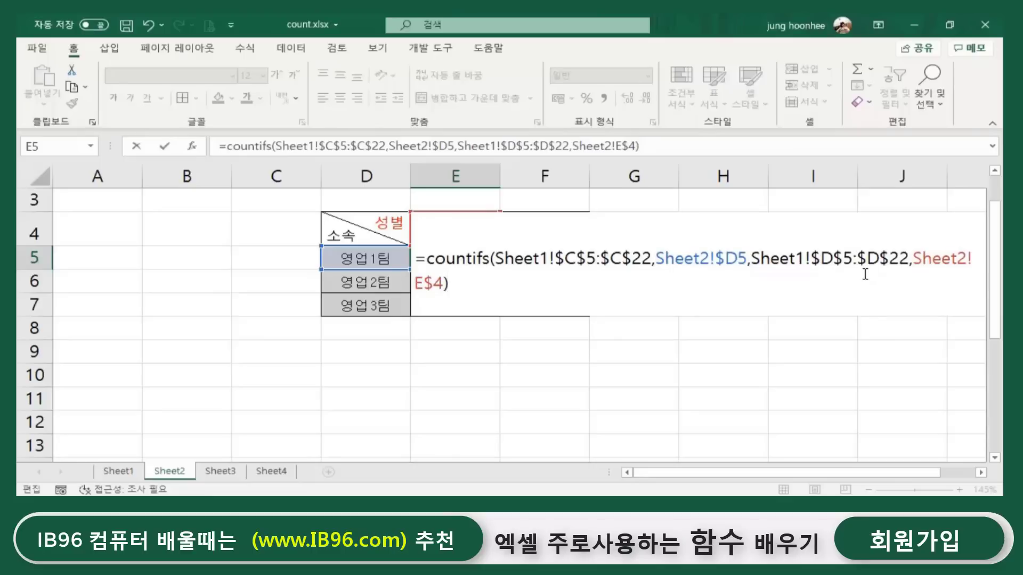
key(Return)
Copy the COUNTIFS formula from E5 across to F5 and down through row 7 of the table.
click(469, 260)
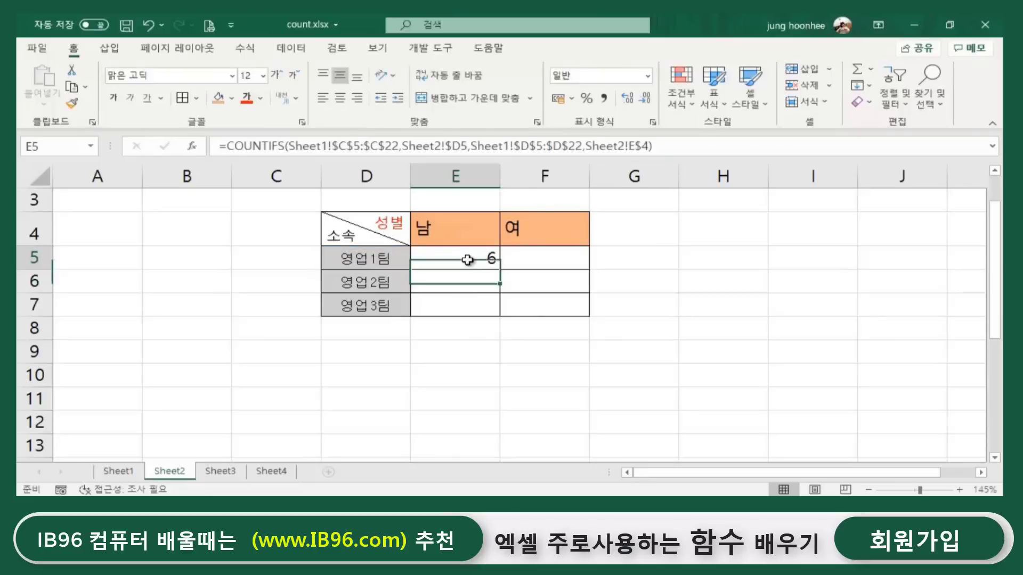
drag(495, 262, 585, 260)
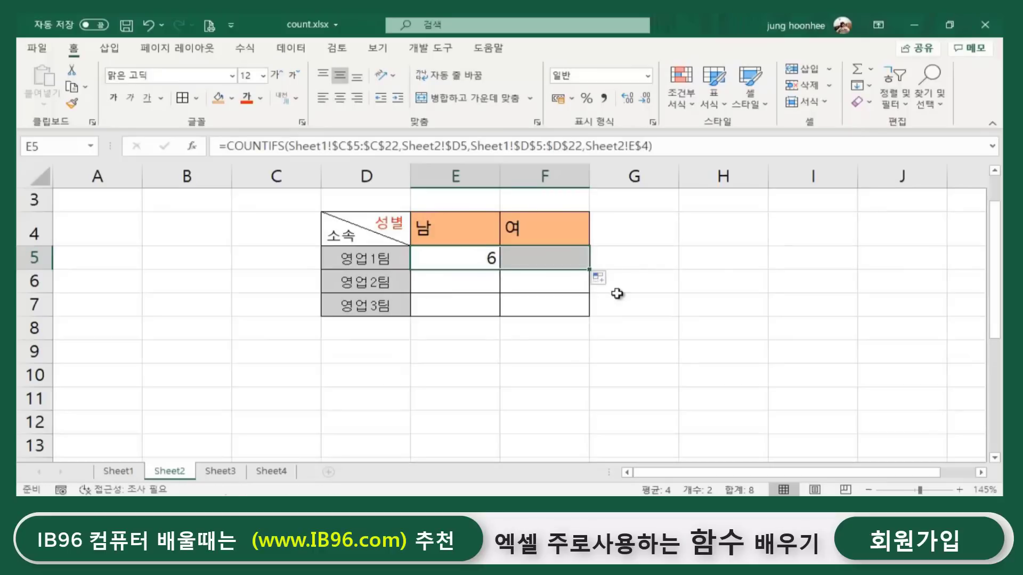
double_click(588, 270)
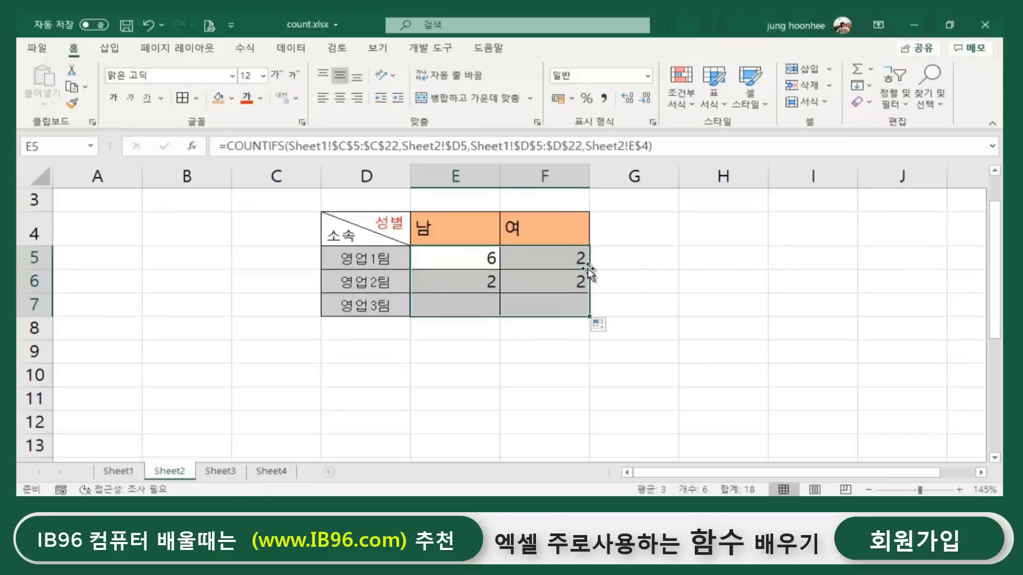
click(723, 315)
Check the copied COUNTIFS formulas in the 영업1팀 and 영업2팀 rows and review the whole result range E5:F7.
click(459, 264)
click(535, 261)
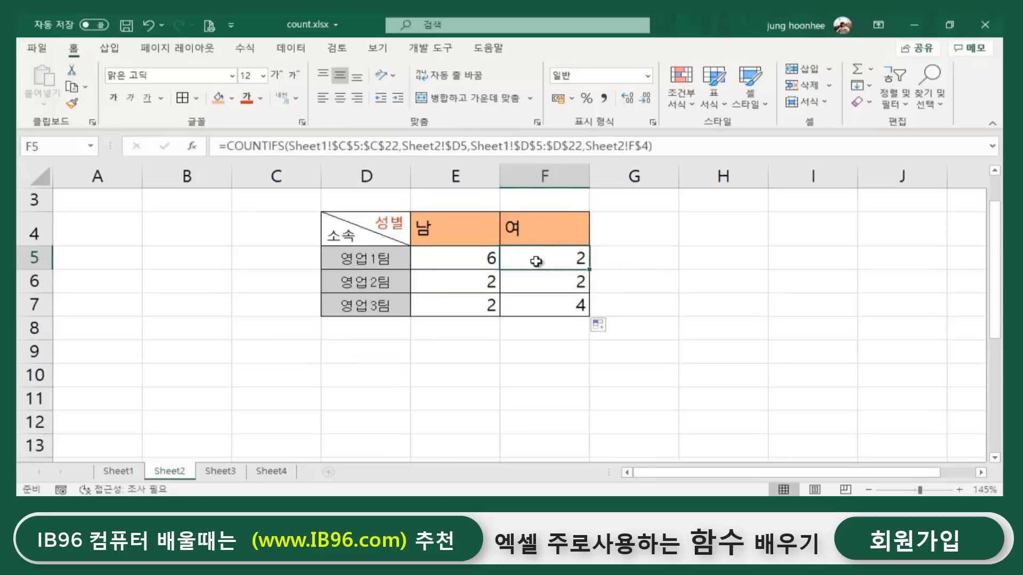
click(471, 282)
click(525, 282)
click(673, 307)
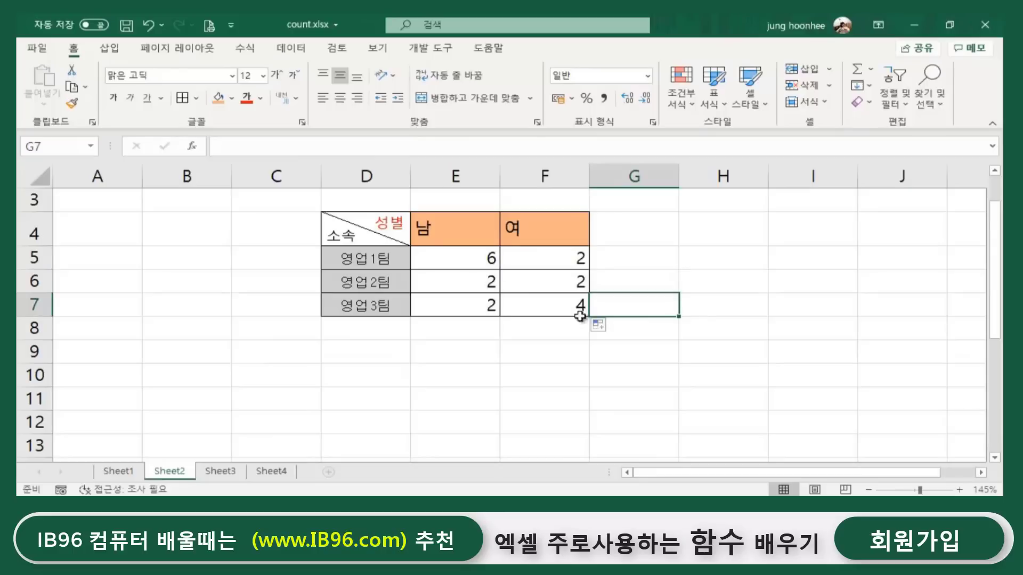
drag(469, 264, 541, 308)
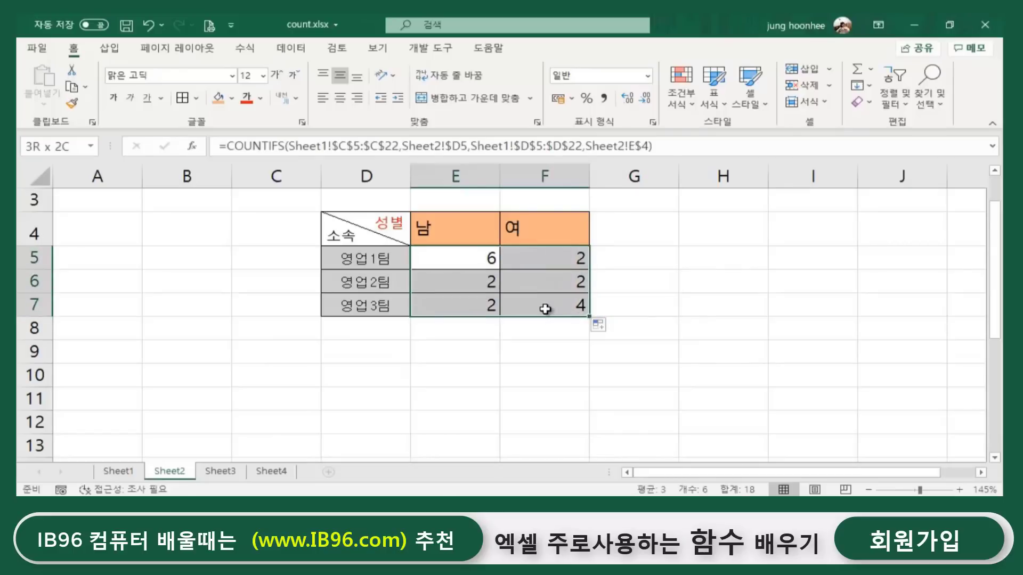
click(490, 391)
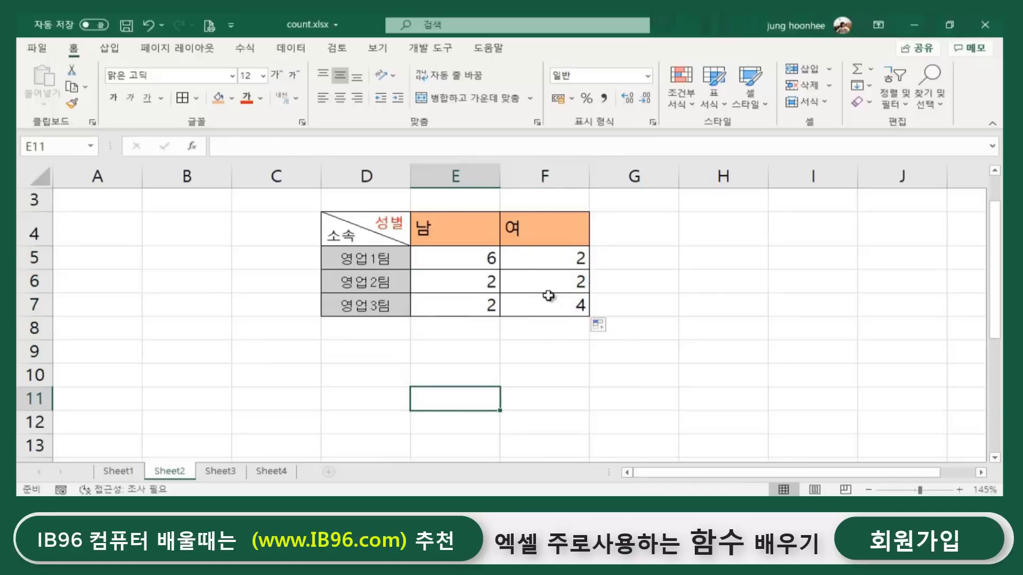
click(507, 377)
click(874, 400)
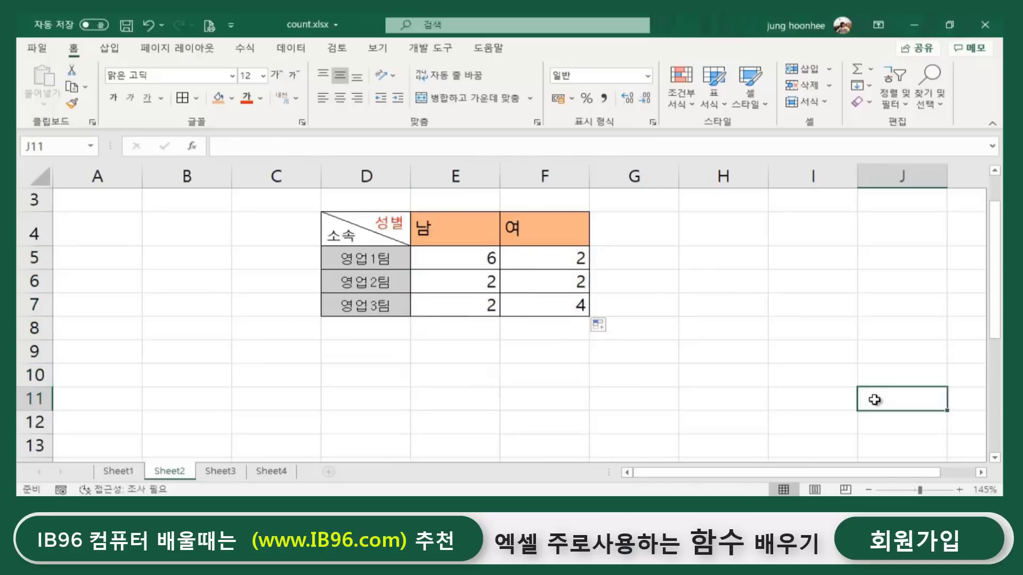
click(474, 394)
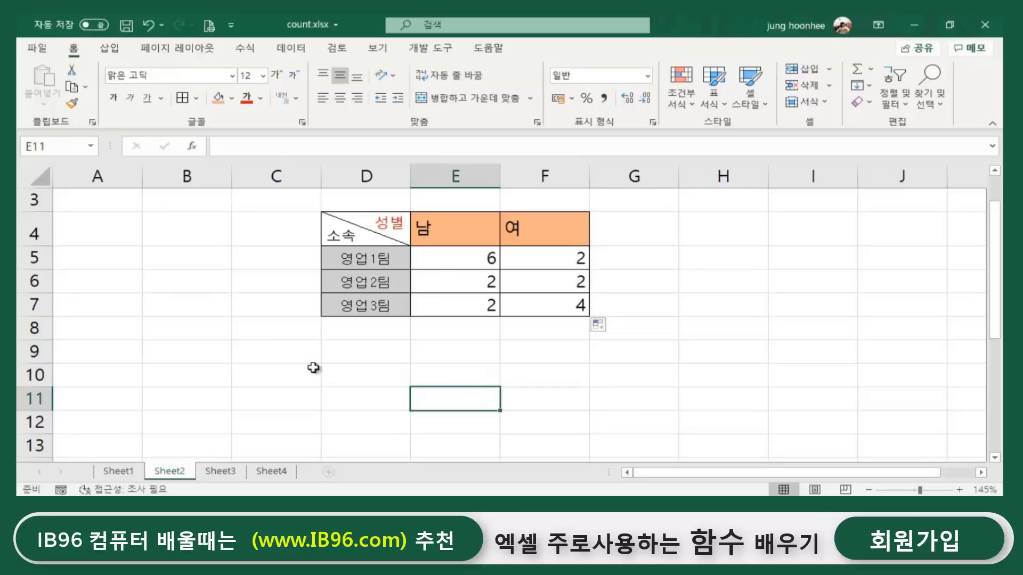
click(575, 368)
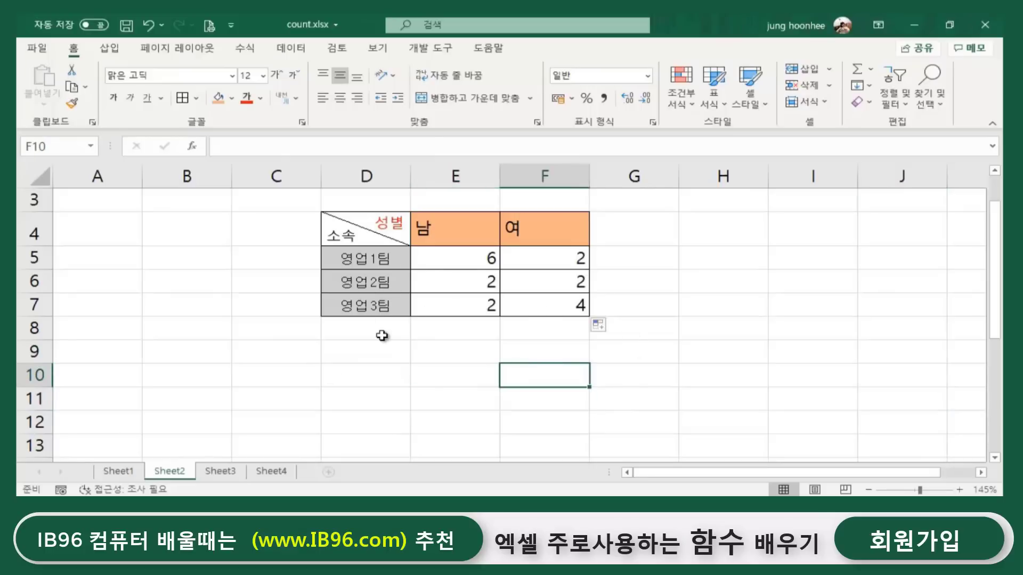
click(368, 364)
click(112, 471)
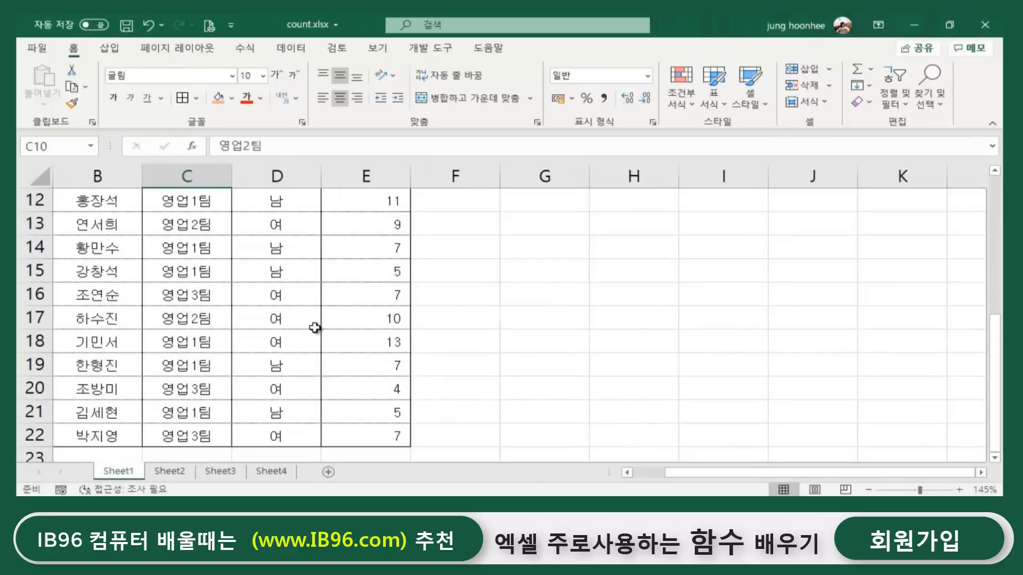
scroll(313, 326, up, 4)
click(556, 371)
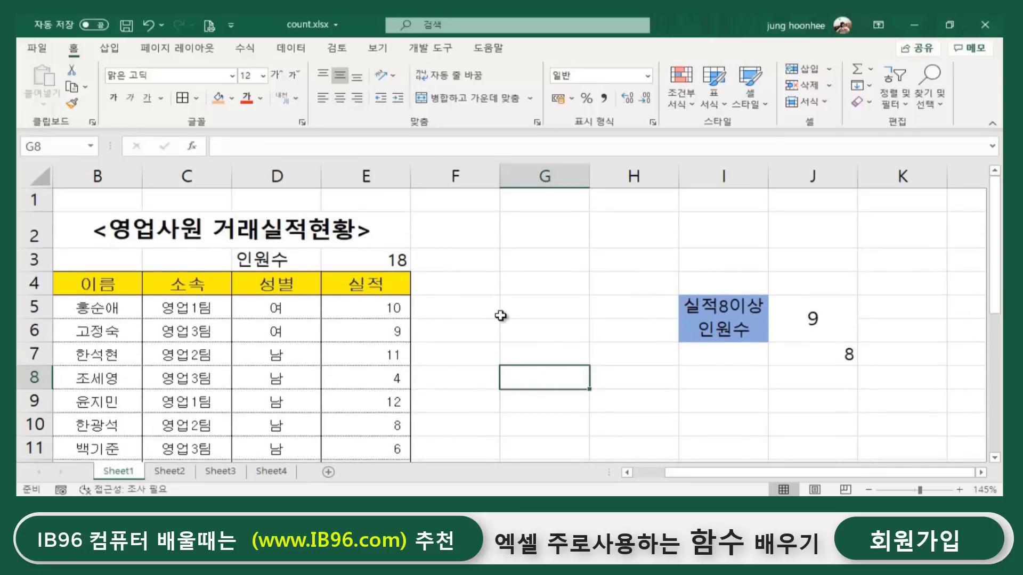
click(534, 357)
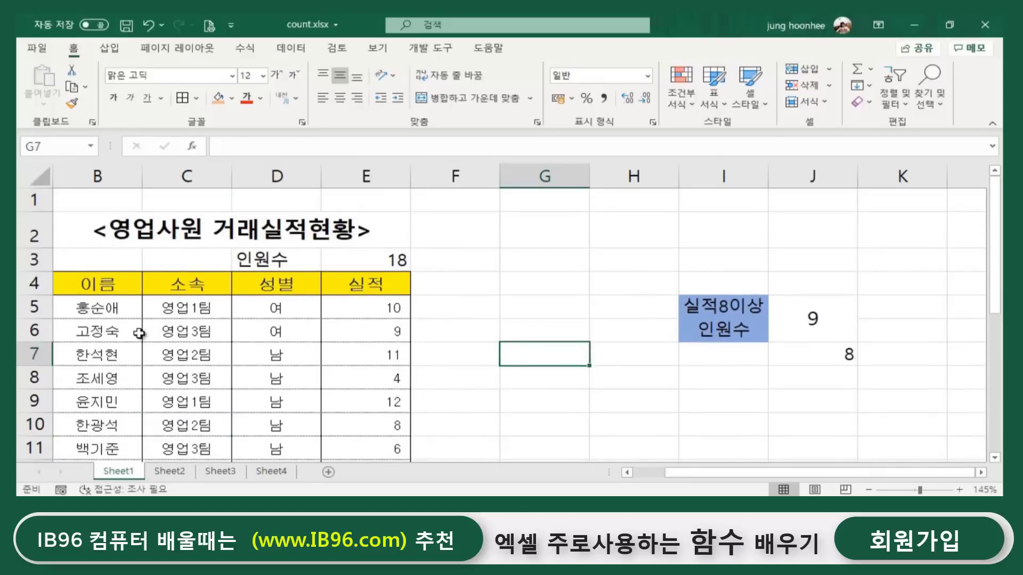
click(186, 472)
click(516, 373)
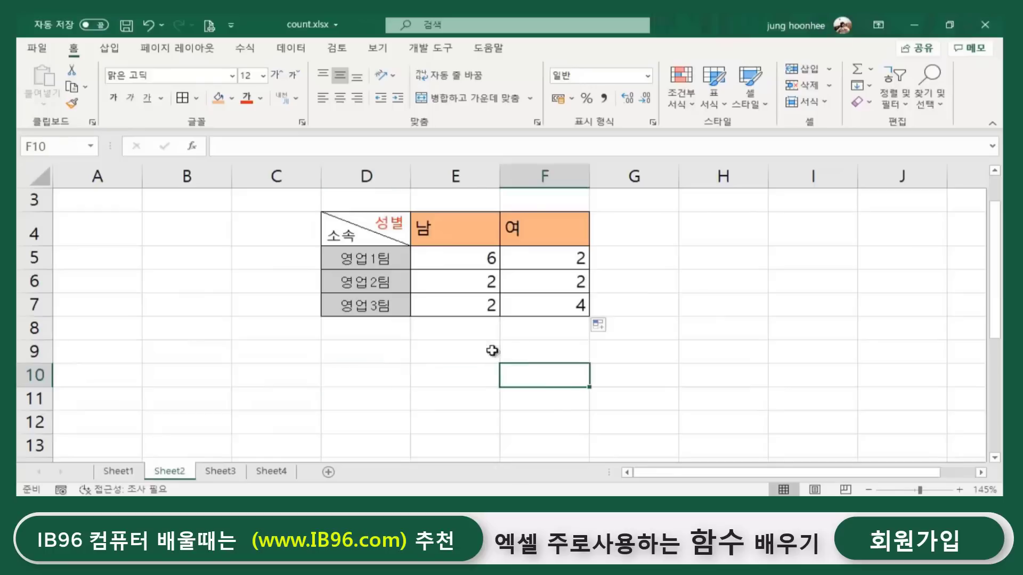
click(426, 384)
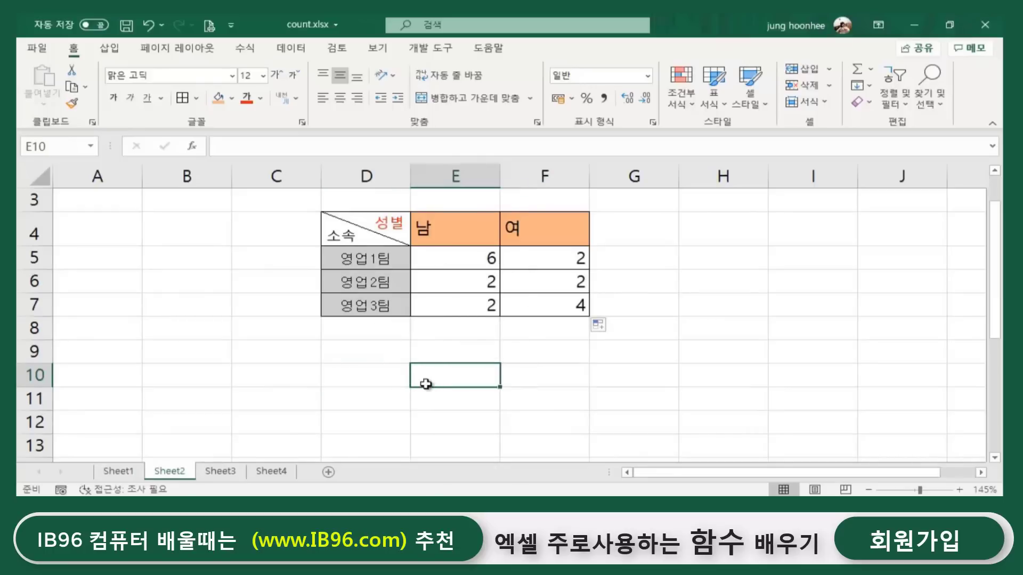
click(907, 408)
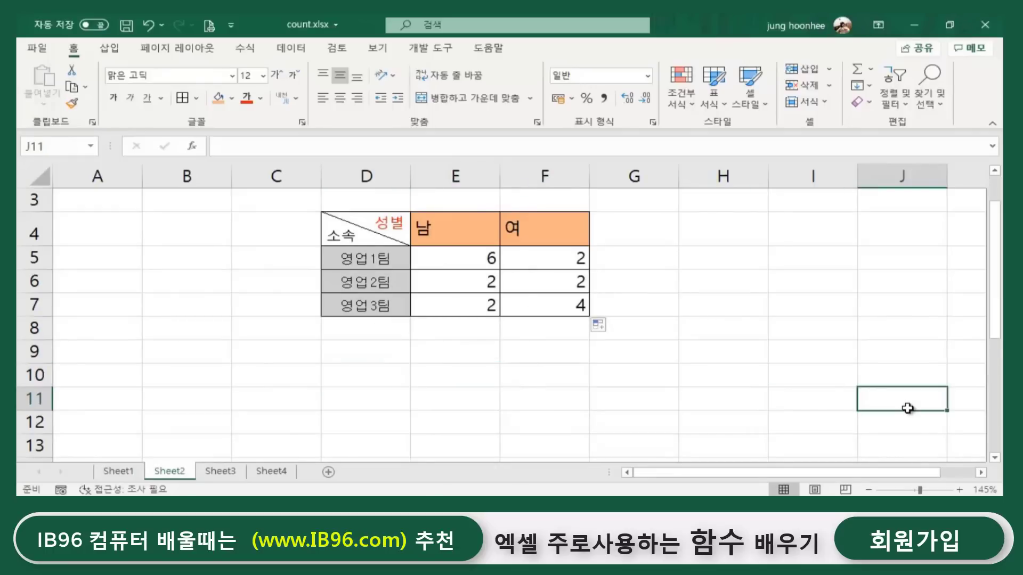
Review the cell references used in the COUNTIFS formula in E5.
click(456, 260)
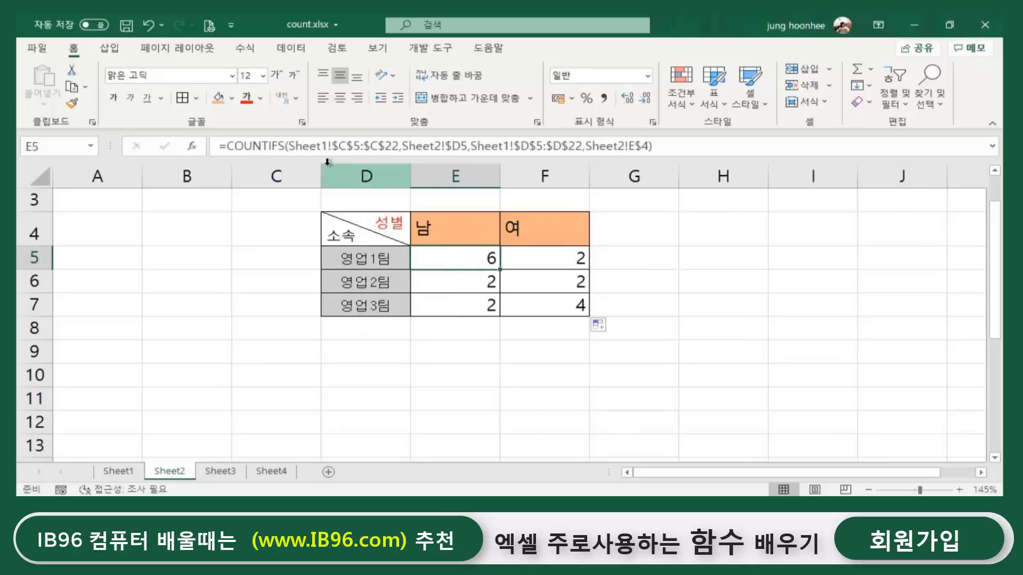
click(723, 280)
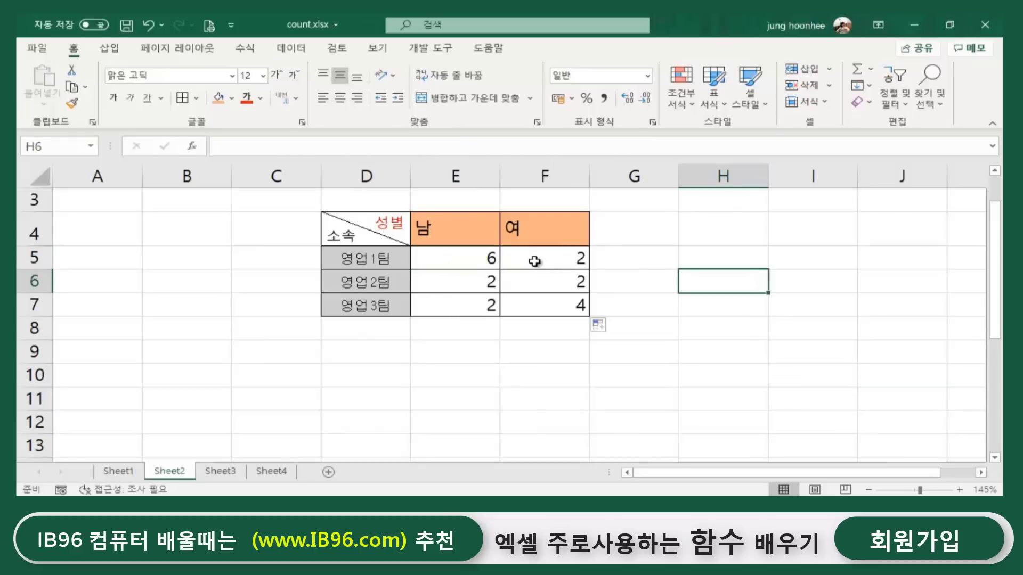
click(534, 261)
click(450, 261)
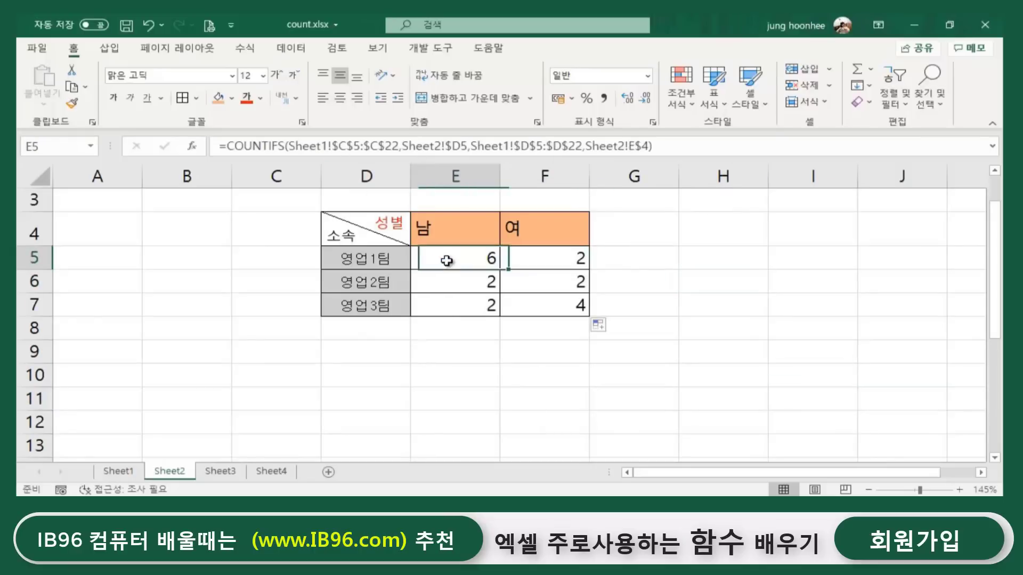
Define the name 소속 for the 소속 data range C5:C22 on Sheet1.
click(118, 471)
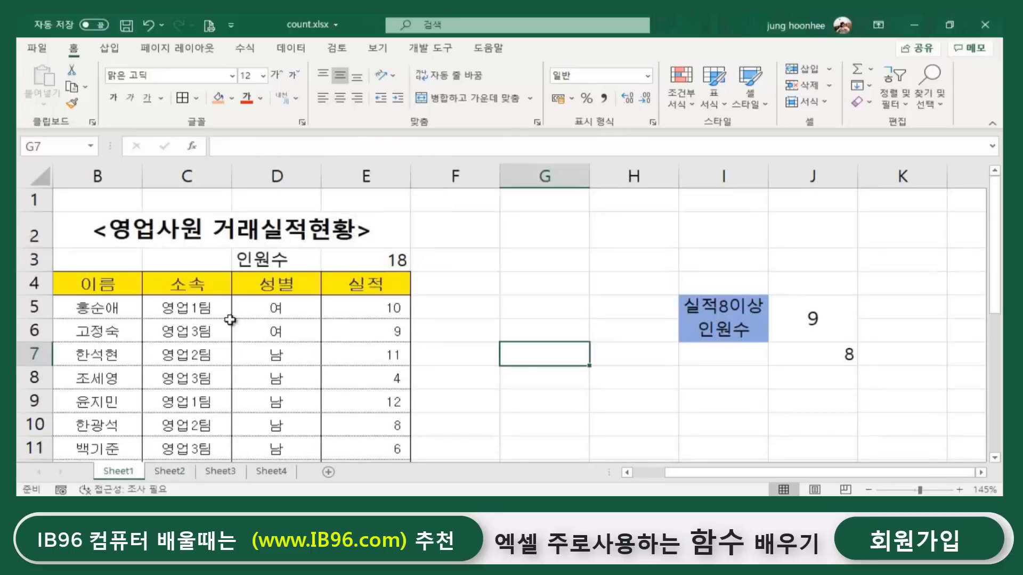
click(185, 306)
drag(187, 306, 228, 404)
scroll(201, 401, up, 3)
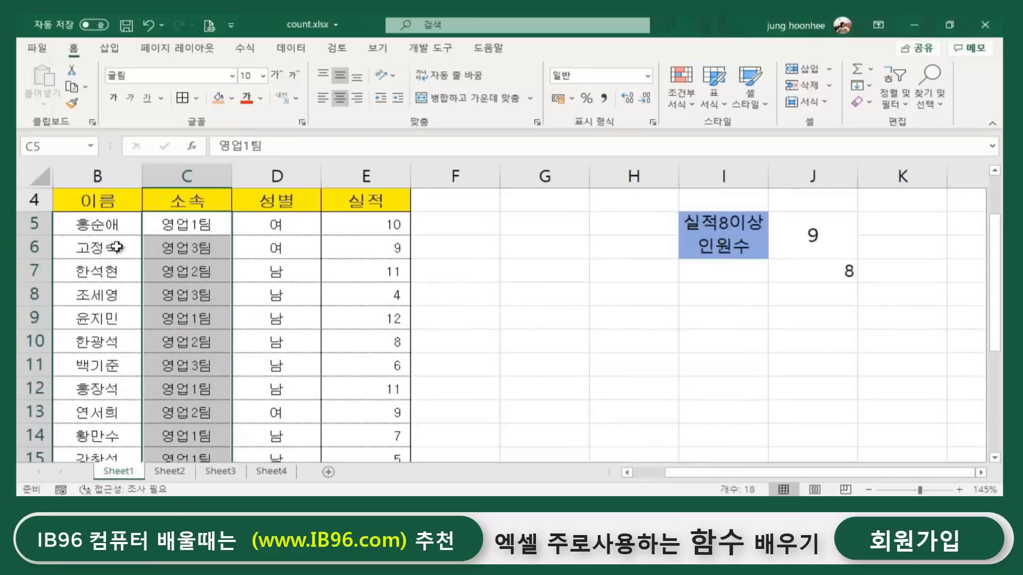
click(32, 146)
text(th)
key(BackSpace)
key(BackSpace)
key(Hangul)
text(소속)
key(Return)
Define the name 성별 for the 성별 data range D5:D22 on Sheet1.
drag(301, 224, 270, 431)
click(69, 149)
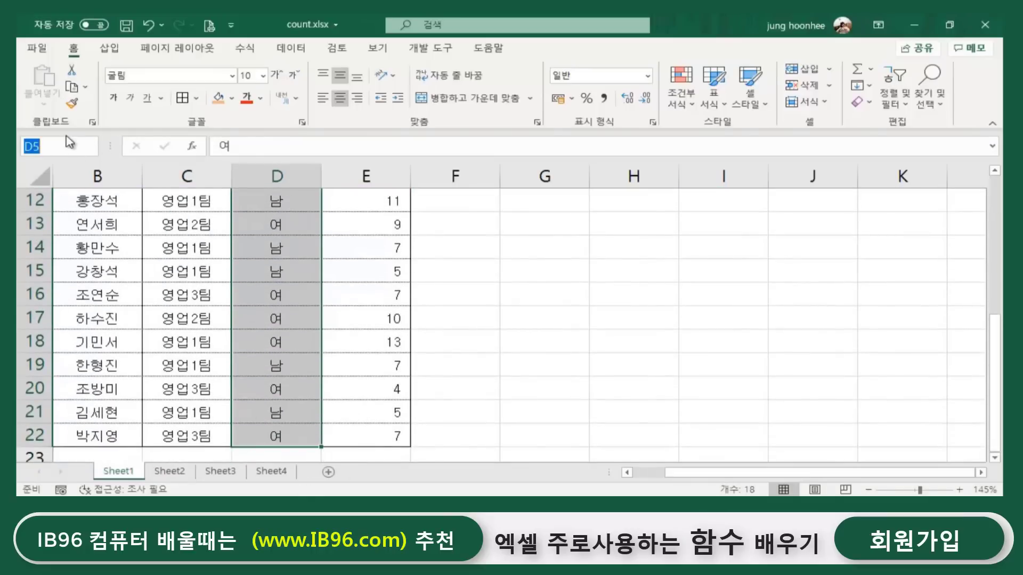
text(성별)
key(Return)
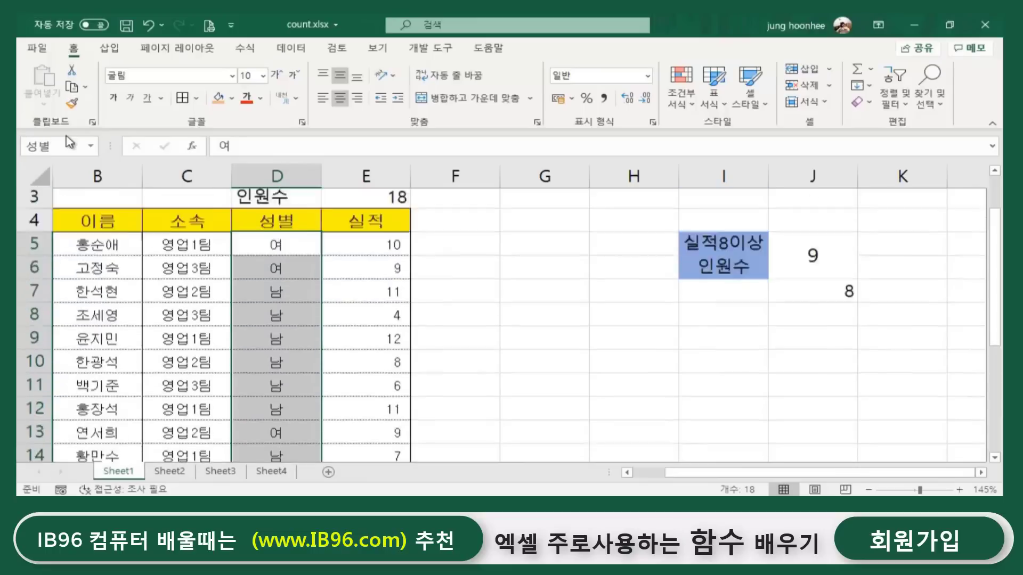
On Sheet2, clear the COUNTIFS arguments in E5 and enter the named range 소속 as the first criteria range.
click(169, 471)
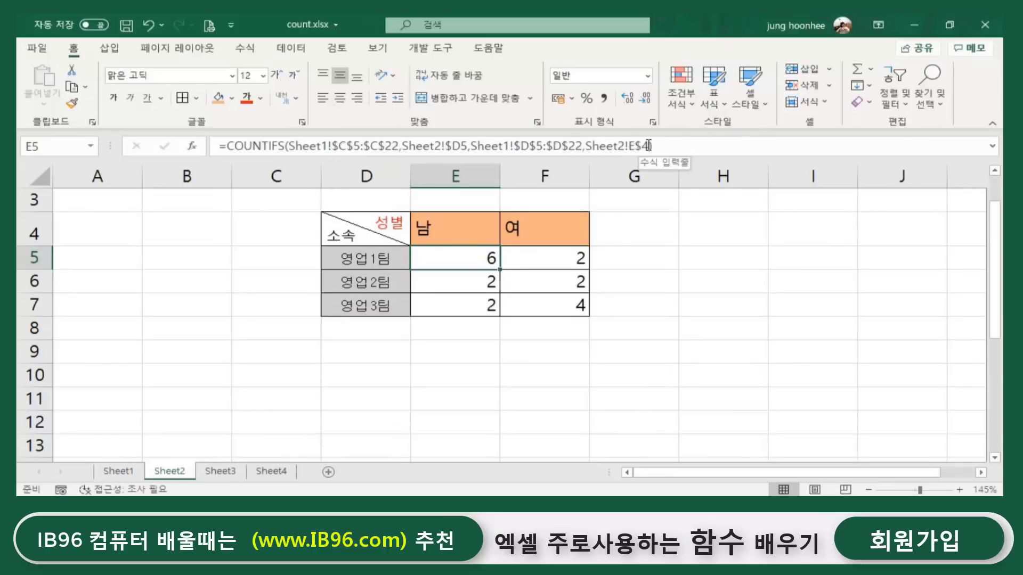
click(677, 141)
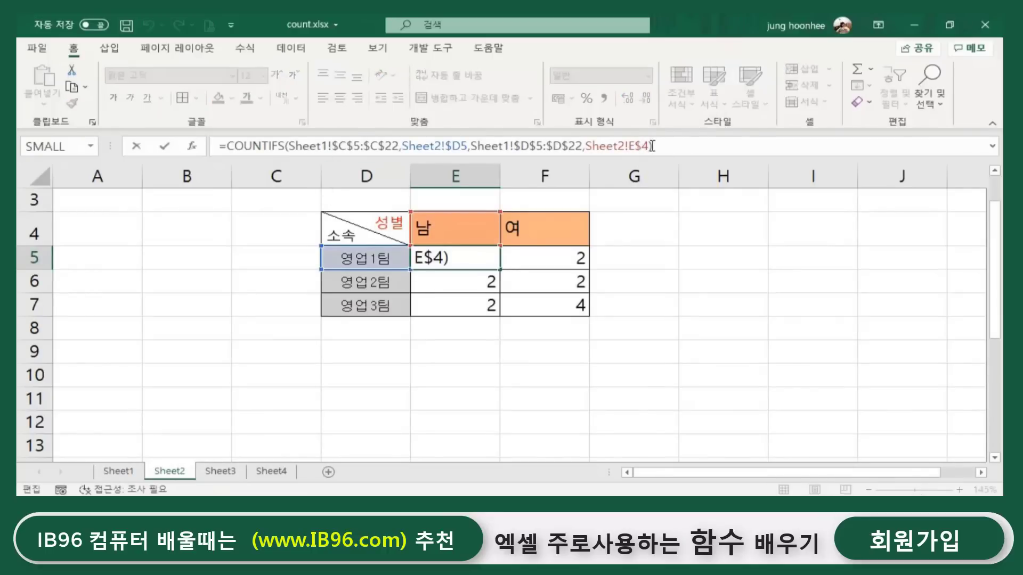
drag(648, 147, 289, 158)
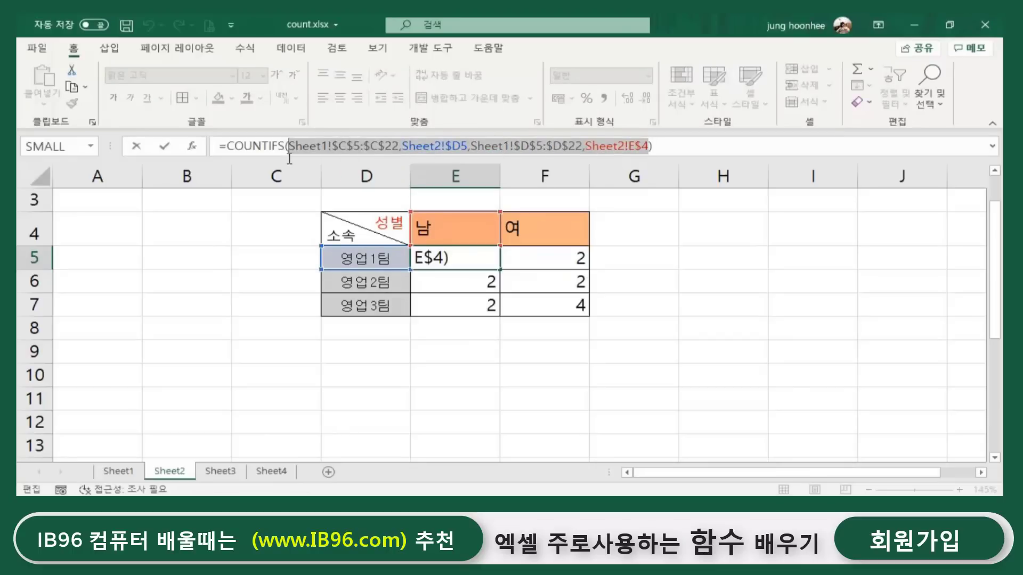
key(BackSpace)
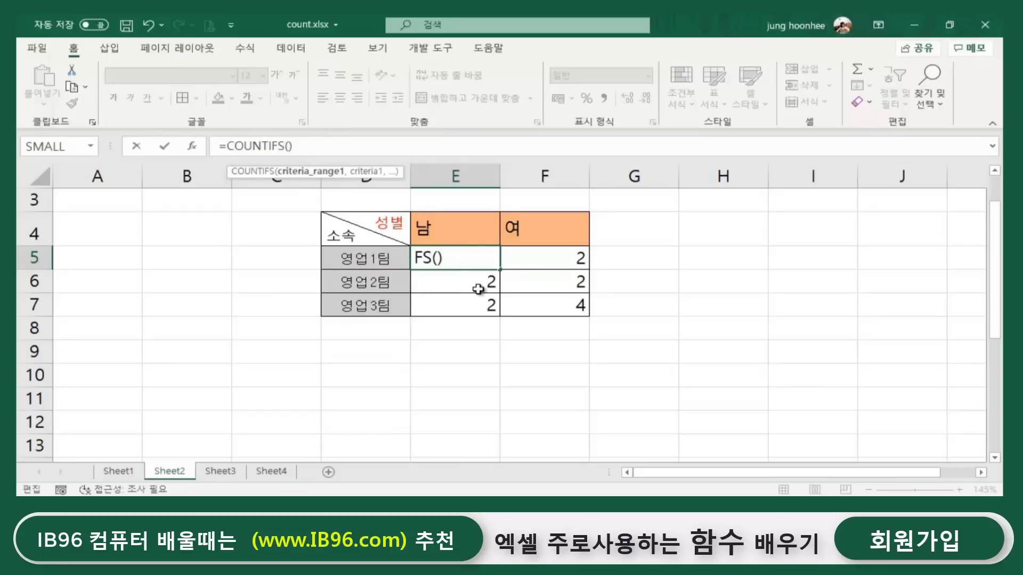
text(소속)
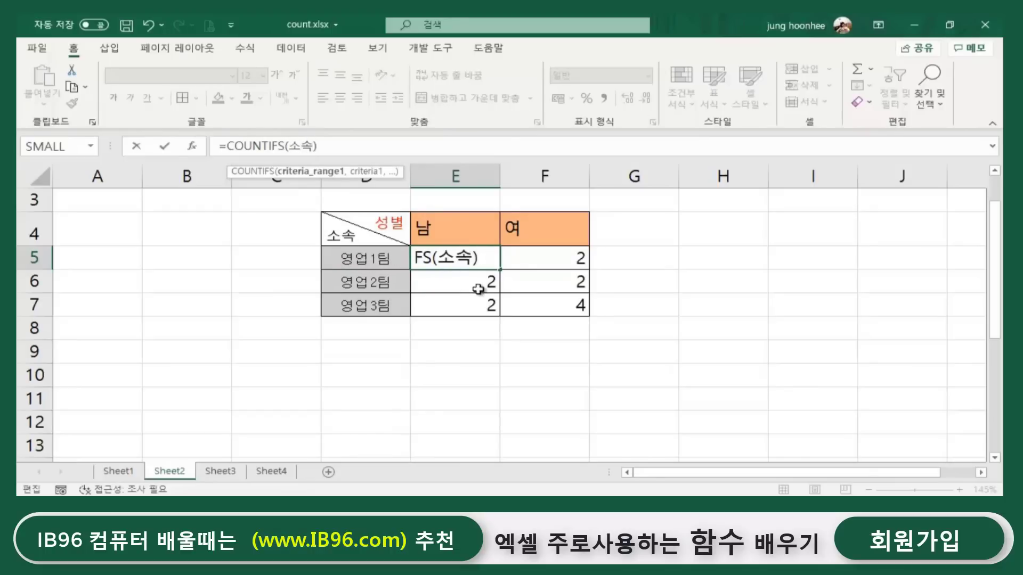
text(,)
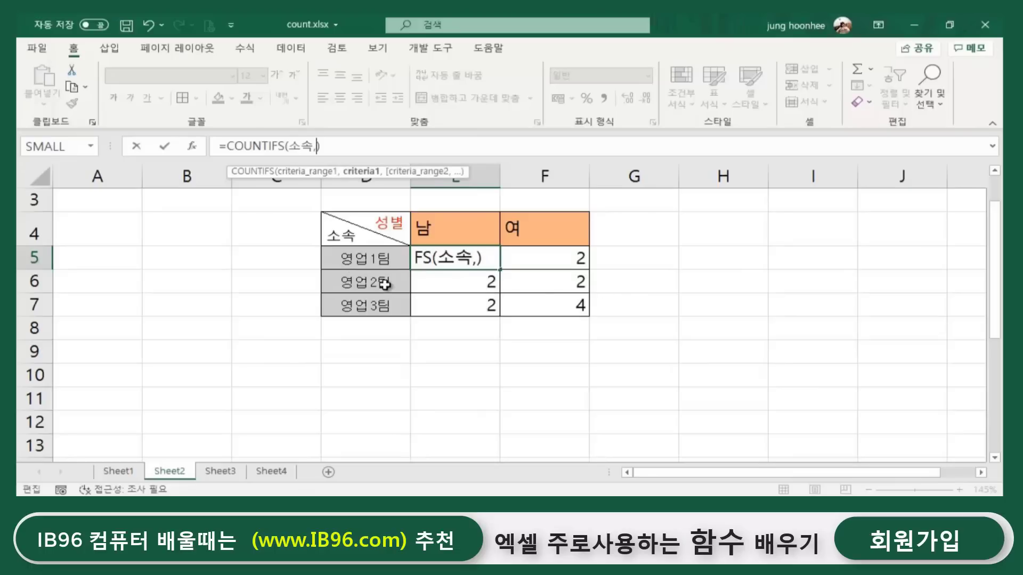
click(341, 236)
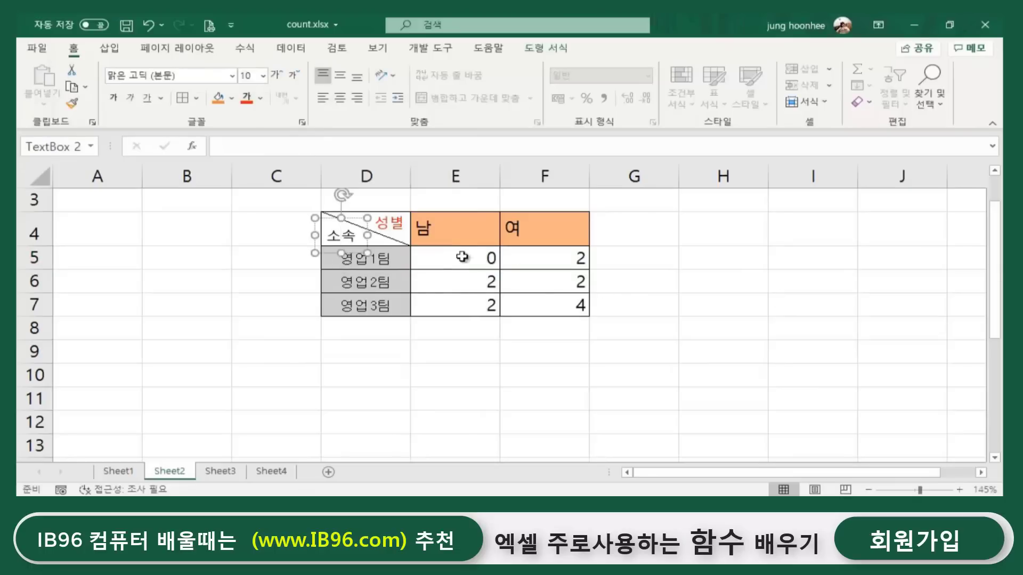
click(432, 330)
click(473, 256)
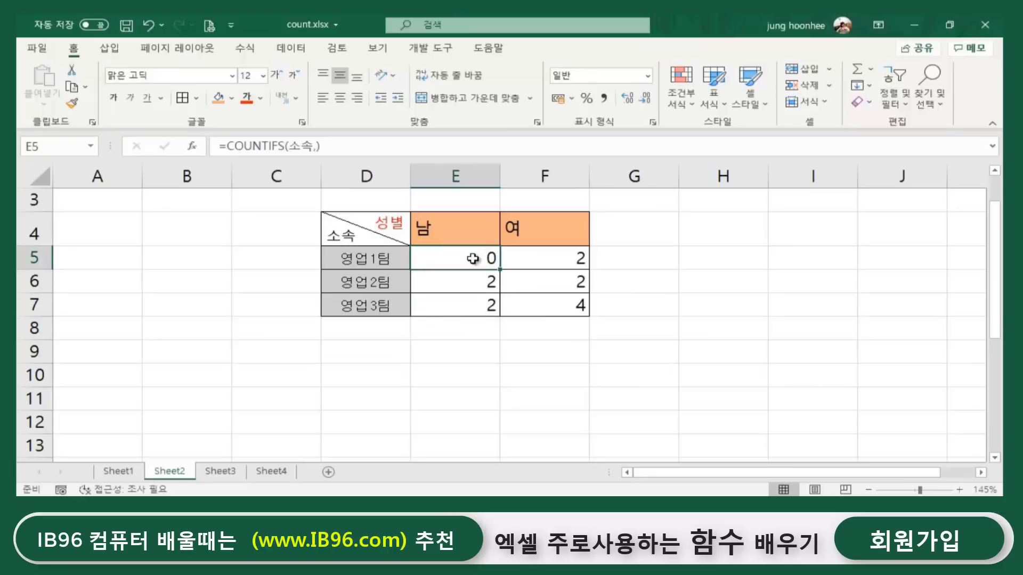
Set the first criterion of the COUNTIFS formula in E5 to D5 with only the column locked, as $D5.
click(316, 146)
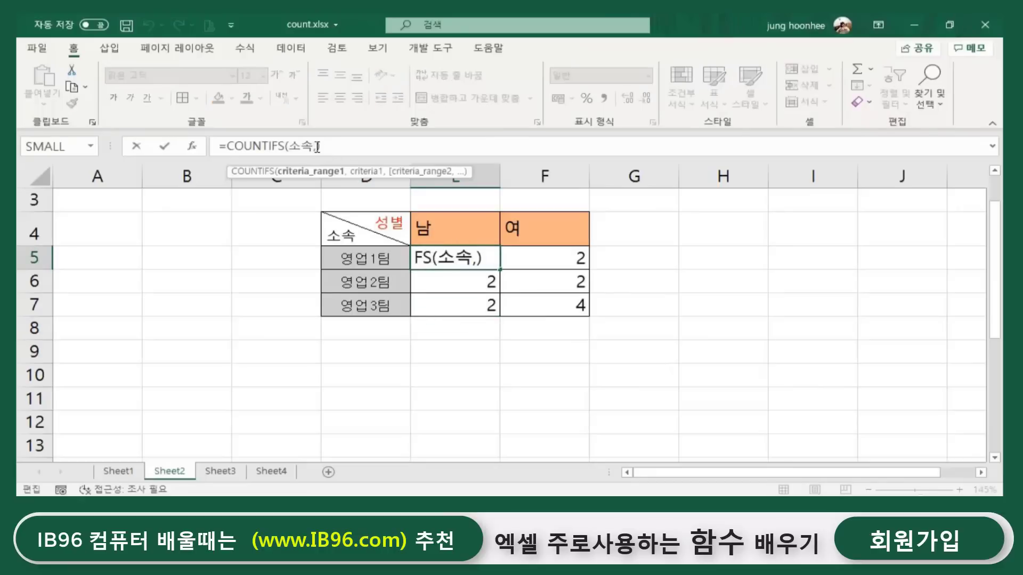
click(317, 146)
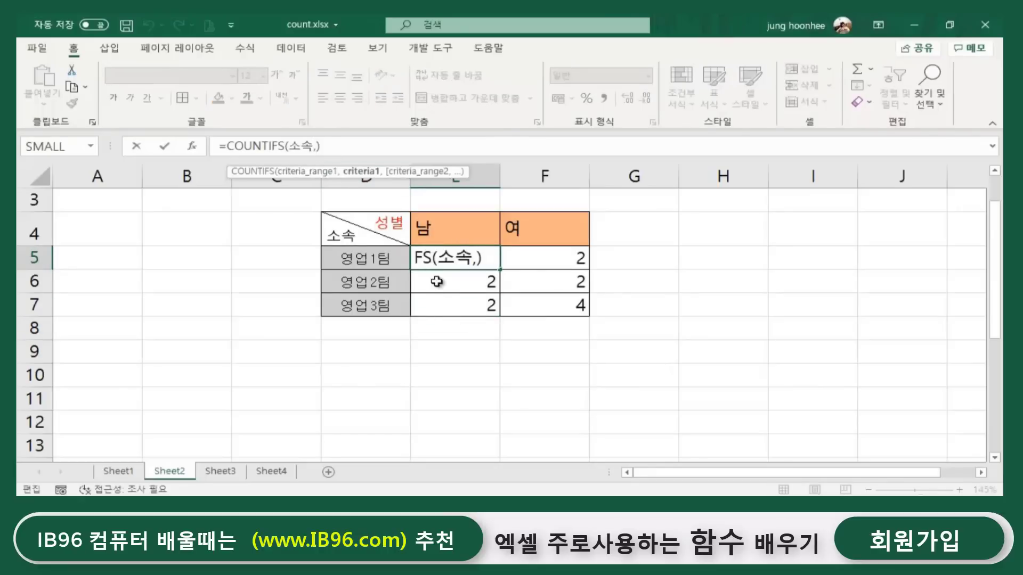
click(373, 259)
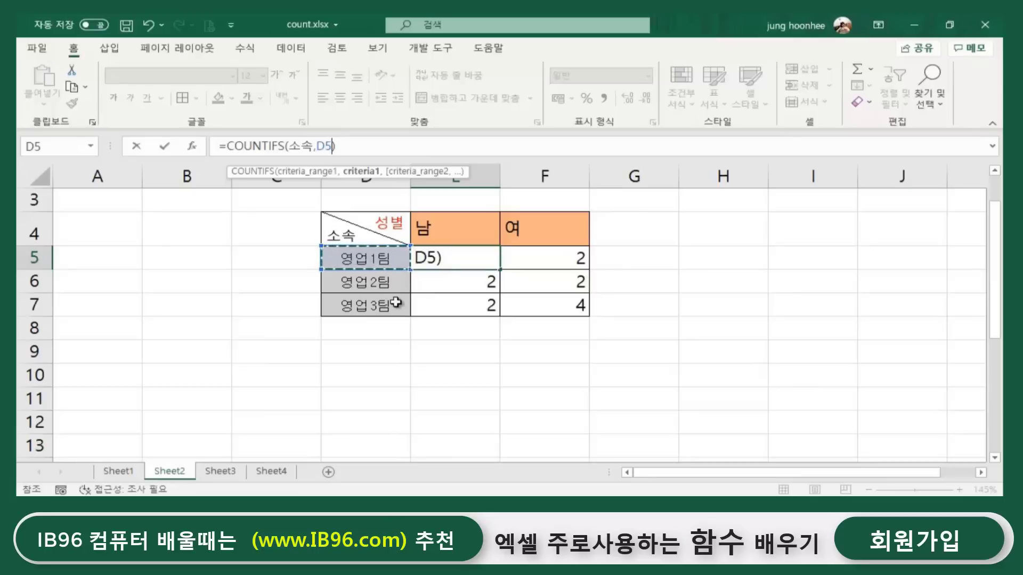
key(F4)
key(F4)
key(F4)
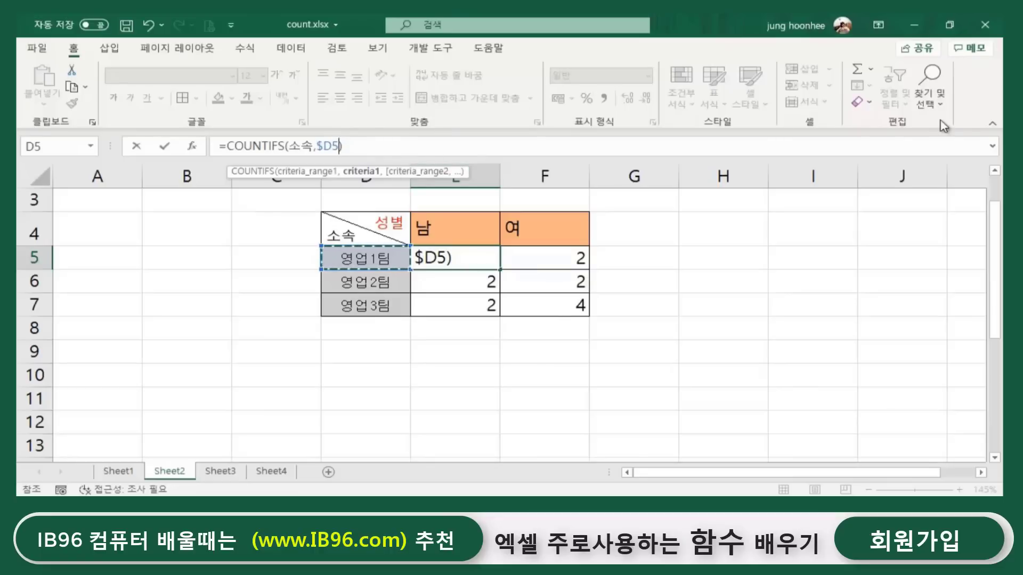
Complete the COUNTIFS formula in E5 with the named range 성별 and the row-locked criterion E$4.
text(,)
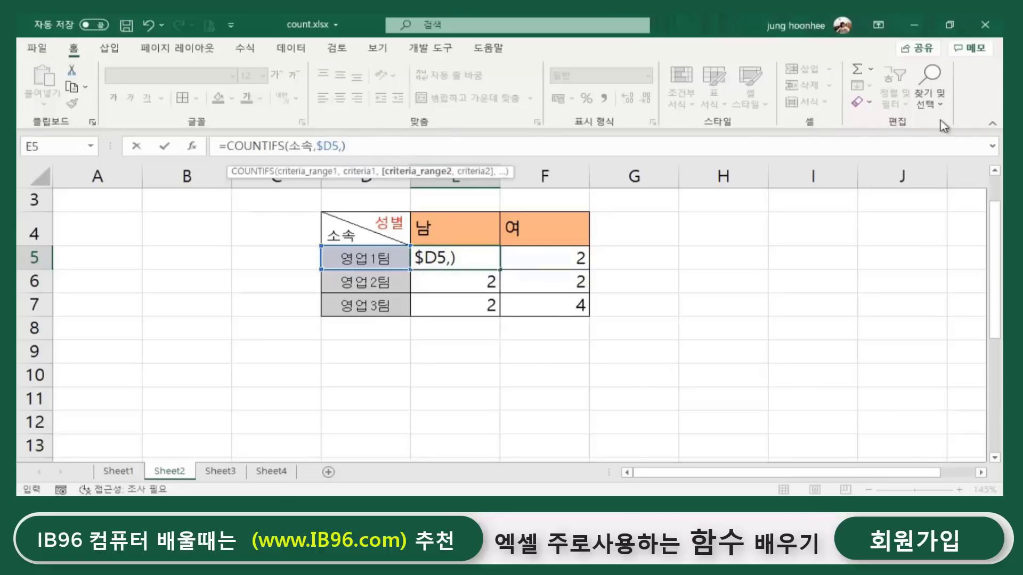
text(성별)
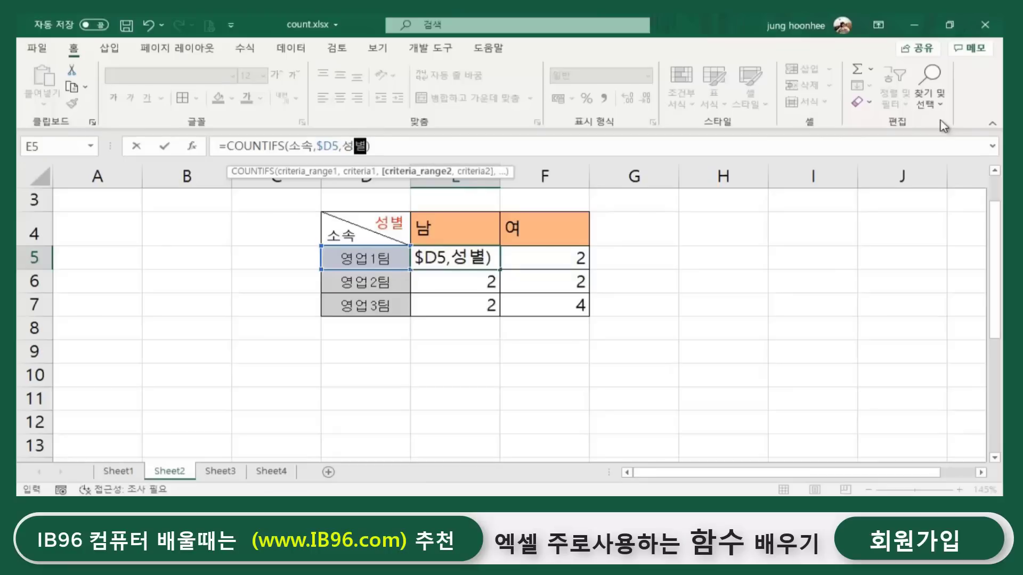
text(,)
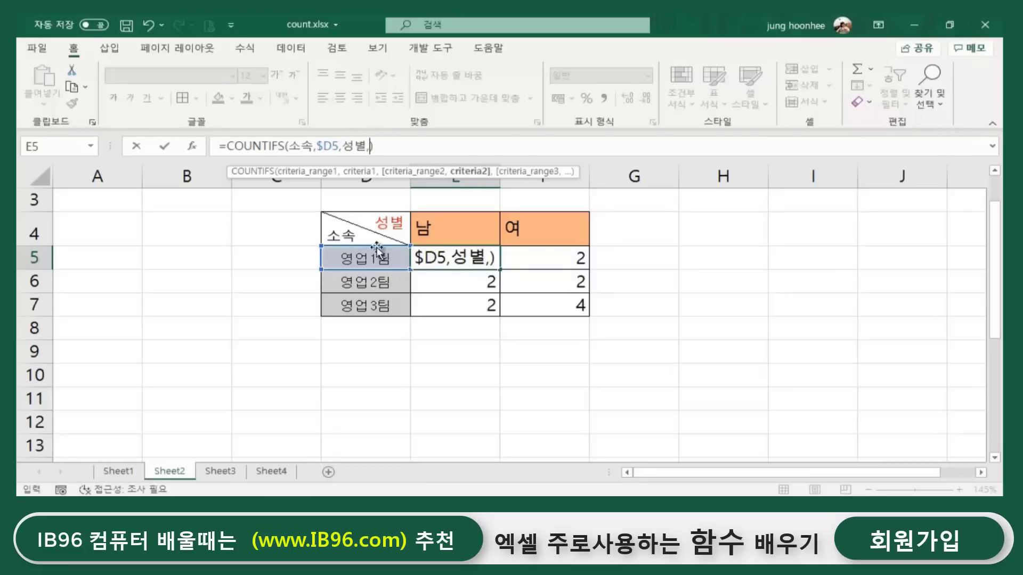
click(426, 229)
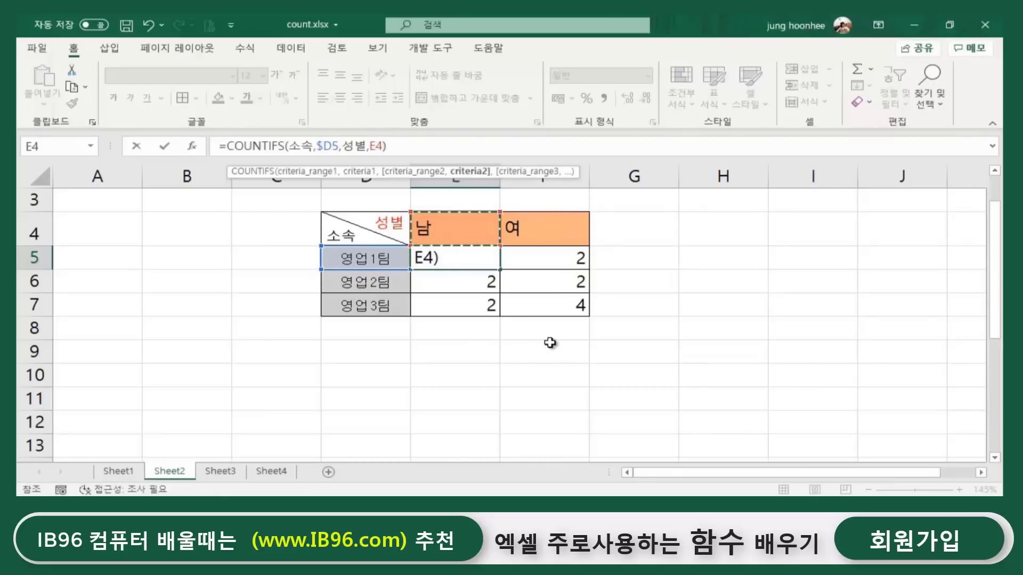
key(F4)
key(F4)
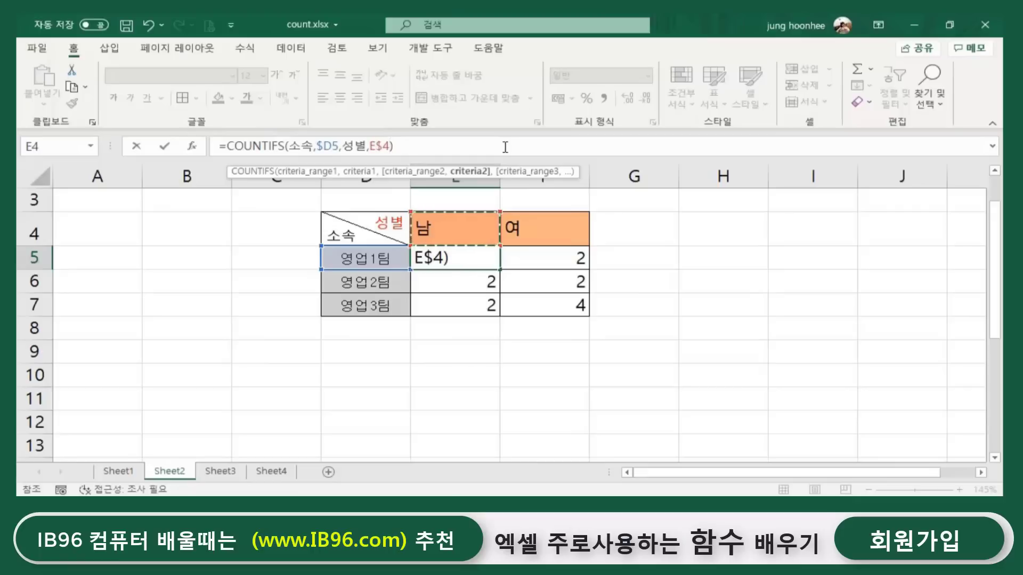
key(Return)
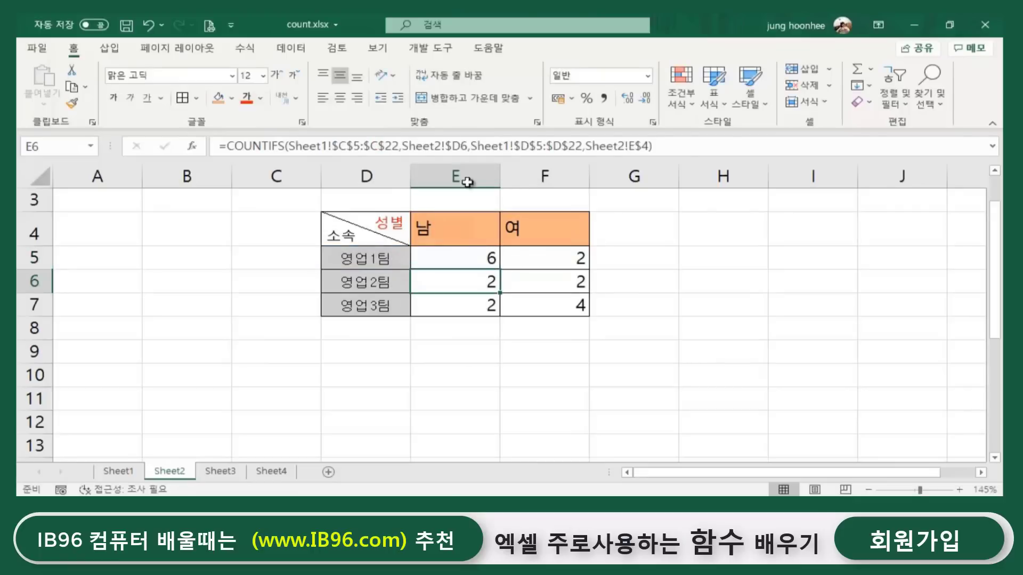
Fill the named-range COUNTIFS formula from E5 across to F5 and down through row 7.
click(467, 260)
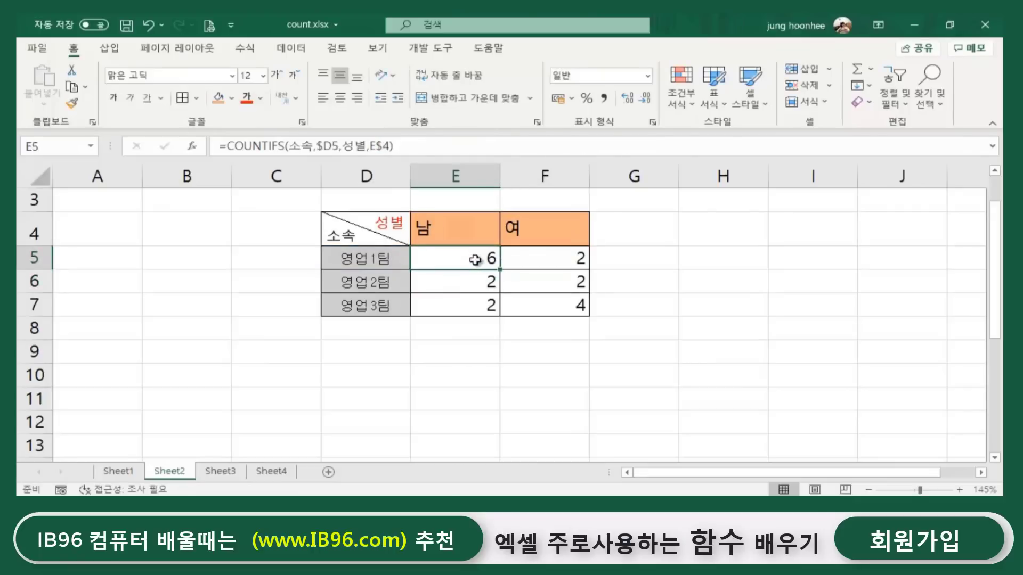
click(538, 255)
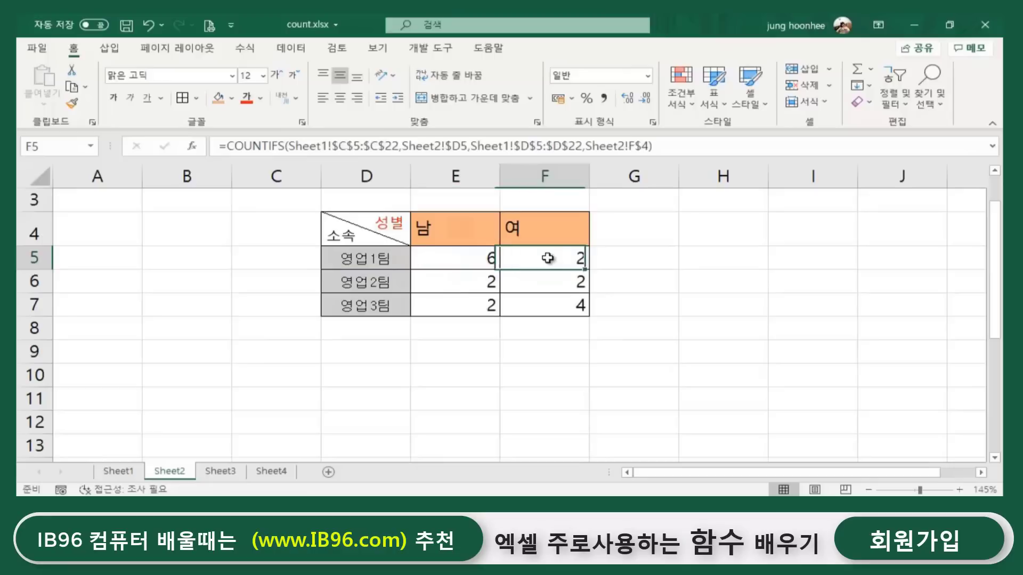
click(450, 257)
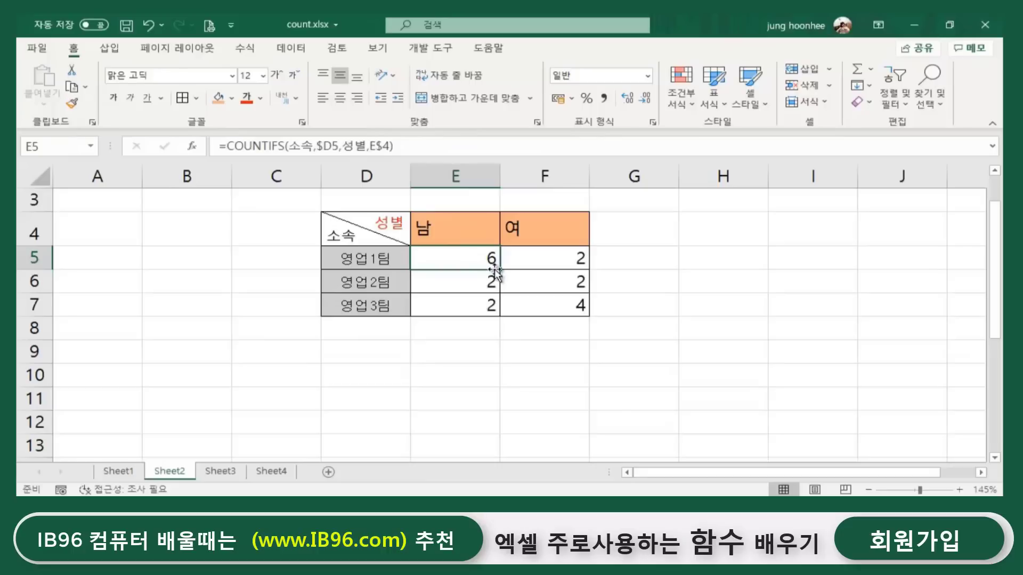
drag(501, 270, 589, 269)
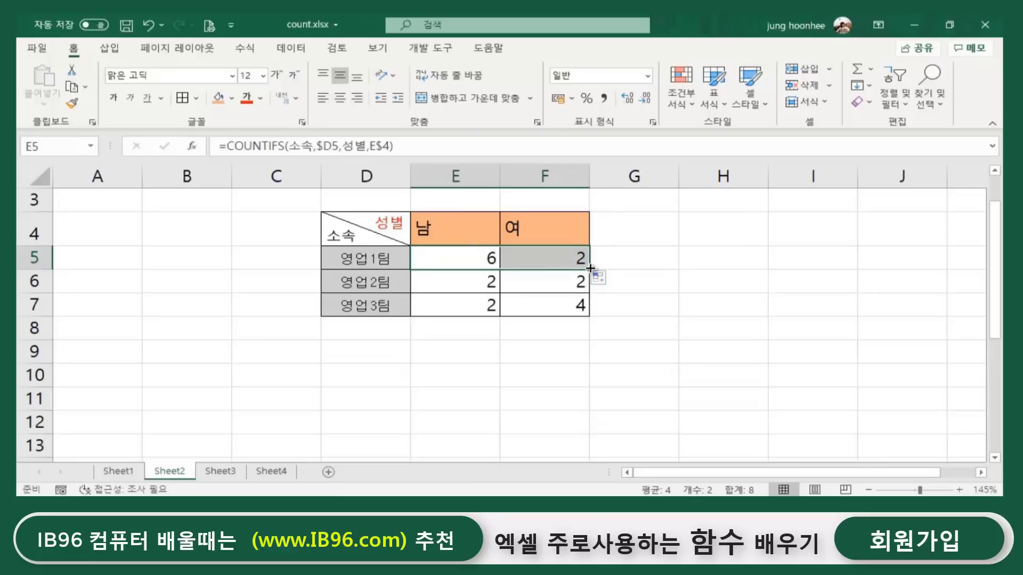
drag(589, 267, 589, 315)
click(655, 293)
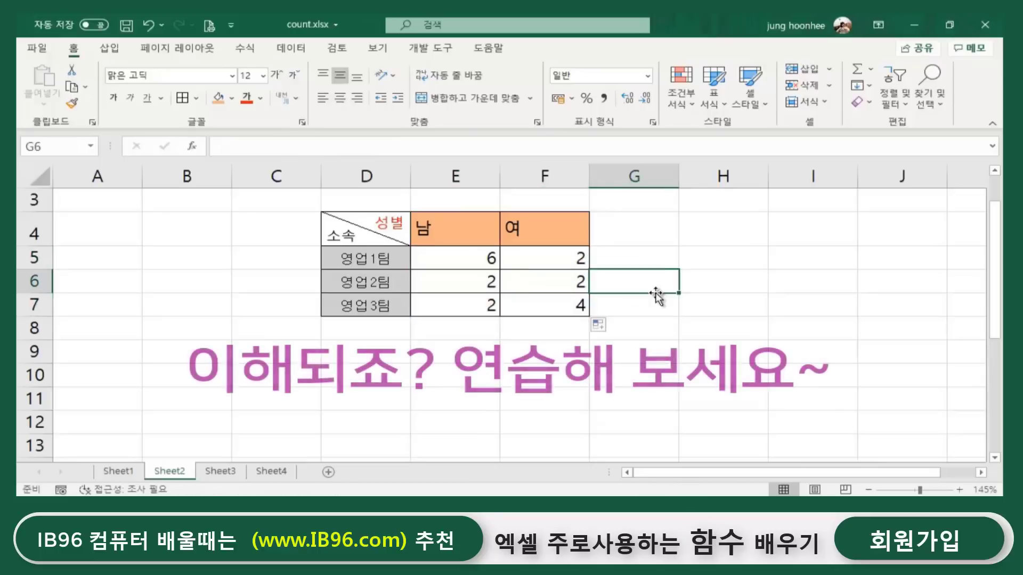
Check the copied COUNTIFS formulas in the 남 and 여 columns for all three teams.
click(541, 304)
click(462, 301)
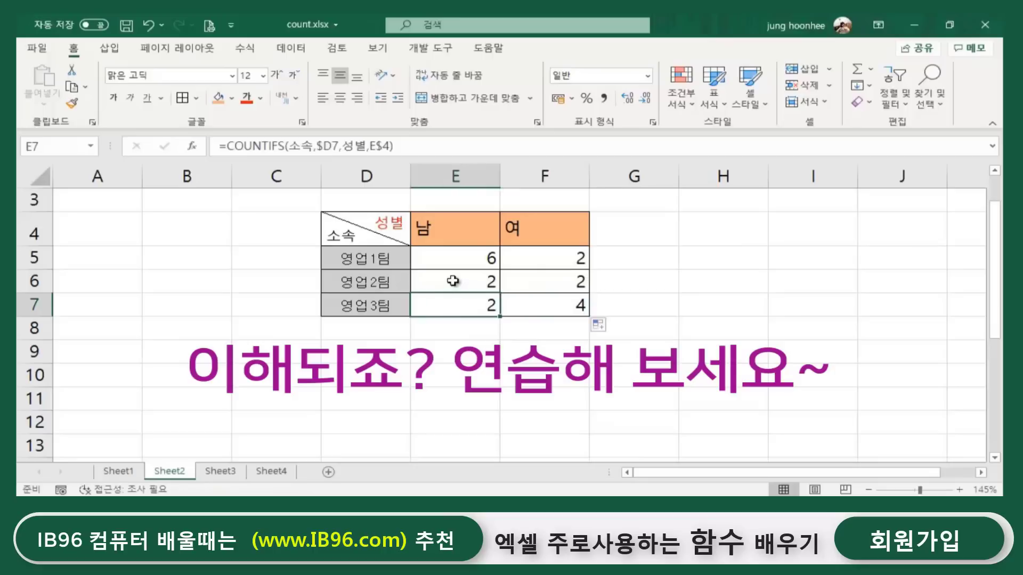
click(458, 276)
click(534, 275)
click(459, 274)
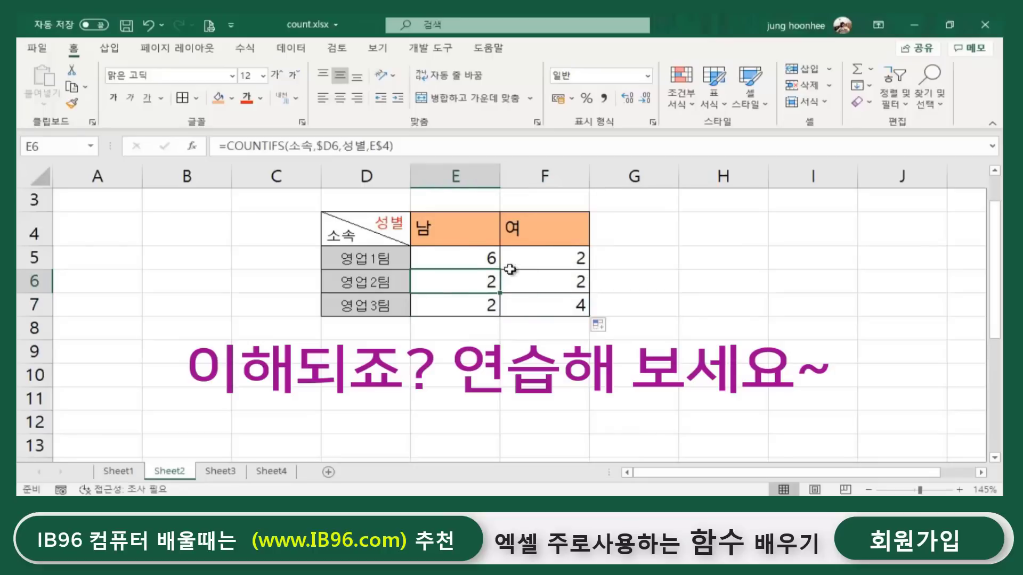
click(463, 258)
click(583, 259)
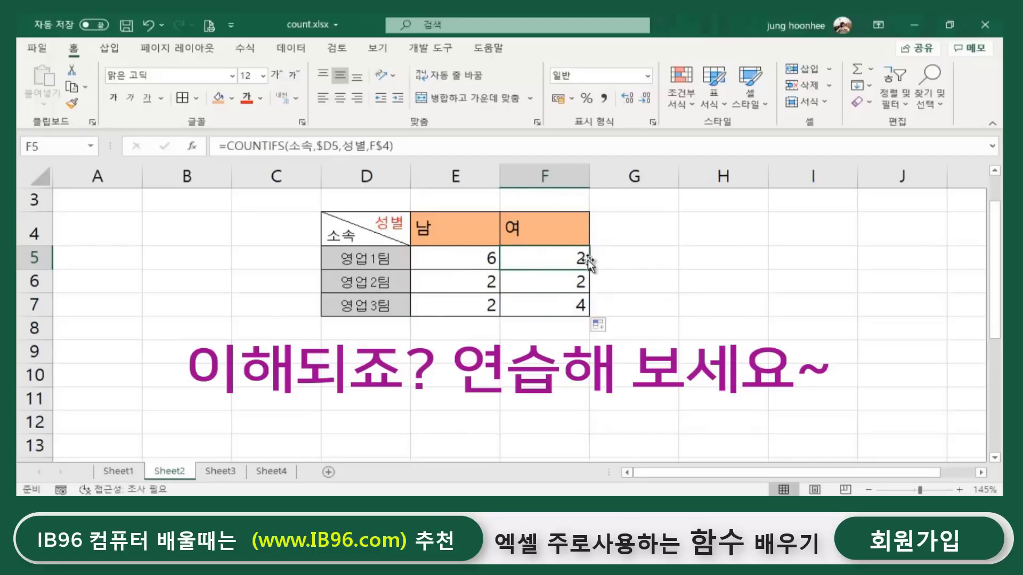
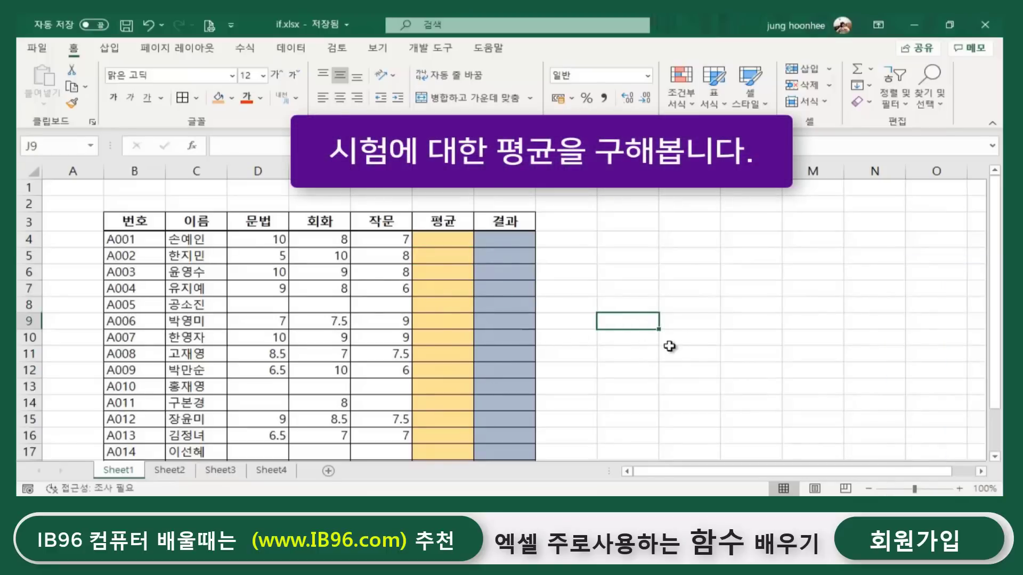
Look over the exam score table on Sheet1 of if.xlsx down to its last row.
scroll(670, 358, up, 1)
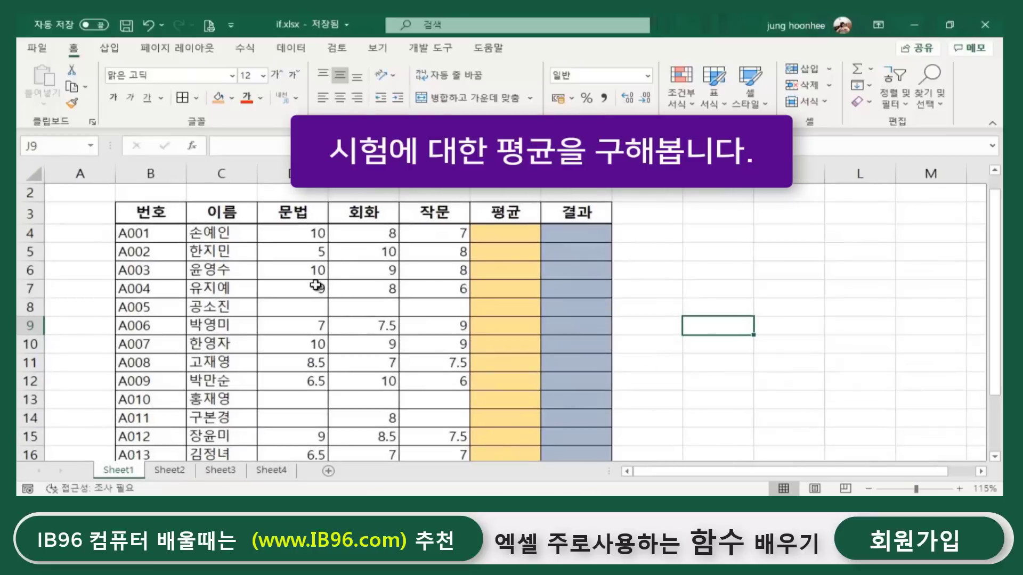
scroll(413, 359, down, 3)
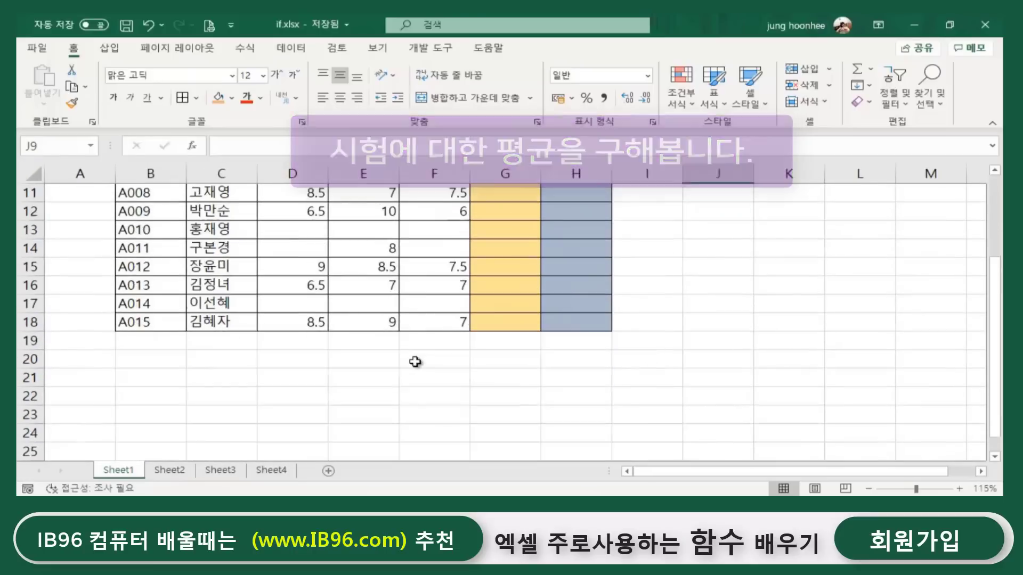
Calculate the average of the three scores D4:F4 in cell G4 with AVERAGE.
scroll(426, 364, up, 3)
scroll(427, 364, up, 1)
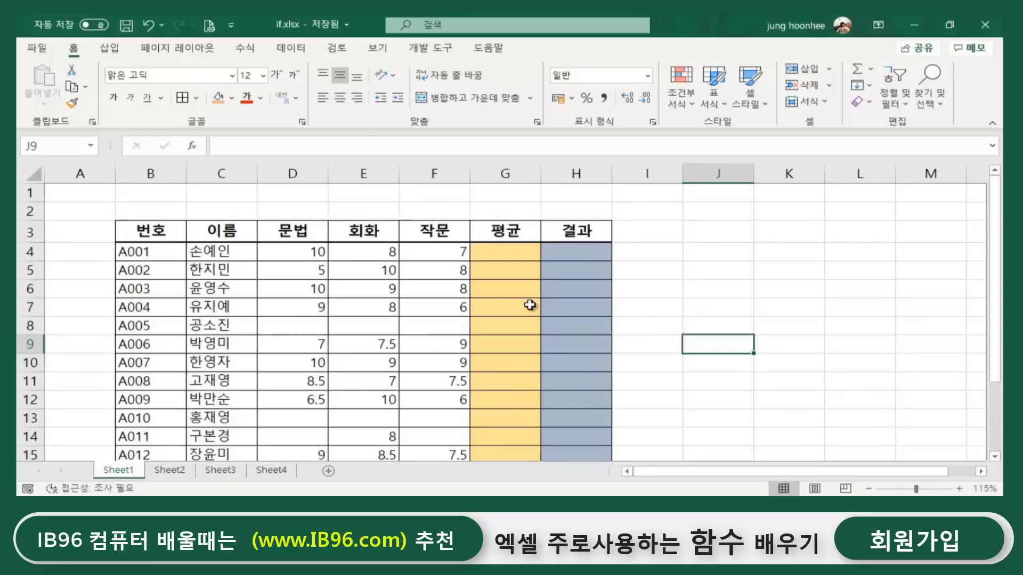
click(498, 251)
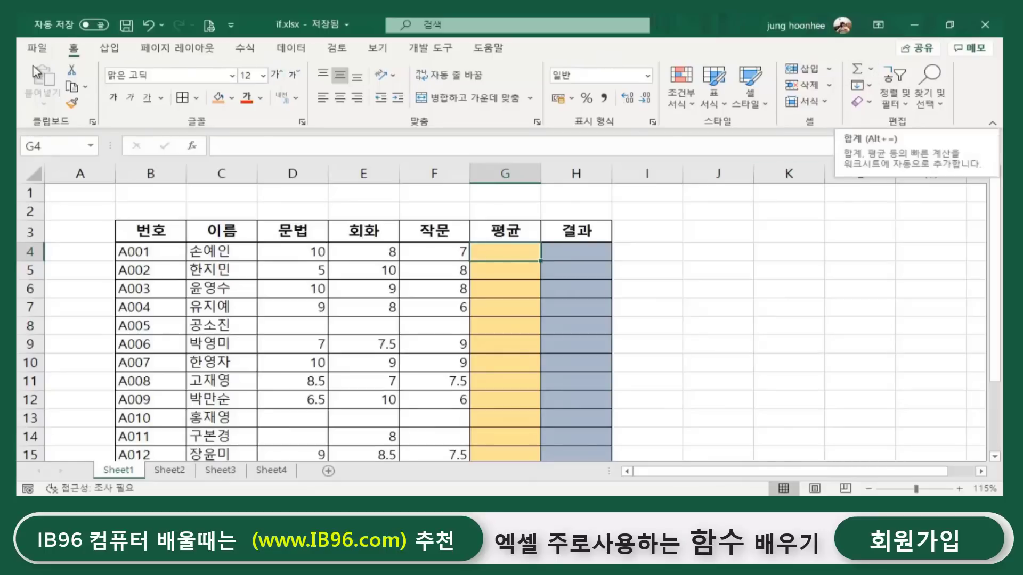
click(871, 72)
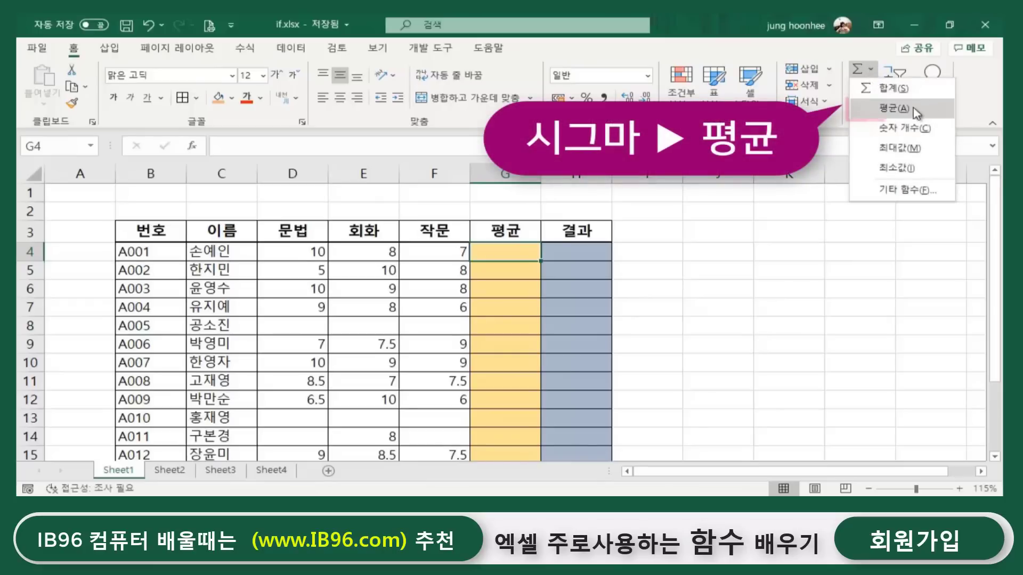
click(900, 108)
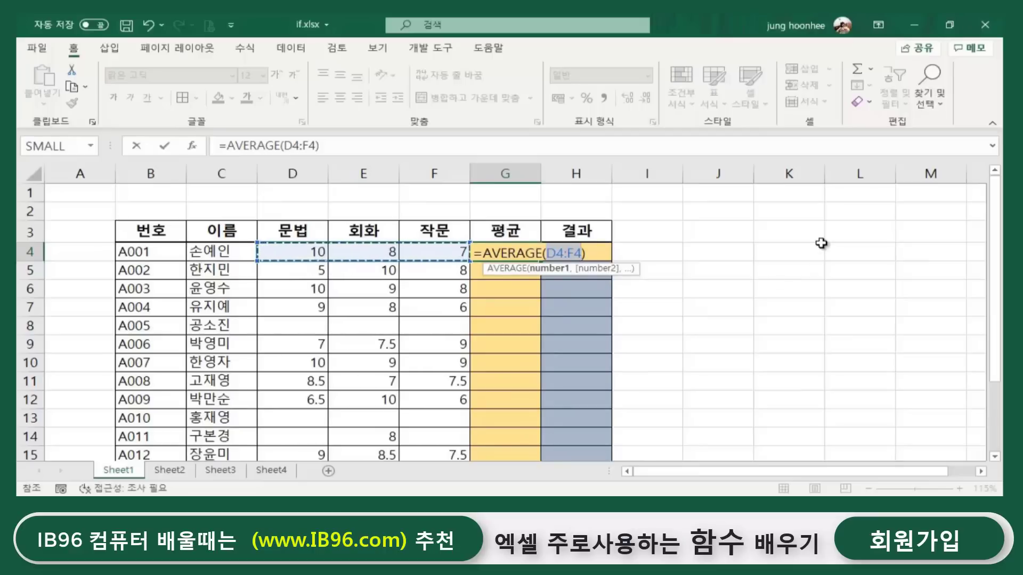
key(Return)
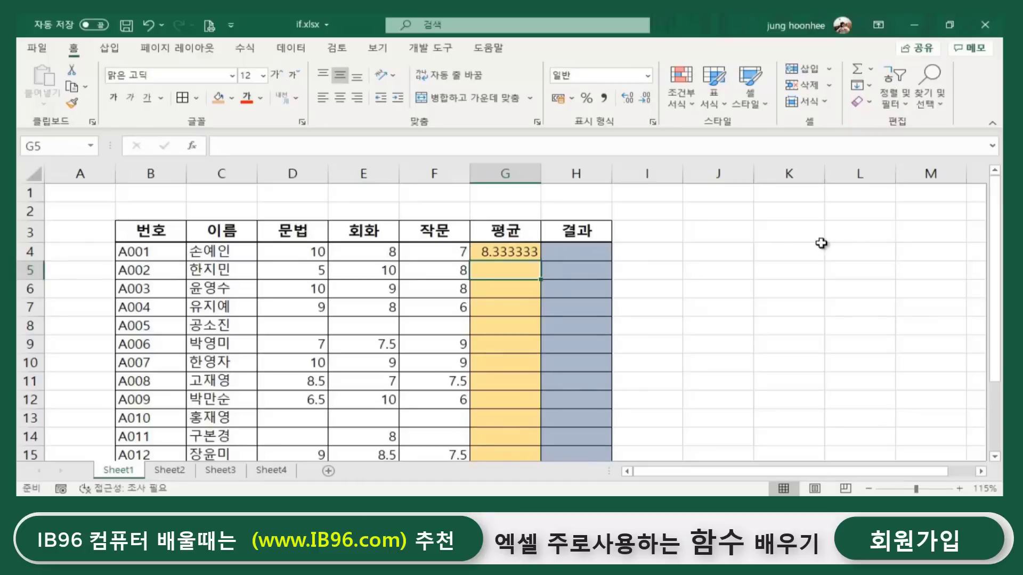
Fill the average formula from G4 down the 평균 column to row 18.
click(506, 254)
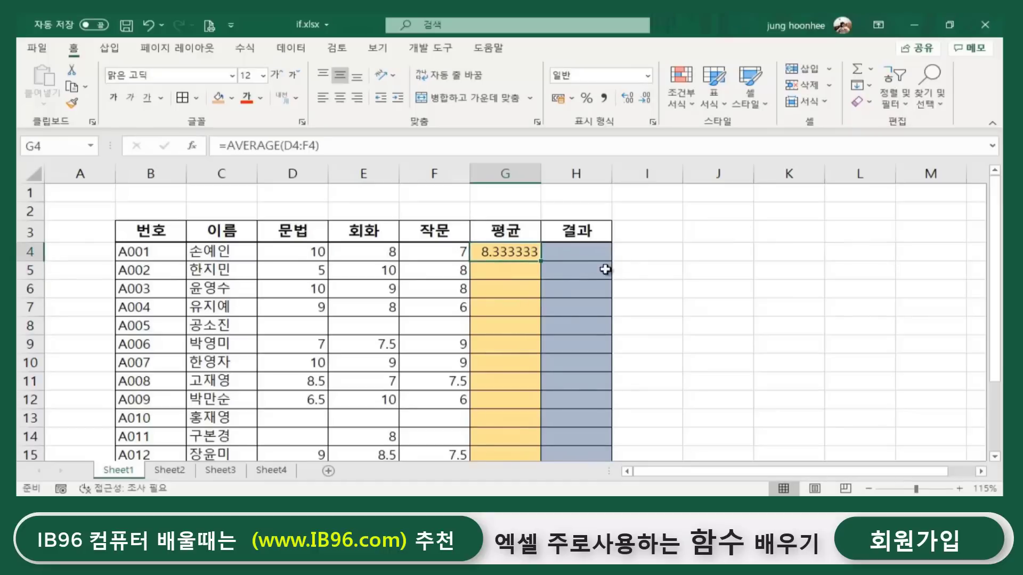
double_click(540, 260)
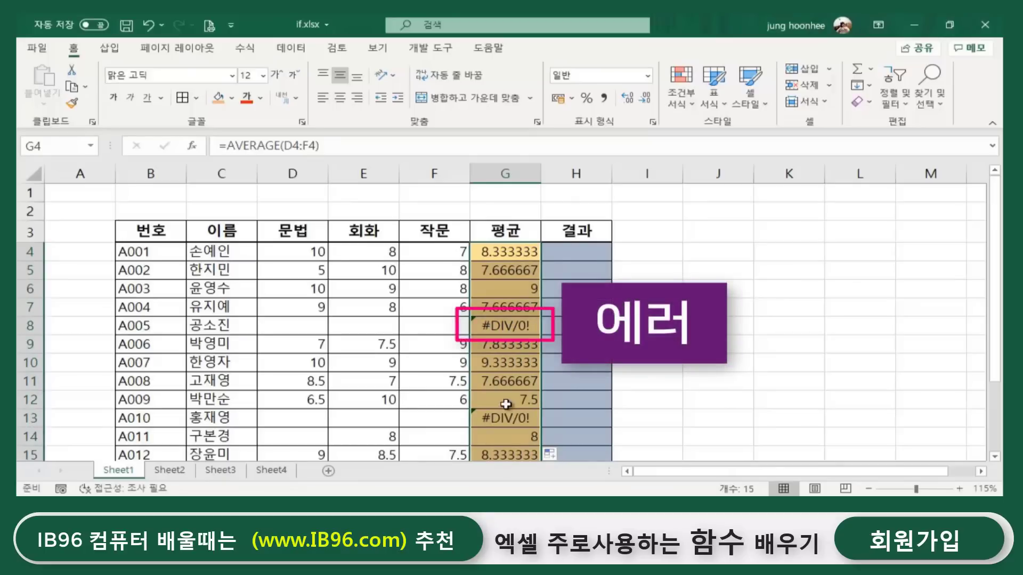
scroll(528, 411, down, 2)
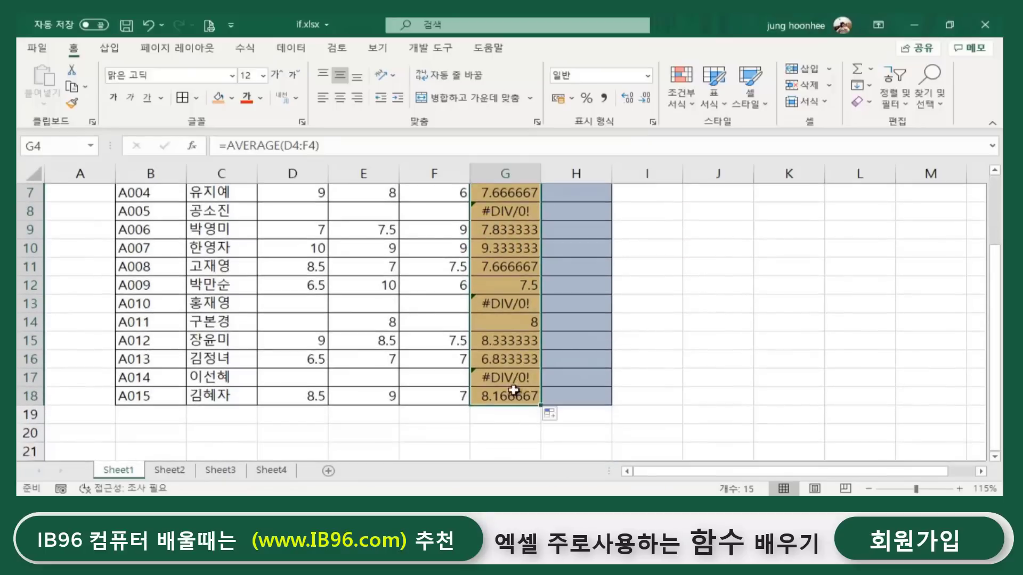
Examine the error cells in the 평균 column and the score cells in row 8 that feed one of them.
click(520, 383)
click(507, 305)
scroll(508, 301, up, 1)
click(532, 273)
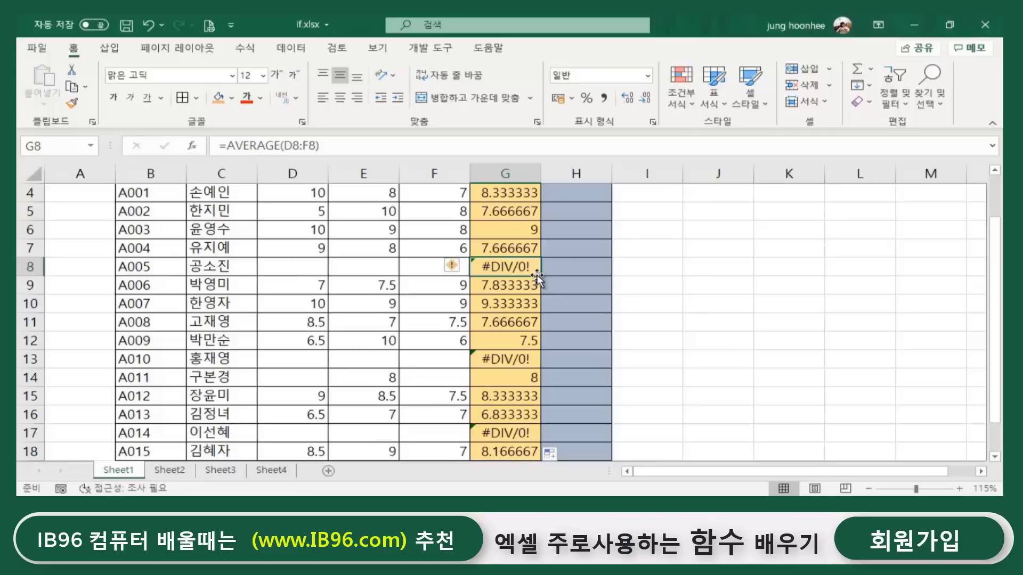
scroll(516, 237, up, 1)
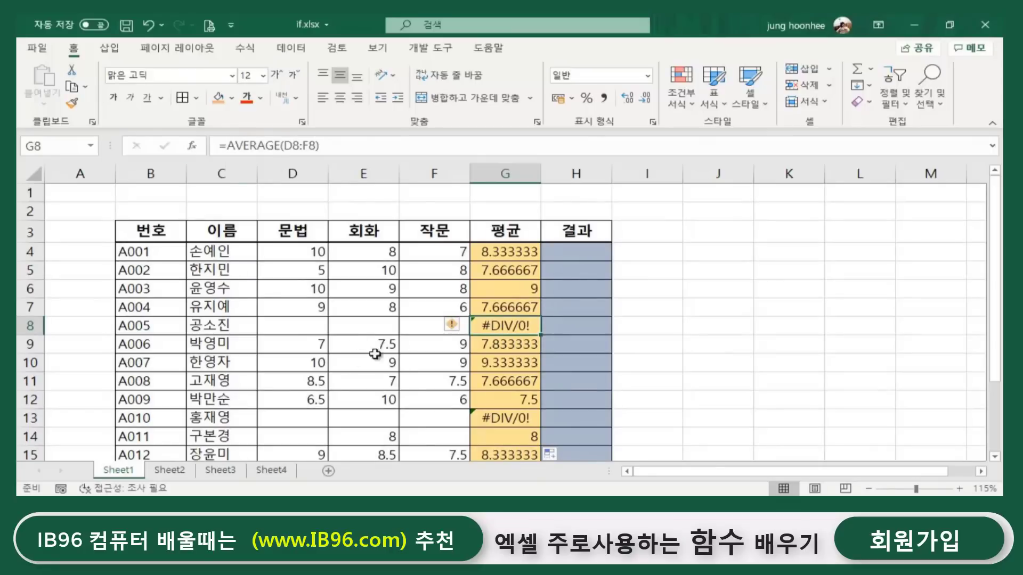
click(301, 321)
click(361, 322)
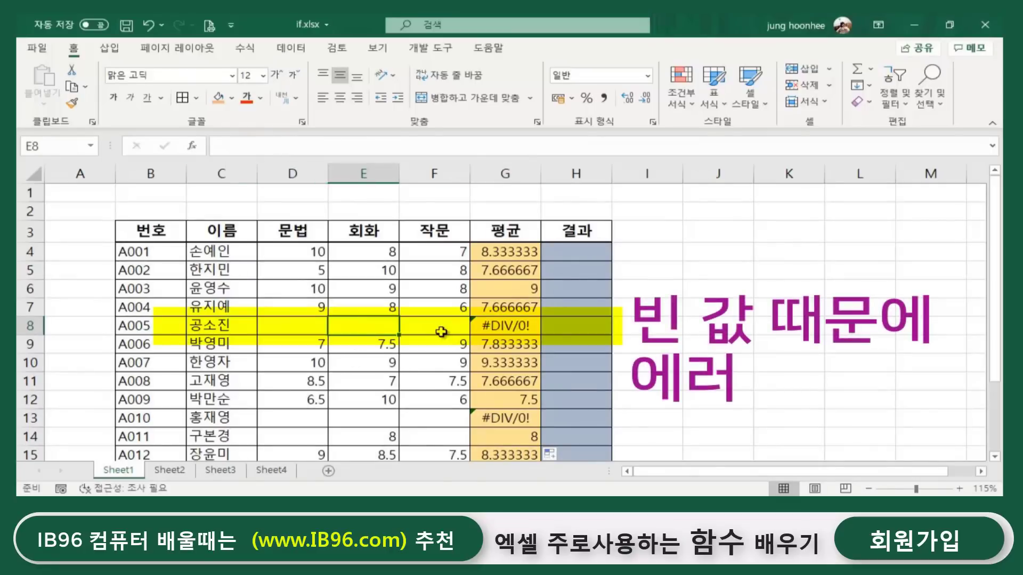
click(425, 329)
click(292, 323)
click(374, 326)
click(428, 326)
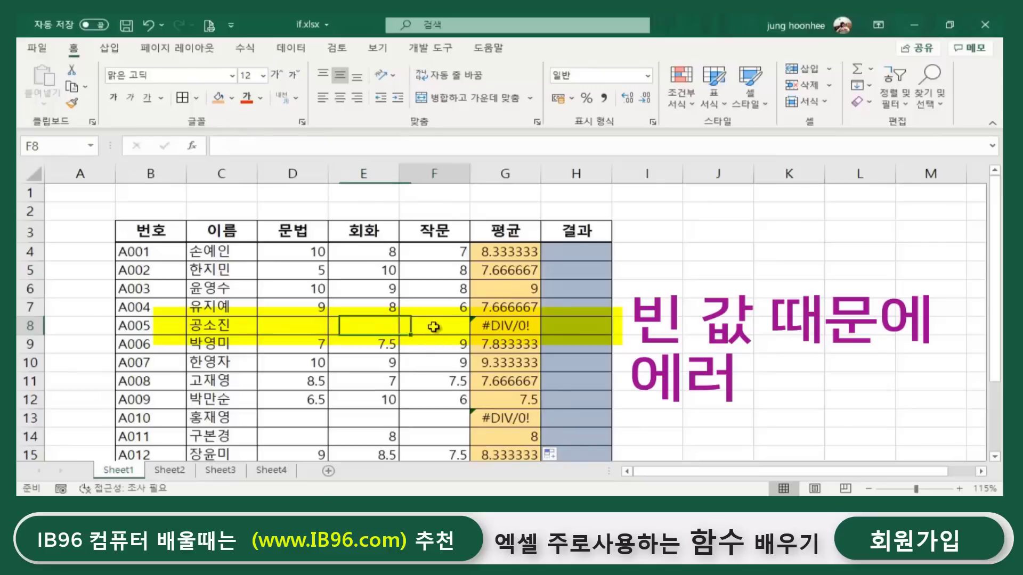
click(511, 328)
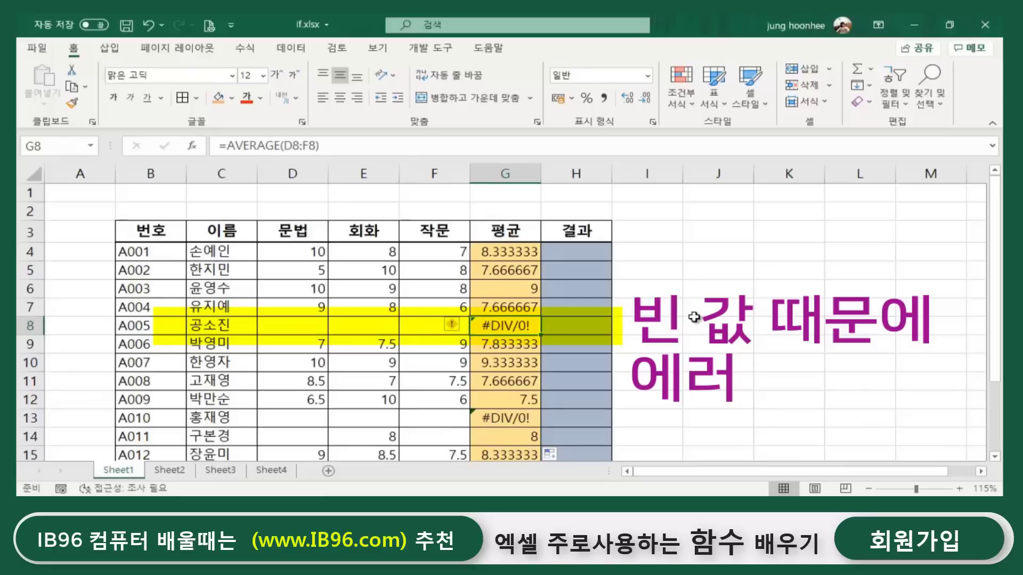
Review the 평균 column against the 결과 cells, checking the averages in rows 8, 13 and 17.
drag(510, 251, 534, 412)
click(570, 252)
click(571, 270)
click(575, 288)
click(578, 325)
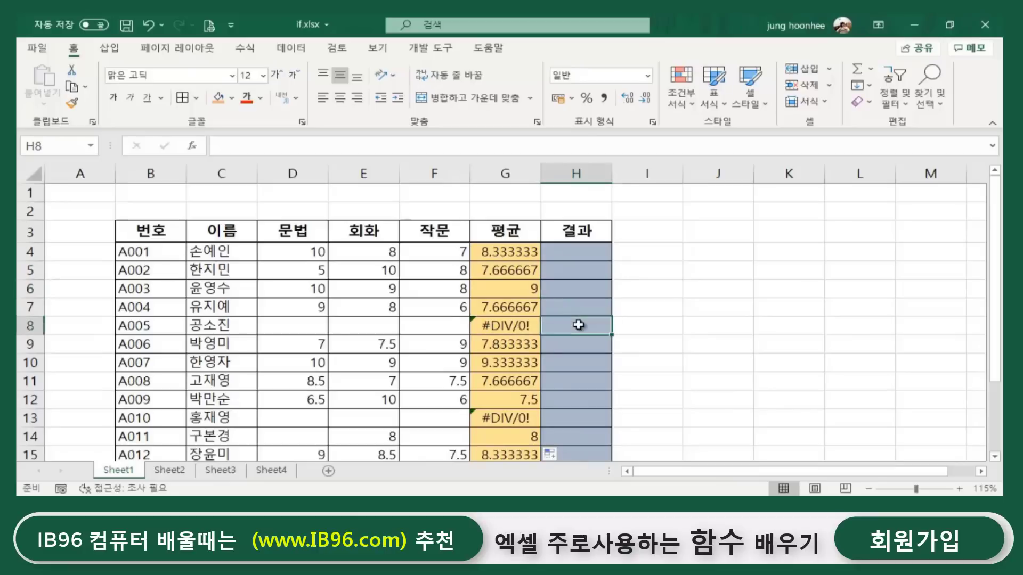
click(506, 327)
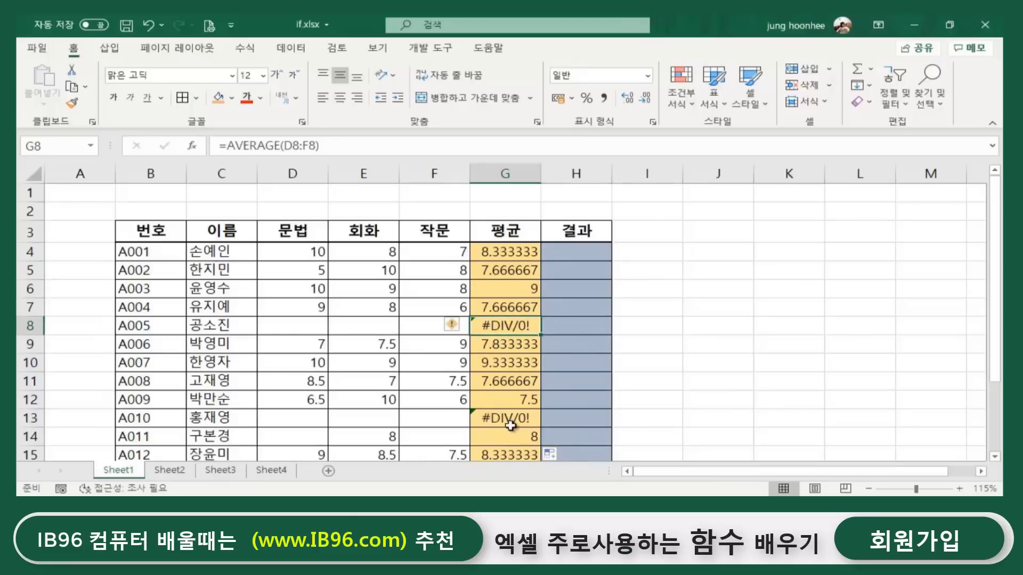
click(503, 418)
scroll(657, 382, down, 2)
scroll(657, 381, up, 1)
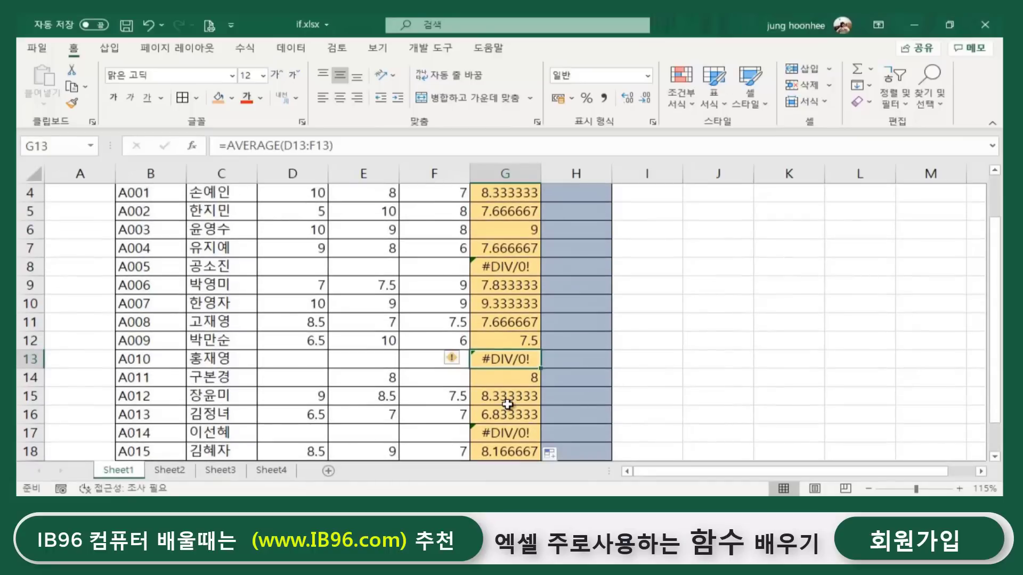
click(510, 263)
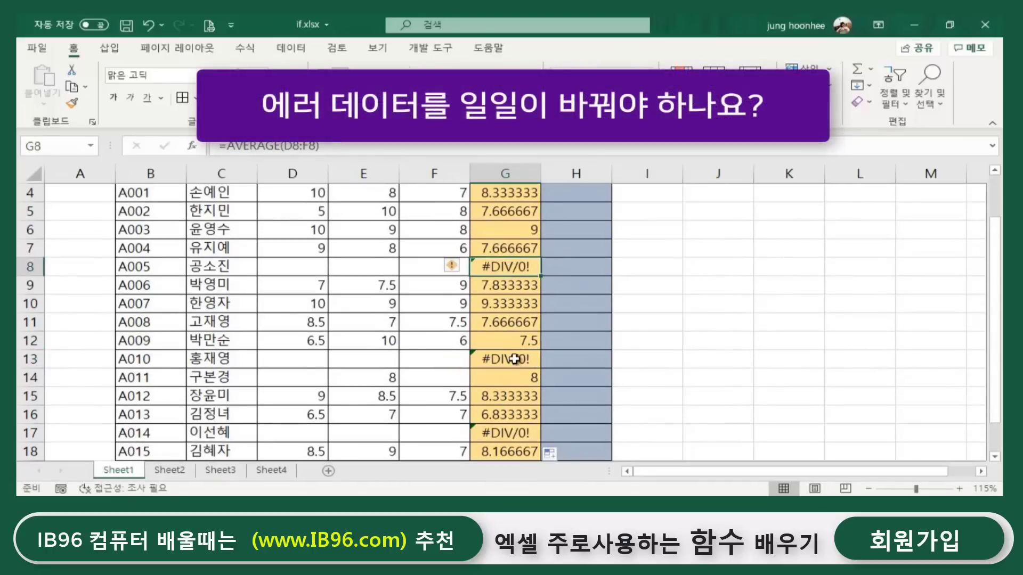
click(514, 359)
click(512, 432)
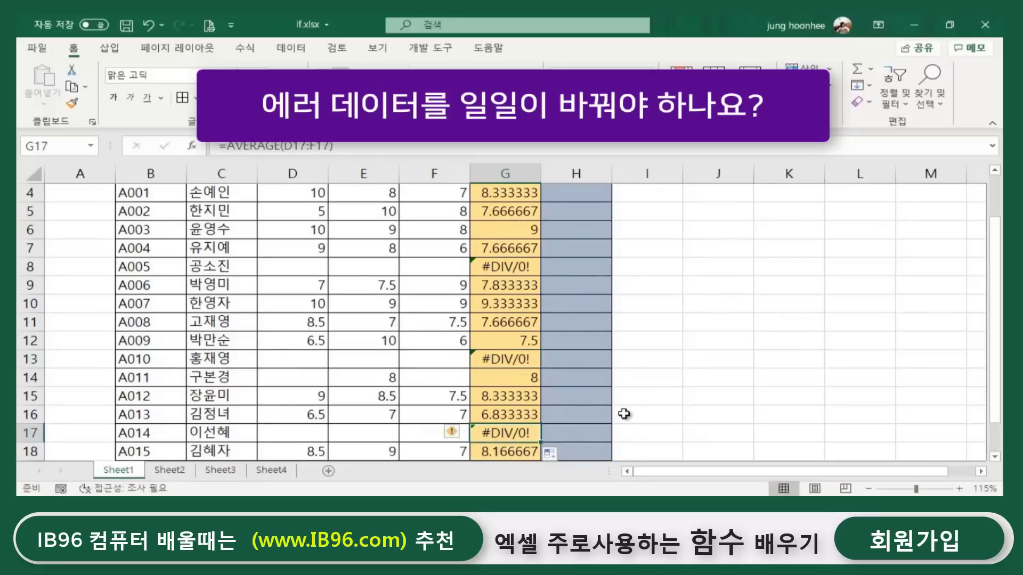
scroll(511, 358, up, 1)
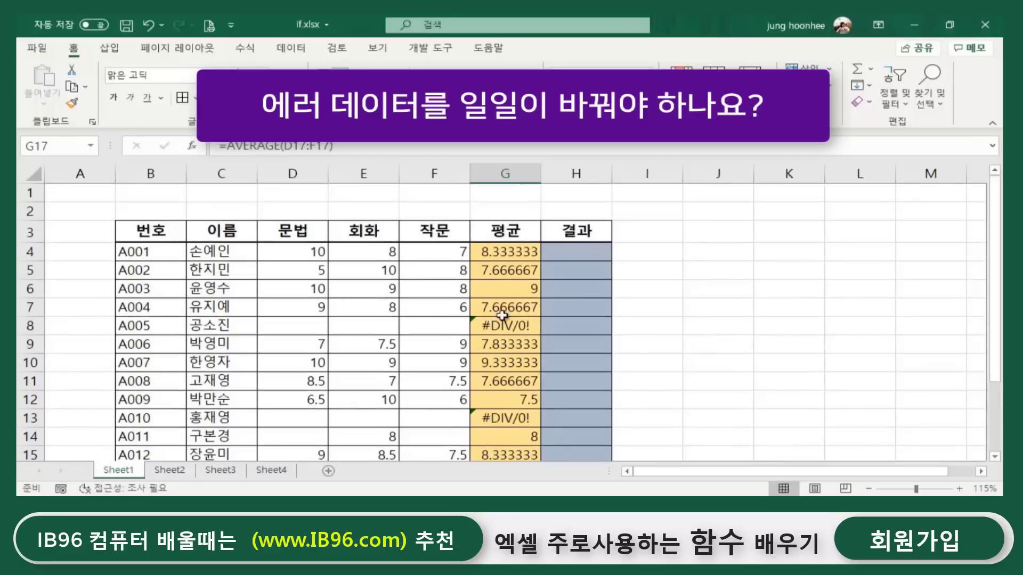
click(496, 250)
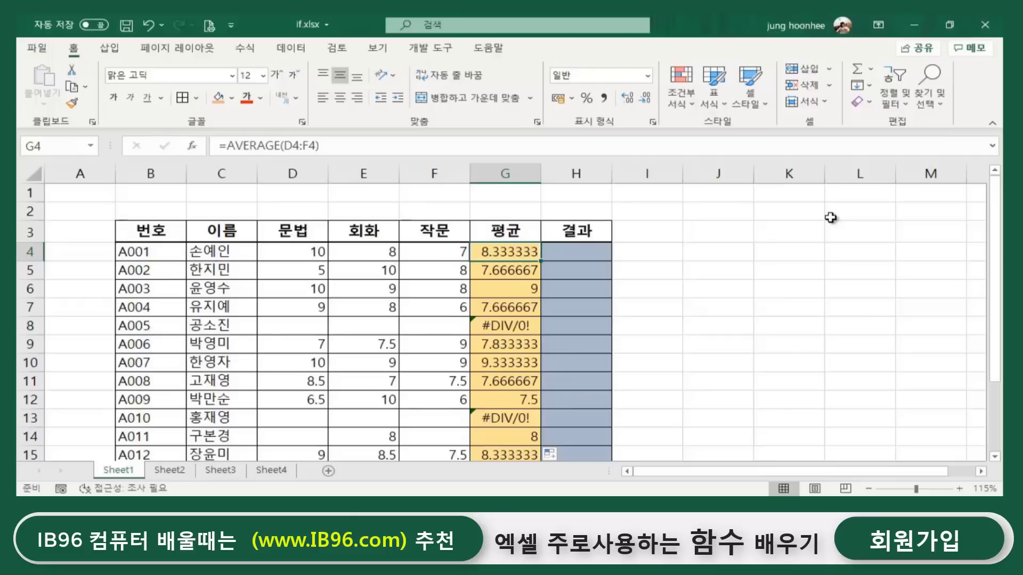
click(723, 322)
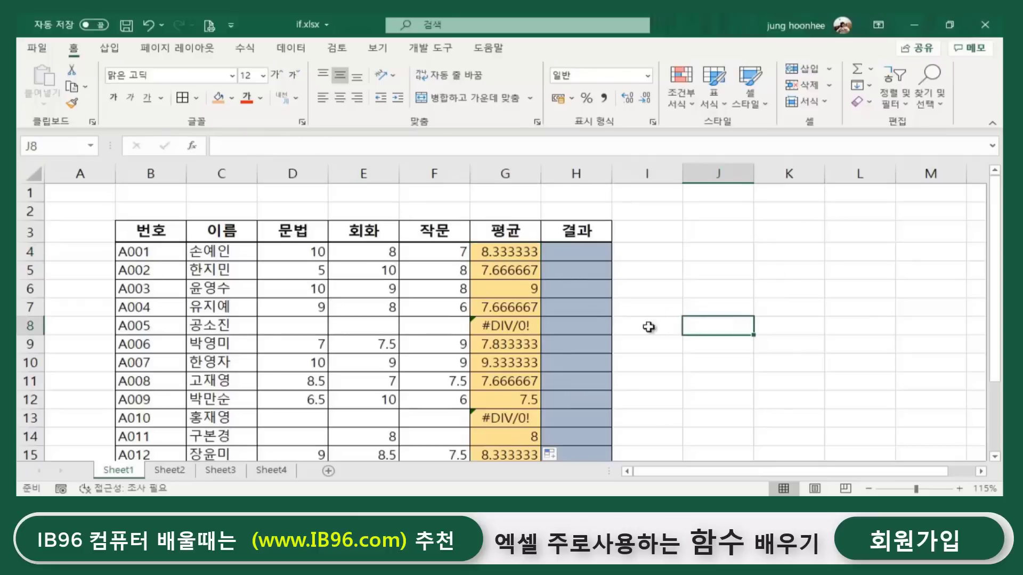
click(494, 250)
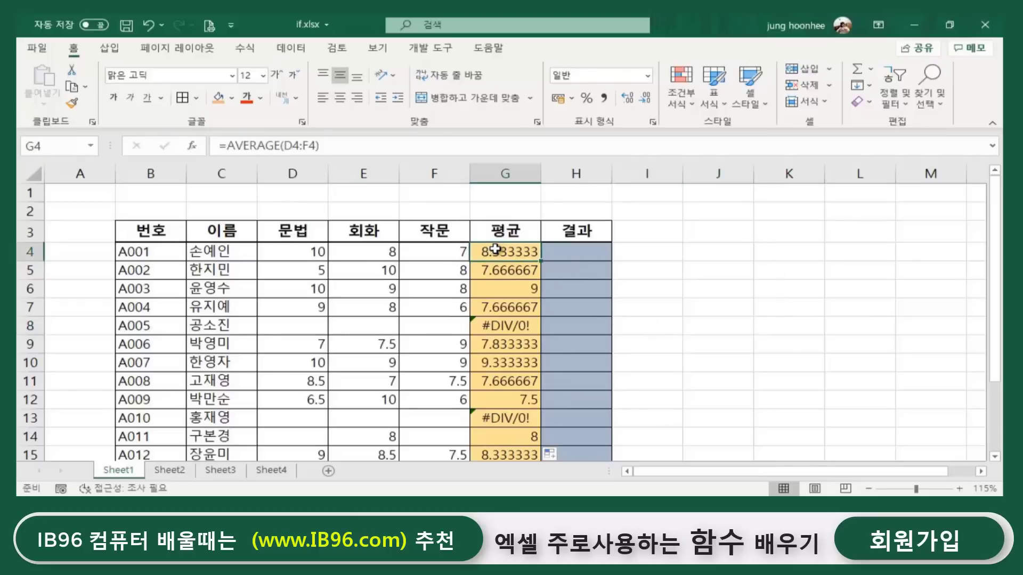
click(654, 307)
click(513, 254)
click(868, 341)
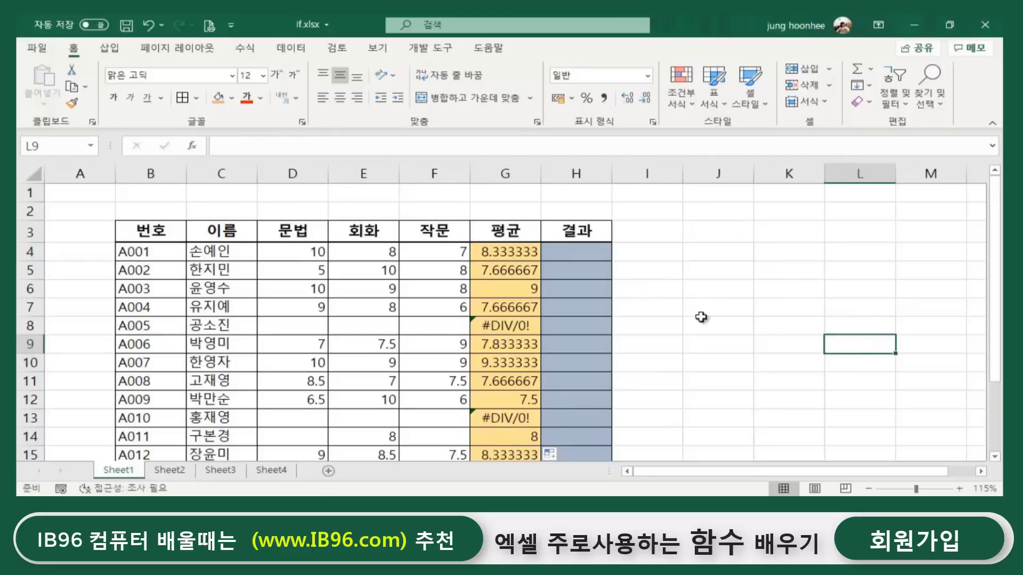
Delete all the average formulas from G4:G18.
click(506, 255)
drag(507, 276, 490, 394)
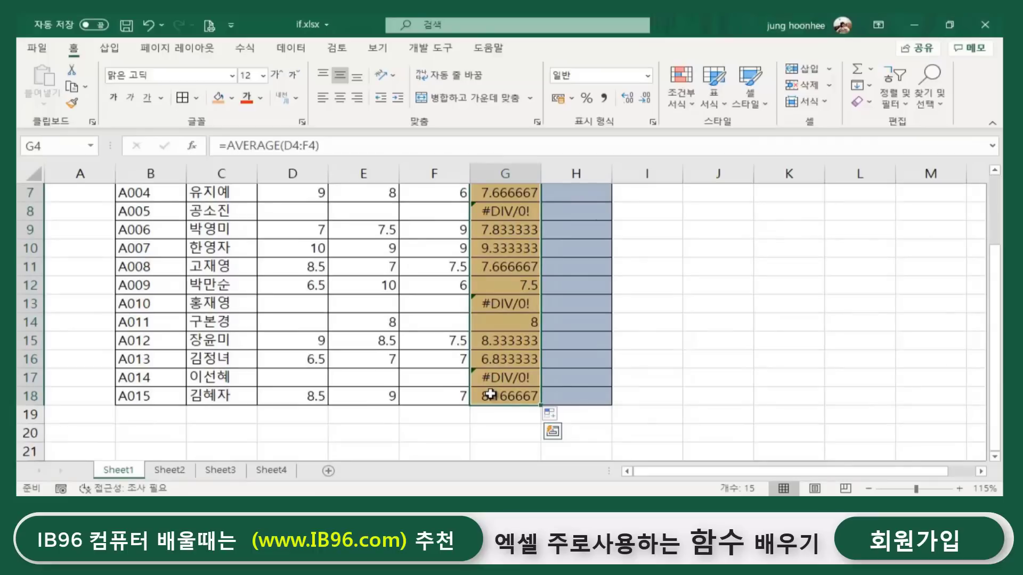
key(Delete)
scroll(490, 394, up, 2)
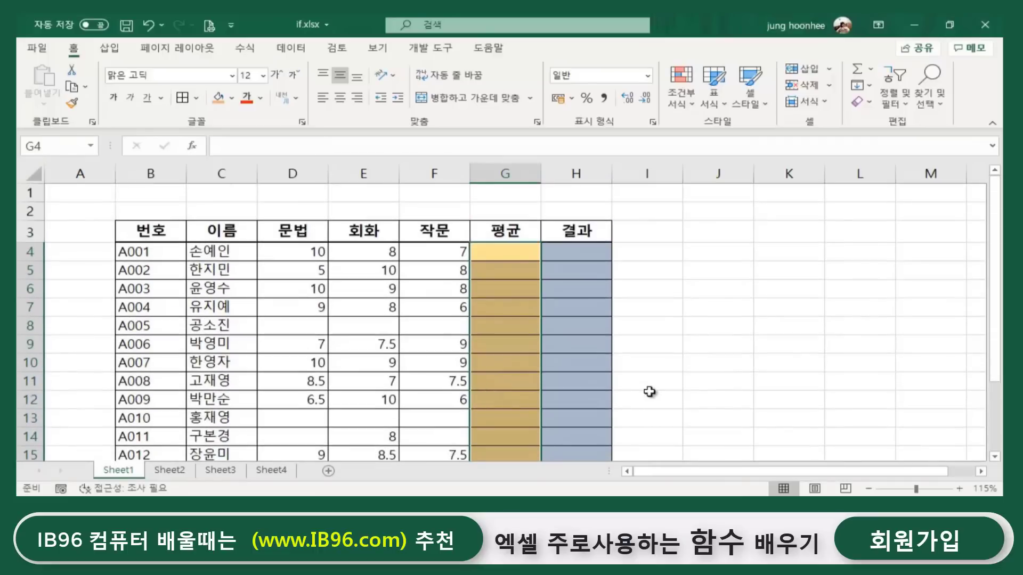
Switch to the blank Notepad window, move it down to uncover the table's header row, and write =iferror.
click(695, 374)
click(341, 507)
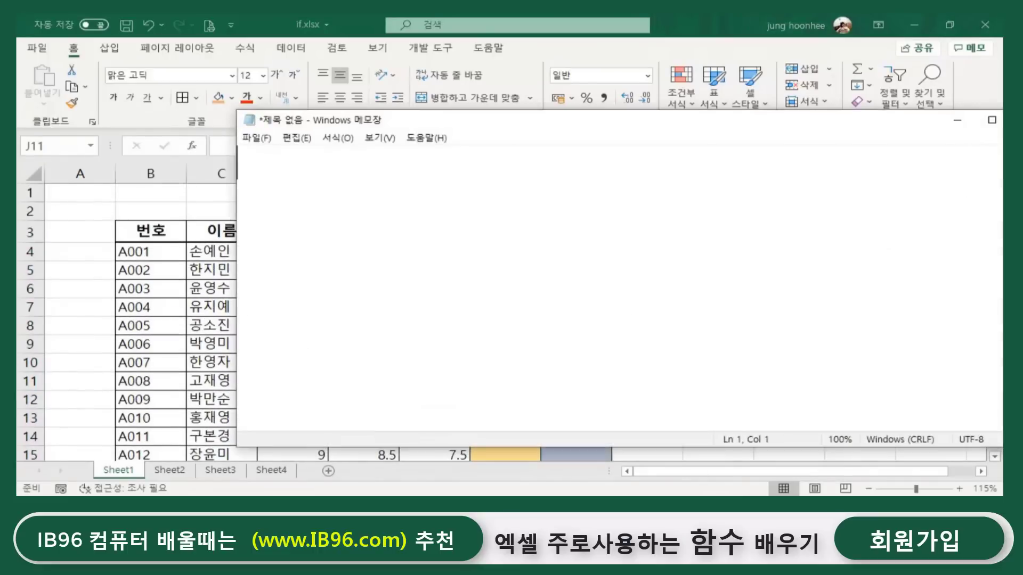
drag(441, 125, 482, 270)
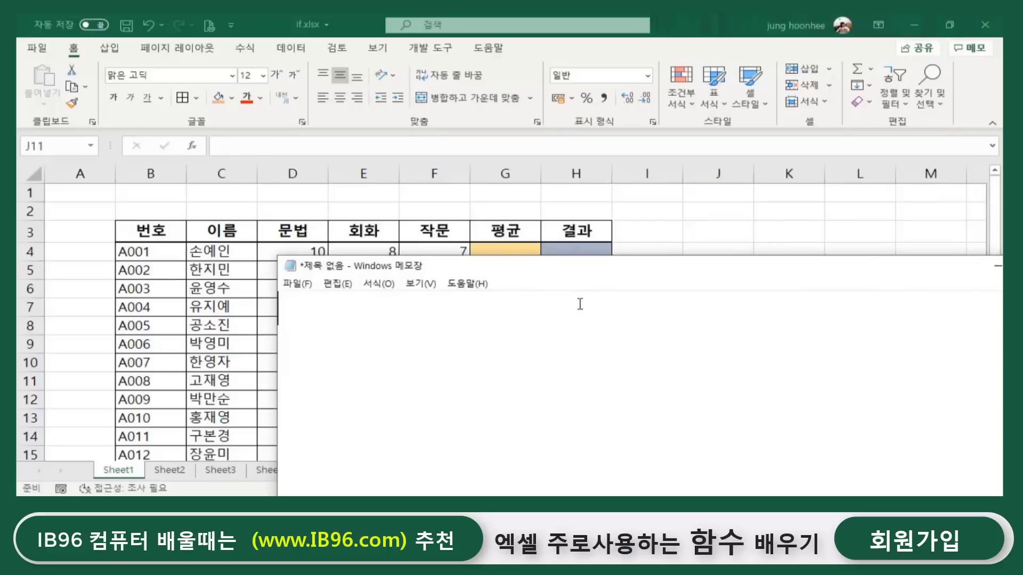
text(=iferror)
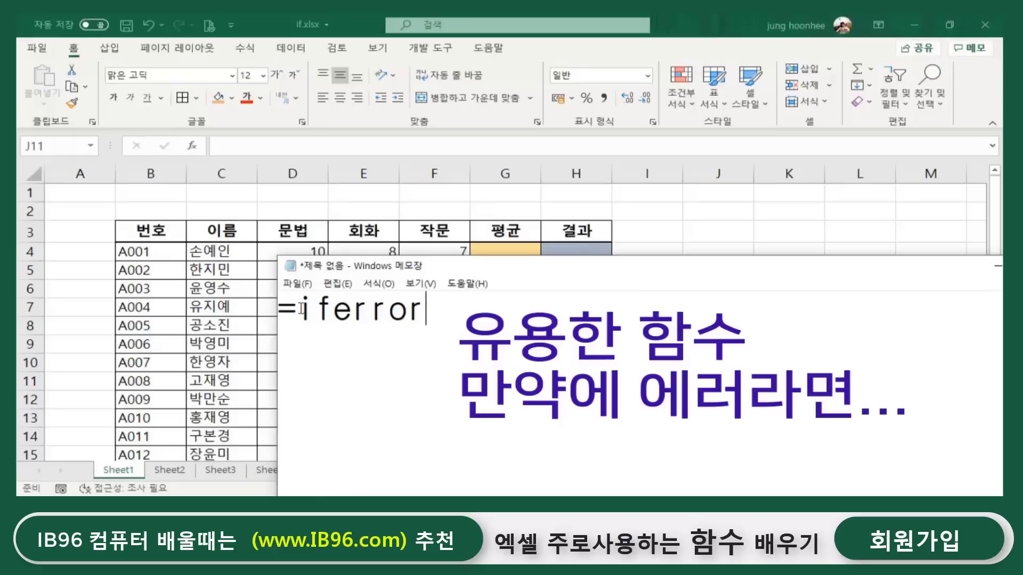
drag(294, 311, 429, 310)
click(454, 337)
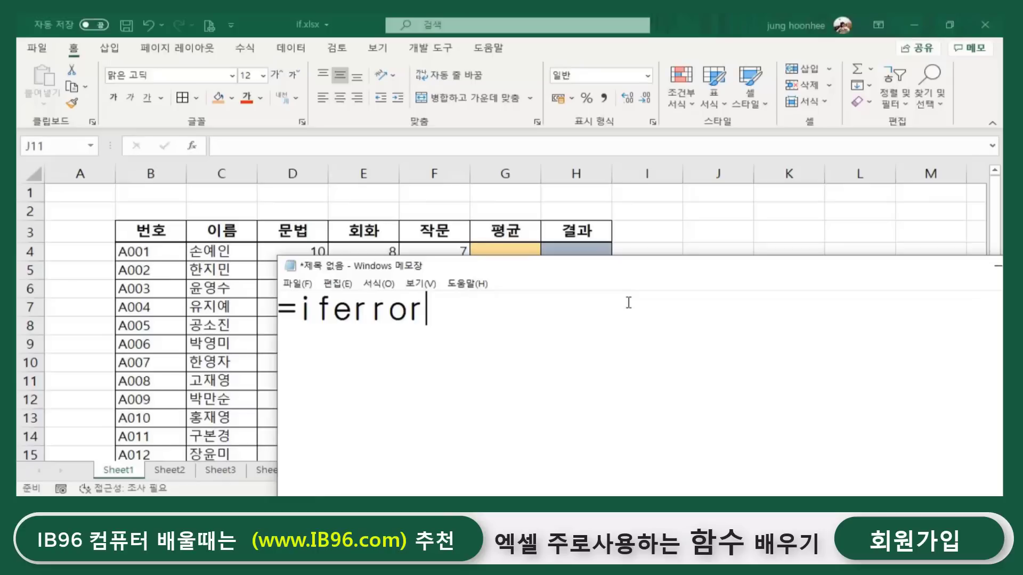
Add the opening parenthesis and the first argument 값 followed by a comma to the =iferror note in Notepad.
text((r)
key(BackSpace)
text(값)
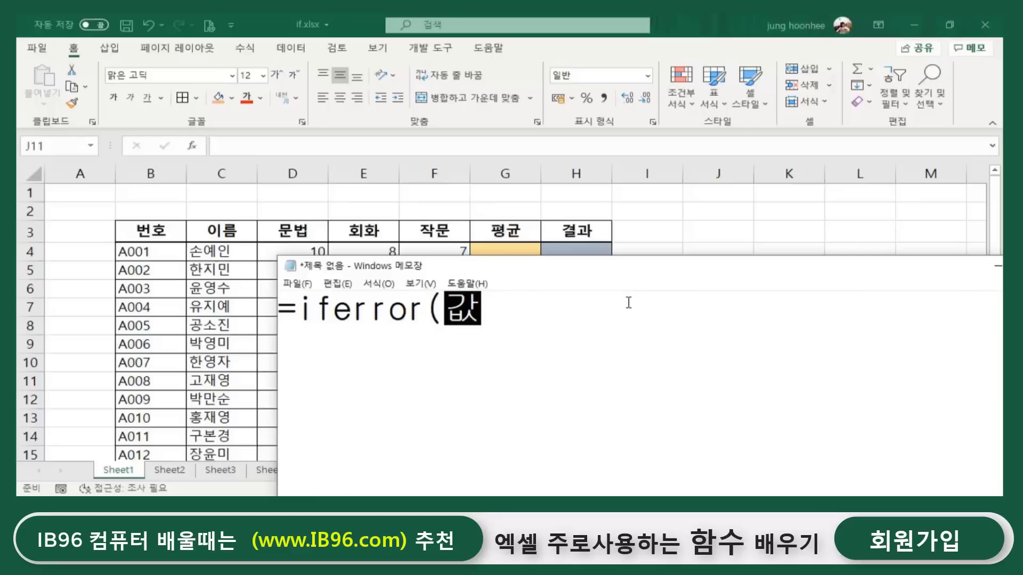
text(,)
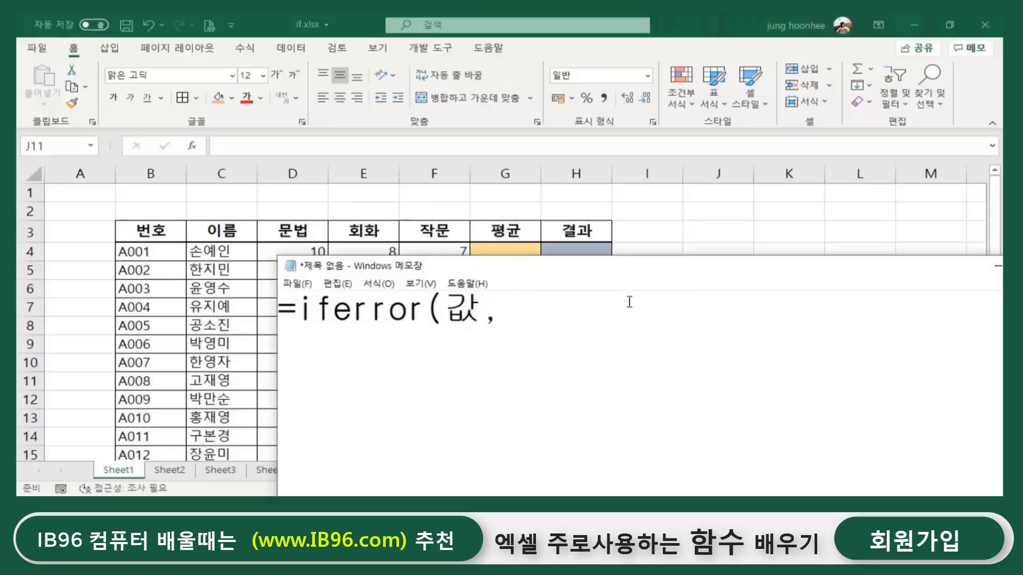
double_click(467, 304)
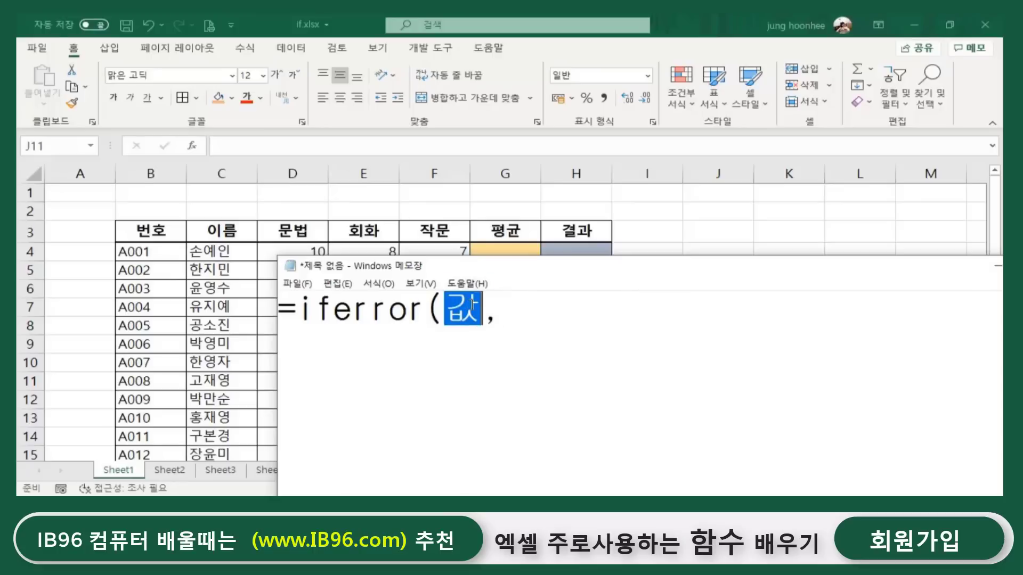
click(472, 306)
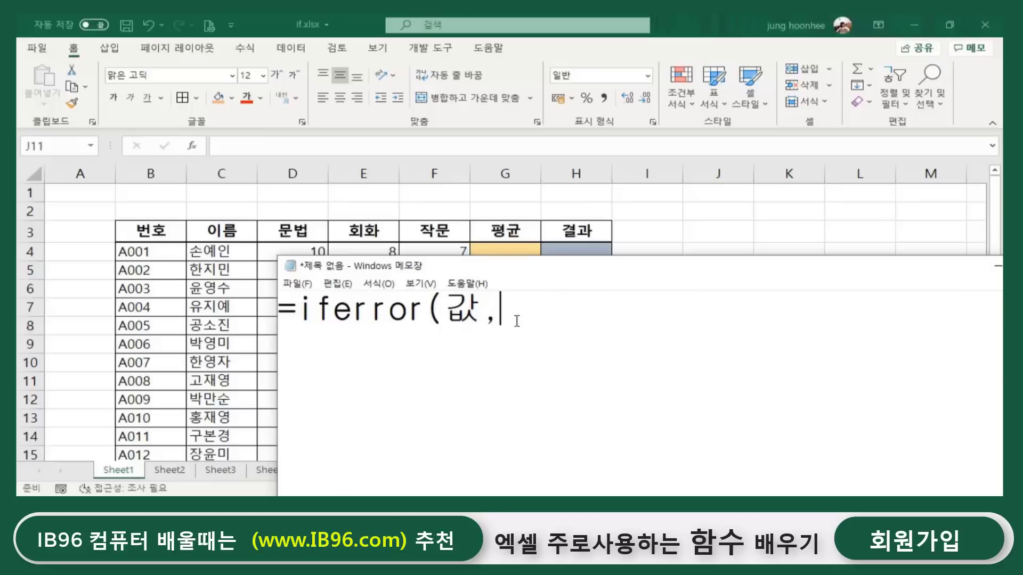
Complete the note with the second argument 에러일때 표시할값 and a closing parenthesis, and minimise the Notepad window.
text(에러)
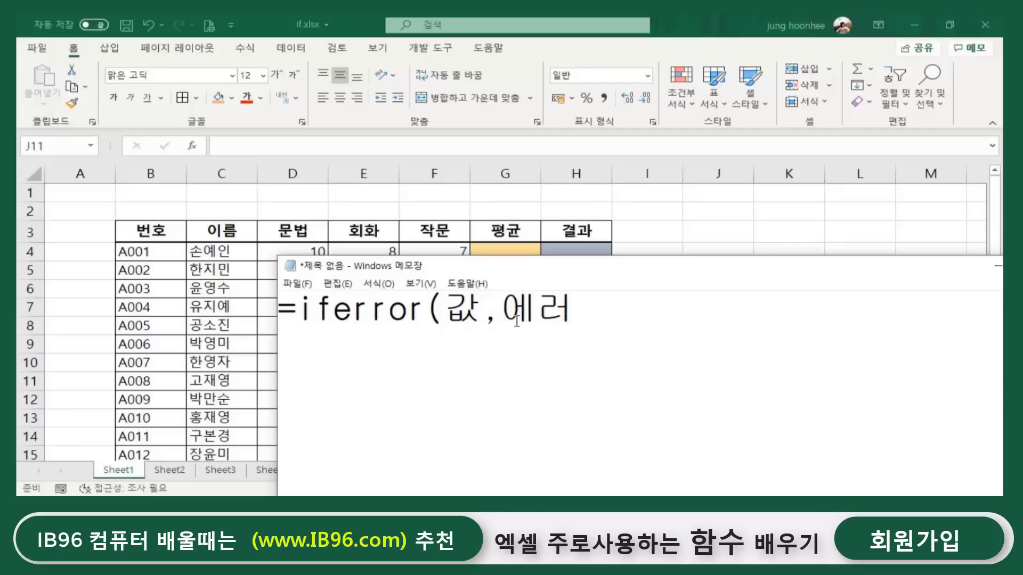
text(일때 )
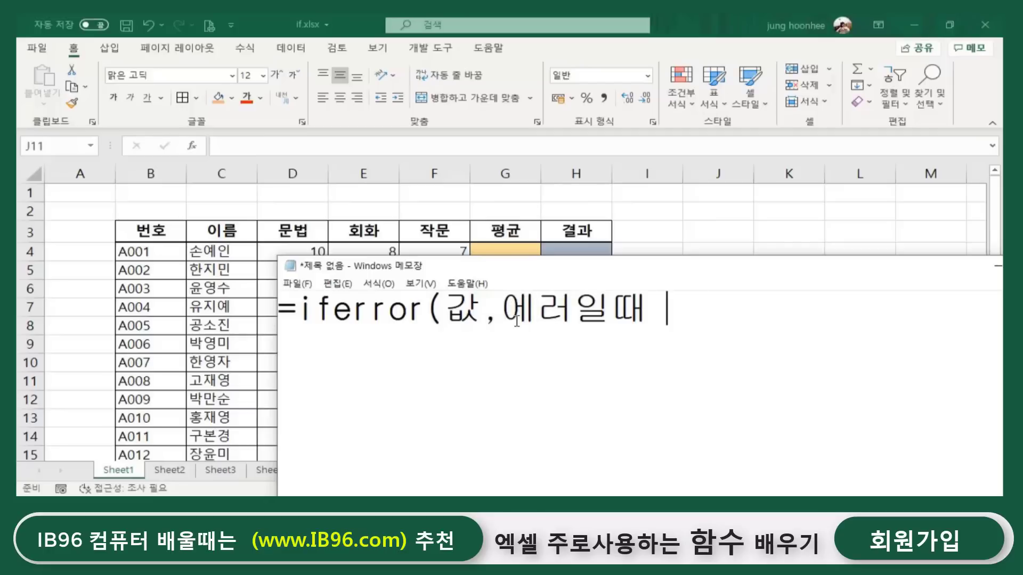
text(표시)
key(BackSpace)
key(BackSpace)
text(표시할갑ㅅ))
click(508, 381)
click(997, 272)
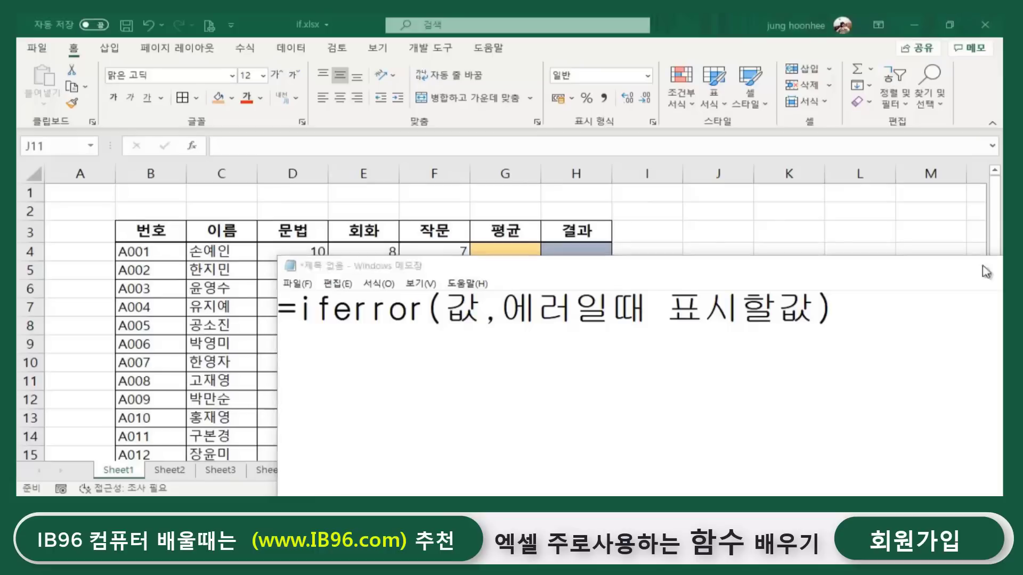
Enter =iferror(average(D4:F4),0) in G4 to average the first row's scores and return 0 on an error.
click(506, 254)
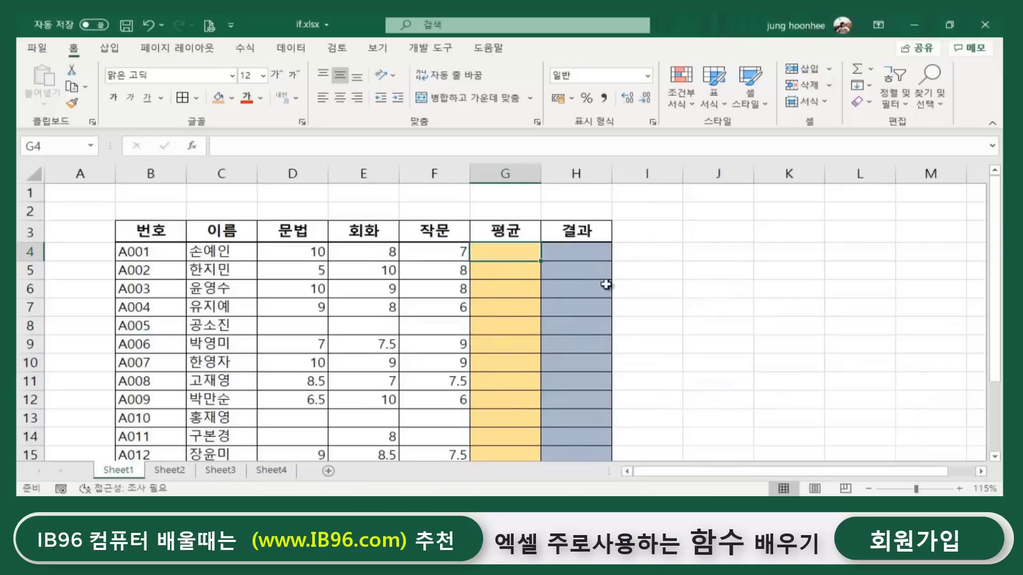
scroll(618, 341, up, 2)
scroll(658, 283, up, 1)
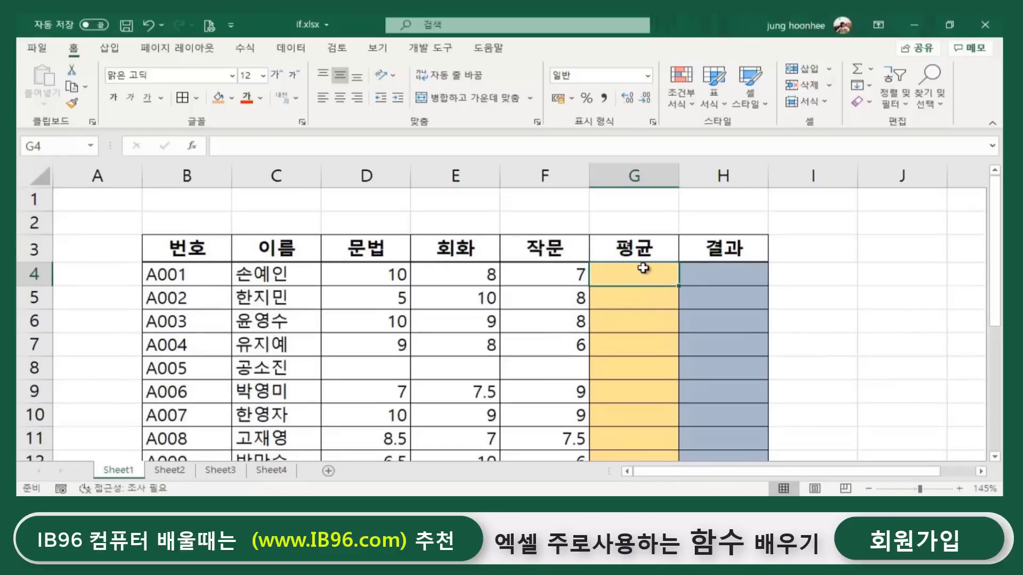
text(=)
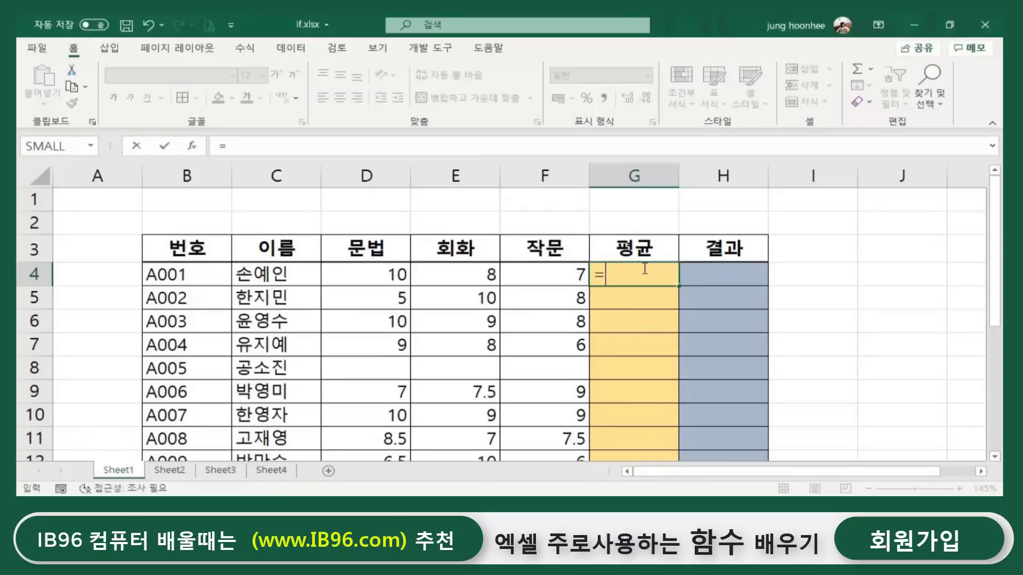
text(iferror)
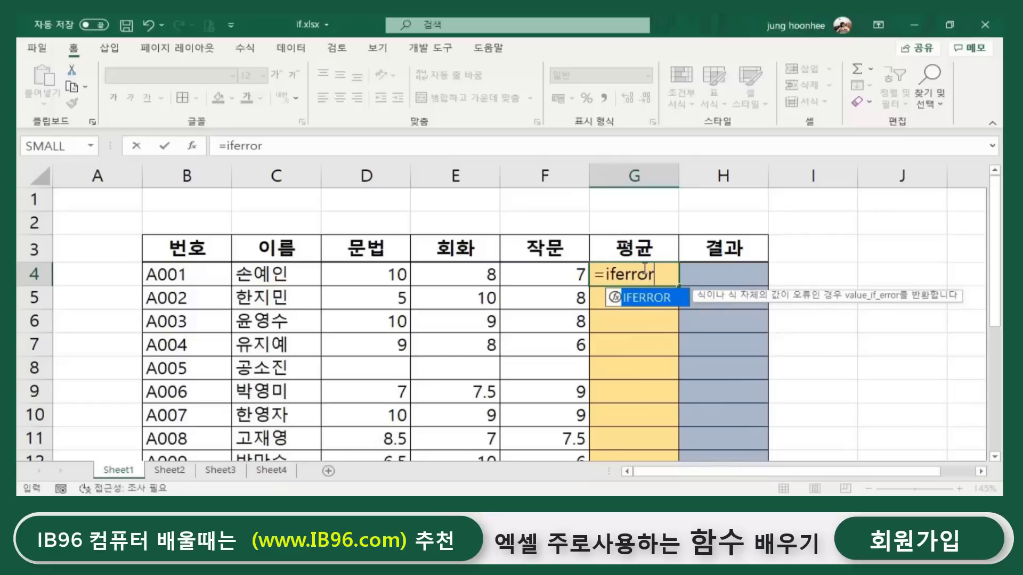
text(()
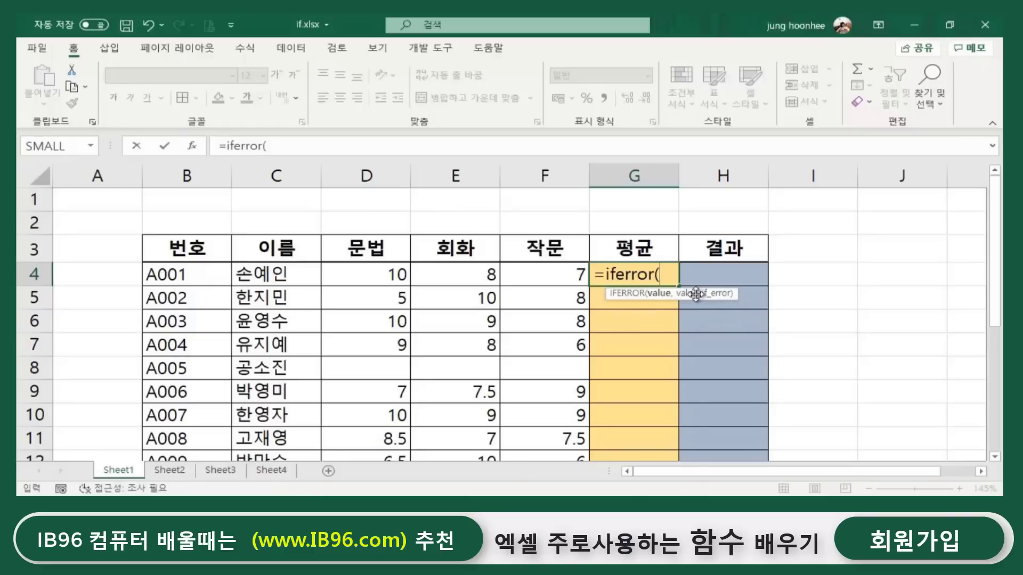
text(a)
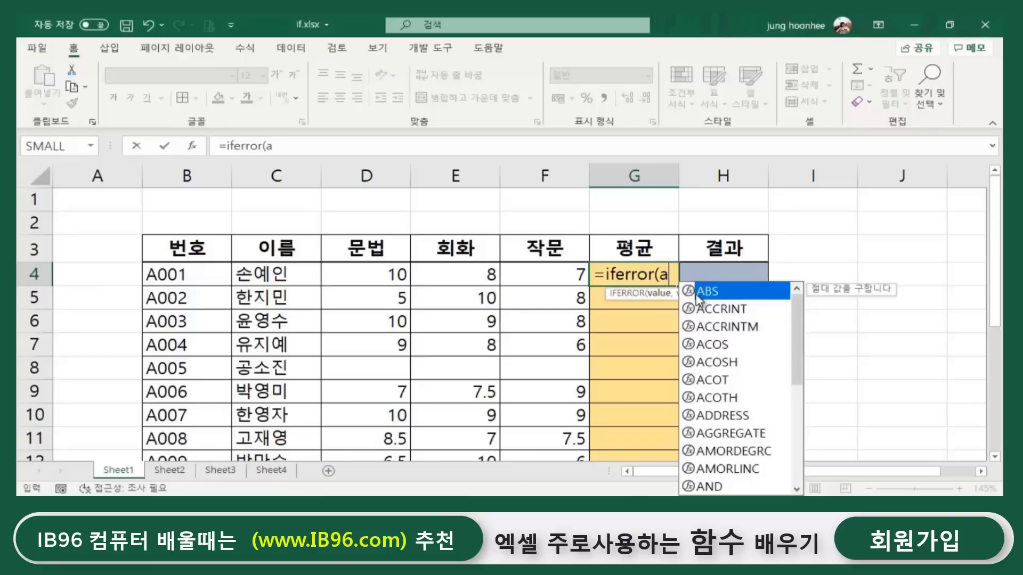
text(verag)
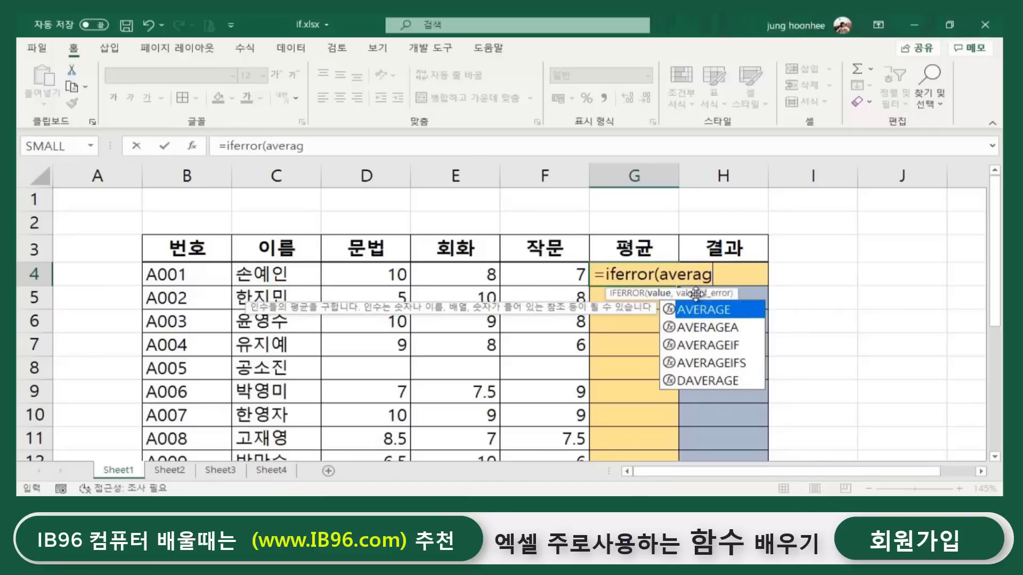
text(e()
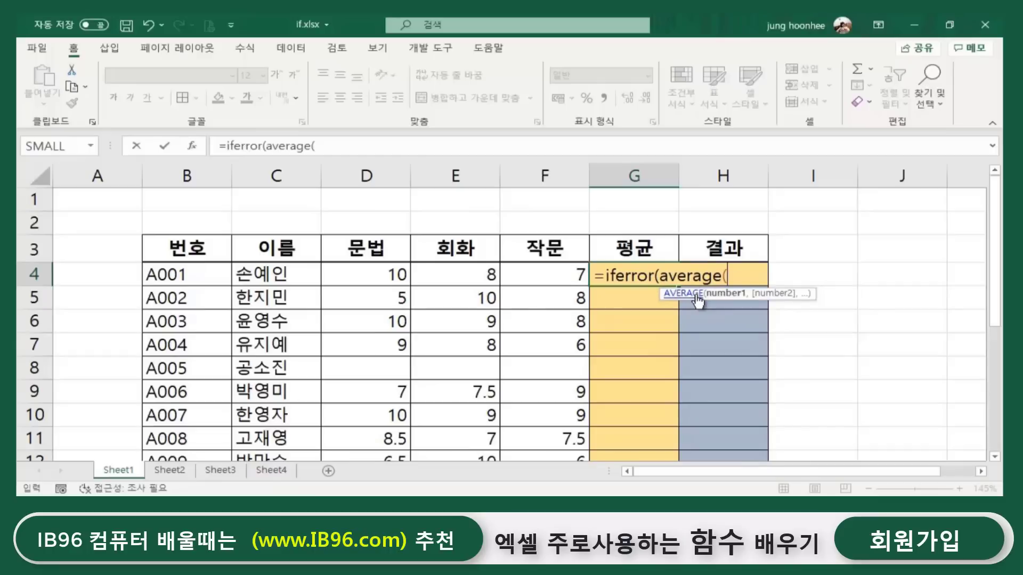
click(371, 274)
drag(371, 274, 512, 269)
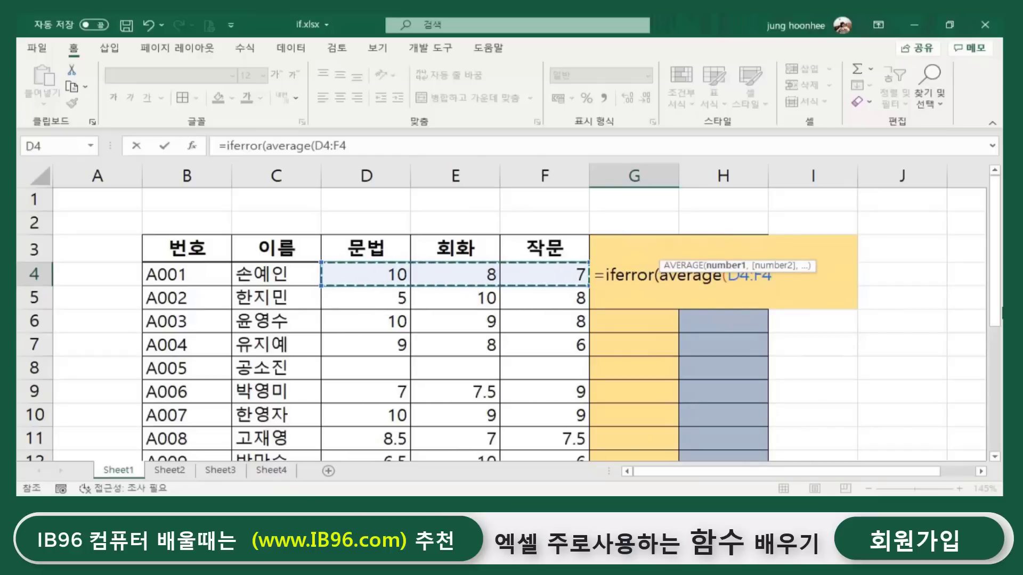
text())
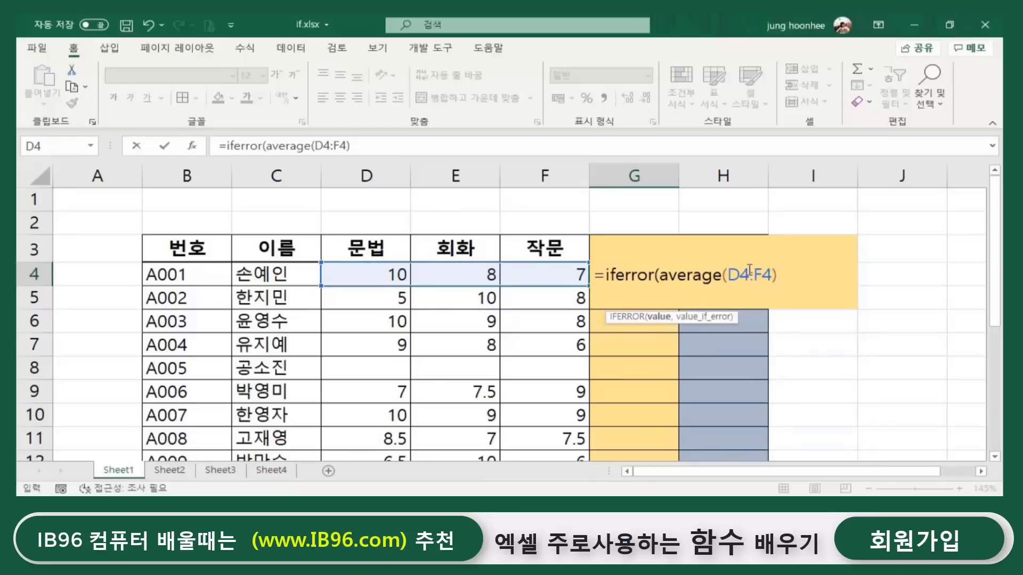
text(,)
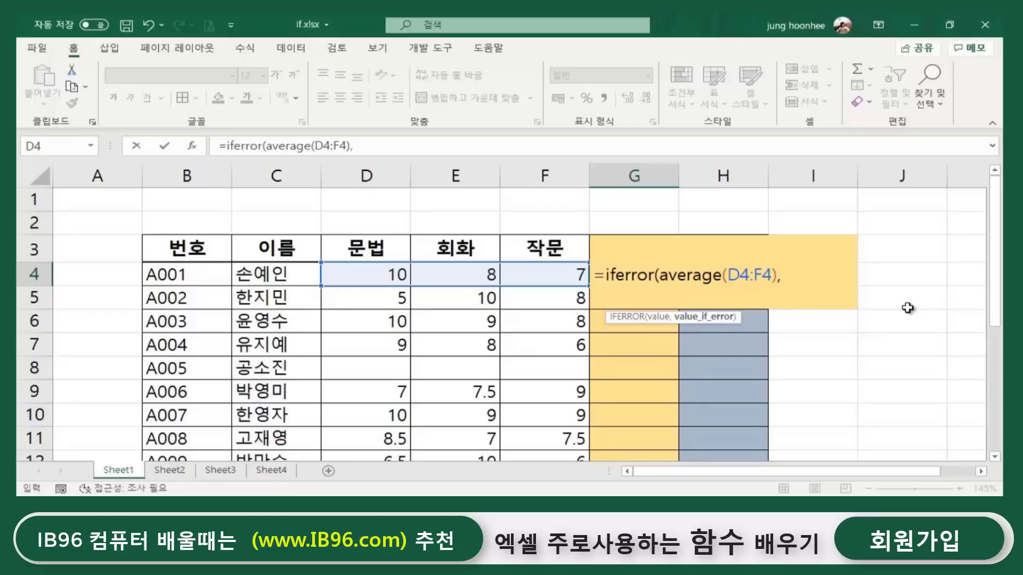
text(0))
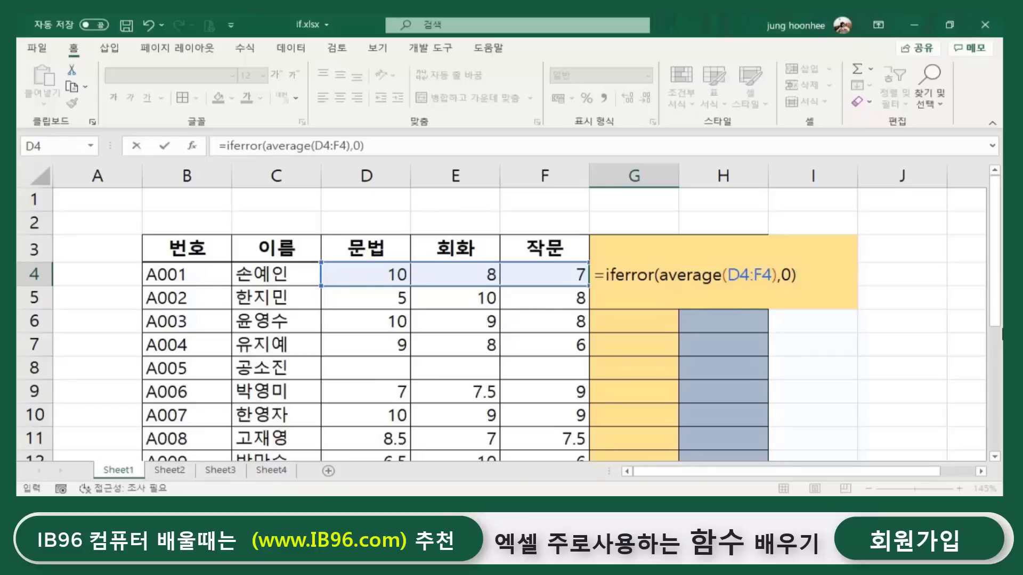
key(Return)
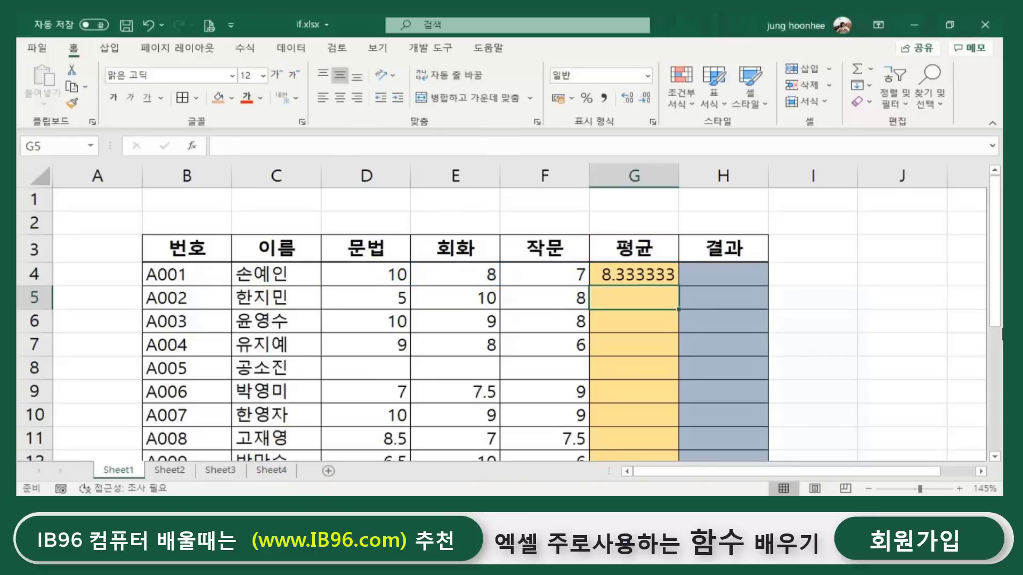
Fill the G4 formula down through G18 and check the 평균 cells of the rows with blank scores.
click(653, 277)
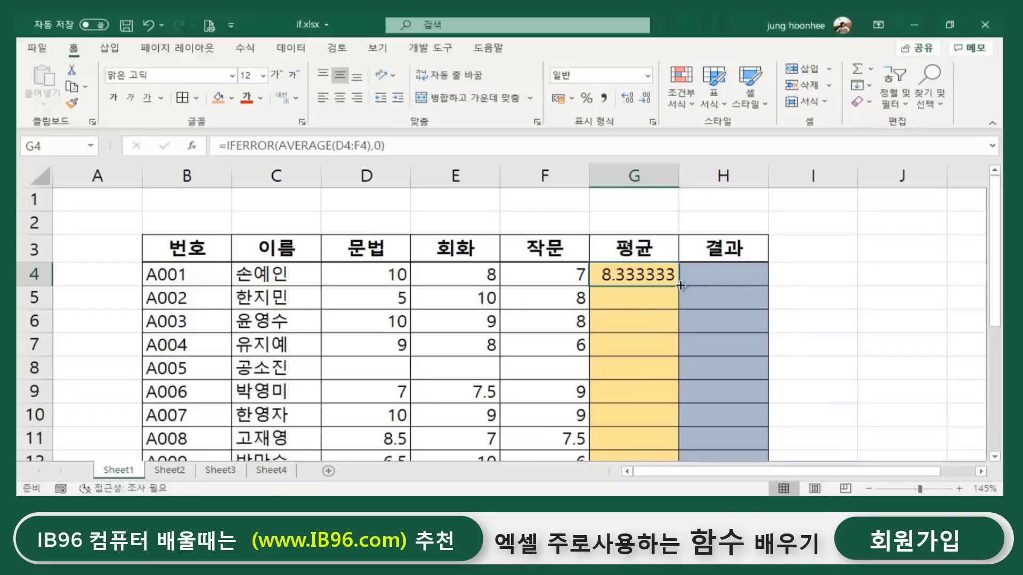
double_click(680, 285)
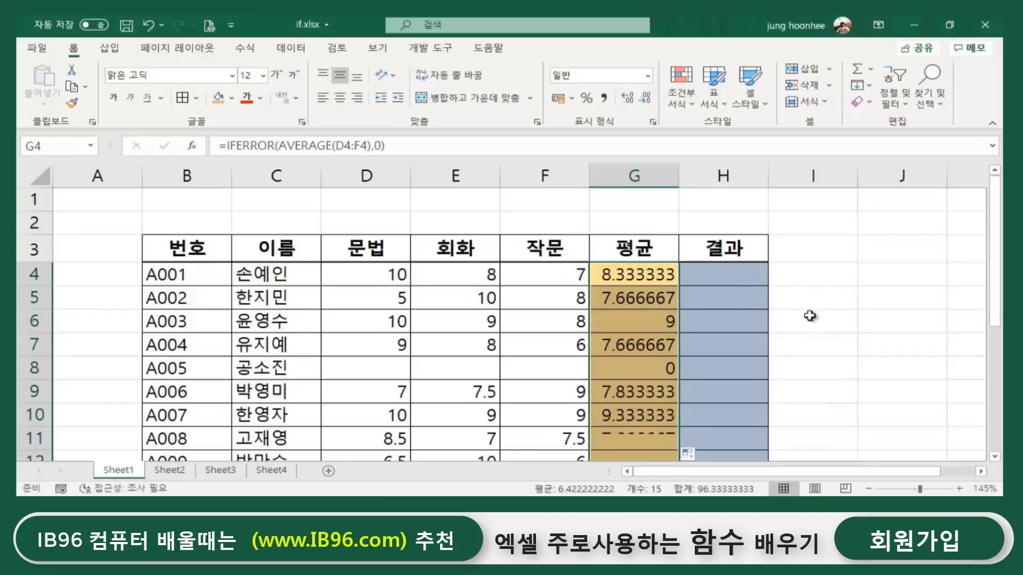
scroll(856, 325, down, 2)
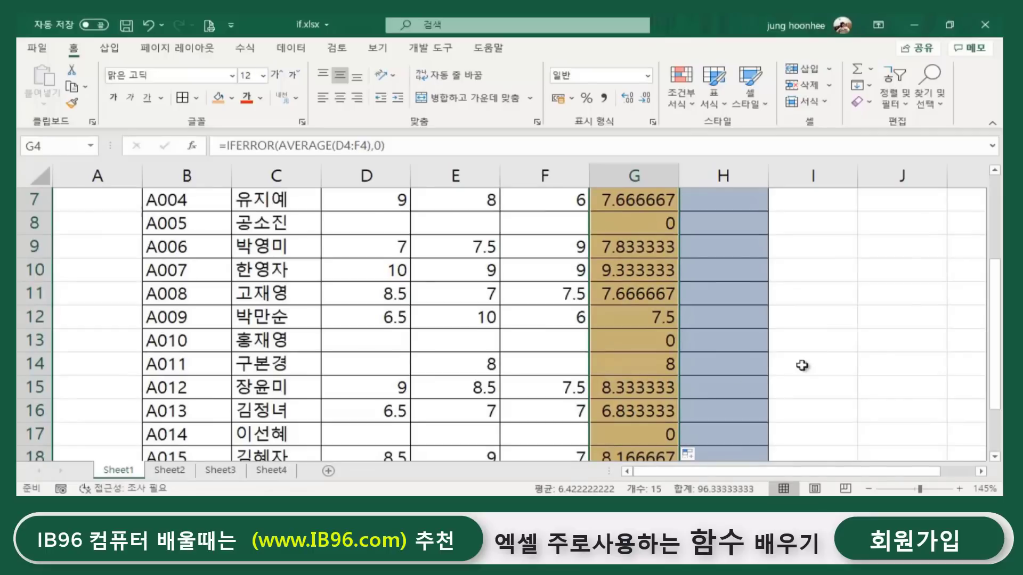
click(867, 342)
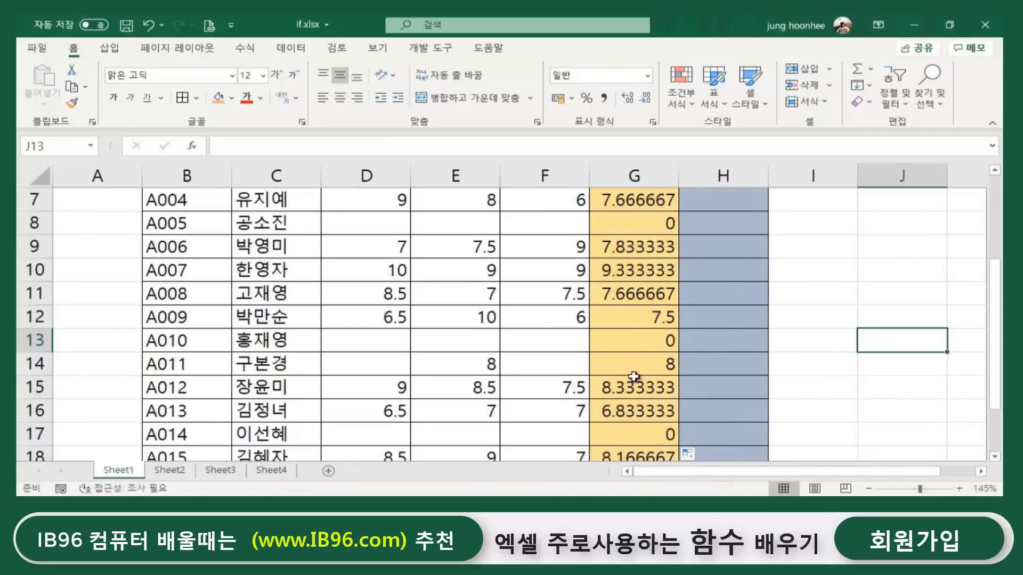
scroll(666, 371, up, 2)
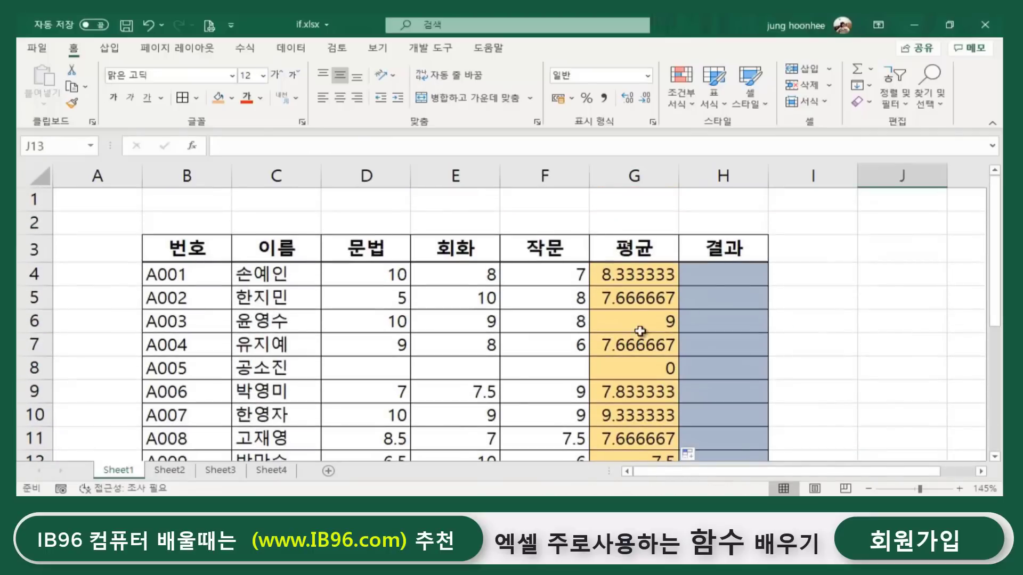
click(647, 370)
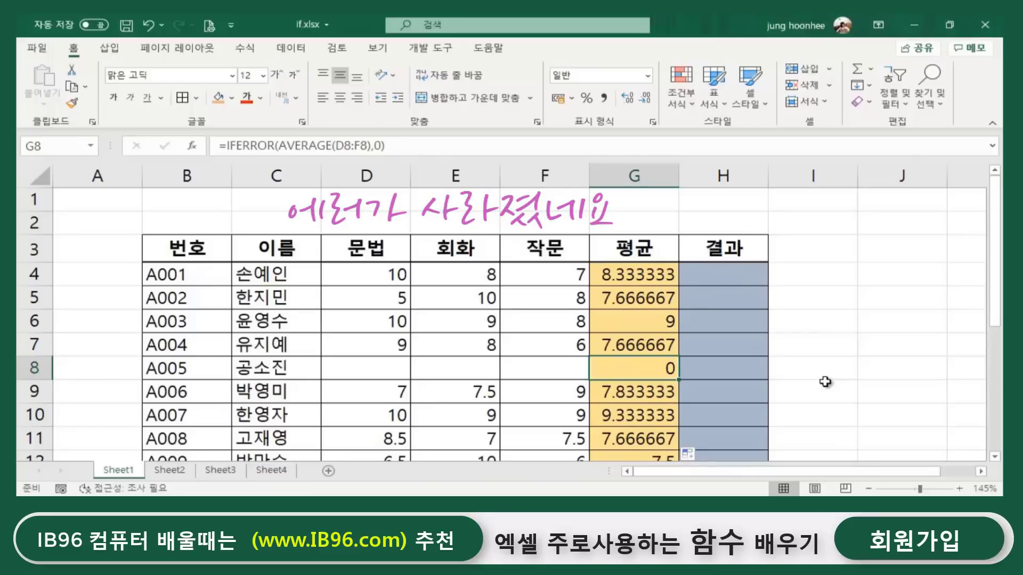
Clear the formula in G4 and delete the remaining IFERROR average formulas down to G18.
click(647, 277)
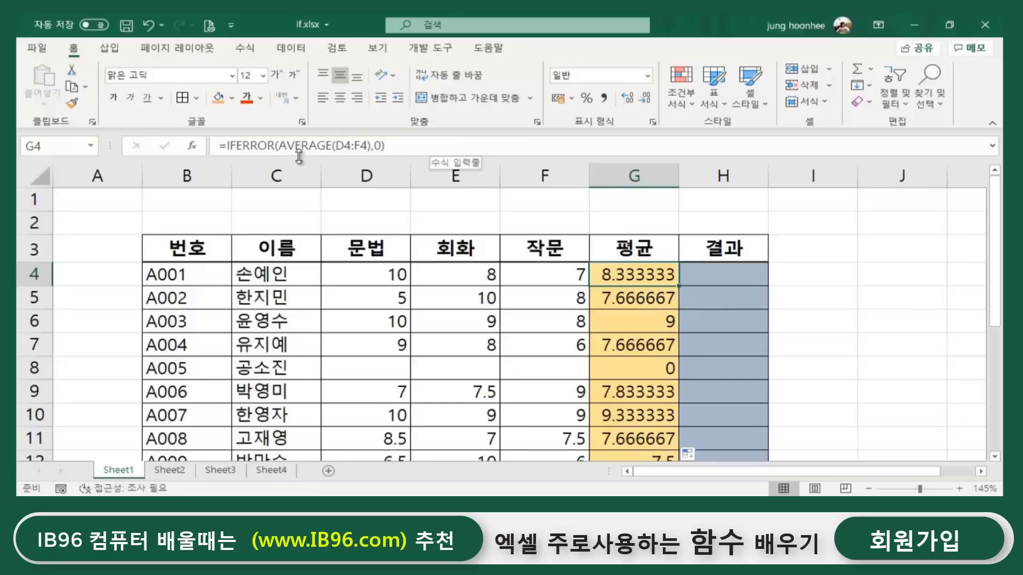
drag(407, 145, 119, 146)
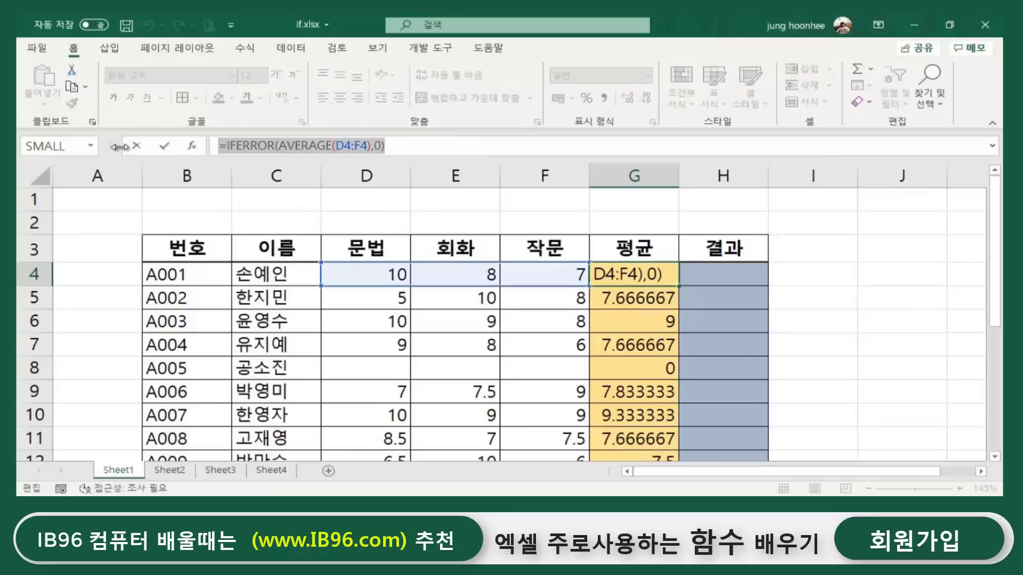
key(Delete)
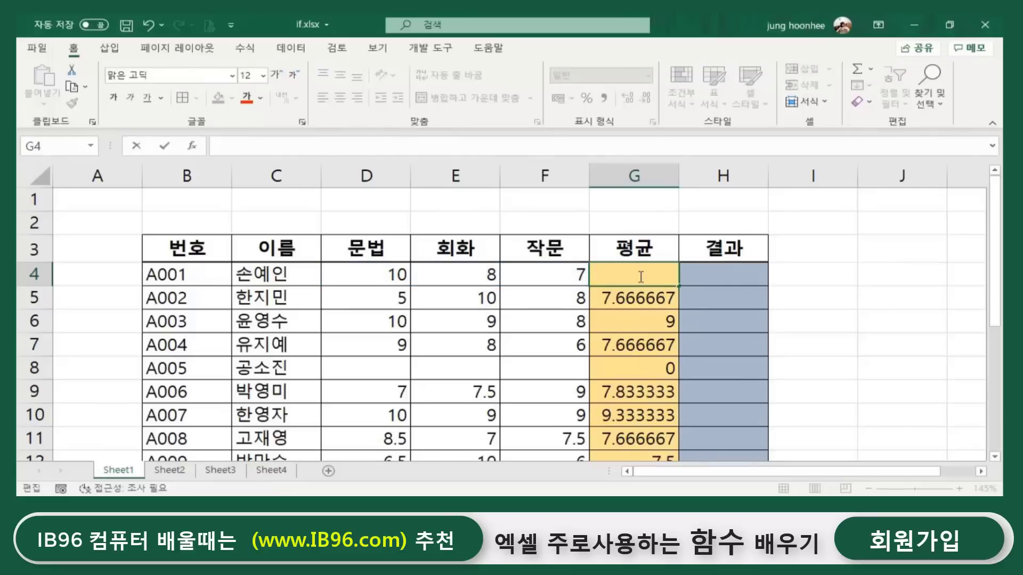
click(940, 304)
drag(605, 265, 623, 413)
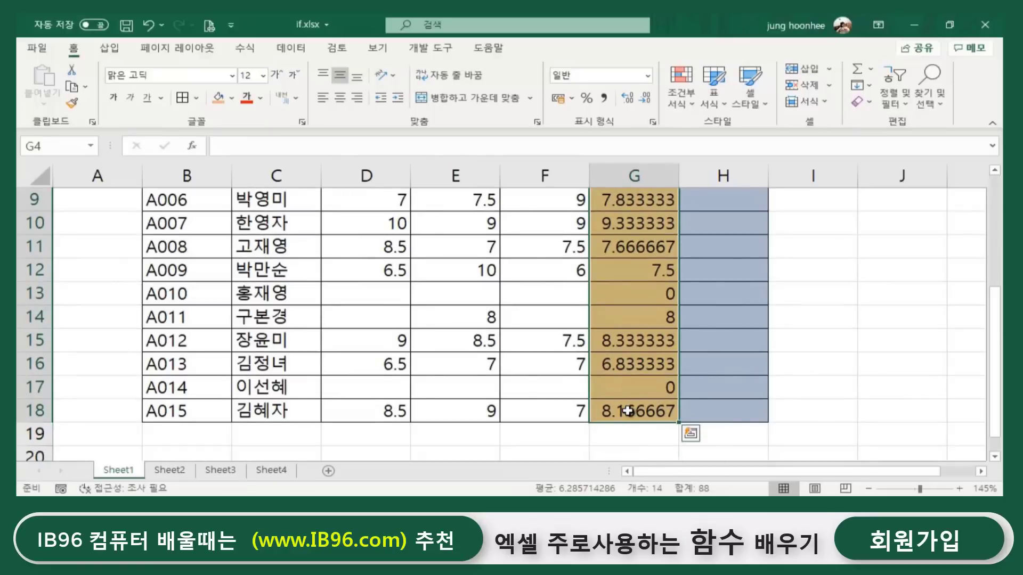
key(Delete)
scroll(628, 413, up, 3)
Enter =iferror(round(average(D4:F4),1),0) in G4 to average the scores, rounded to one decimal, and return 0 on an error.
click(635, 283)
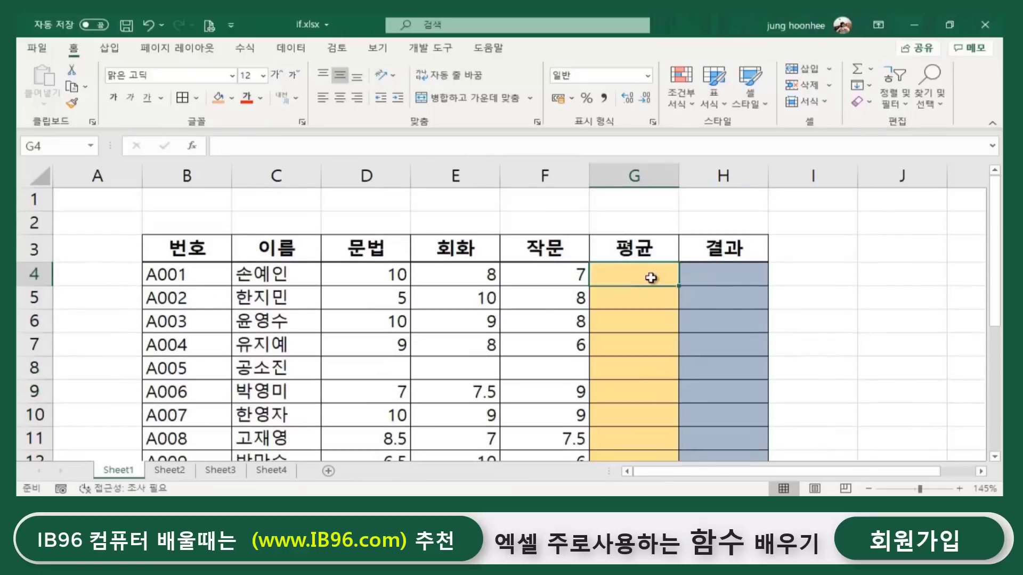
text(=i)
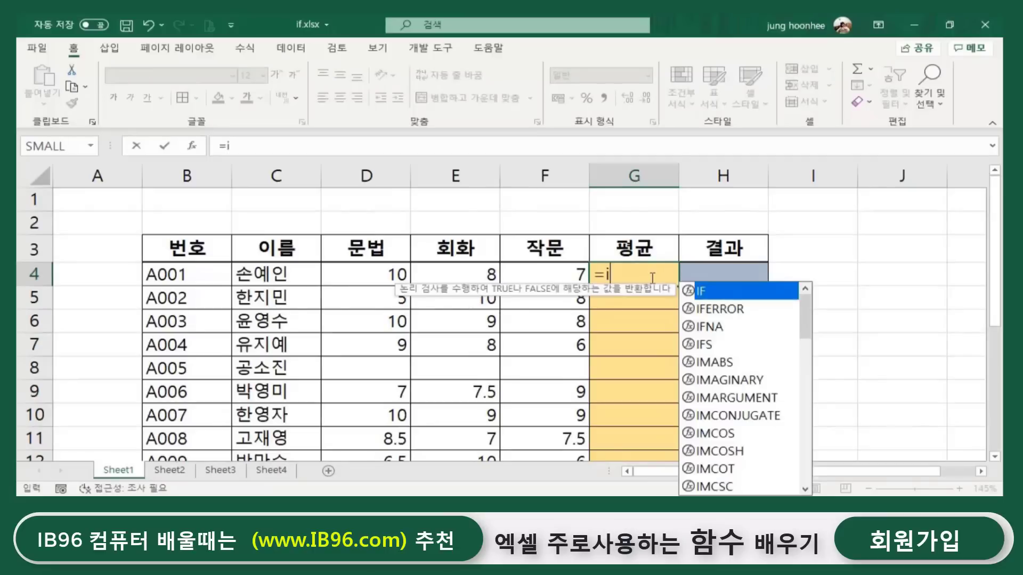
text(f)
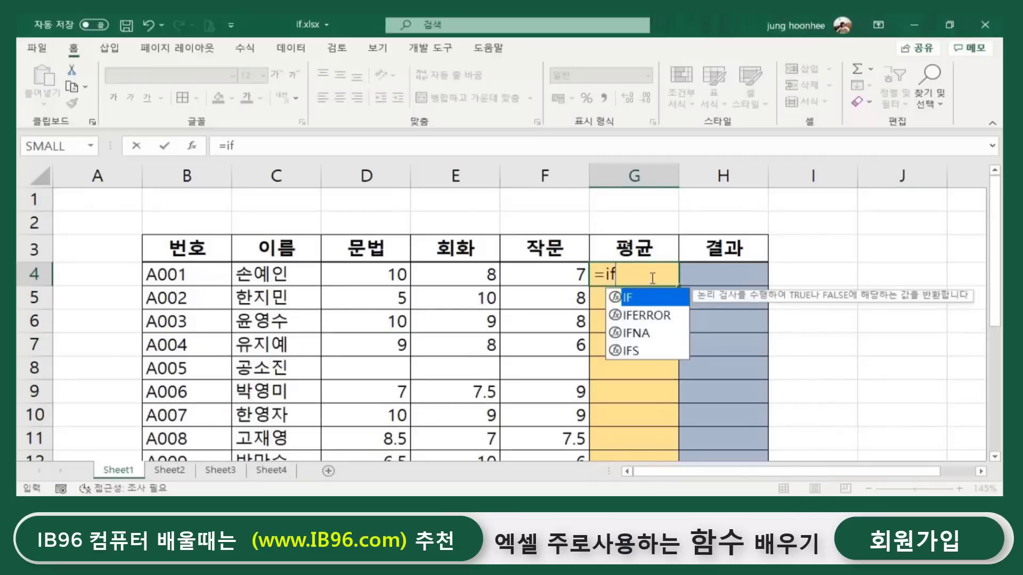
text(error)
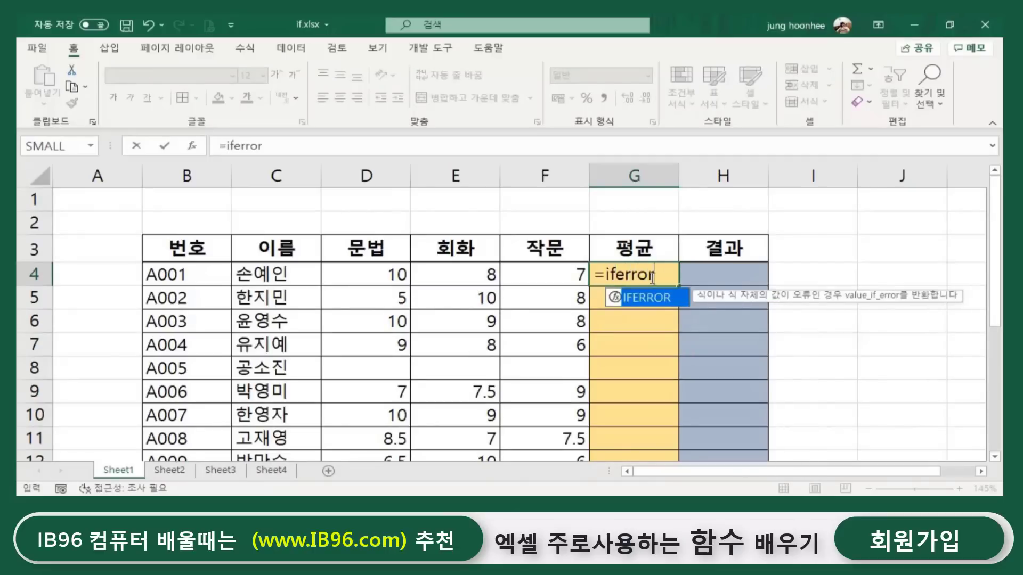
text(()
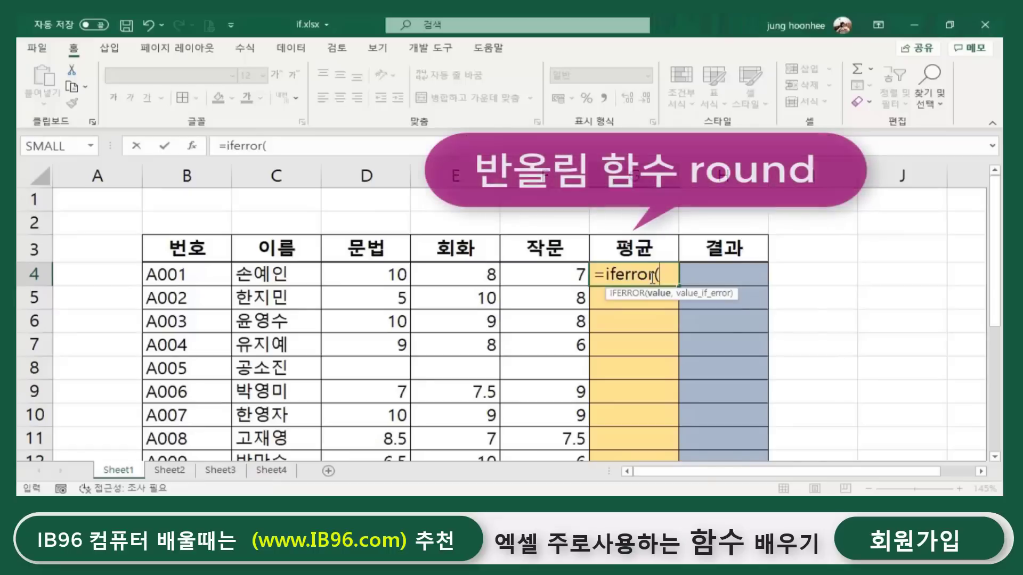
text(rou)
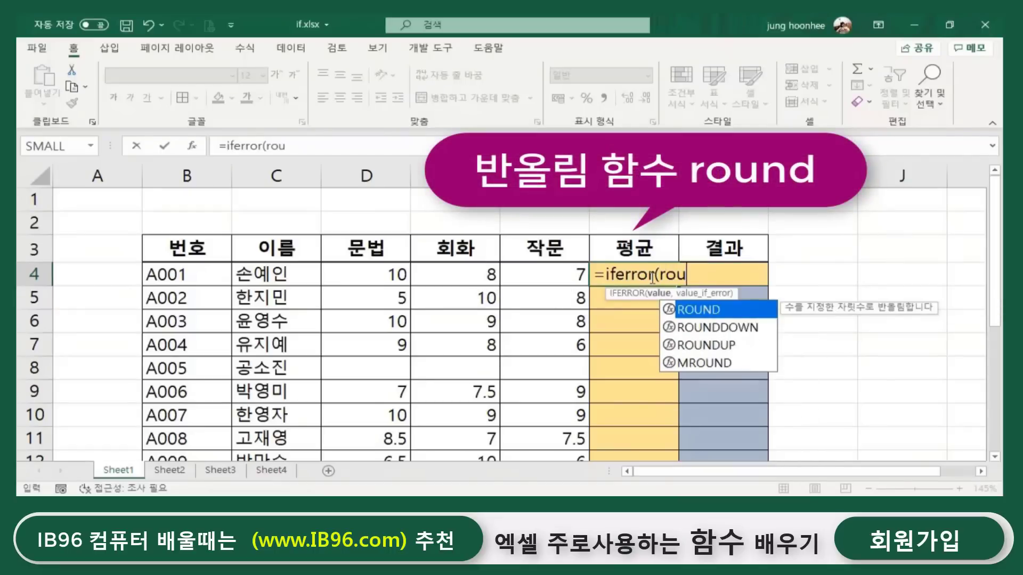
text(nd()
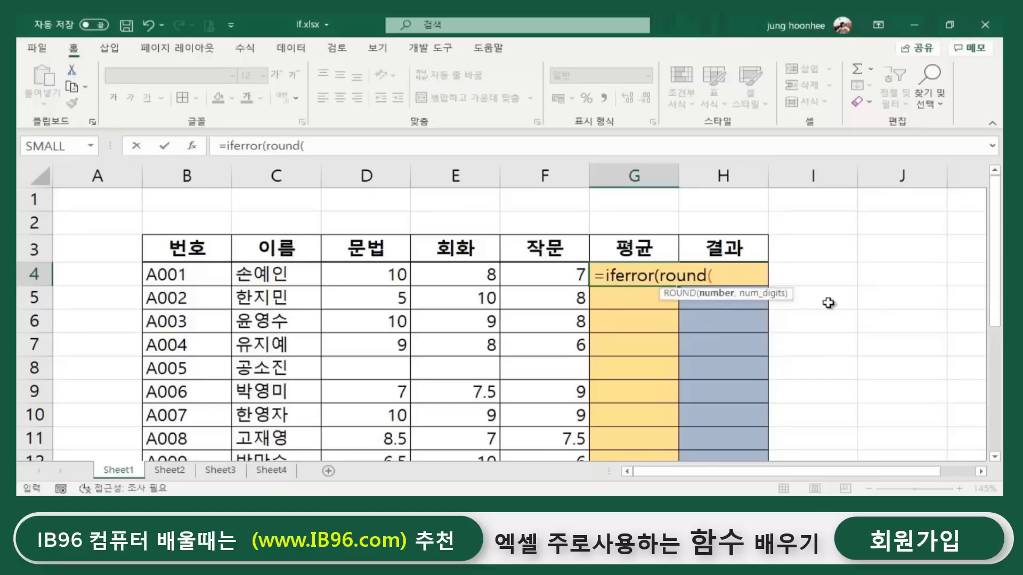
text(average()
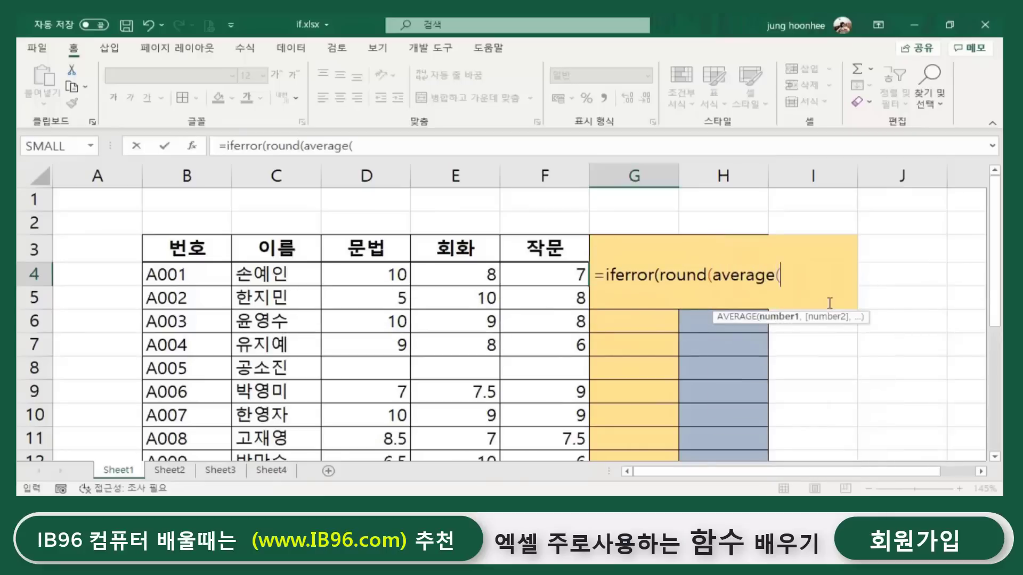
click(388, 273)
drag(387, 272, 501, 266)
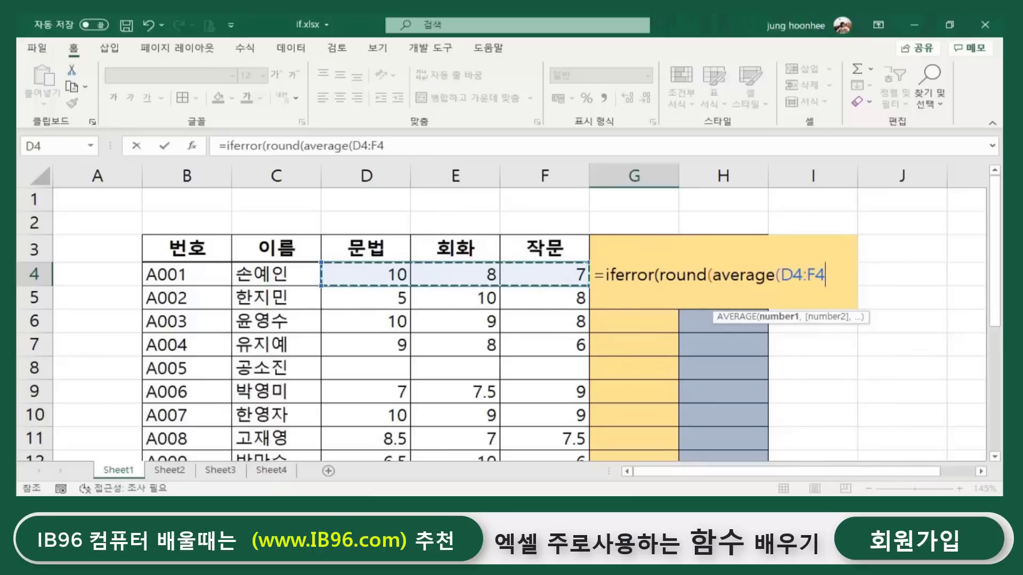
text())
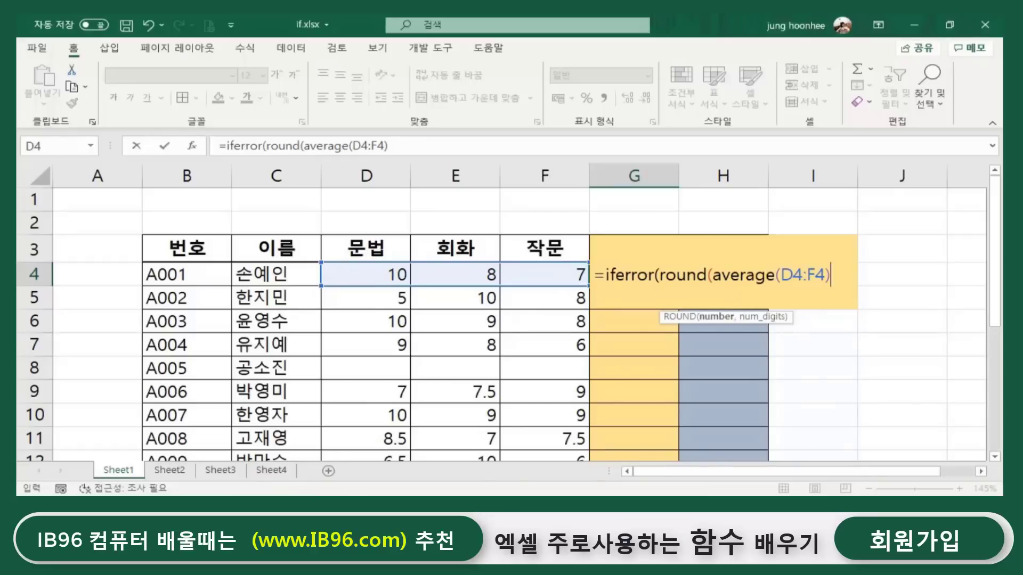
text(,1)
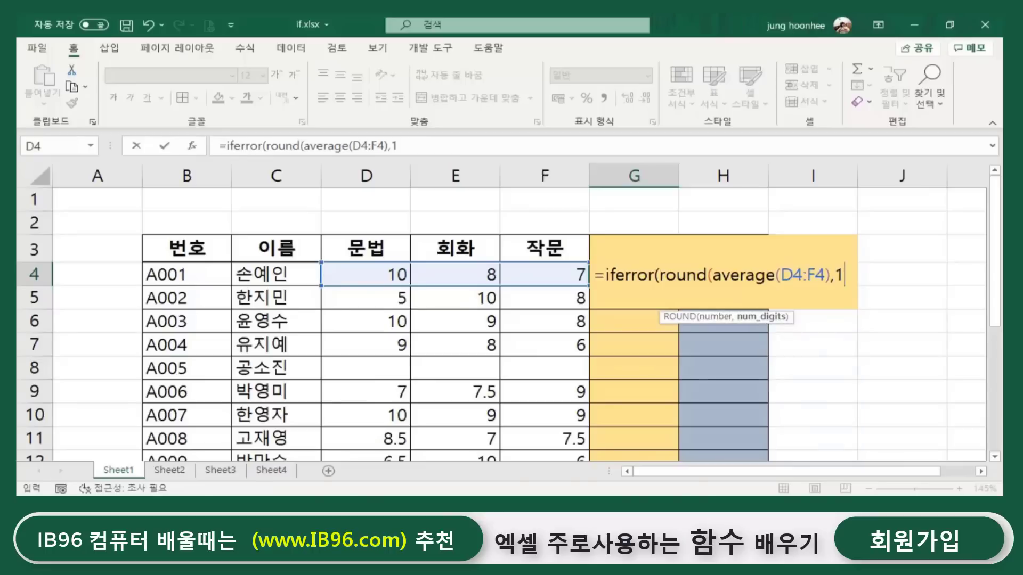
text())
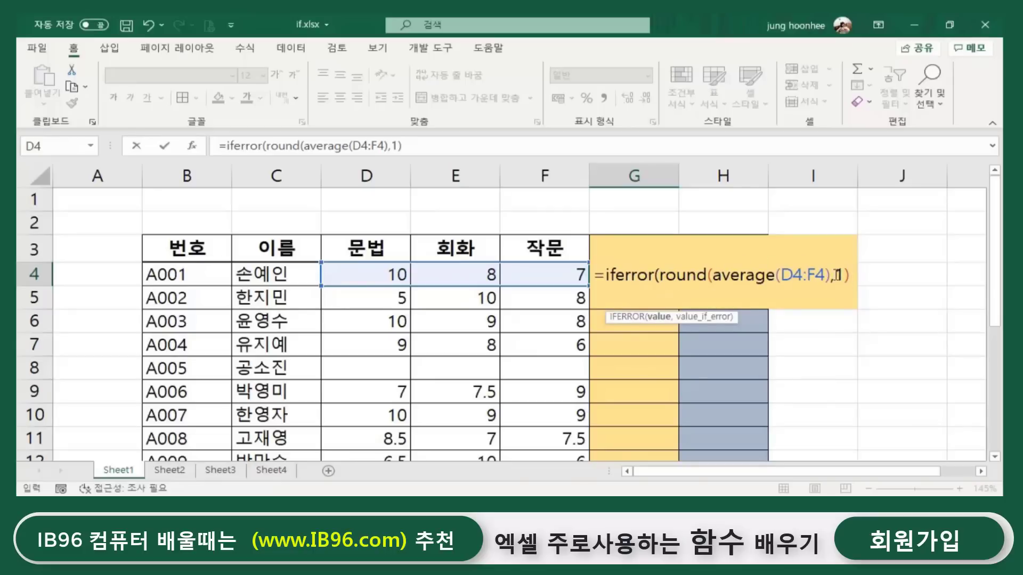
text(,0)
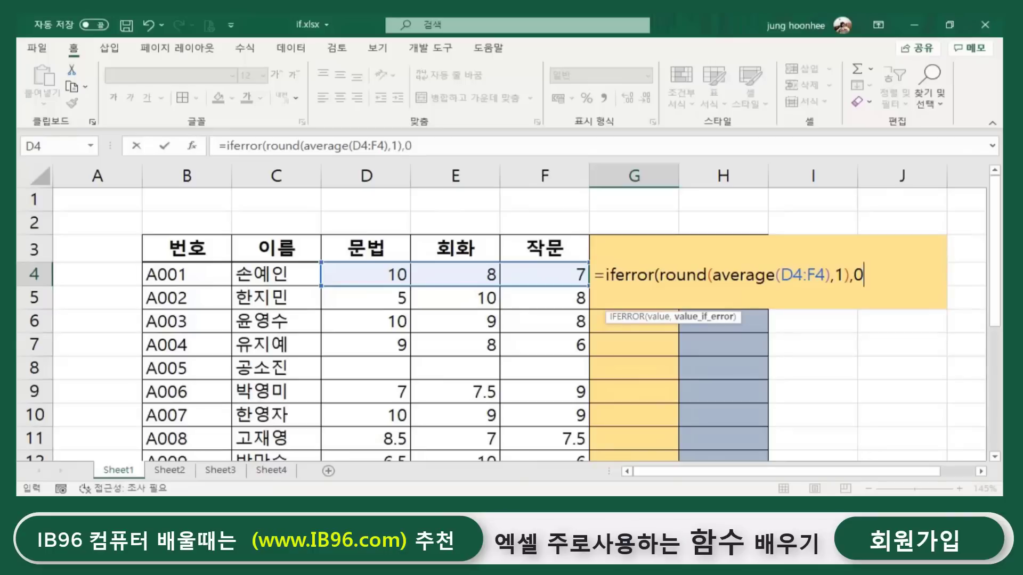
text())
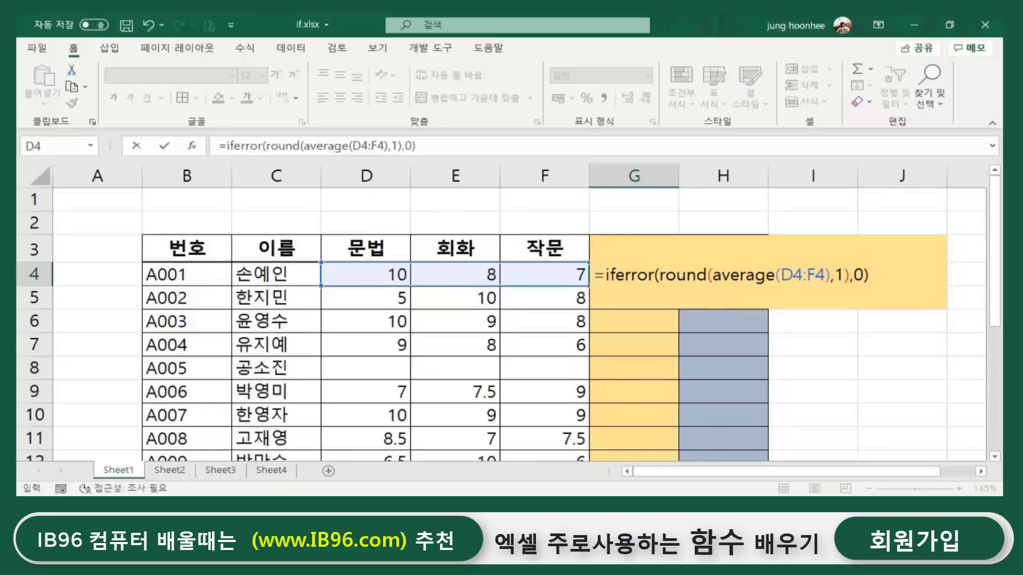
key(Return)
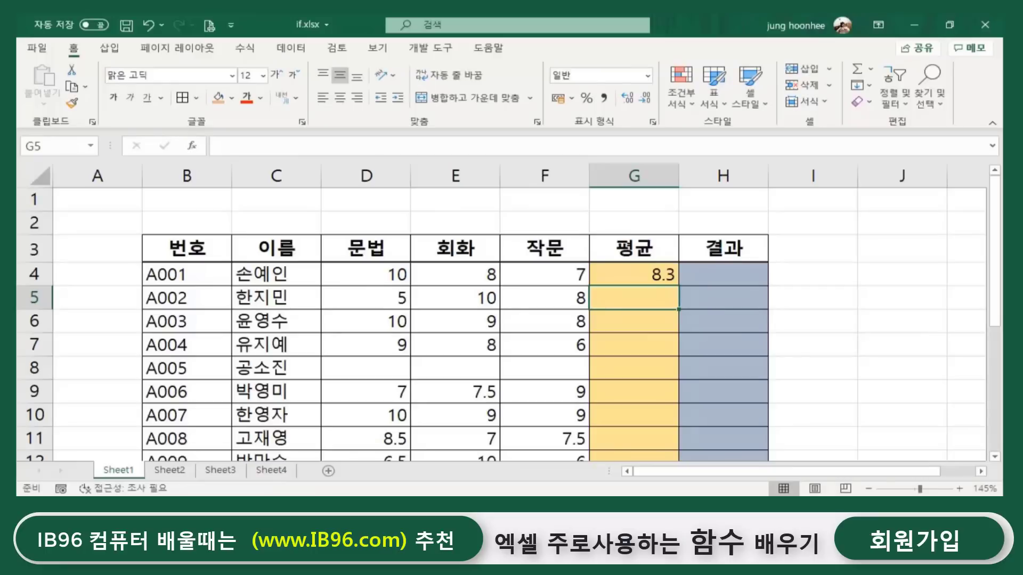
Fill the G4 formula down through G18 and review the formula in G4.
click(622, 273)
double_click(677, 286)
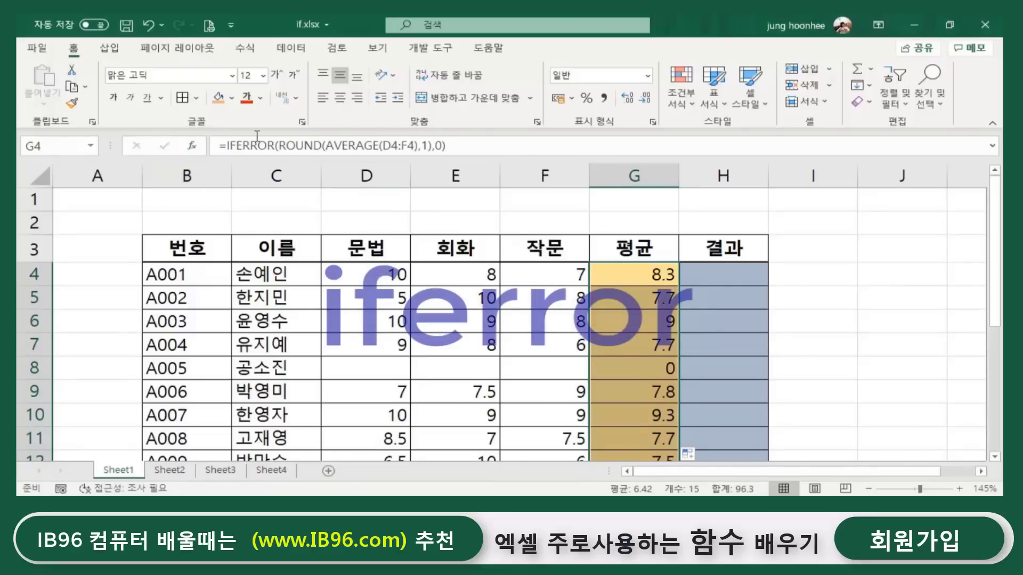
click(846, 318)
click(651, 276)
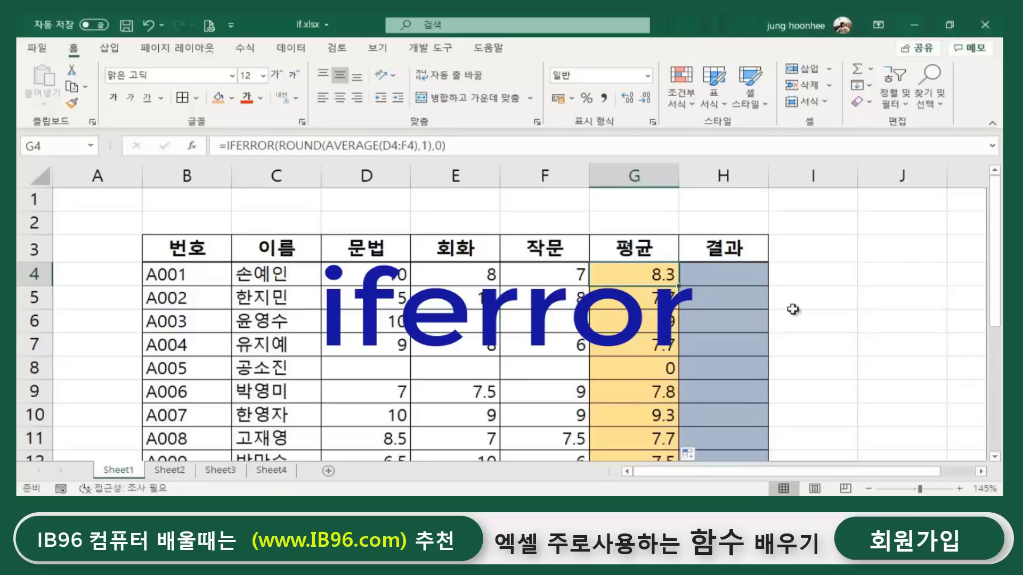
click(866, 323)
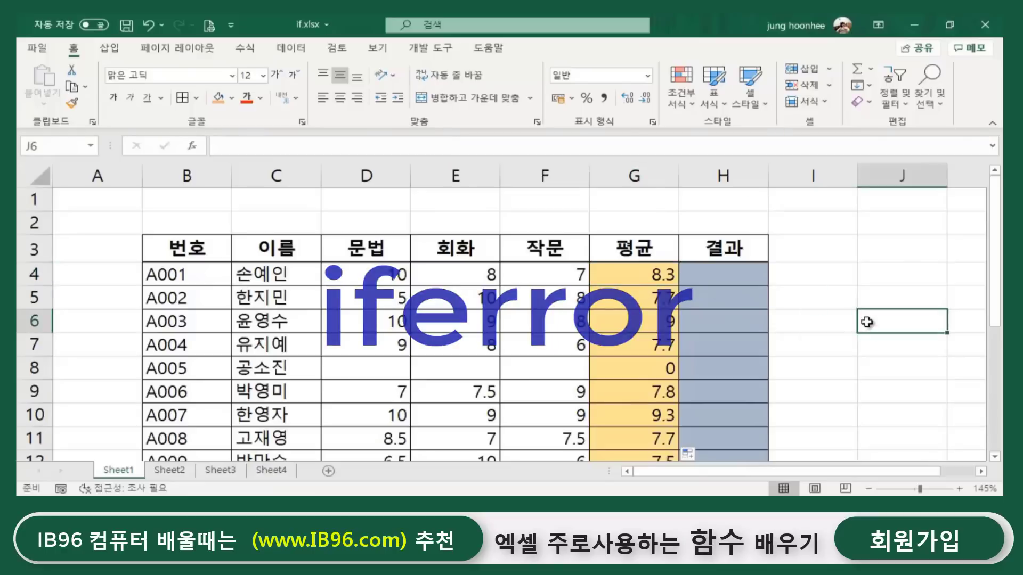
Examine the 결과 column beside the rounded 평균 values from row 4 to row 18.
click(726, 280)
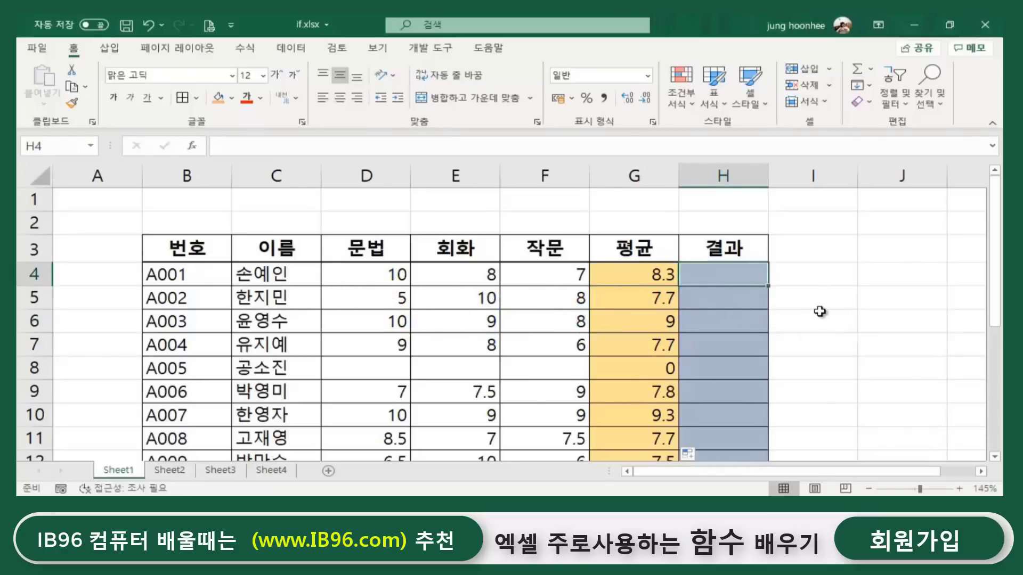
scroll(749, 379, down, 1)
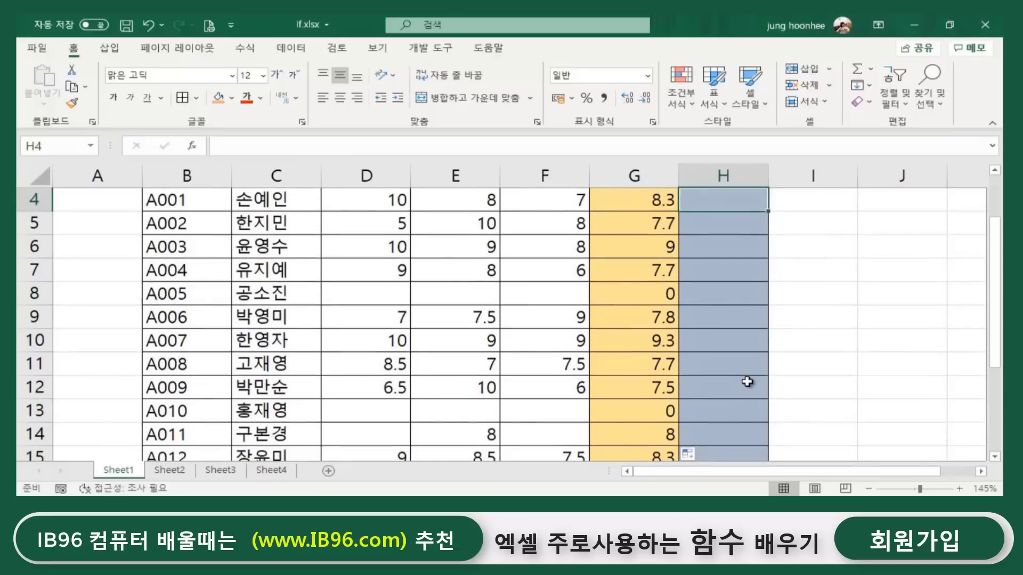
scroll(745, 382, up, 1)
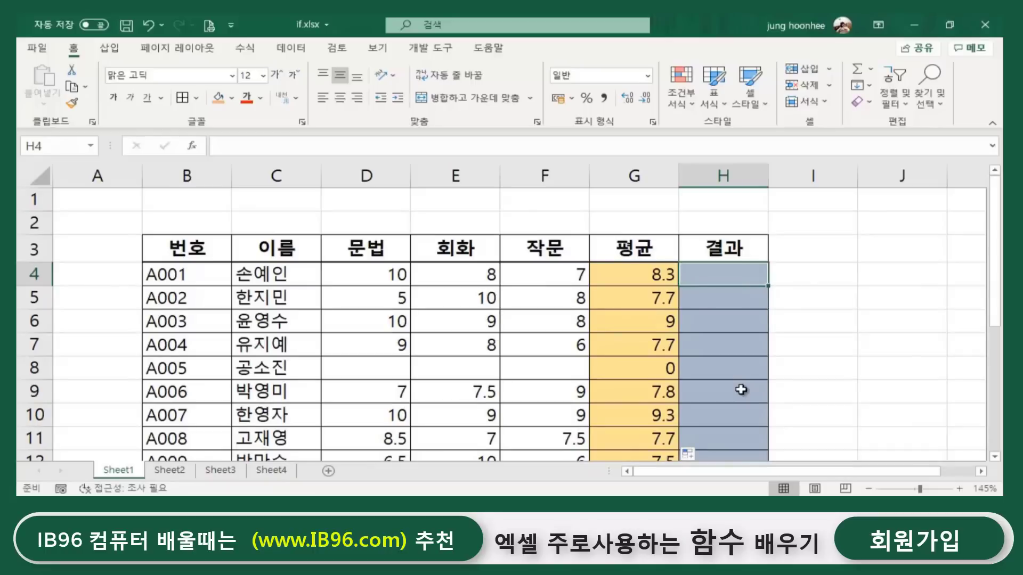
scroll(741, 390, down, 1)
scroll(741, 390, down, 2)
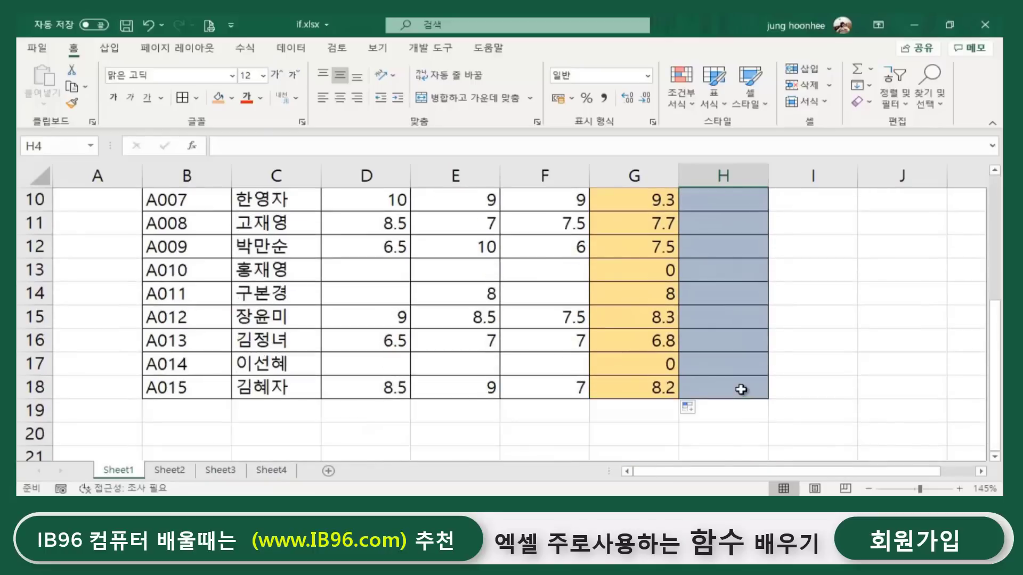
scroll(741, 390, up, 3)
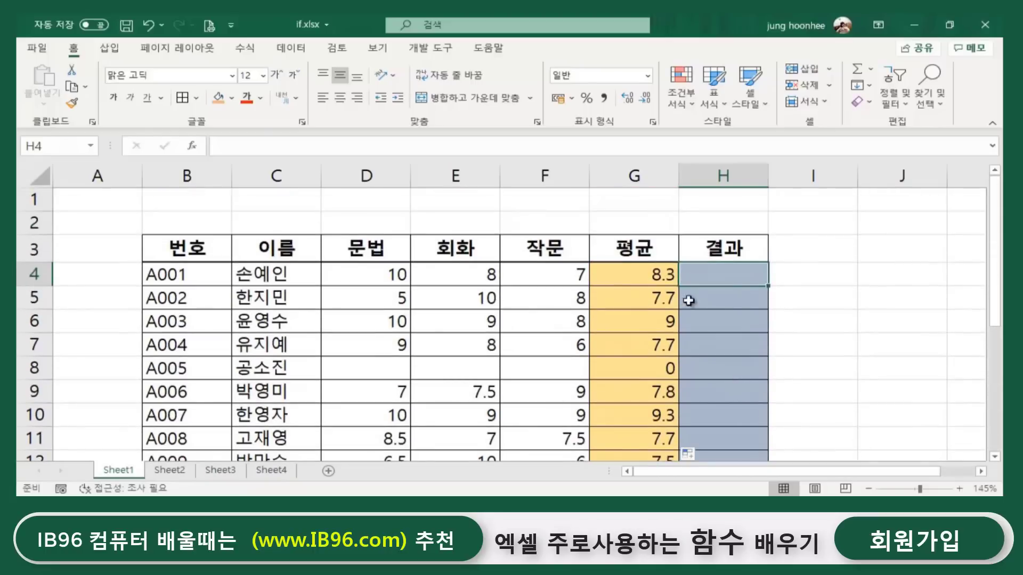
click(778, 277)
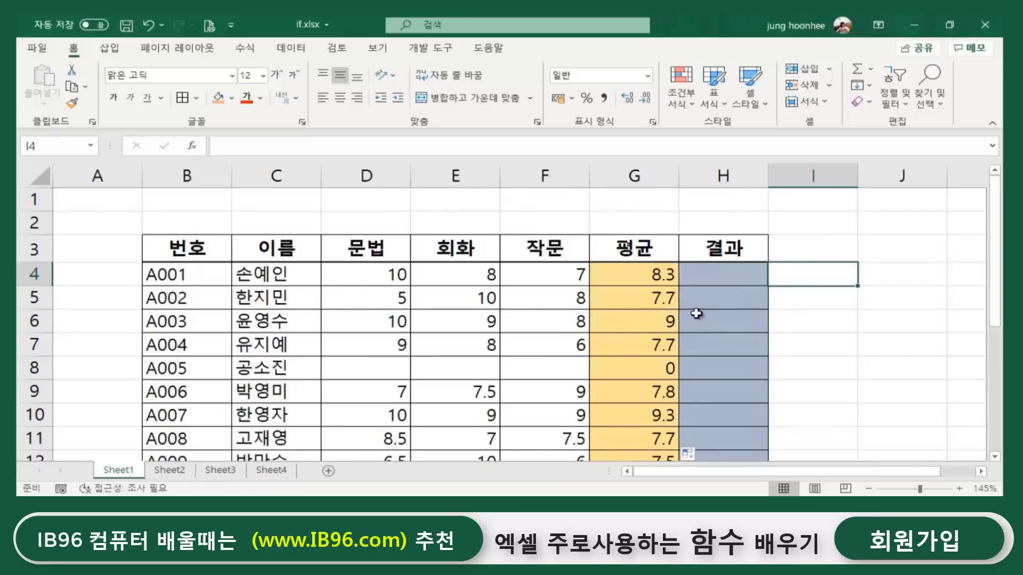
click(838, 324)
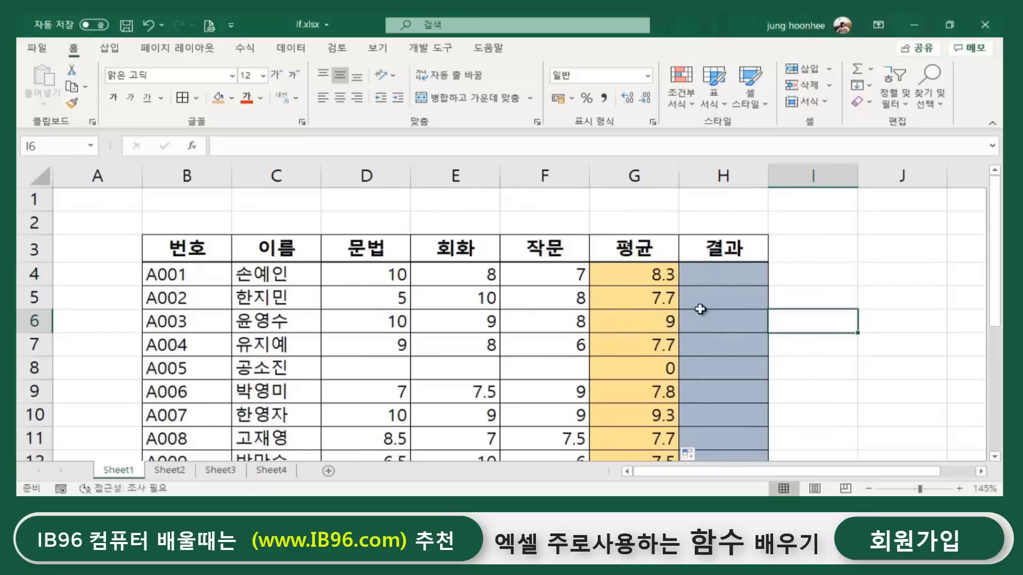
click(831, 277)
click(846, 290)
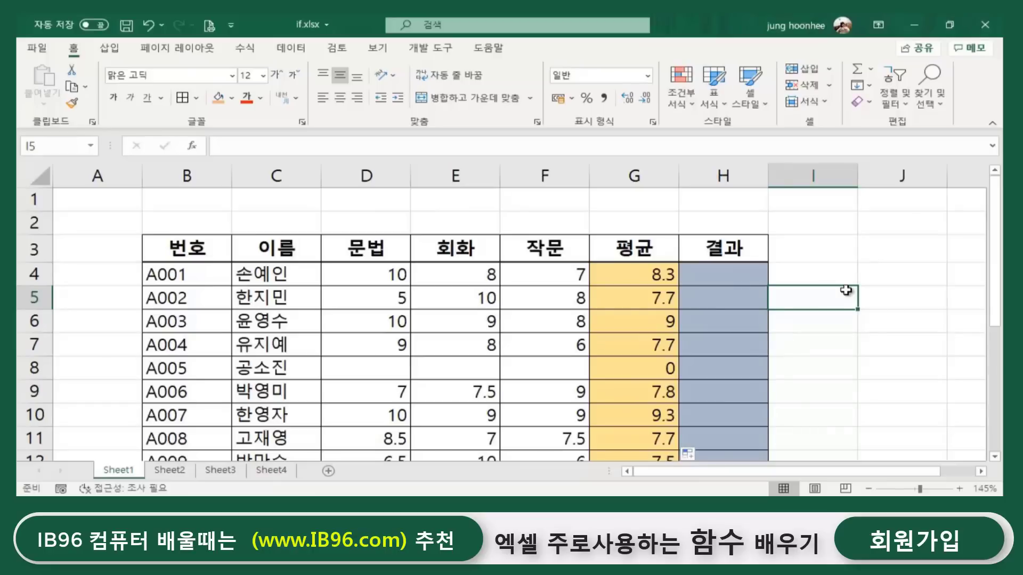
Switch to the Notepad window and replace the IFERROR syntax note with the grade criterion 평균>=9 a등급.
key(alt+Tab)
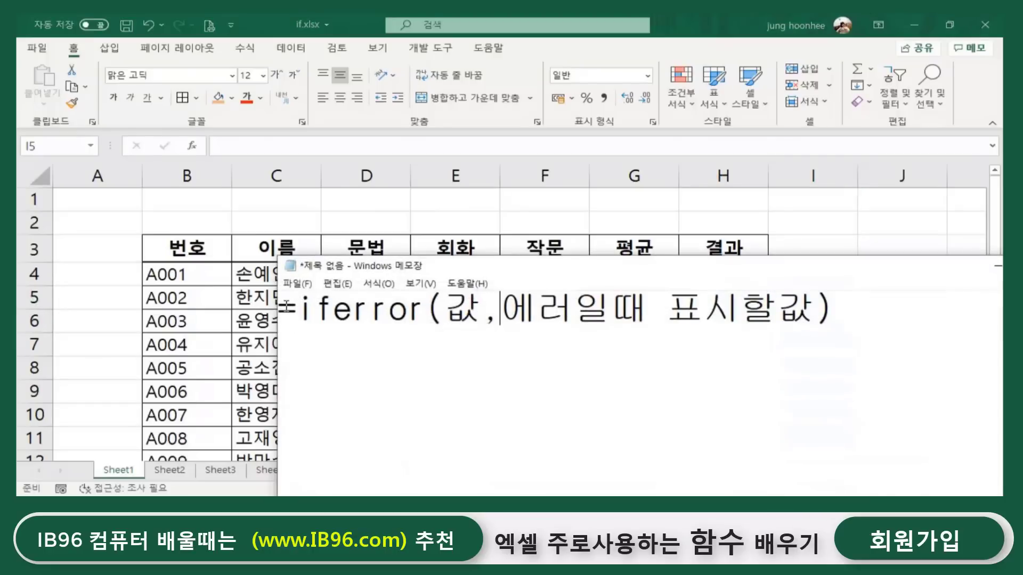
drag(281, 305, 863, 315)
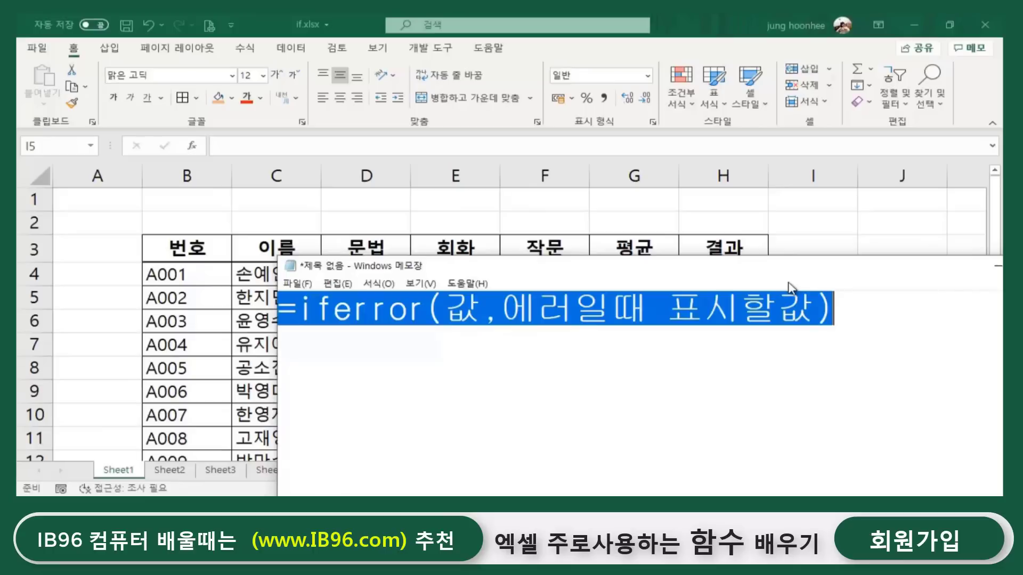
key(BackSpace)
text(ㅍ)
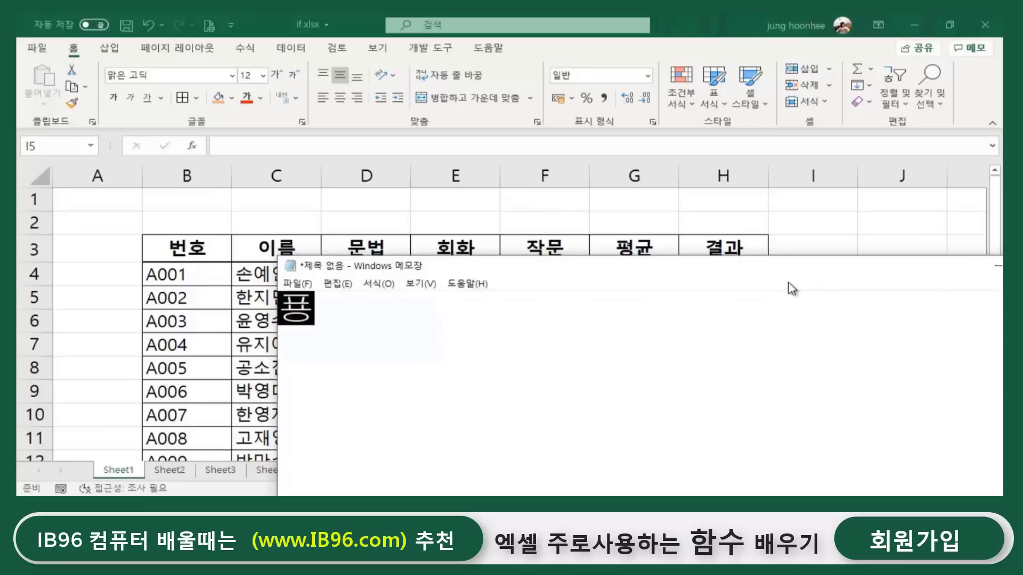
text(ㅕㅇㄱㅠㄴ>=)
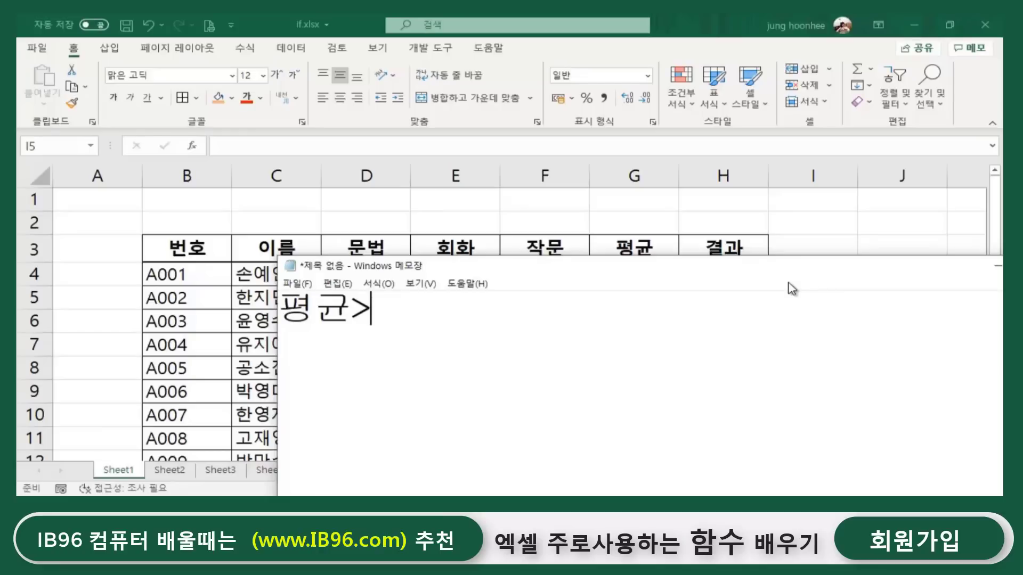
text(9  )
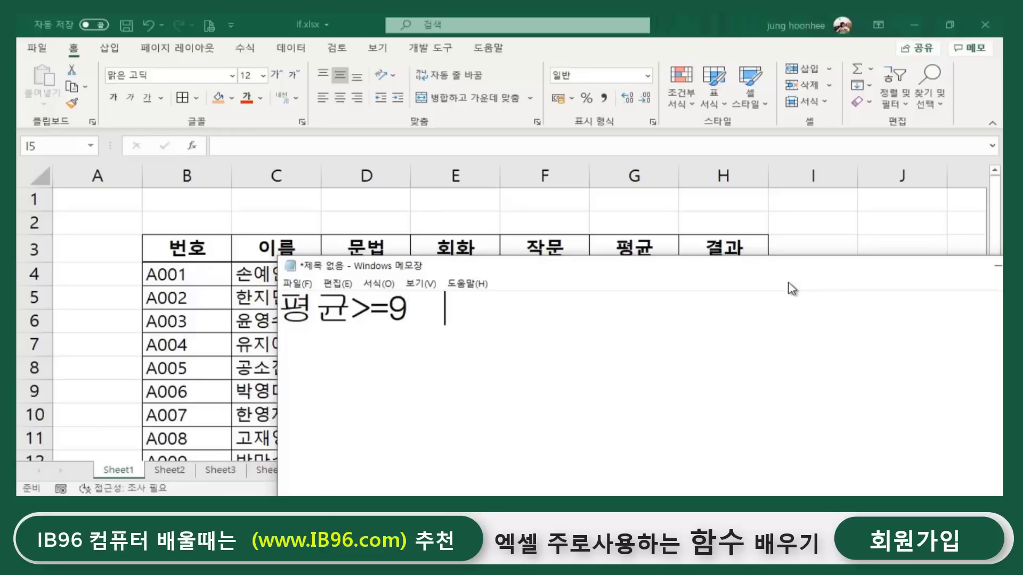
text(a등급)
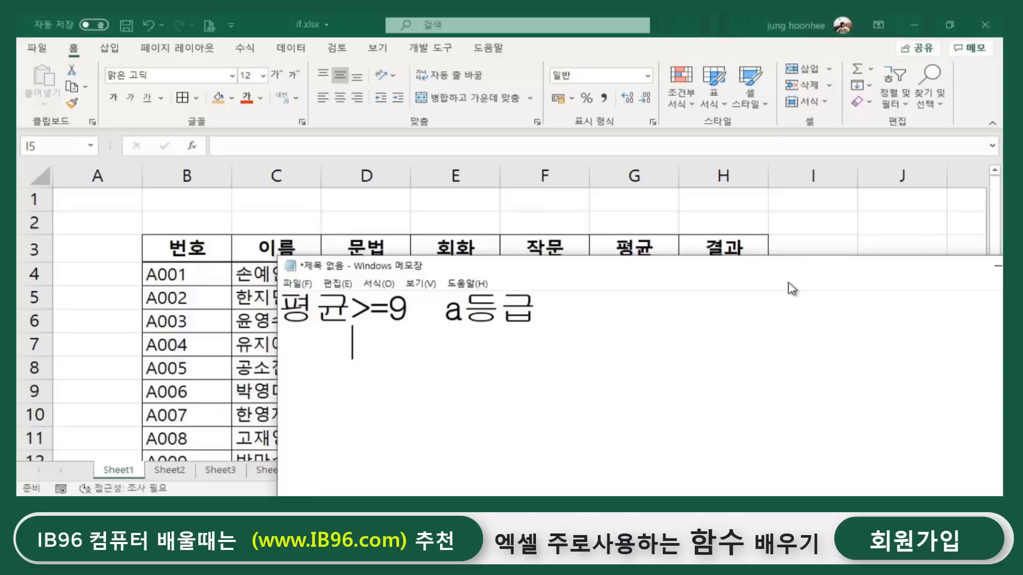
Add a second criterion line below 평균>=9 that reads <9 b등급.
text(<9 )
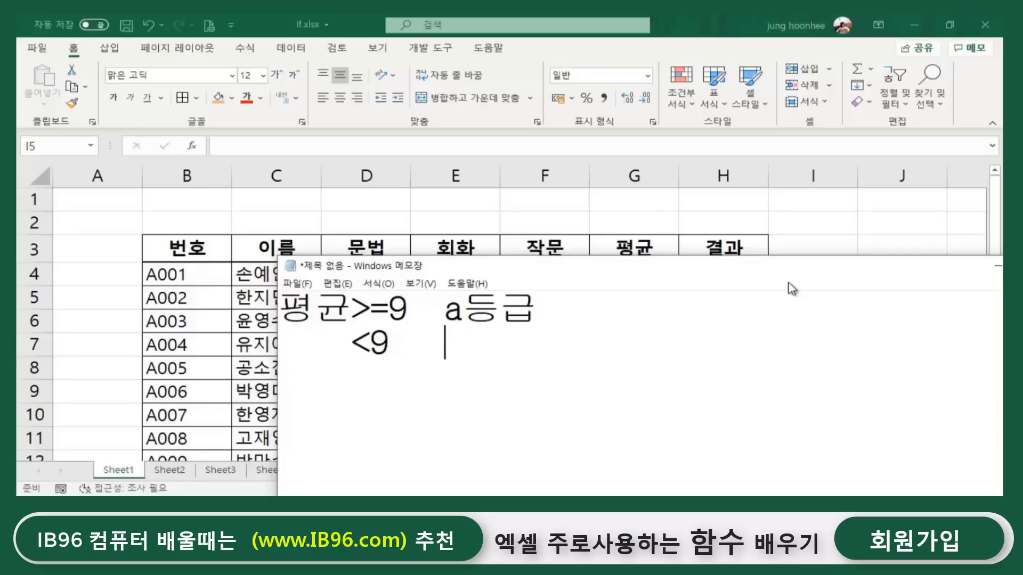
text(  ㅠ)
key(BackSpace)
text(bemdrm)
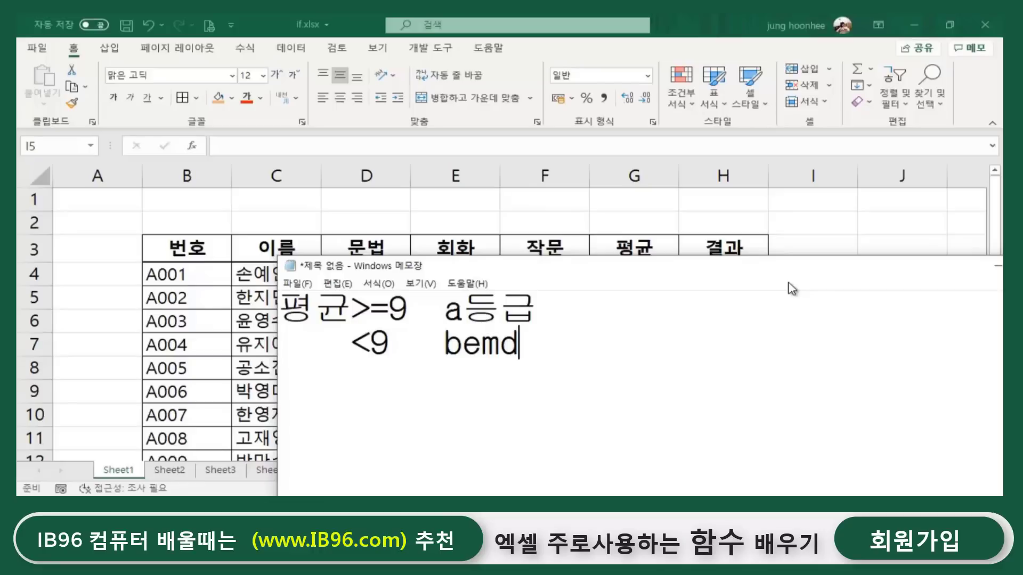
key(BackSpace)
key(BackSpace)
key(BackSpace)
key(BackSpace)
key(BackSpace)
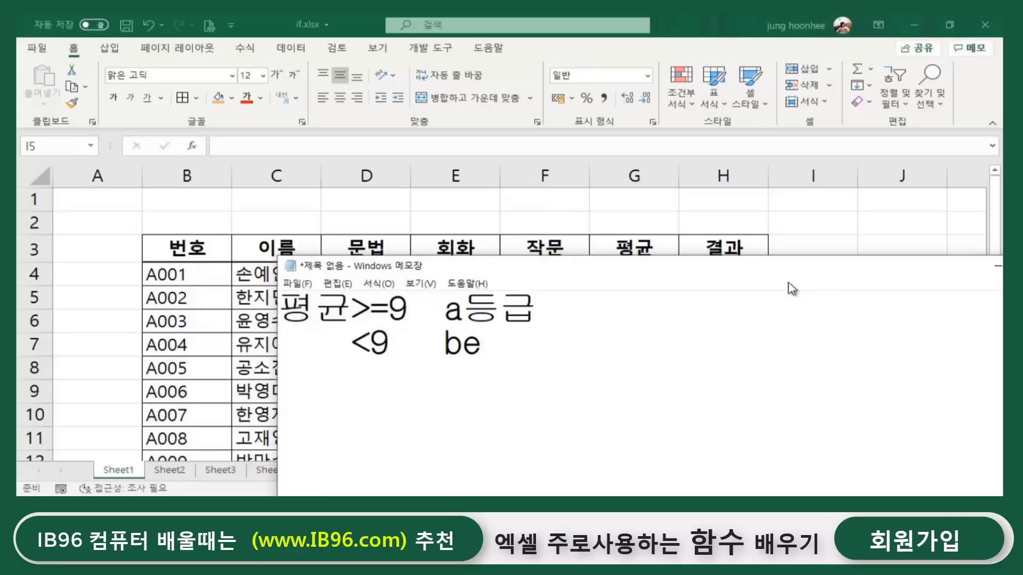
key(Hangul)
text(ㄷㅡㅇㄱㅡㅂ)
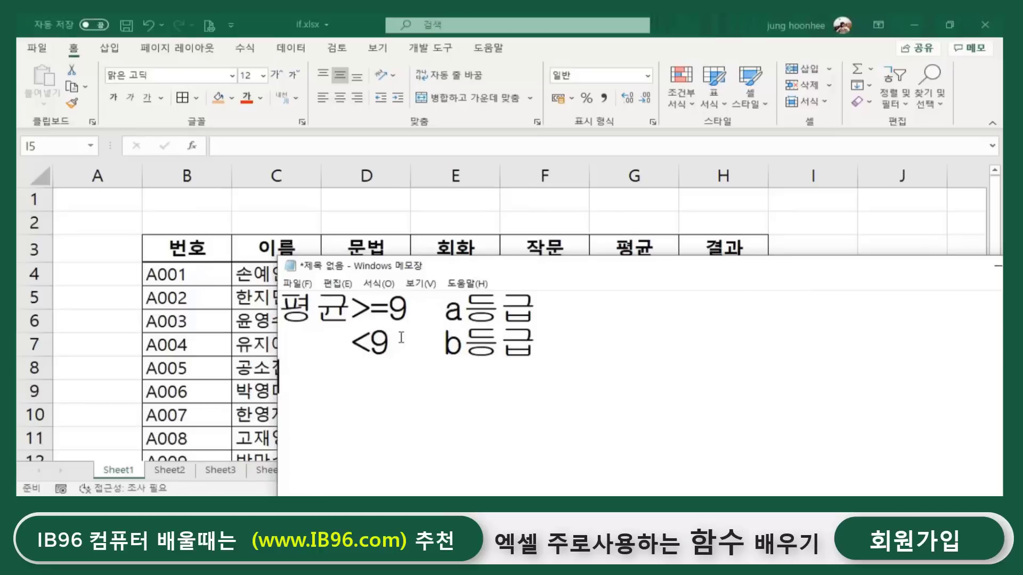
Compare the a등급 and b등급 criteria with the worksheet's 평균 and 결과 columns.
drag(301, 308, 398, 301)
drag(463, 309, 570, 318)
drag(443, 348, 554, 345)
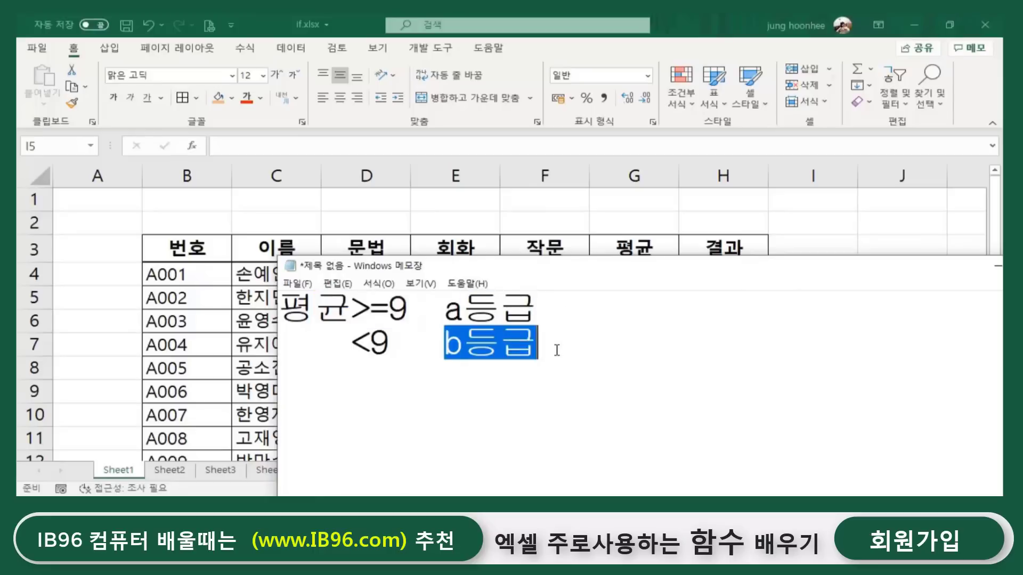
click(553, 345)
drag(690, 269, 703, 363)
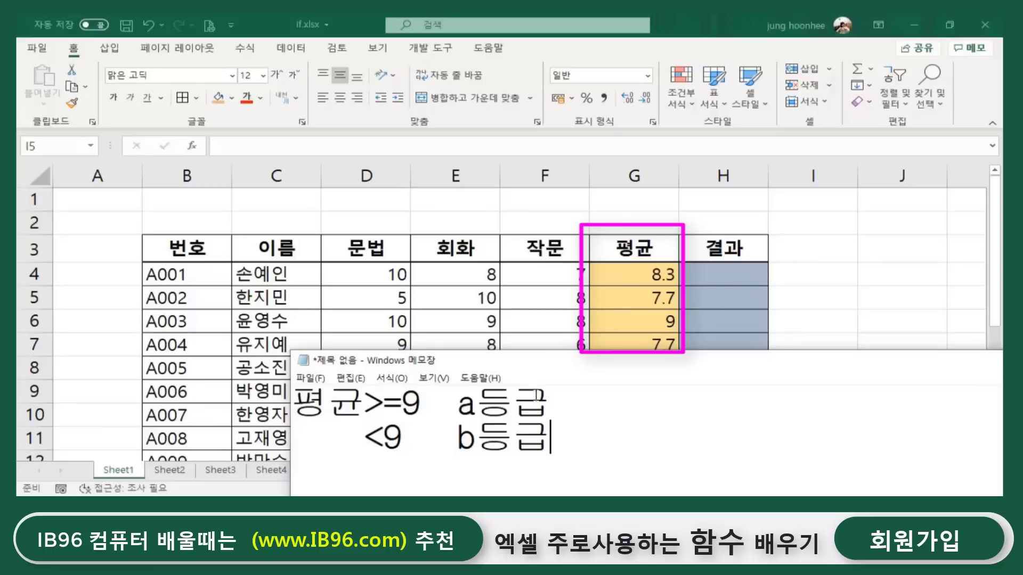
drag(458, 438, 568, 436)
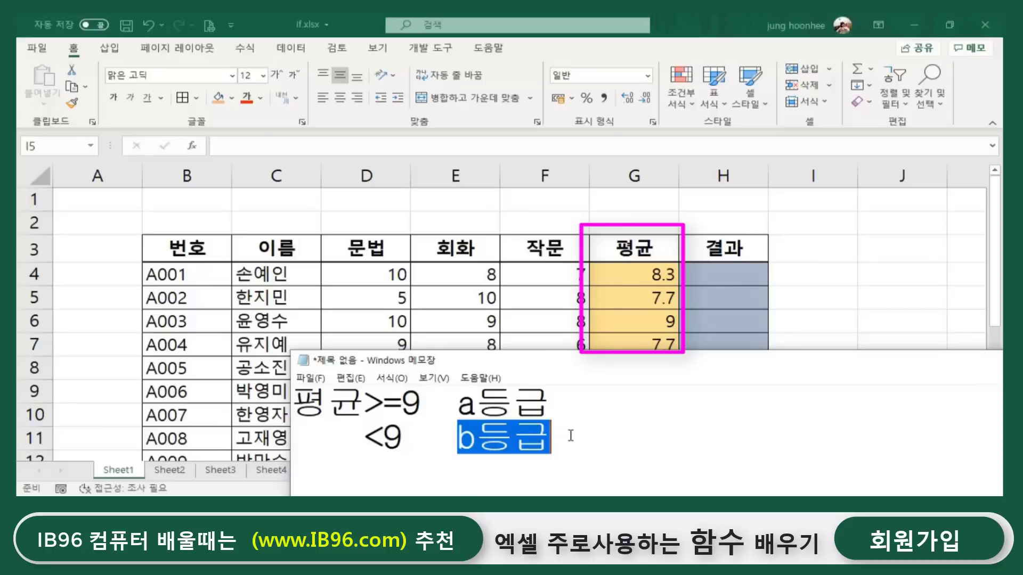
click(571, 435)
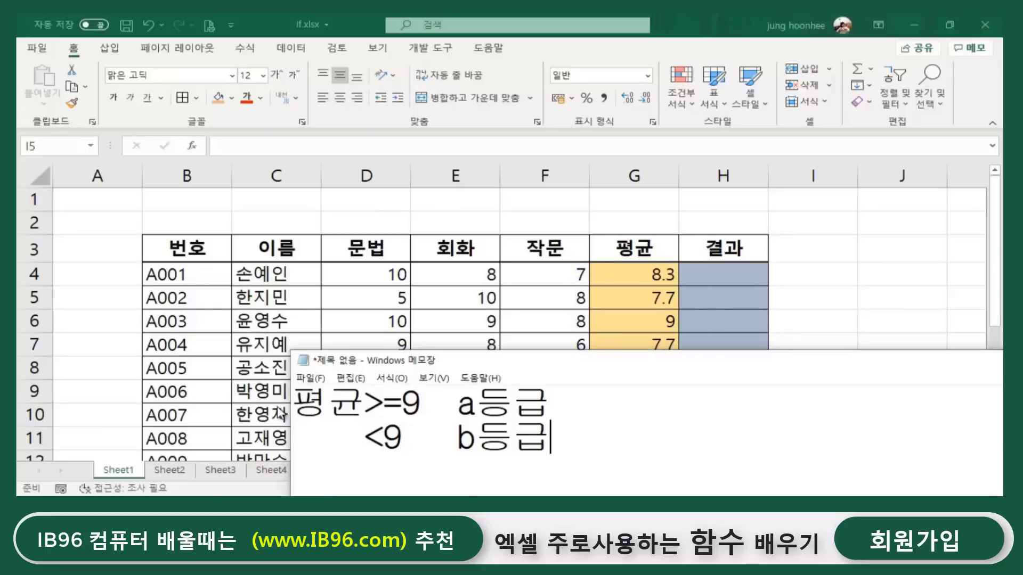
drag(609, 361, 559, 229)
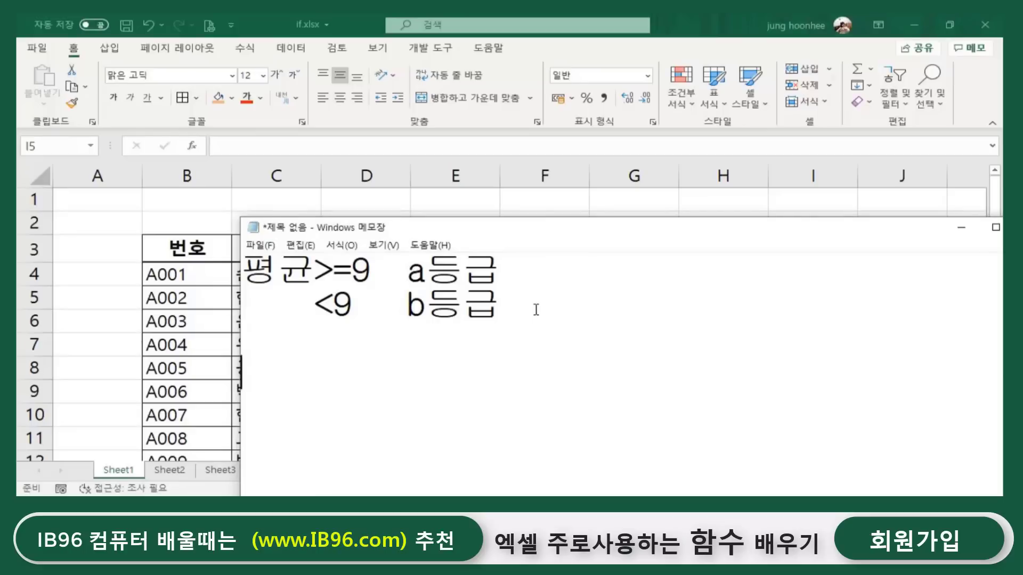
Write the function names =if and =ifs on separate lines below the grade criteria.
text(=if)
key(Return)
text(=ifs)
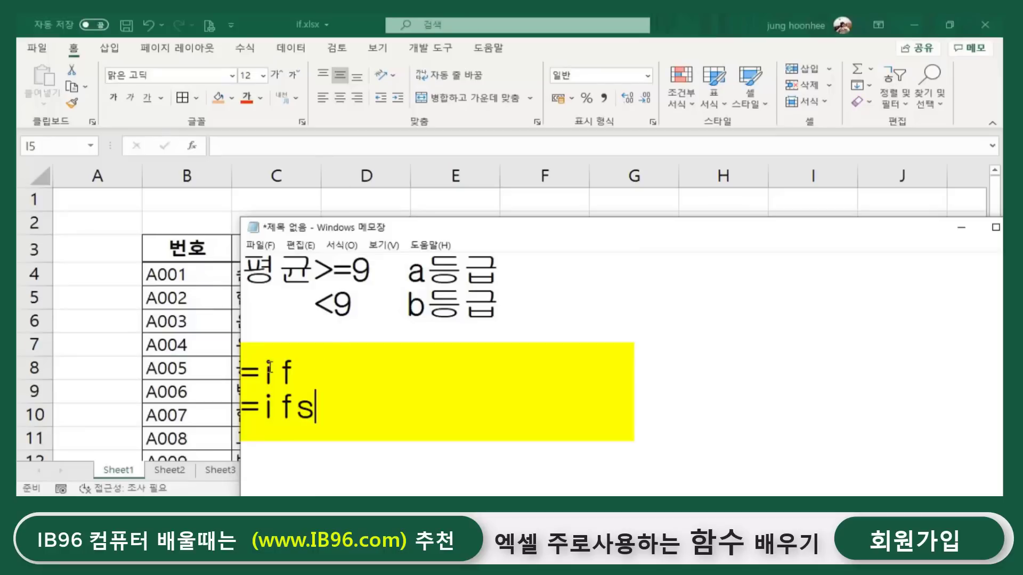
drag(266, 368, 298, 368)
drag(297, 409, 348, 416)
click(348, 415)
drag(260, 409, 346, 404)
click(368, 436)
Extend the =if line with its arguments so that it reads =if(조건,만족,false).
text((w)
key(BackSpace)
text(조건)
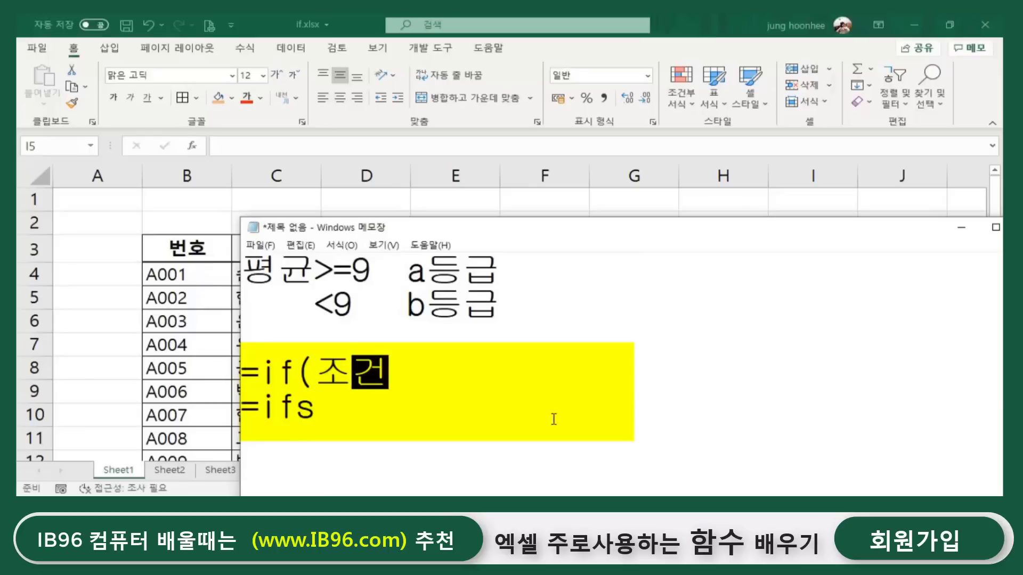
text(,)
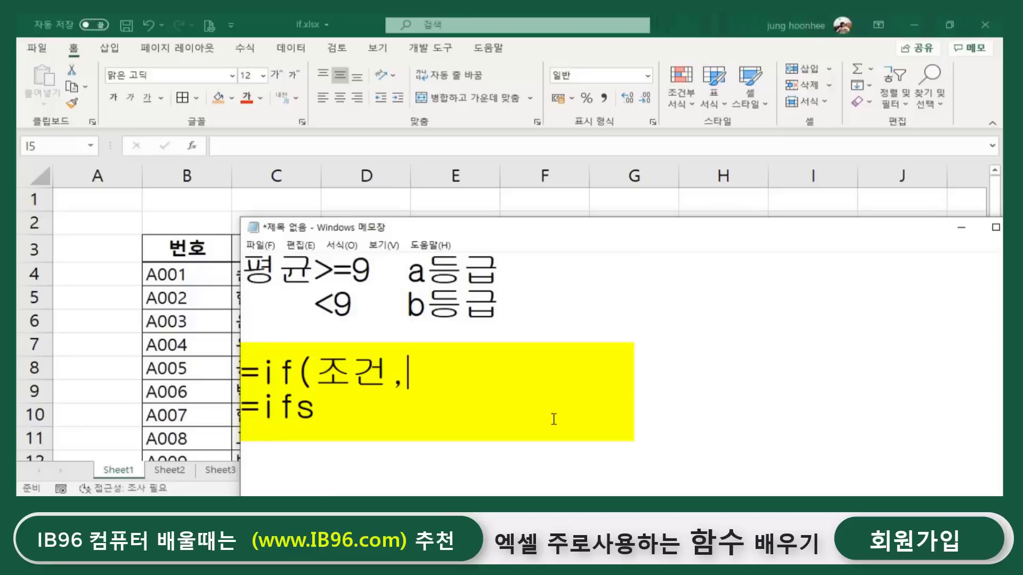
drag(319, 361, 389, 373)
click(435, 369)
text(만족)
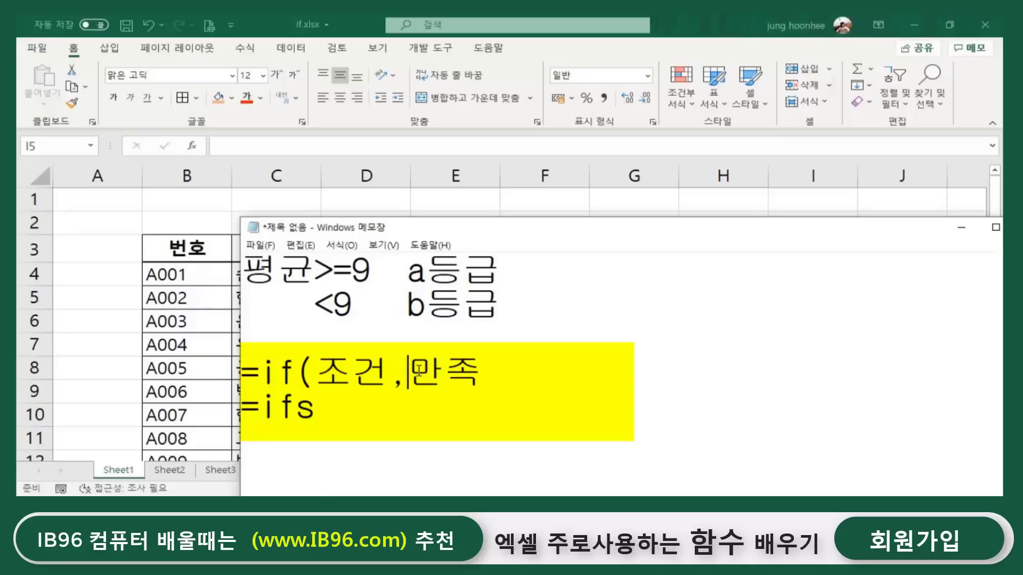
drag(407, 371, 484, 370)
click(487, 370)
text(,)
text(false))
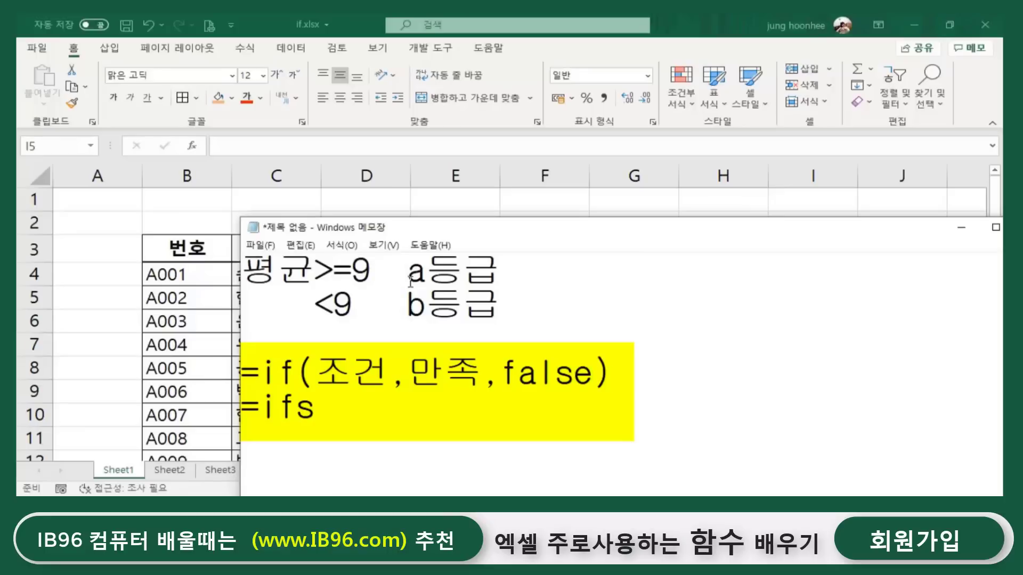
Match the 조건, 만족 and false arguments of the IF syntax to the grade criteria above.
drag(500, 373, 574, 373)
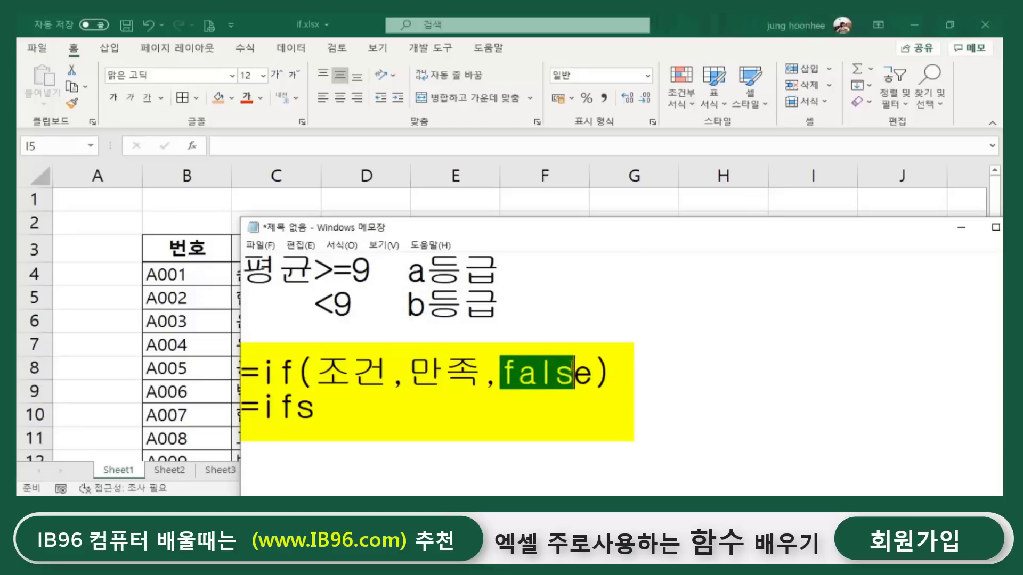
click(544, 409)
click(307, 271)
drag(304, 273, 271, 272)
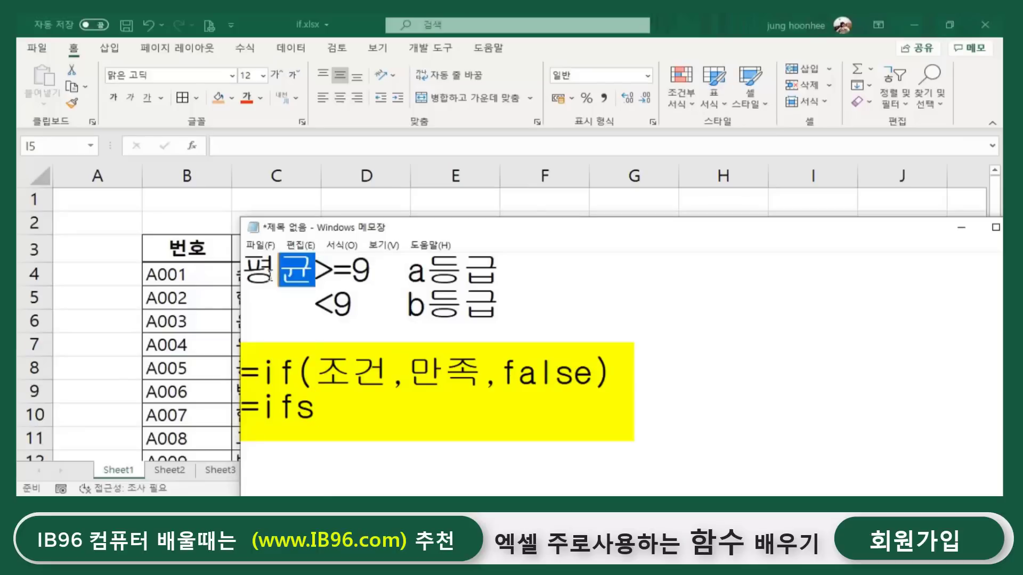
click(370, 275)
drag(389, 373, 328, 368)
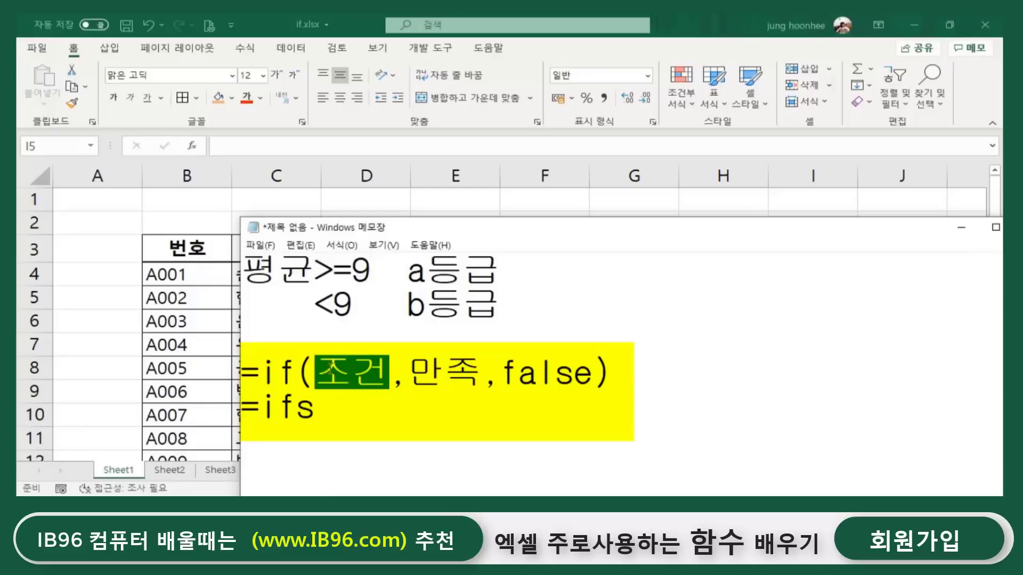
click(353, 270)
drag(415, 367, 597, 371)
click(512, 378)
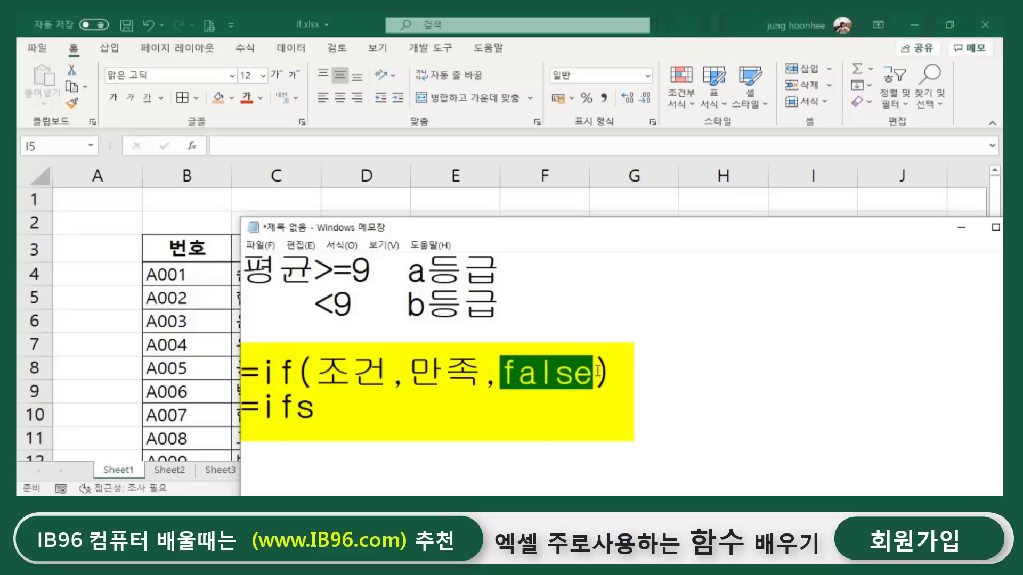
Switch to the if.xlsx workbook and enter =if(G4>=9,"a등급","b등급") in H4, then check it against the average in G4.
click(962, 229)
click(727, 279)
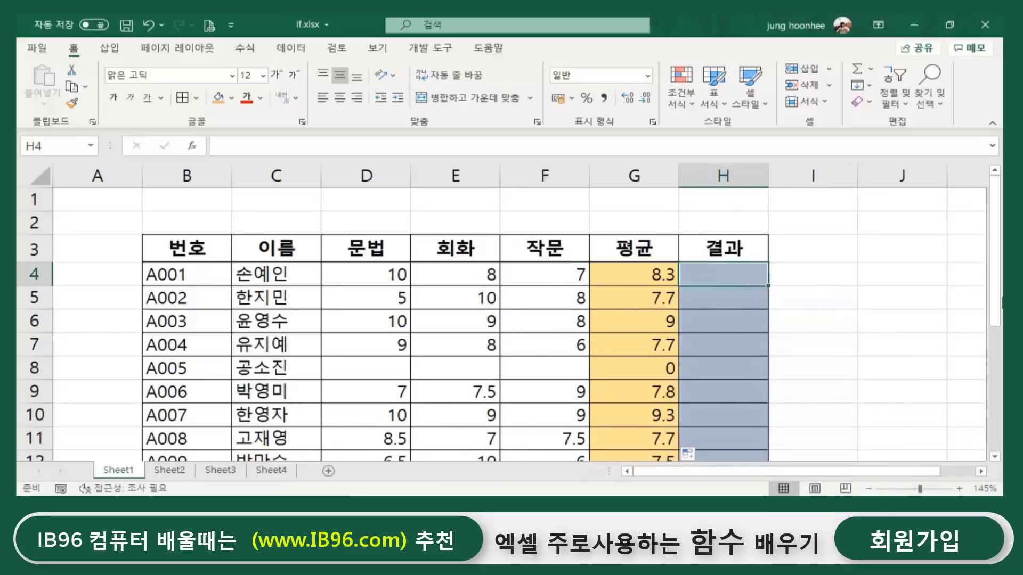
scroll(912, 386, up, 2)
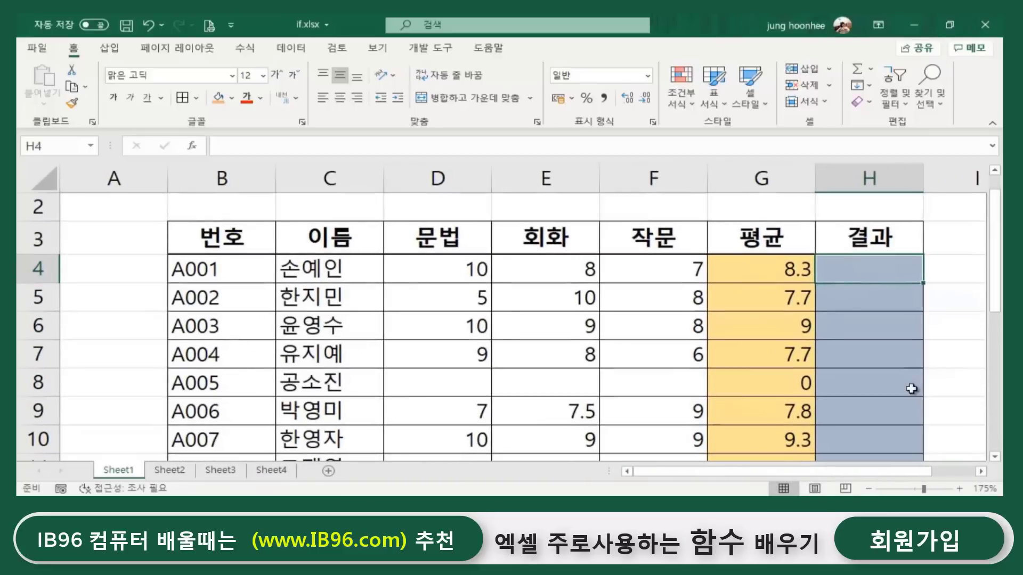
drag(861, 472, 917, 471)
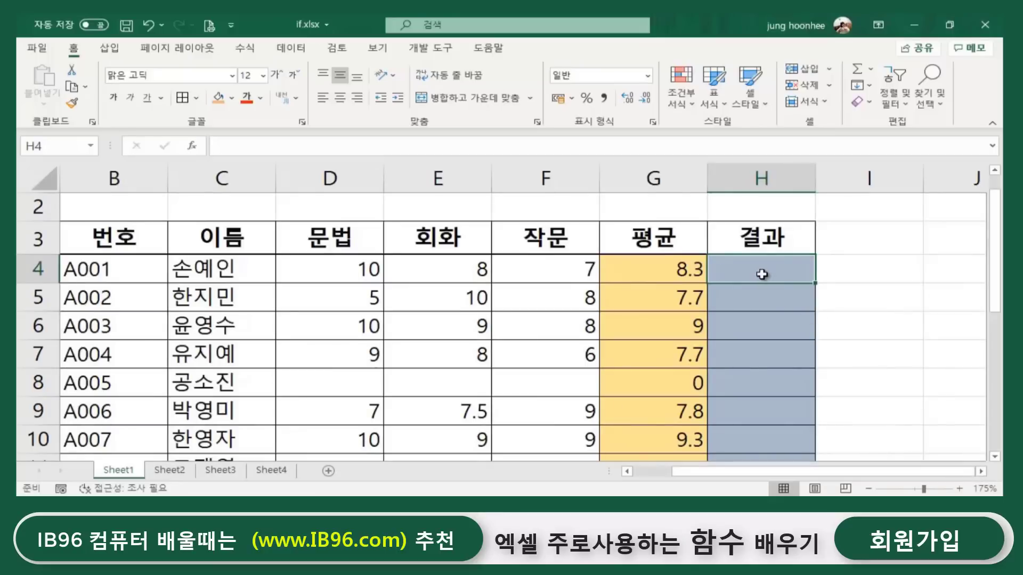
text(=)
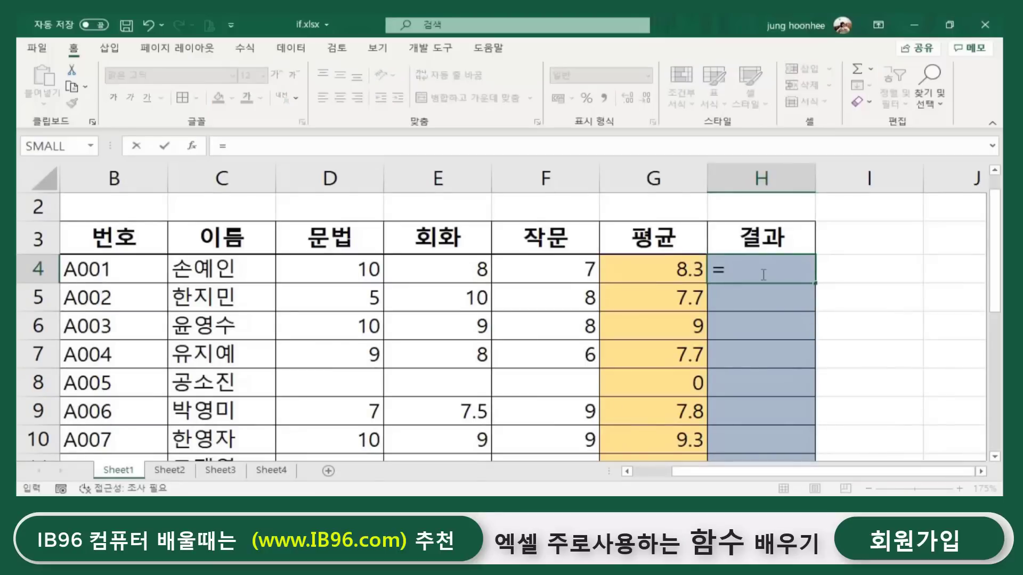
text(if)
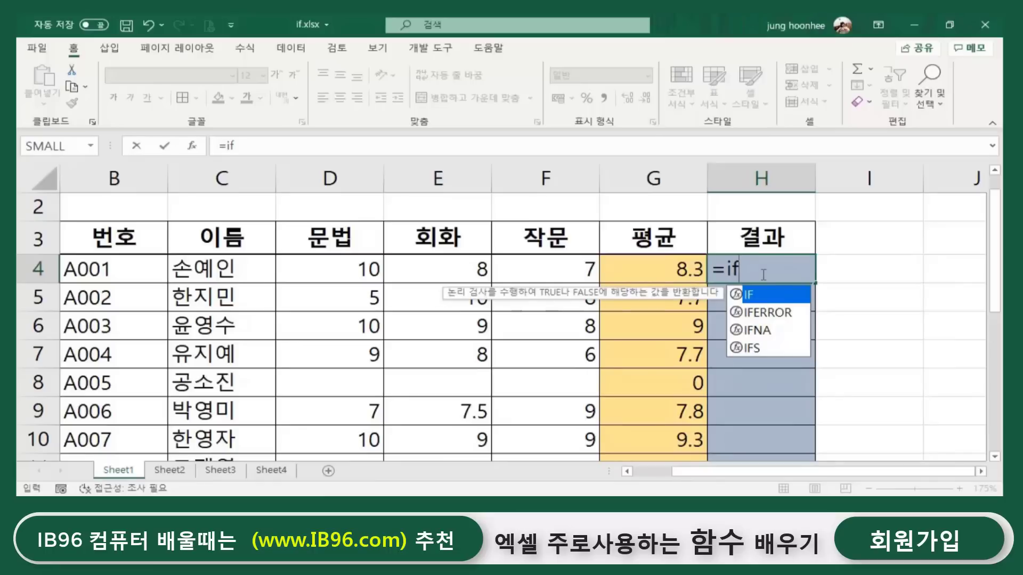
text(()
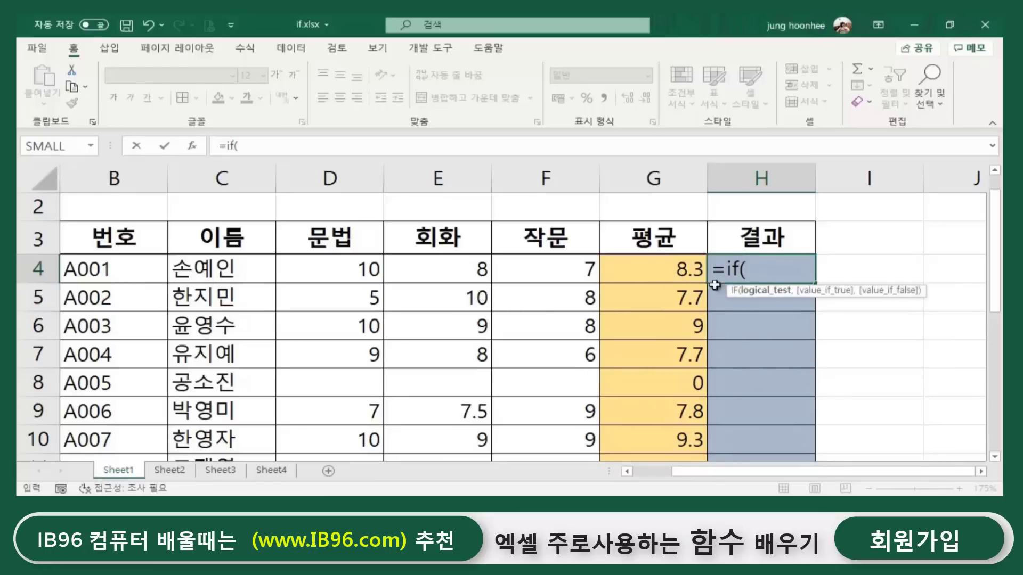
click(680, 270)
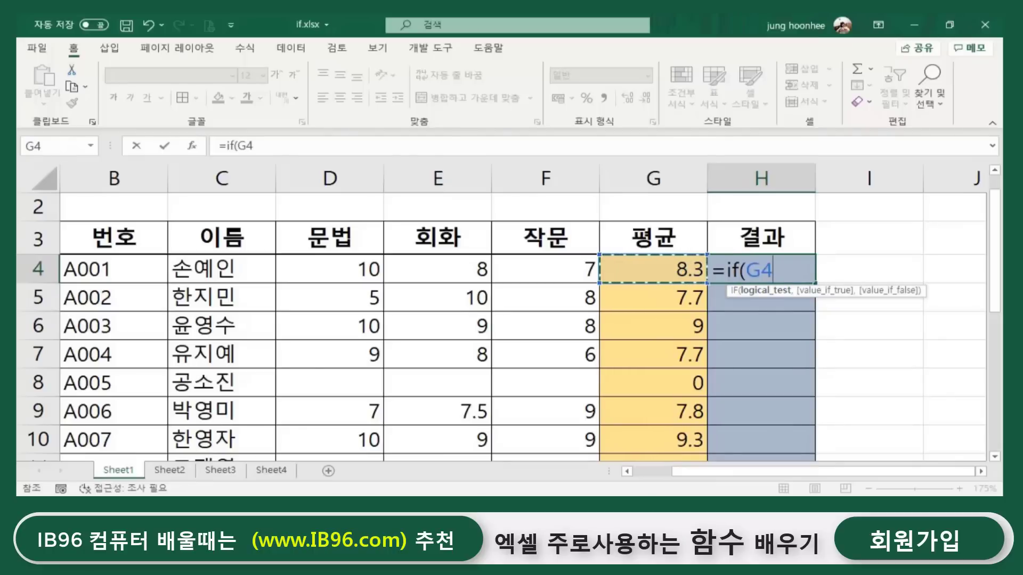
text(>=)
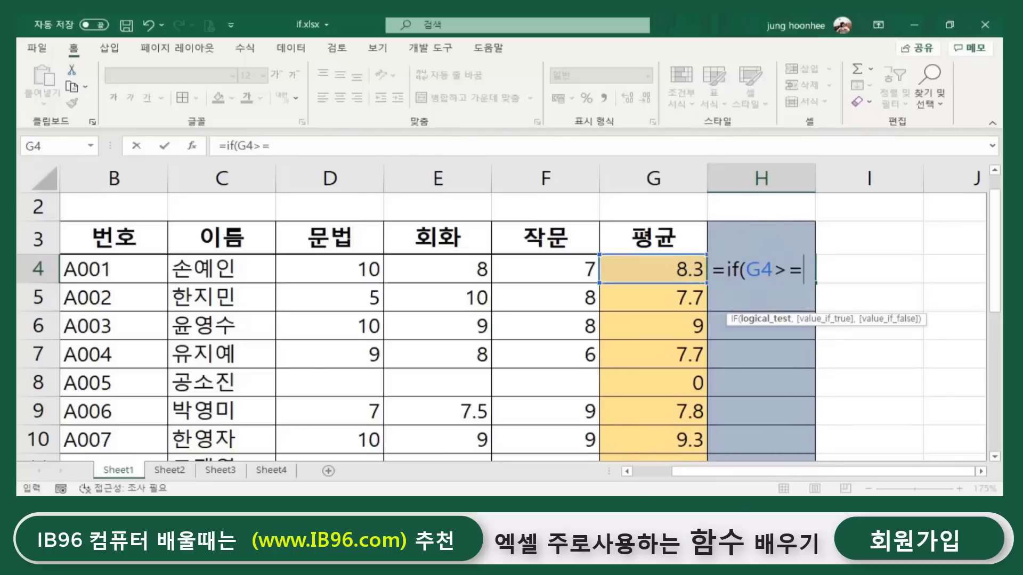
text(9)
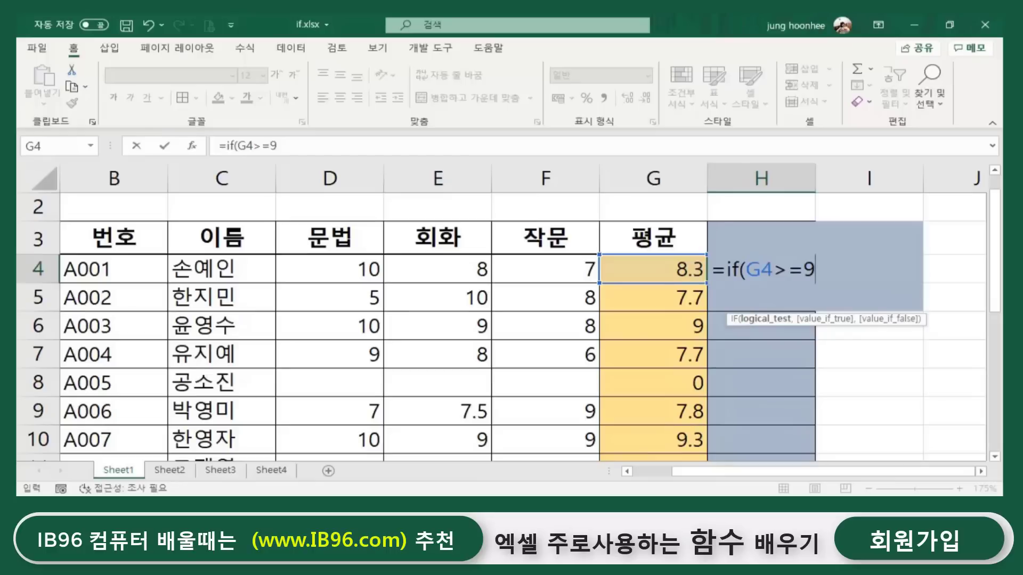
text(,)
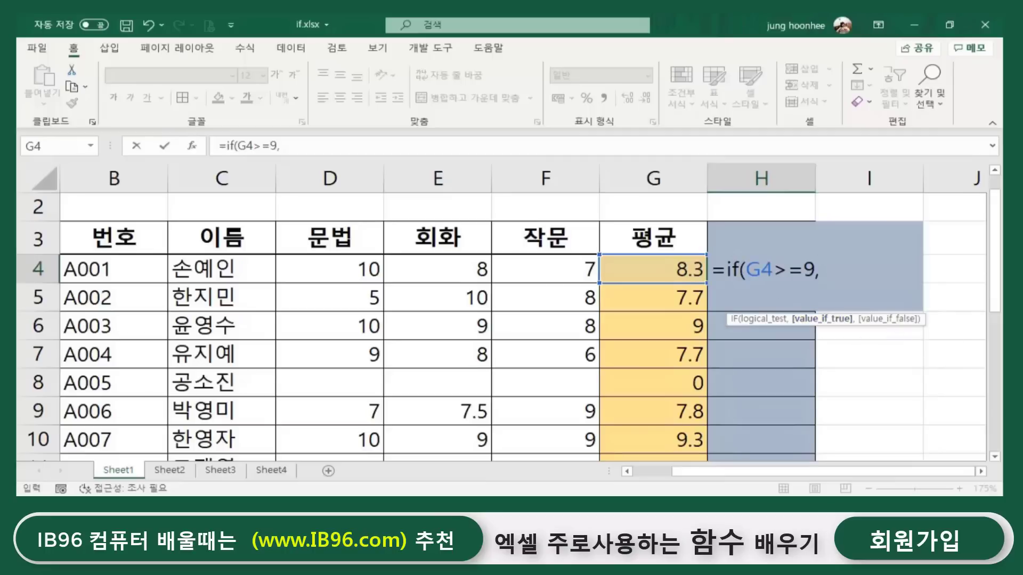
text("a등급")
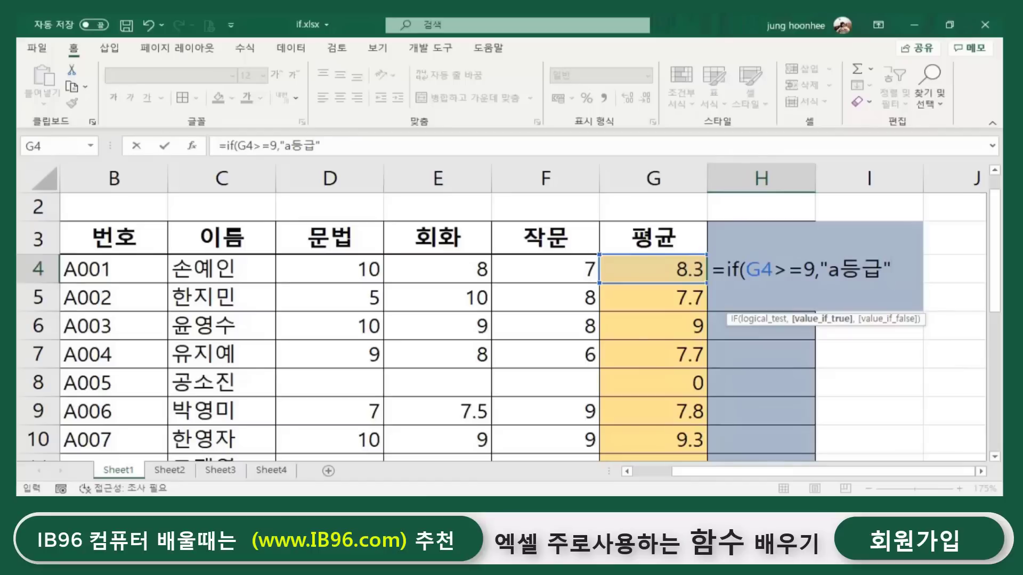
text(,)
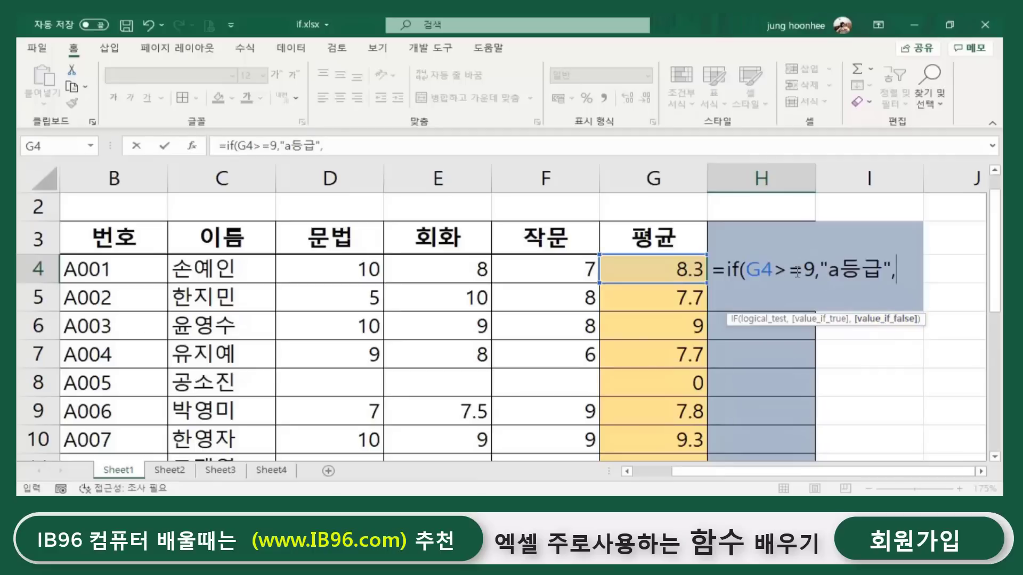
text("ㅠ)
key(BackSpace)
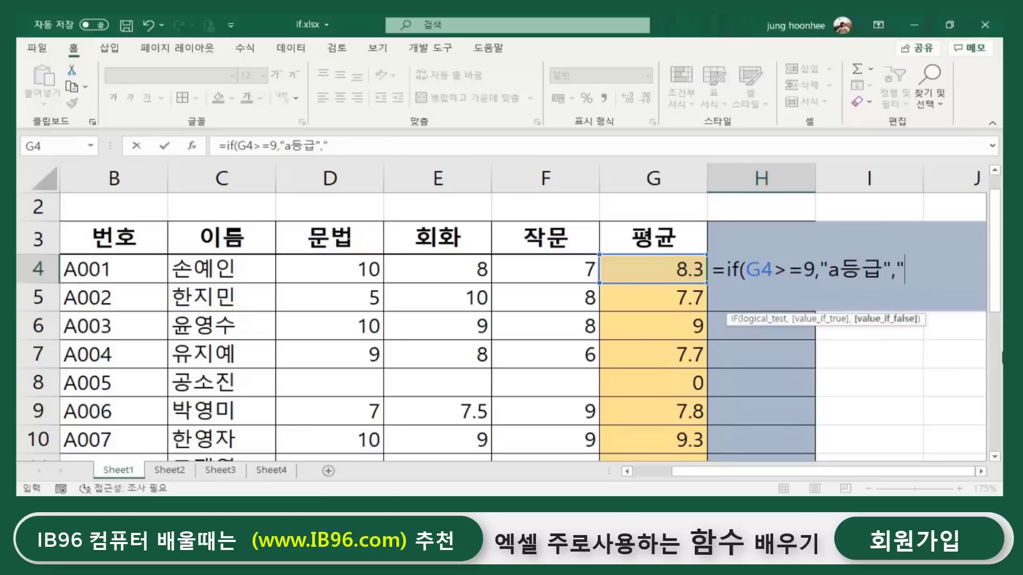
text(b등급)
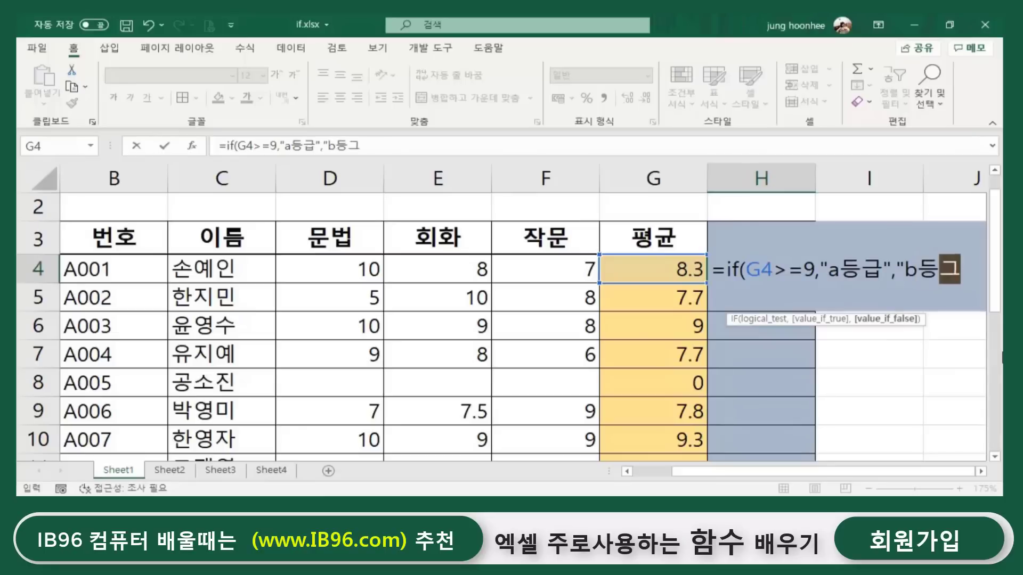
text("))
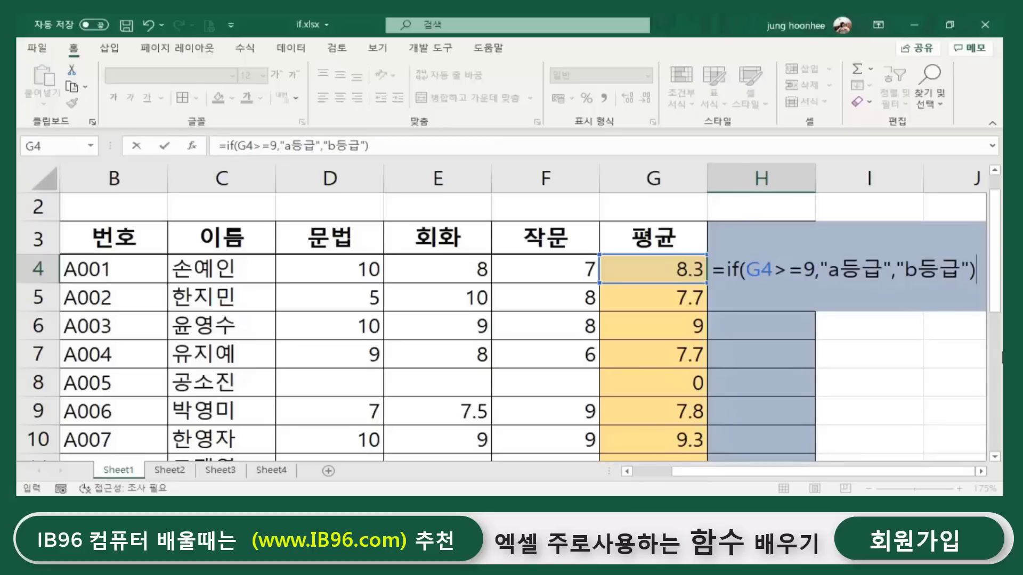
key(Return)
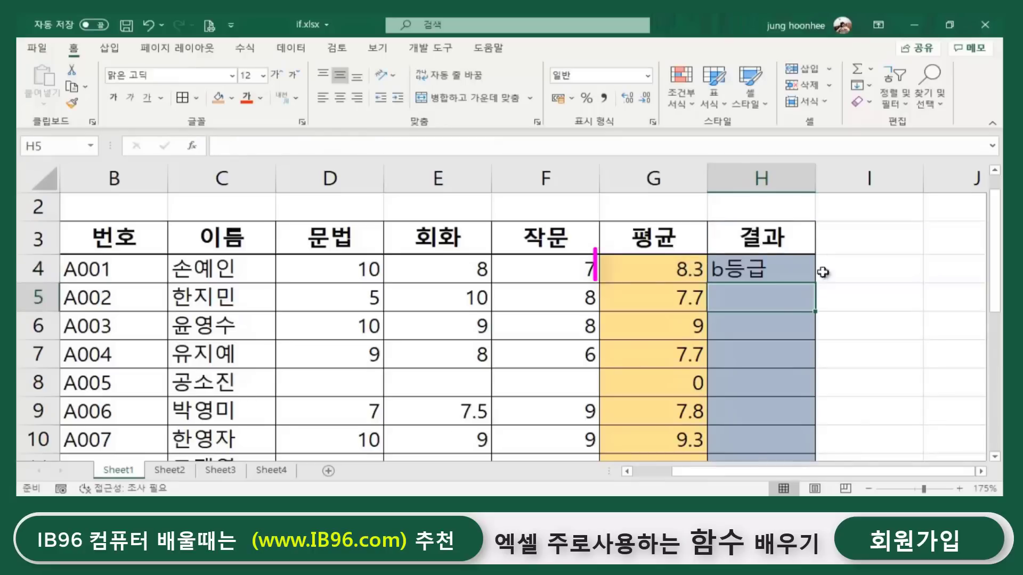
click(672, 268)
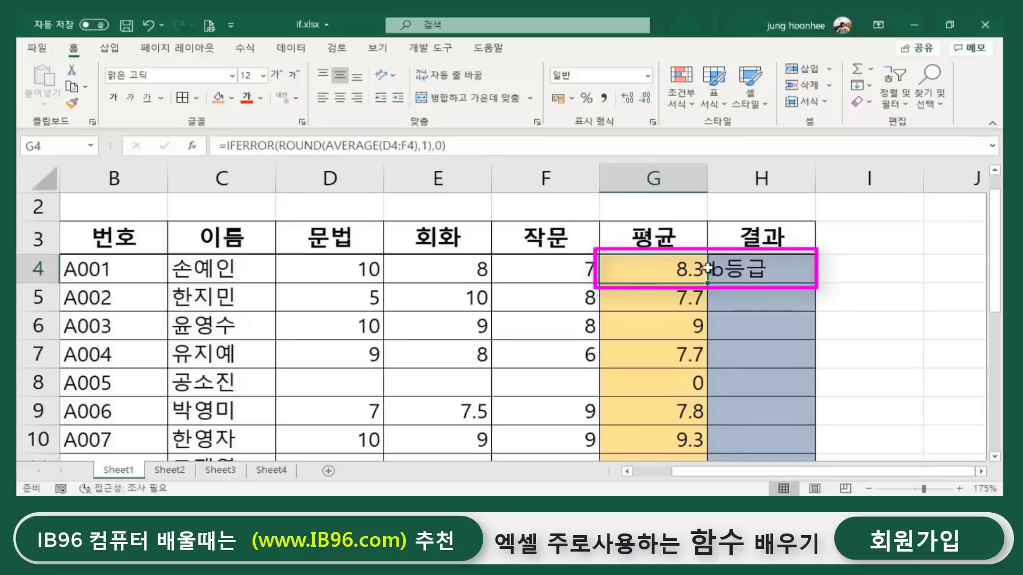
Fill the IF formula in H4 down the 결과 column to the last student row.
click(753, 269)
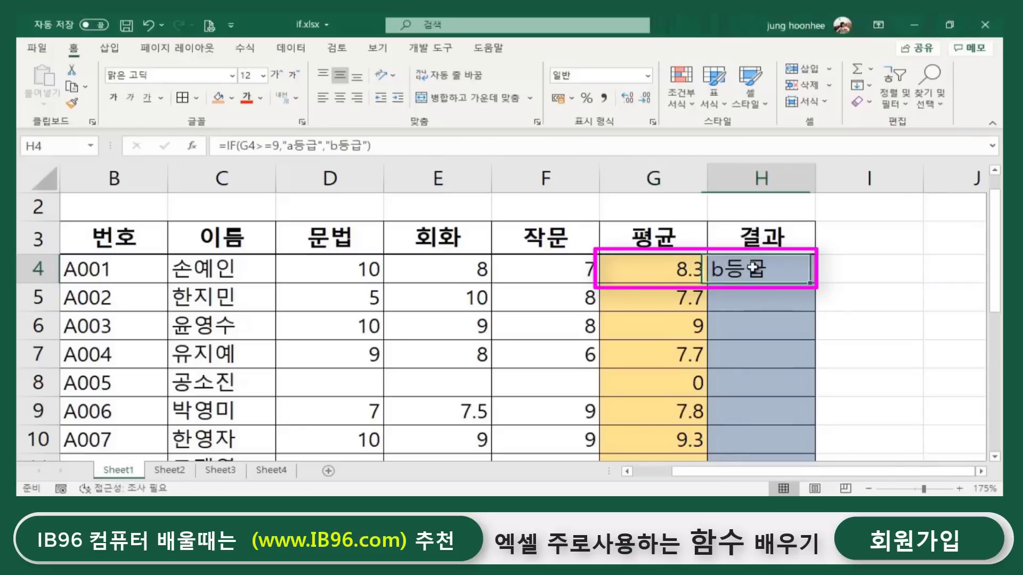
double_click(816, 284)
click(878, 330)
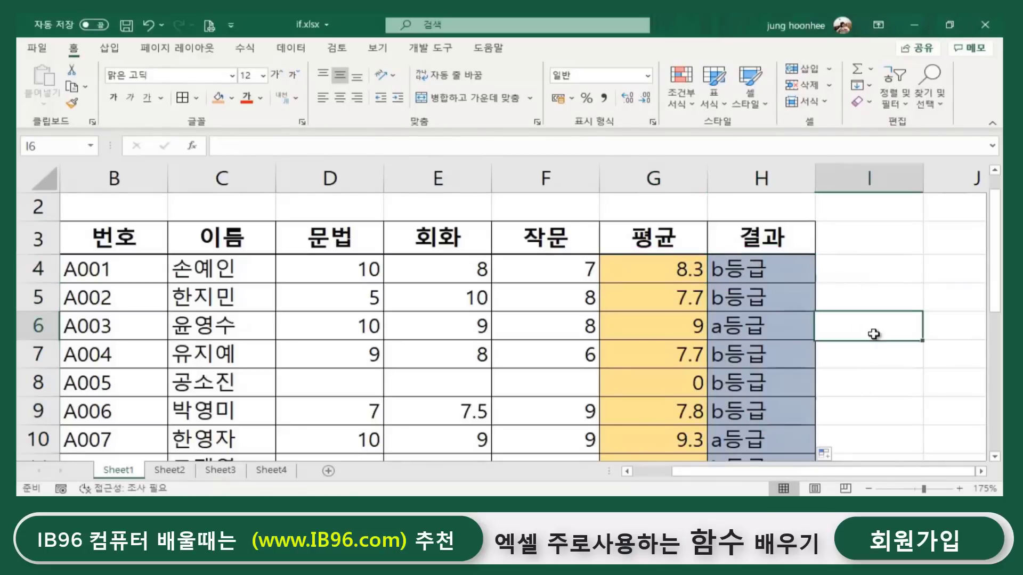
Check the a등급 and b등급 grades against the averages in column G throughout the table.
click(670, 333)
click(775, 331)
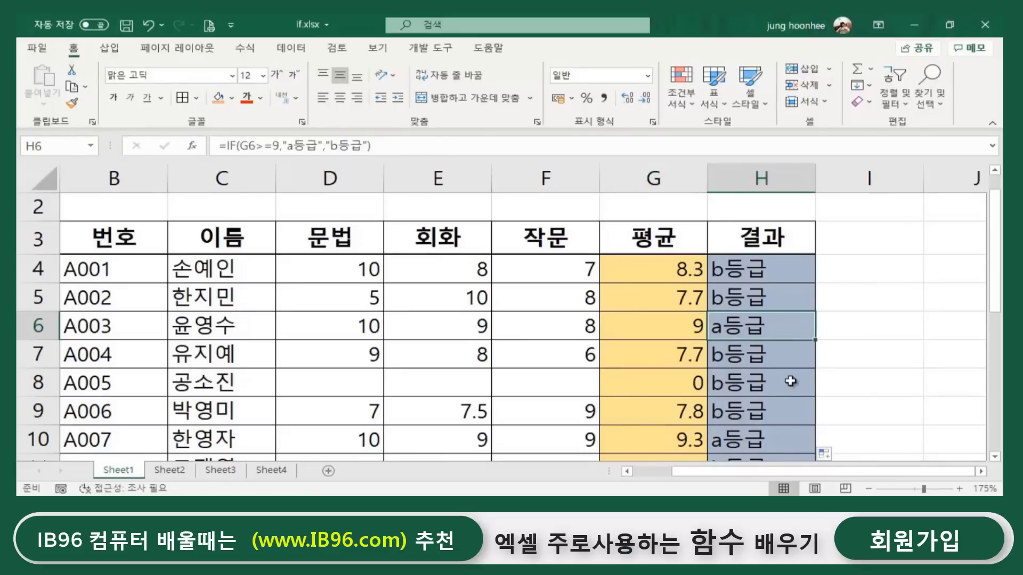
scroll(784, 386, down, 2)
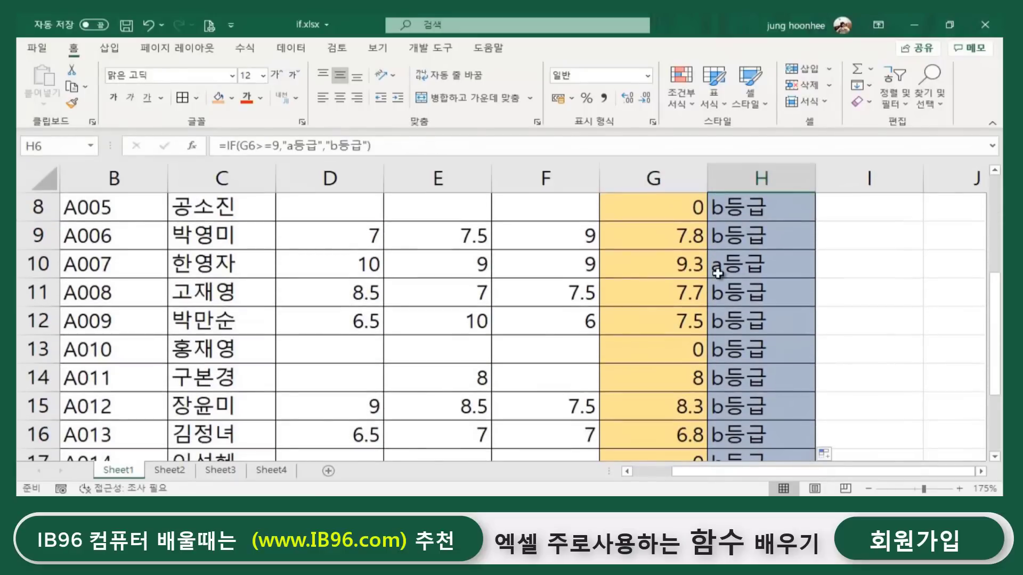
click(715, 269)
drag(692, 270, 720, 264)
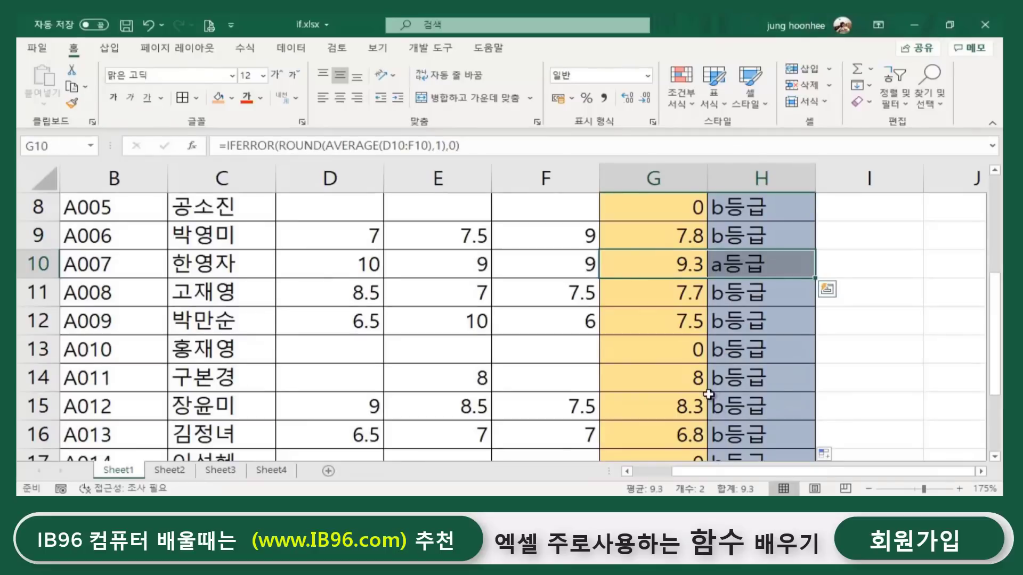
scroll(707, 404, down, 1)
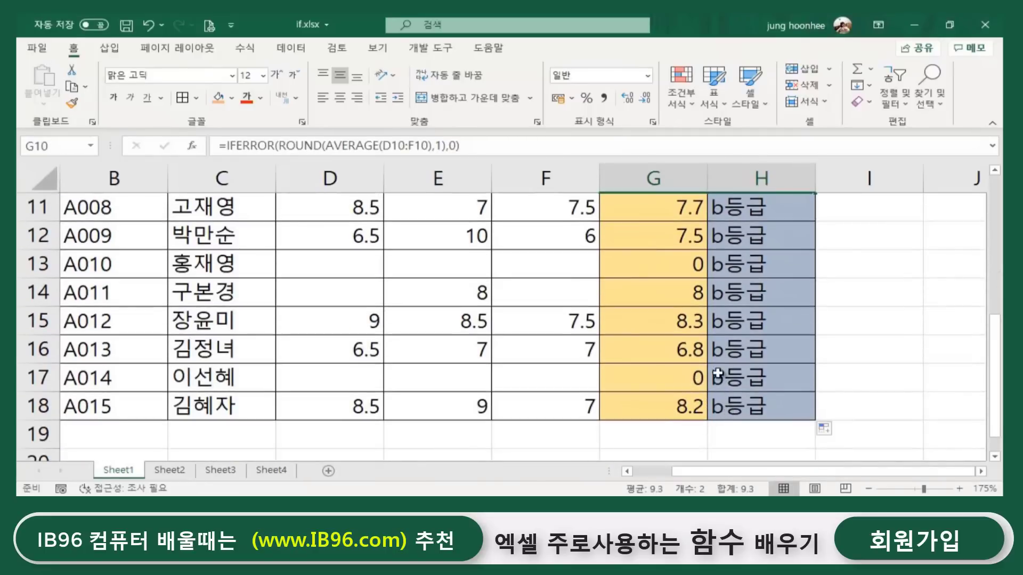
scroll(722, 312, up, 4)
click(823, 301)
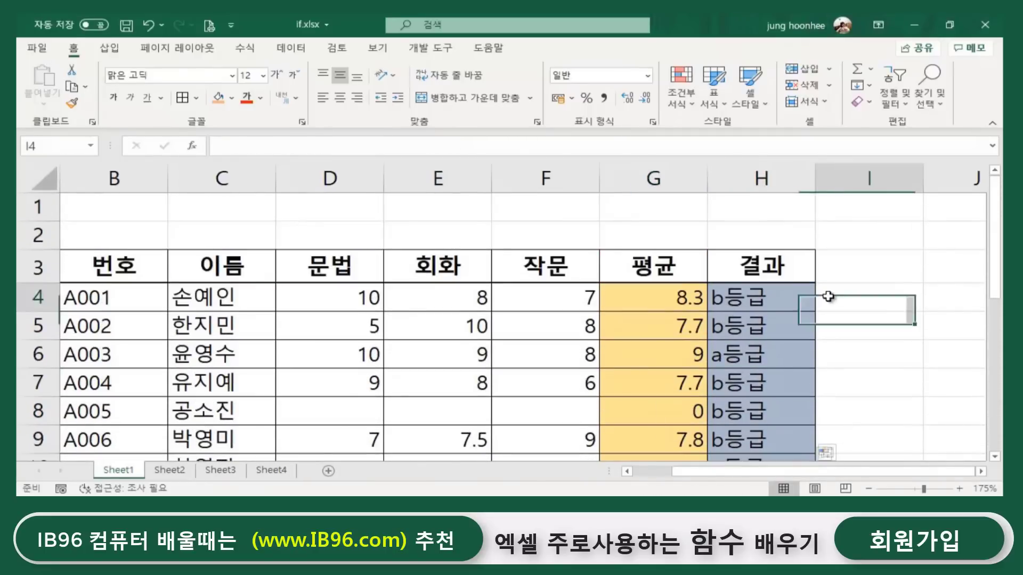
click(872, 347)
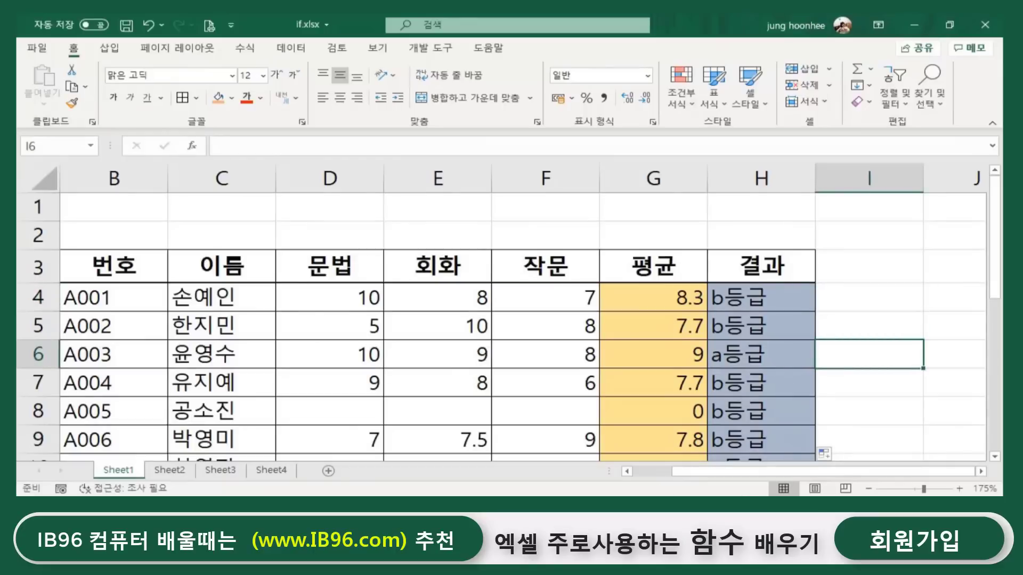
Switch to the Notepad notes and replace the <9 comparison in the b등급 criterion with >=.
click(716, 507)
click(465, 425)
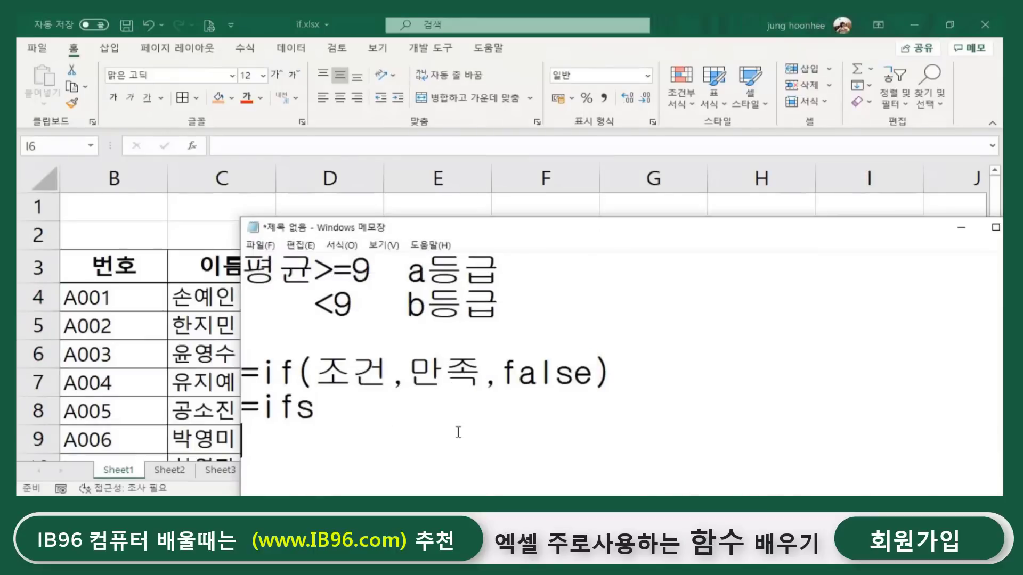
click(525, 309)
click(377, 274)
drag(352, 304, 314, 305)
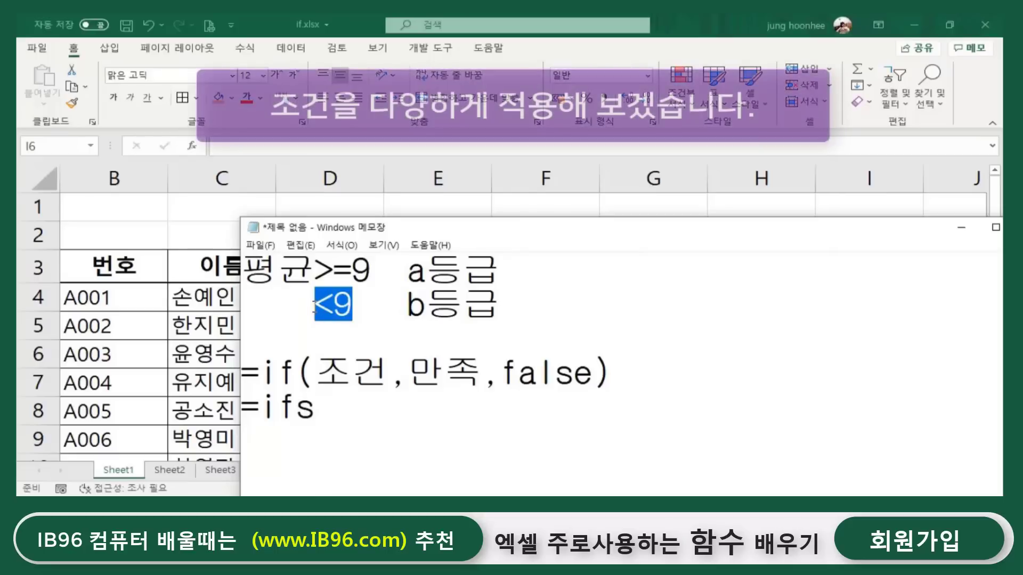
text(>=)
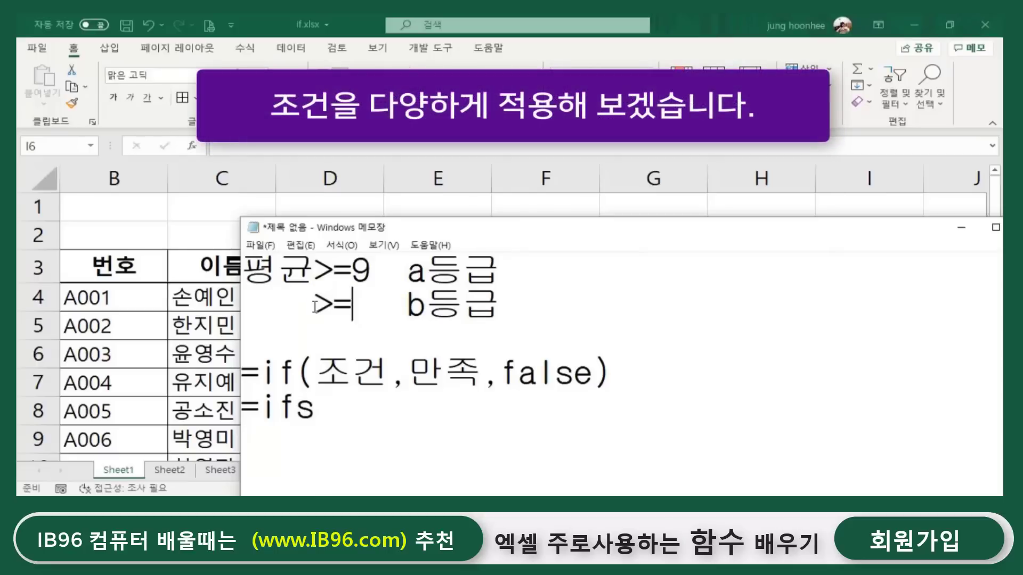
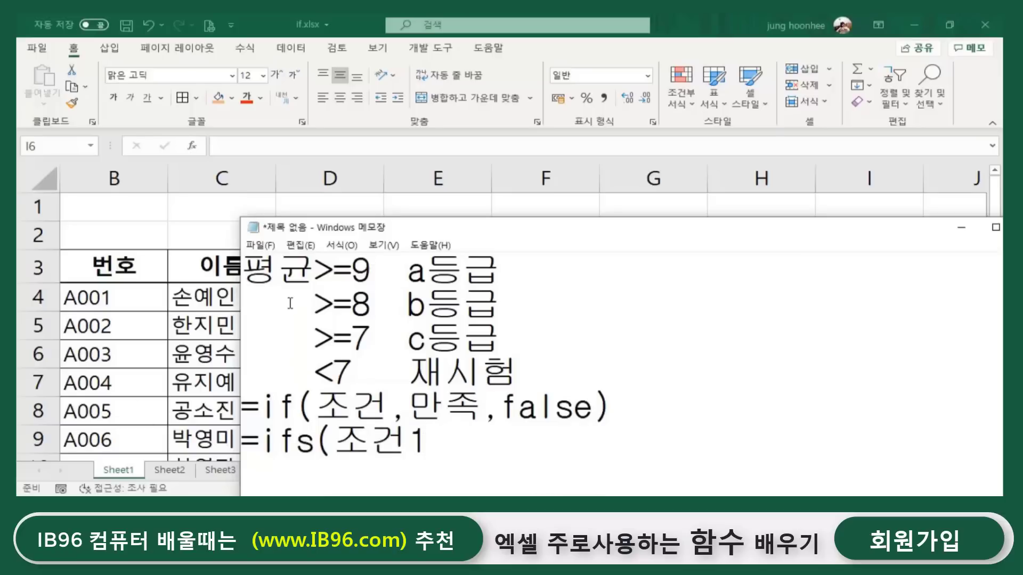
Extend the =ifs syntax line in the notes so that it reads =ifs(조건1,1만족,조건2,2만족, with a trailing comma.
drag(370, 269, 241, 267)
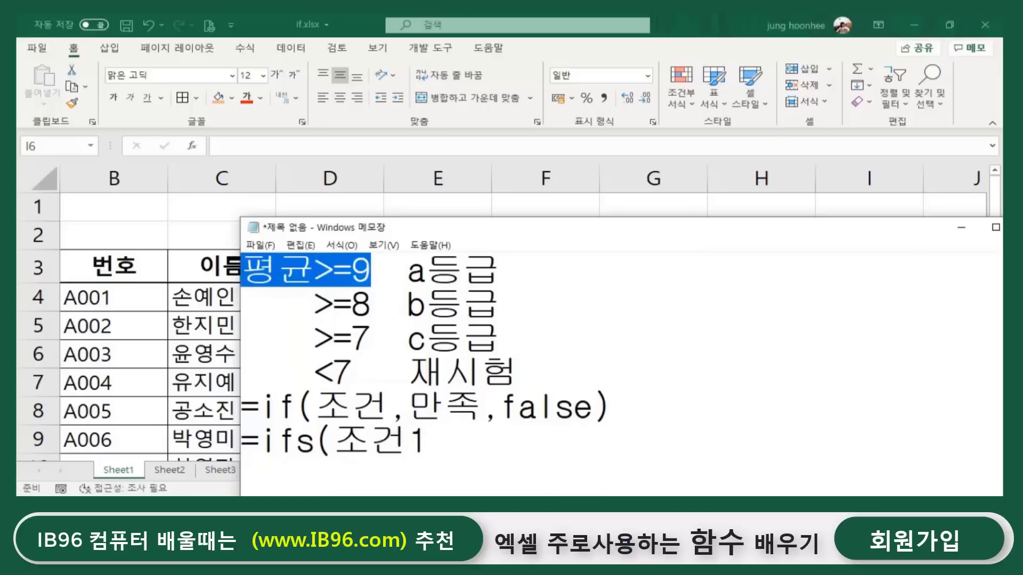
click(430, 437)
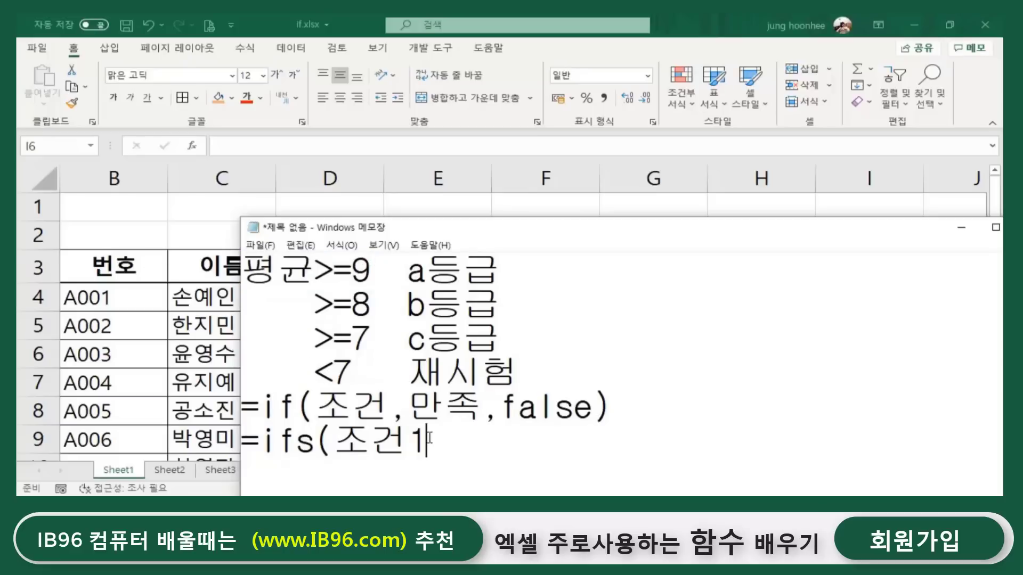
text(,)
text(1만조)
text(ㄱ)
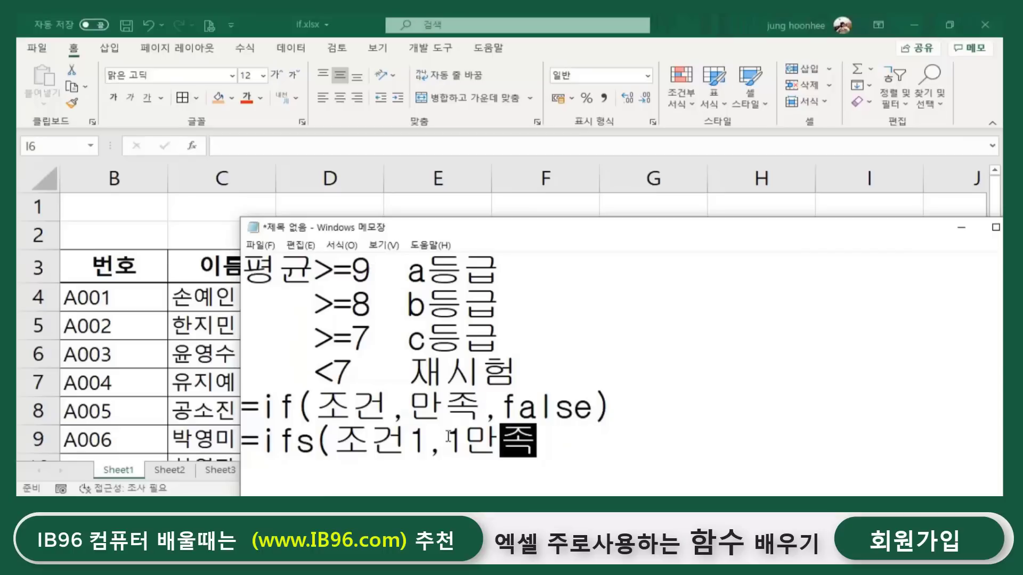
text(,조건2)
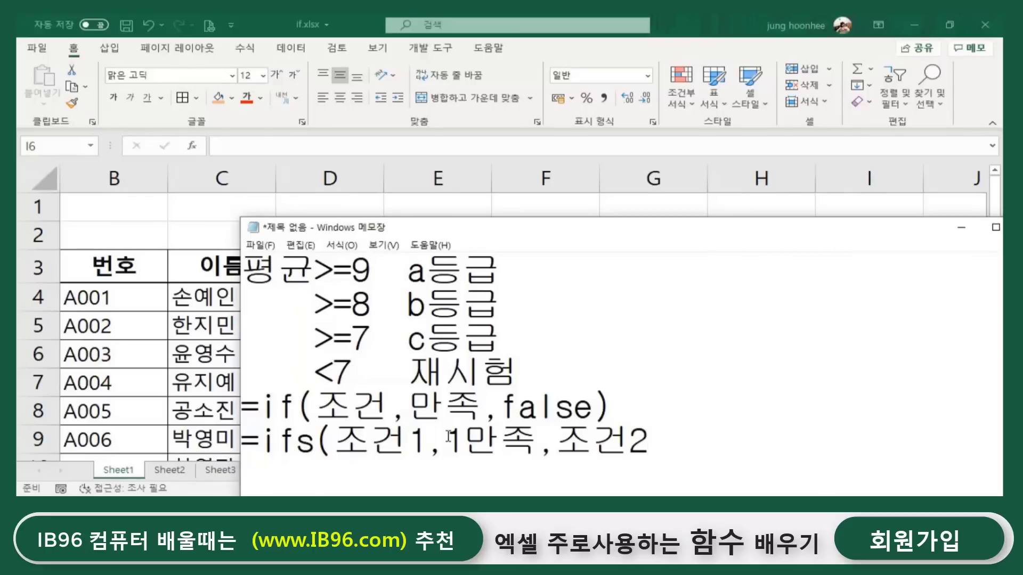
text(,2만족,)
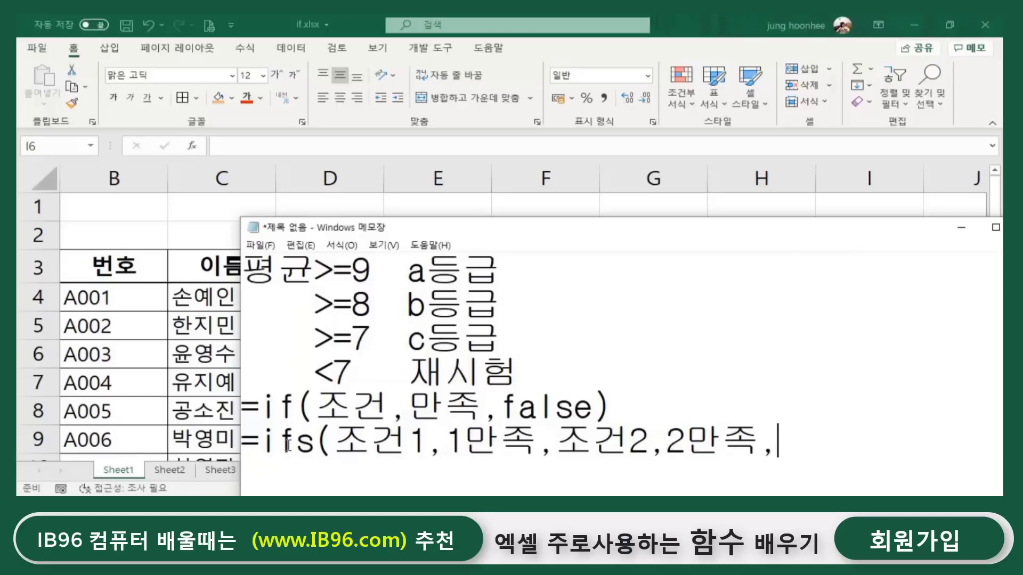
drag(259, 439, 296, 443)
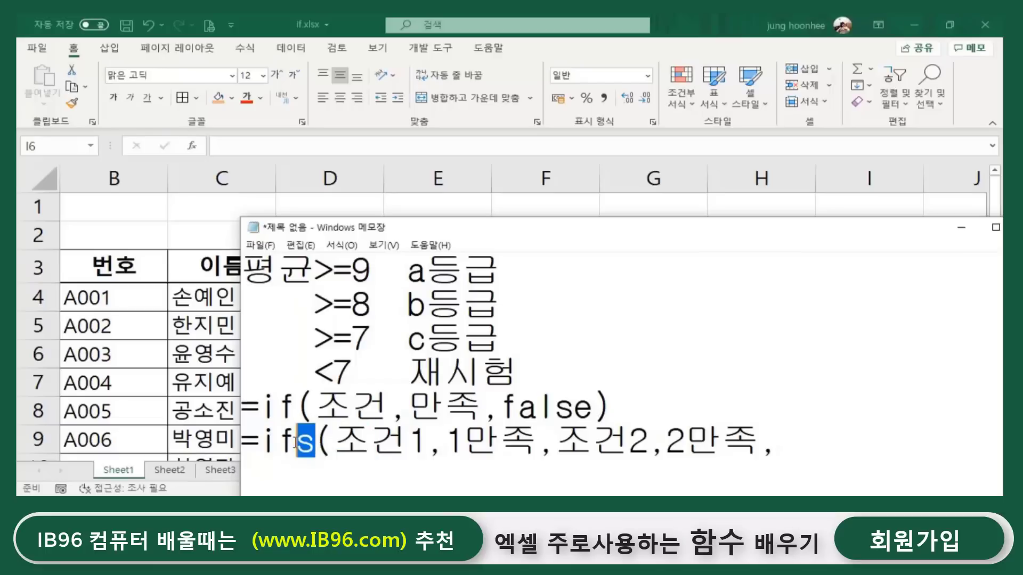
click(852, 366)
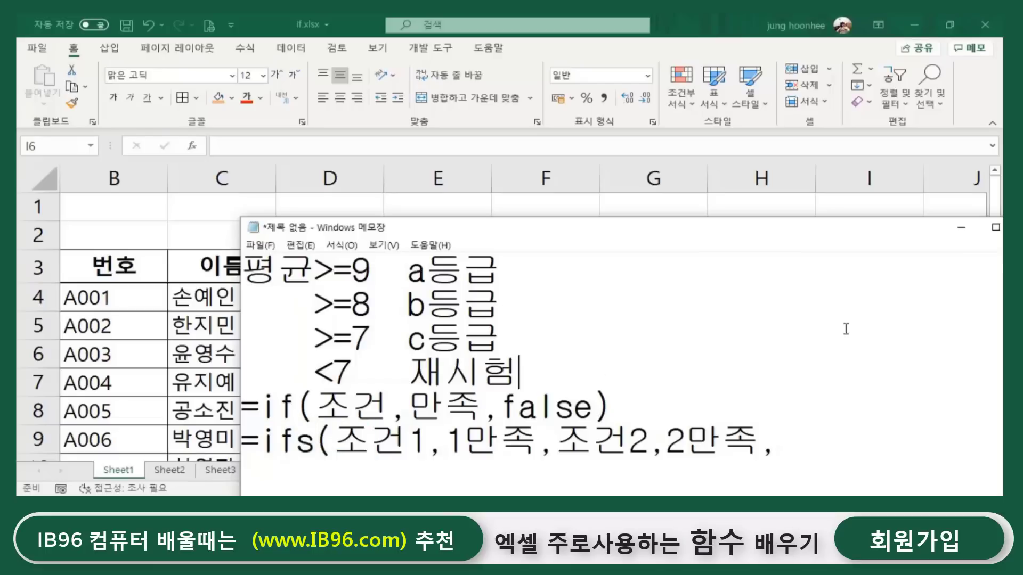
Return to the if.xlsx workbook and clear all grades from the 결과 column, starting at H4.
click(962, 228)
drag(747, 293, 753, 425)
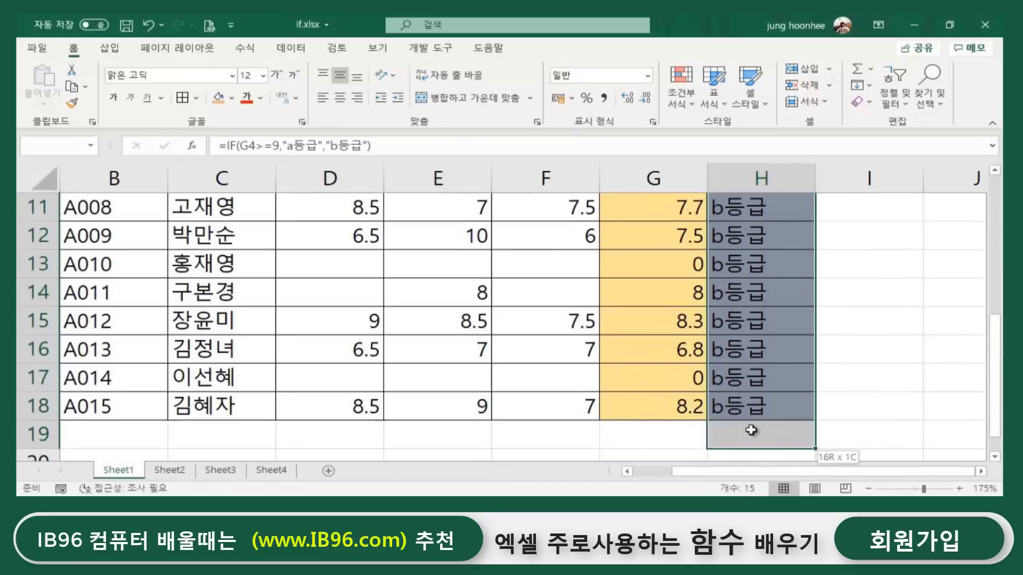
key(Delete)
scroll(760, 400, up, 3)
scroll(761, 400, up, 1)
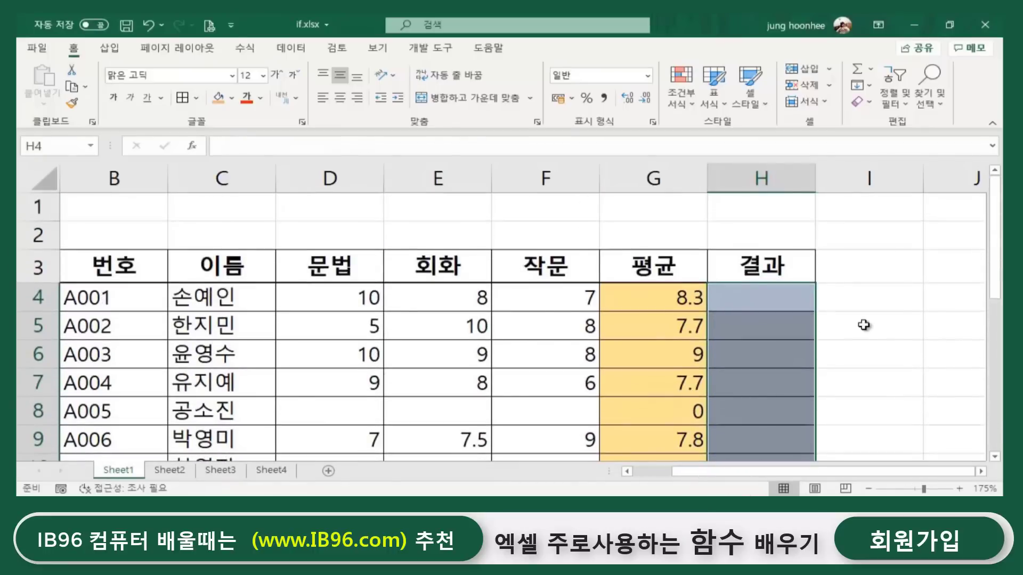
click(865, 325)
Begin an IFS formula in H4 with the first condition and result, =ifs(G4>=9,"a등급",.
click(780, 300)
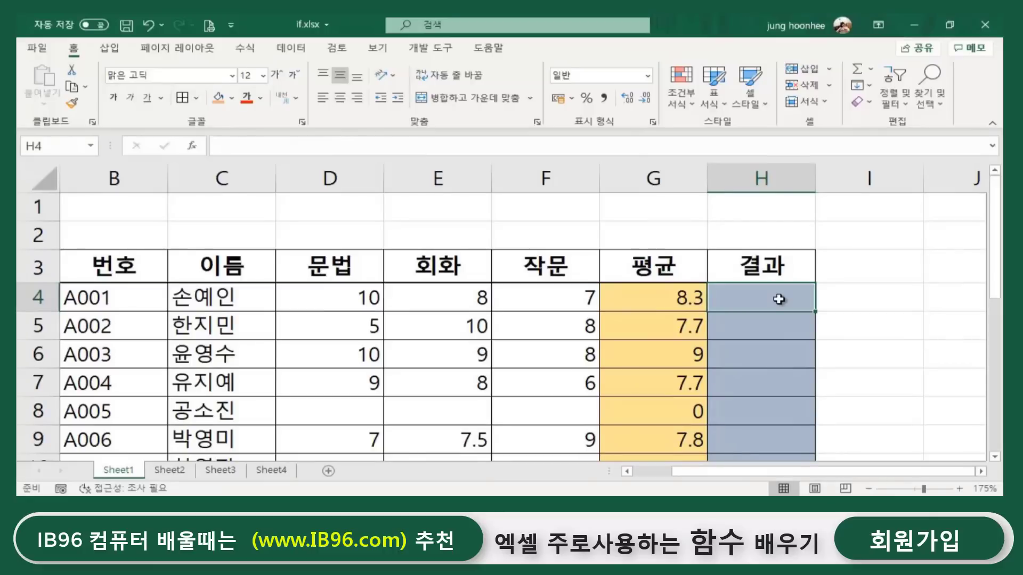
text(=)
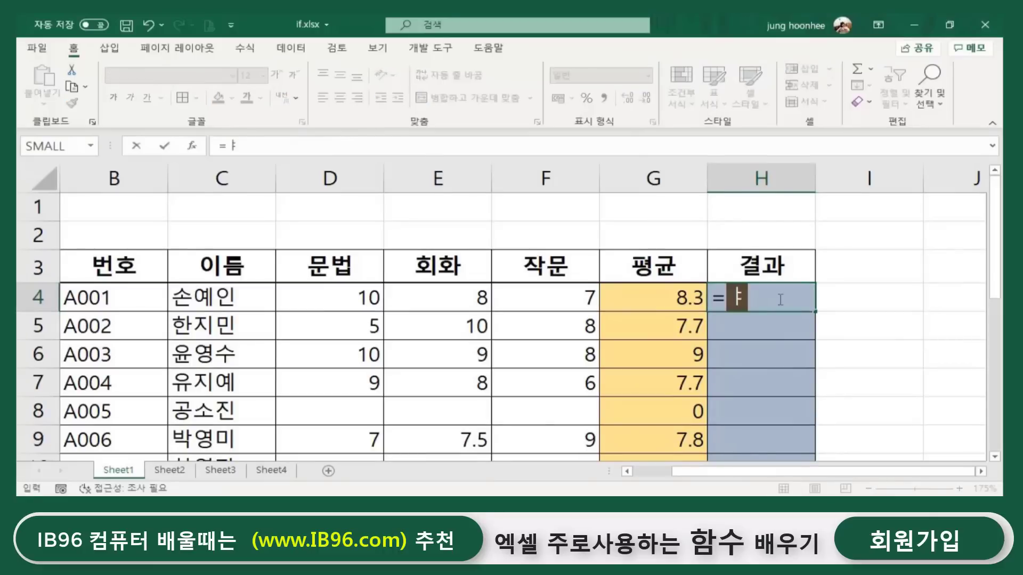
text(ifs)
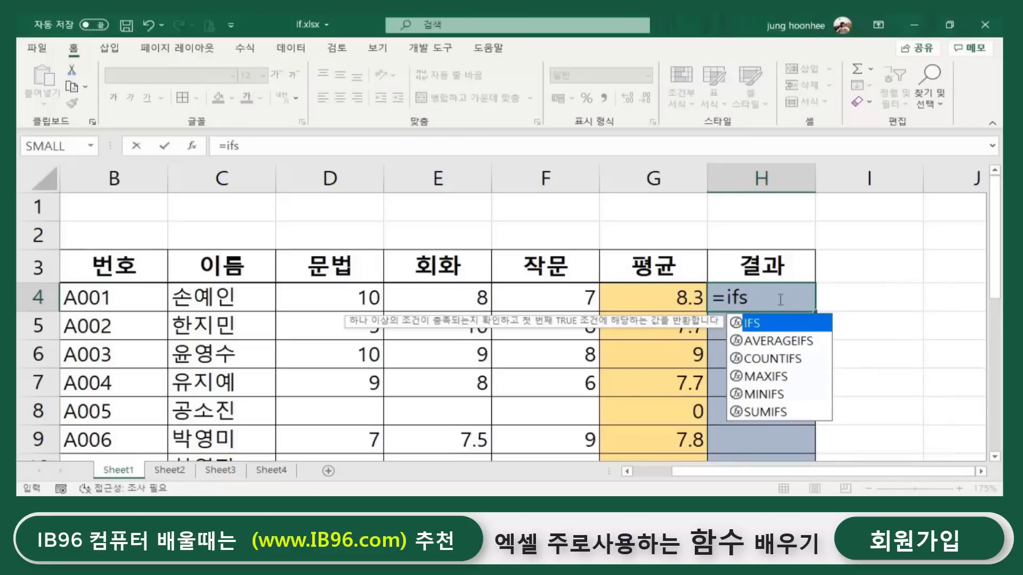
text(()
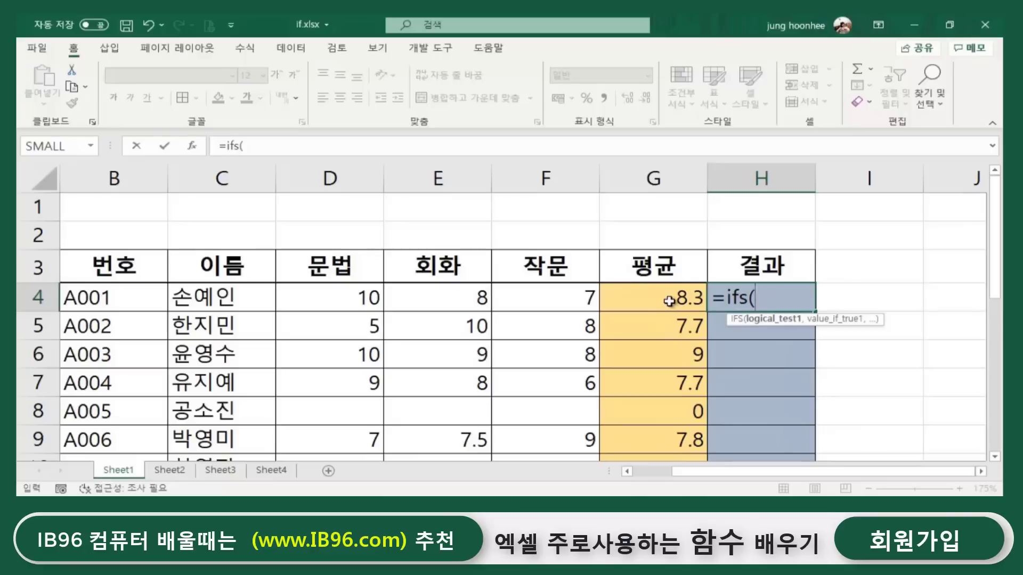
click(657, 297)
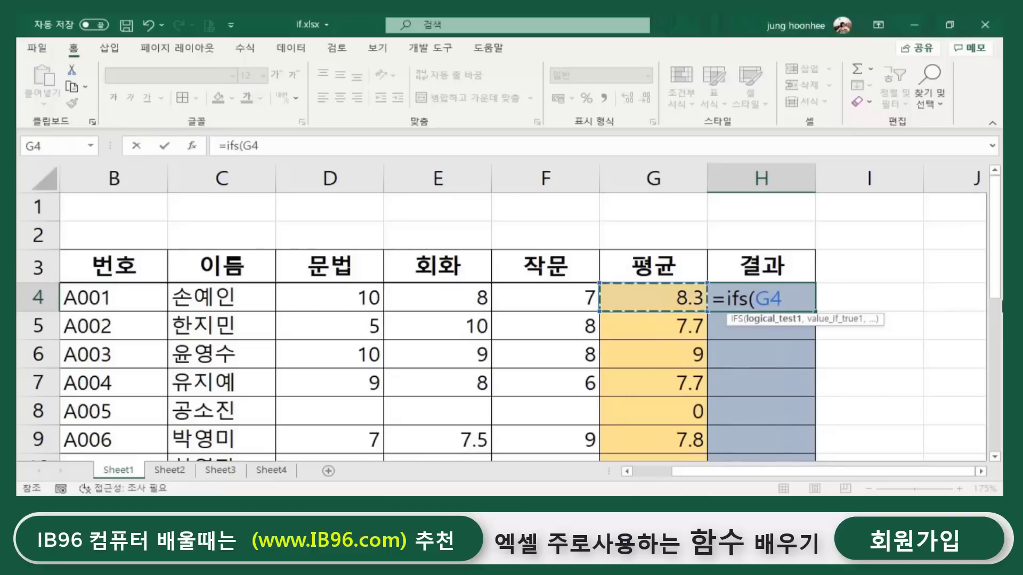
text(>=9)
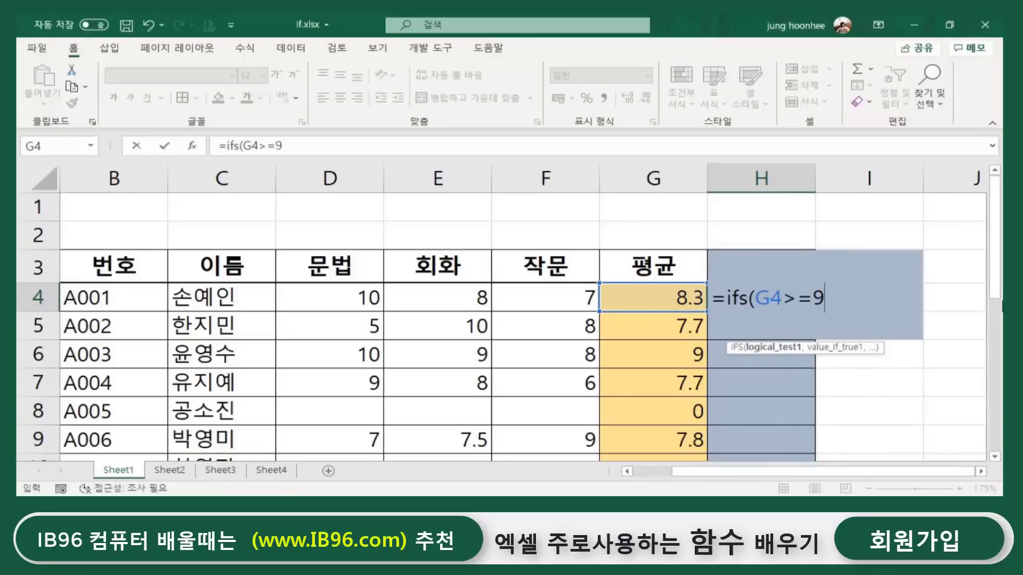
text(,)
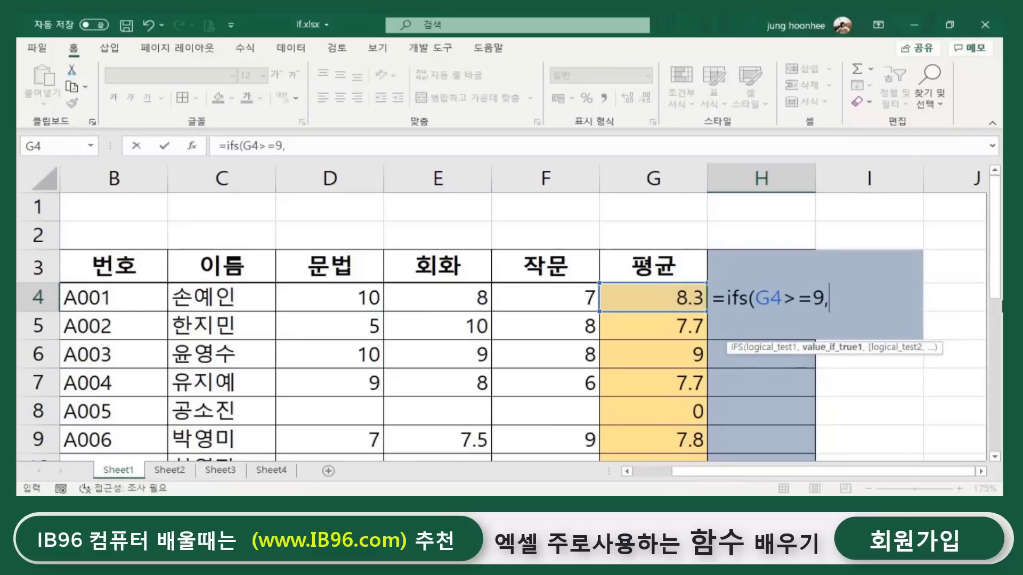
text("a등급")
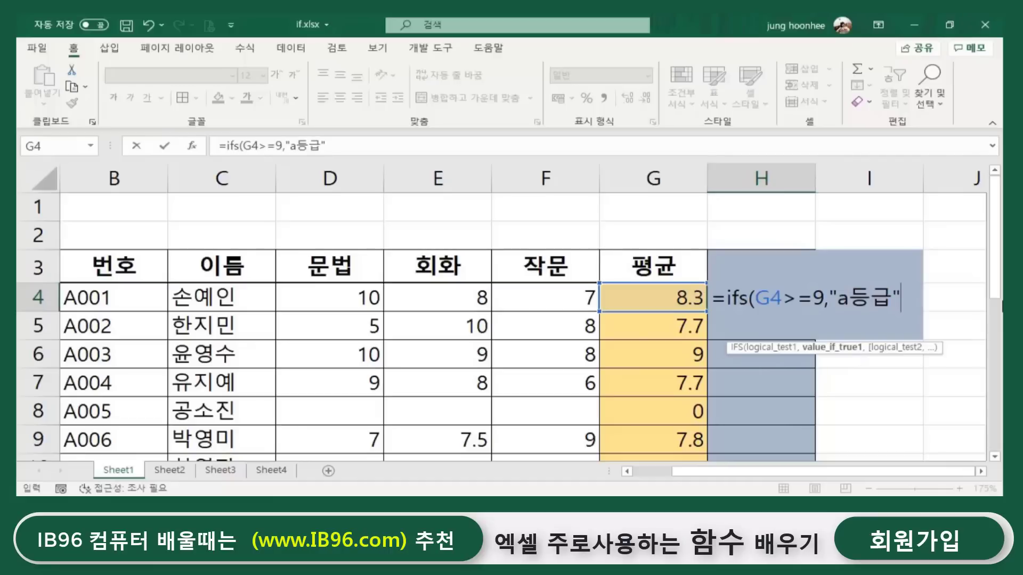
text(,)
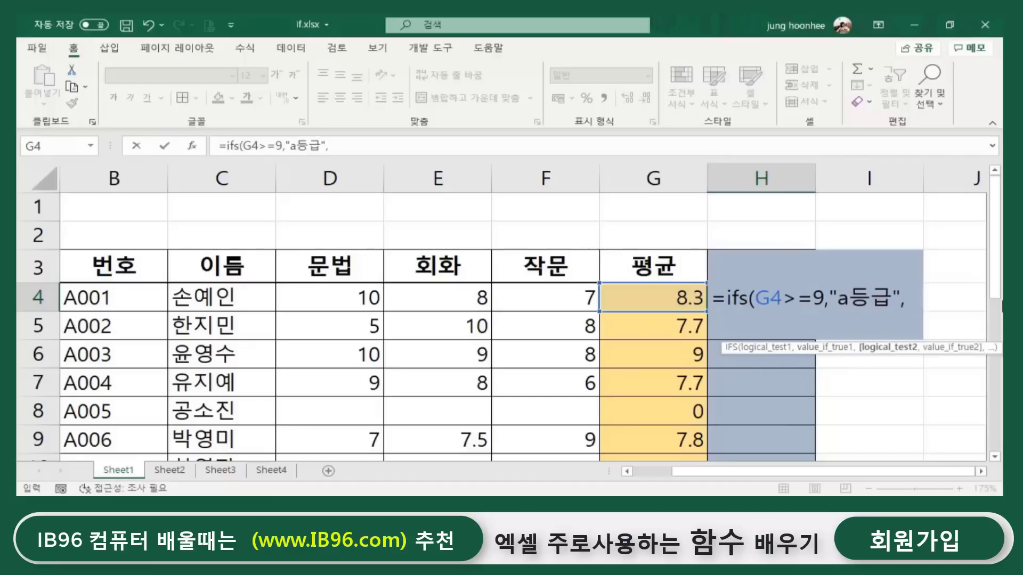
Add the second condition and result to the IFS formula in H4: G4>=8,"b등급",.
click(663, 302)
text(>=)
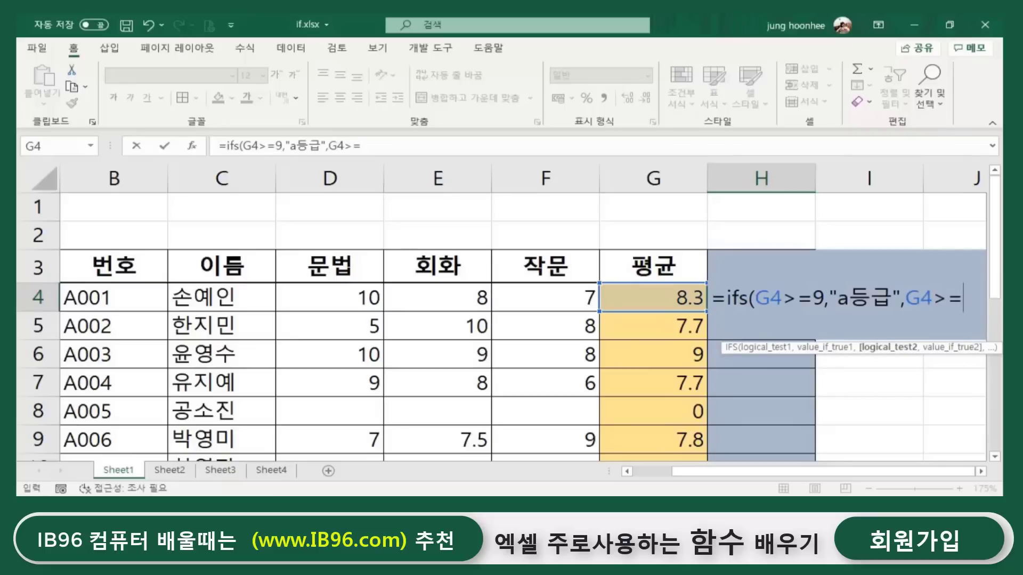
text(8,")
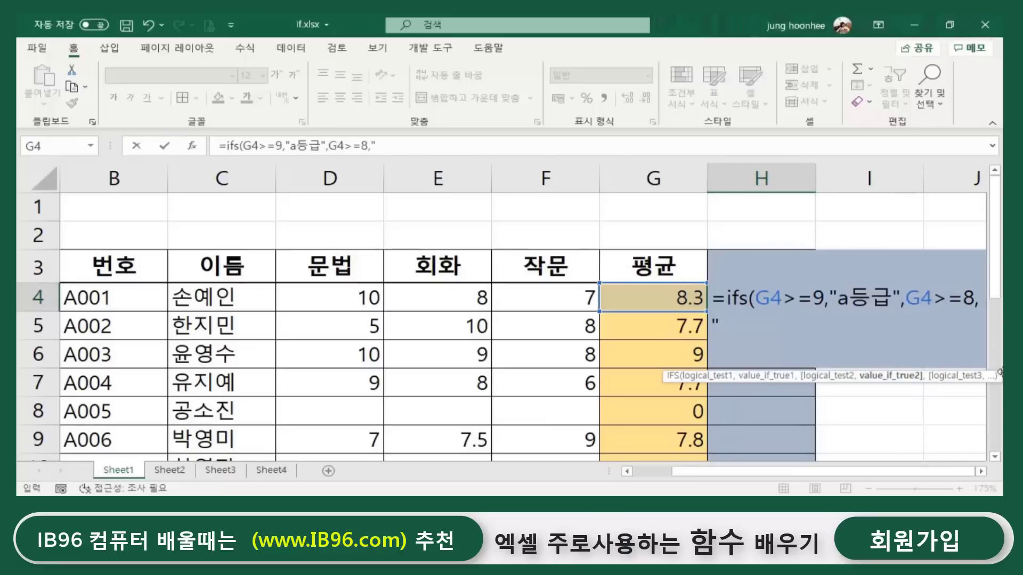
text(b등급",)
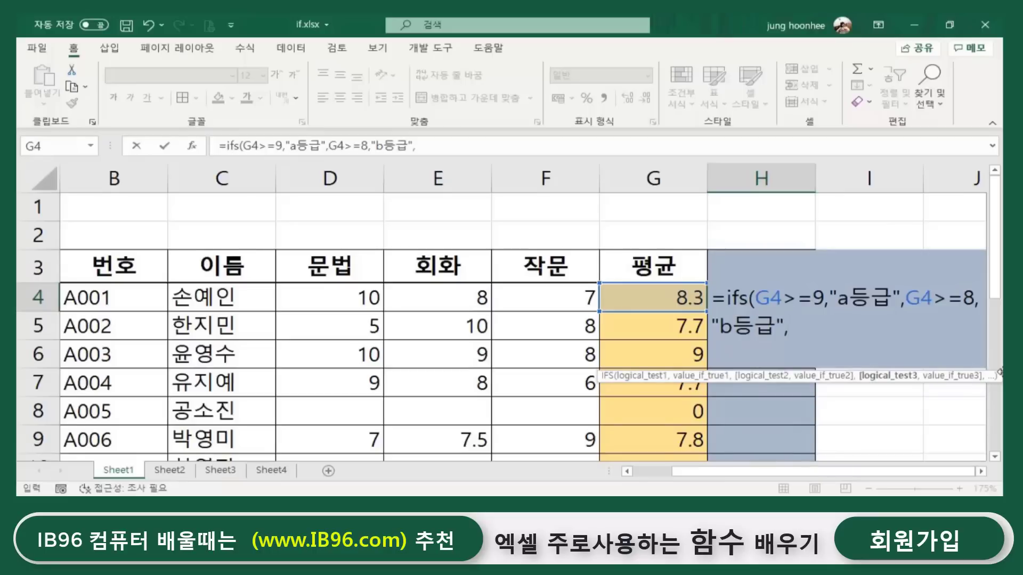
Add the third condition and result to the H4 formula: G4>=7,"c등급",.
click(659, 297)
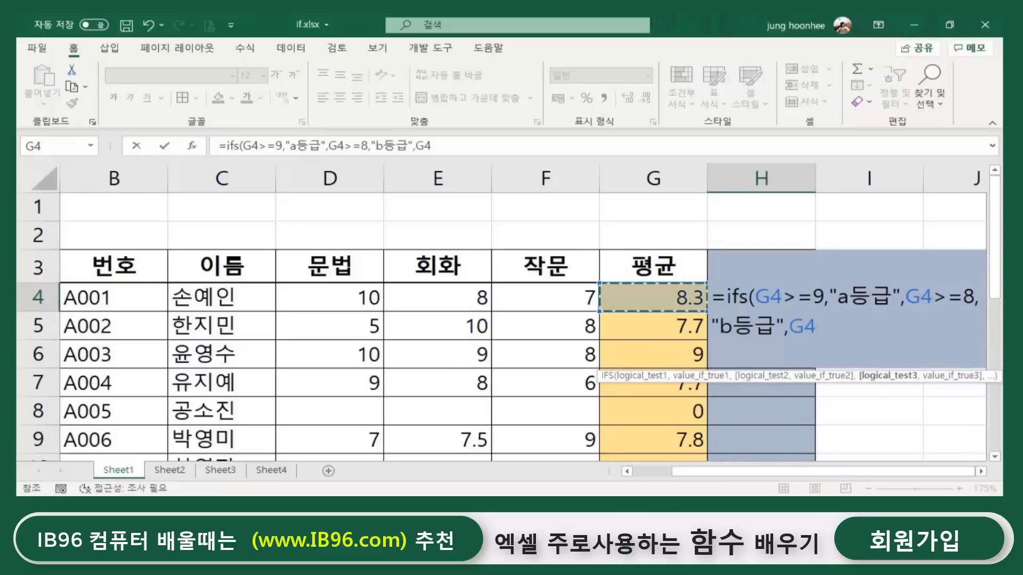
text(>=7)
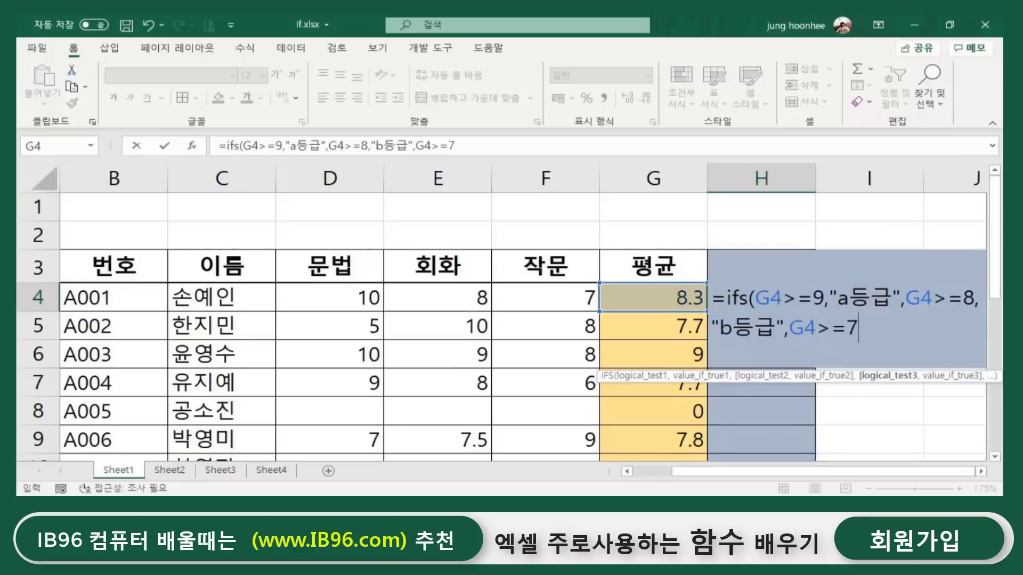
text(,")
text(c)
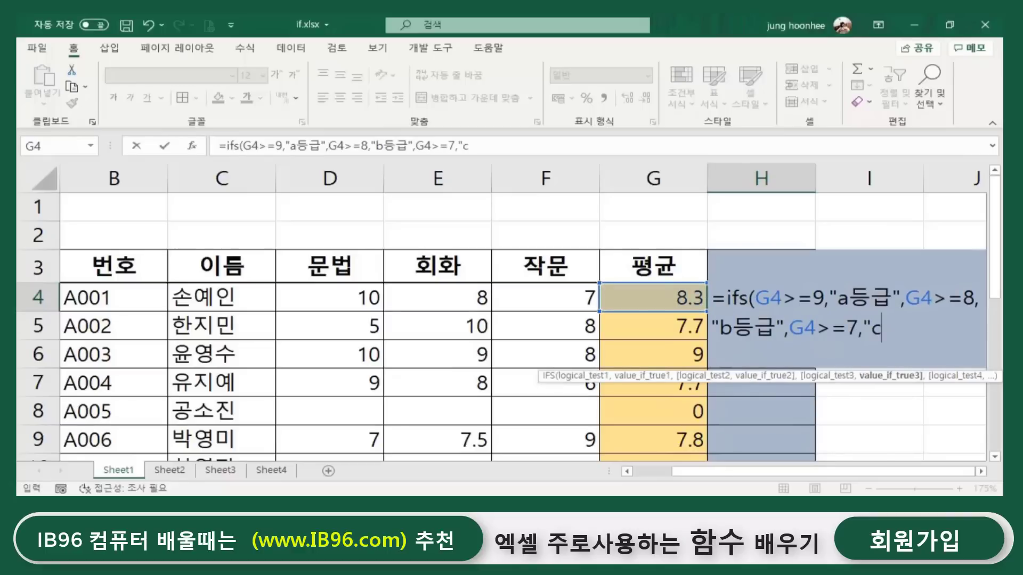
text(등급",)
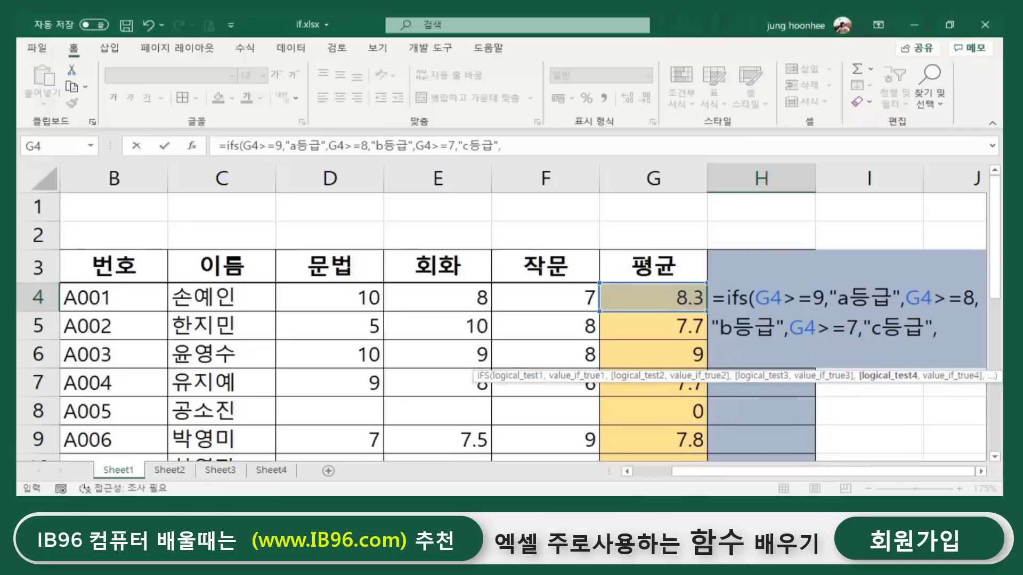
Complete the H4 formula with the last condition and result, G4<7,"재시험"), and enter it.
click(645, 304)
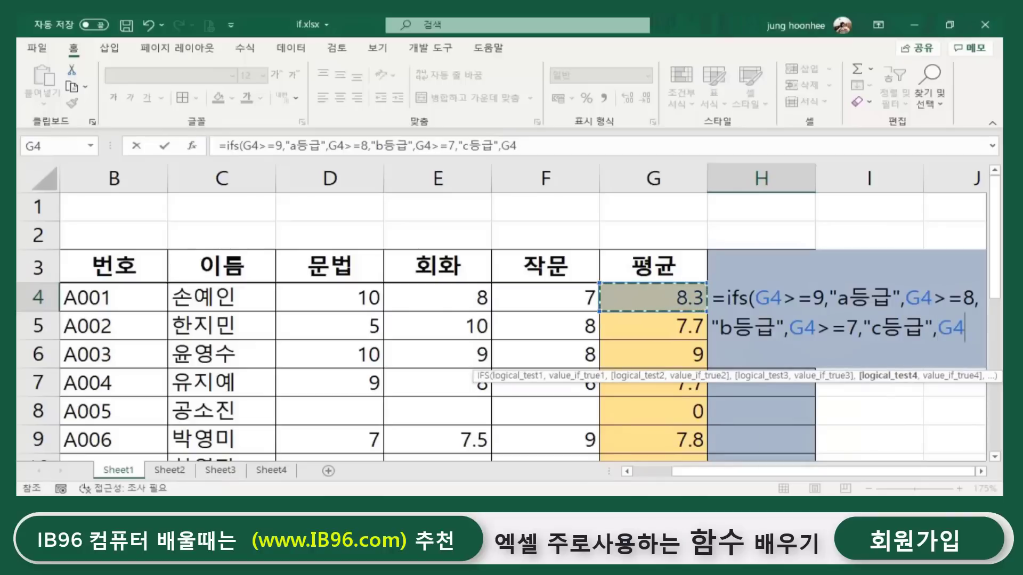
text(<7)
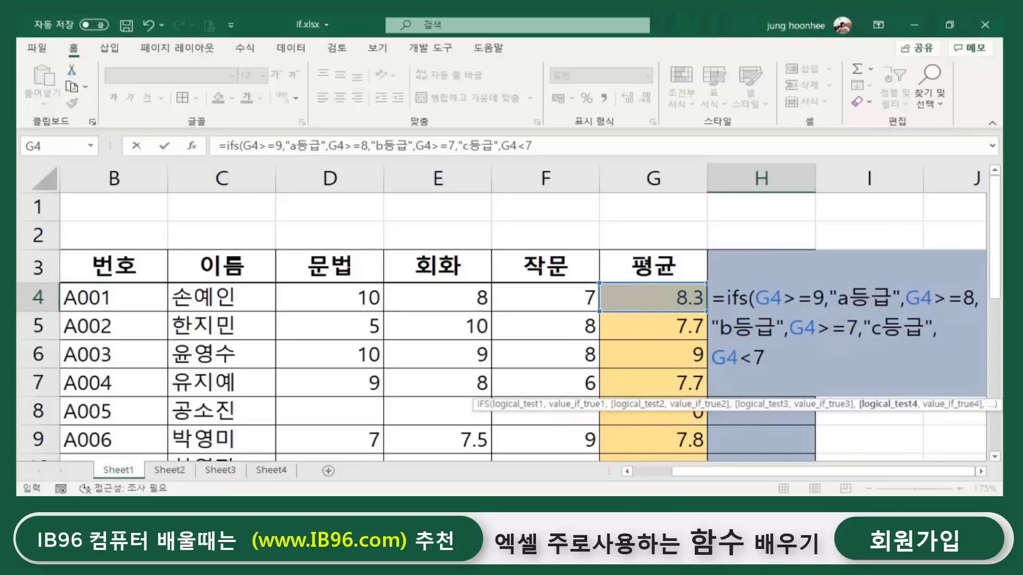
text(,)
text("재시허)
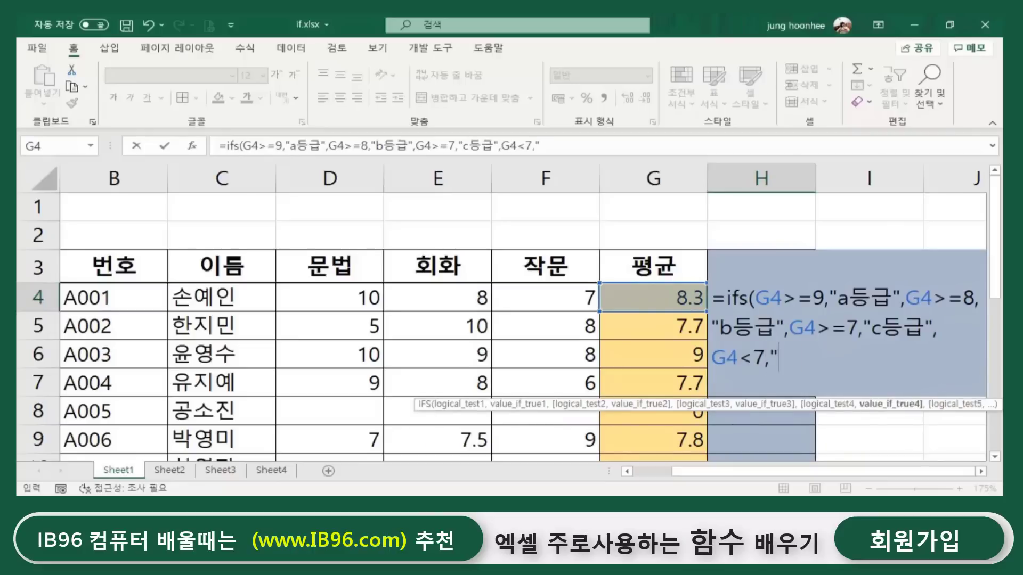
text(ㅁ")
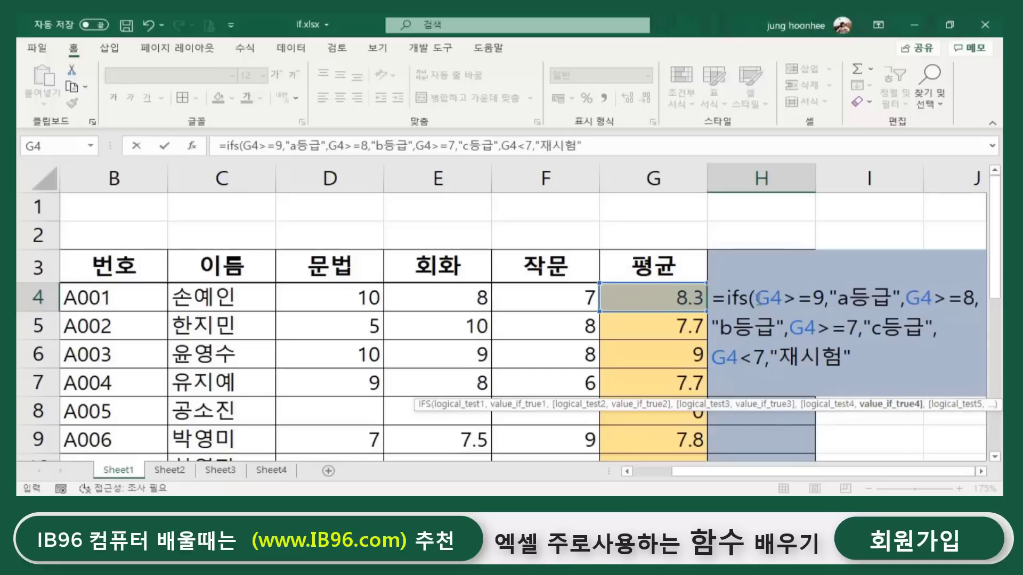
text())
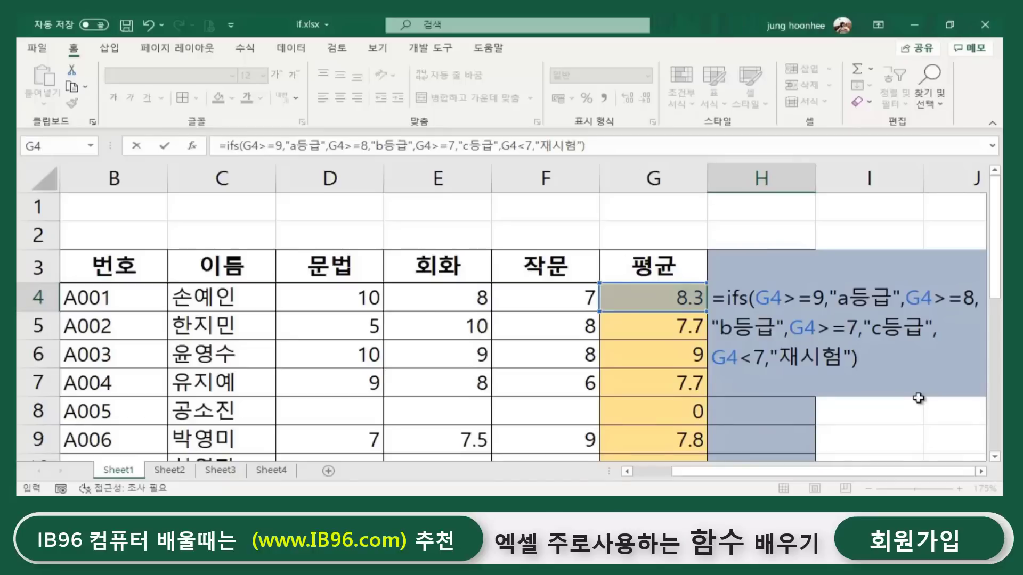
key(Return)
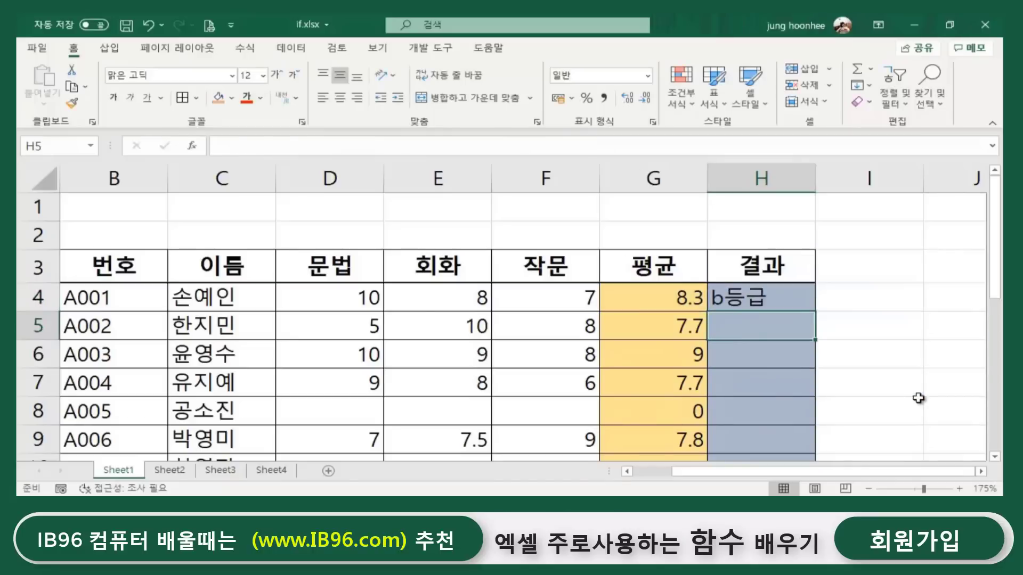
Fill the IFS formula from H4 down the 결과 column to the last student row.
click(758, 294)
double_click(816, 313)
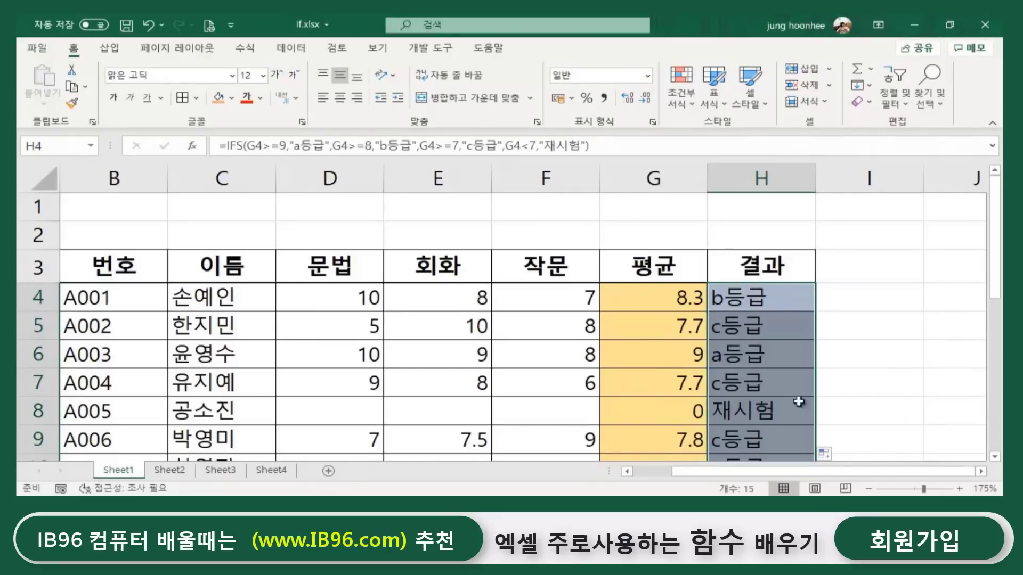
scroll(787, 405, down, 1)
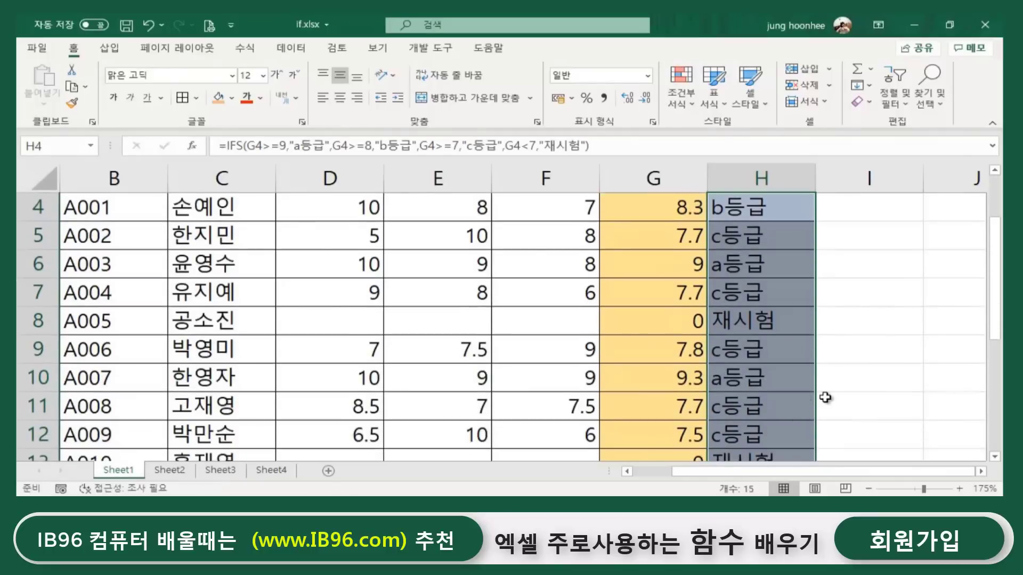
scroll(822, 402, down, 2)
click(860, 399)
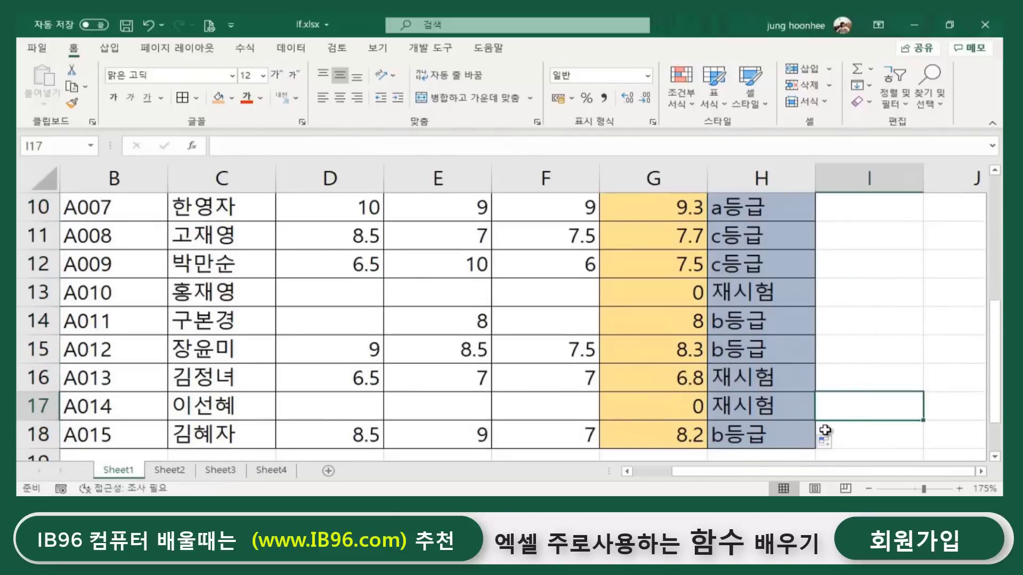
Examine the grades and copied IFS formulas in the 결과 column against each student's average.
scroll(826, 426, up, 2)
scroll(825, 429, down, 2)
scroll(825, 430, up, 3)
click(846, 393)
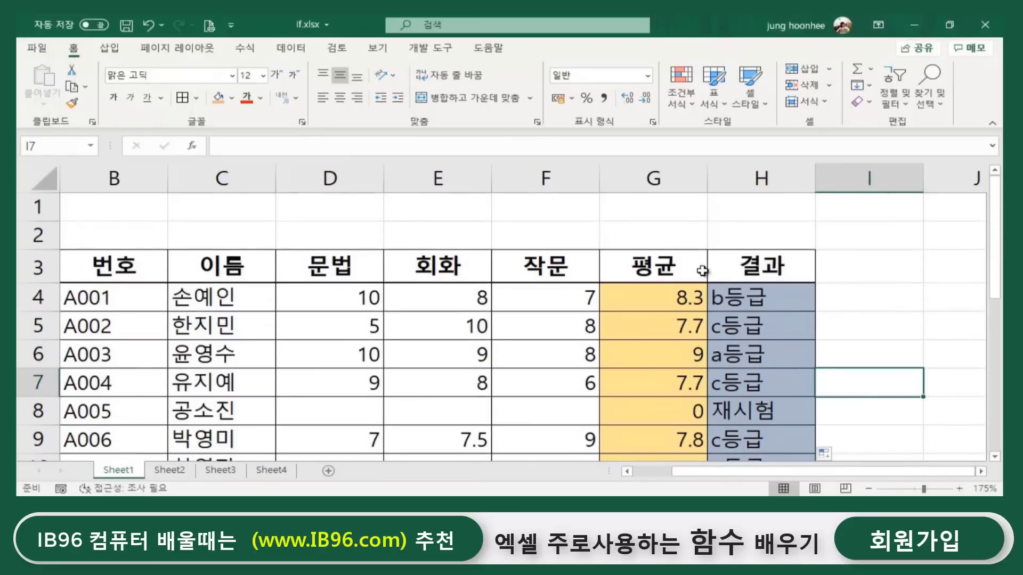
click(736, 300)
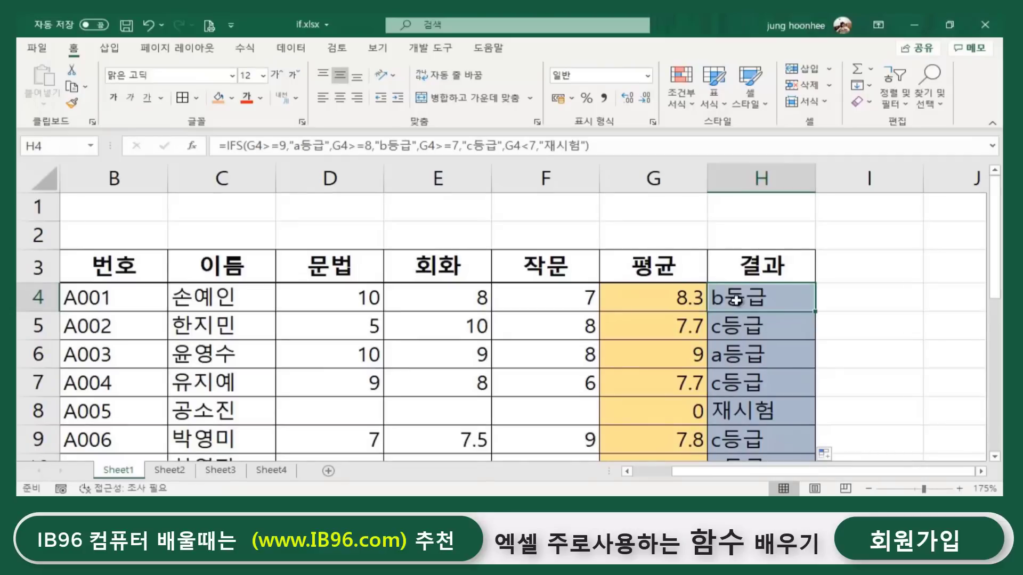
click(738, 318)
click(749, 359)
click(752, 387)
click(751, 413)
click(751, 440)
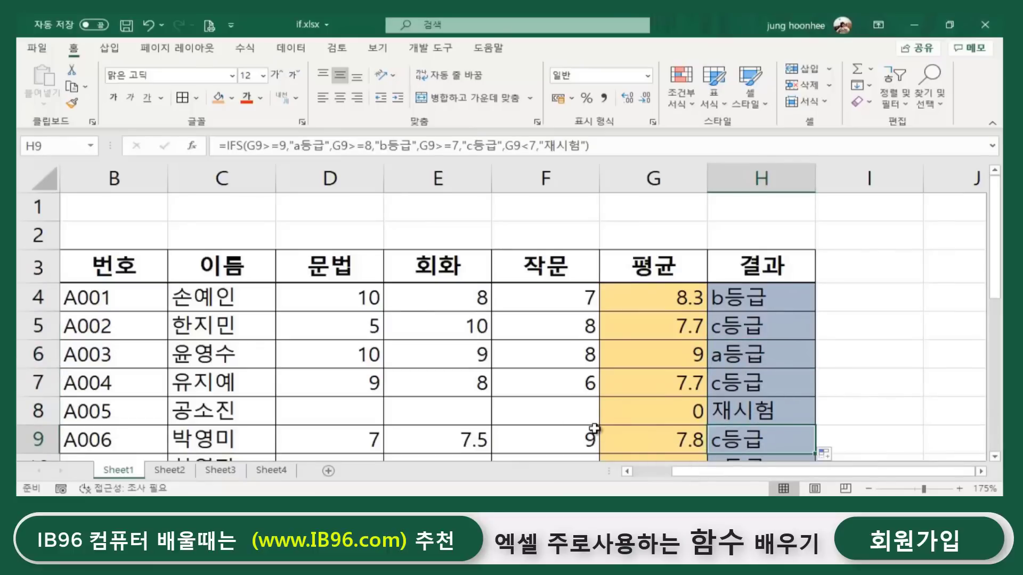
drag(772, 298, 783, 469)
click(853, 350)
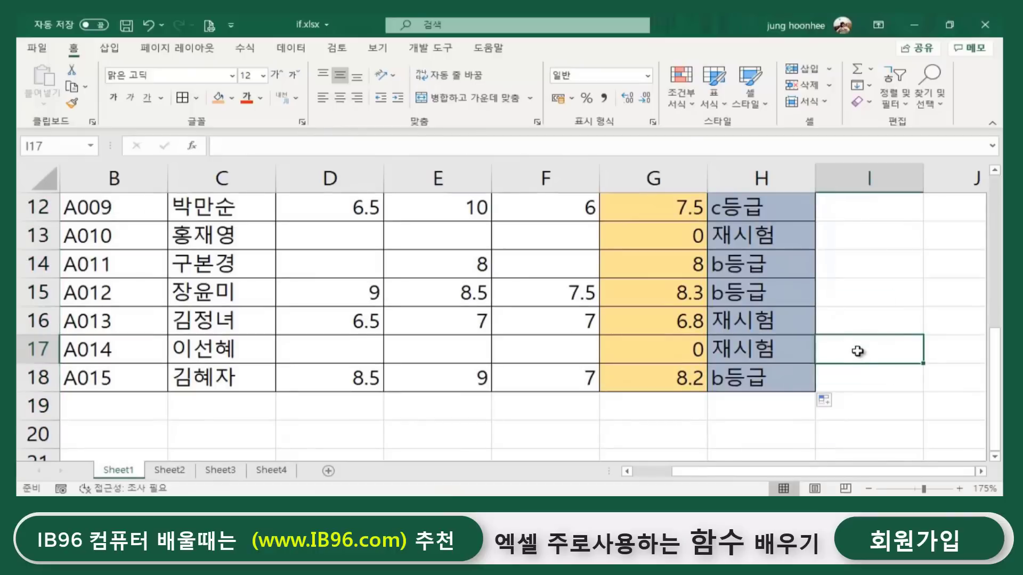
scroll(848, 367, up, 4)
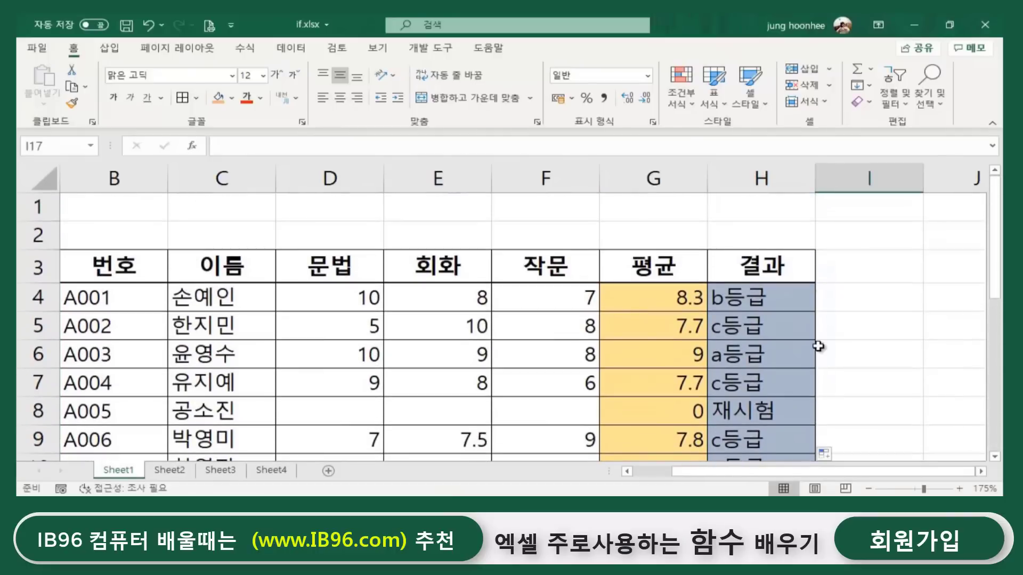
click(818, 349)
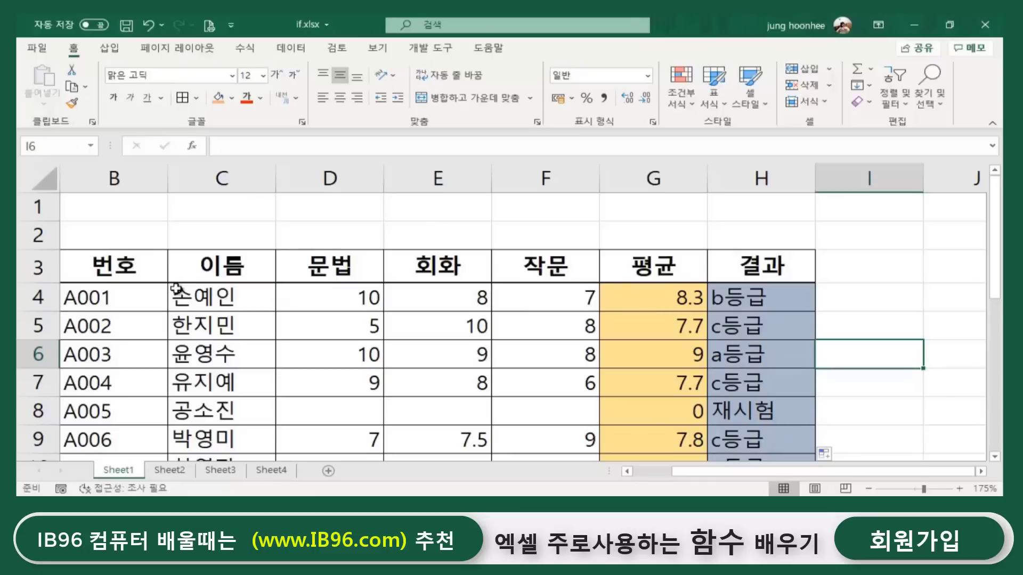
Select all student records without the header row, from B4 to H18.
drag(754, 472, 690, 480)
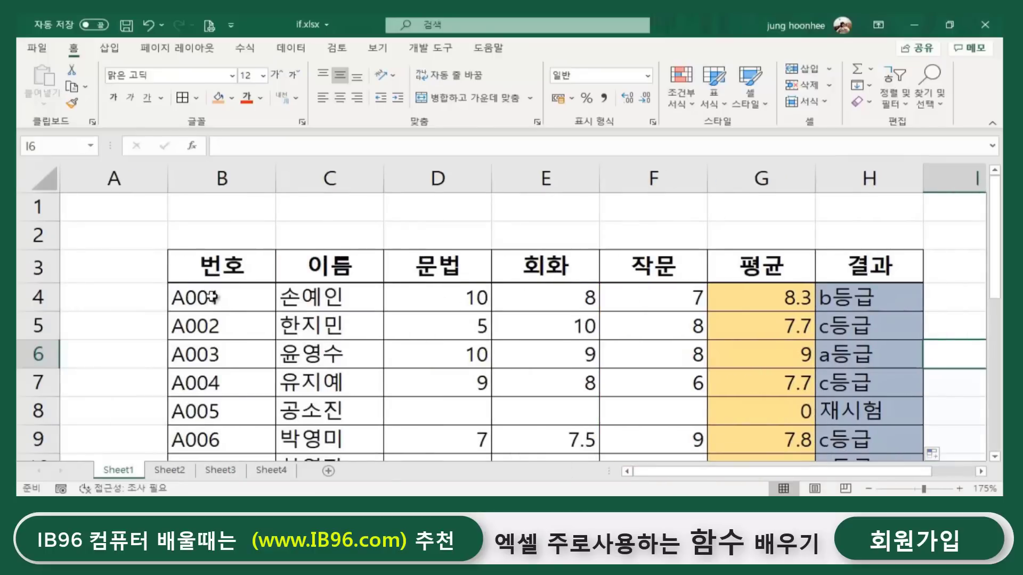
click(192, 297)
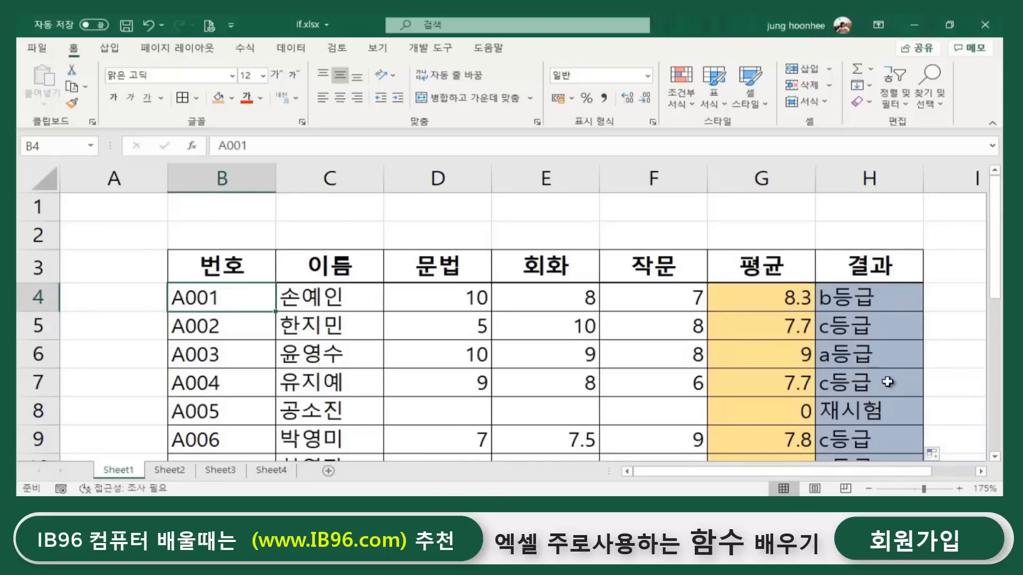
scroll(887, 380, down, 2)
scroll(887, 381, down, 3)
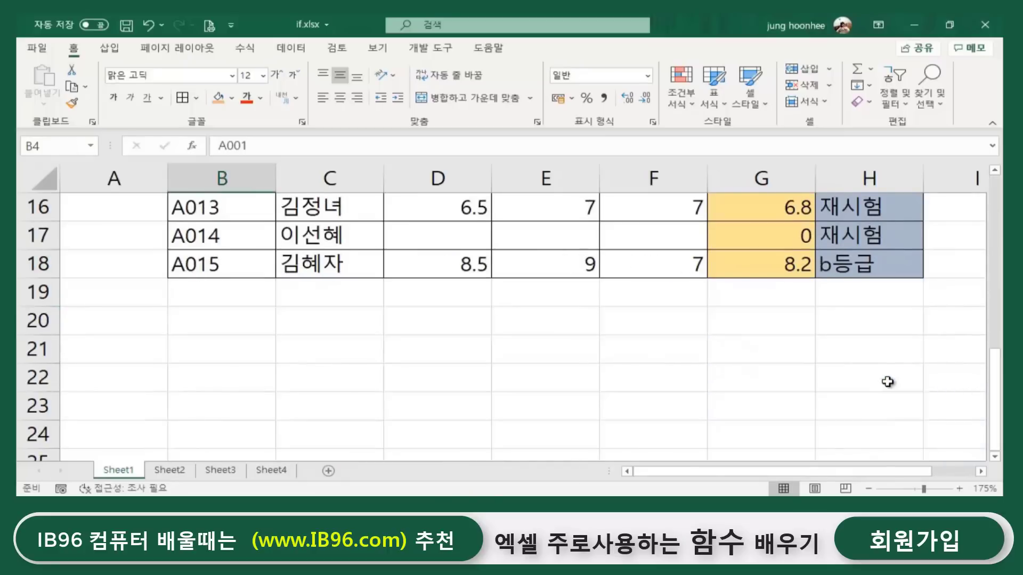
shift+click(840, 266)
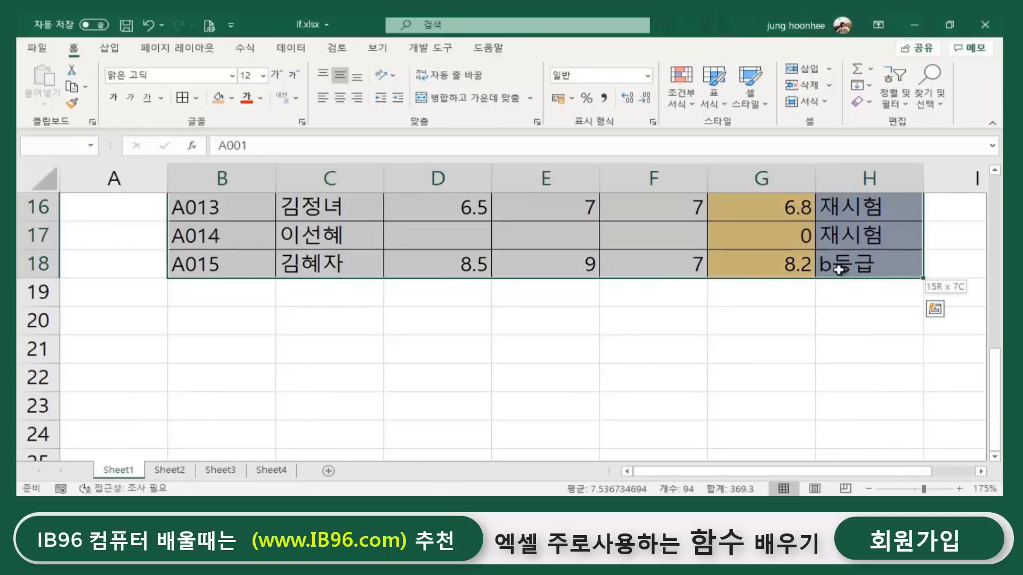
scroll(748, 389, up, 3)
scroll(748, 385, up, 2)
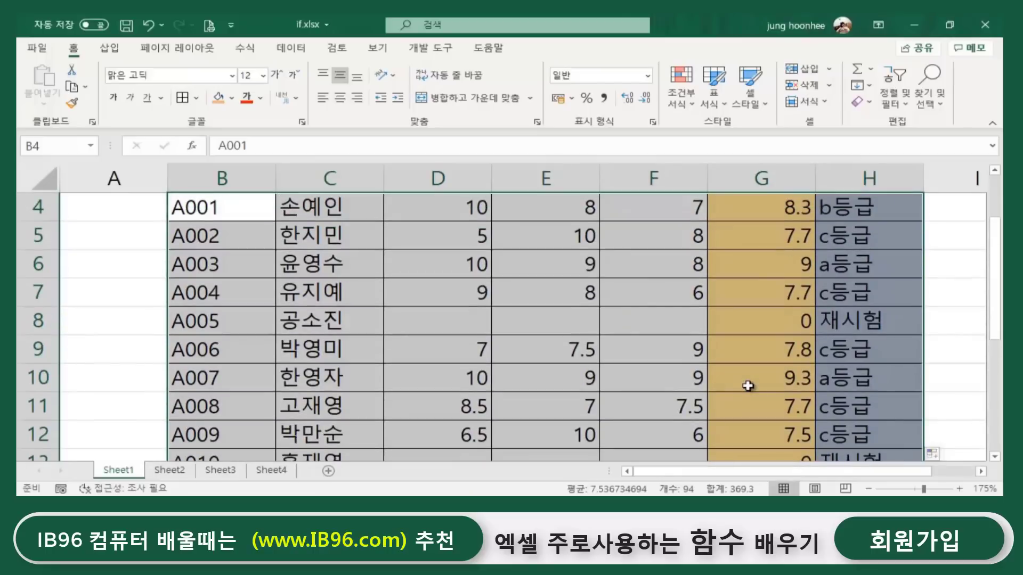
scroll(847, 416, down, 2)
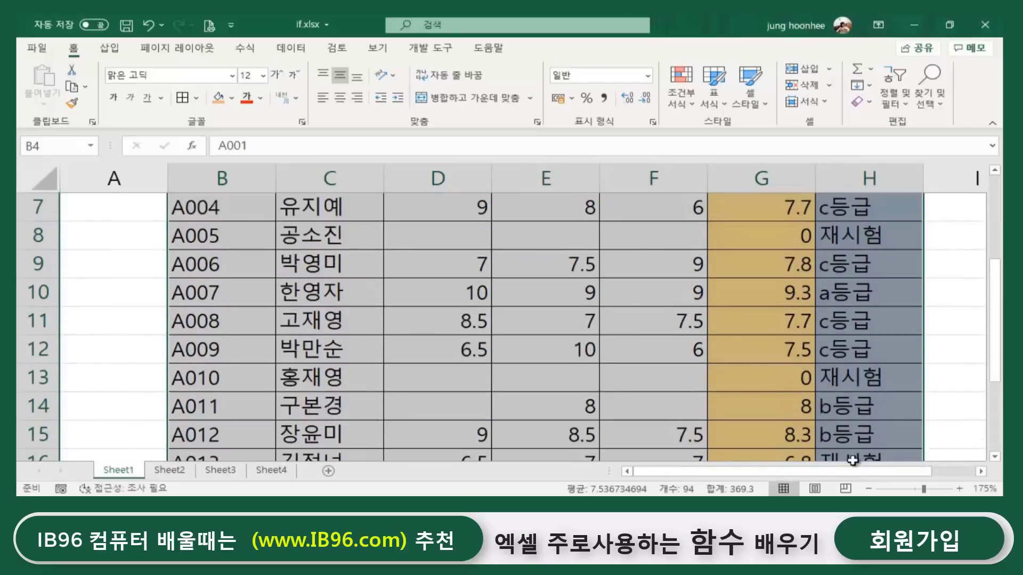
scroll(852, 457, up, 2)
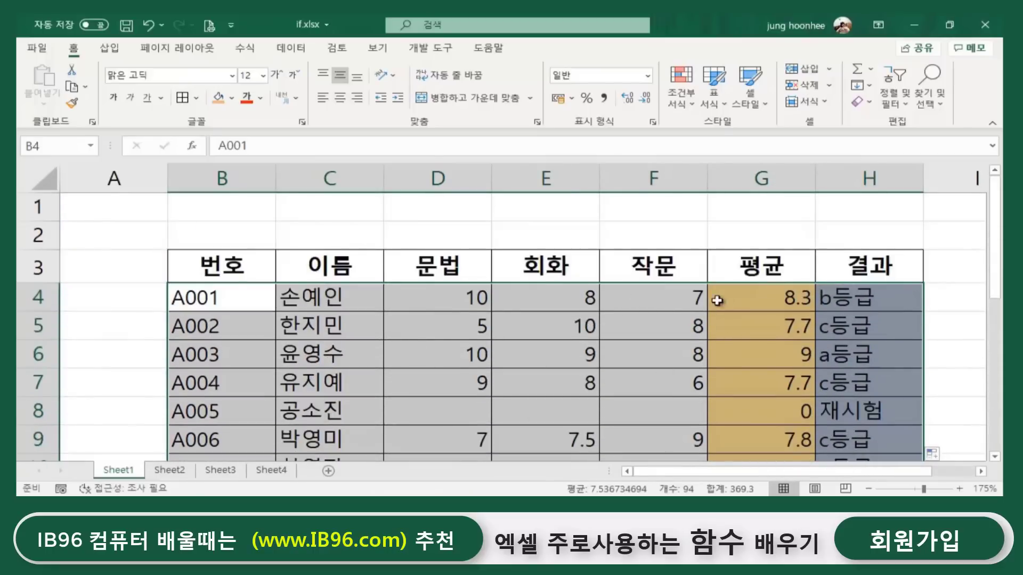
Create a new conditional formatting rule for the selected records that uses a formula to determine which cells to format.
click(687, 105)
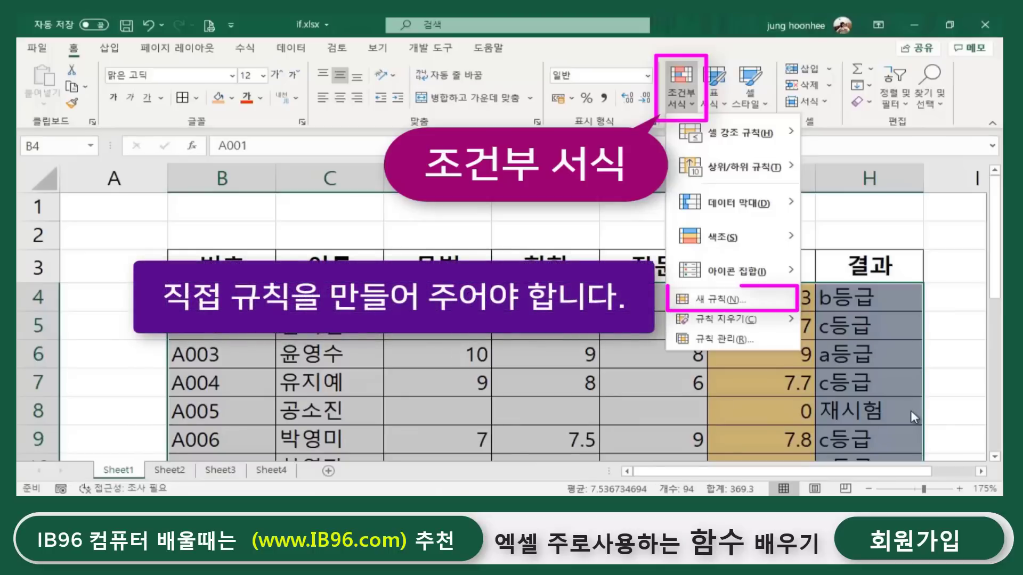
click(710, 302)
drag(536, 170, 395, 85)
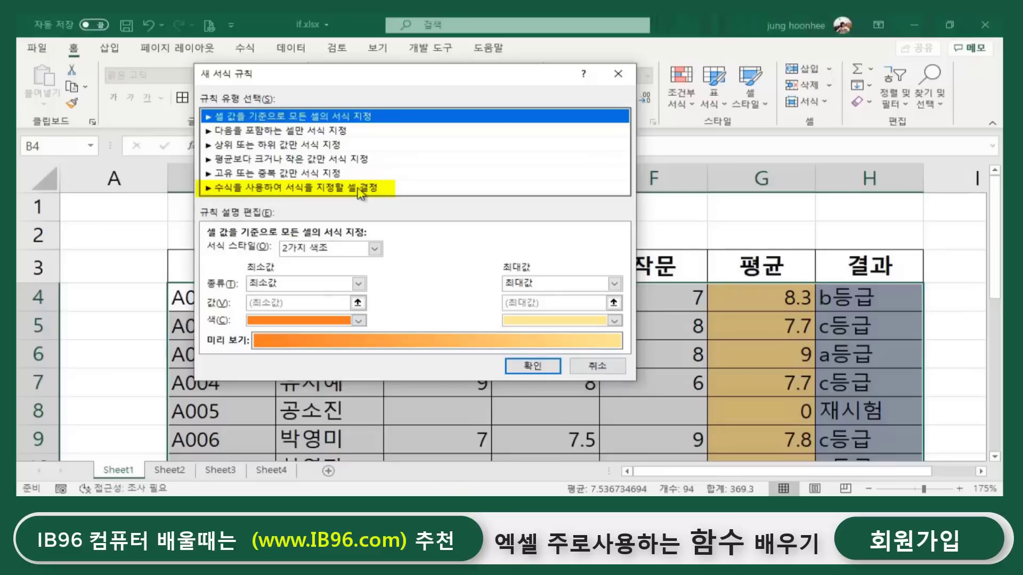
click(336, 190)
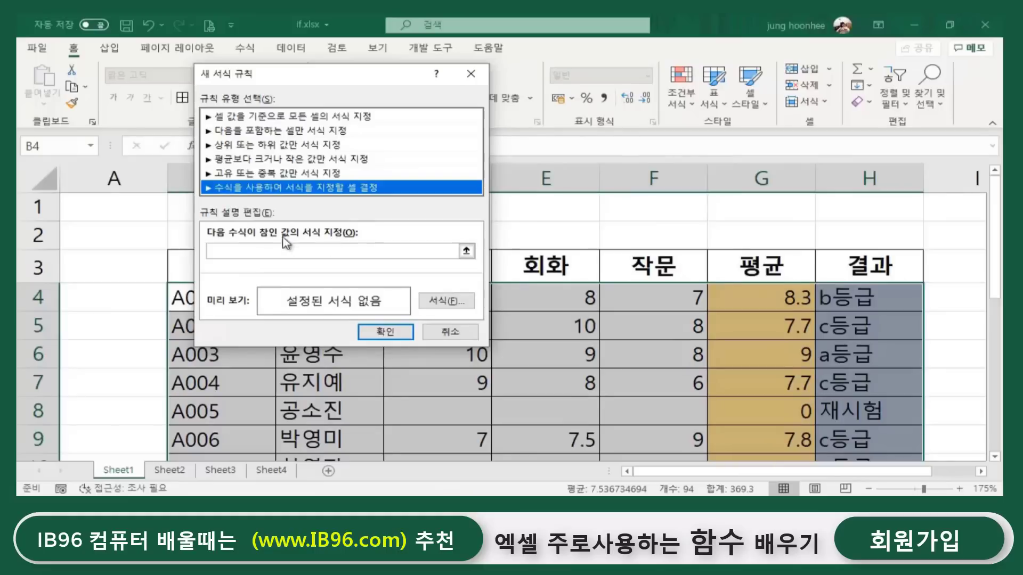
Set the rule's formula to =$H4="재시험", keeping column H absolute and the row relative.
click(235, 250)
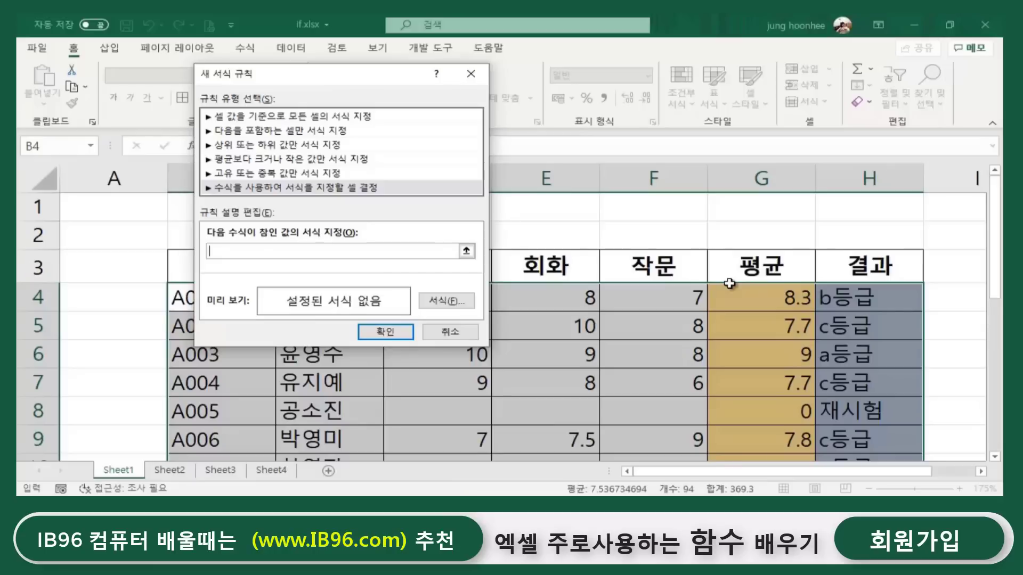
text(=)
click(847, 299)
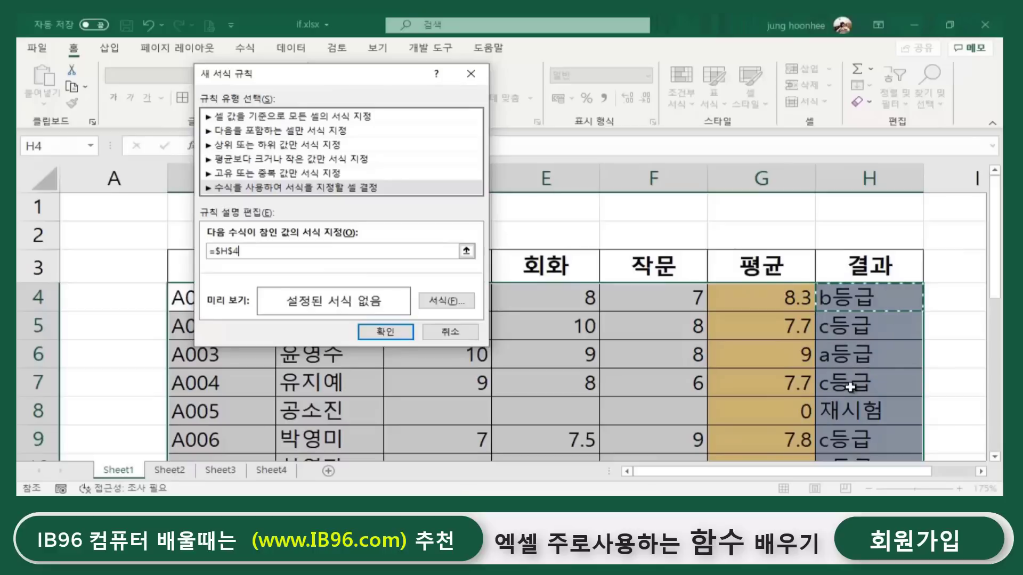
key(F4)
key(F4)
text(=)
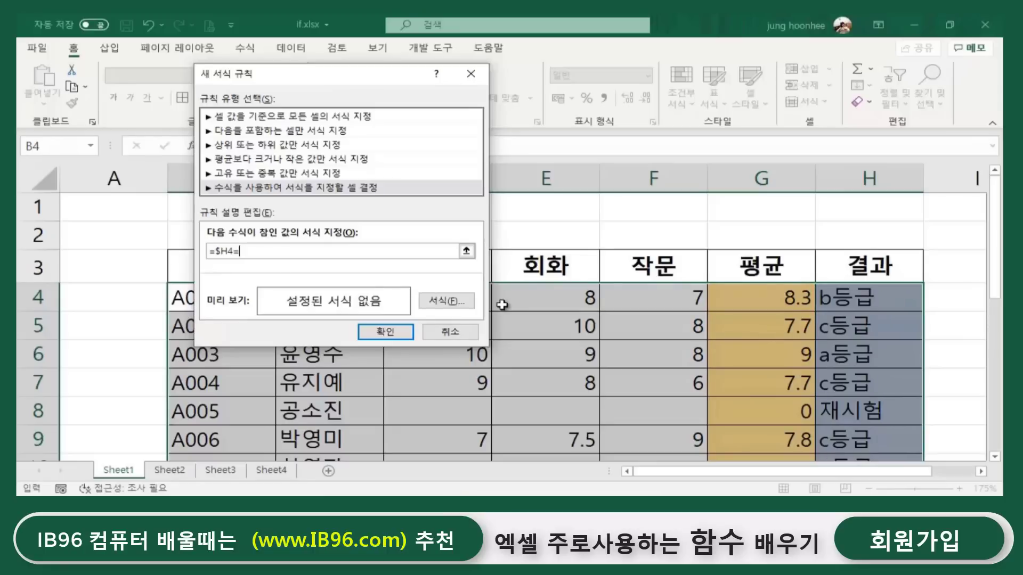
text("재시험")
Give the rule a red background fill and apply it to the selected student records.
click(446, 300)
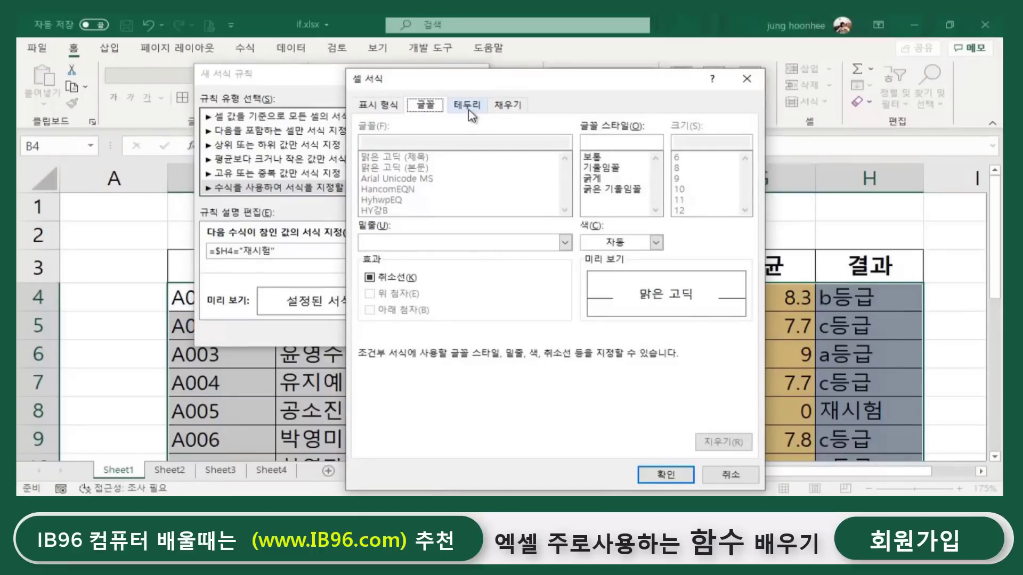
click(501, 105)
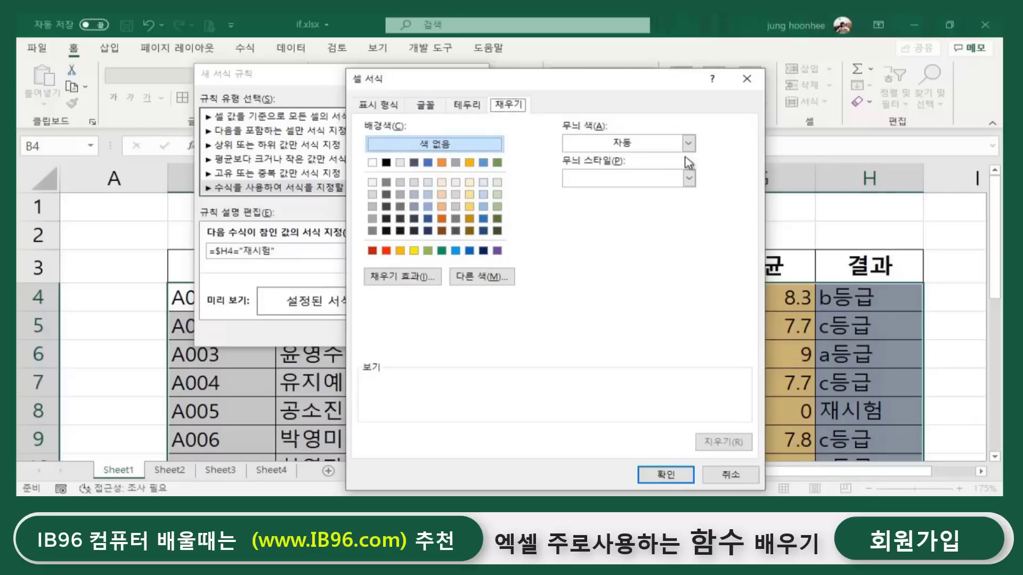
click(387, 251)
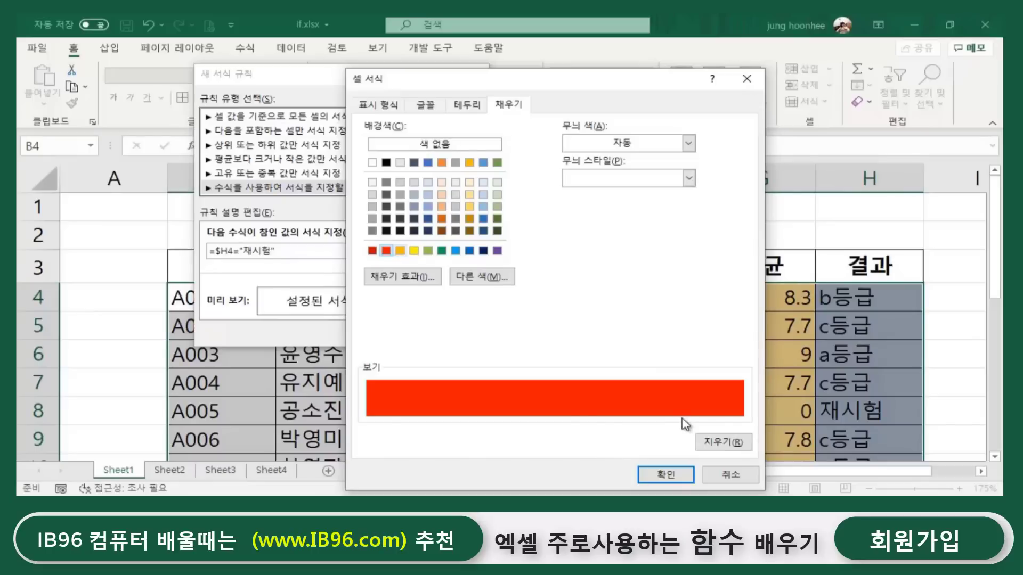
click(666, 476)
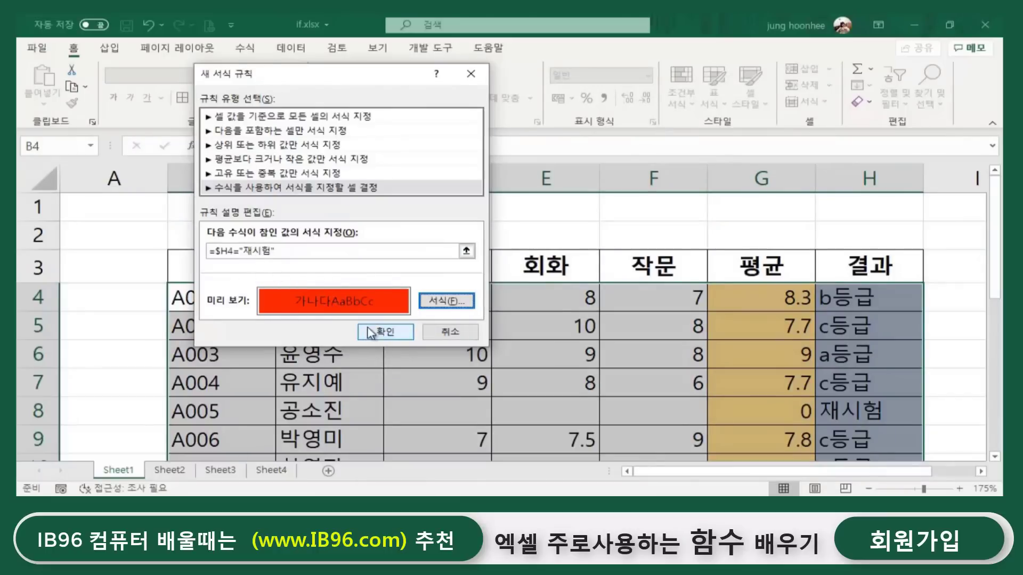
click(385, 331)
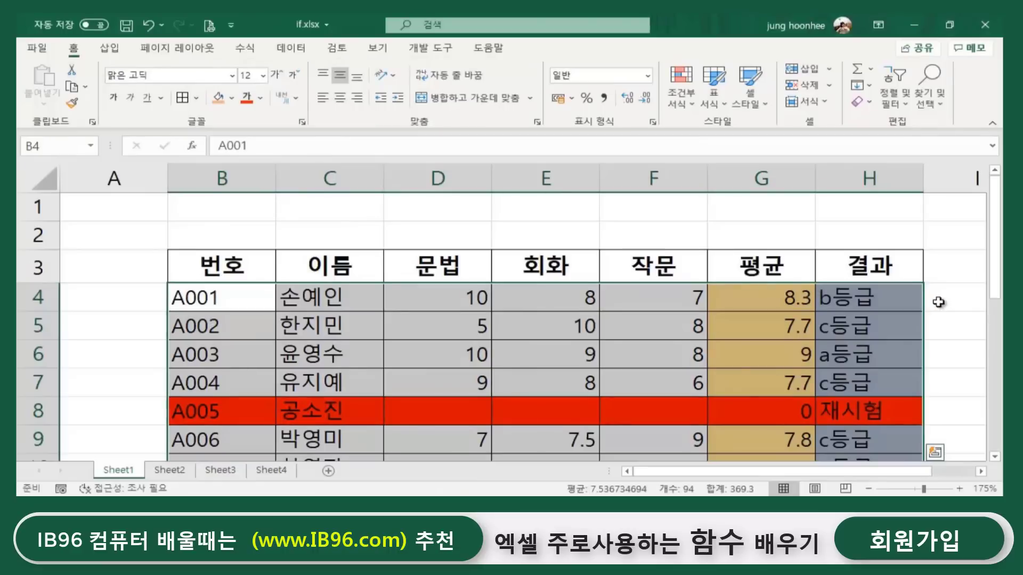
Deselect the range and check the highlighting of all student records against their 결과 grades.
click(977, 332)
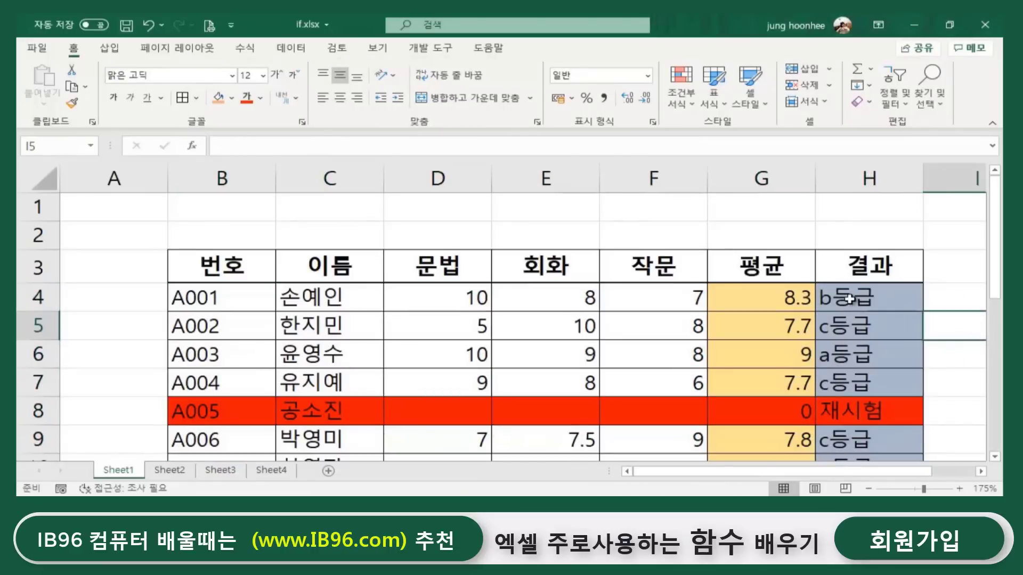
scroll(794, 335, down, 3)
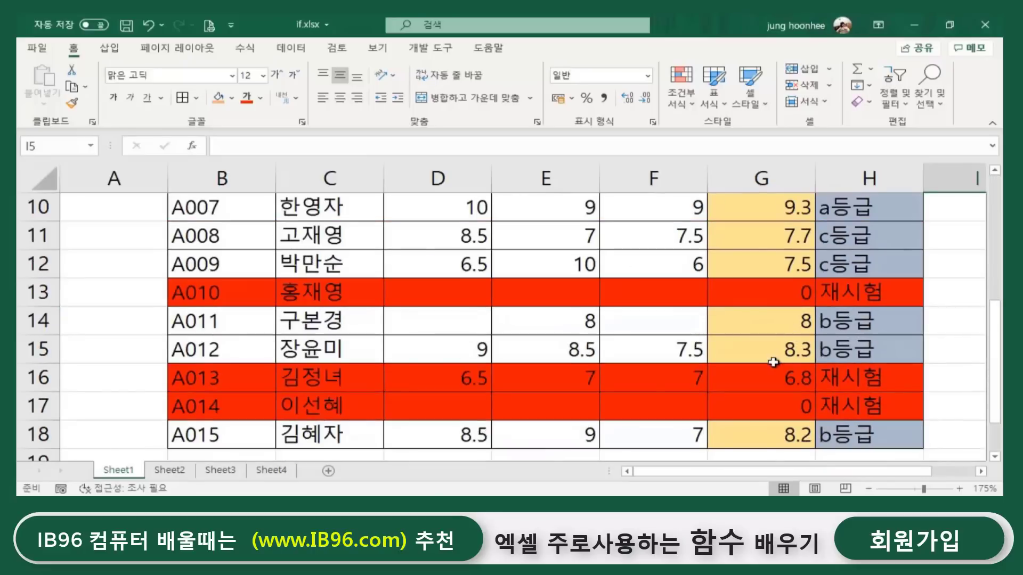
scroll(541, 345, down, 3)
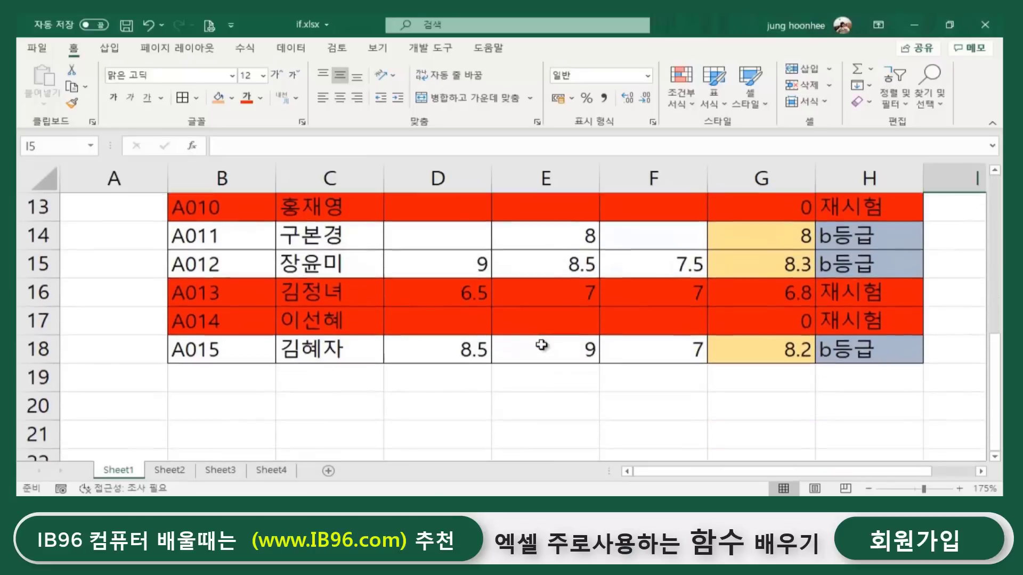
scroll(541, 344, up, 5)
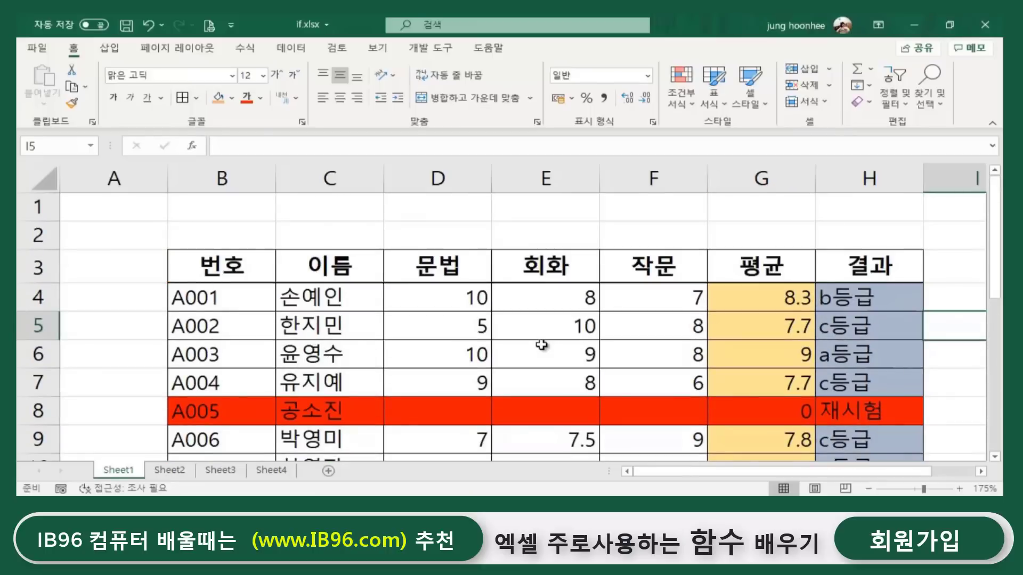
scroll(538, 347, down, 2)
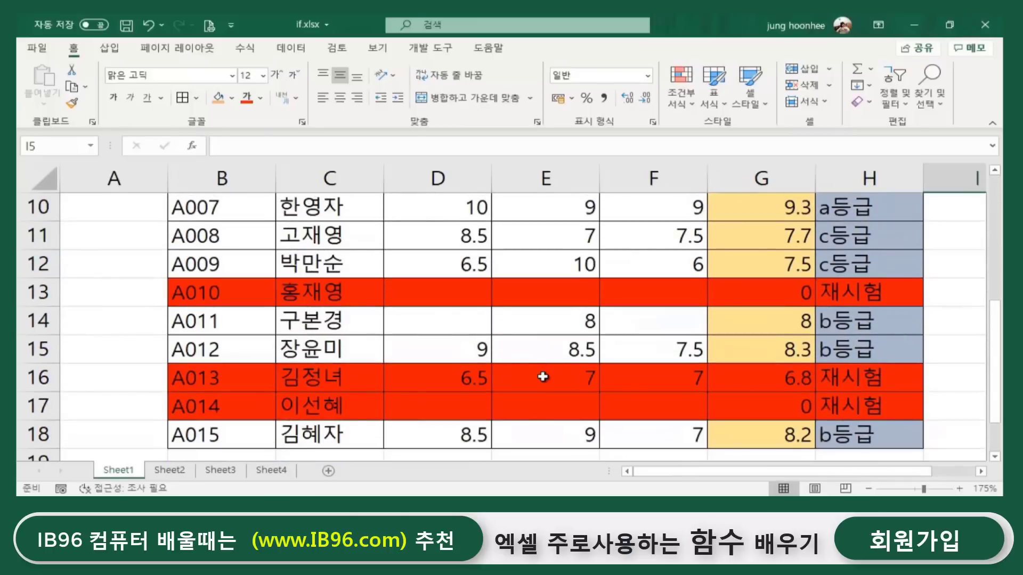
scroll(543, 377, up, 1)
scroll(542, 377, down, 2)
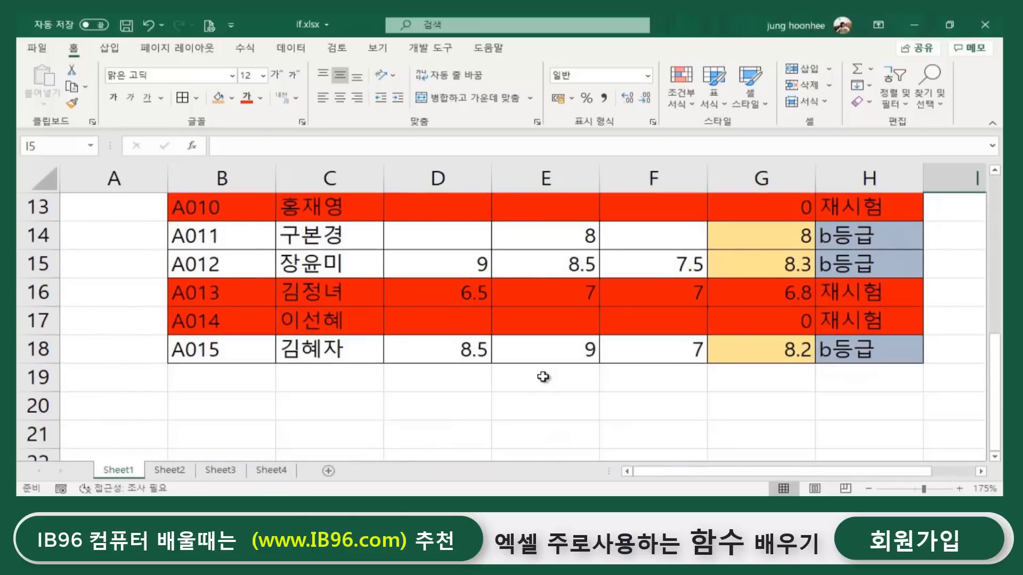
scroll(542, 376, up, 3)
scroll(543, 377, up, 2)
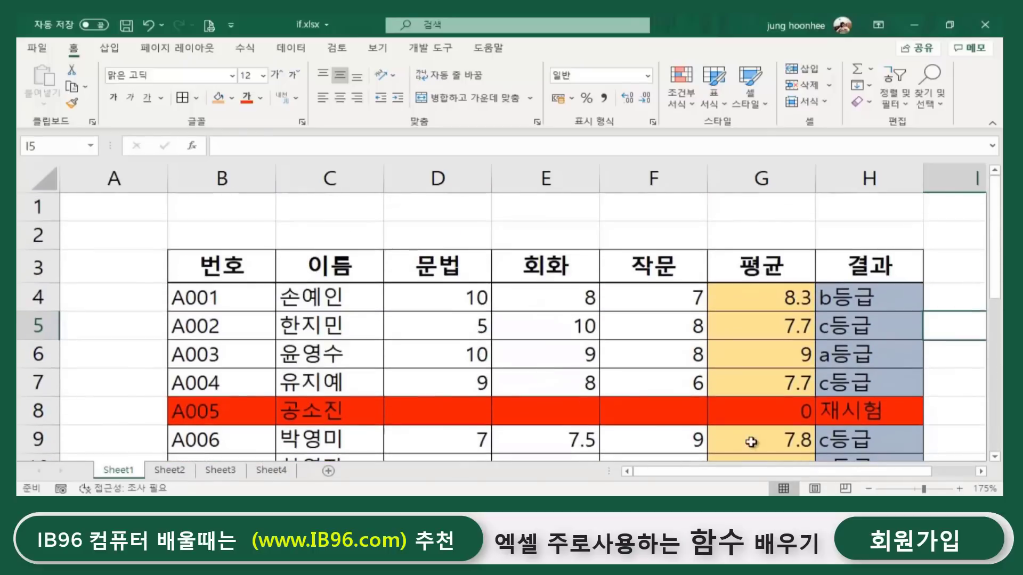
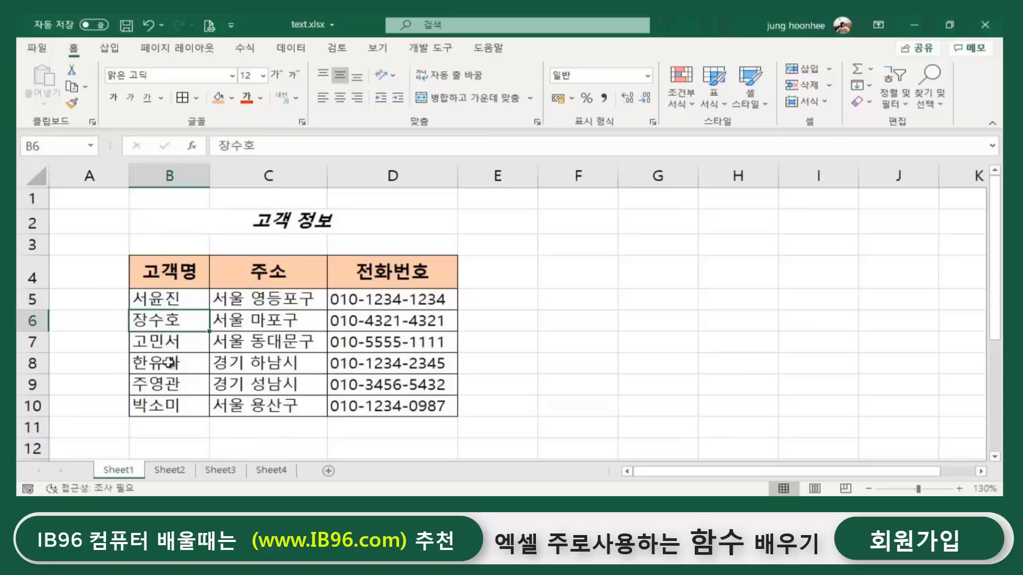
Look through the customer names in the 고객명 column of text.xlsx.
click(163, 342)
click(164, 363)
click(162, 388)
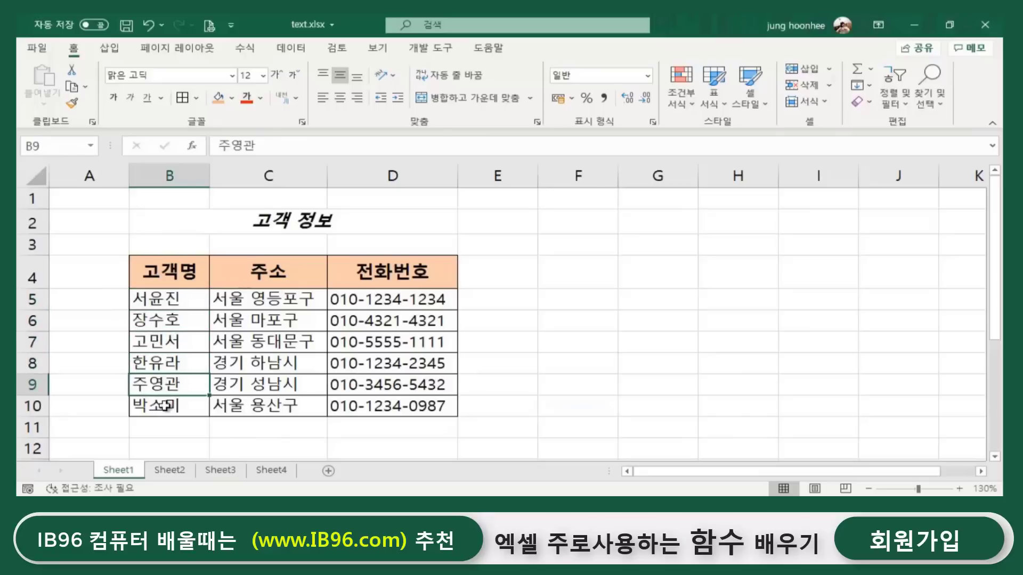
click(168, 405)
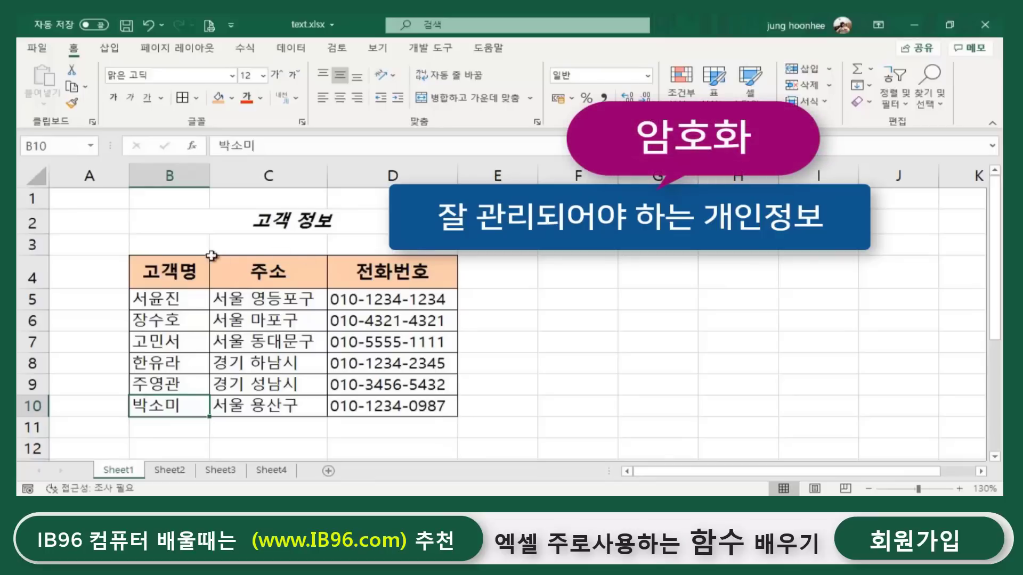
click(154, 272)
click(156, 298)
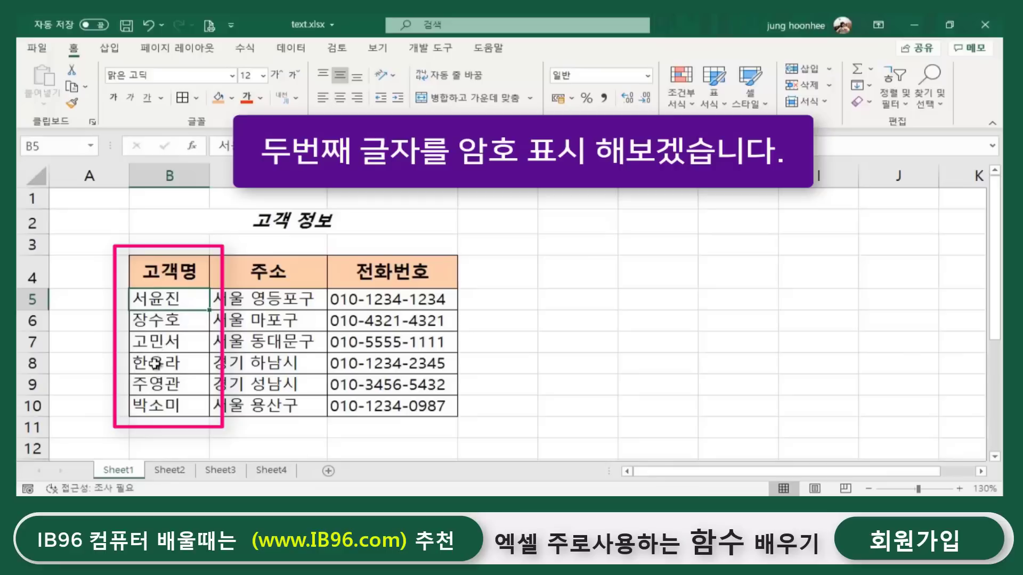
click(215, 447)
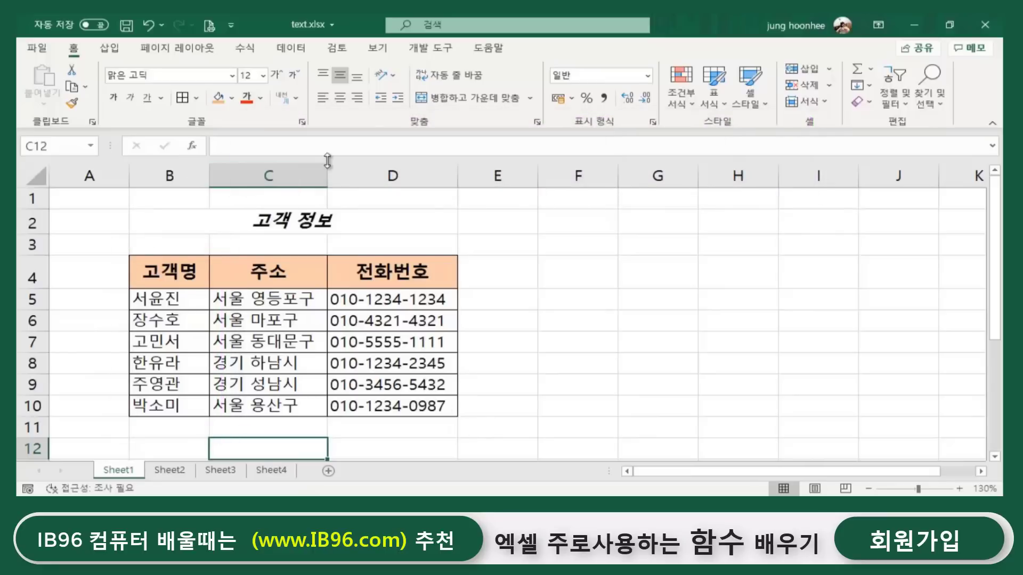
Insert an empty column between the 고객명 and 주소 columns.
click(252, 173)
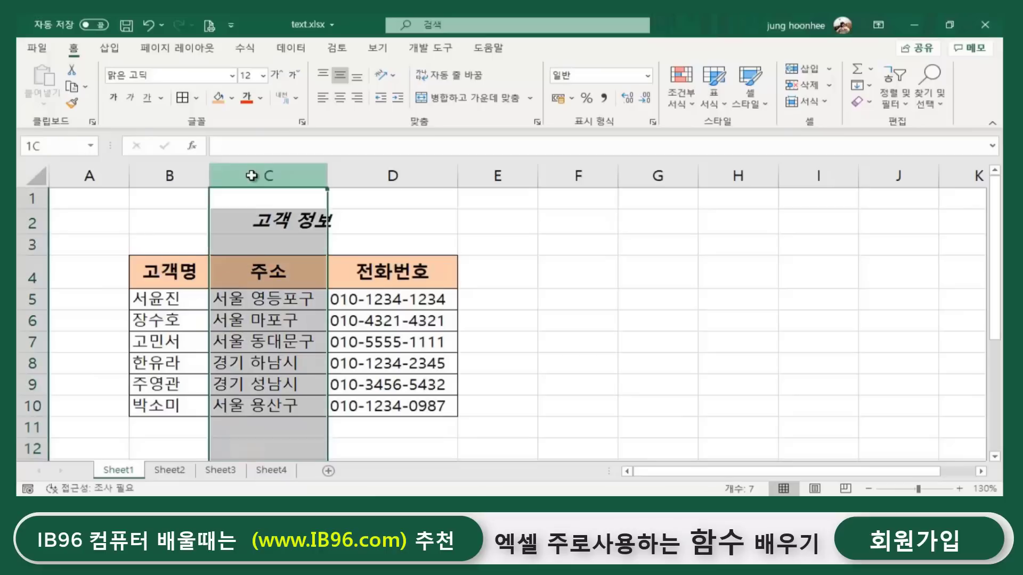
right_click(253, 178)
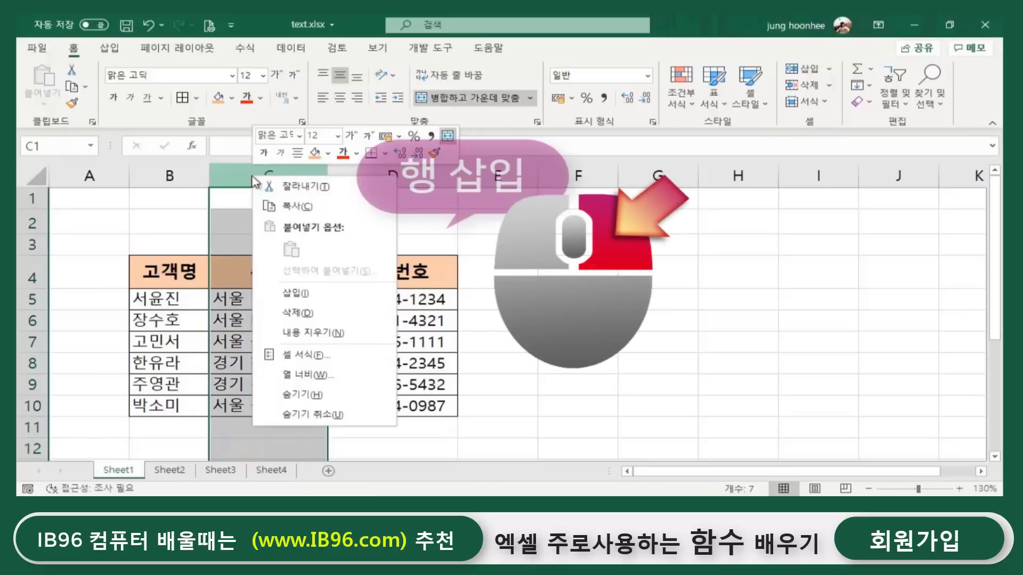
click(308, 296)
click(245, 271)
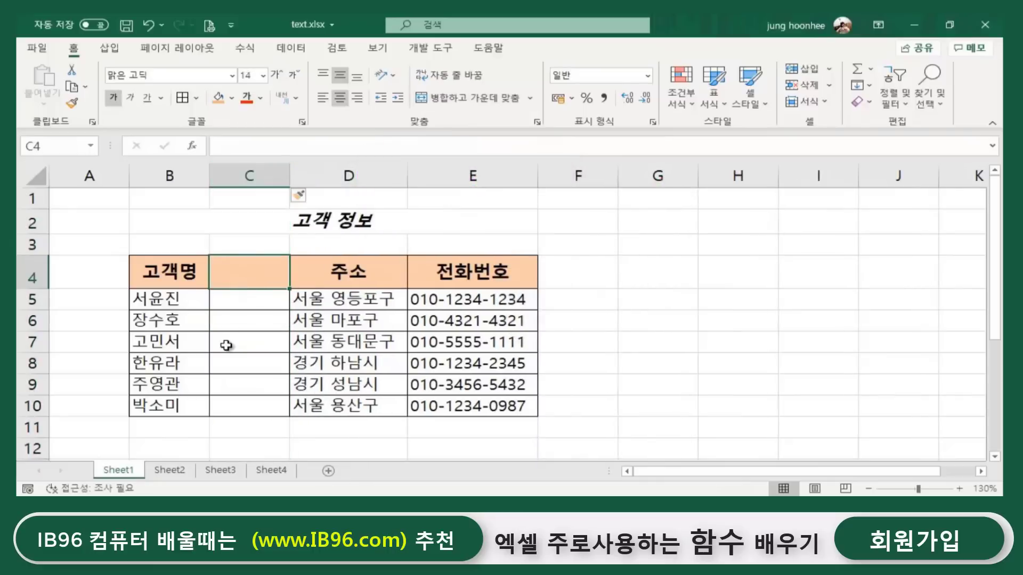
Enter the first customer's name in C5 with its middle character replaced by an asterisk.
click(249, 306)
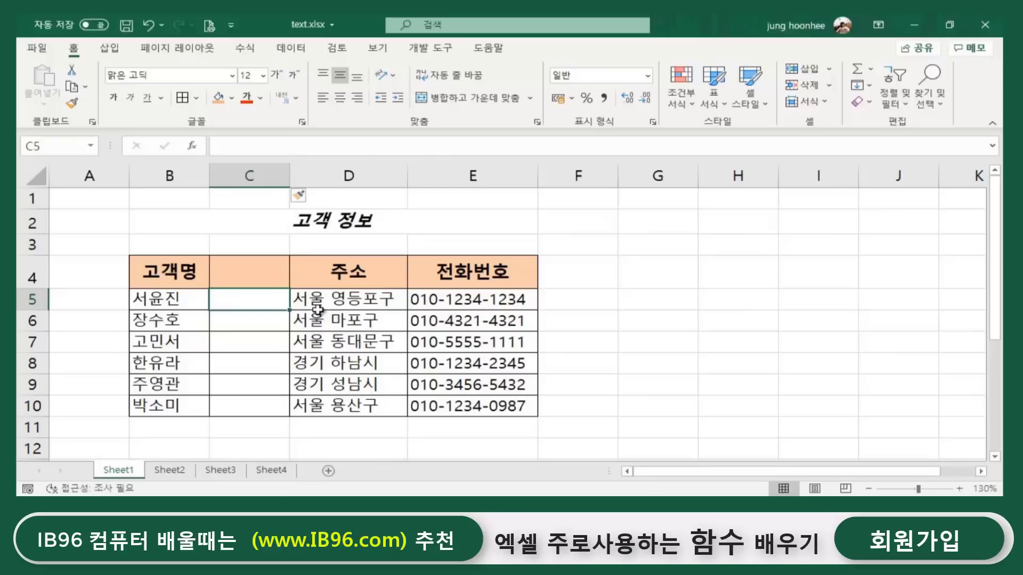
text(서)
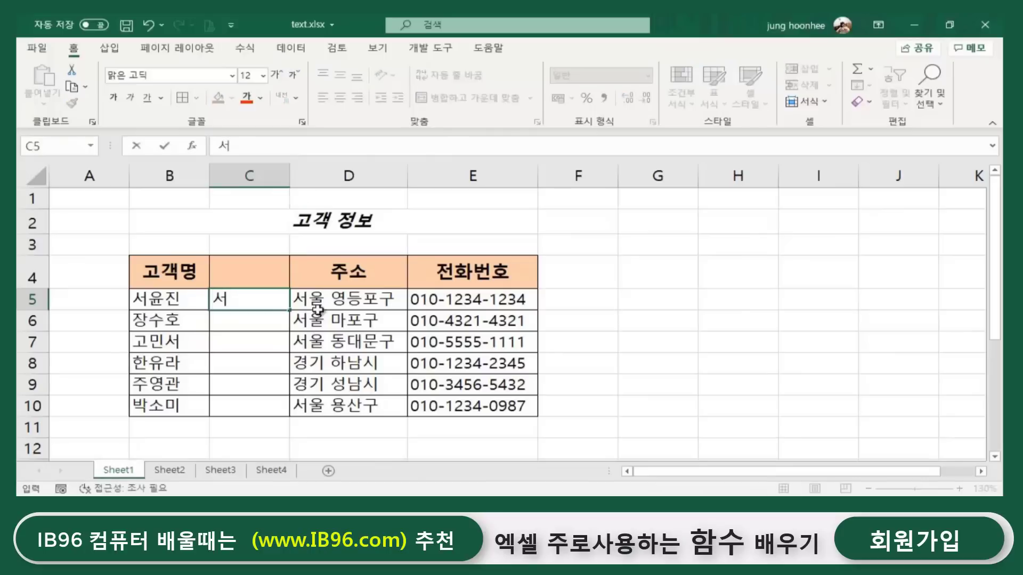
text(*진)
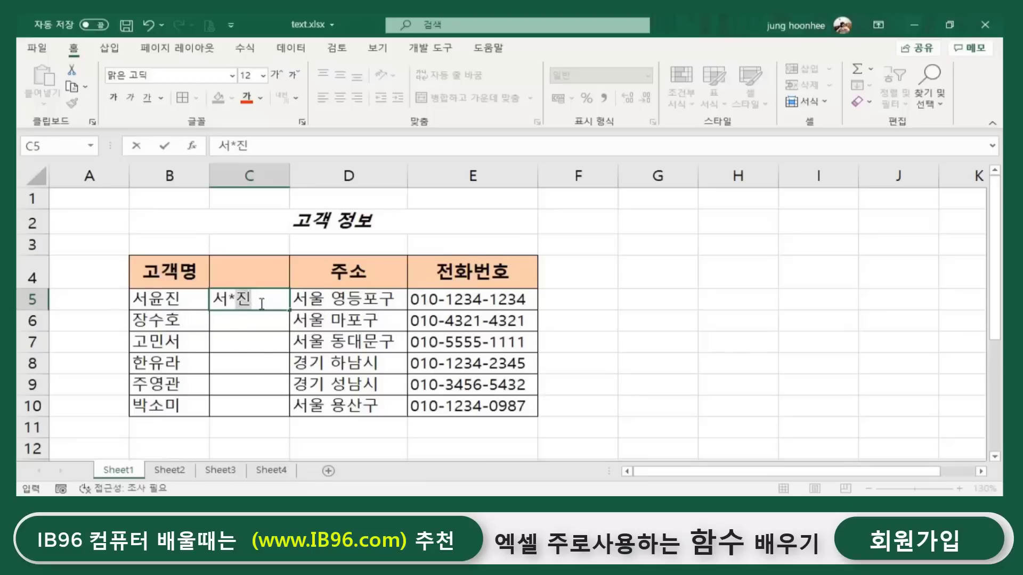
key(Return)
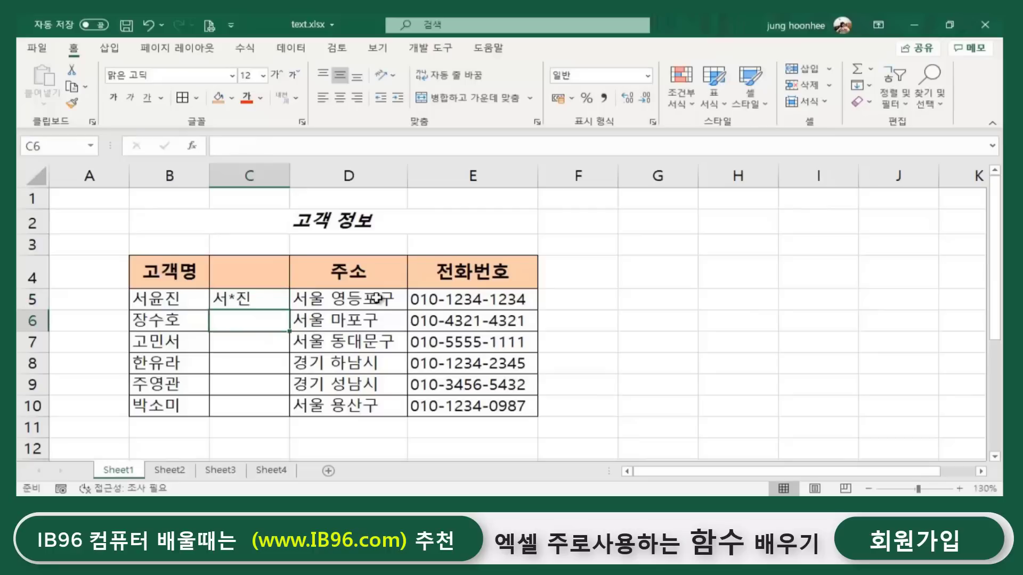
Fill C5 to C10 with Flash Fill, using the masked name in C5 as the pattern.
drag(228, 297, 223, 404)
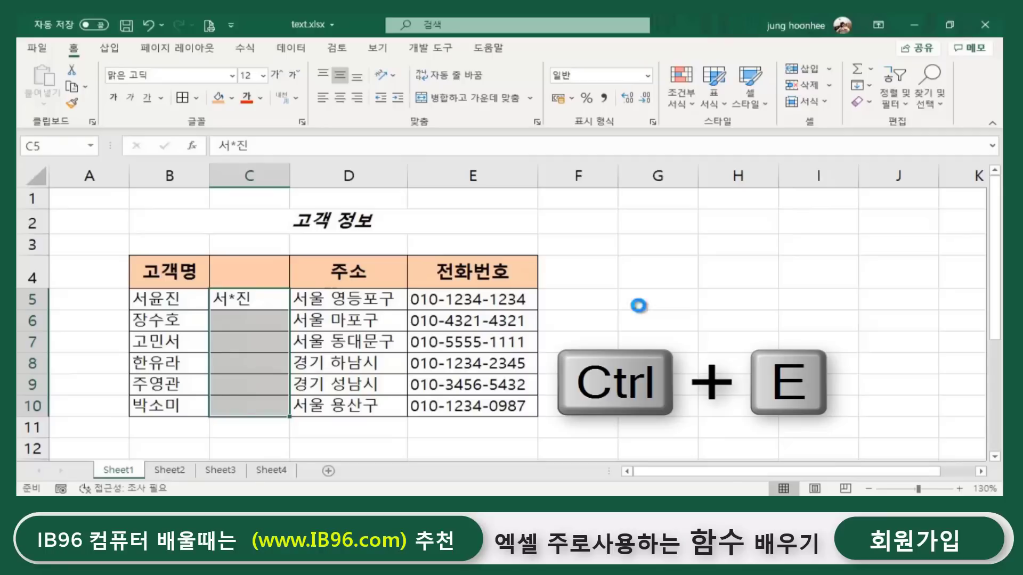
key(ctrl+e)
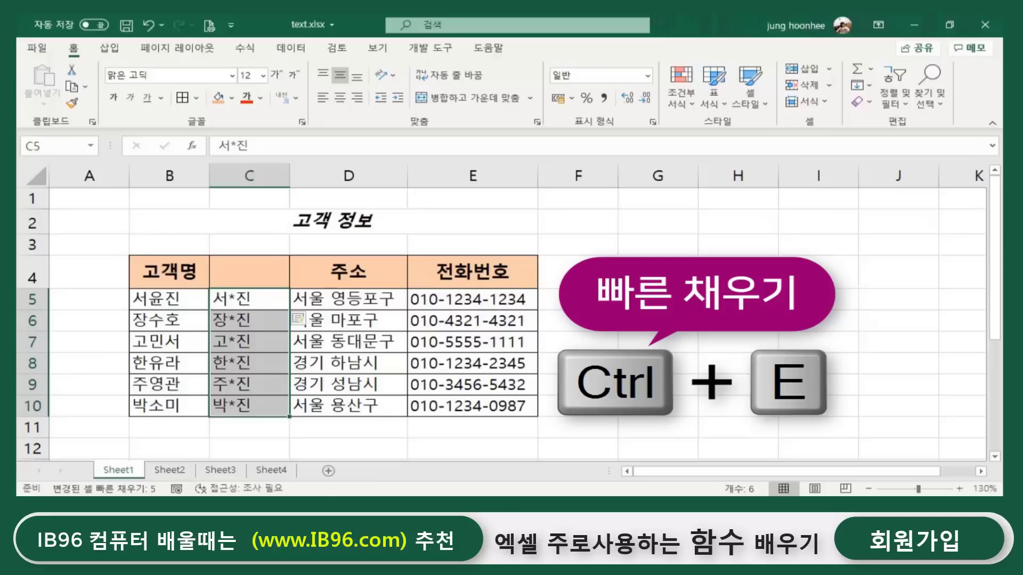
click(860, 85)
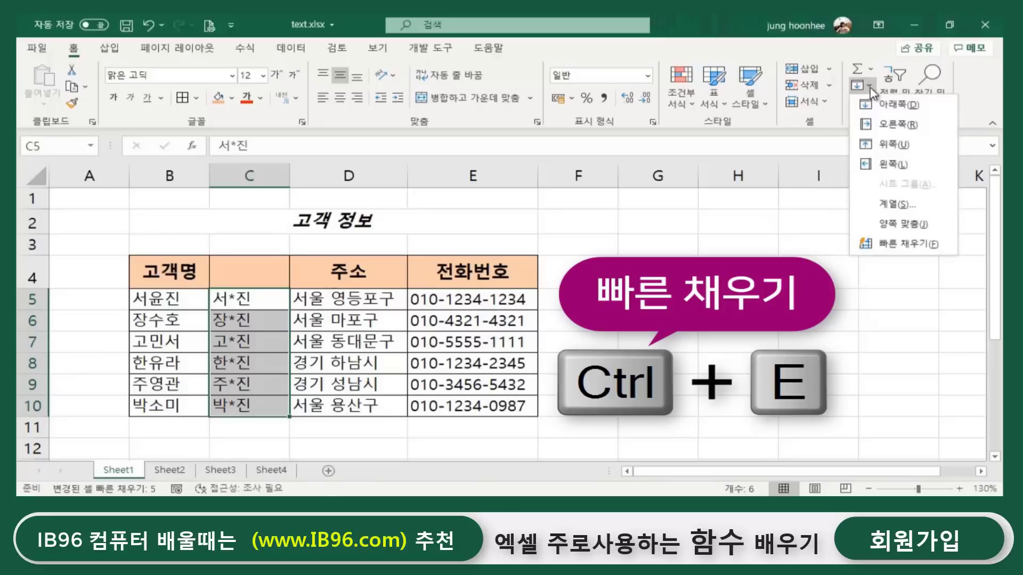
click(897, 246)
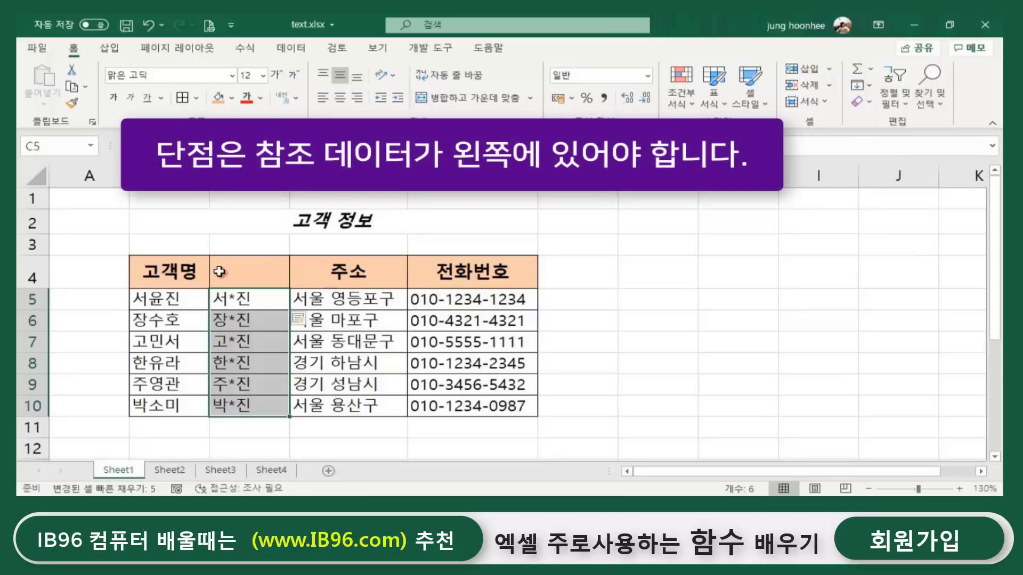
Compare the masked names in column C with the original customer names in column B.
click(247, 283)
click(175, 303)
click(228, 299)
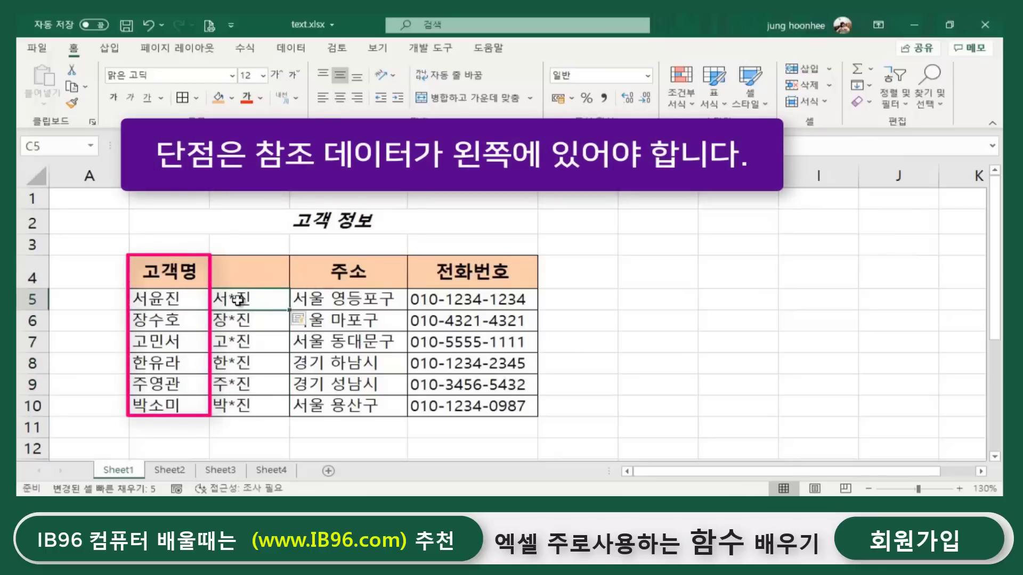
click(248, 323)
click(238, 344)
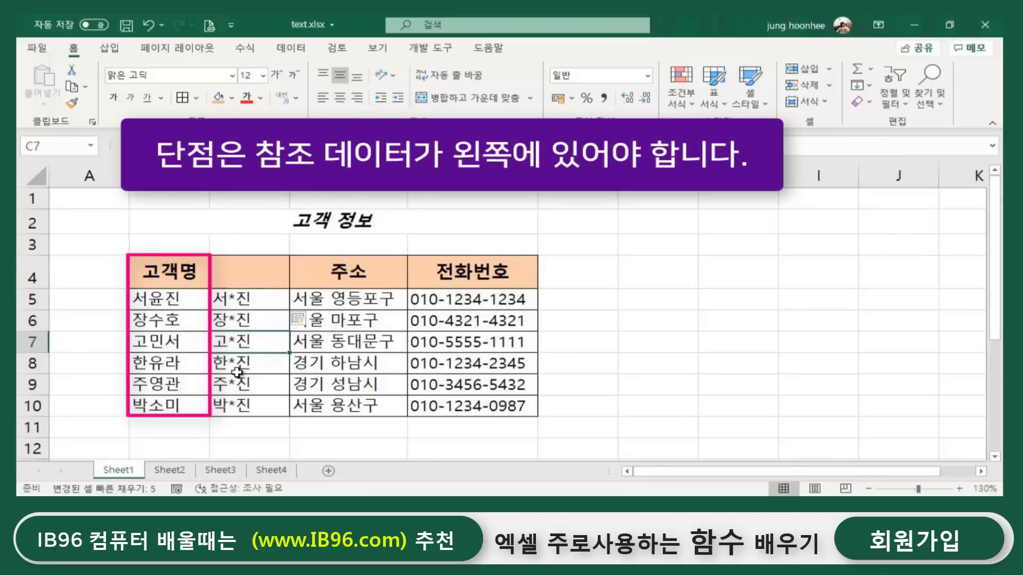
click(238, 367)
click(171, 299)
click(165, 322)
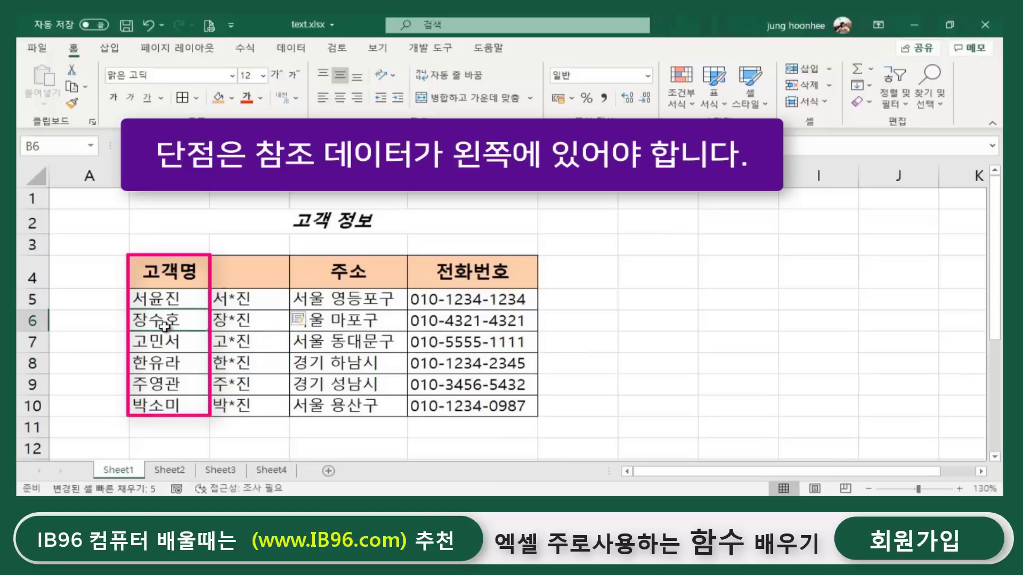
click(164, 343)
click(161, 379)
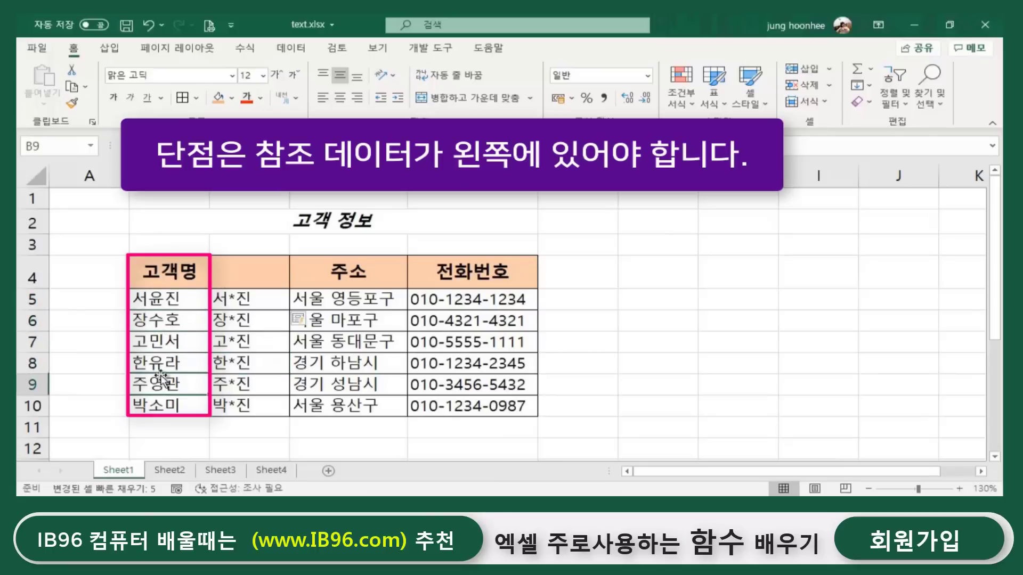
Delete column C with the masked names between the 고객명 and 주소 columns.
click(705, 402)
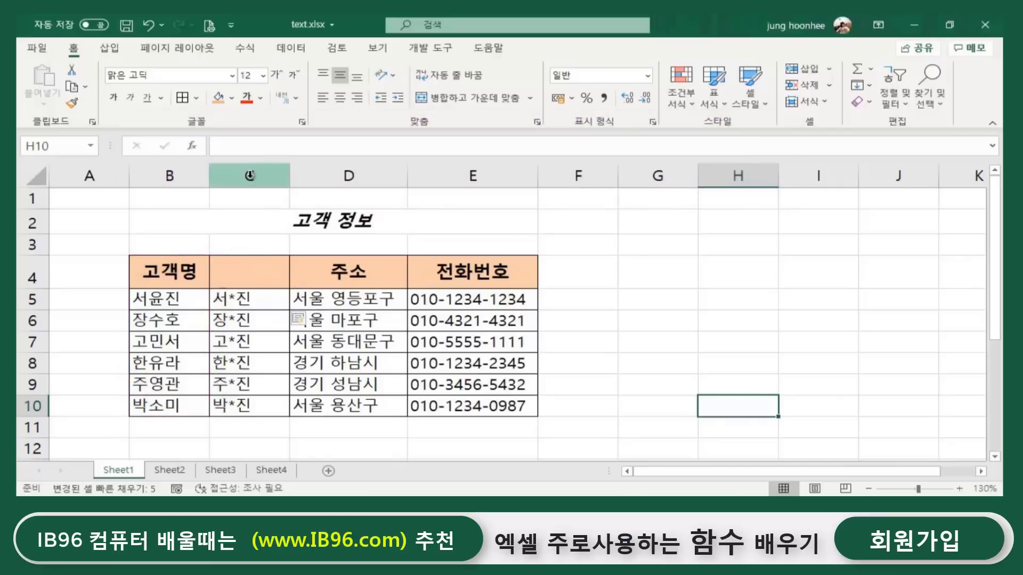
click(249, 175)
right_click(251, 177)
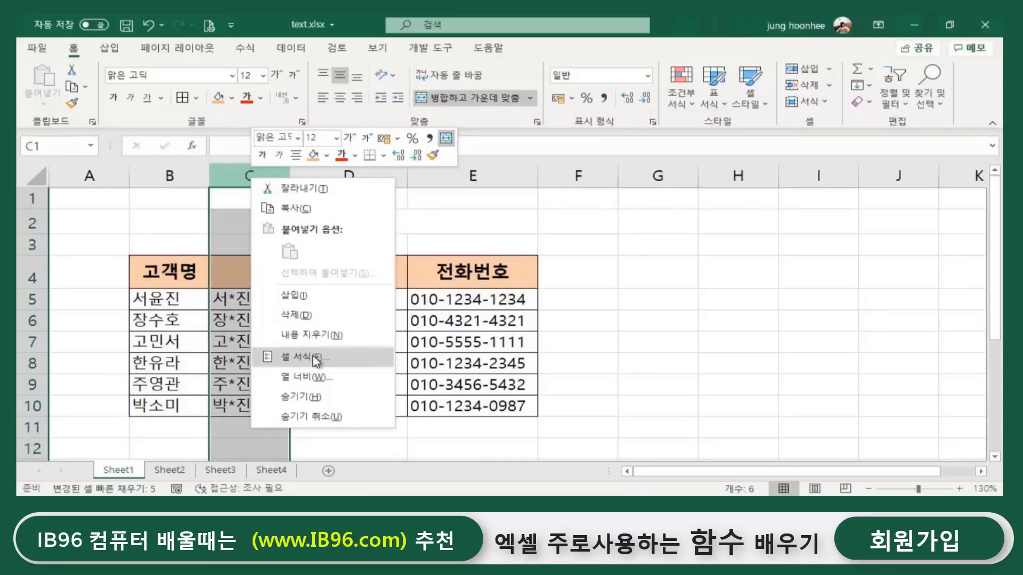
click(313, 321)
click(572, 304)
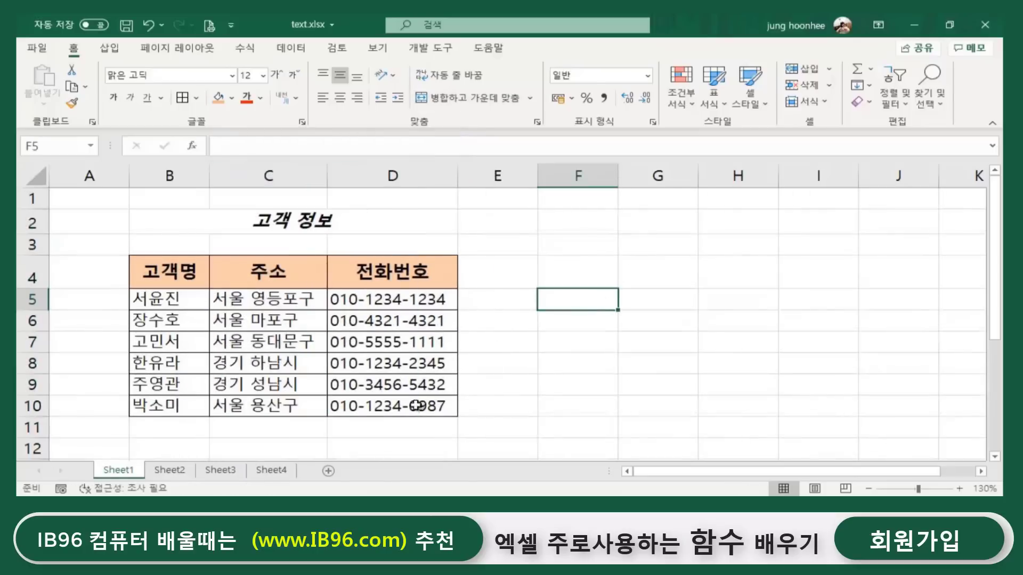
Examine the customer names and phone numbers on Sheet1 and the 받는 분 and 연락처 form on Sheet2.
click(642, 367)
click(166, 297)
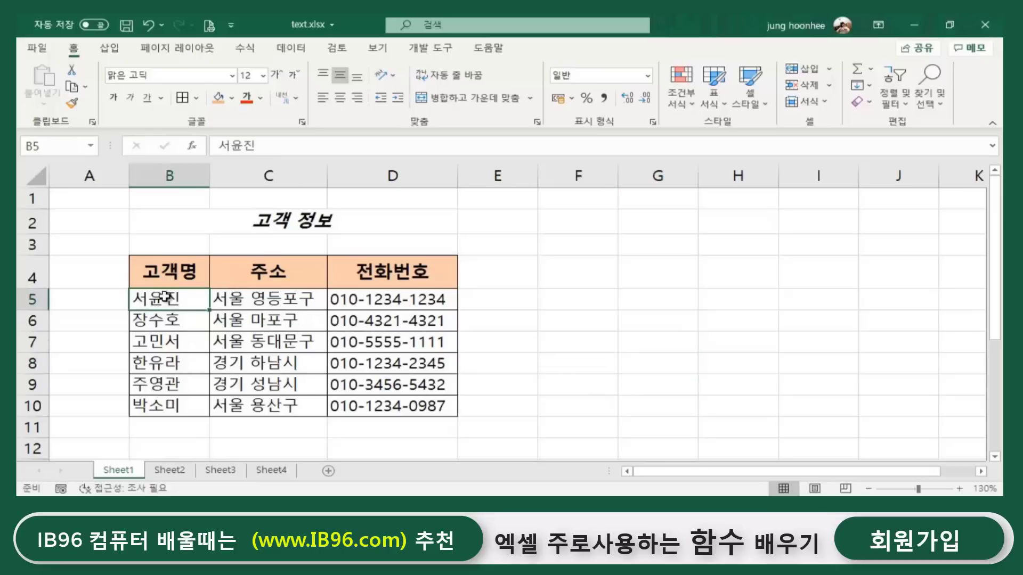
click(164, 322)
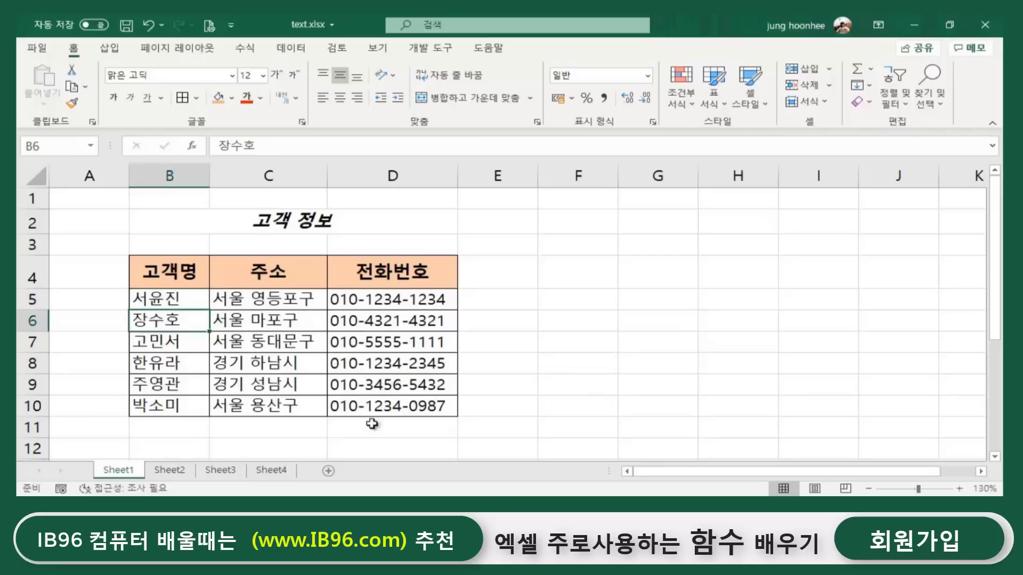
click(169, 470)
click(282, 224)
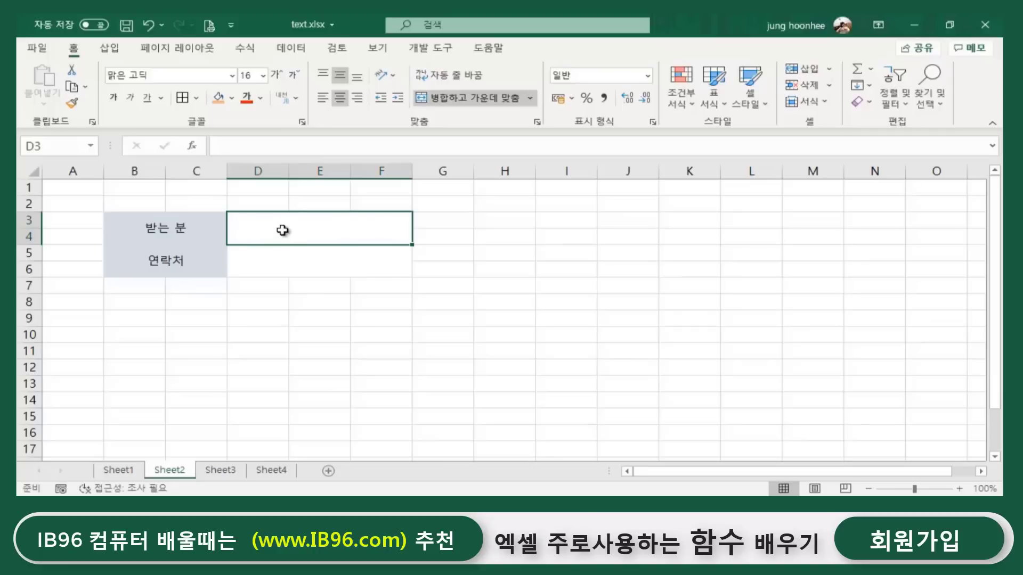
click(127, 472)
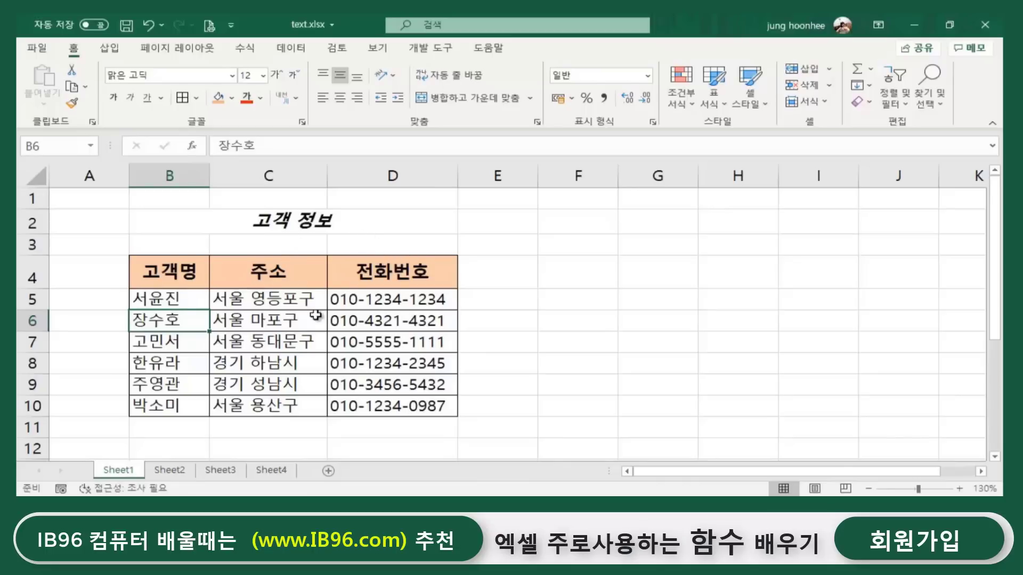
click(403, 299)
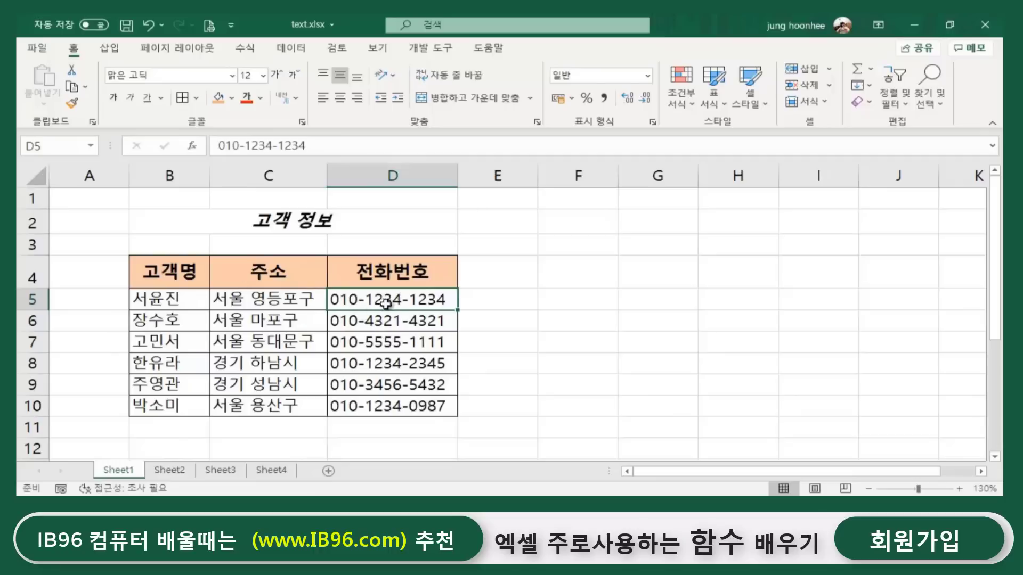
click(522, 300)
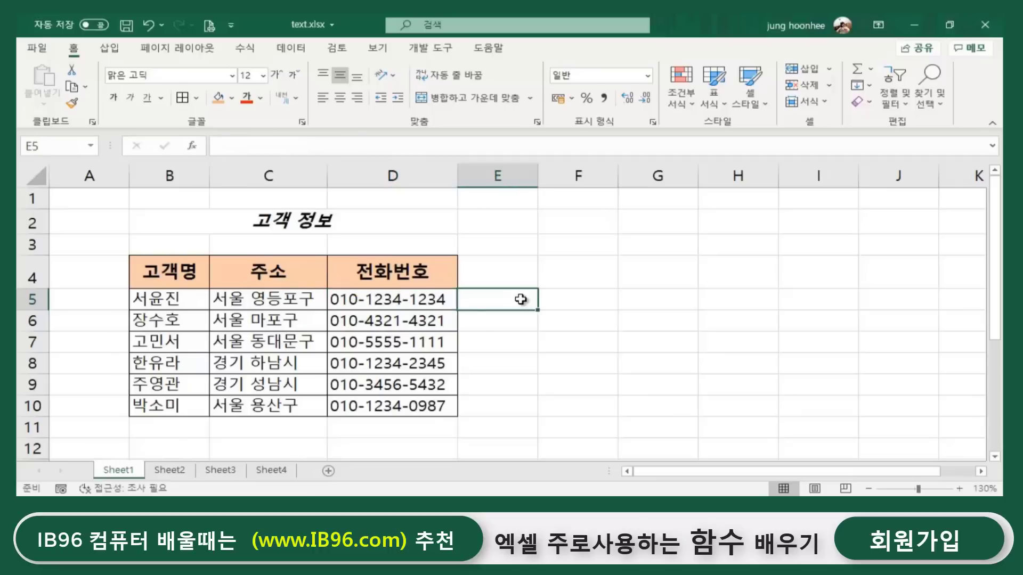
click(168, 478)
click(125, 477)
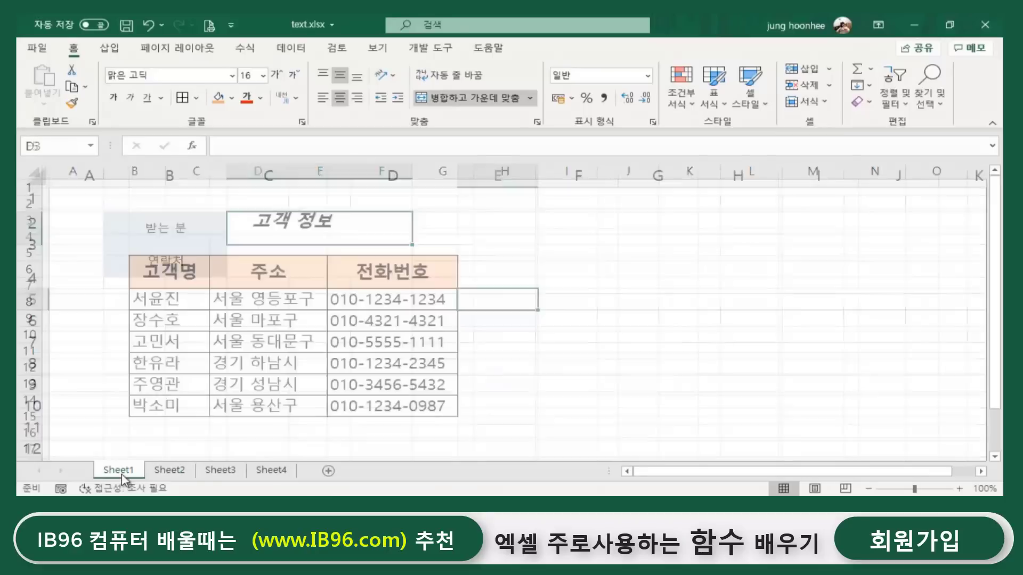
click(316, 434)
click(625, 353)
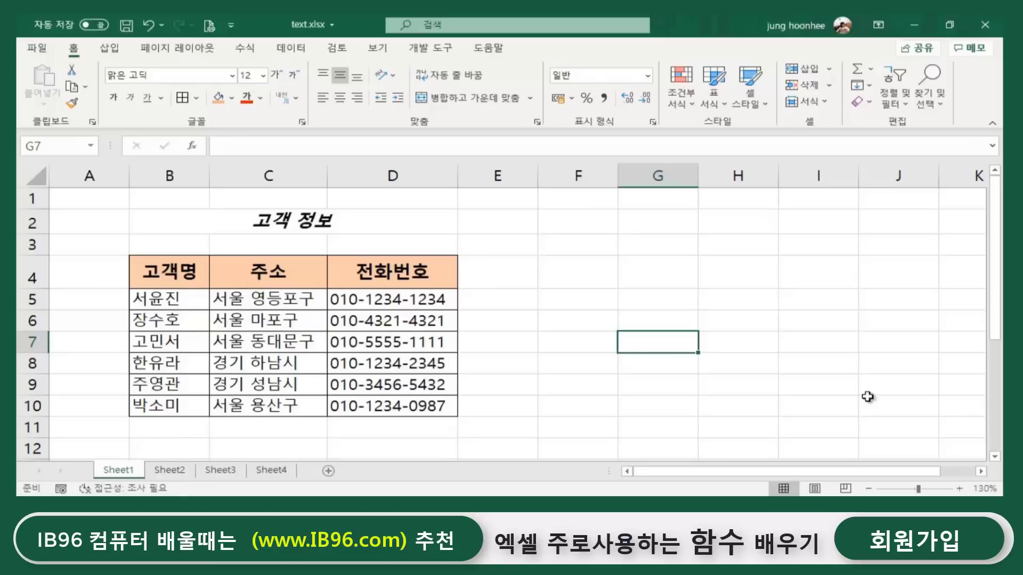
click(610, 315)
click(582, 300)
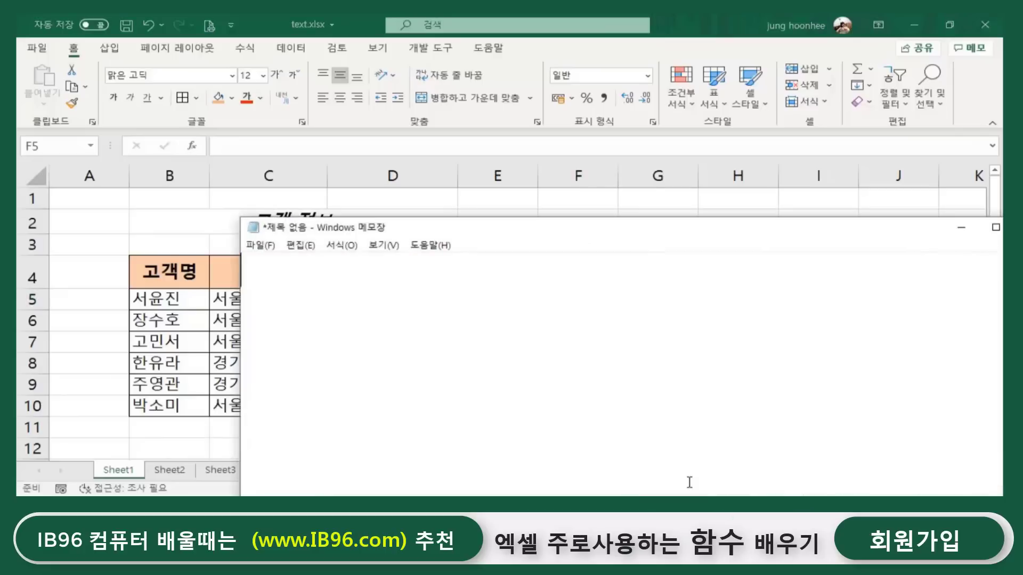
Switch to an empty Notepad window, place it beside the customer table and write the heading 문자열추출.
drag(487, 228, 718, 237)
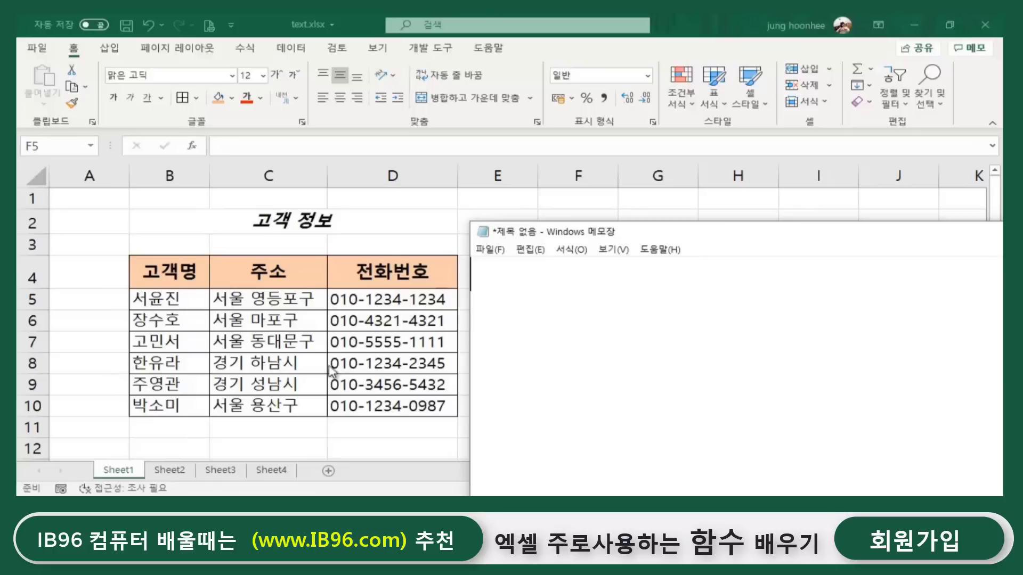
text(문자열ㅊ)
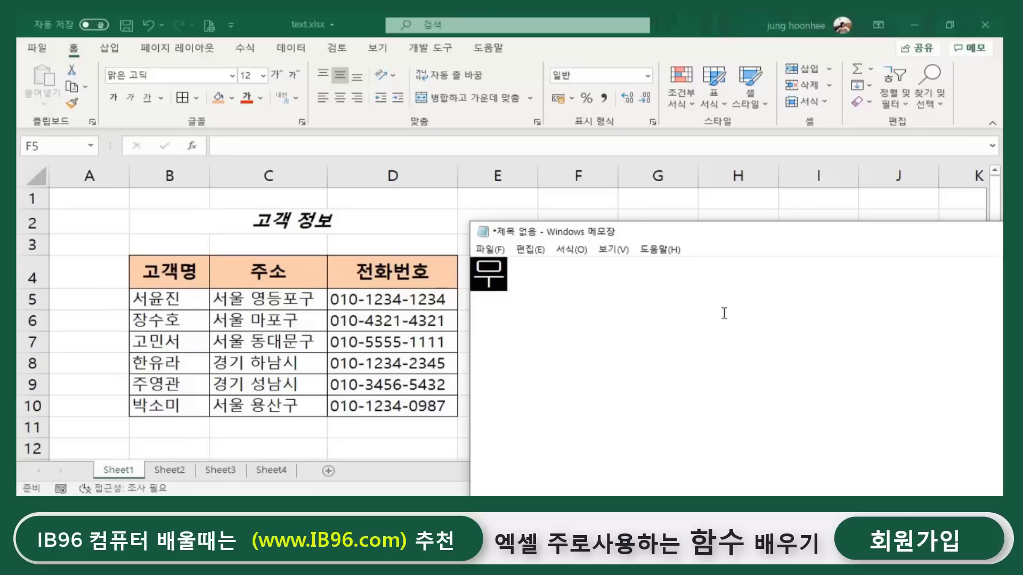
text(추출)
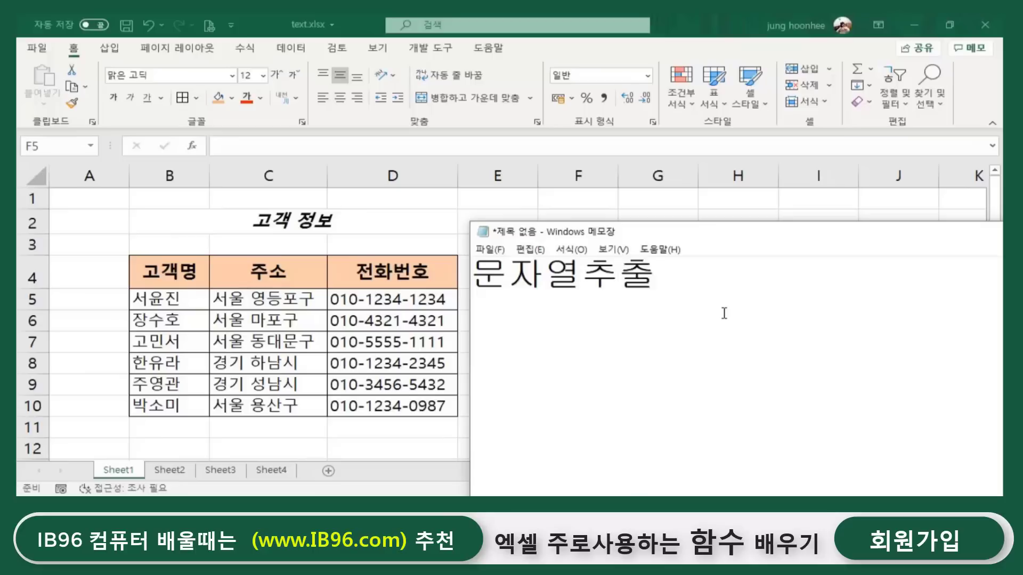
List the functions =left, =right and =mid on separate lines below the 문자열추출 heading.
key(Return)
text(left)
key(Left)
key(Left)
key(Left)
key(Left)
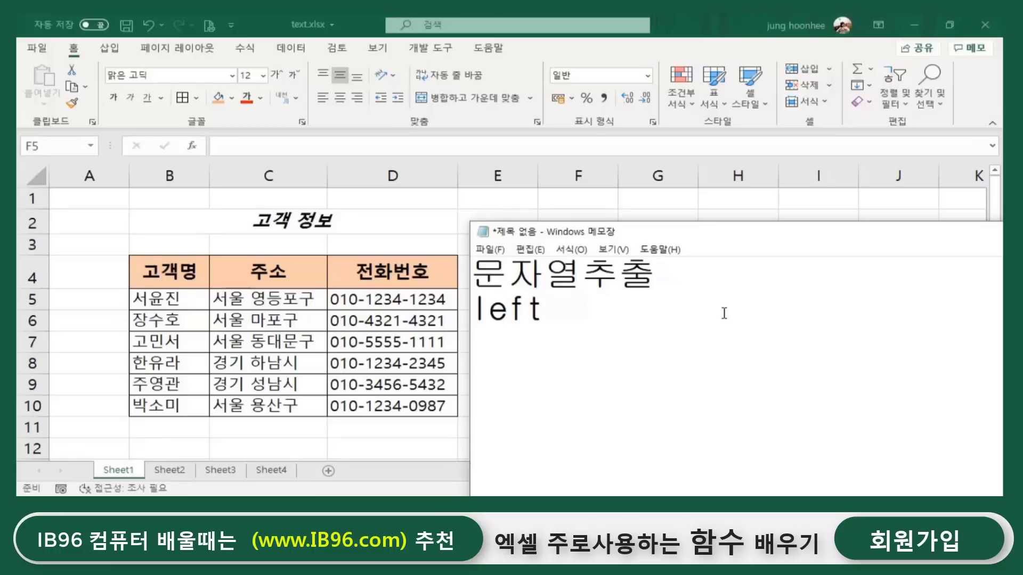
text(=)
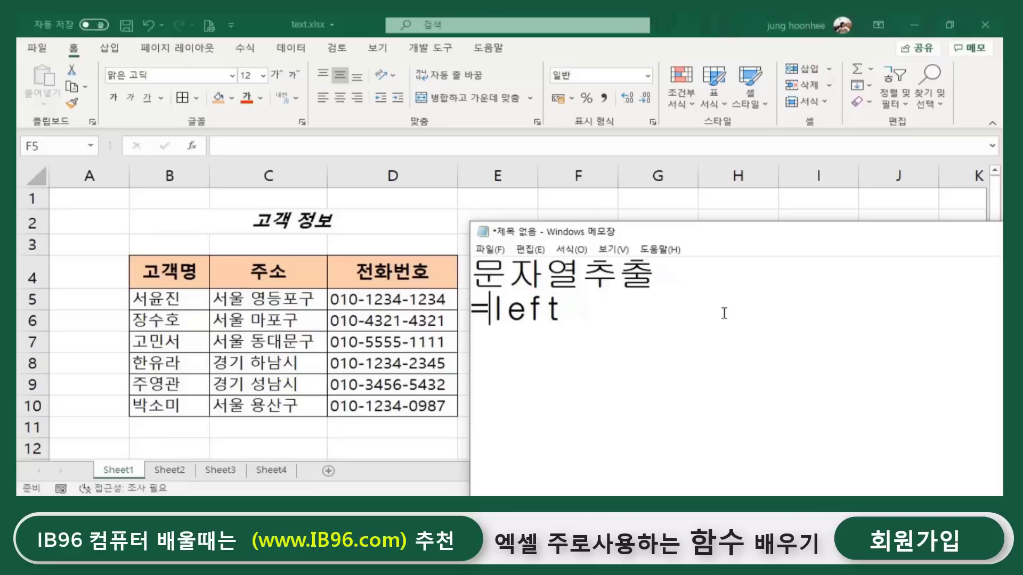
click(593, 312)
text(=right)
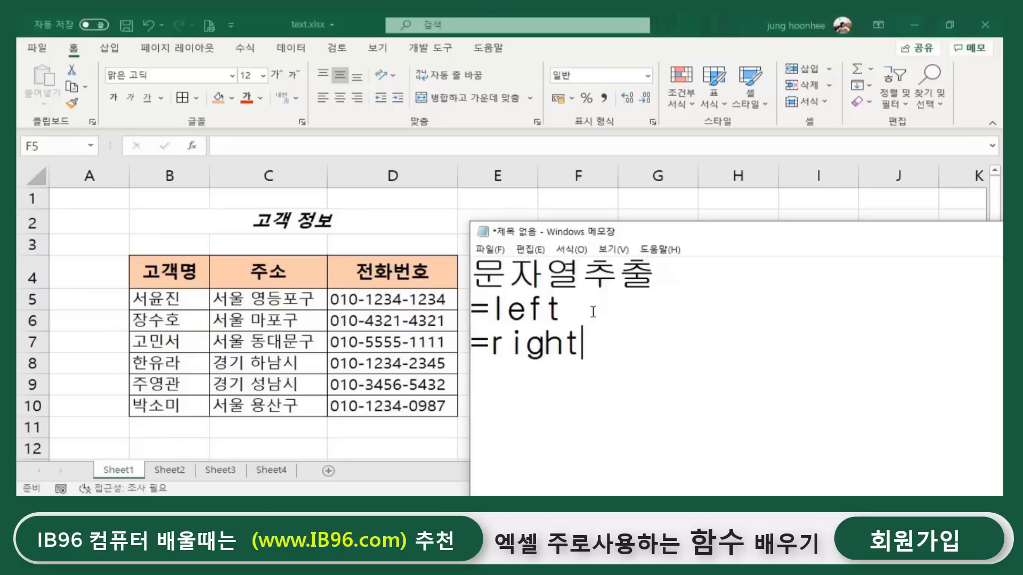
key(Return)
text(=mid)
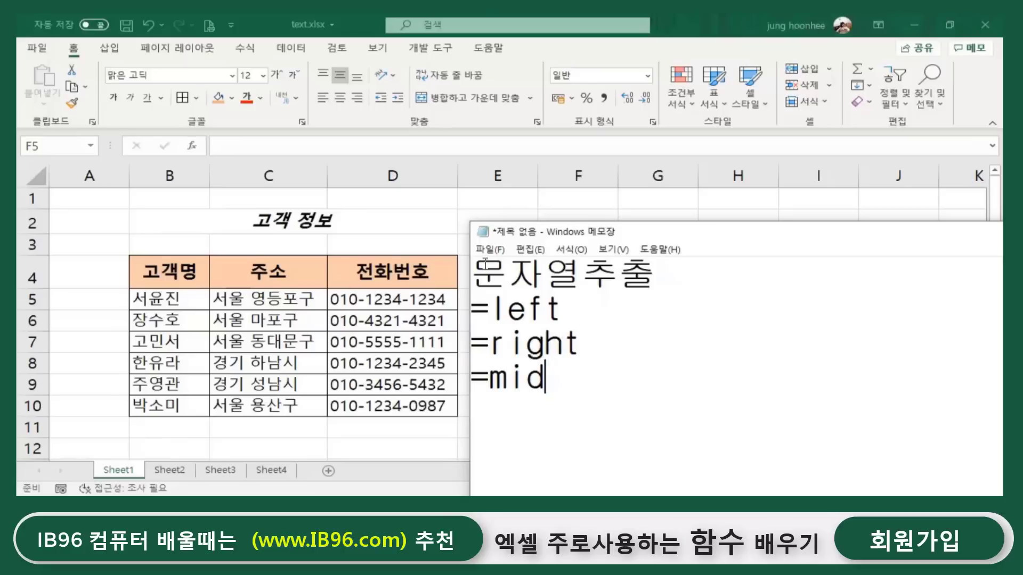
Review the left, right and mid functions in the note against the character positions in the customer names.
click(578, 317)
click(607, 357)
click(553, 380)
click(558, 308)
click(585, 343)
drag(499, 309, 561, 310)
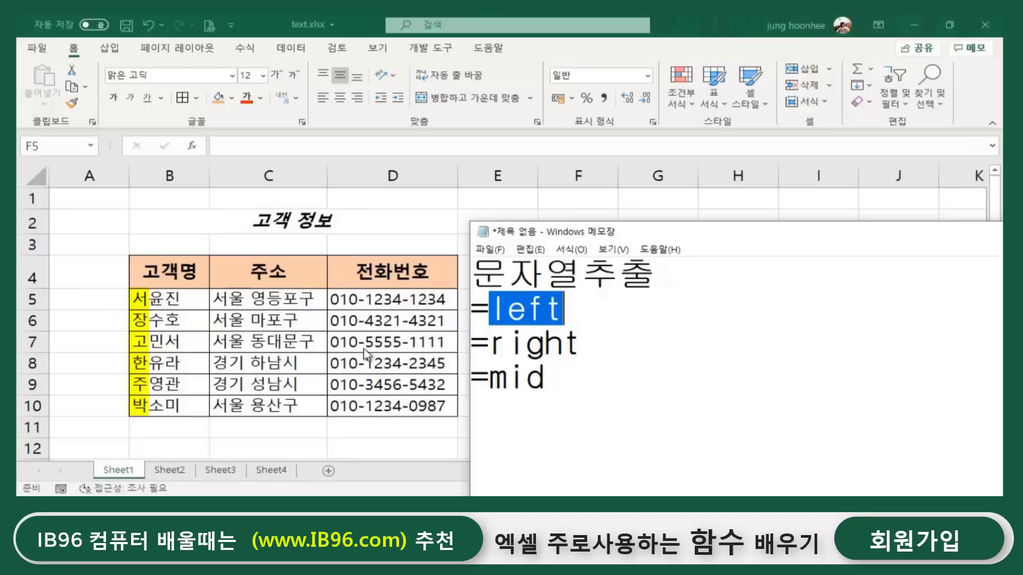
click(530, 351)
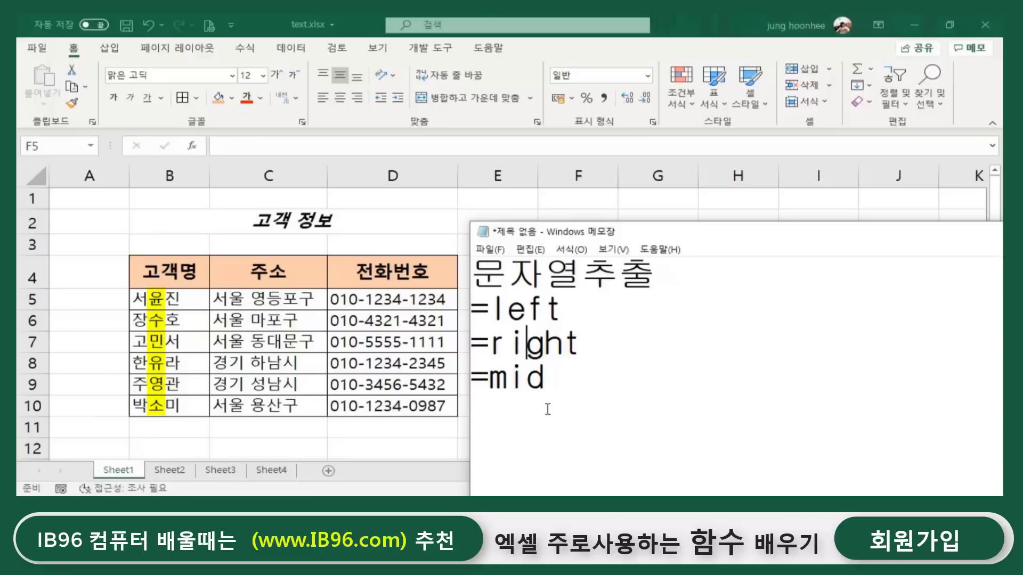
drag(795, 241, 766, 326)
Switch back to the Excel workbook and examine the addresses in C5 to C10.
click(273, 299)
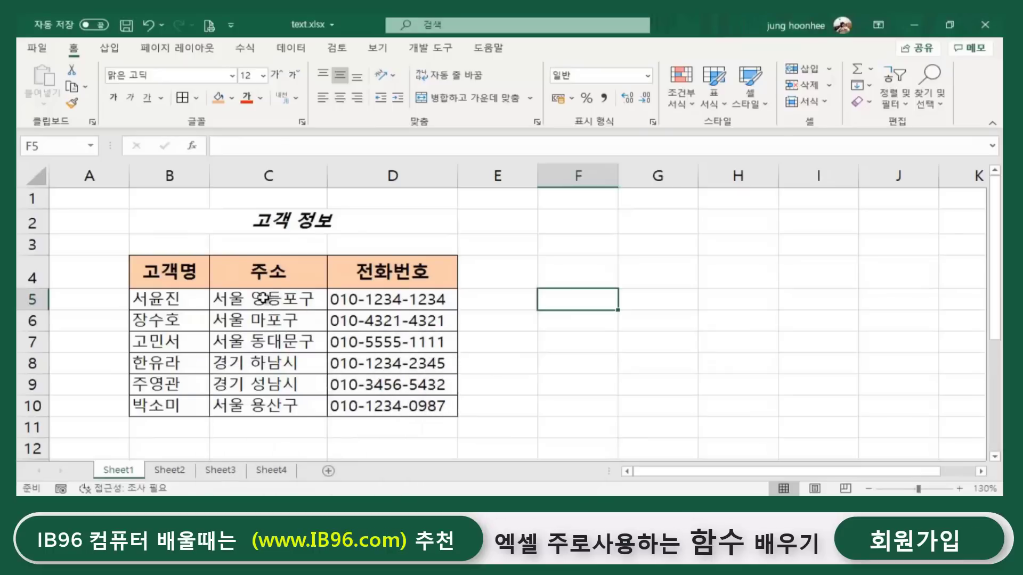
drag(273, 300, 273, 406)
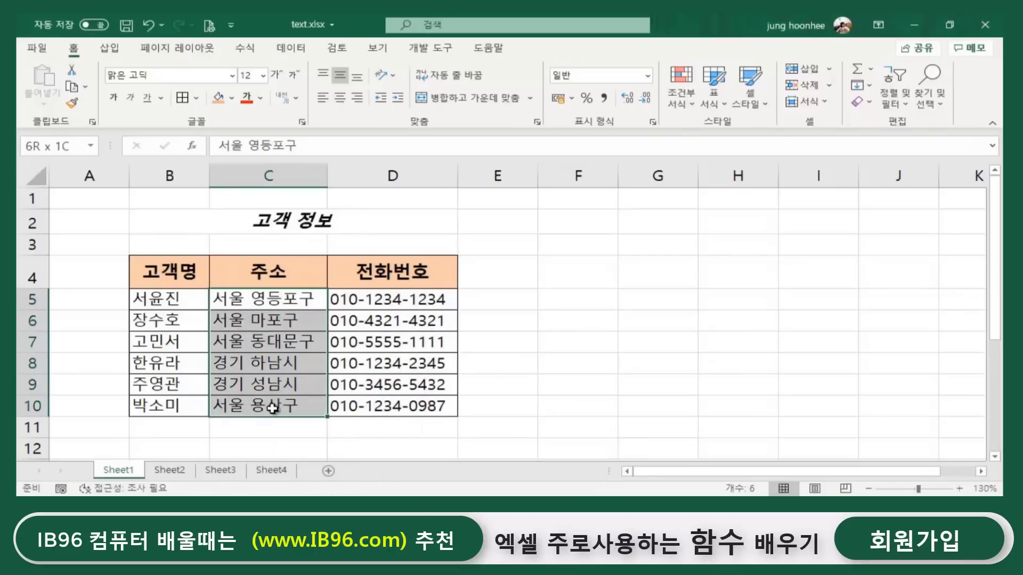
click(652, 406)
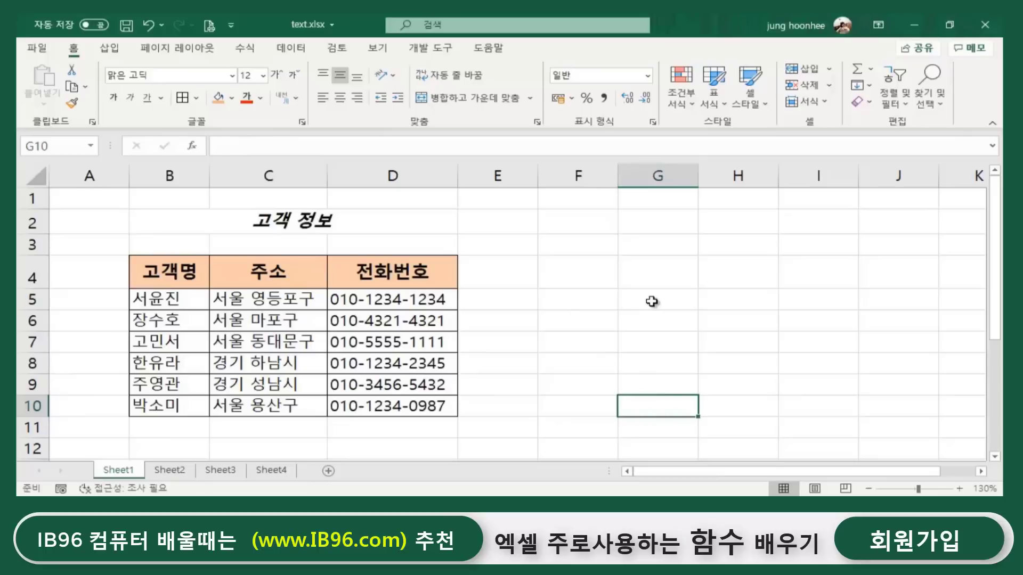
Start a formula in the empty cell F5 with an equals sign.
click(586, 304)
click(672, 306)
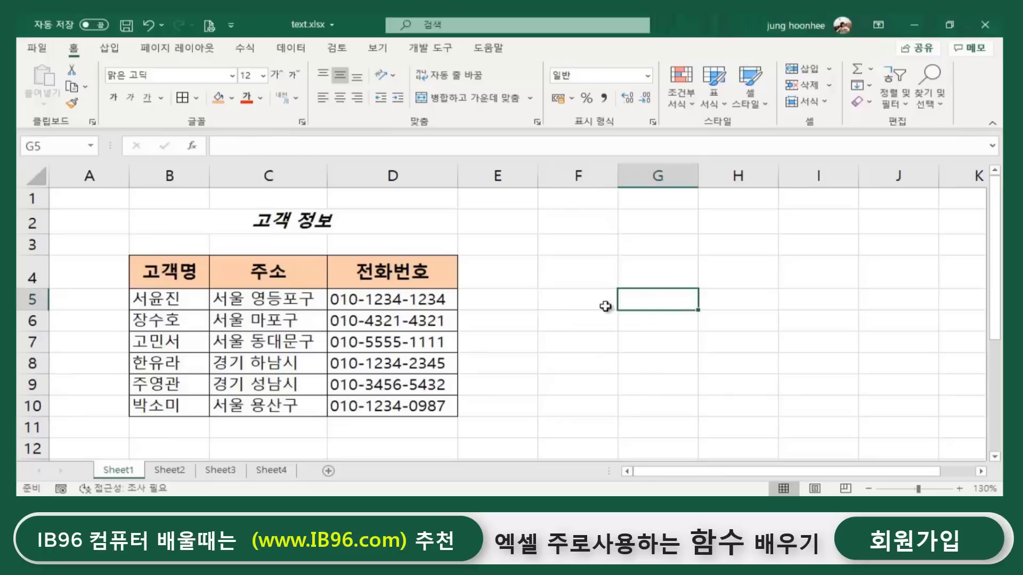
click(583, 304)
click(672, 305)
click(560, 299)
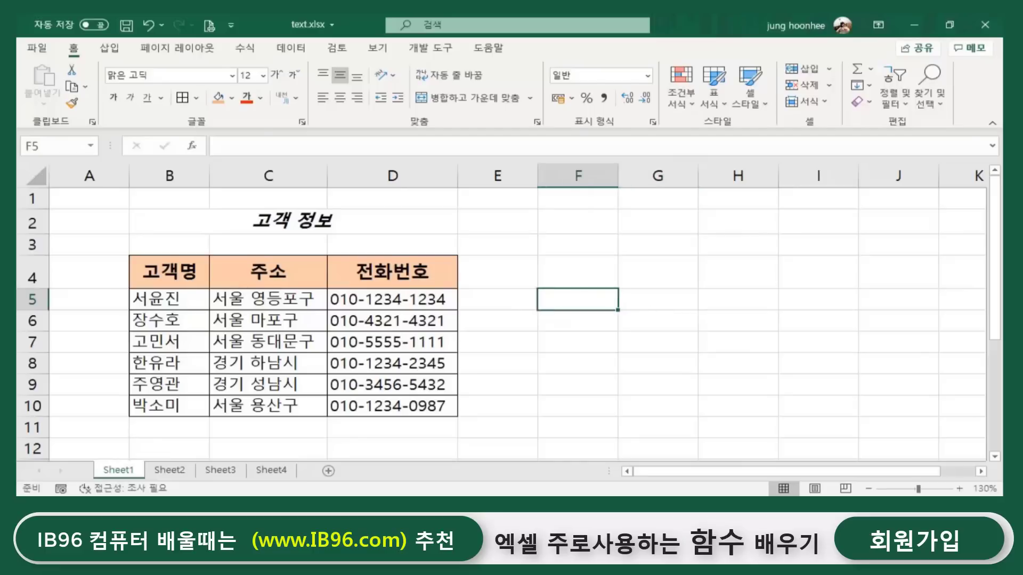
text(=)
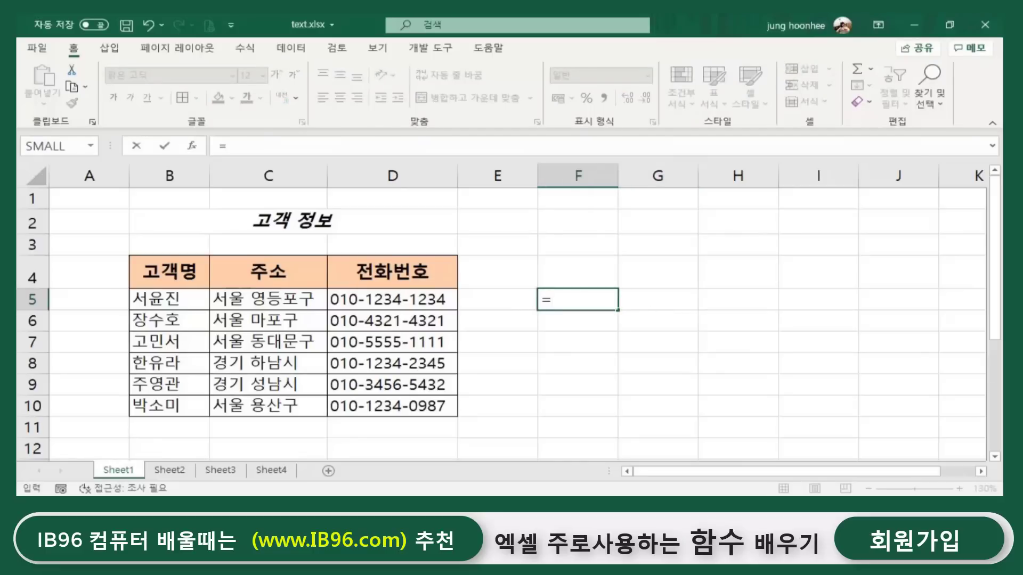
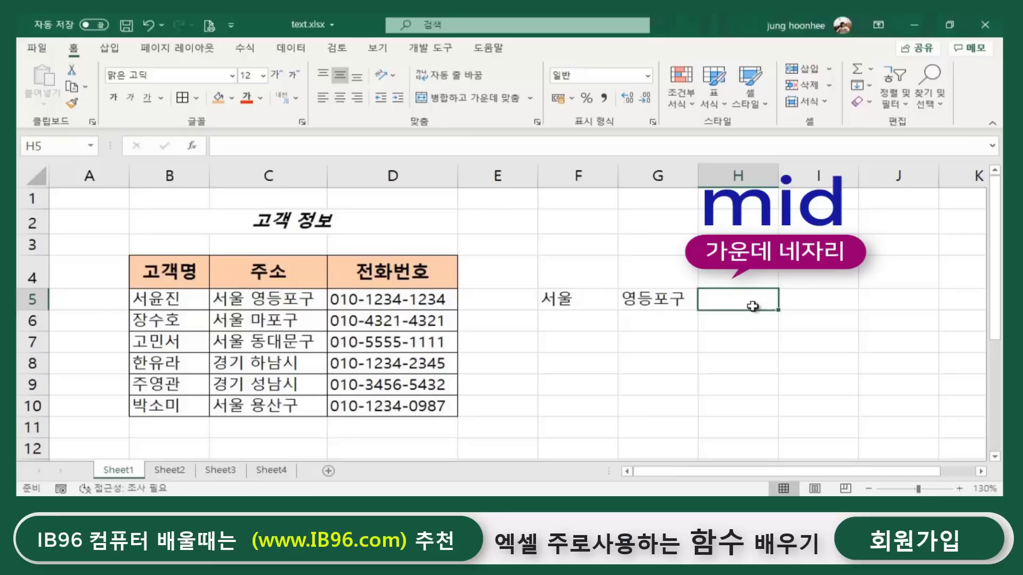
Enter =MID(D5,5,4) in H5 to extract the middle four digits of the first customer's phone number.
text(=)
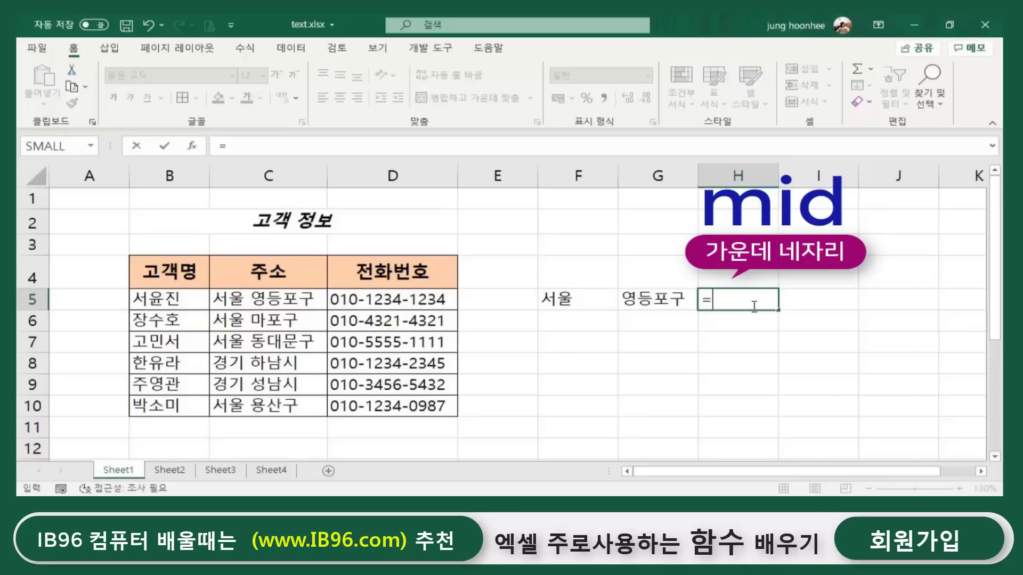
text(mi)
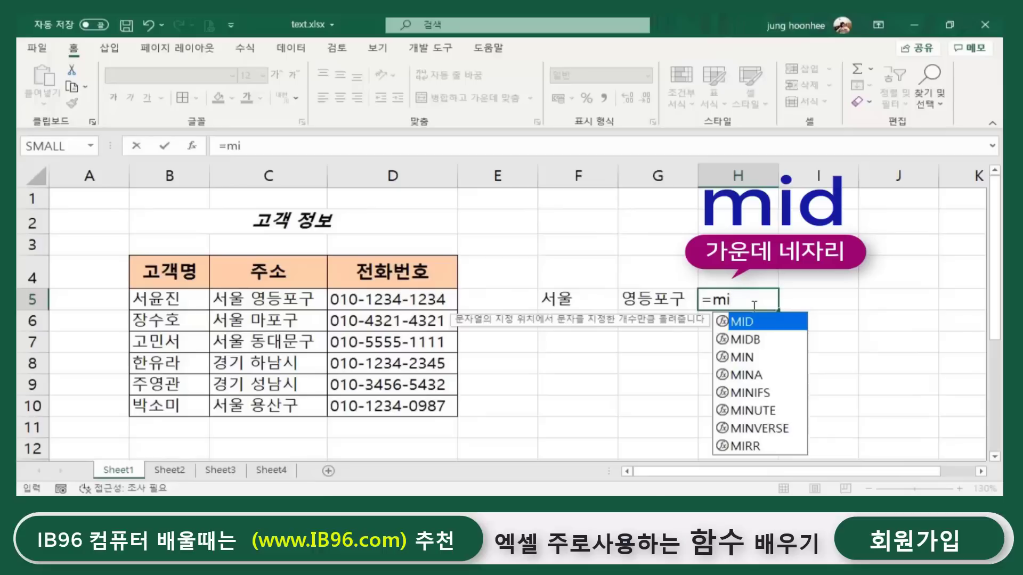
text(d)
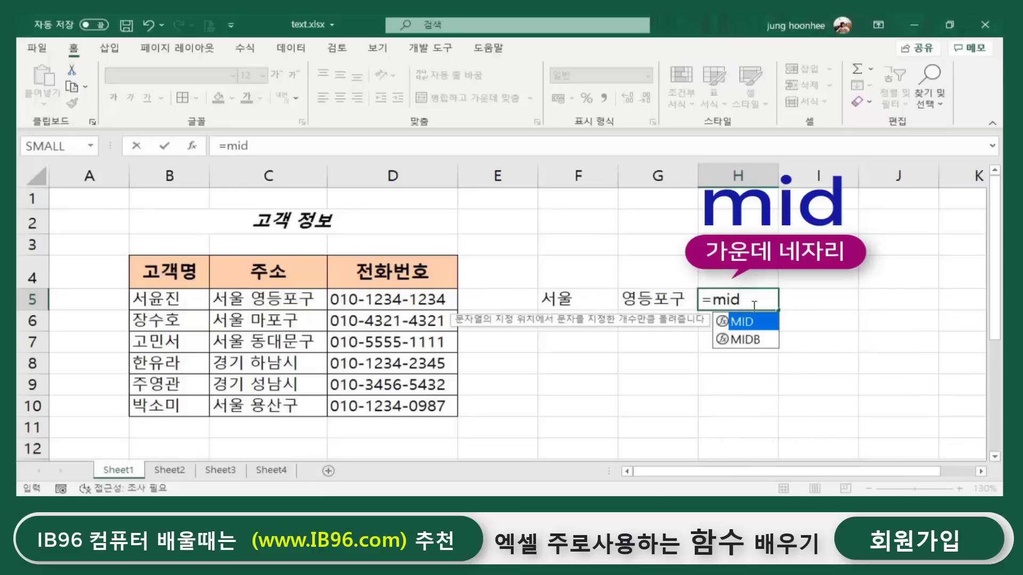
text(()
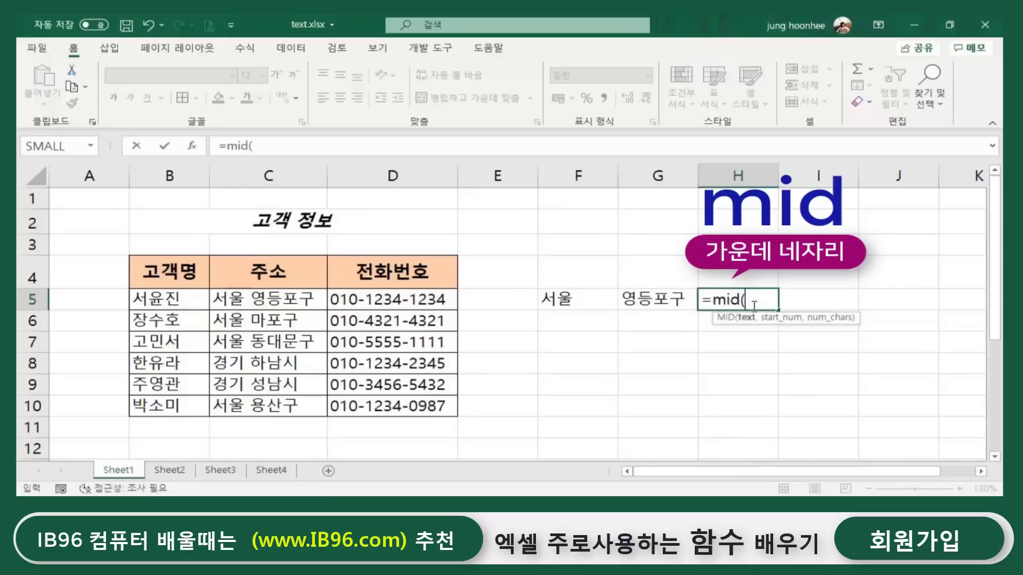
click(382, 301)
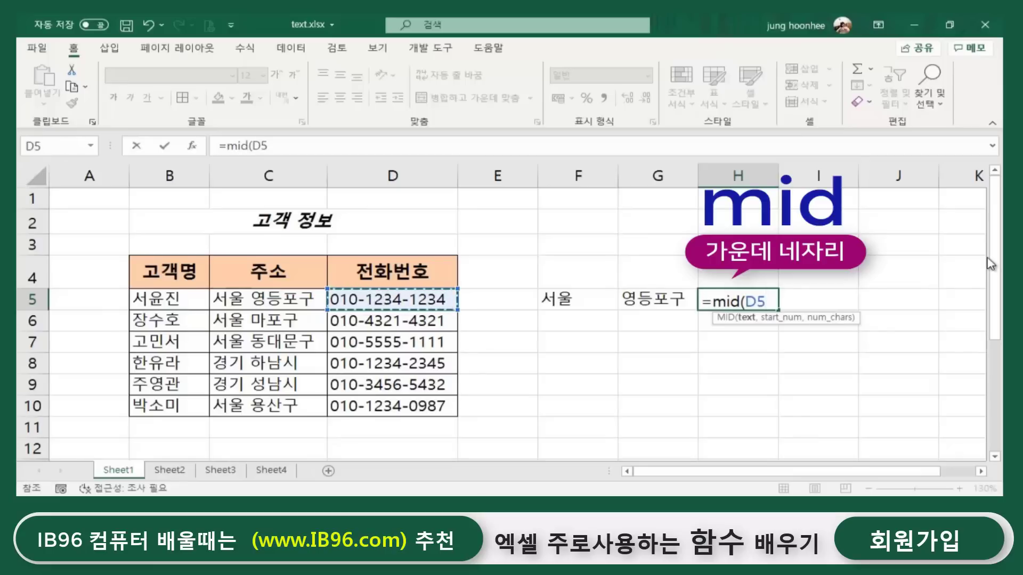
text(,)
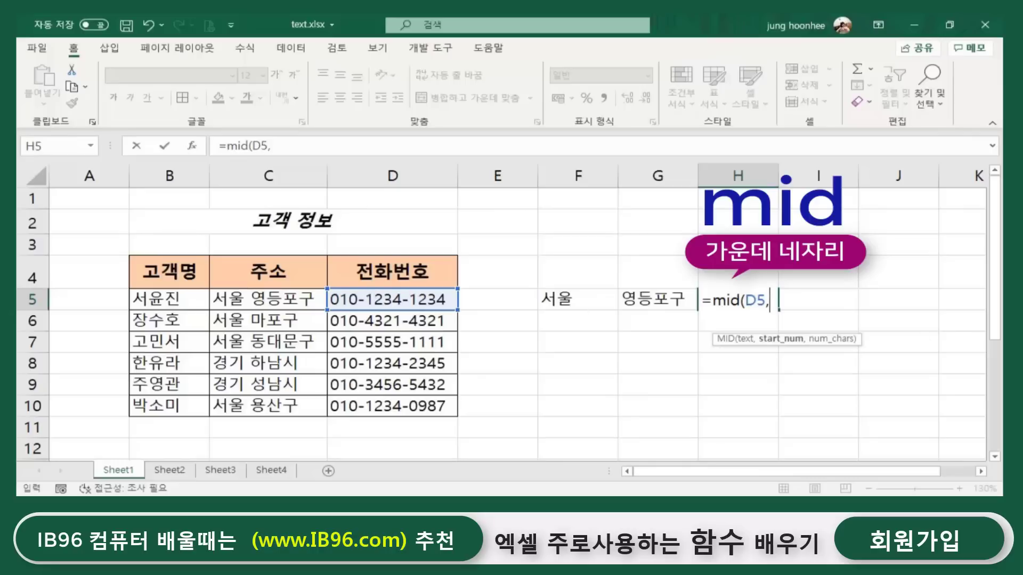
text(5)
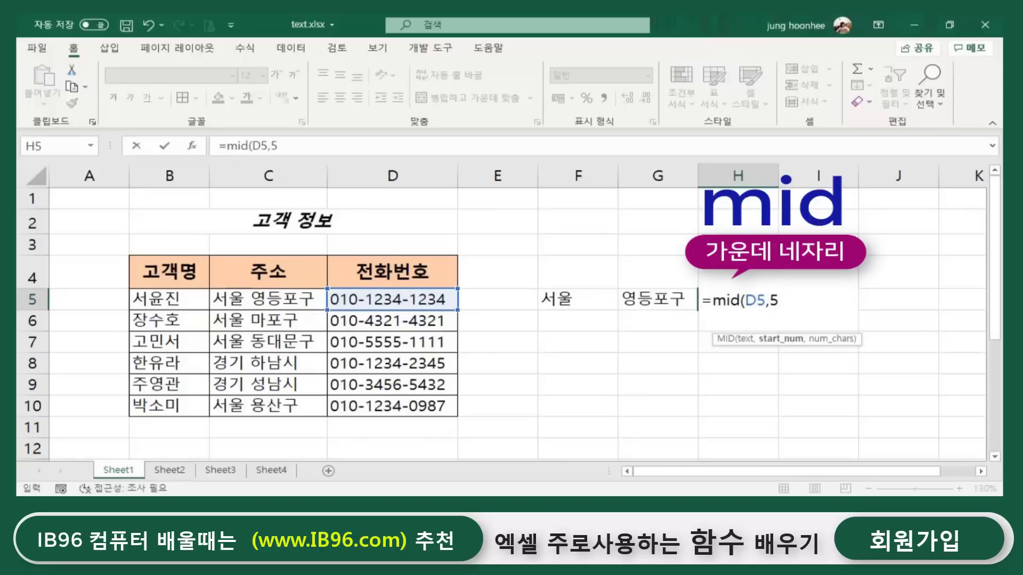
text(,)
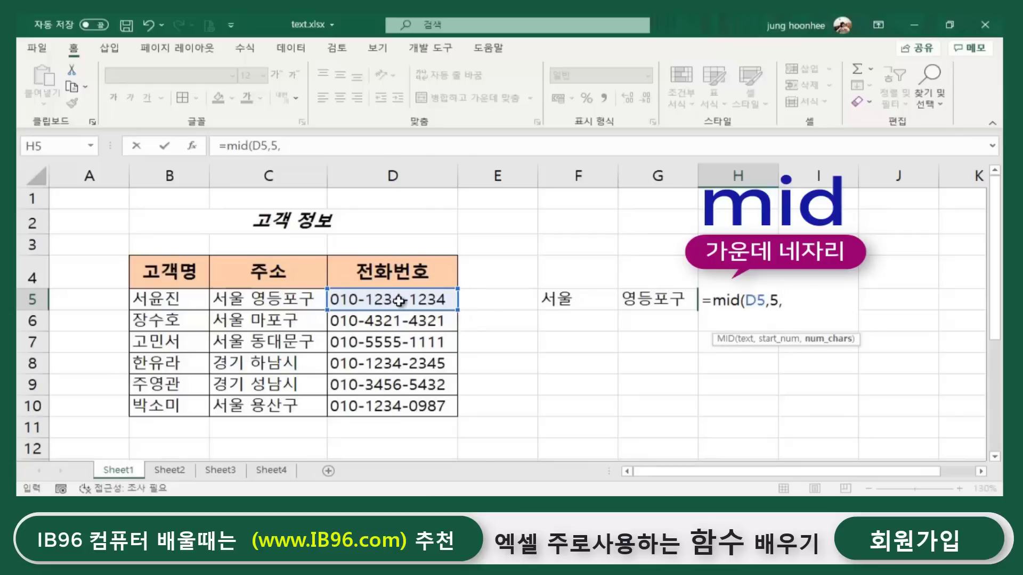
text(4))
key(Return)
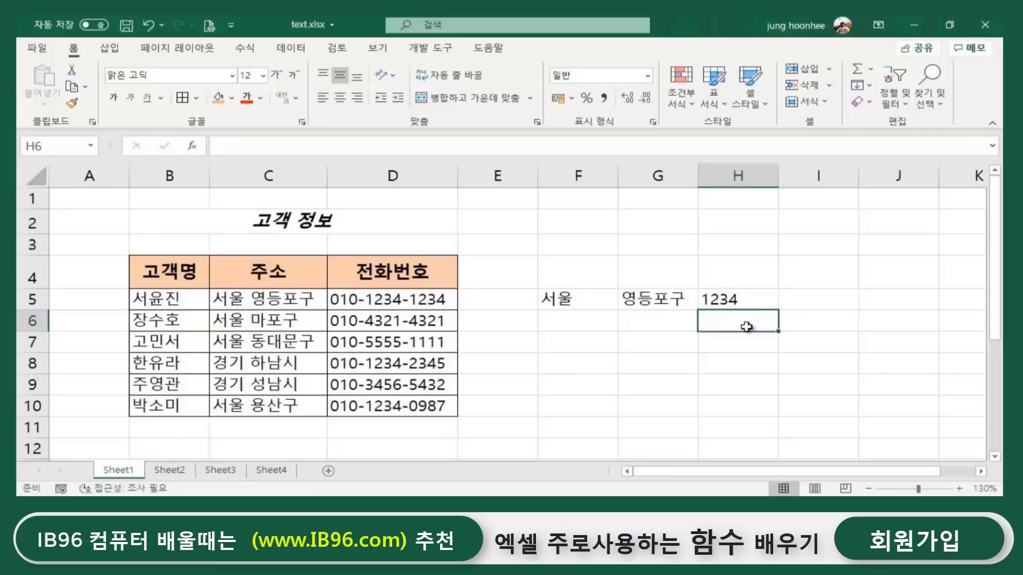
Enter =MID(D5,4,1) in H6 to extract the fourth character of the first customer's phone number.
text(=)
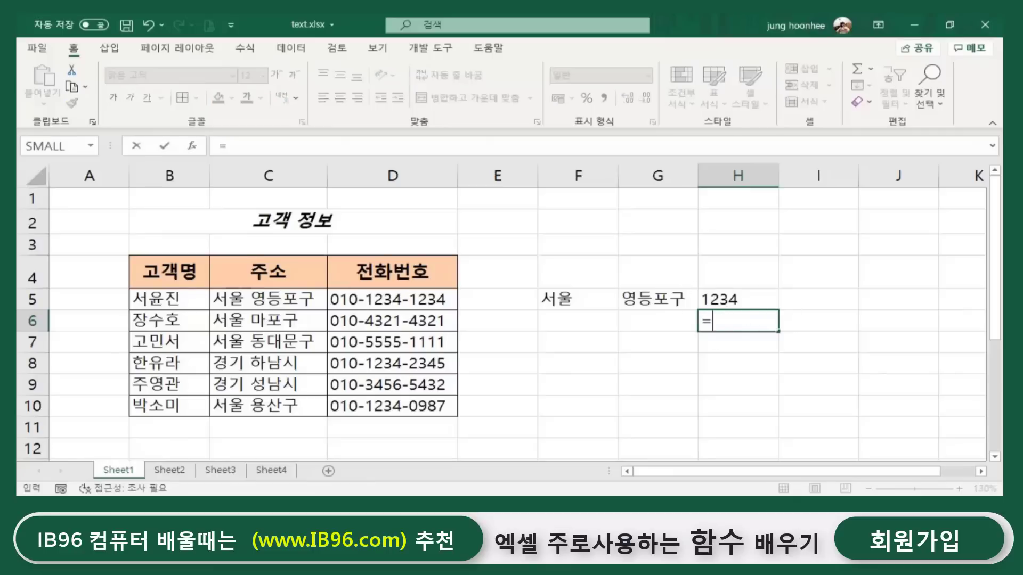
text(,)
key(BackSpace)
text(mi)
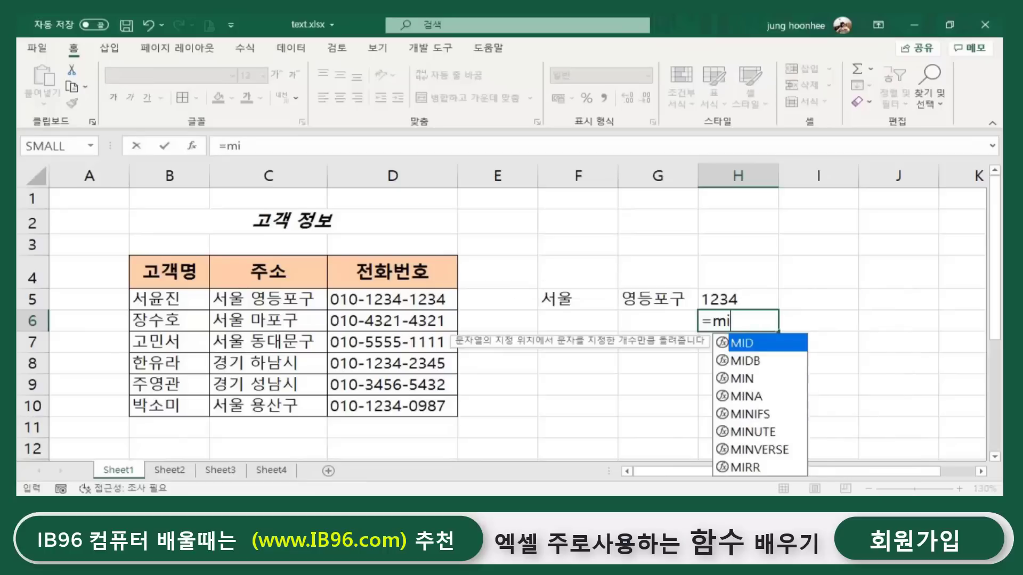
text(d()
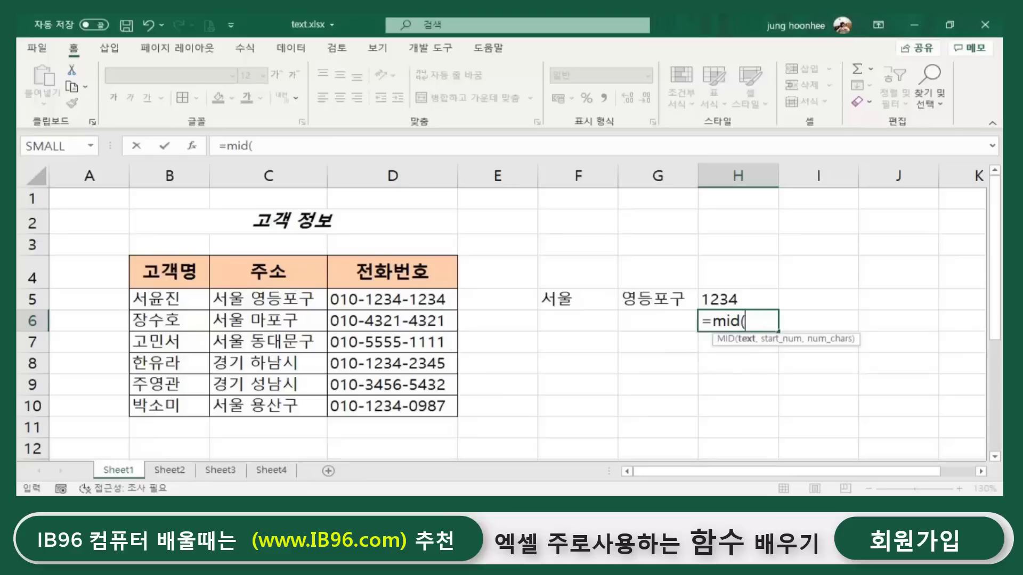
click(426, 300)
text(,)
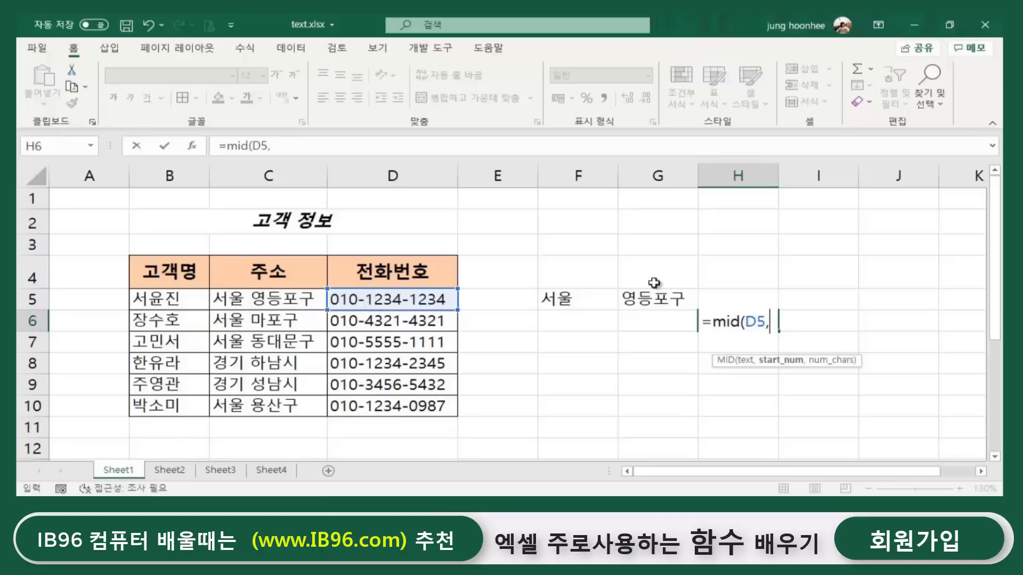
text(4)
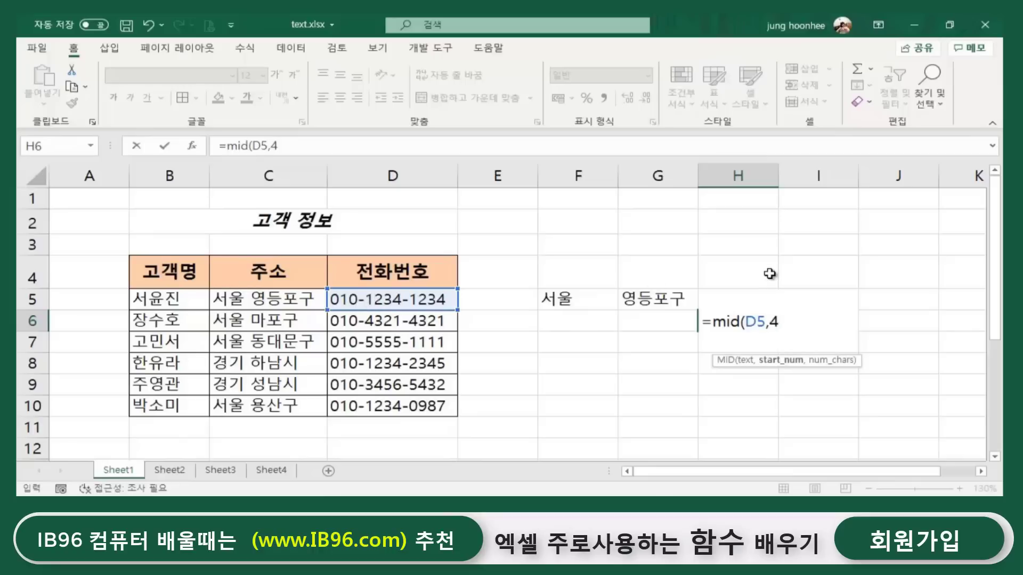
text(,)
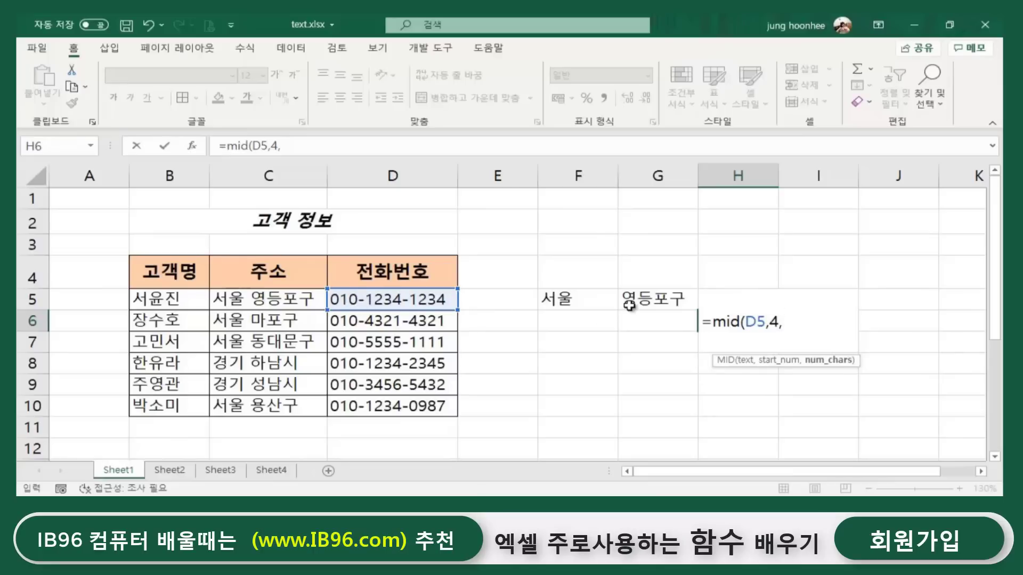
text(1))
key(Return)
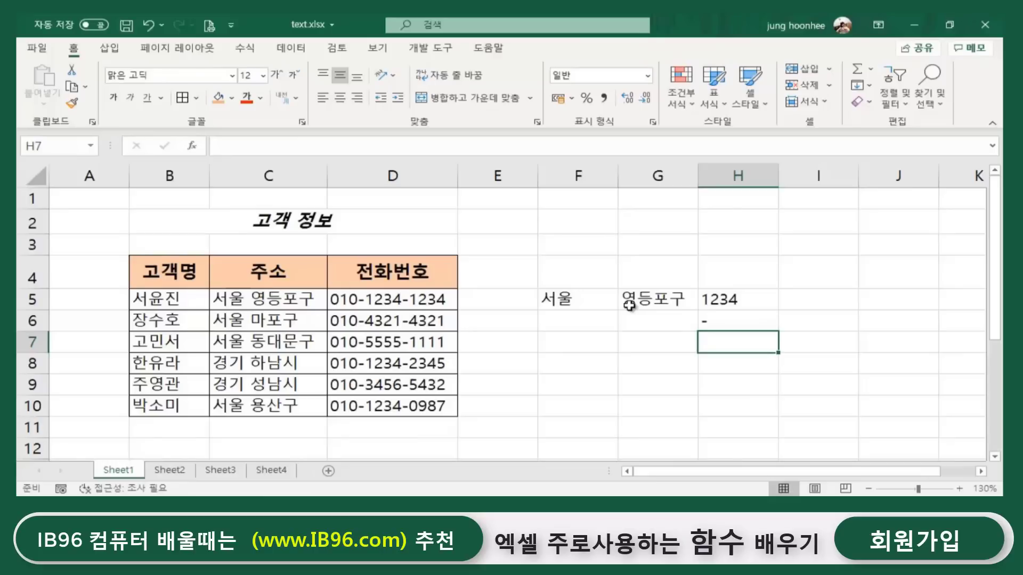
Review the result in H5 against the 문자열추출 heading and the left, right and mid functions in the Notepad note.
click(710, 410)
click(797, 349)
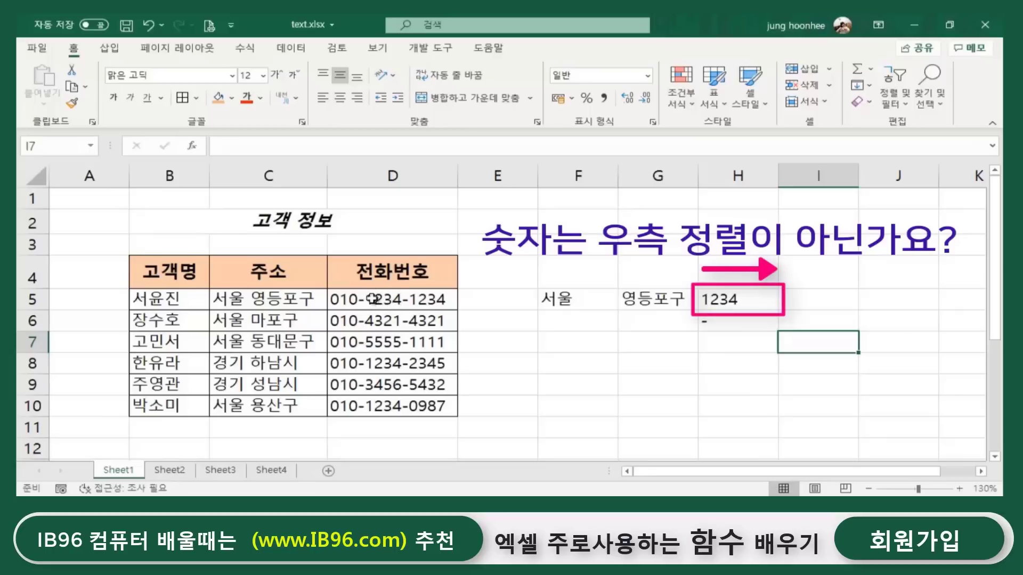
click(736, 301)
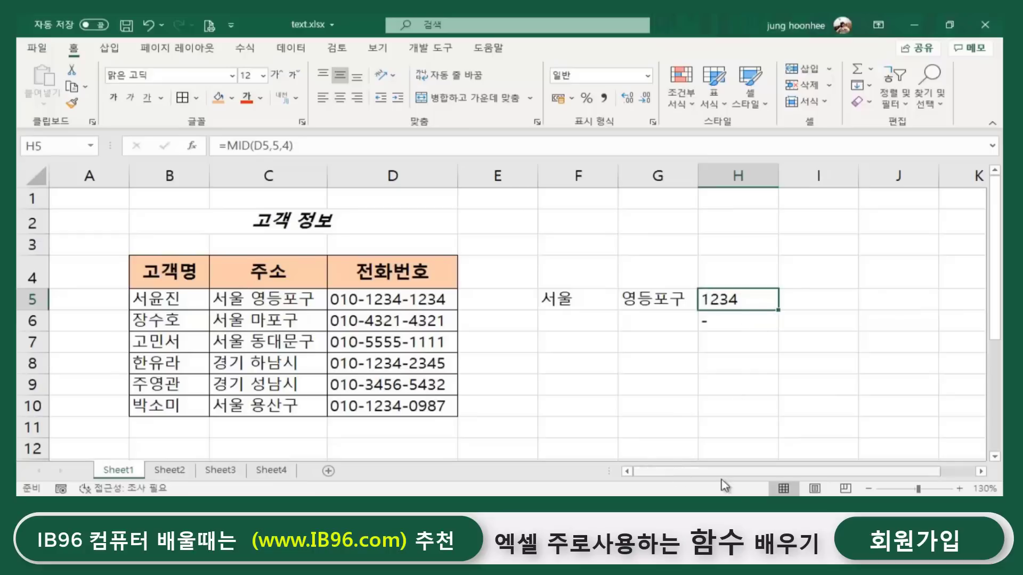
click(493, 508)
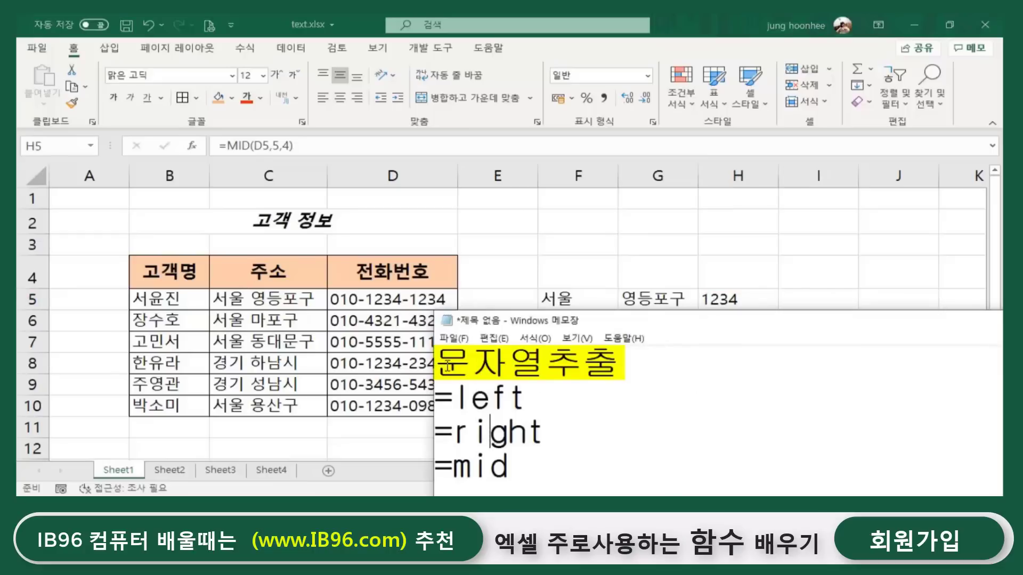
drag(447, 365, 659, 363)
click(655, 364)
drag(740, 323, 639, 308)
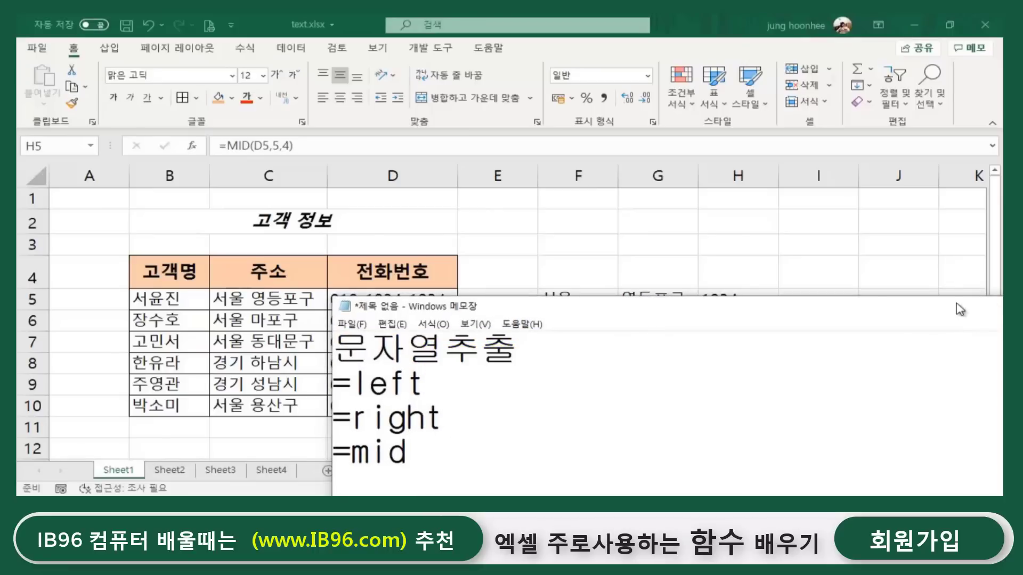
drag(958, 309, 833, 314)
click(927, 314)
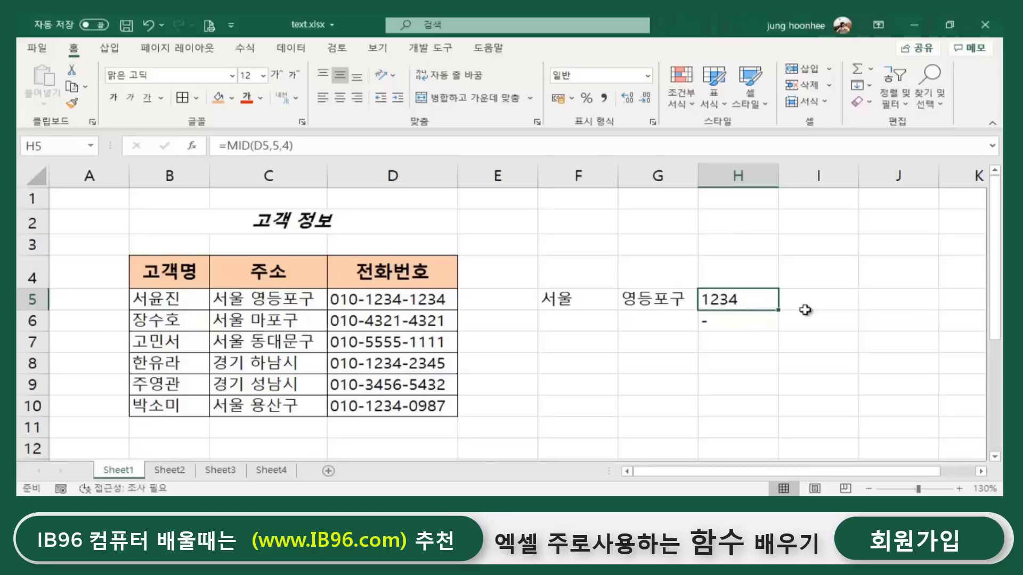
Examine the MID formula behind the result in H5 without changing it.
click(745, 343)
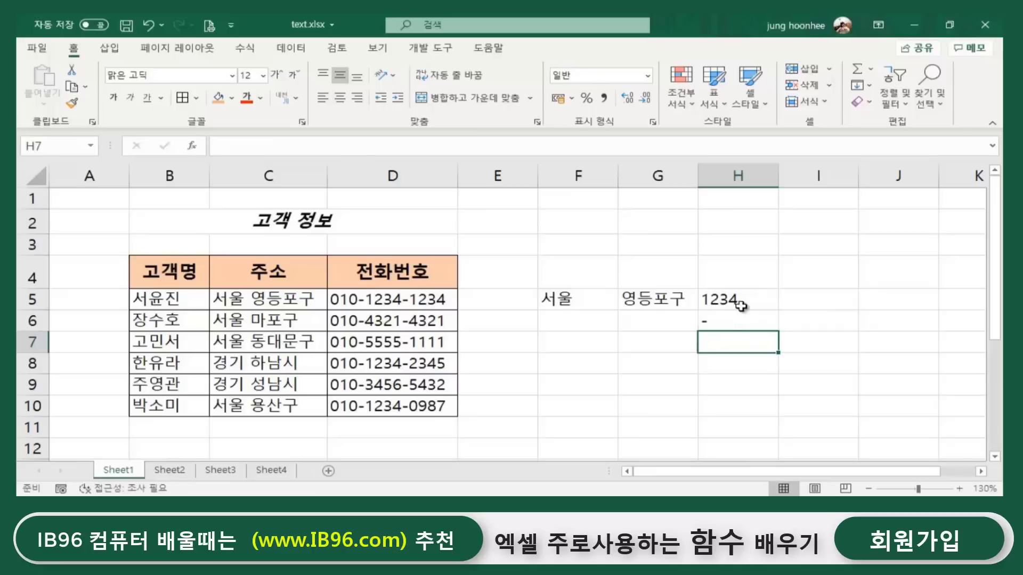
click(751, 302)
click(832, 285)
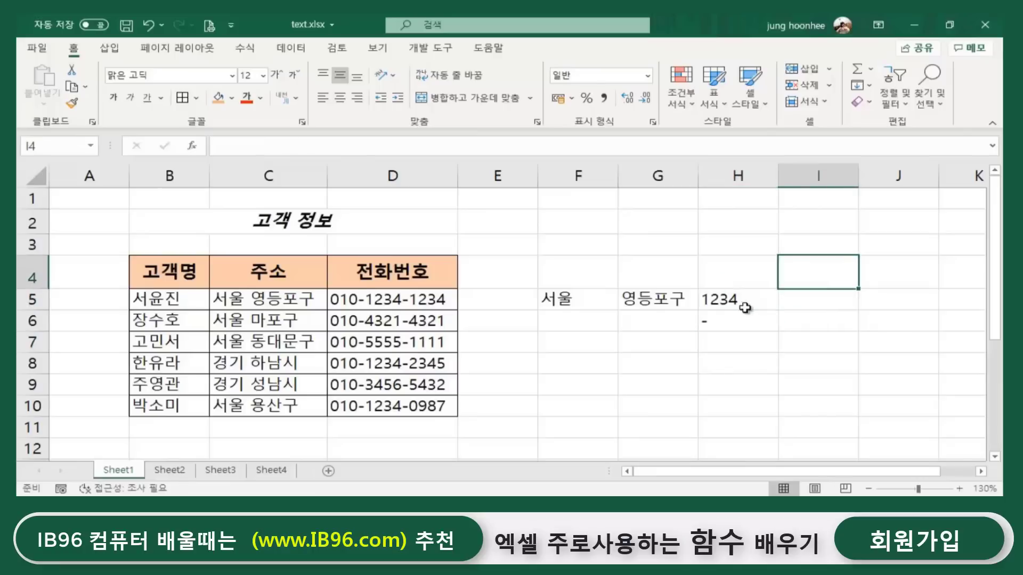
click(720, 299)
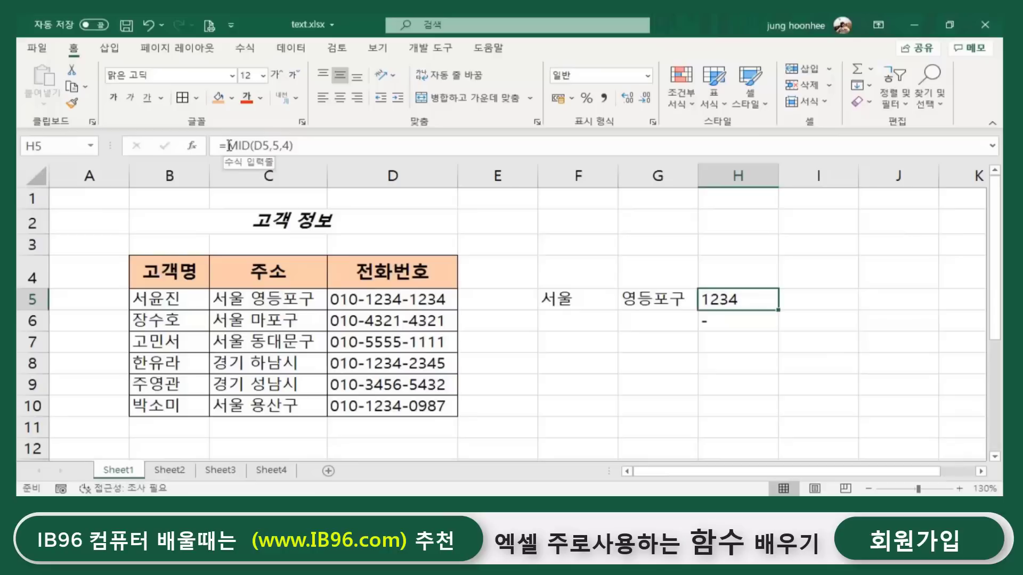
drag(228, 145, 300, 144)
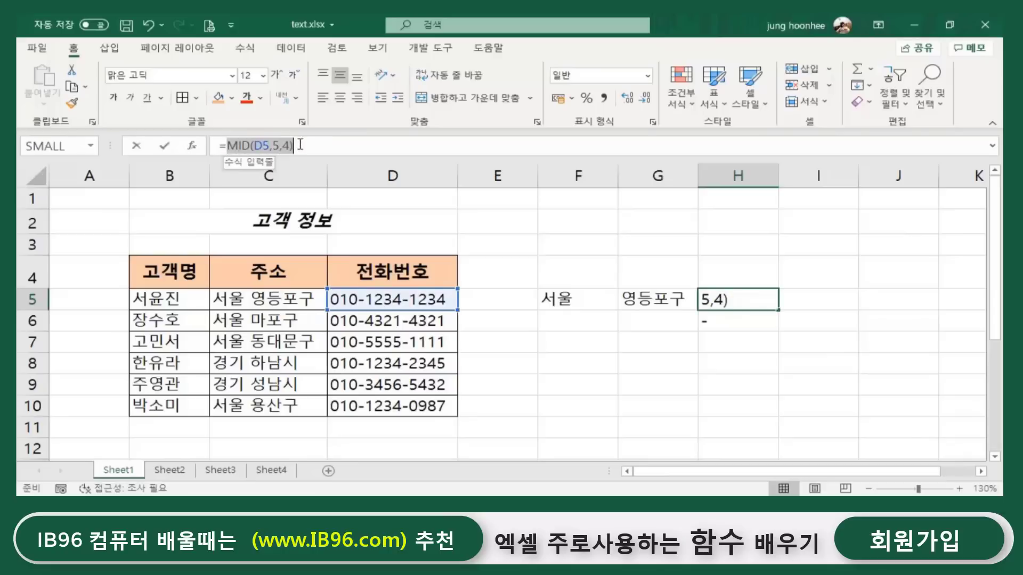
key(Escape)
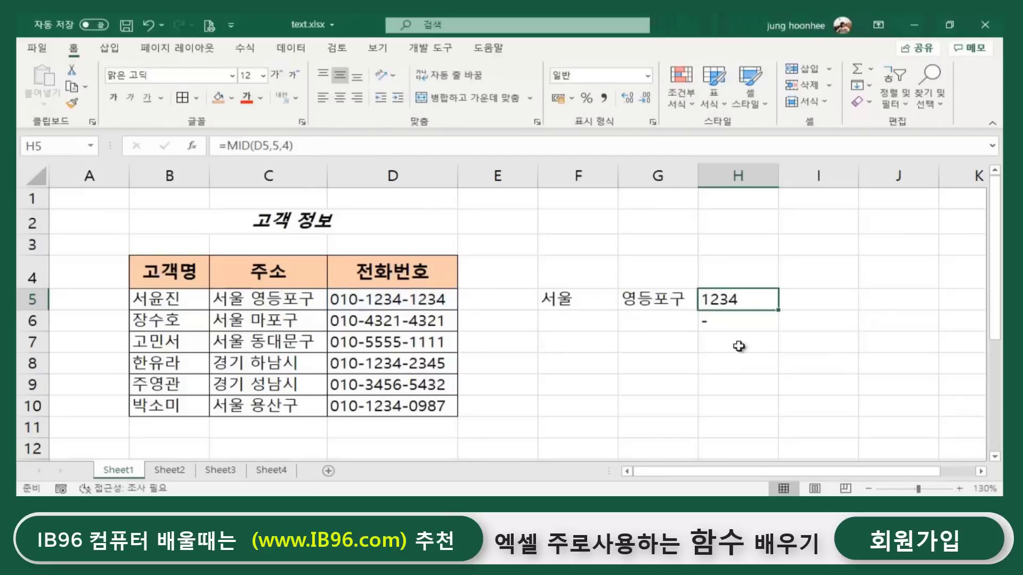
Enter =VALUE(H5) in I5 to convert the extracted text into a number.
click(833, 303)
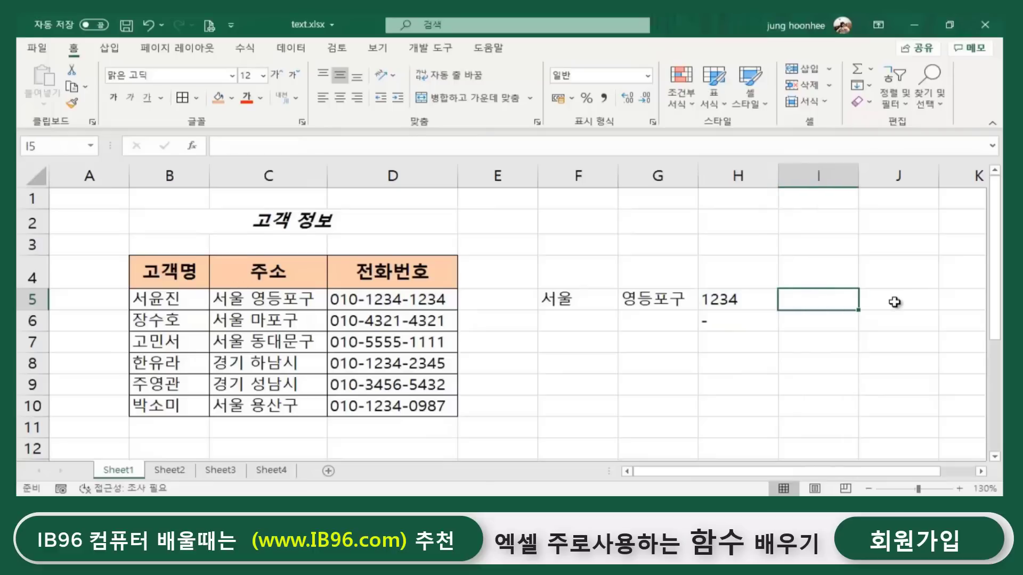
text(=)
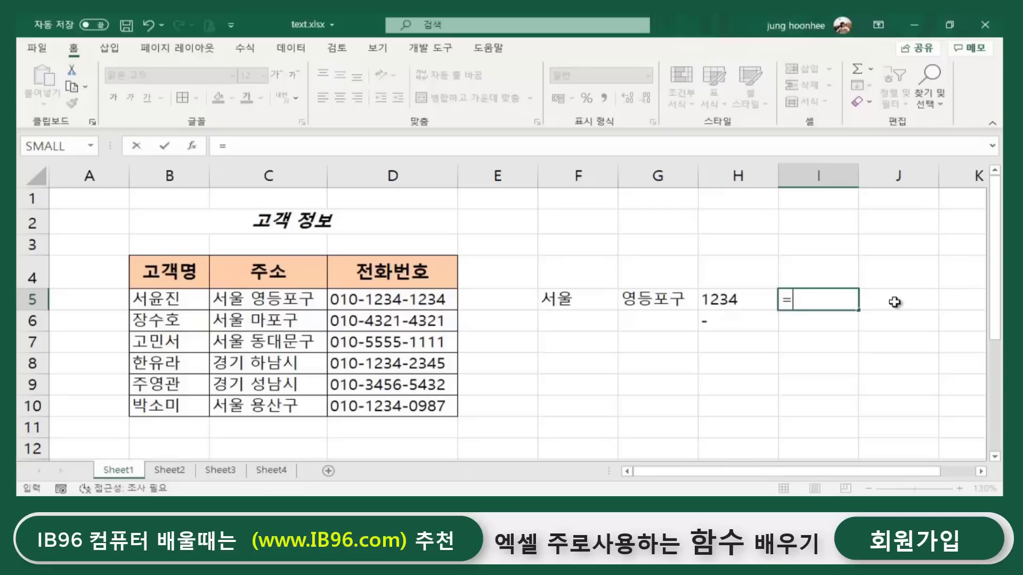
text(v)
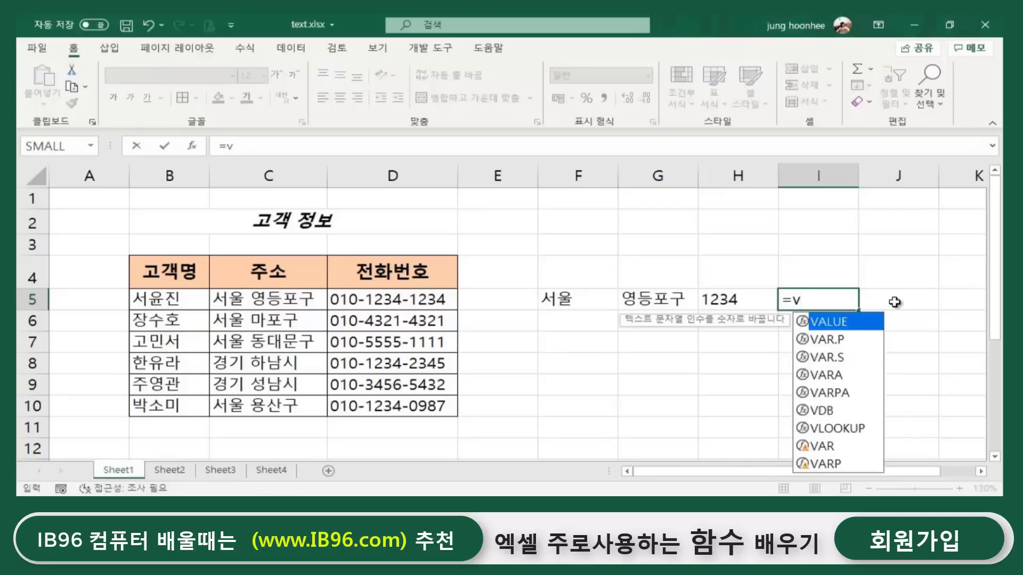
double_click(827, 322)
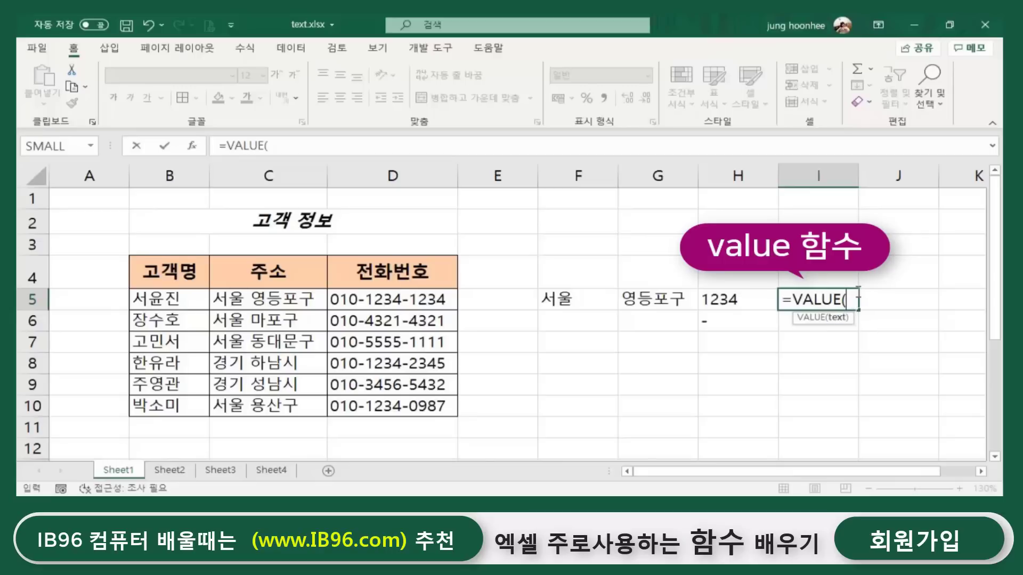
click(735, 300)
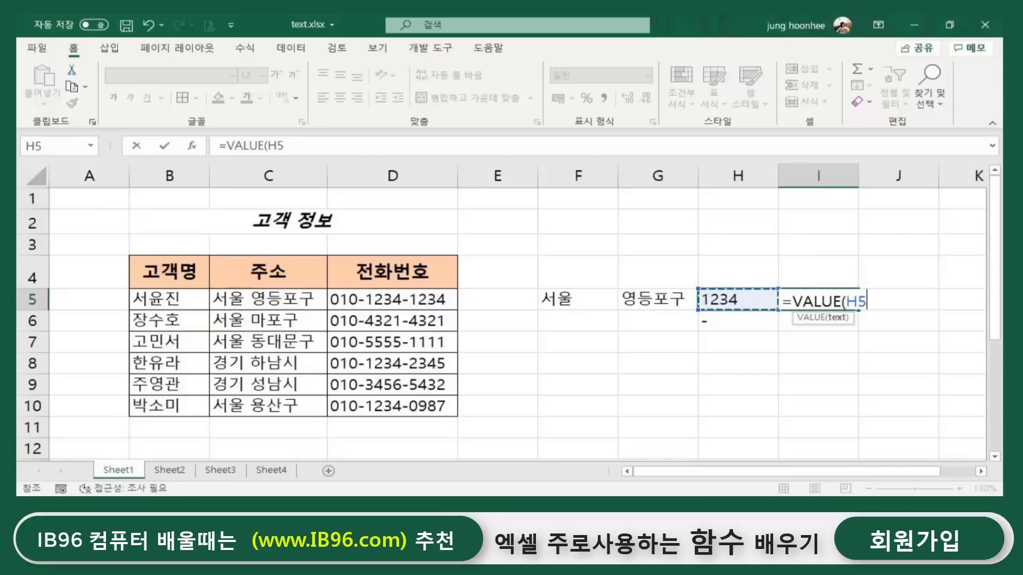
text())
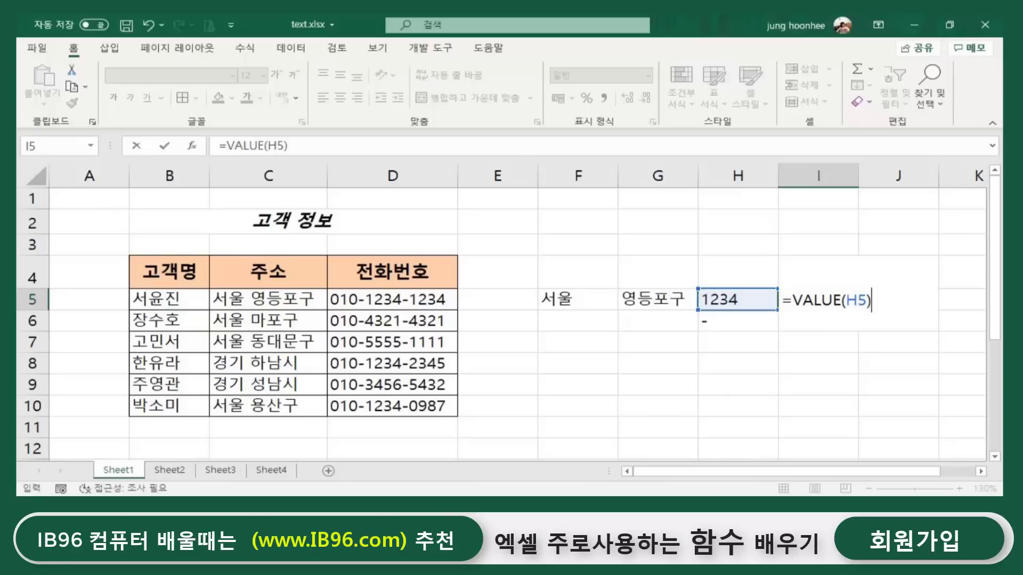
key(Return)
Compare H5 with I5 and apply the thousands-separator comma style to I5.
click(816, 298)
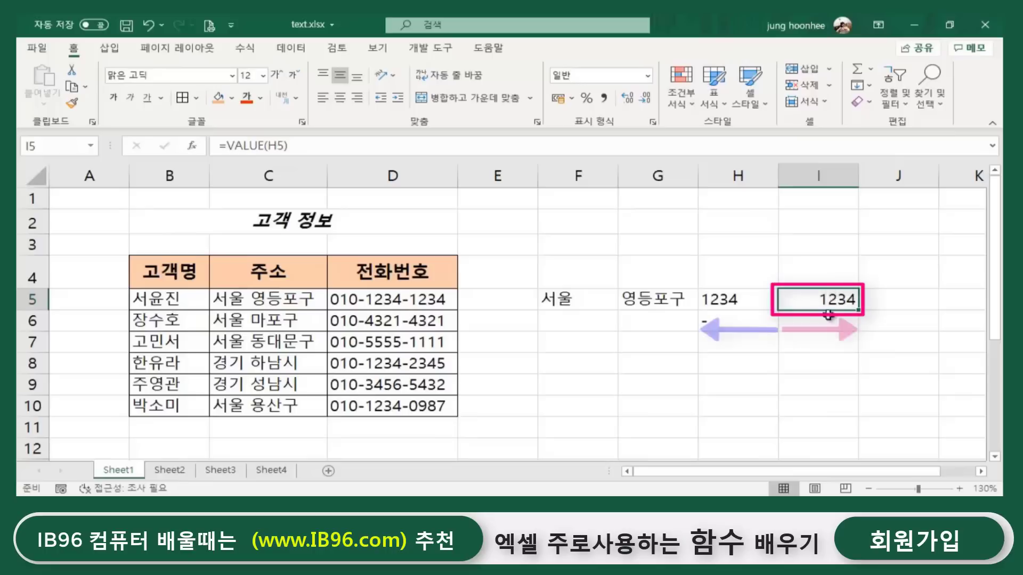
click(736, 300)
click(814, 302)
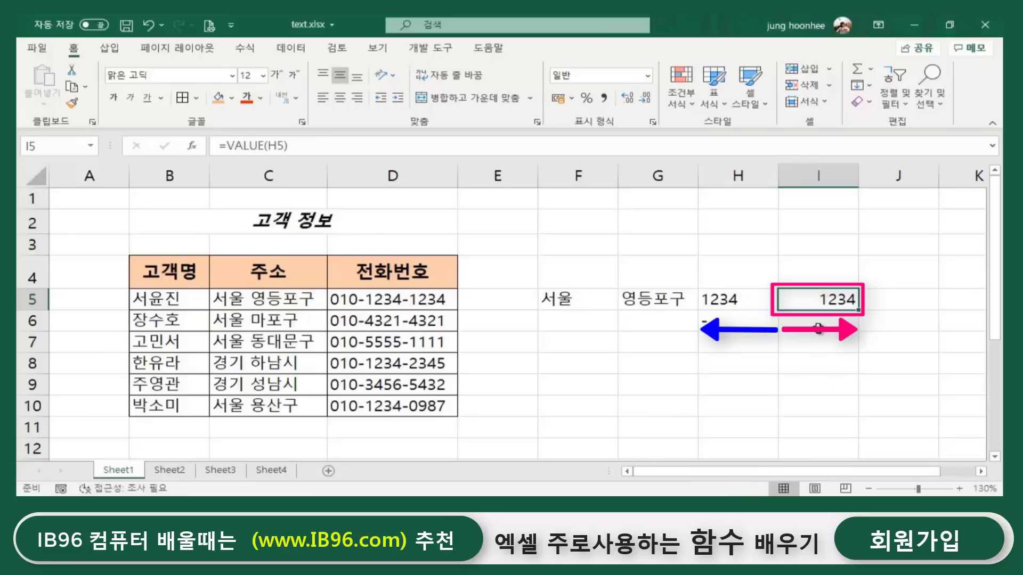
click(603, 97)
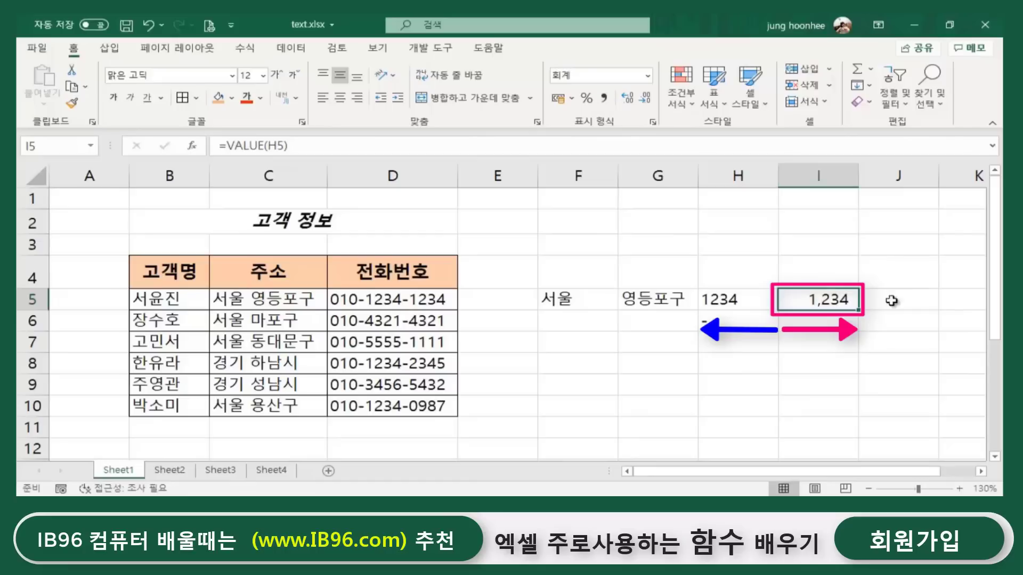
Apply the thousands-separator comma style to the MID result in H5 and compare it with the VALUE result in I5.
click(723, 301)
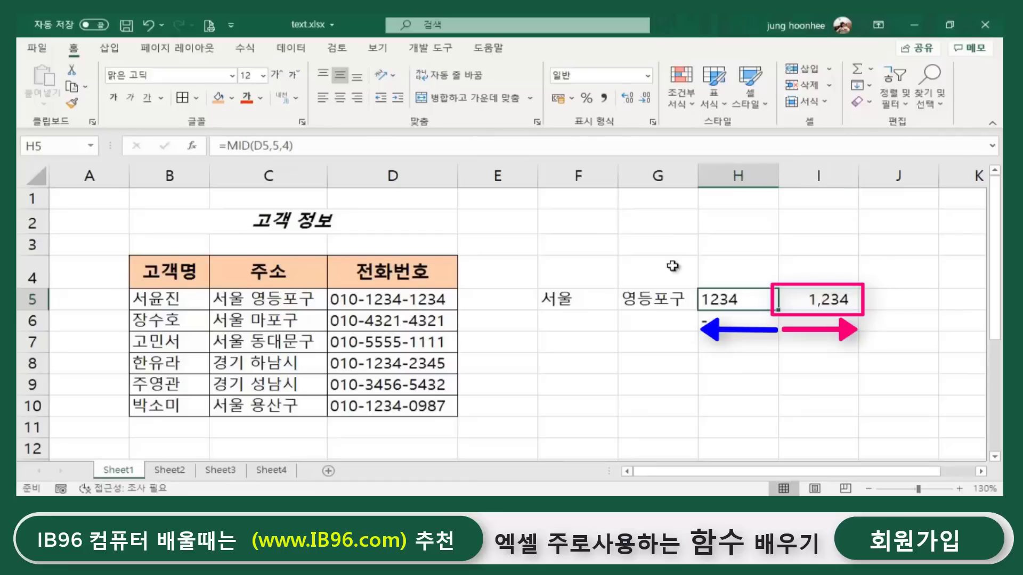
click(606, 97)
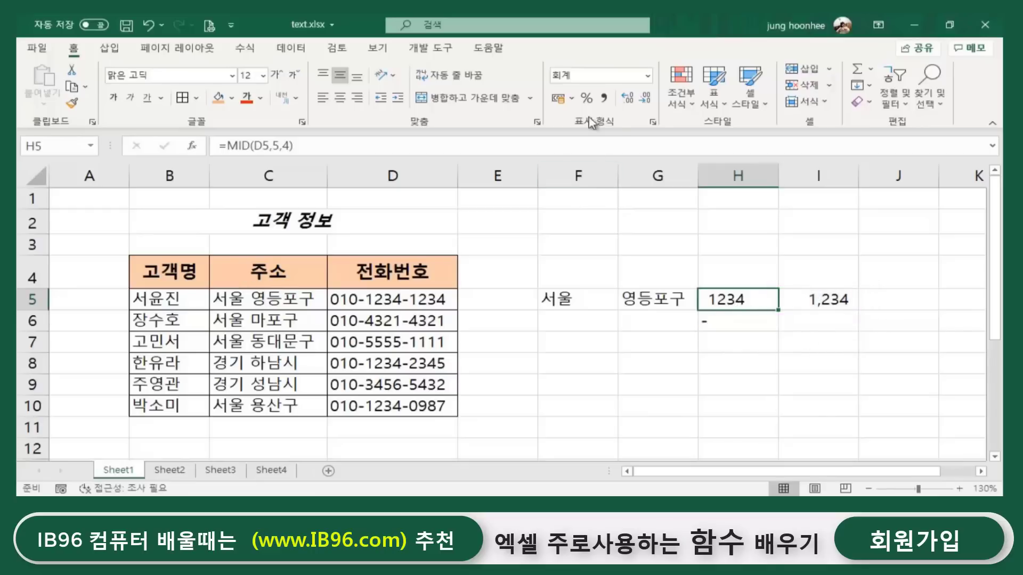
click(840, 340)
click(836, 300)
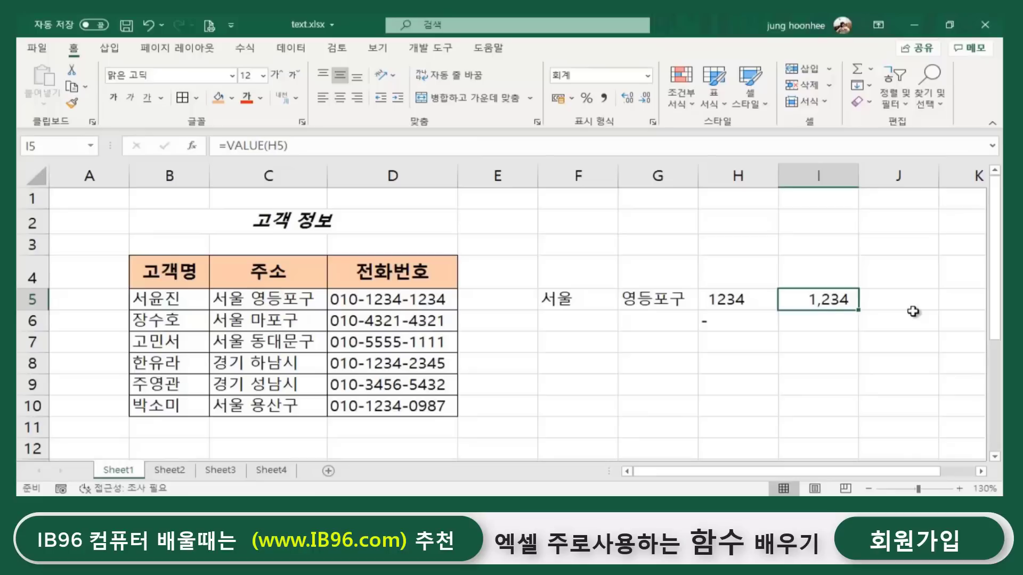
Review the extraction and conversion results across columns F to I.
click(669, 388)
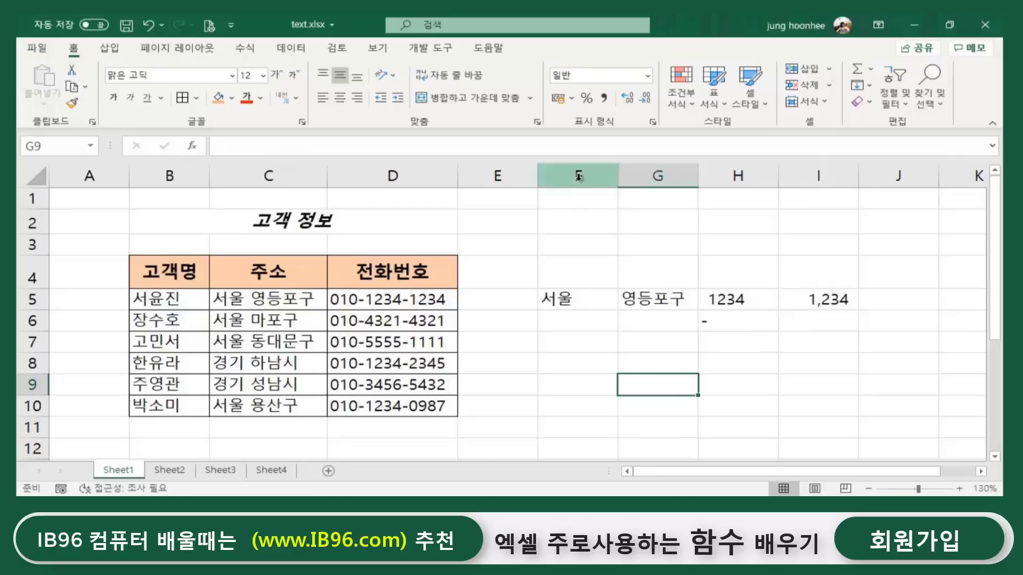
drag(578, 176, 826, 176)
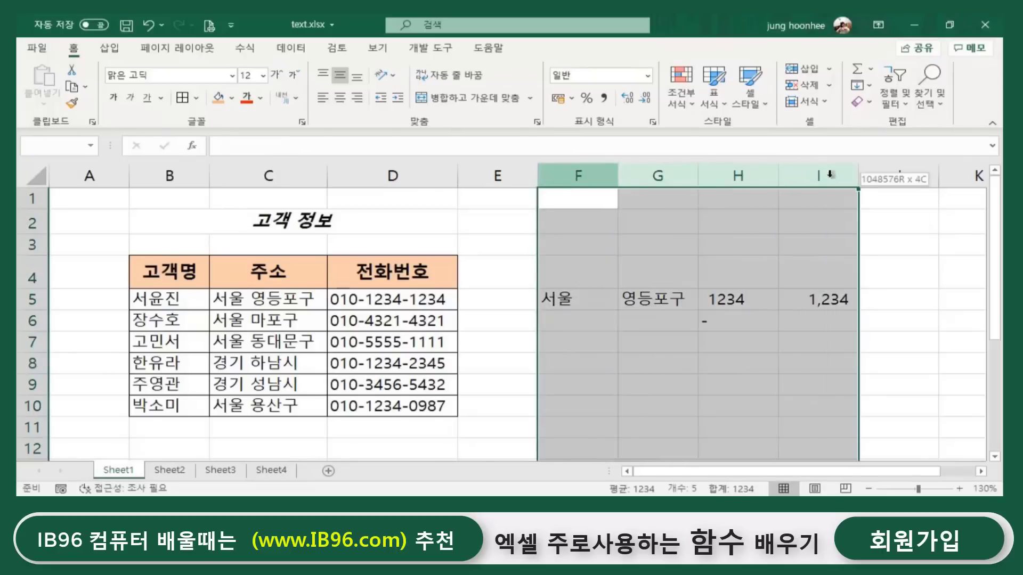
click(701, 398)
click(598, 381)
click(672, 337)
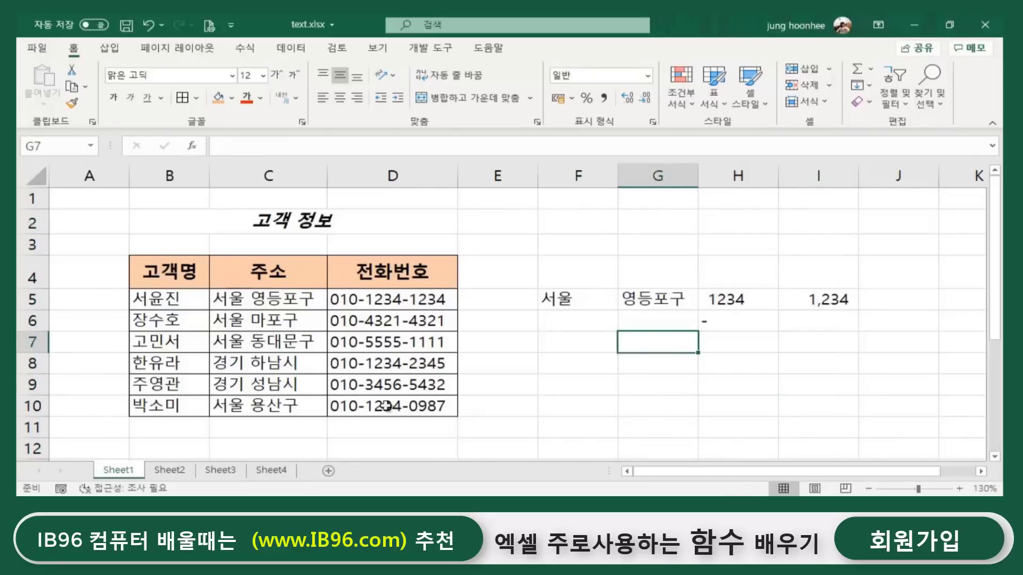
Examine the 받는 분 and 연락처 fields of the form on Sheet2.
click(189, 471)
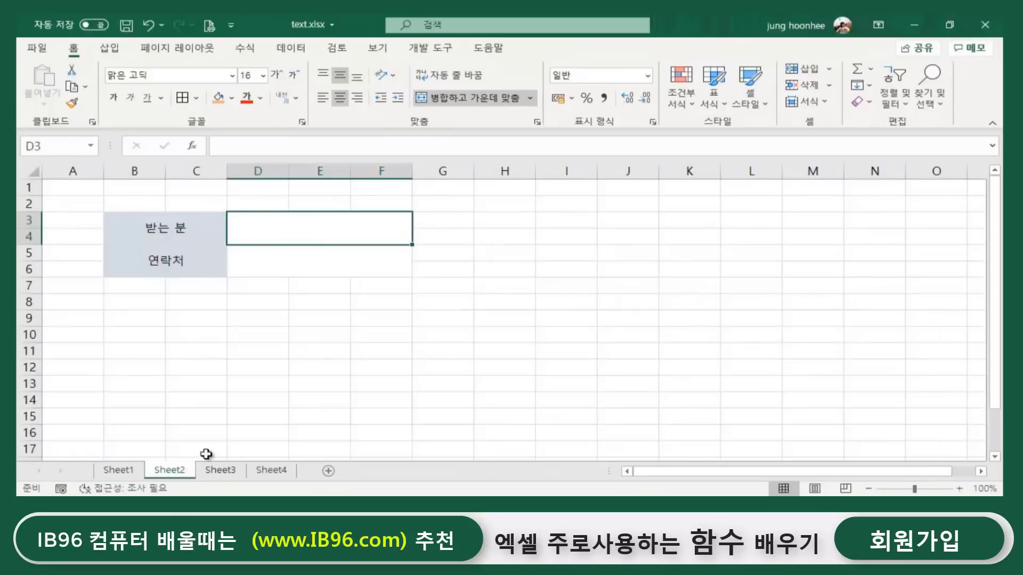
click(276, 301)
click(187, 226)
click(257, 229)
click(275, 260)
click(269, 349)
click(277, 229)
Return to Sheet1 and examine the first customer name in B5 of the 고객 정보 table.
click(118, 470)
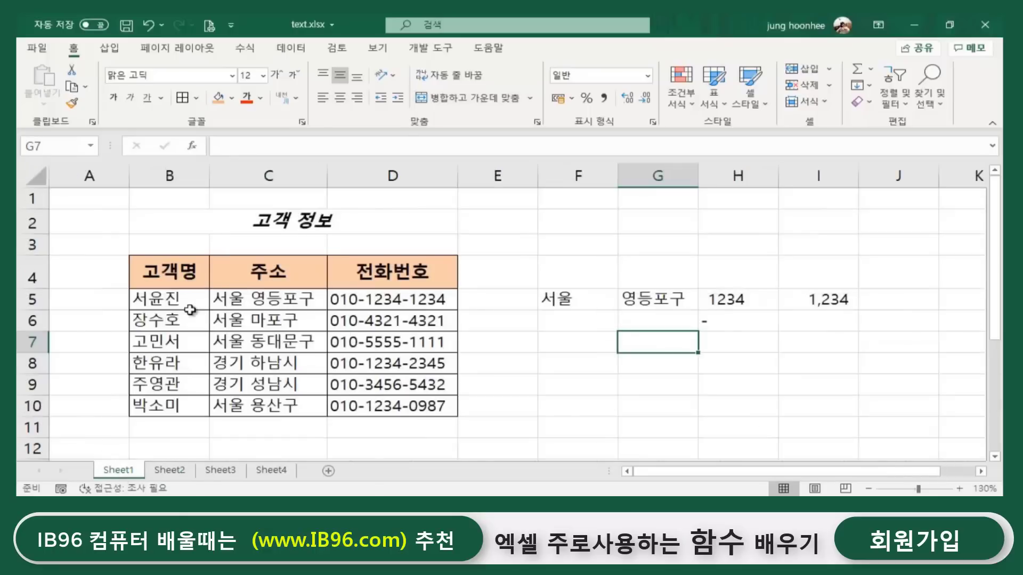
click(171, 302)
click(79, 339)
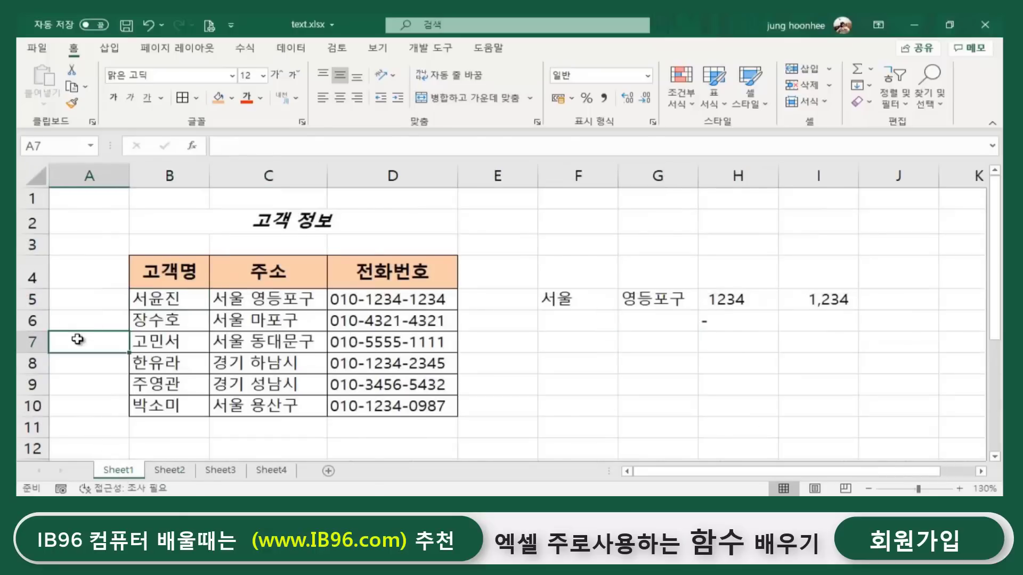
click(171, 302)
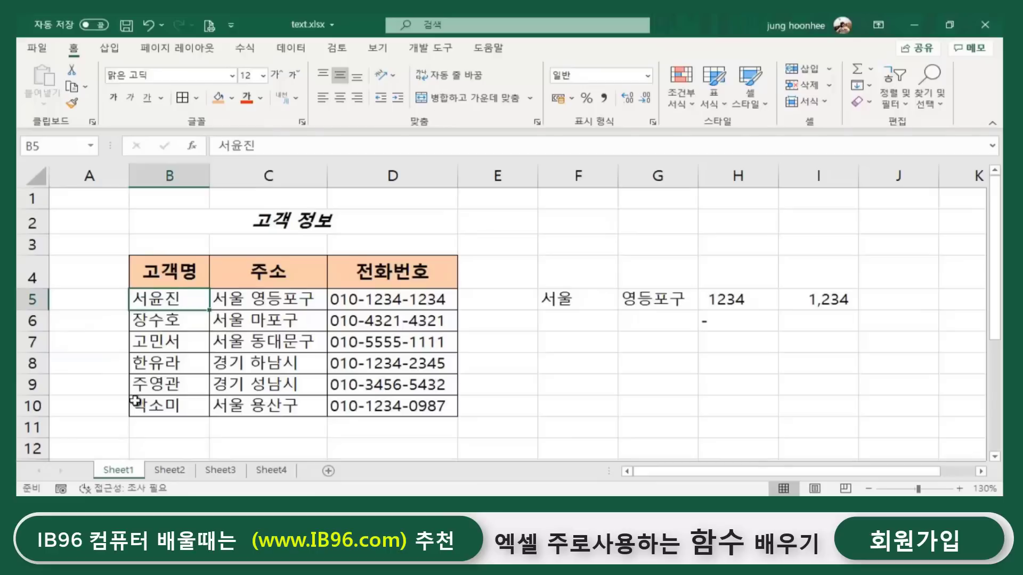
Compare the blank 받는 분 entry cell on Sheet2 with the first customer's name in B5 on Sheet1.
click(169, 470)
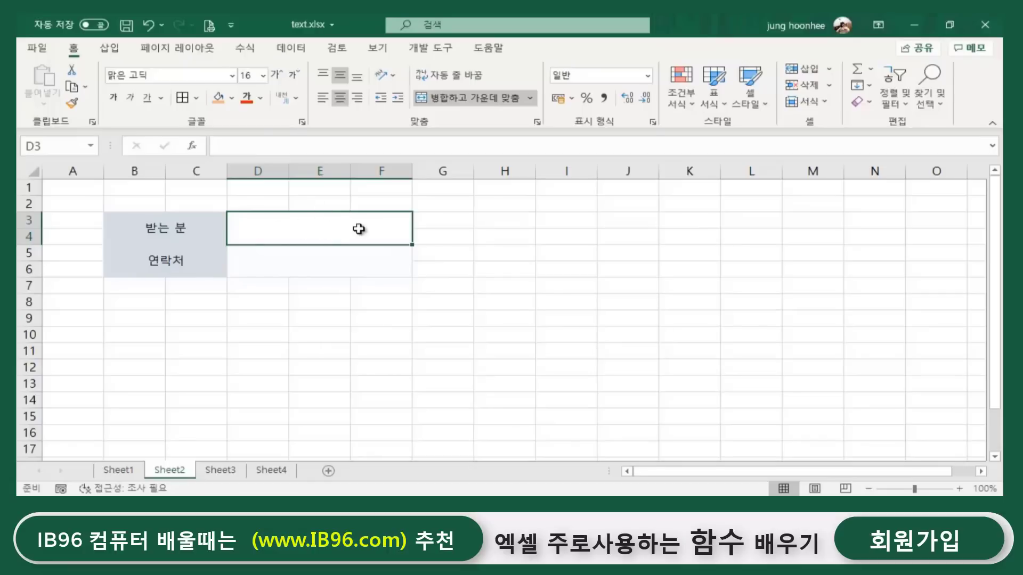
click(330, 329)
click(299, 237)
click(442, 367)
click(295, 228)
click(292, 352)
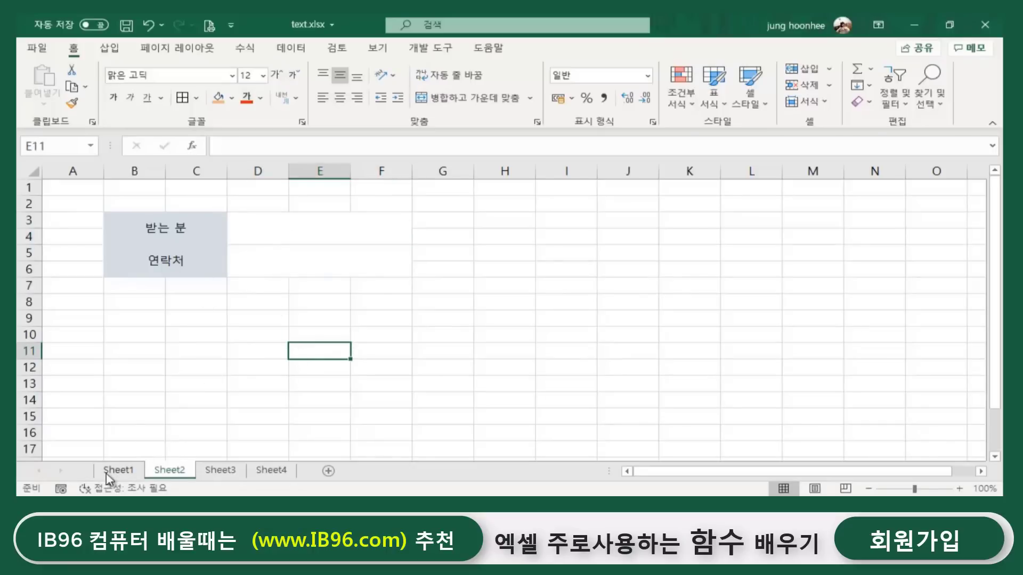
click(131, 472)
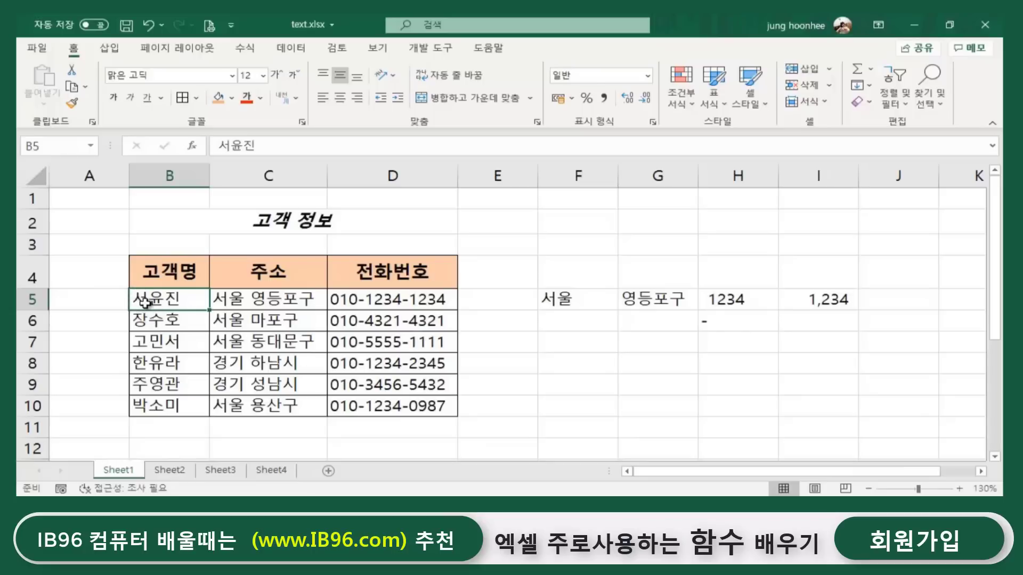
click(176, 471)
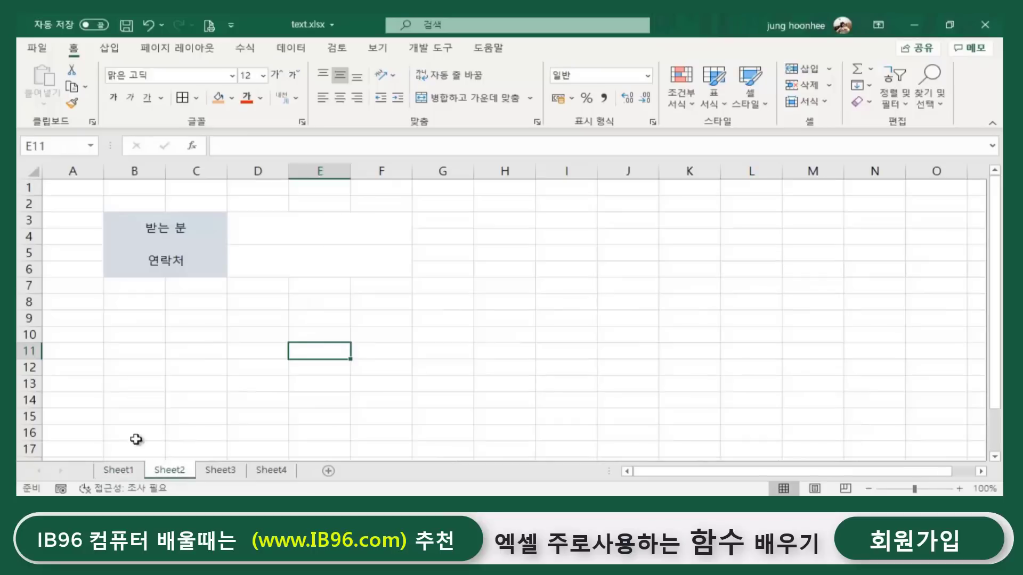
Enter =LEFT(Sheet1!B5,1) in the recipient cell D3 of Sheet2 to extract the first character of the customer name.
click(276, 243)
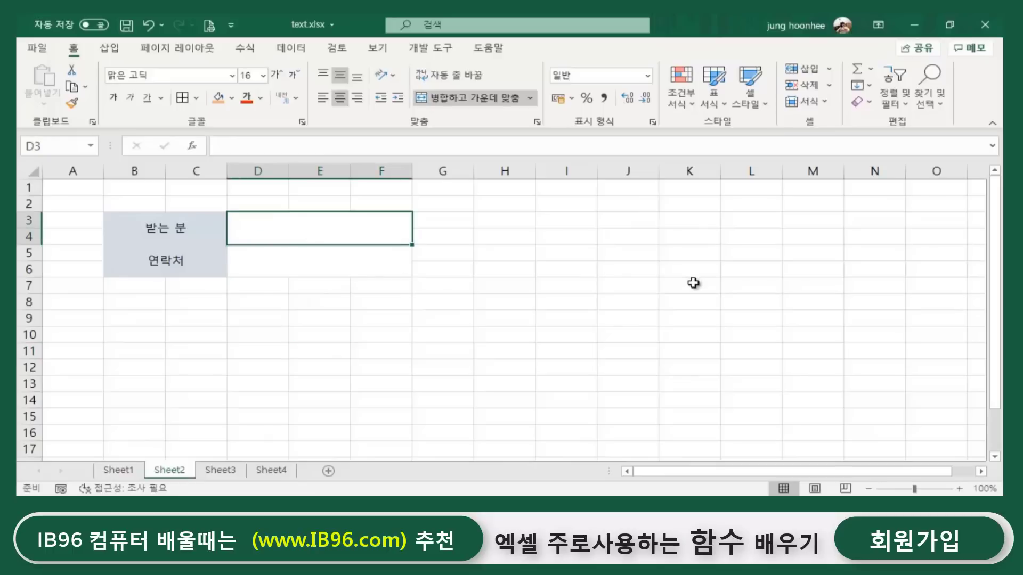
text(=)
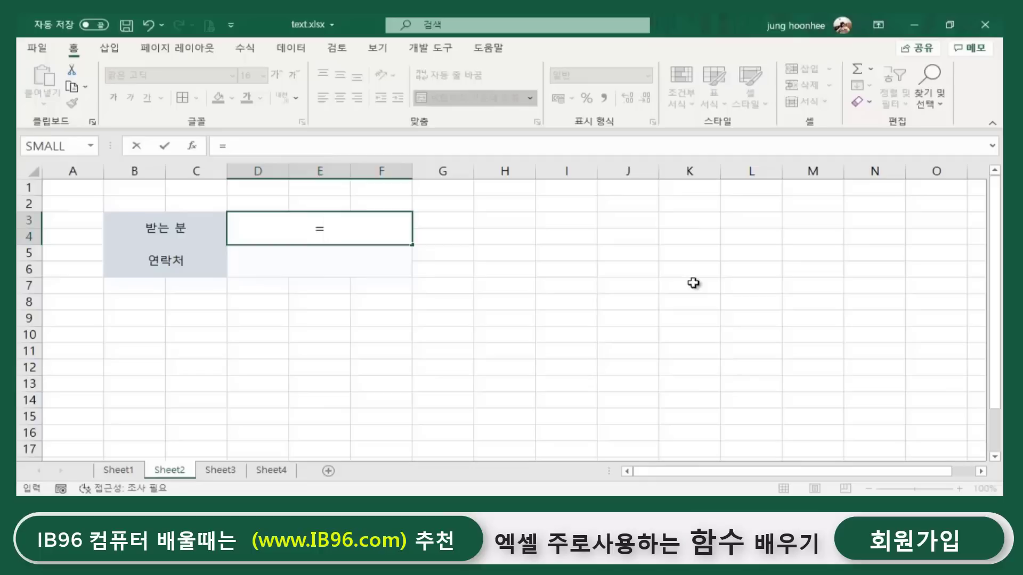
text(left()
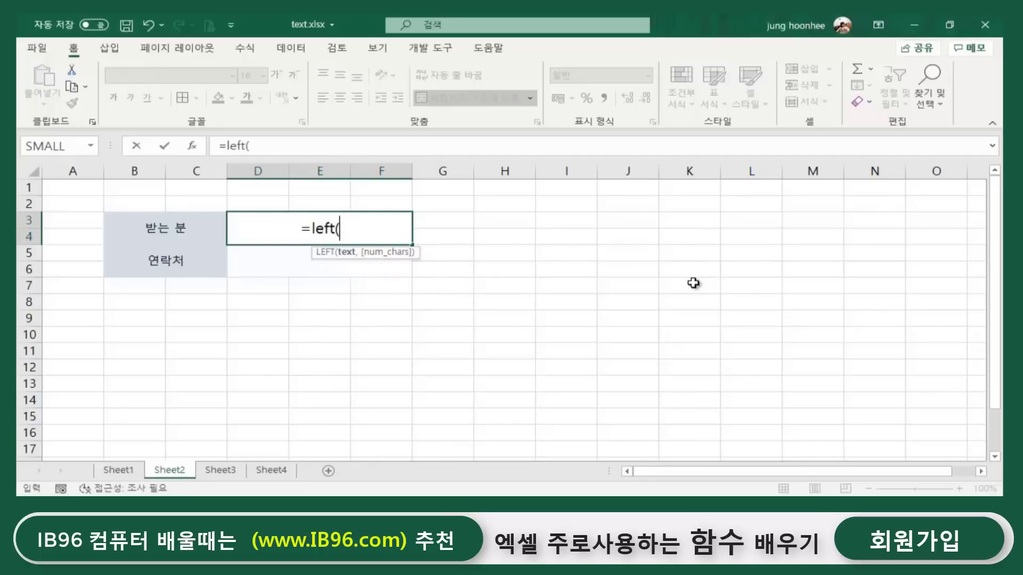
click(124, 475)
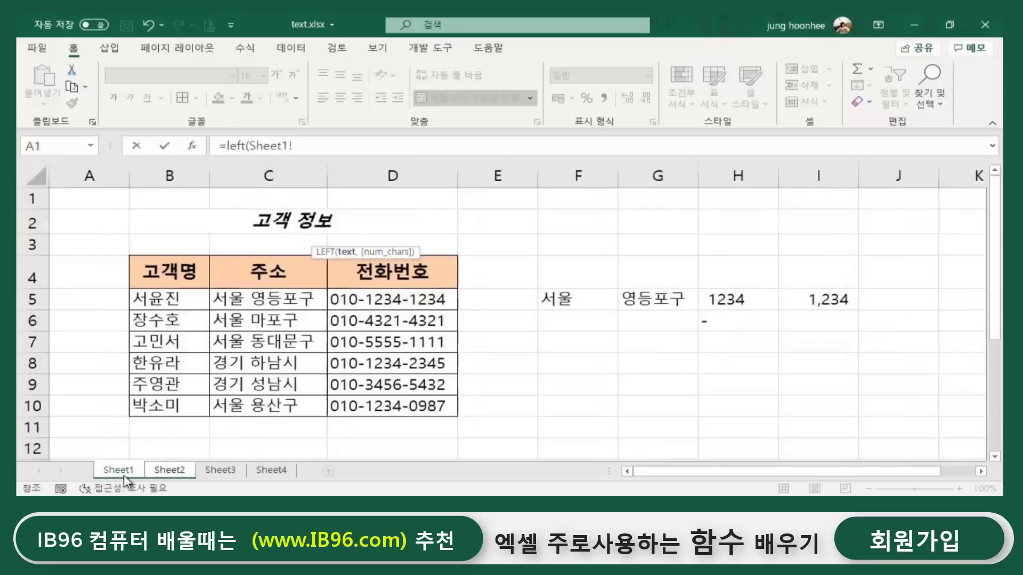
click(162, 303)
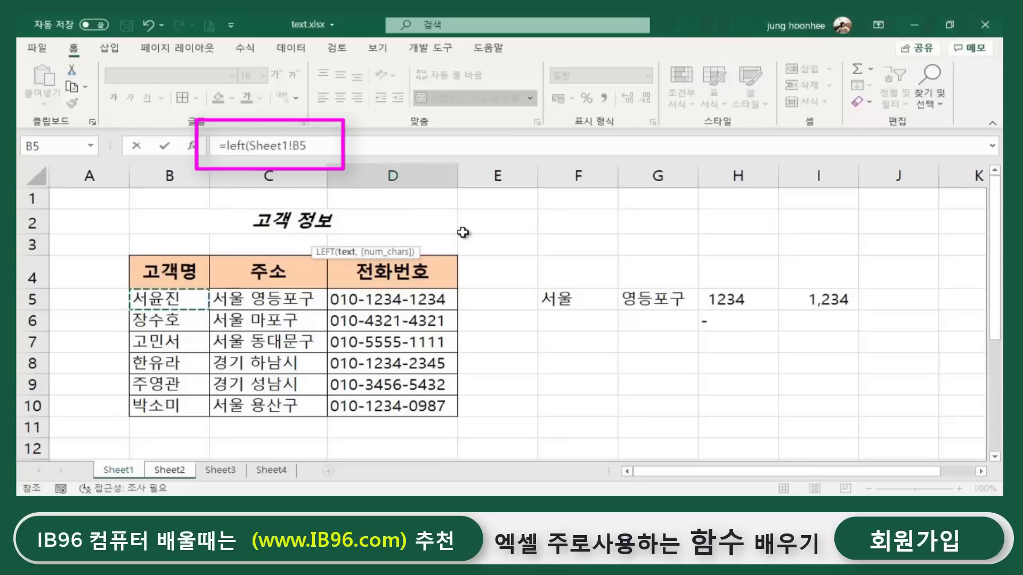
text(,)
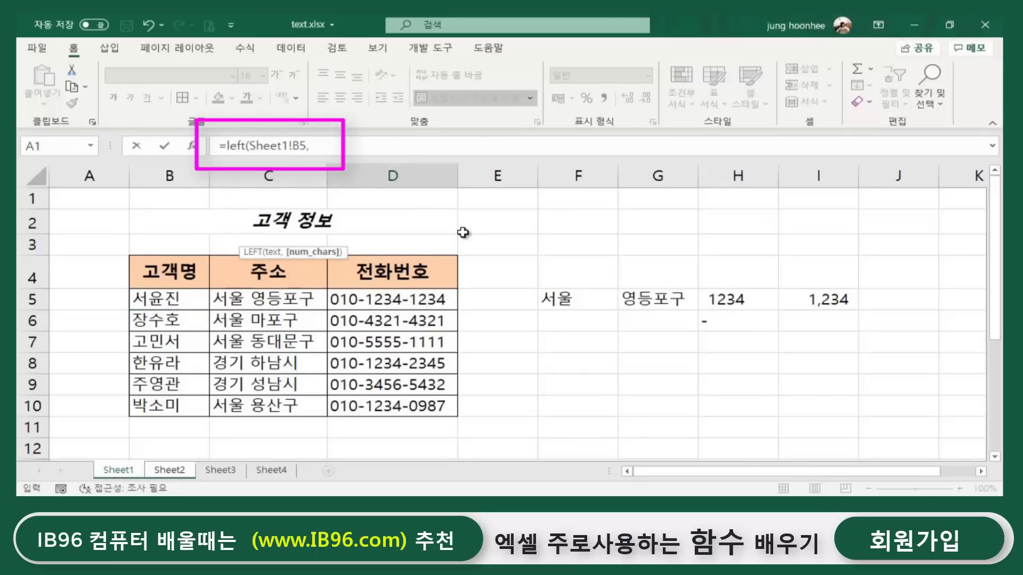
text(1))
key(Return)
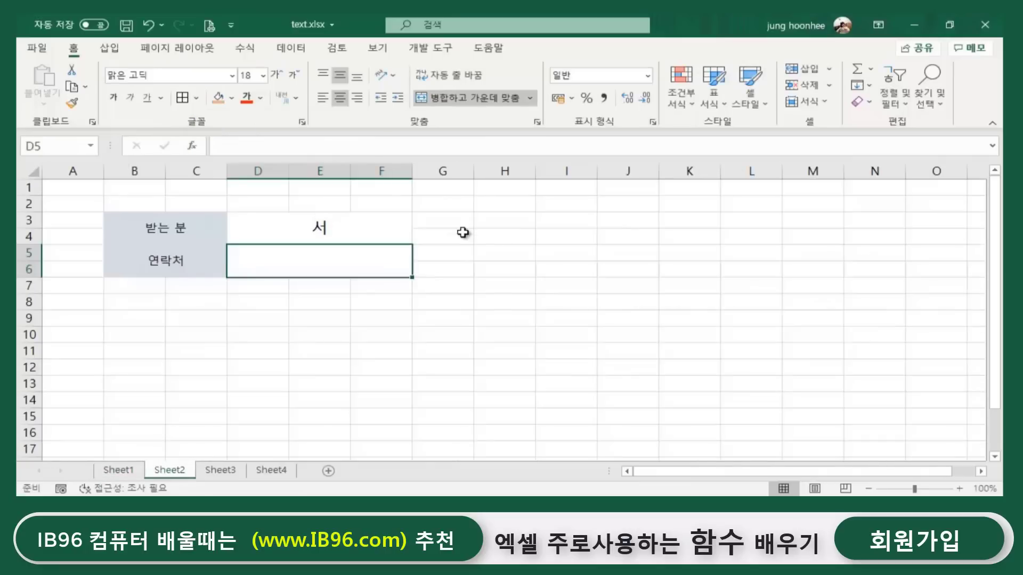
Try to append the text "*" directly after the LEFT function in D3's formula, without a joining operator.
click(326, 228)
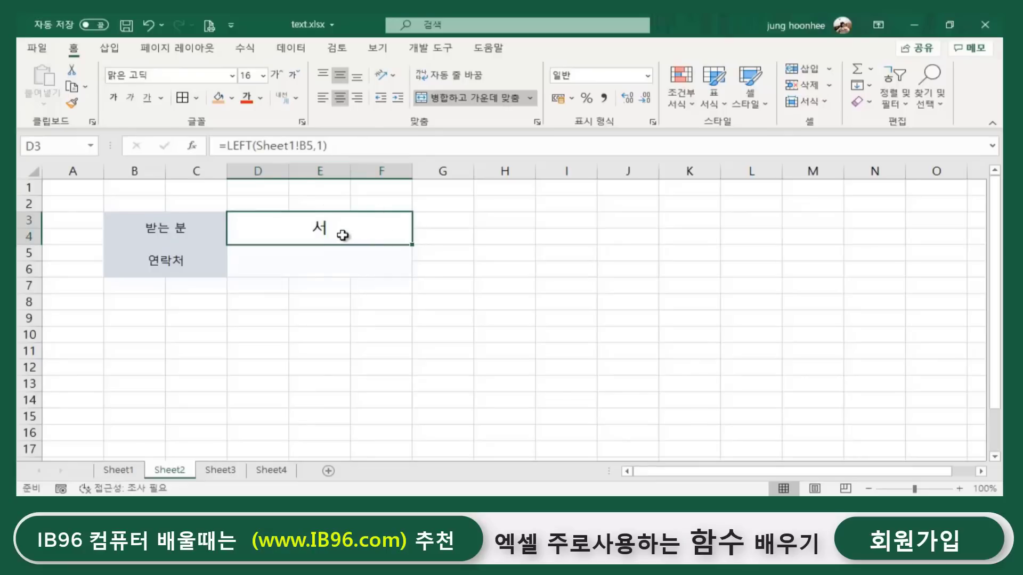
click(339, 145)
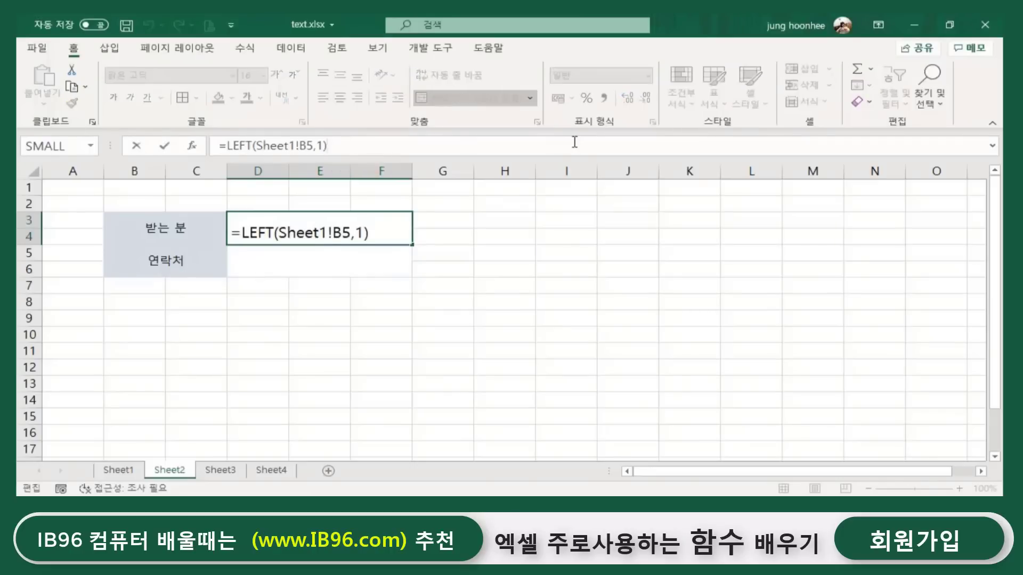
text("*")
key(Return)
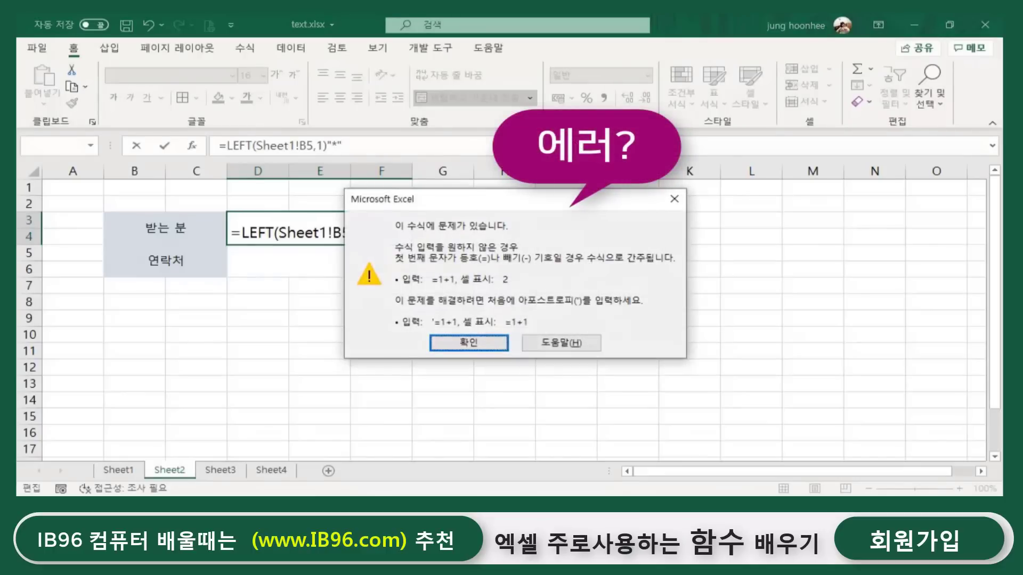
click(451, 343)
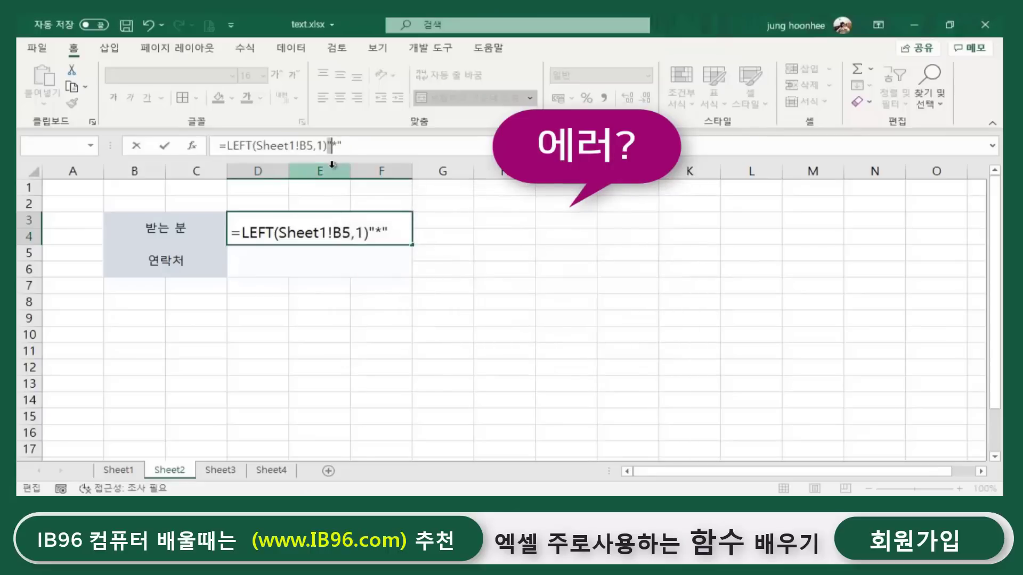
Insert an & operator between the LEFT function and "*" in D3, making the formula =LEFT(Sheet1!B5,1) & "*".
drag(328, 147, 344, 145)
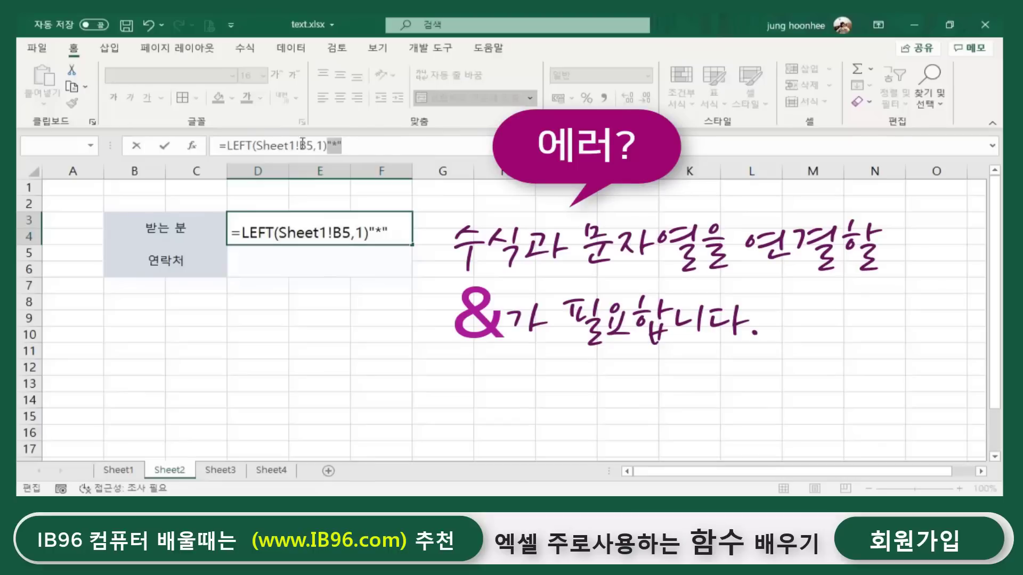
click(326, 144)
drag(319, 145, 227, 145)
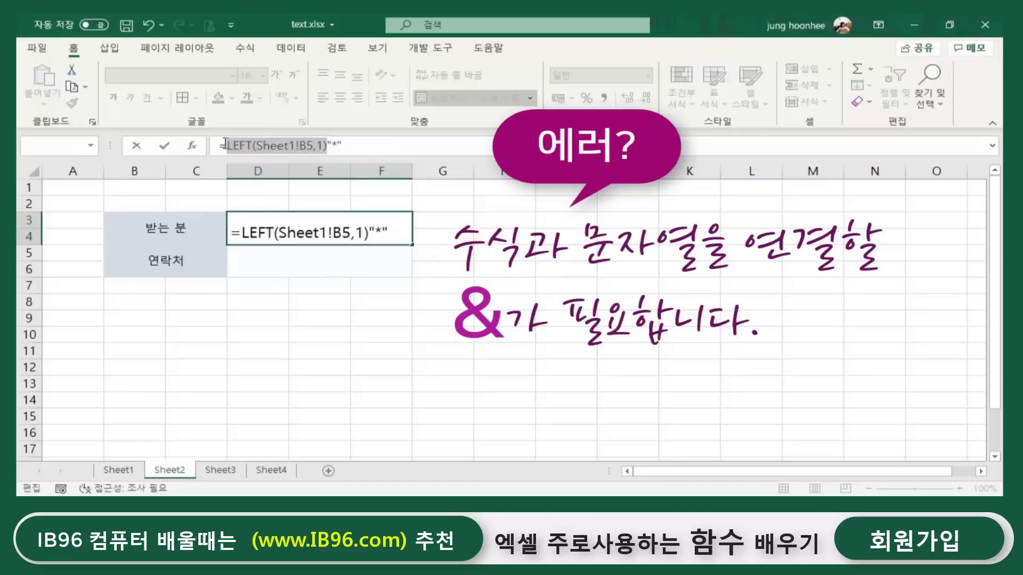
click(340, 145)
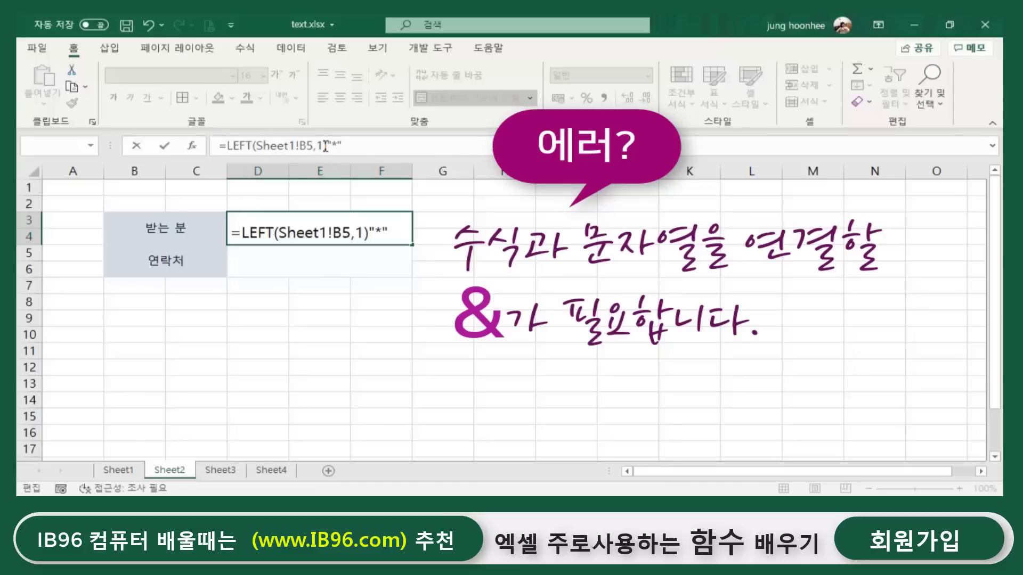
click(325, 144)
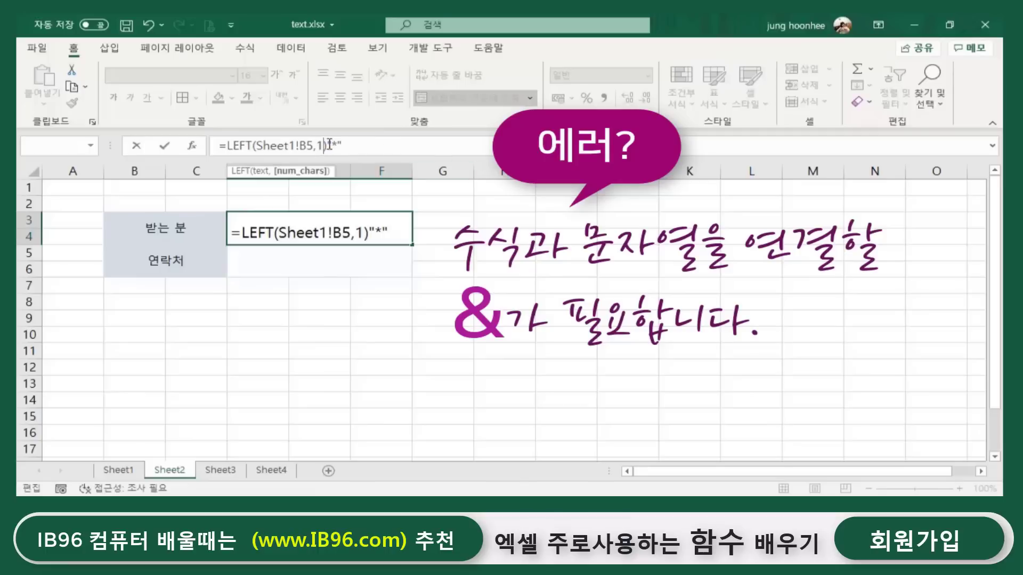
key(Right)
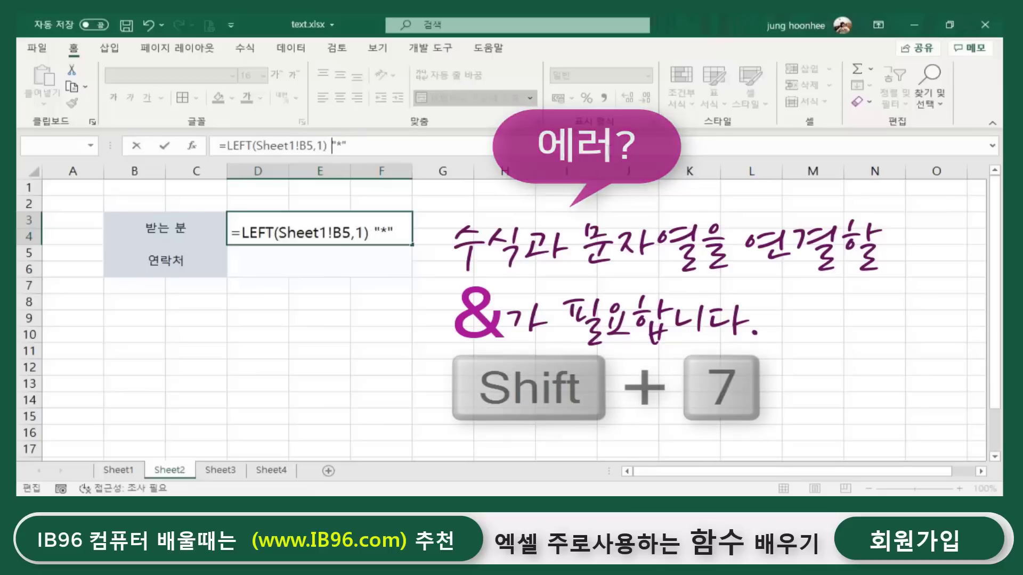
text(&)
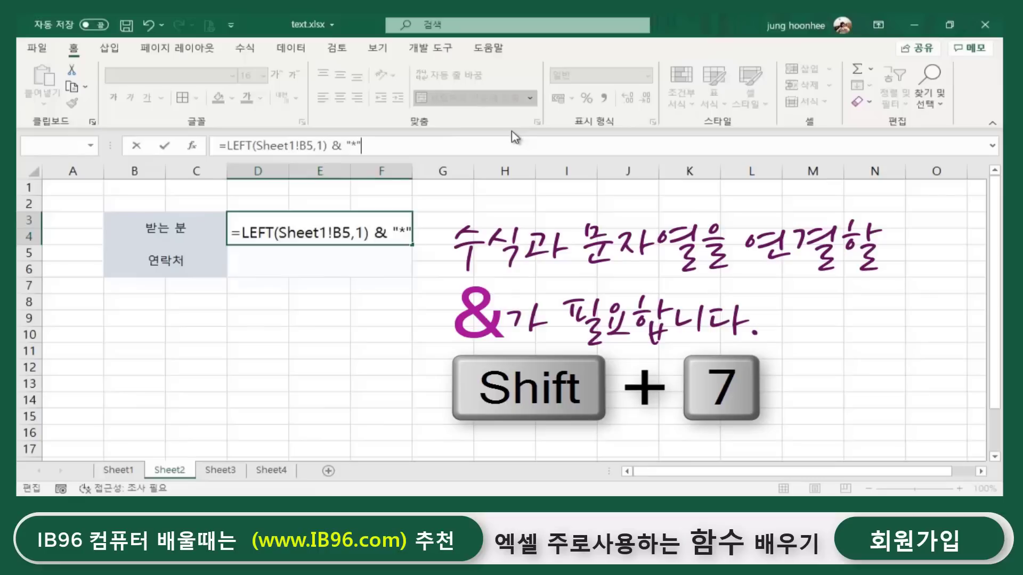
key(Return)
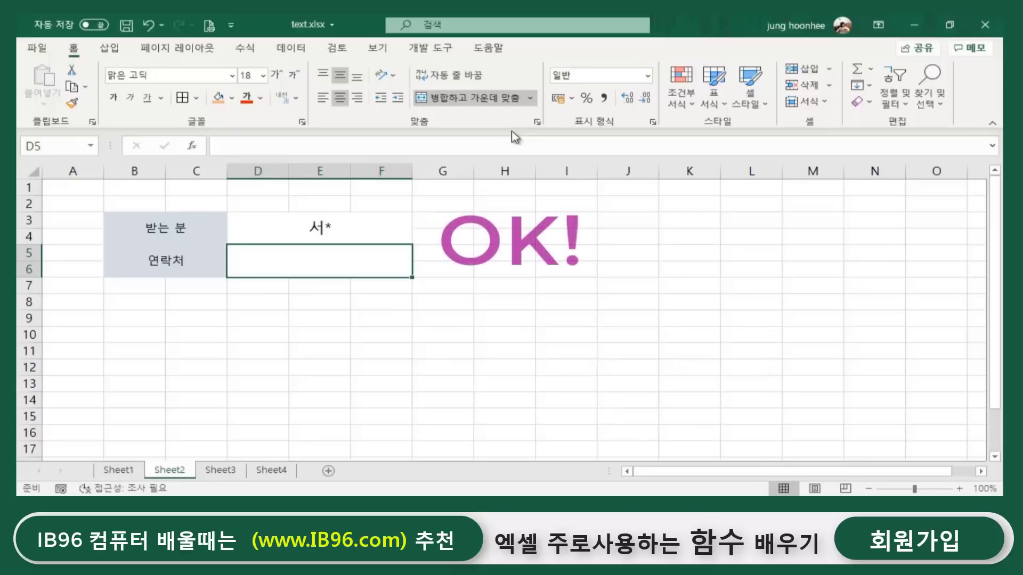
Extend D3's formula with & RIGHT(Sheet1!B5,1) to add the last character of the customer name after the asterisk.
click(333, 240)
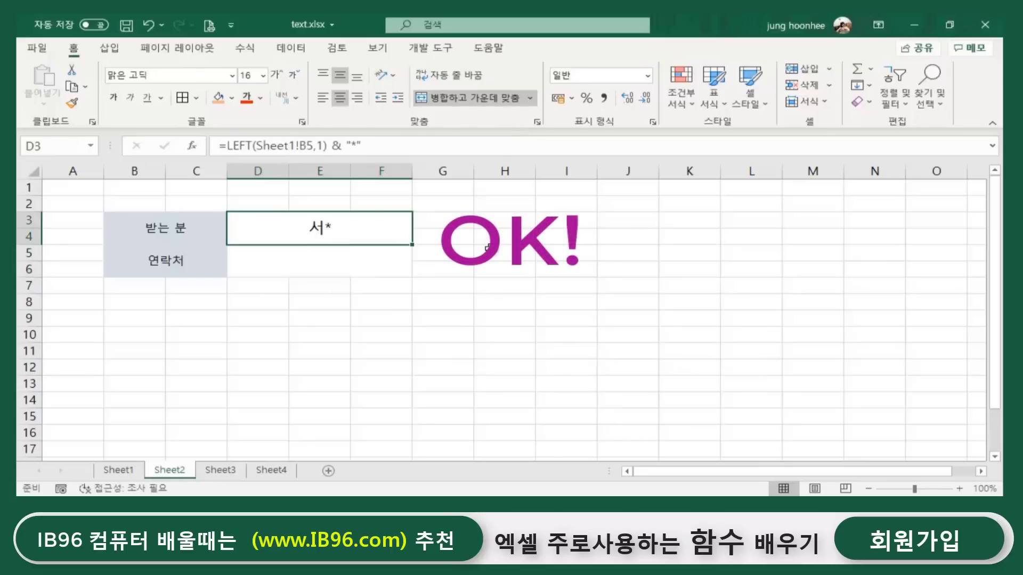
click(370, 145)
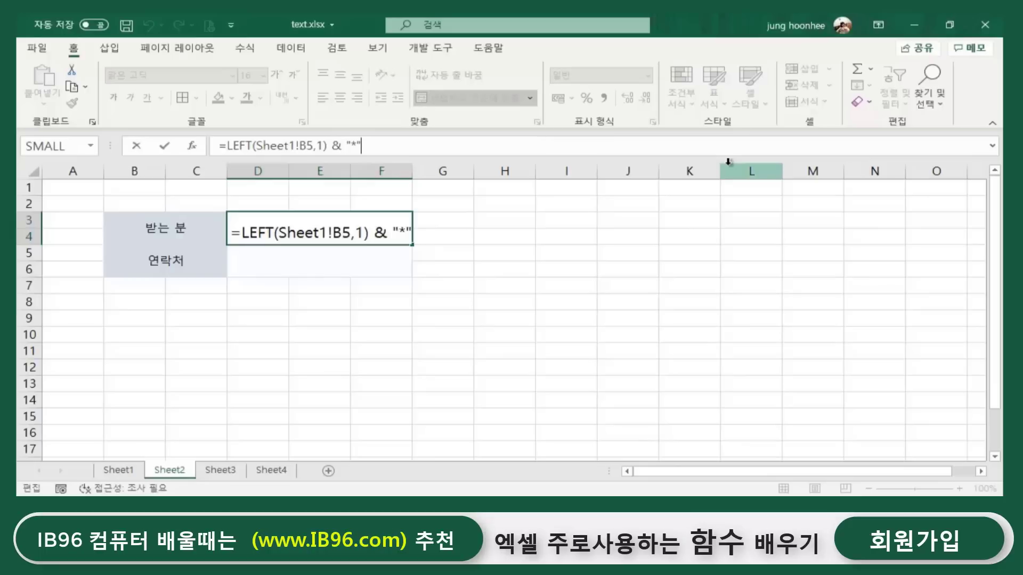
click(131, 470)
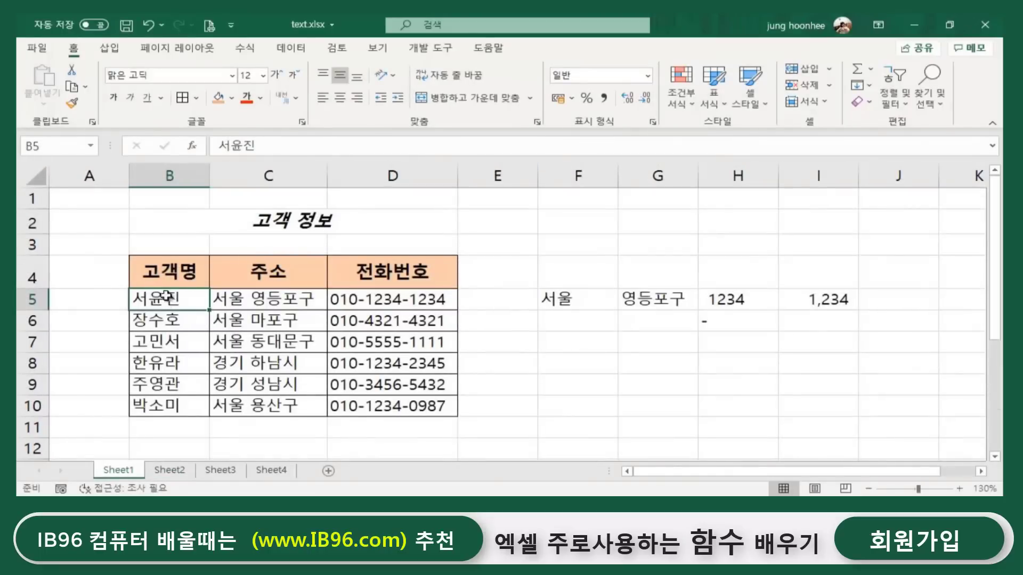
click(177, 472)
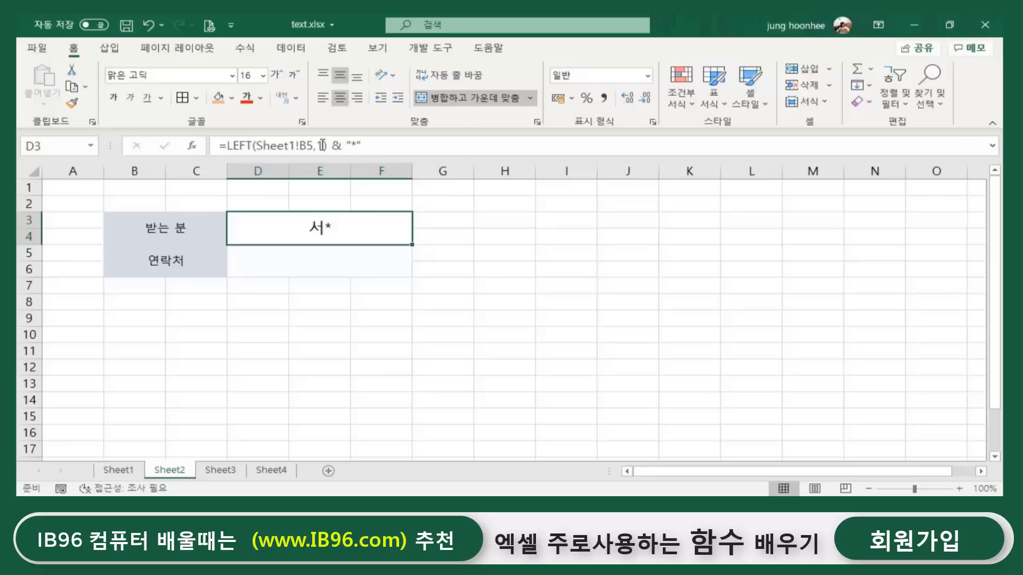
click(368, 142)
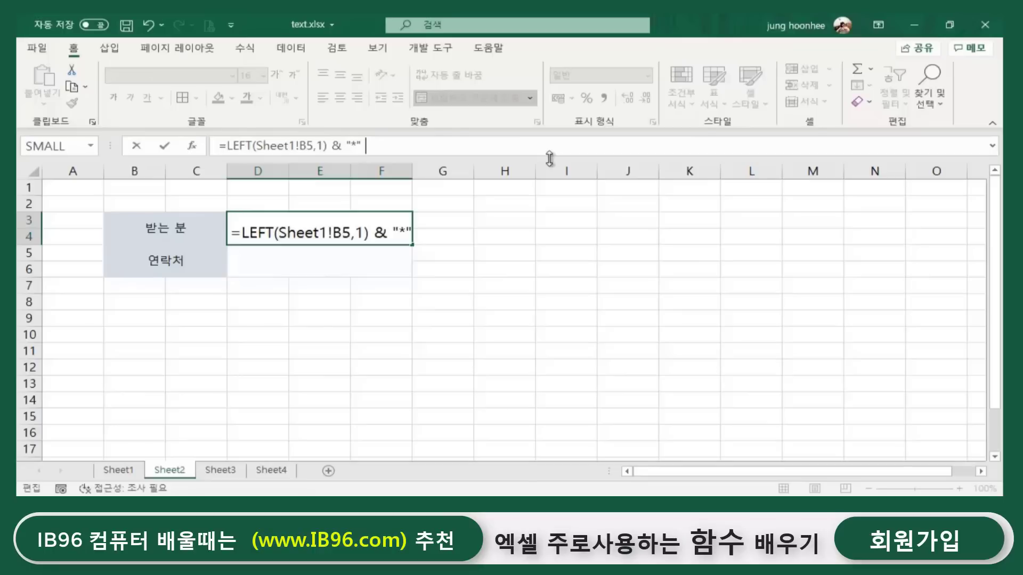
text(& )
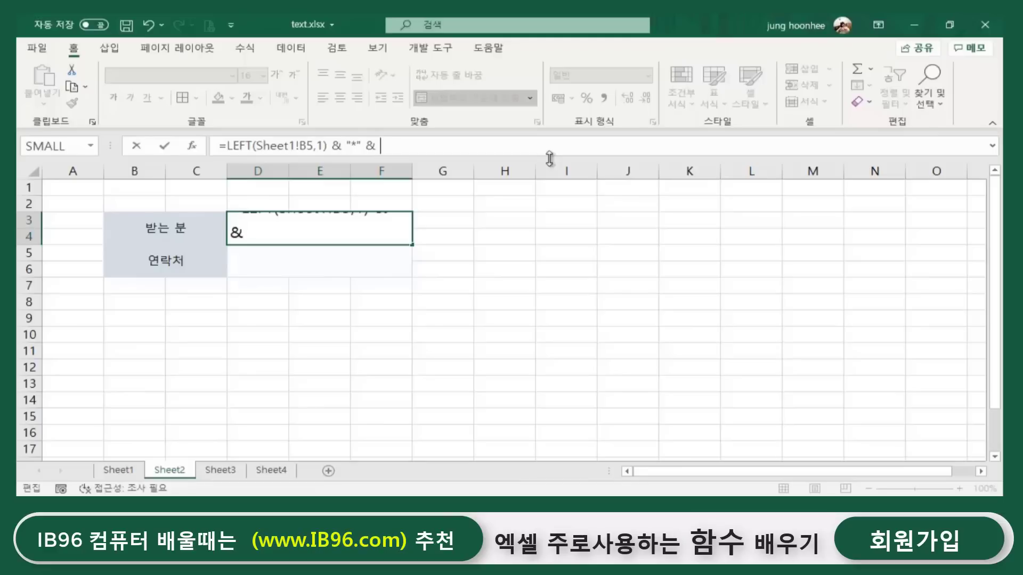
text(ri)
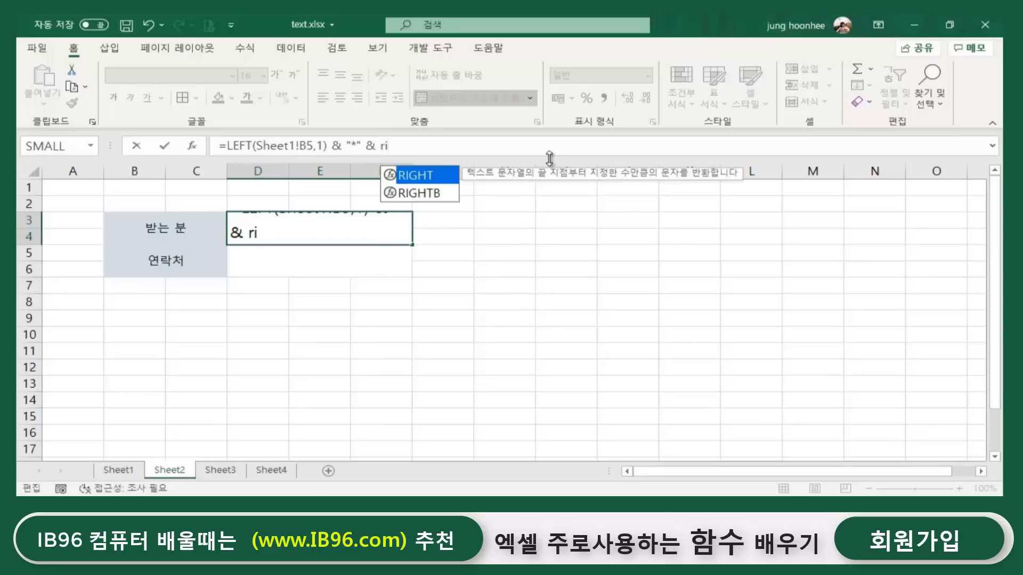
text(ght()
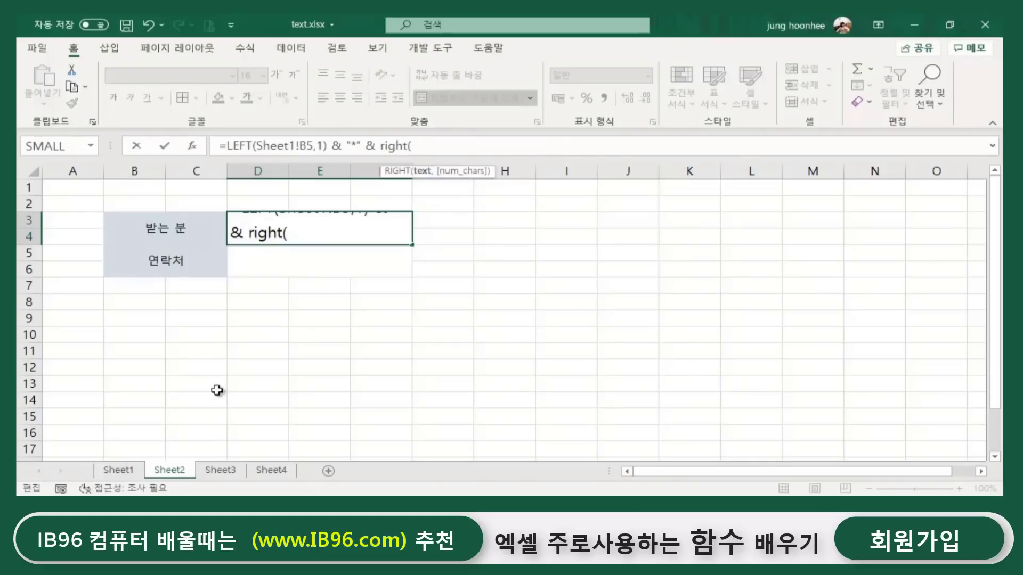
click(135, 472)
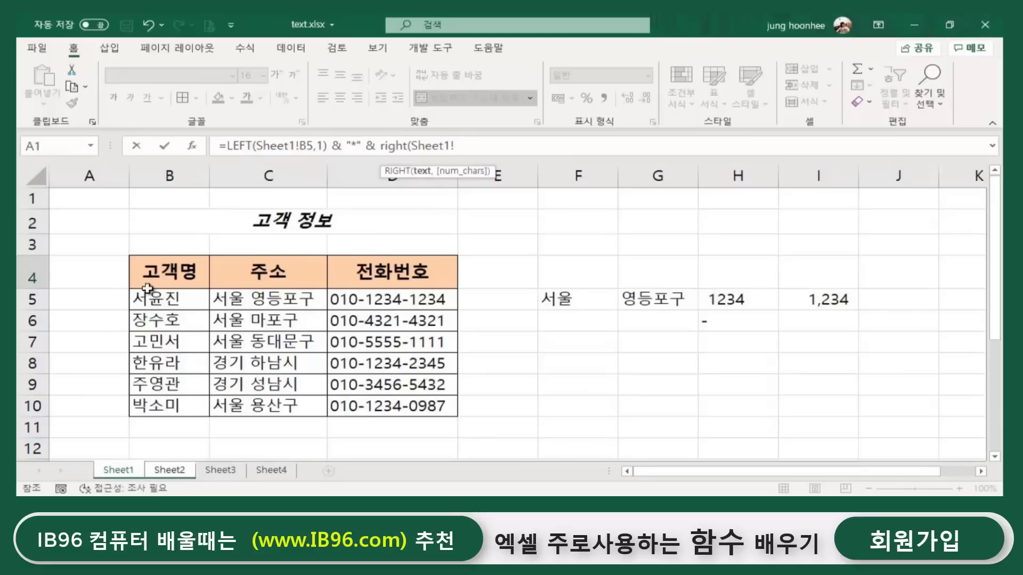
click(166, 301)
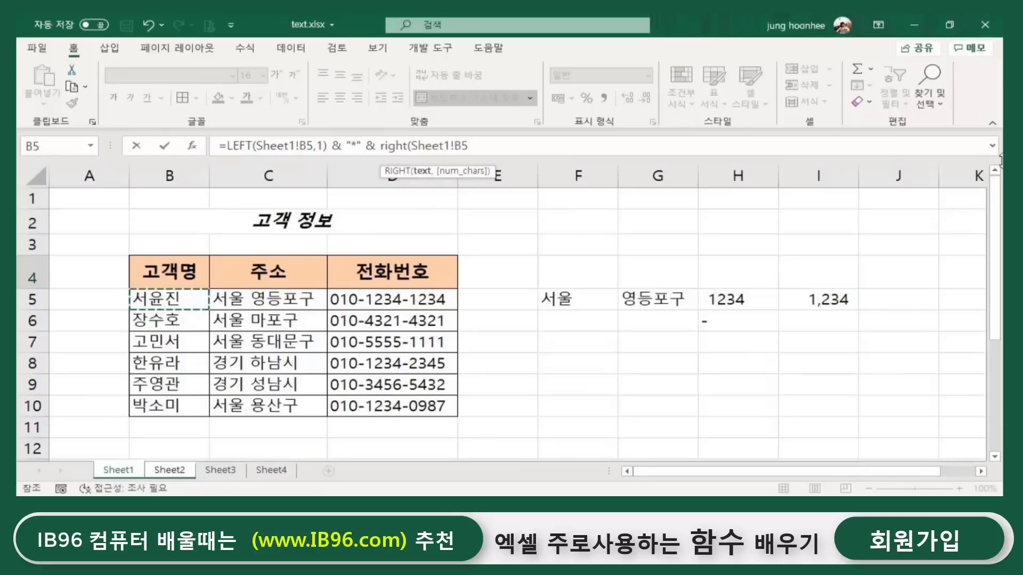
text(,)
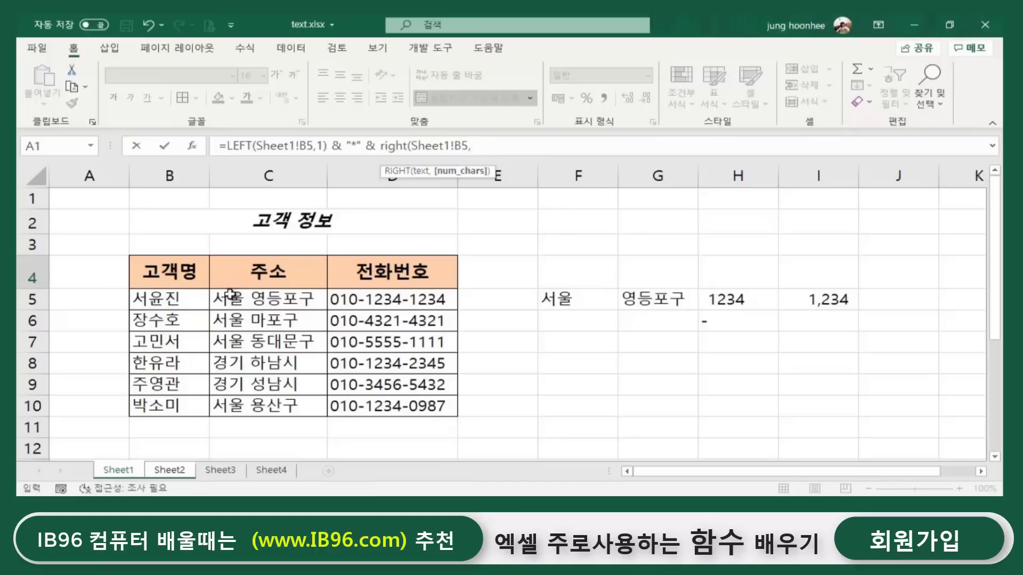
text(1))
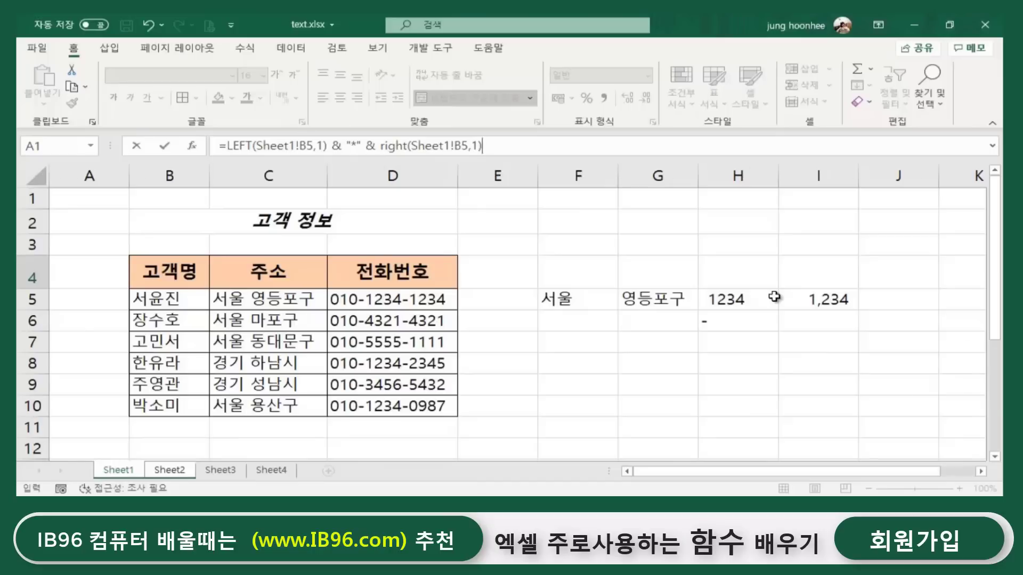
key(Return)
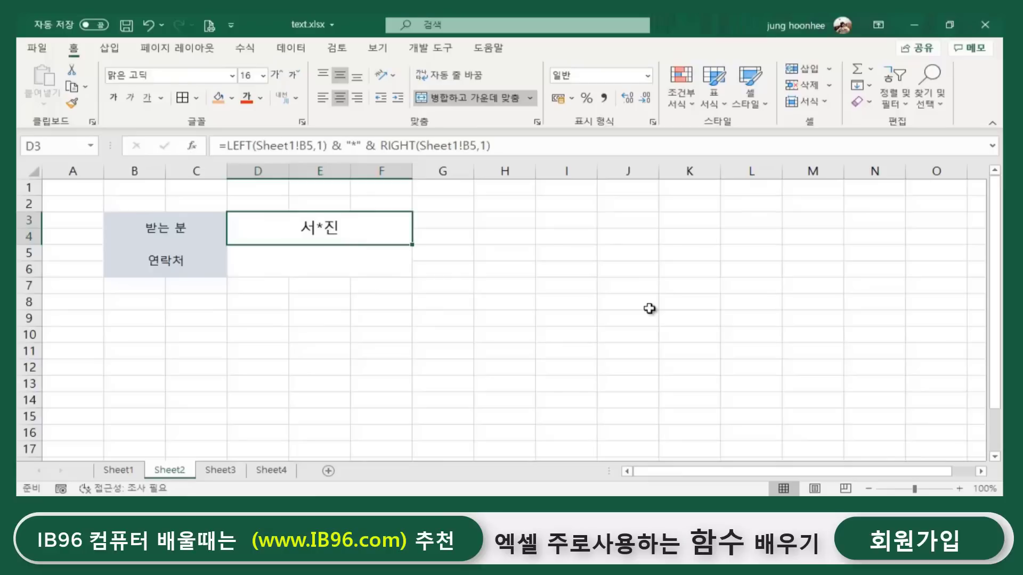
Append & "고객님" to the end of the formula in D3.
click(500, 145)
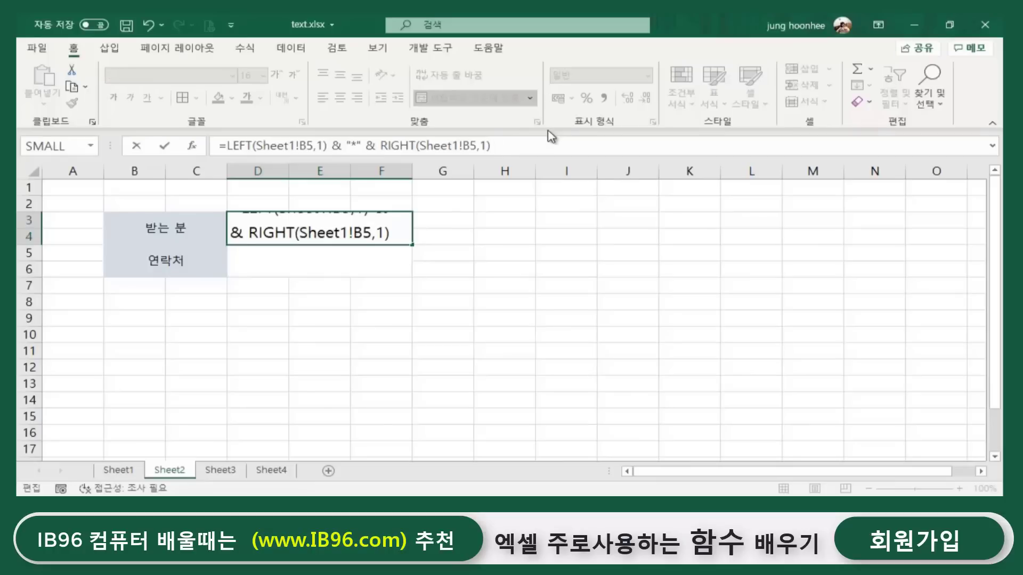
text(& "rh)
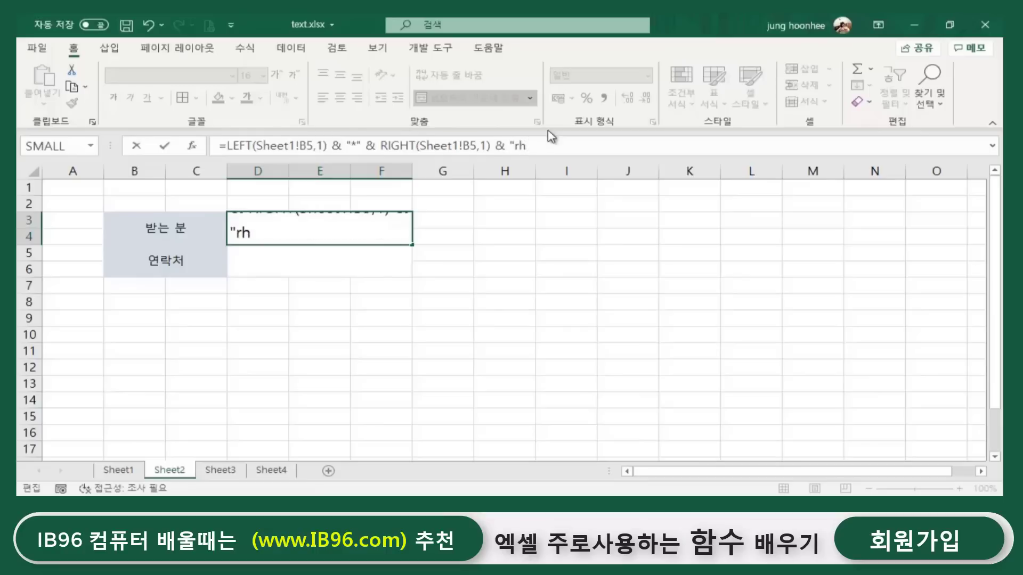
key(BackSpace)
key(BackSpace)
text(고객)
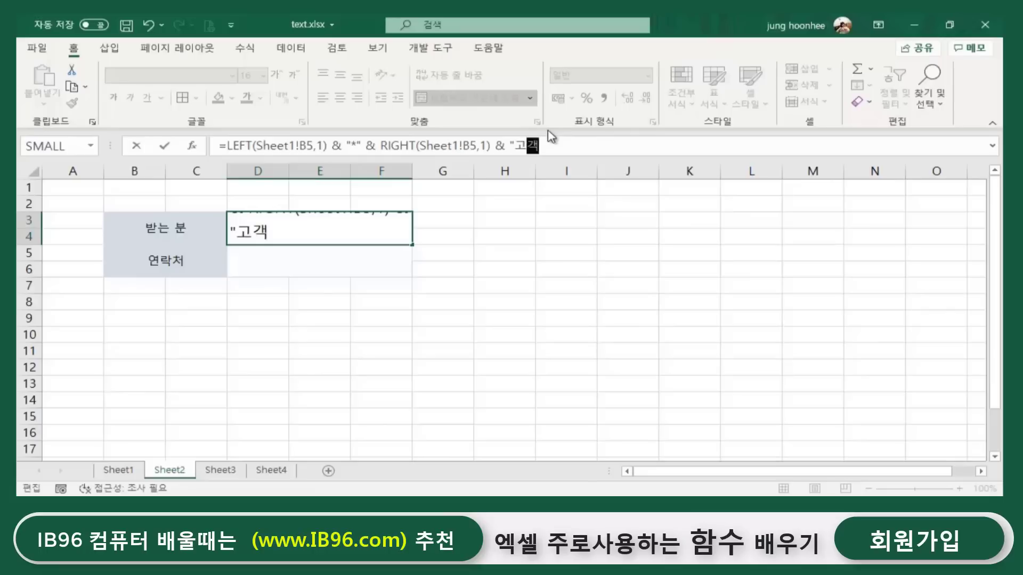
text(님")
key(Return)
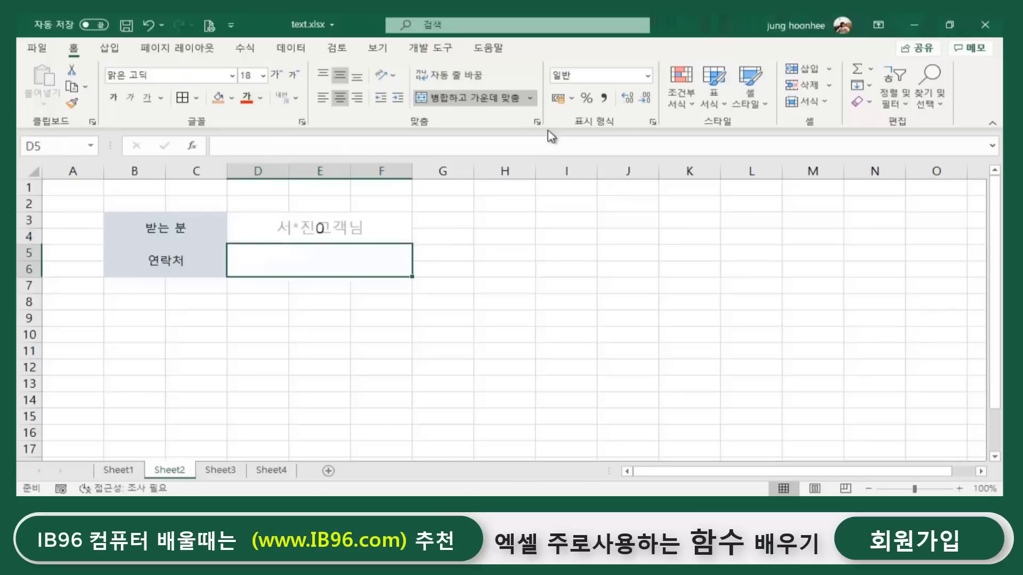
Review the masked-name formula in D3 on Sheet2 and the first customer's phone number format on Sheet1.
click(309, 235)
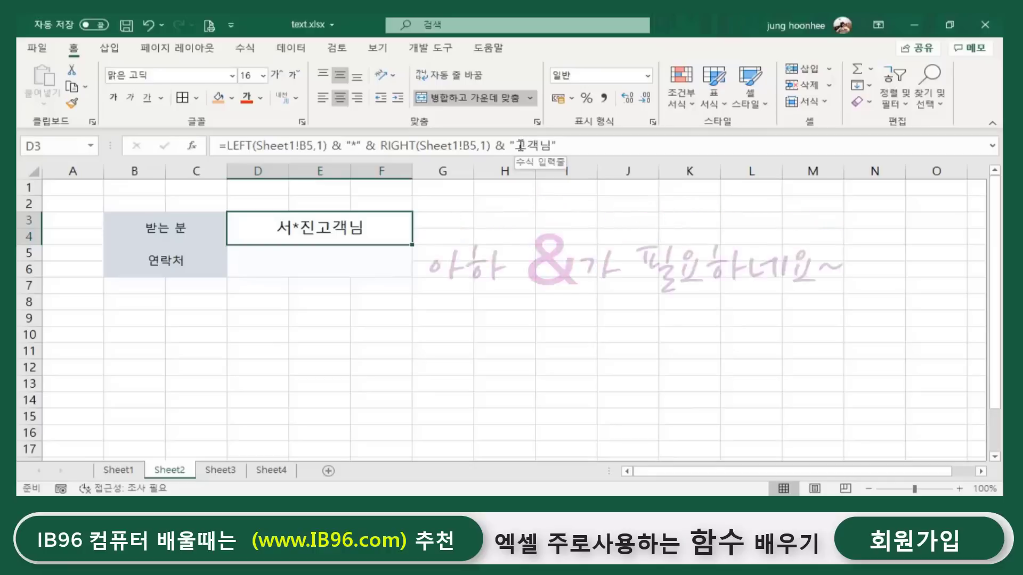
click(284, 264)
click(311, 303)
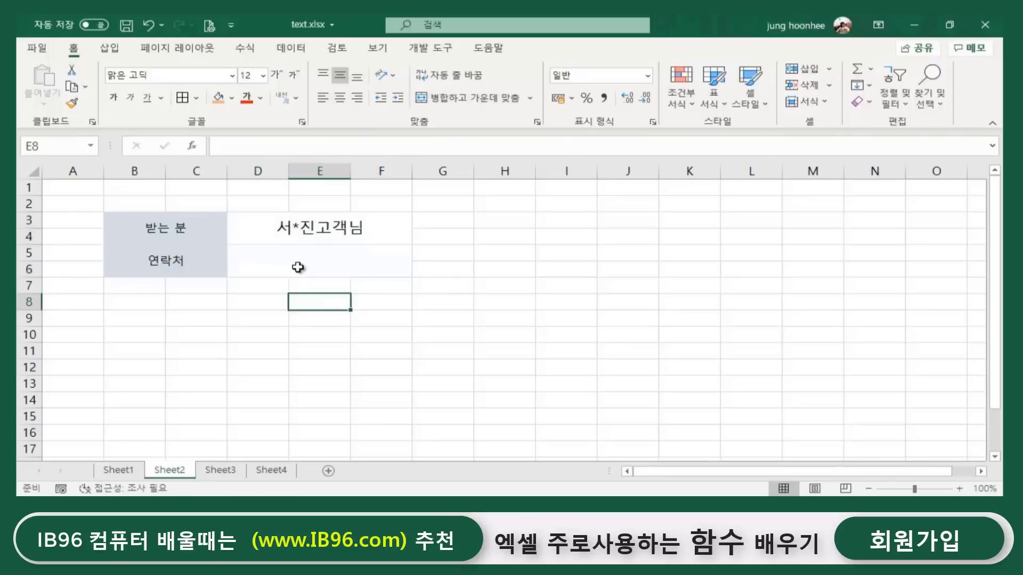
click(323, 269)
click(454, 384)
click(319, 269)
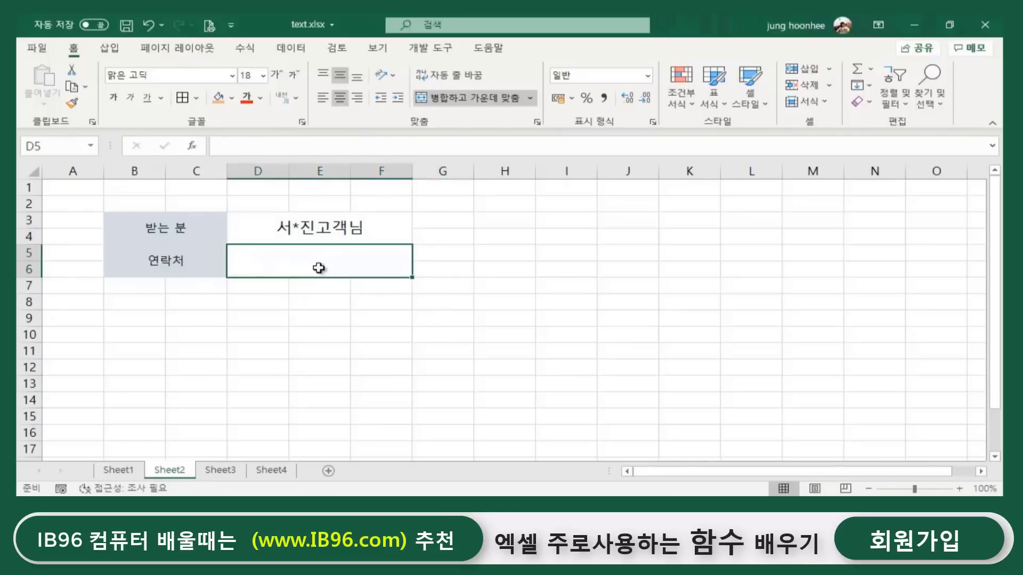
click(114, 471)
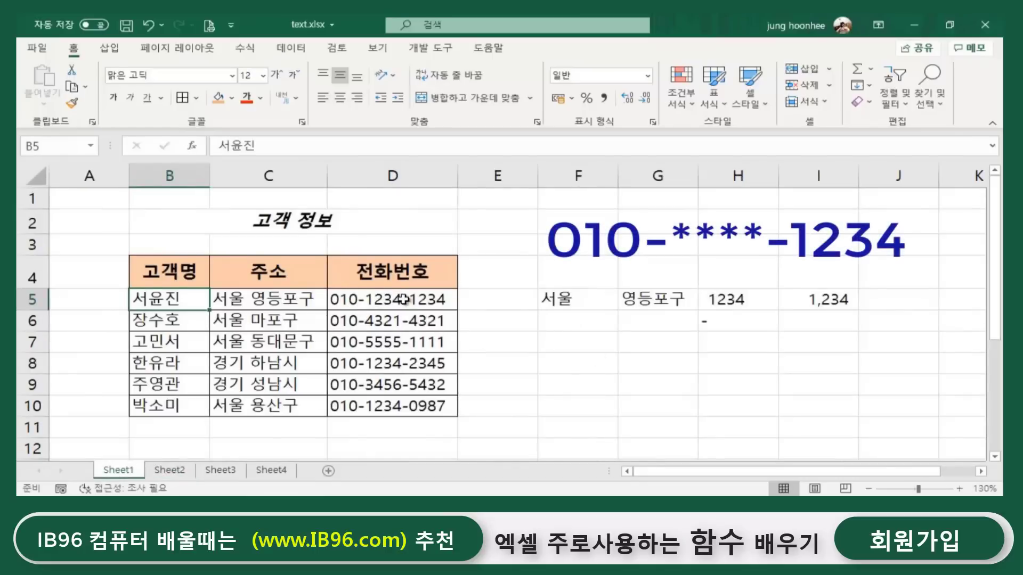
click(522, 365)
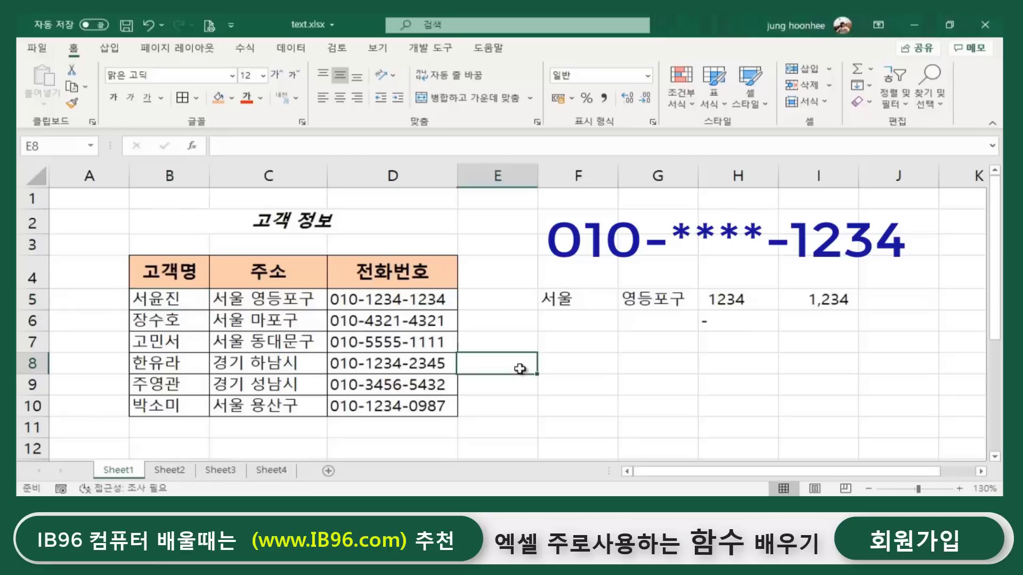
click(570, 344)
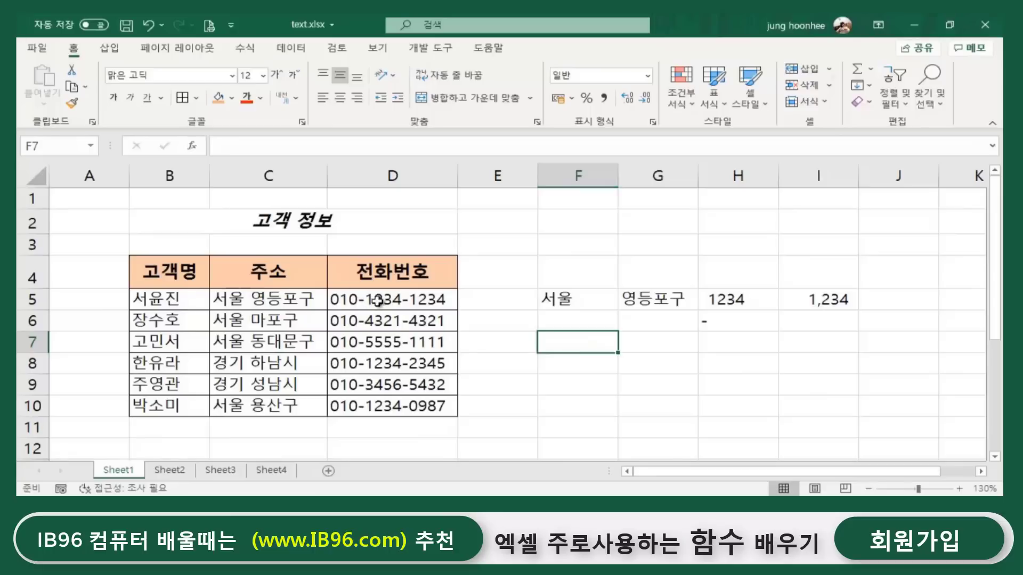
click(169, 470)
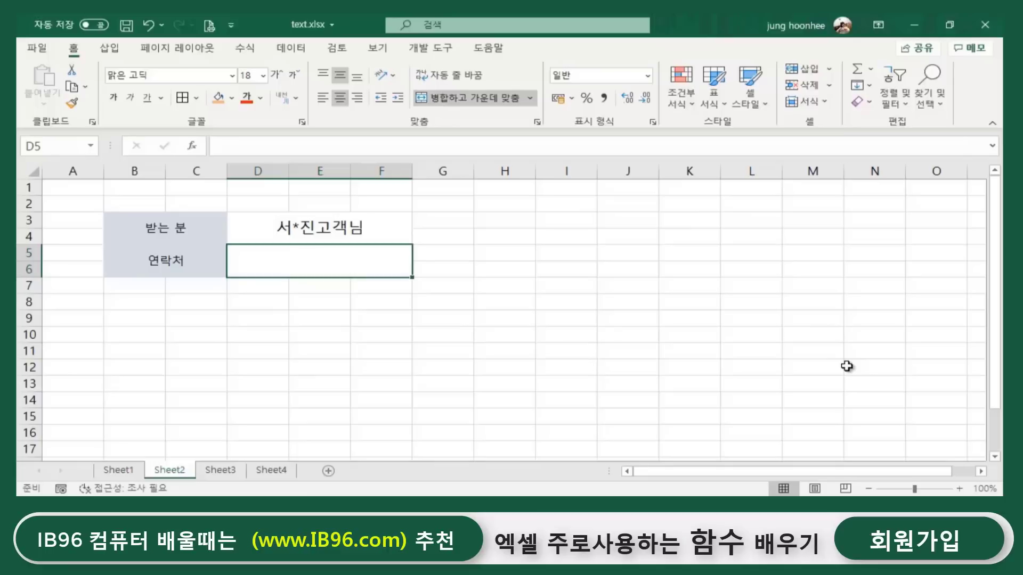
text(=)
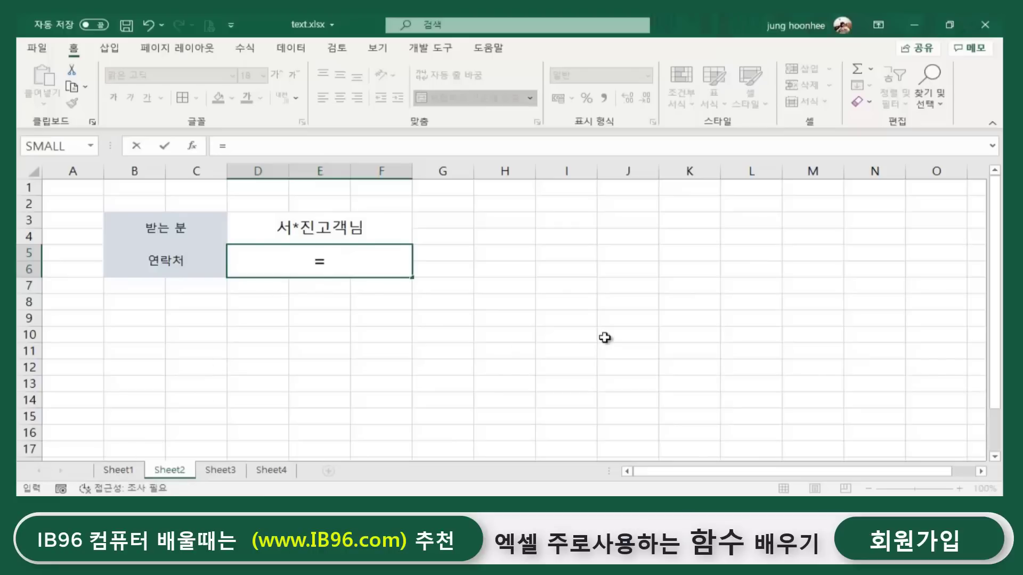
key(BackSpace)
key(Return)
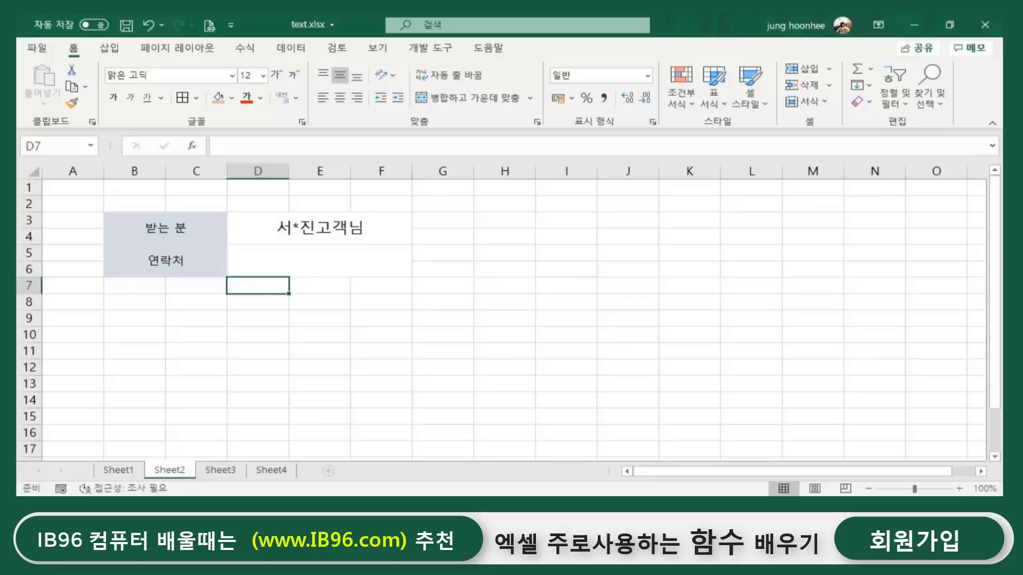
Start the contact formula in D5 on Sheet2 with =LEFT(Sheet1!D5,4) to take the phone number's first four characters.
click(116, 470)
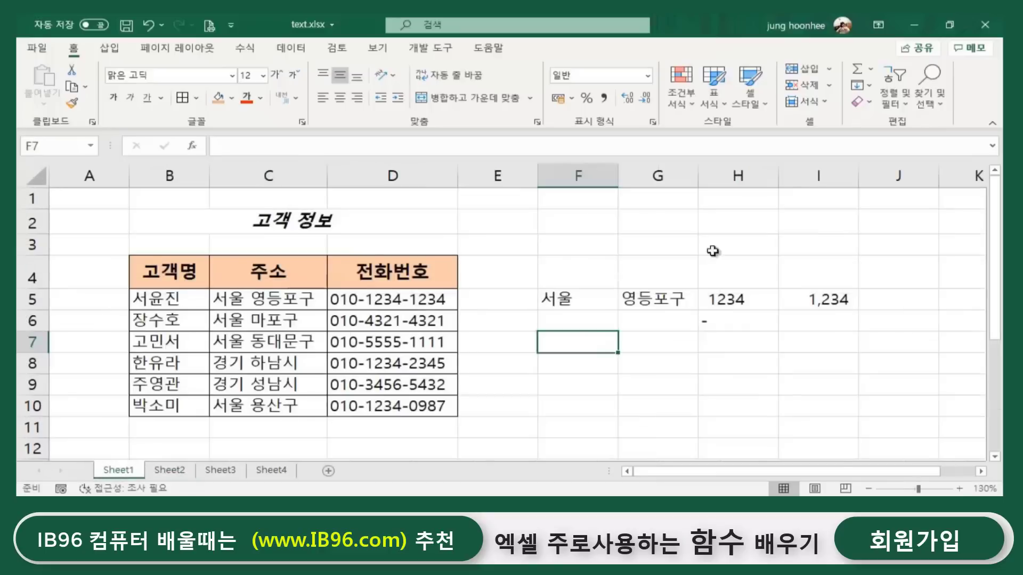
click(344, 300)
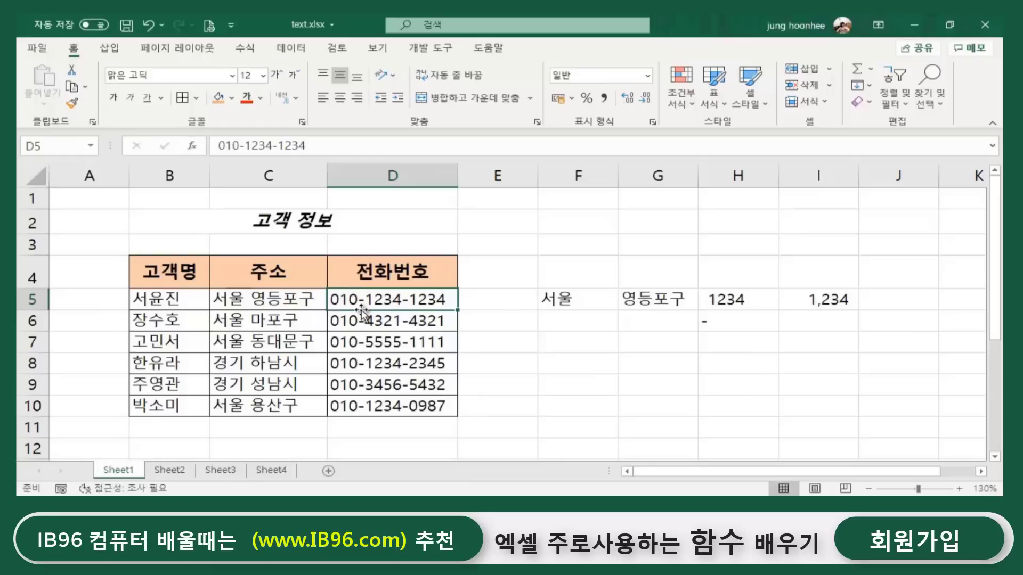
click(174, 472)
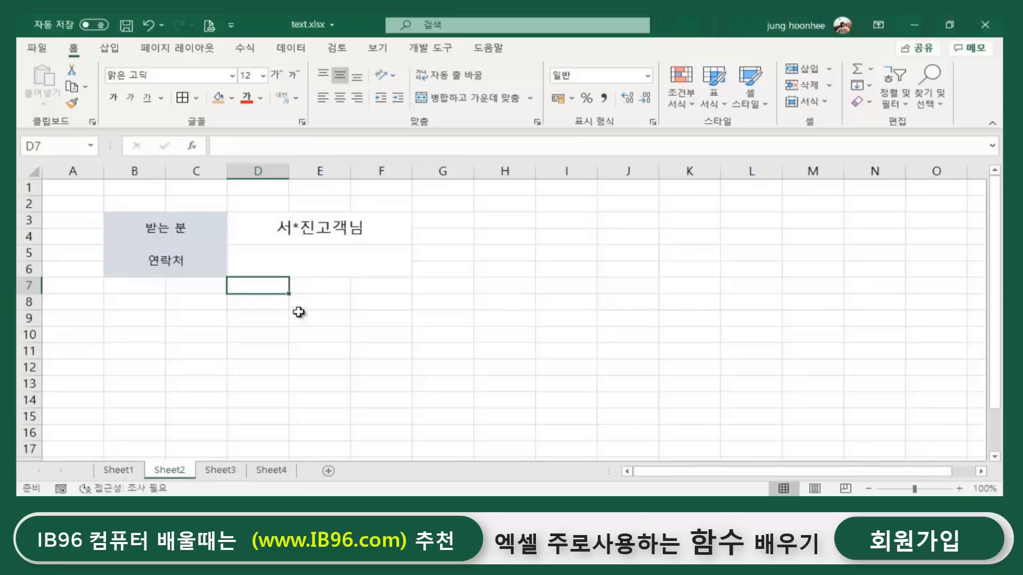
click(274, 260)
text(=)
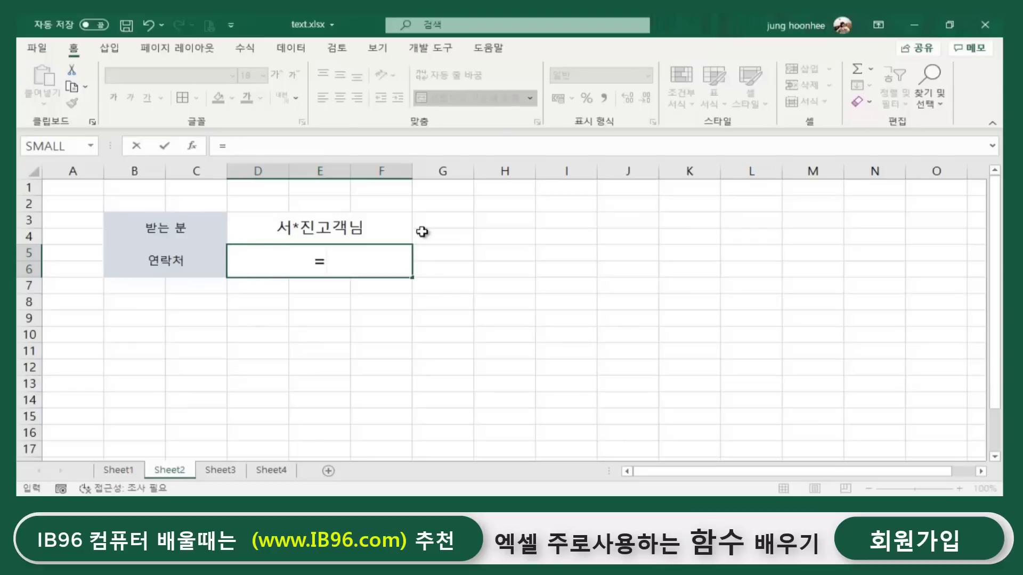
text(left)
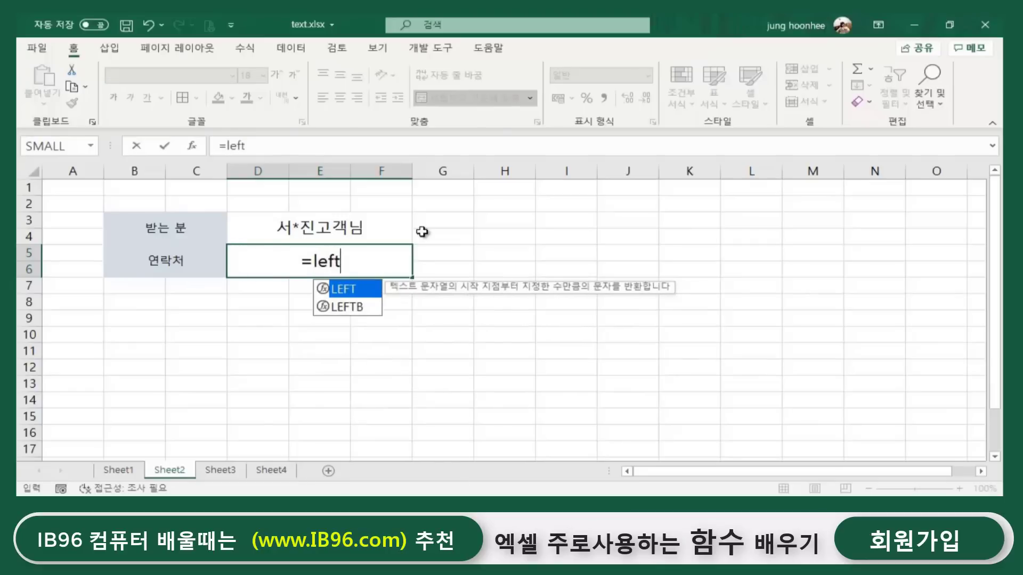
text(()
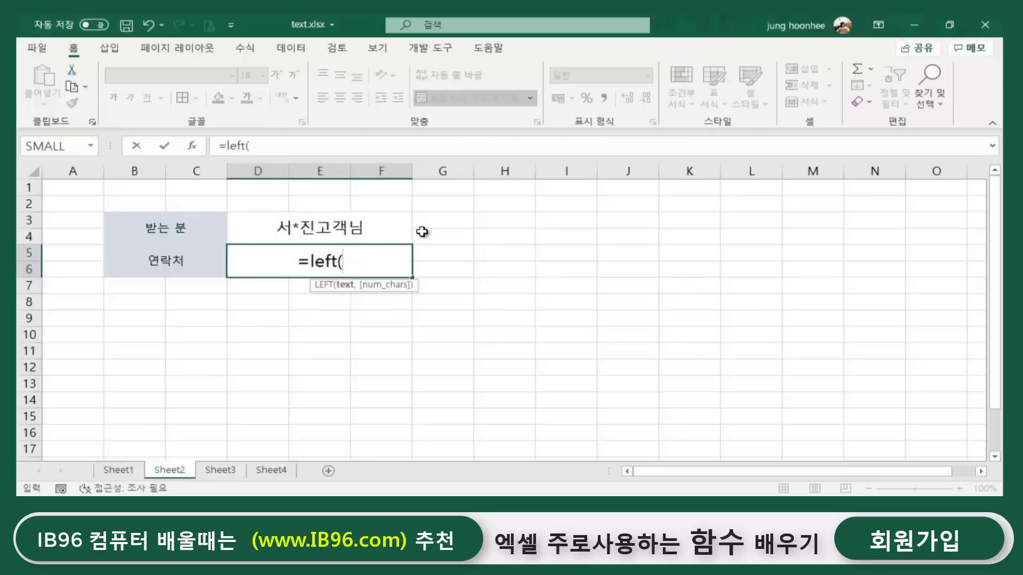
click(127, 470)
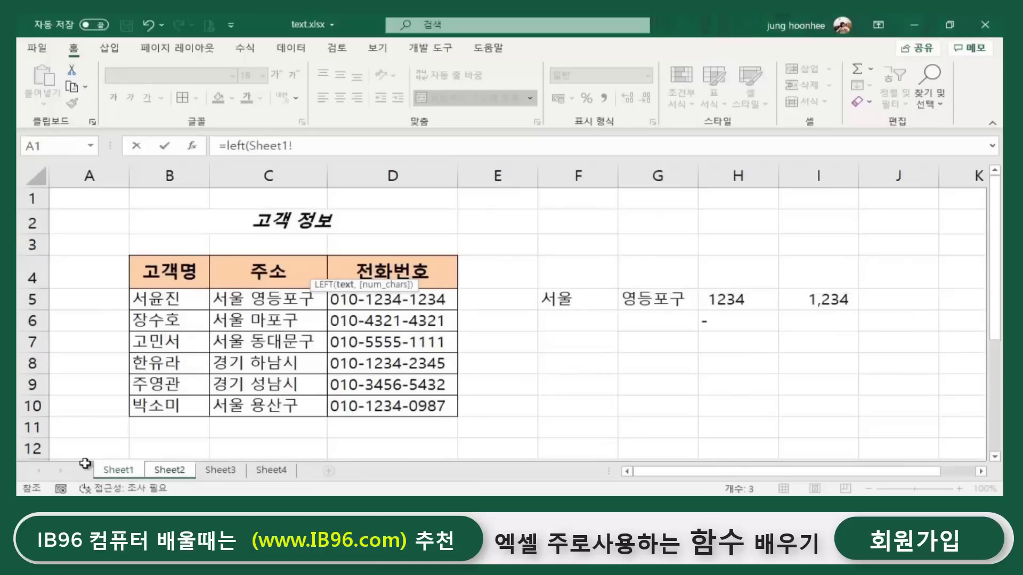
click(358, 301)
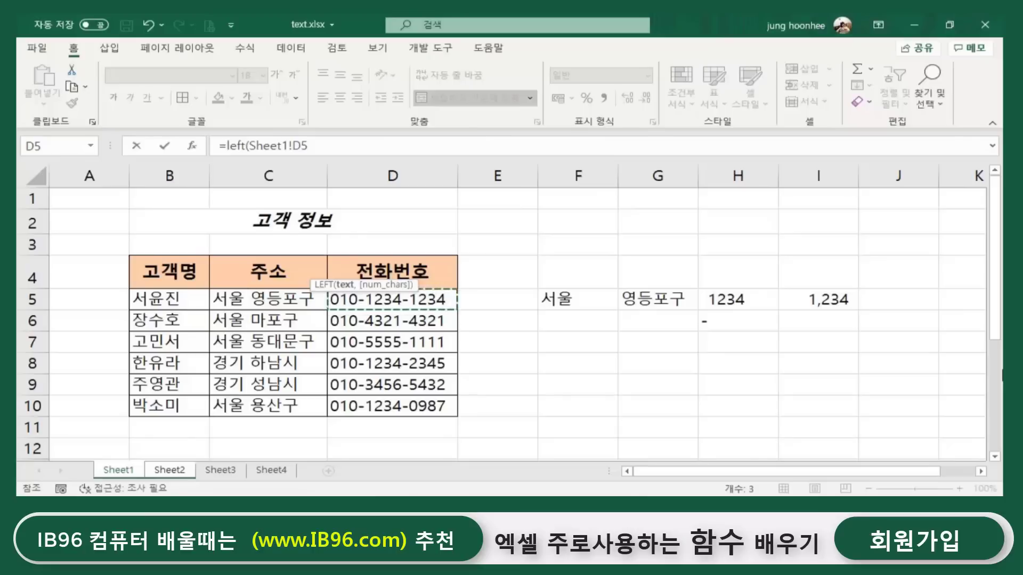
text(,)
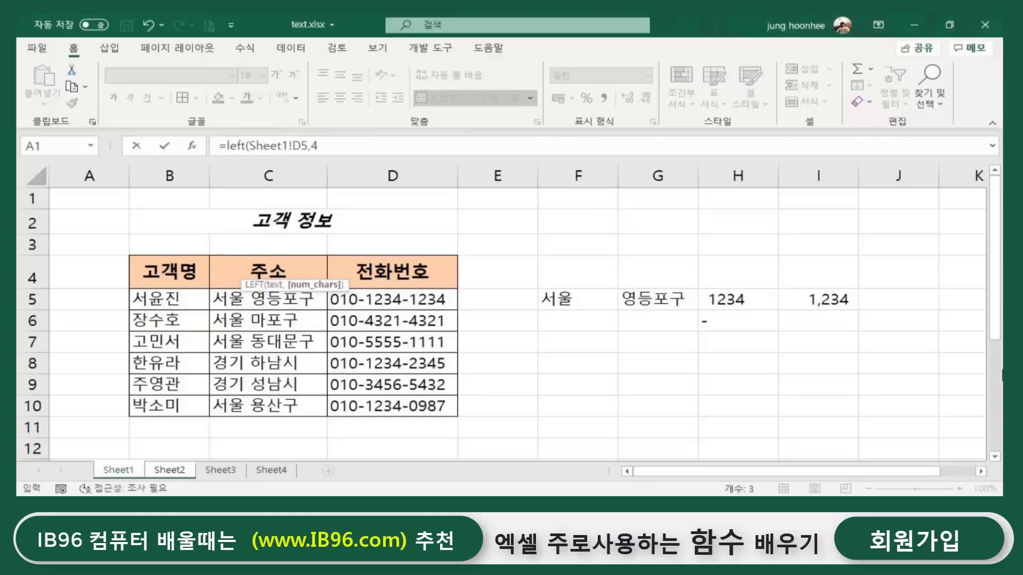
text(4))
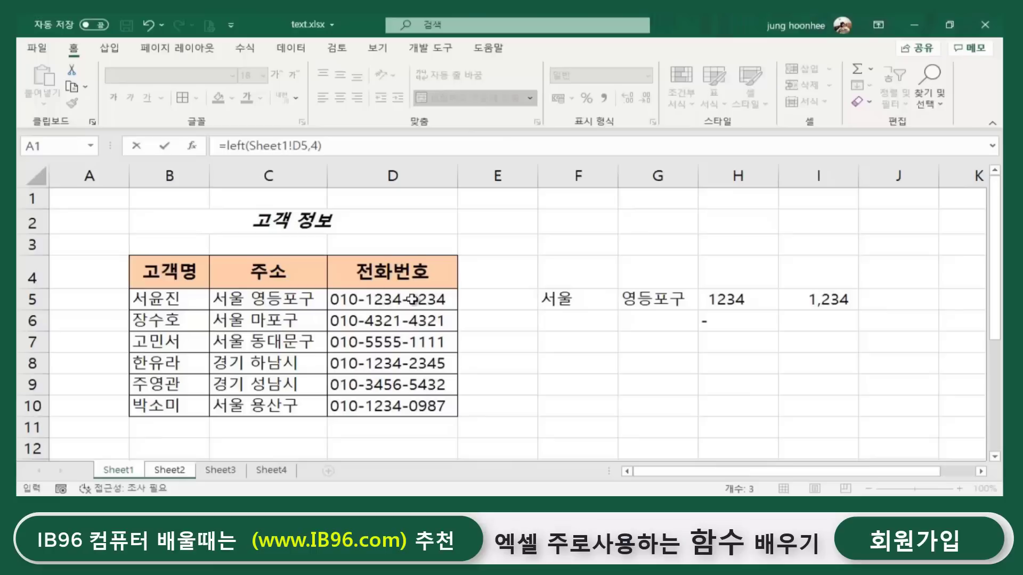
Append & "****" & after the LEFT function in D5's formula to mask the middle digits.
click(344, 148)
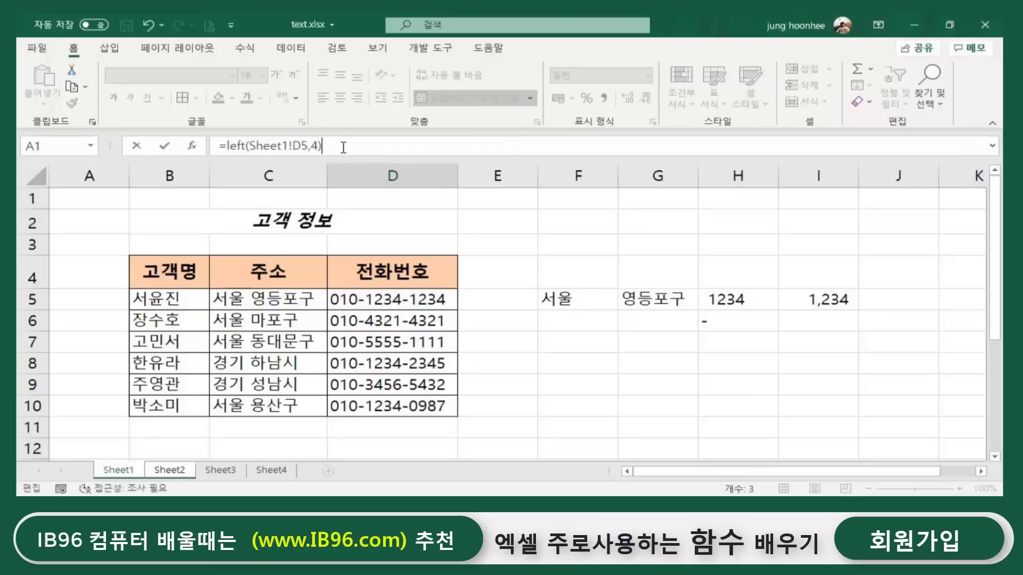
text(& "****)
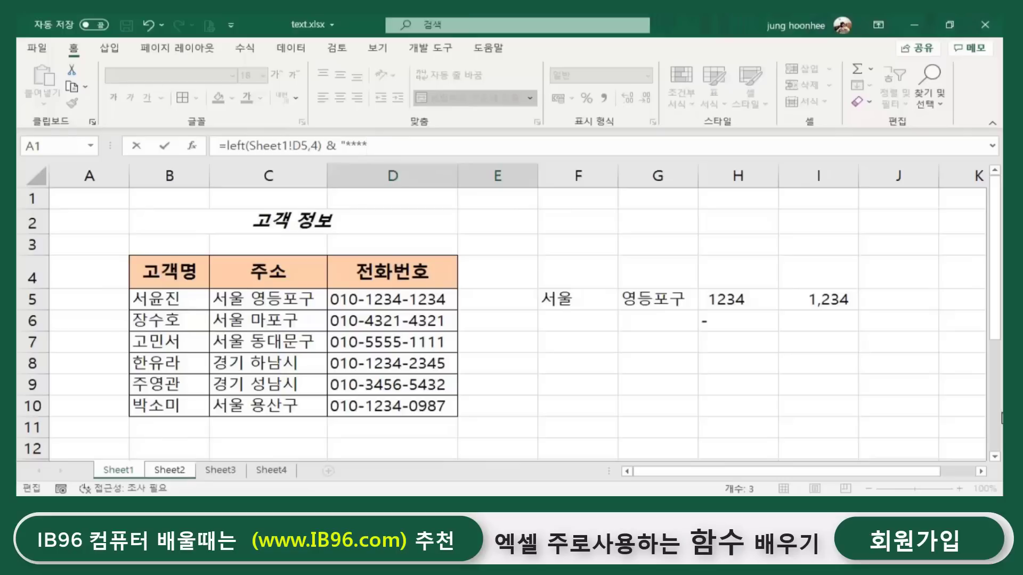
text(" &)
Complete D5's formula with RIGHT(Sheet1!D5,4) to add the last characters of the phone number.
text(r)
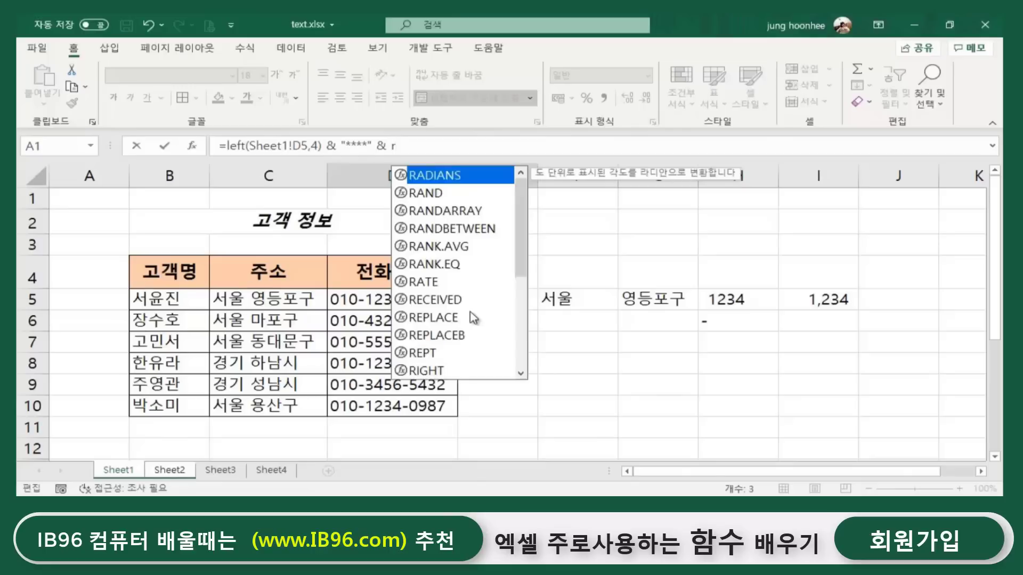
text(ight)
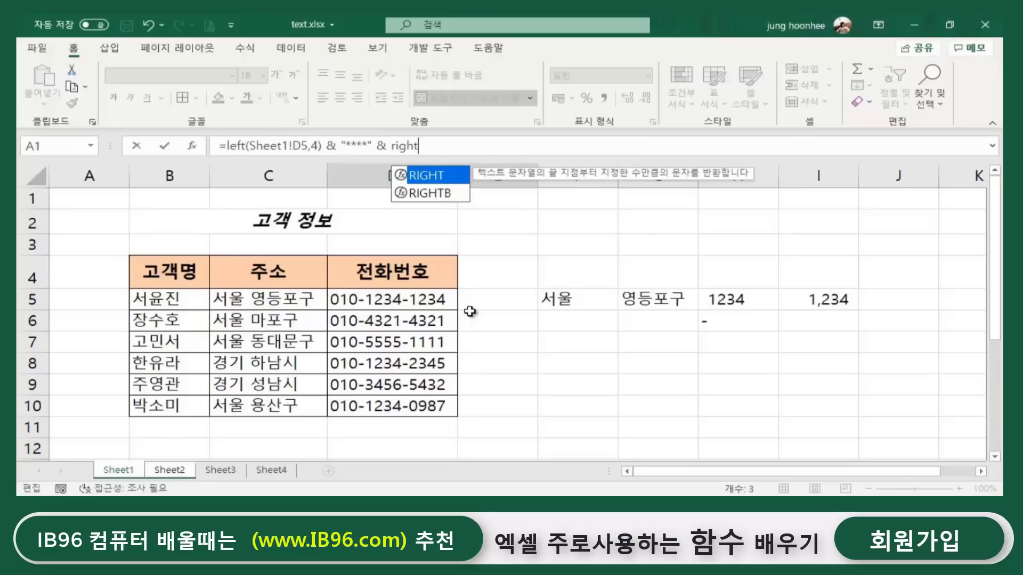
text(()
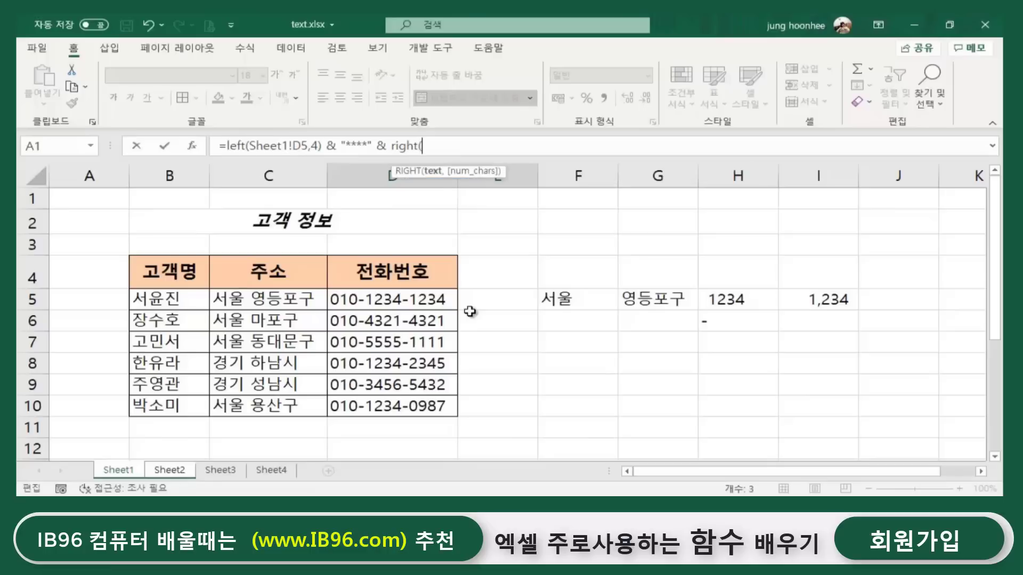
click(358, 297)
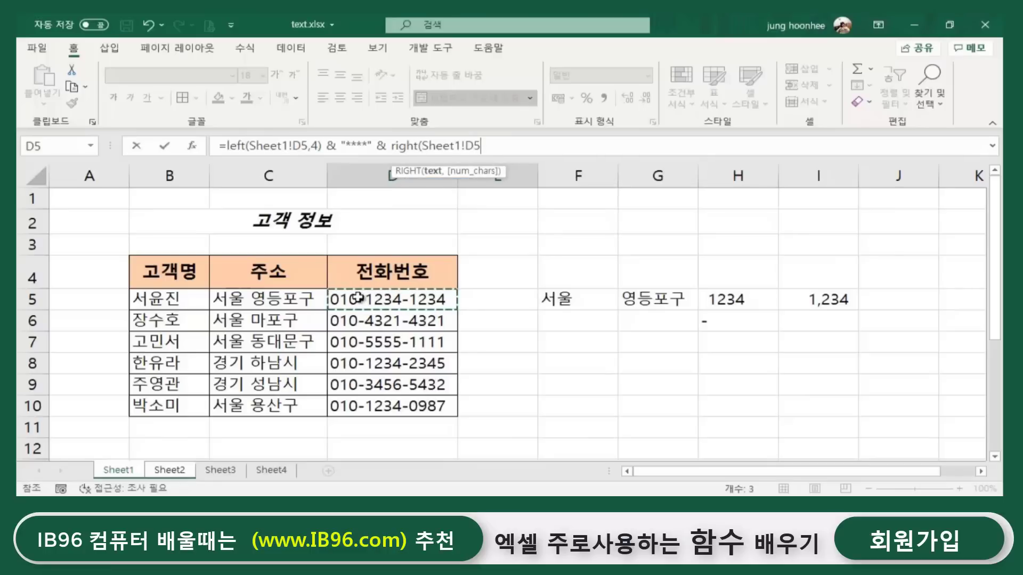
text(,)
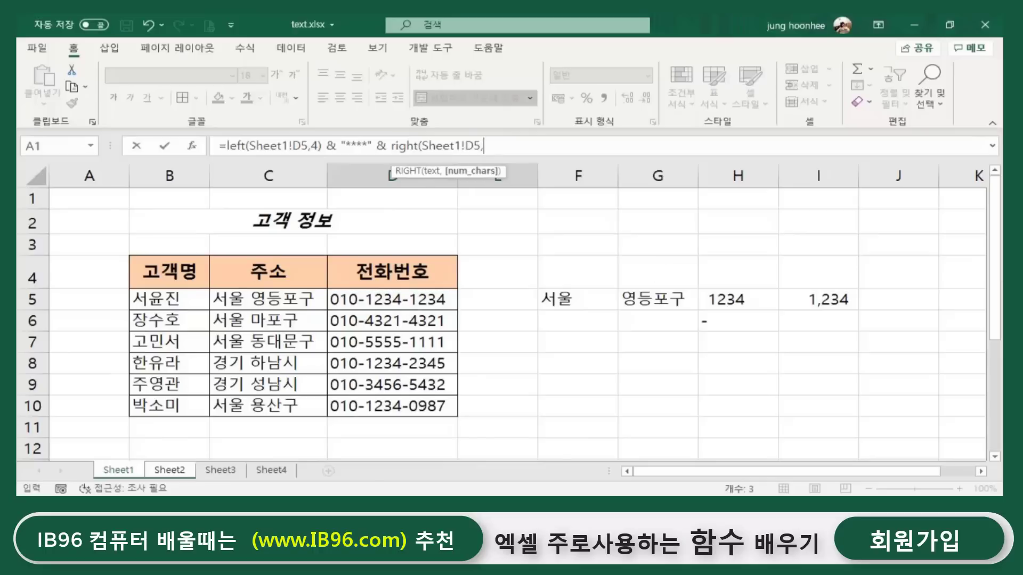
text(4))
key(Return)
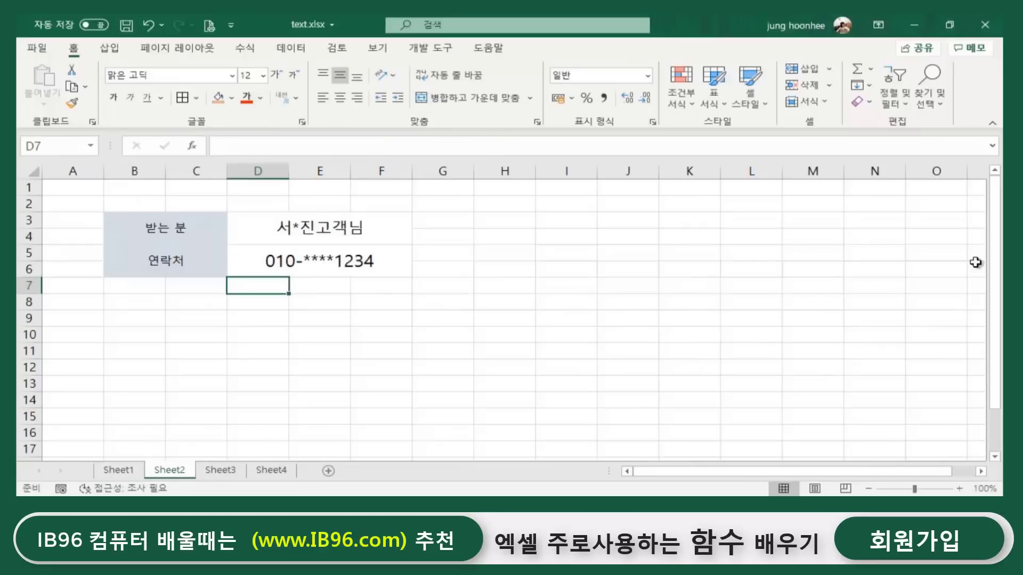
Set the RIGHT function's character count in D5's formula to 5 to include the second hyphen.
click(337, 272)
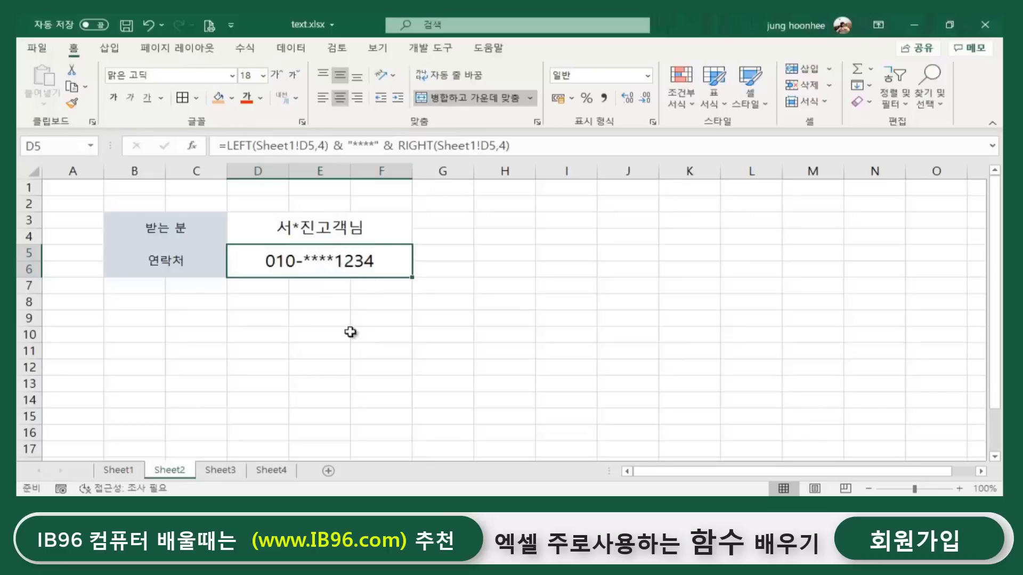
click(124, 470)
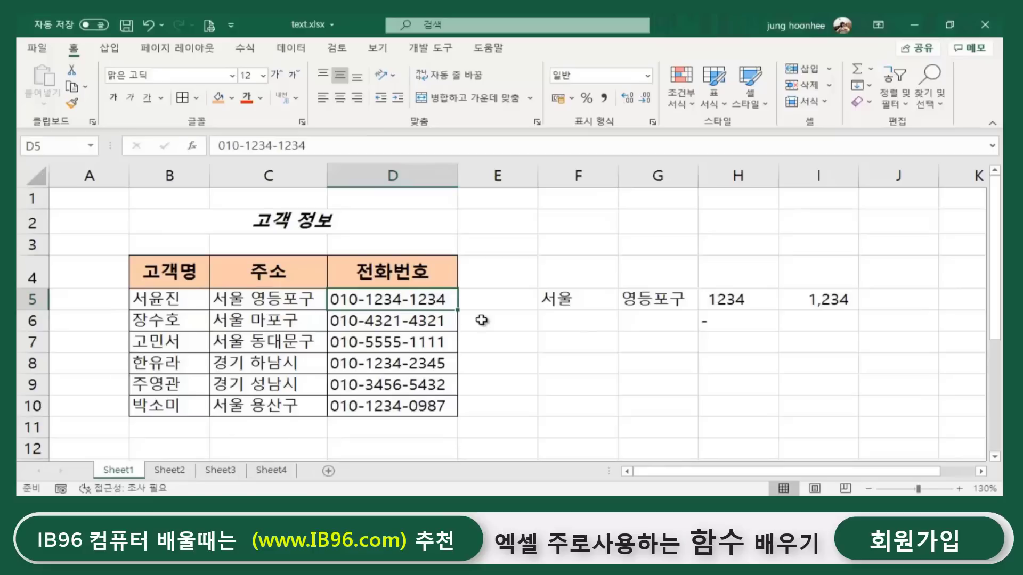
click(180, 476)
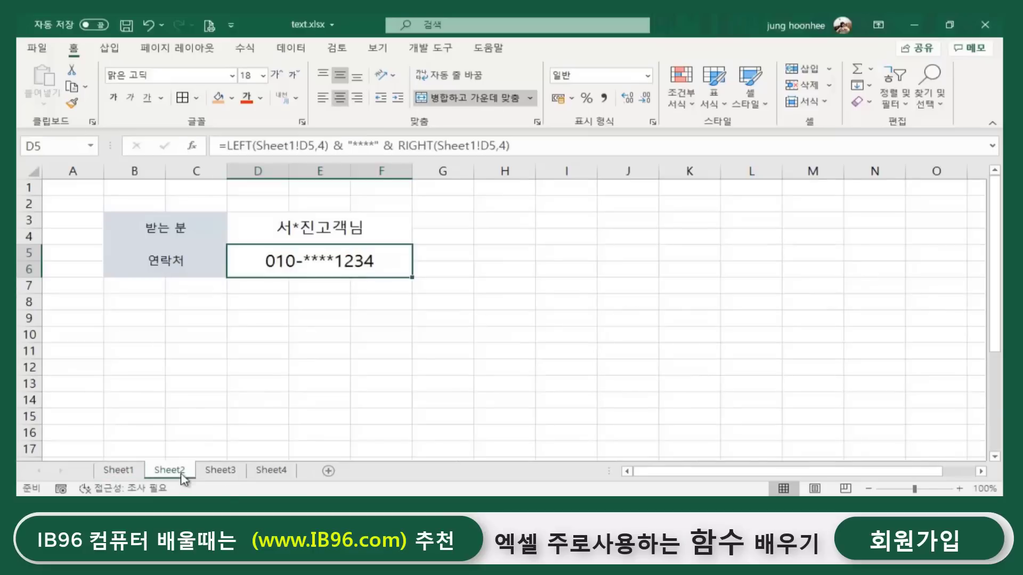
click(507, 145)
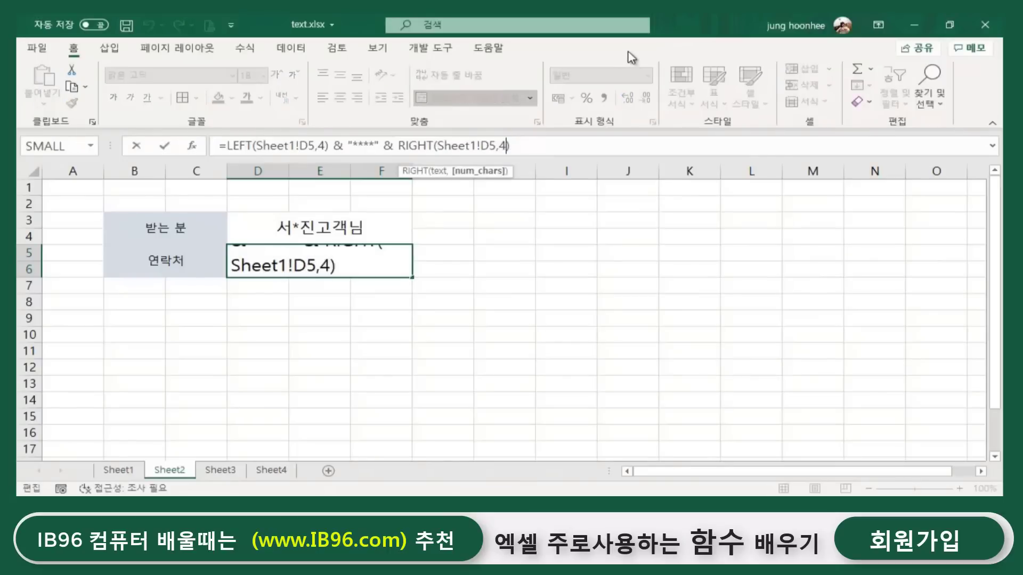
key(BackSpace)
text(5)
key(Return)
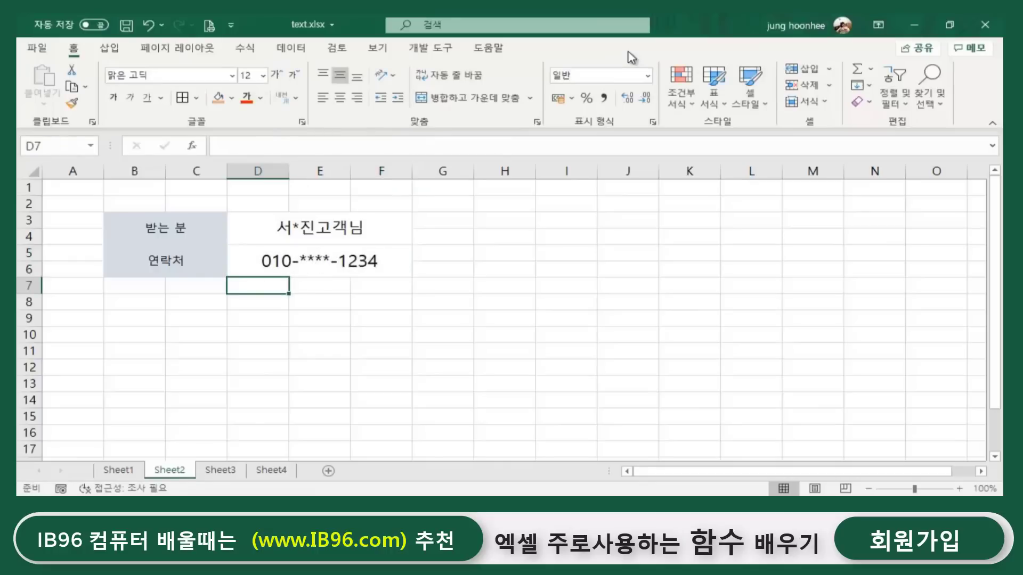
click(450, 269)
drag(338, 222, 332, 250)
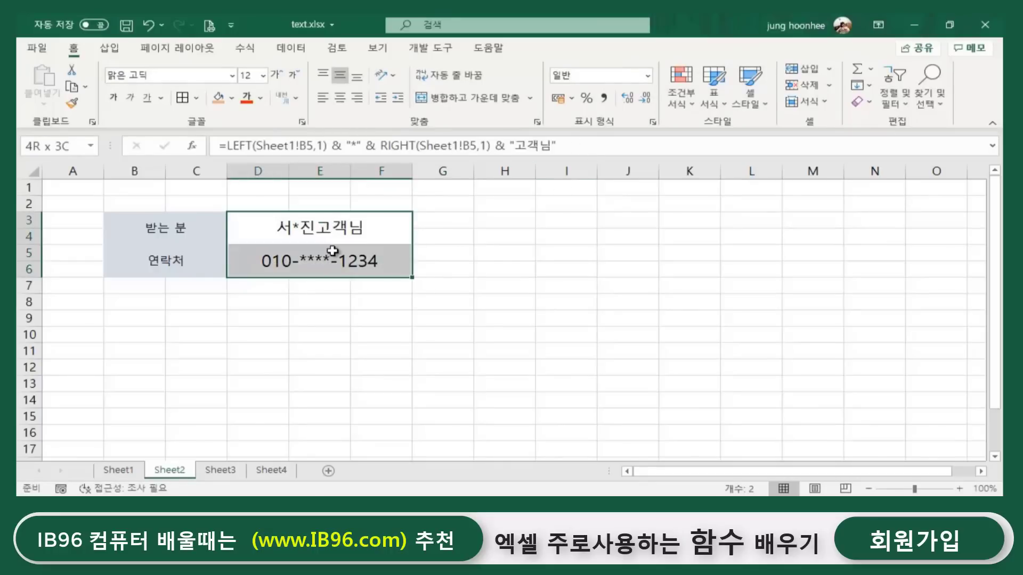
click(476, 311)
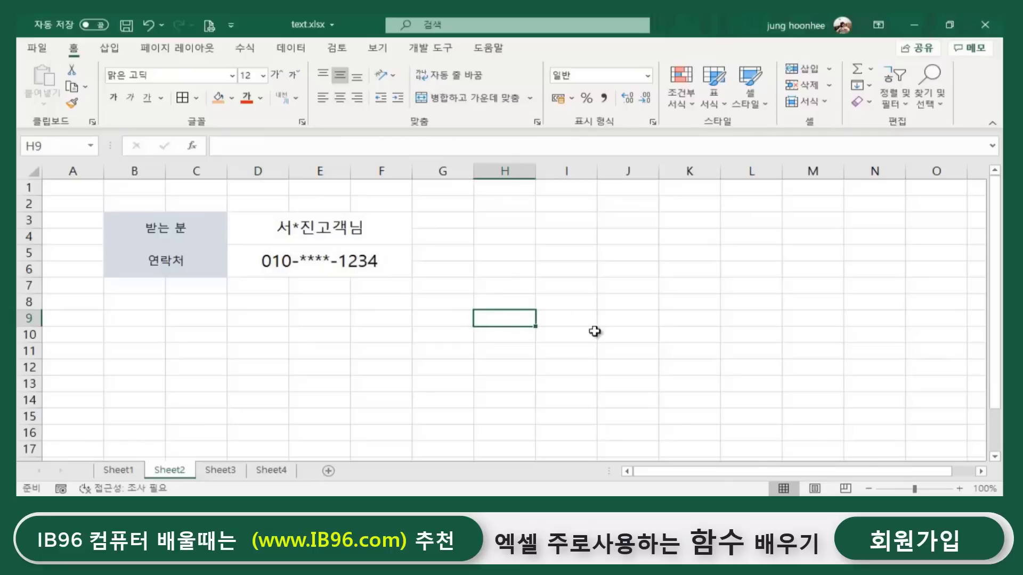
click(307, 318)
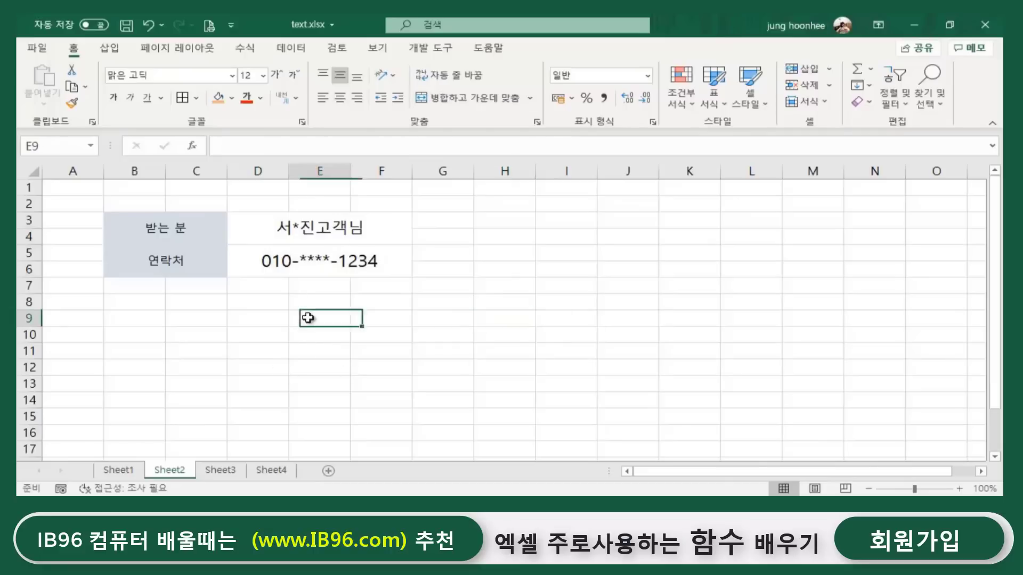
Review the recipient and contact block in B3:F6 on Sheet2, including the masked name and phone number cells.
click(388, 282)
drag(340, 226, 345, 262)
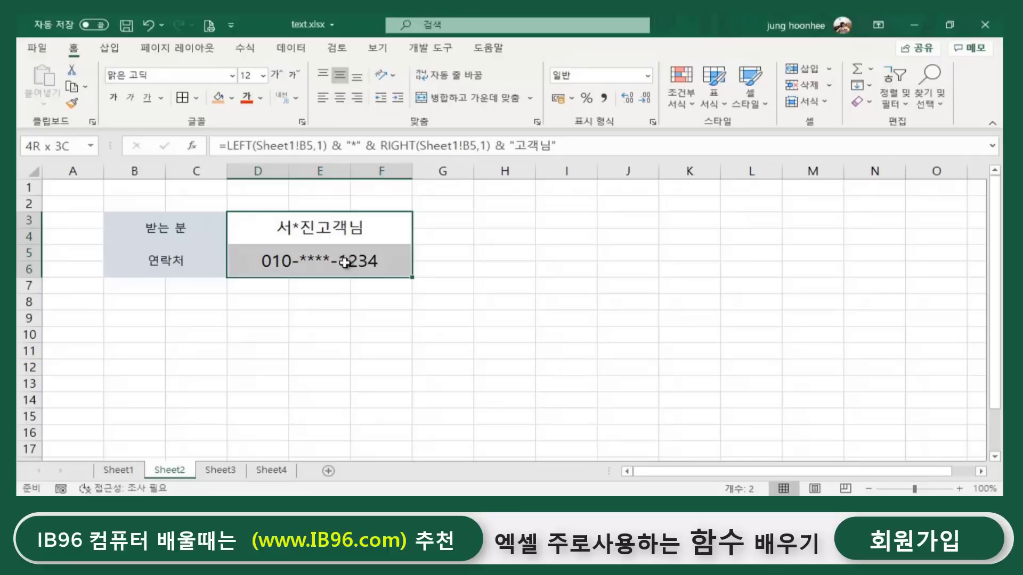
click(500, 288)
click(182, 227)
drag(181, 228, 340, 265)
click(297, 338)
drag(179, 240, 353, 285)
click(305, 334)
drag(159, 227, 293, 261)
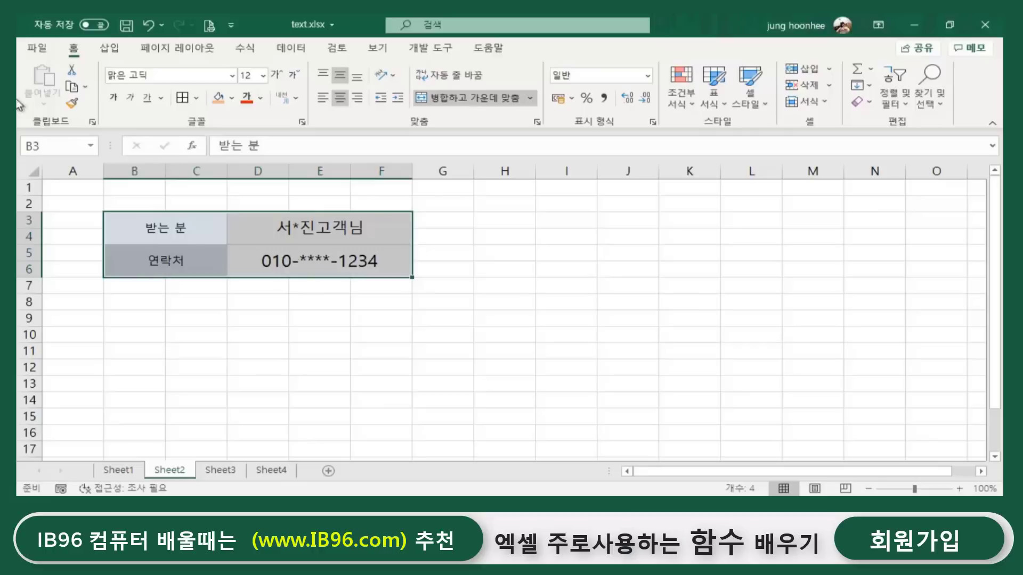
click(180, 194)
click(148, 191)
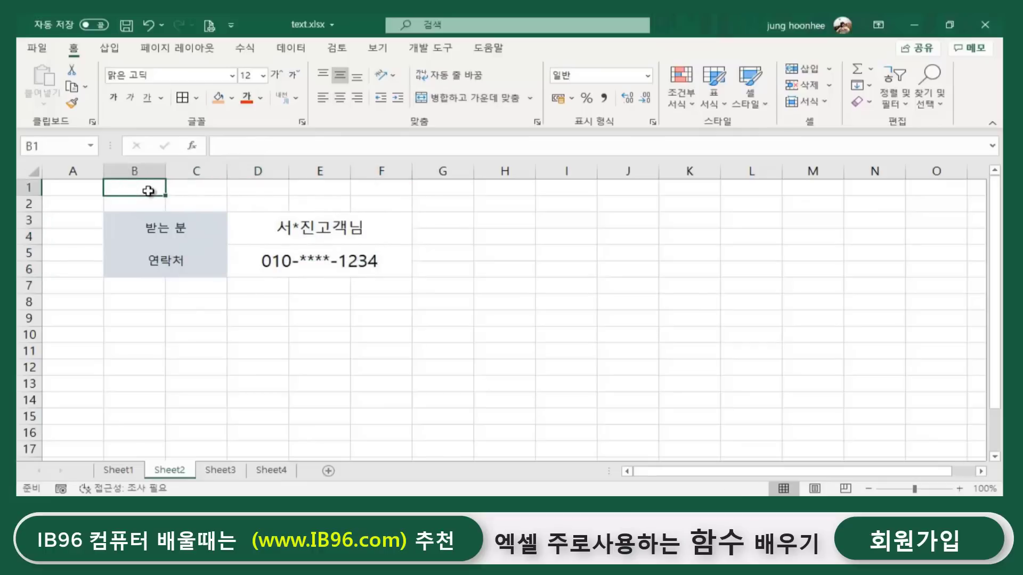
Compare the source customer data on Sheet1 with the formulas in D3 and D5 on Sheet2.
click(117, 470)
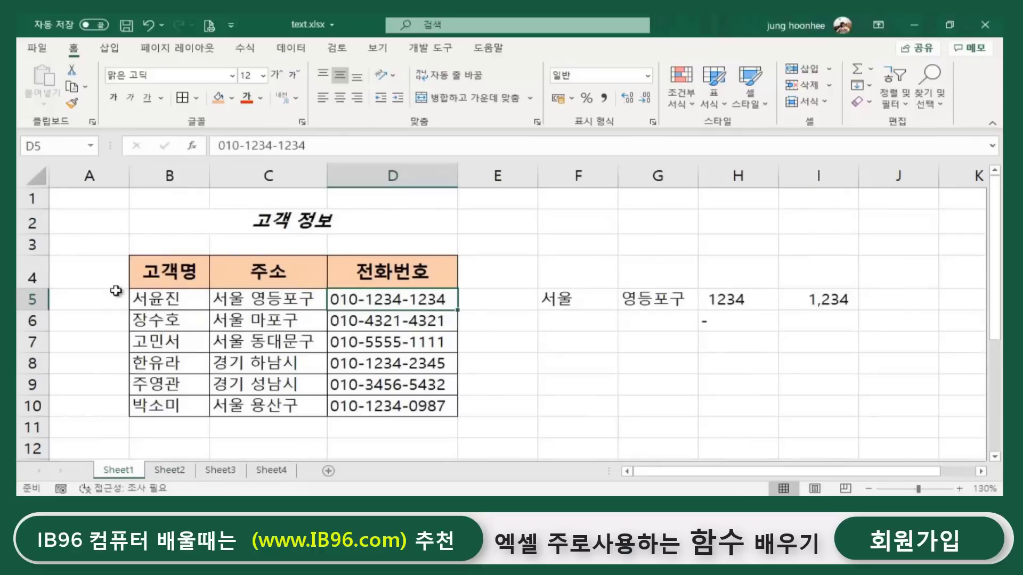
click(170, 471)
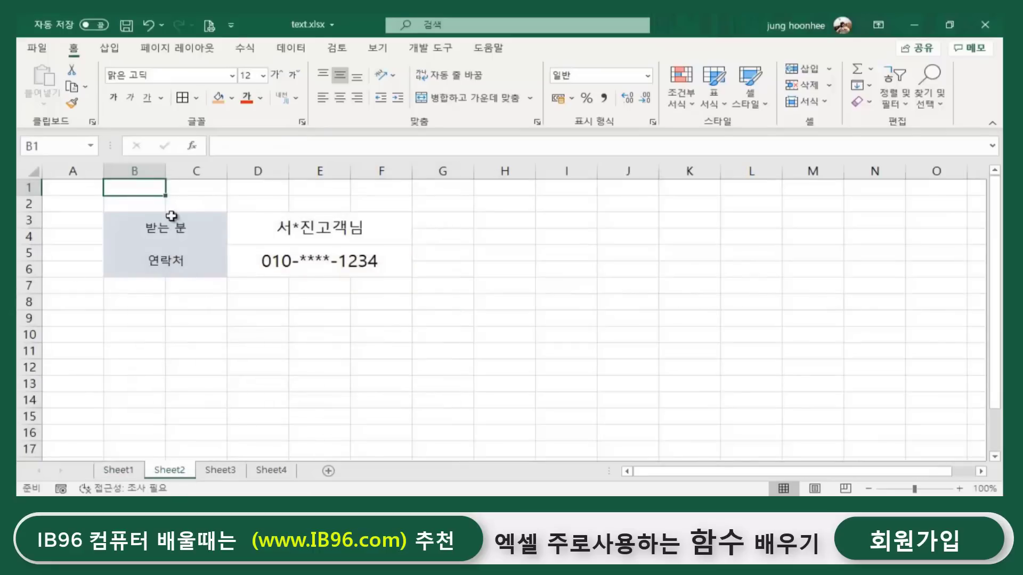
click(196, 190)
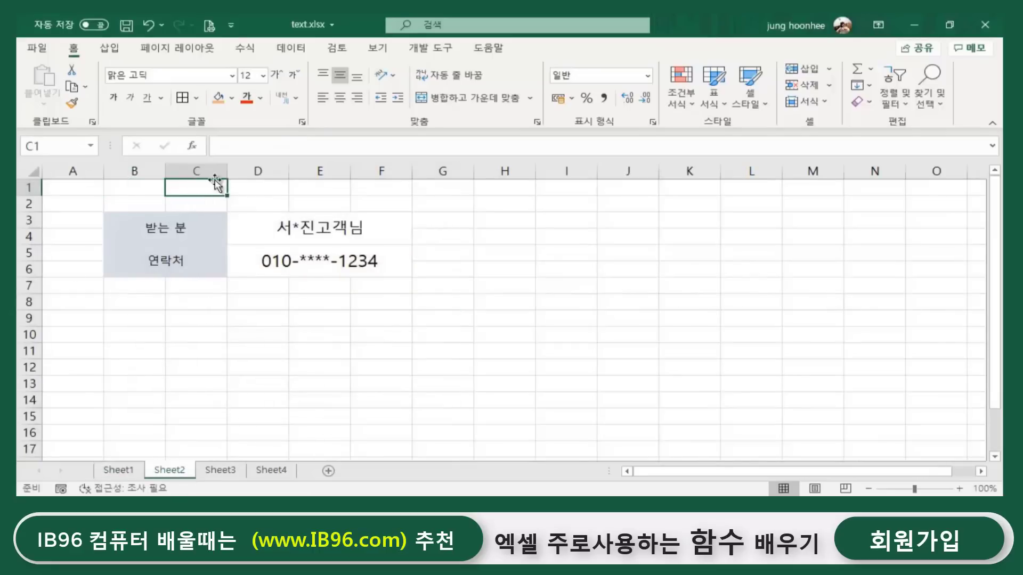
click(312, 231)
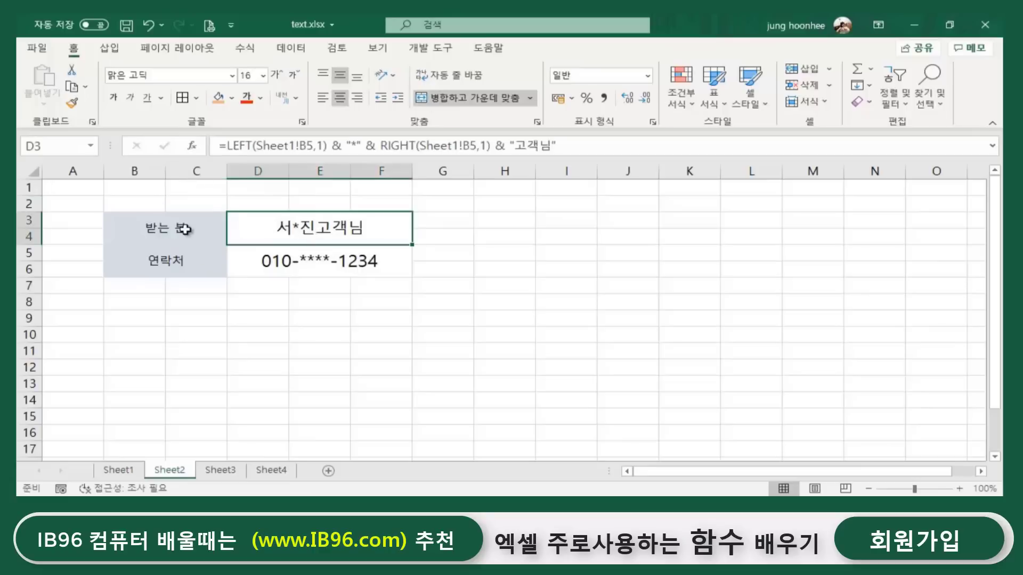
click(183, 230)
click(327, 232)
click(314, 257)
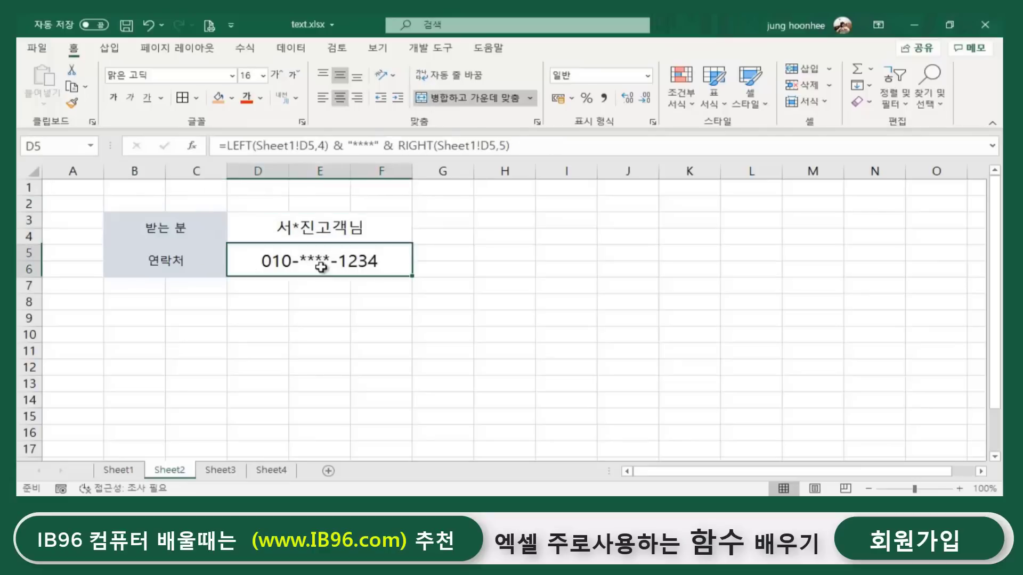
click(311, 224)
click(293, 255)
click(279, 219)
click(199, 188)
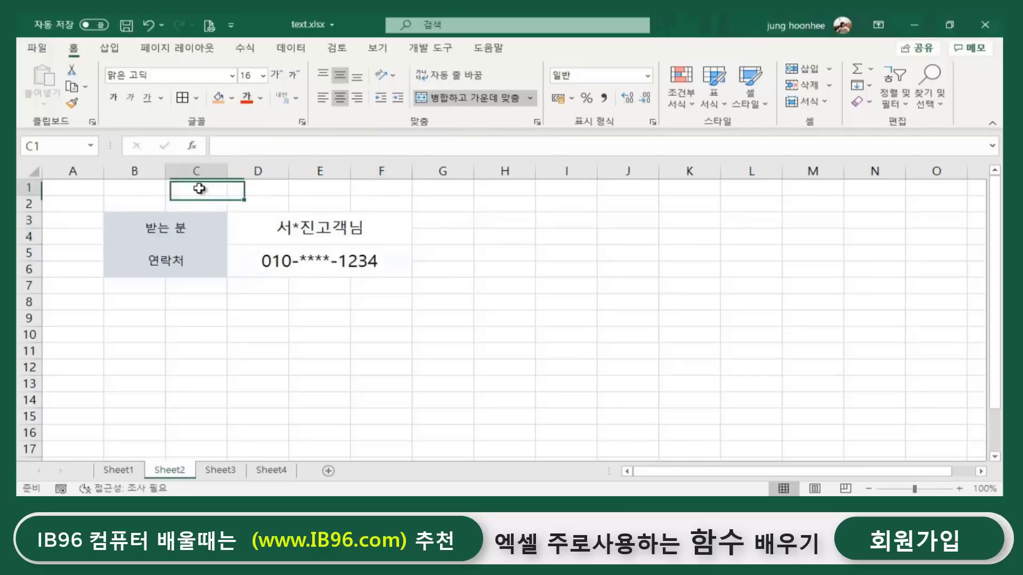
drag(266, 195, 272, 199)
click(286, 330)
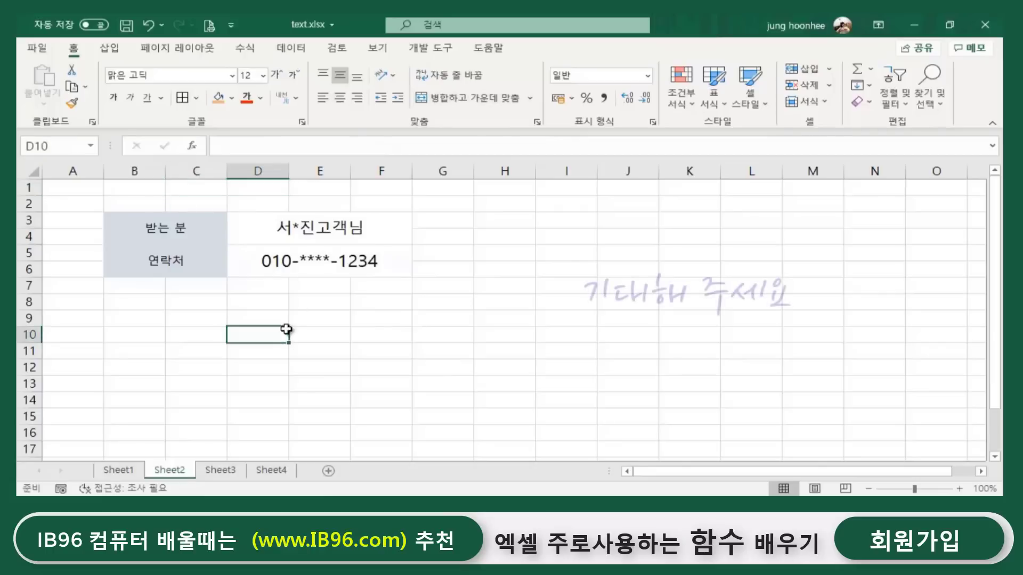
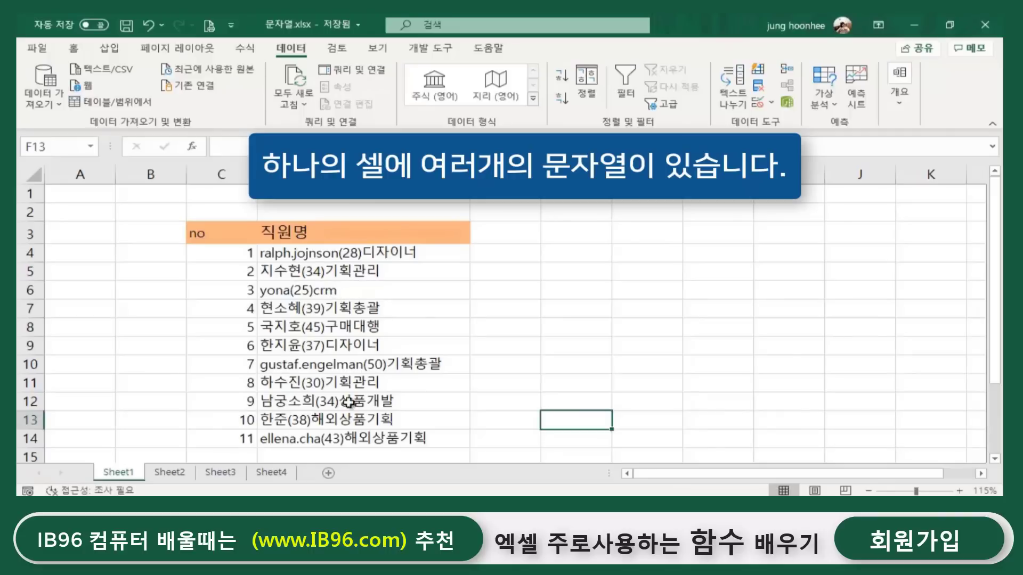
Examine the employee column D4:D14 of 문자열.xlsx, where each cell combines a name, an age in parentheses and a job.
click(707, 336)
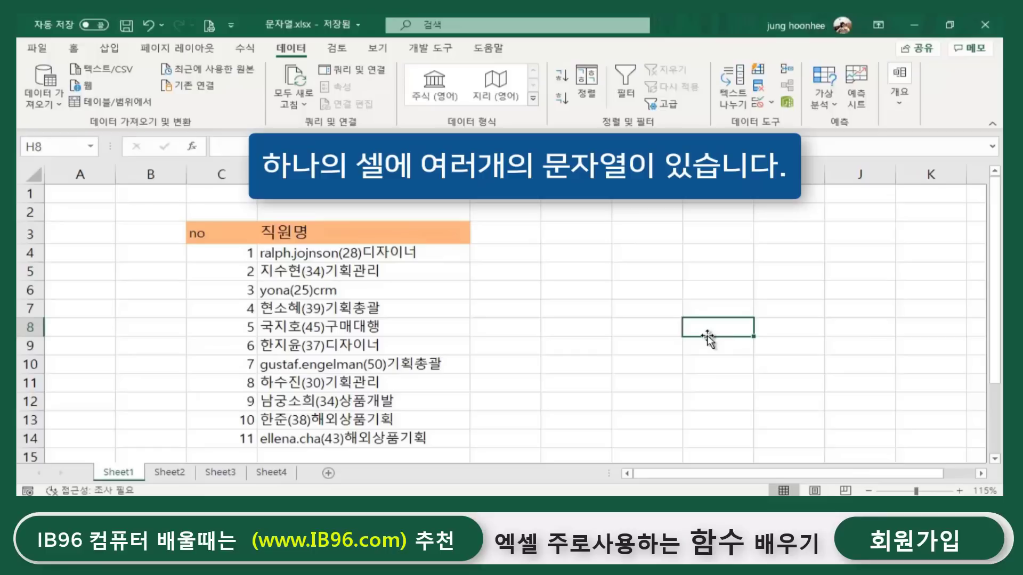
click(569, 327)
click(572, 342)
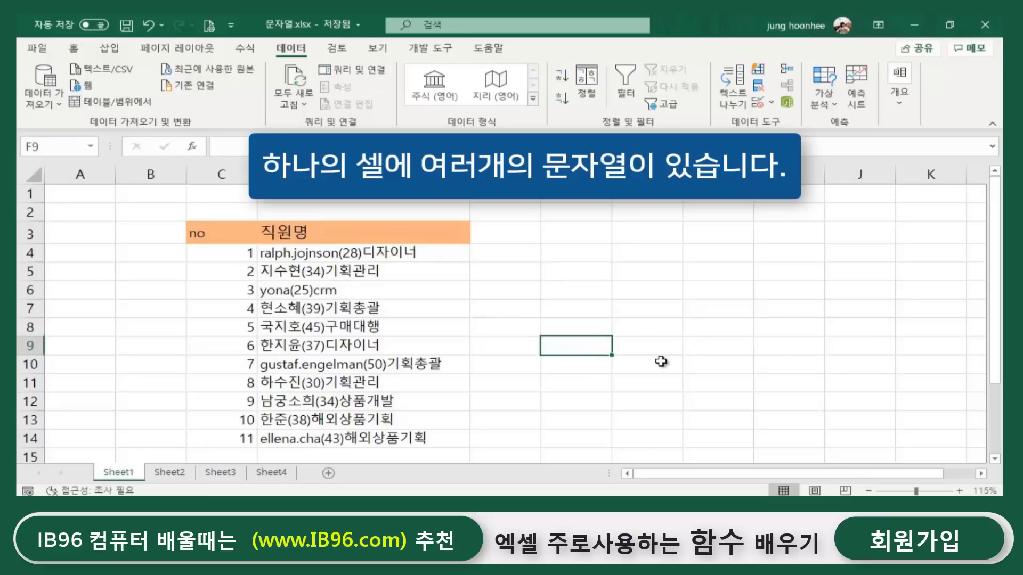
drag(366, 254, 351, 440)
click(701, 365)
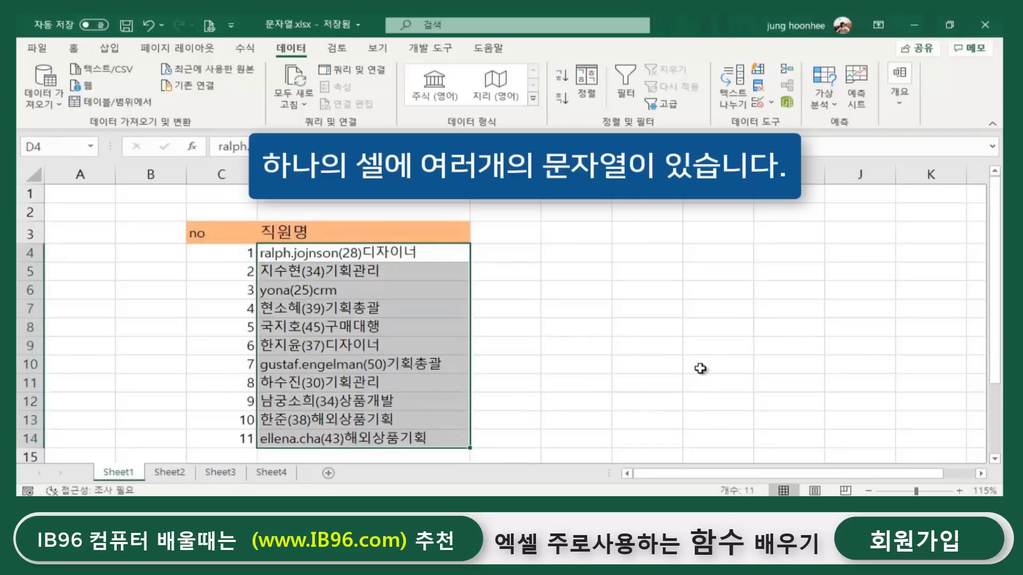
click(364, 258)
drag(364, 257, 421, 437)
click(625, 414)
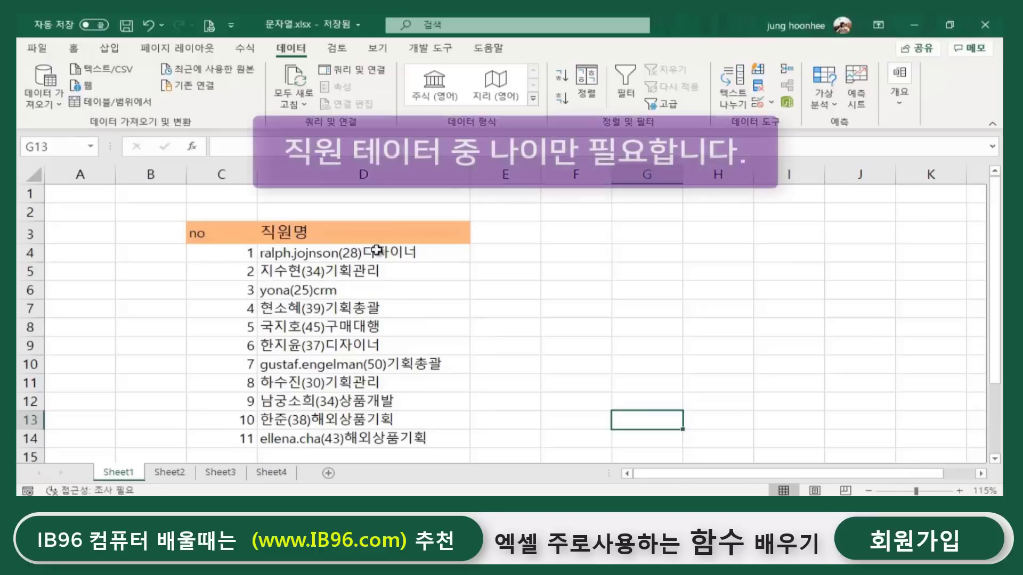
drag(316, 241, 464, 442)
click(477, 441)
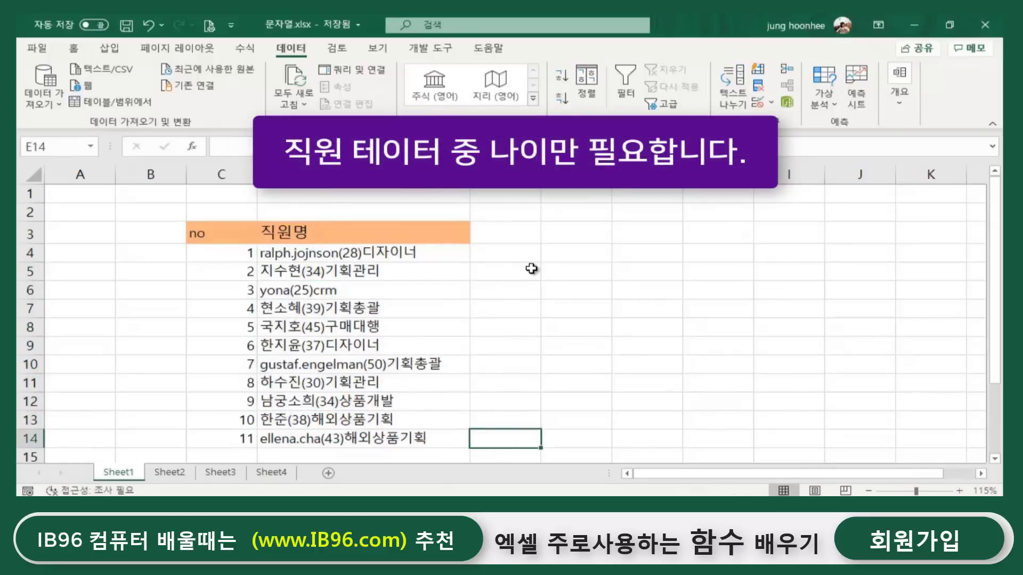
click(356, 258)
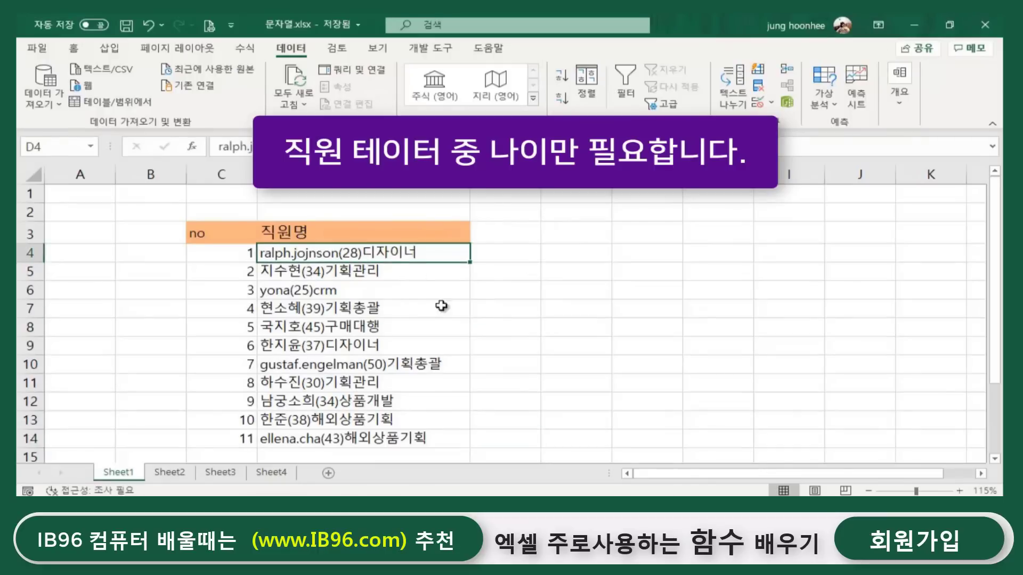
click(525, 253)
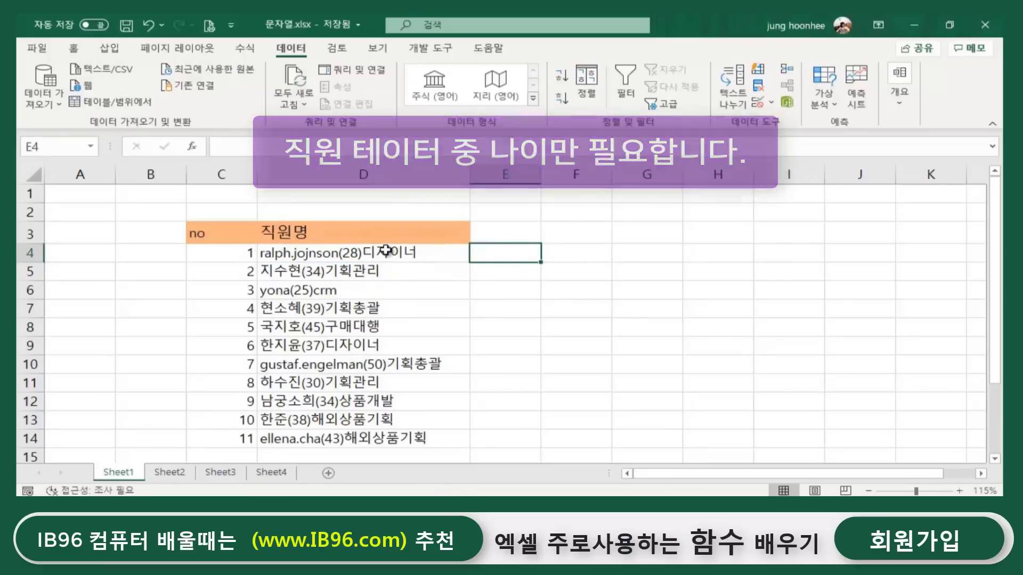
drag(384, 253, 388, 447)
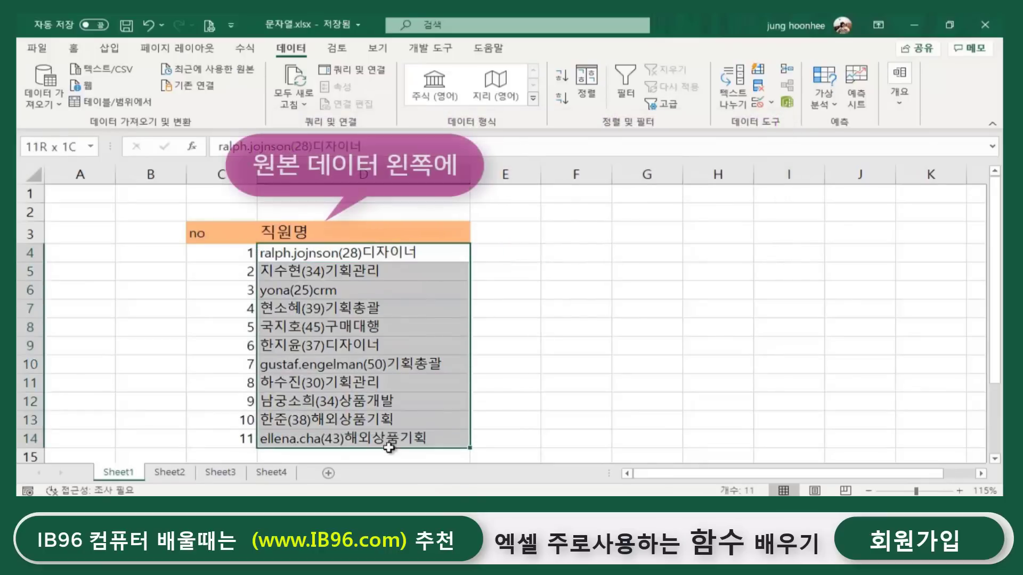
Enter 28 in E4 as the example age and Flash Fill E4:E14 from the adjacent employee strings.
click(514, 255)
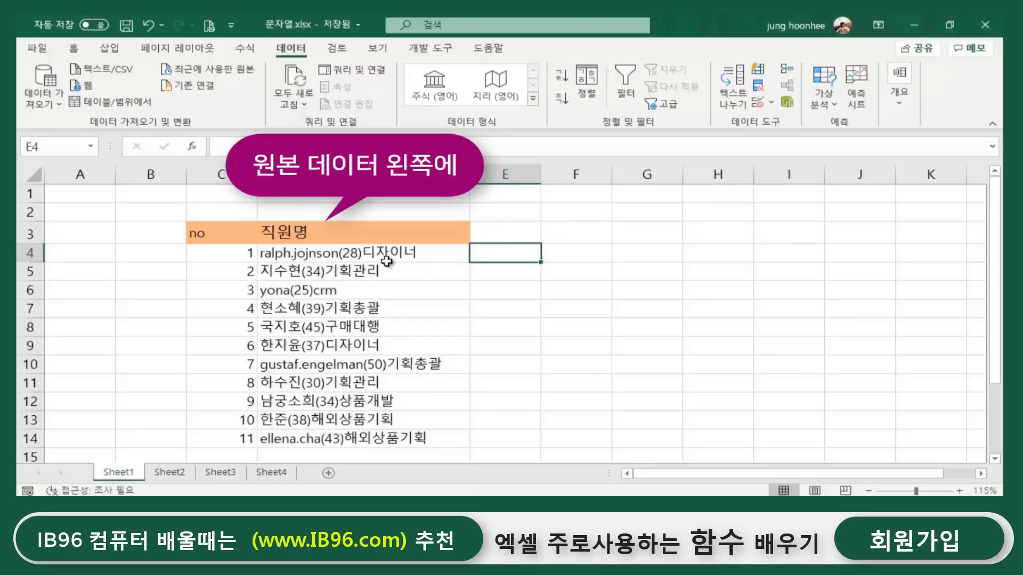
text(28)
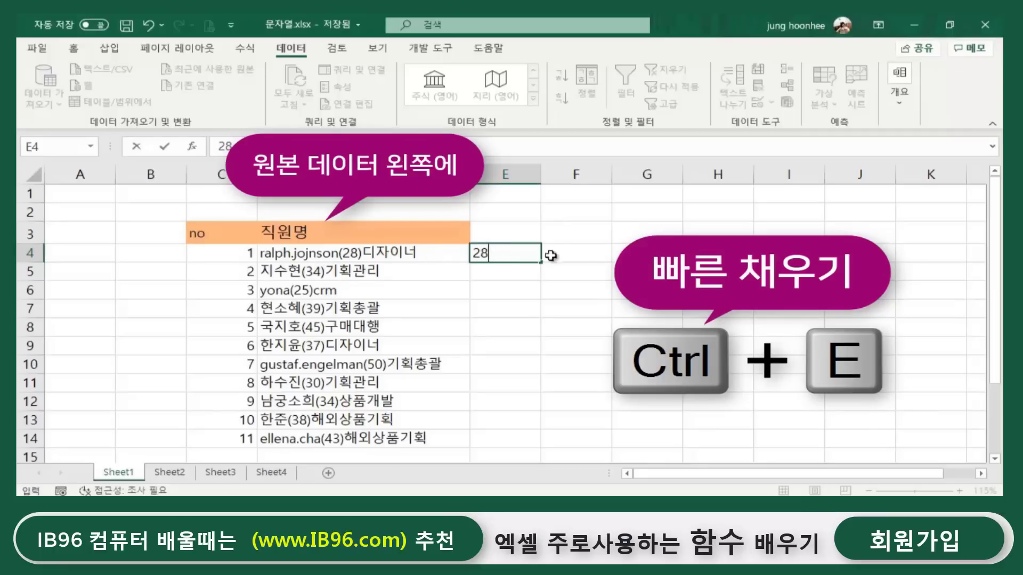
key(Return)
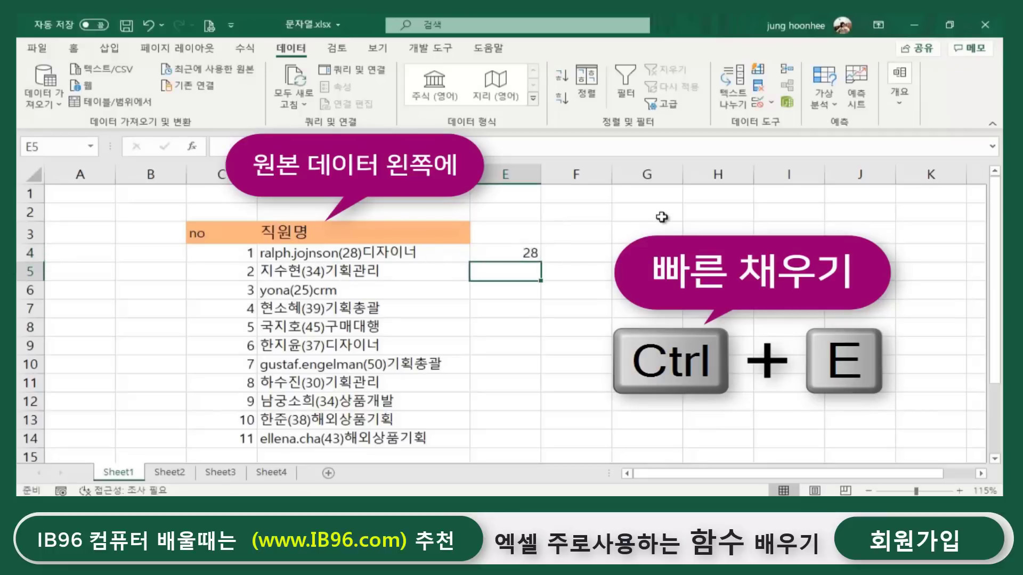
drag(489, 250, 500, 431)
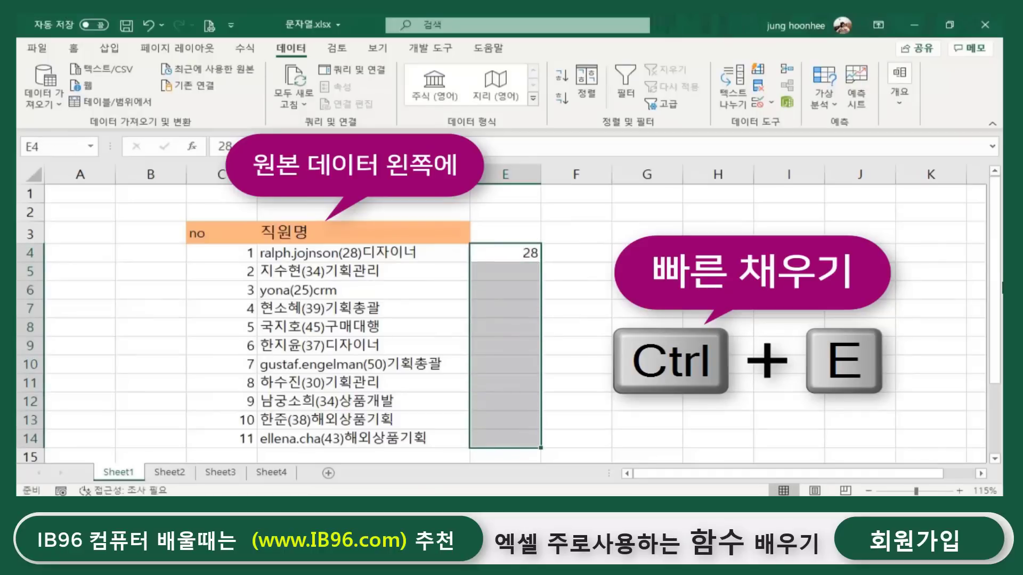
key(ctrl+e)
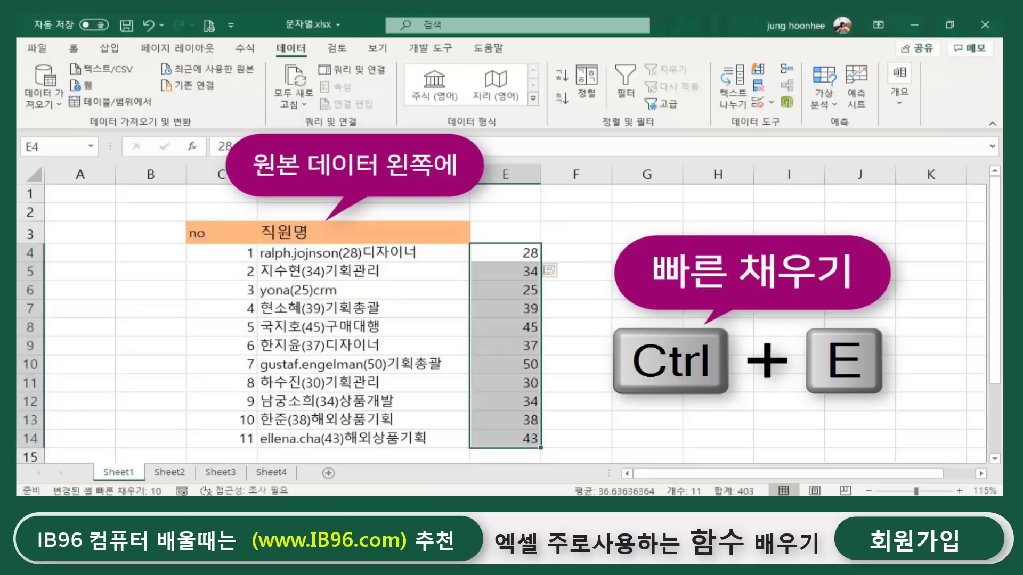
click(621, 290)
click(522, 254)
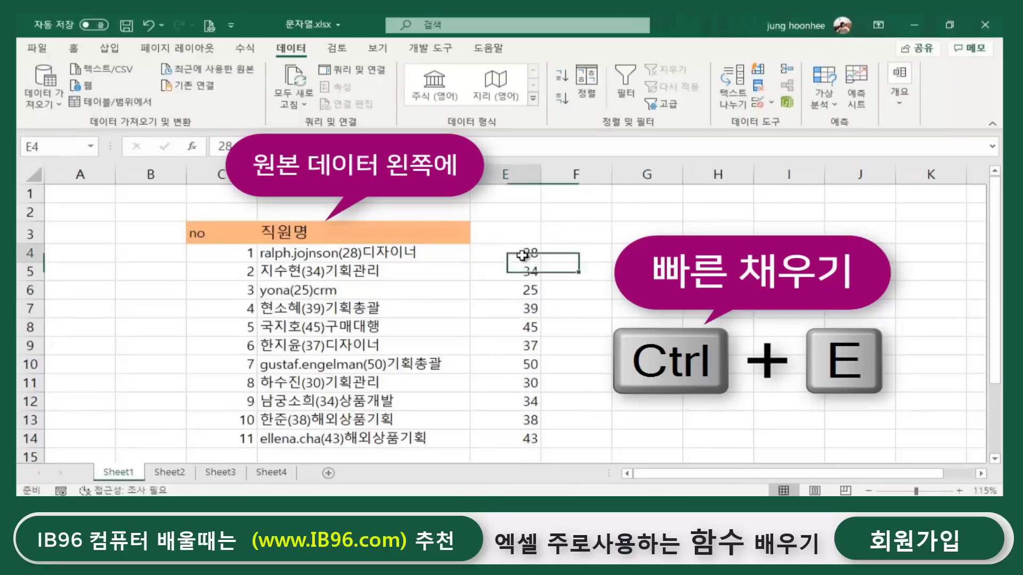
Clear the extracted ages from E4:E14 after checking the source column D3:D14.
click(422, 233)
drag(422, 233, 400, 436)
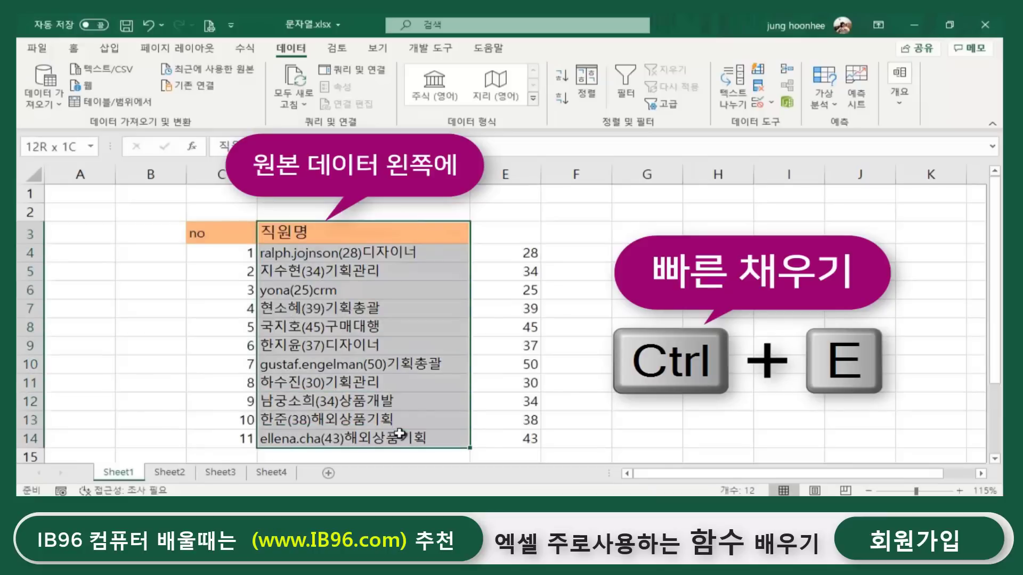
click(693, 326)
drag(526, 253, 513, 449)
key(Delete)
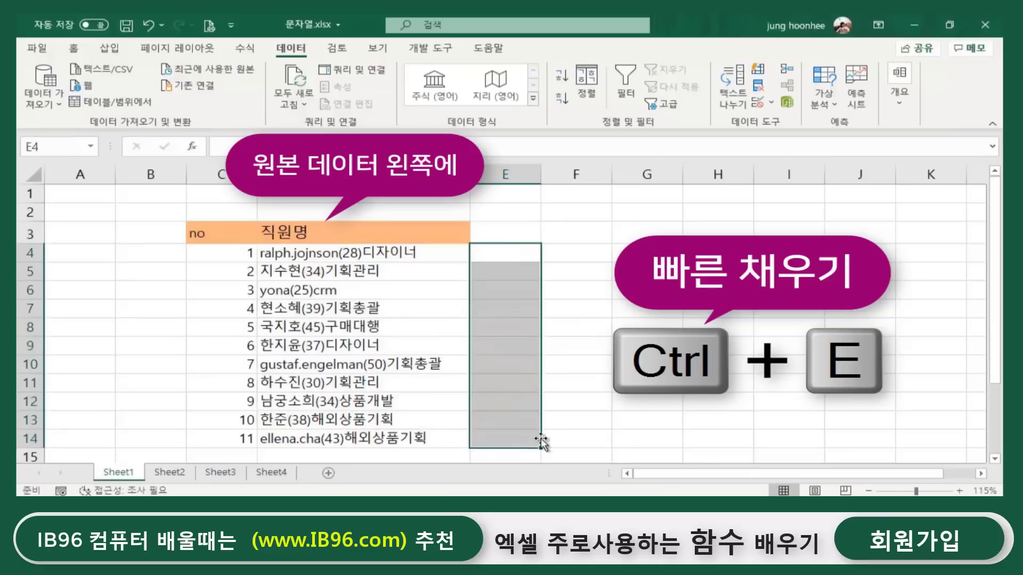
Try to Flash Fill F4:F14 from the example age 28 entered in F4, one column away from the source data.
click(578, 254)
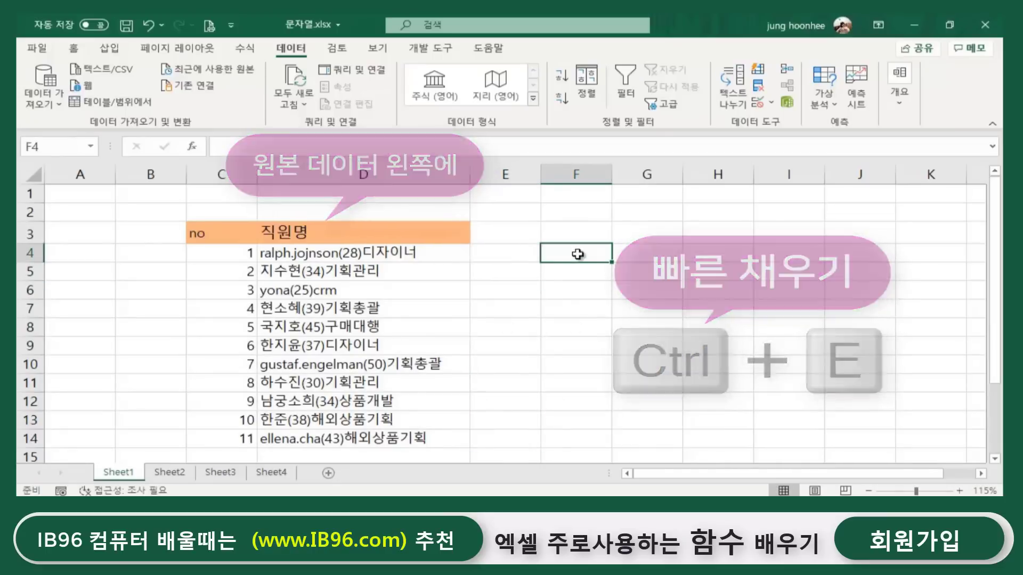
text(28)
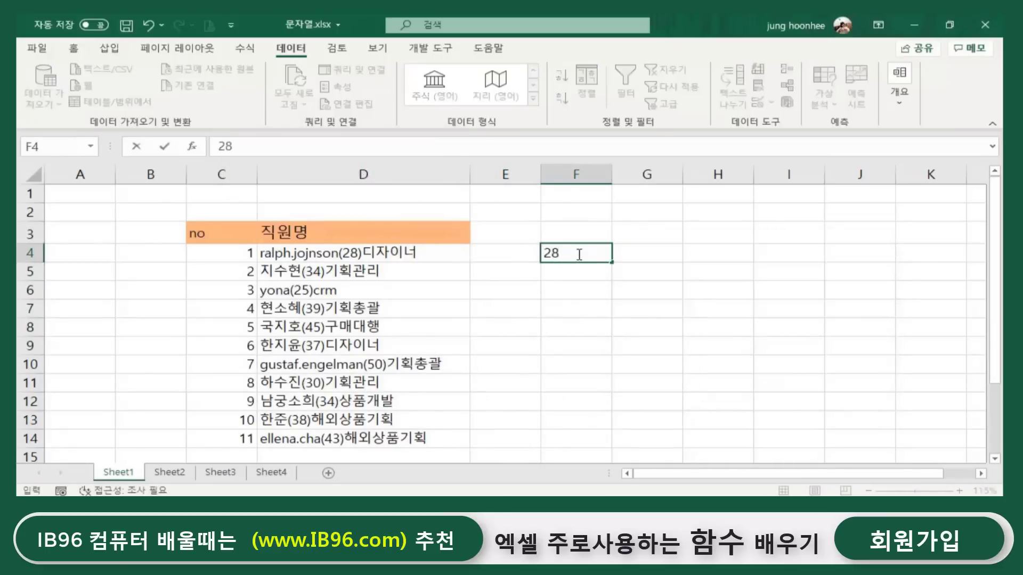
key(Return)
drag(578, 254, 595, 433)
key(ctrl+e)
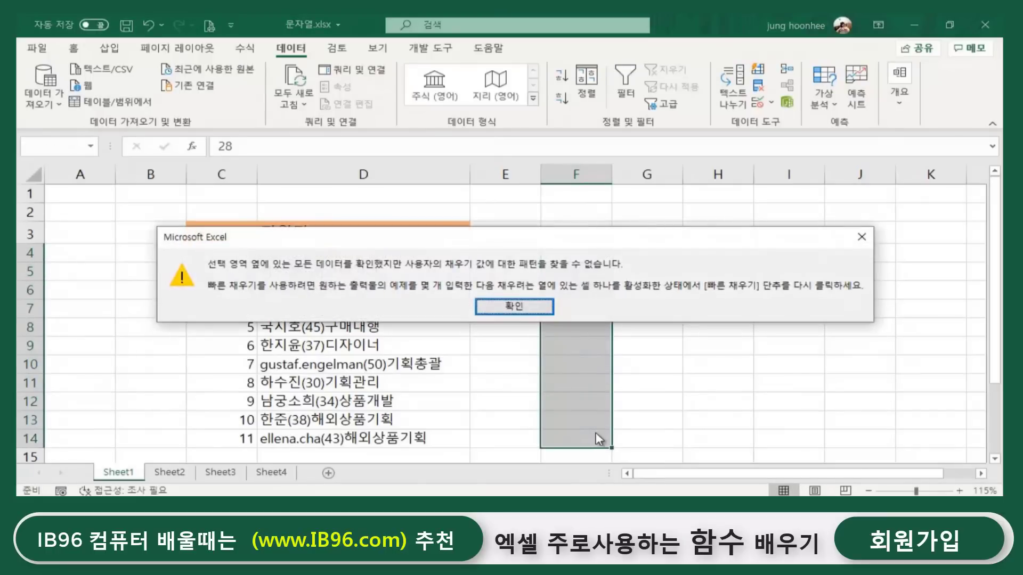
click(484, 308)
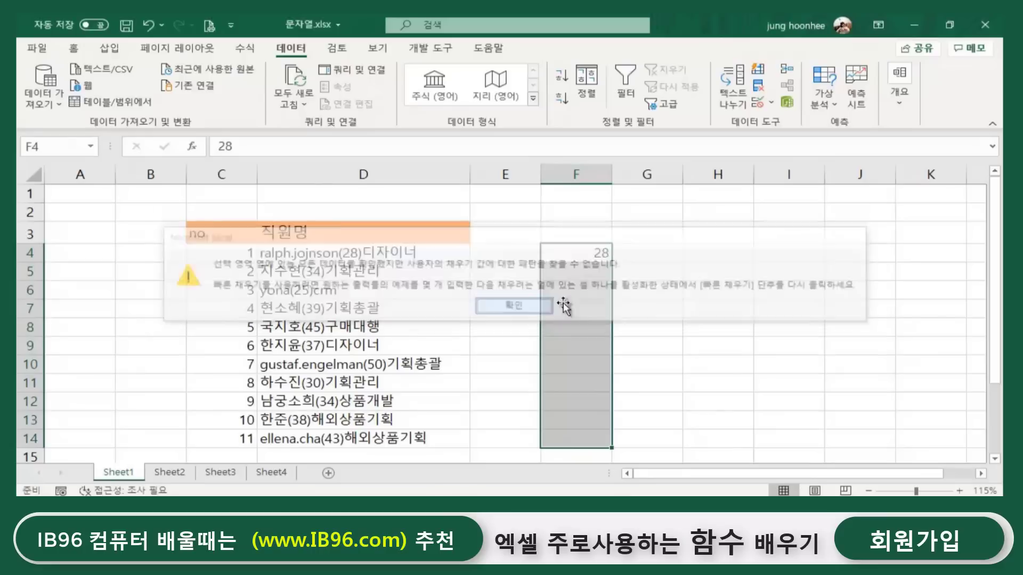
Clear the example age from F4.
click(699, 343)
click(586, 255)
key(Delete)
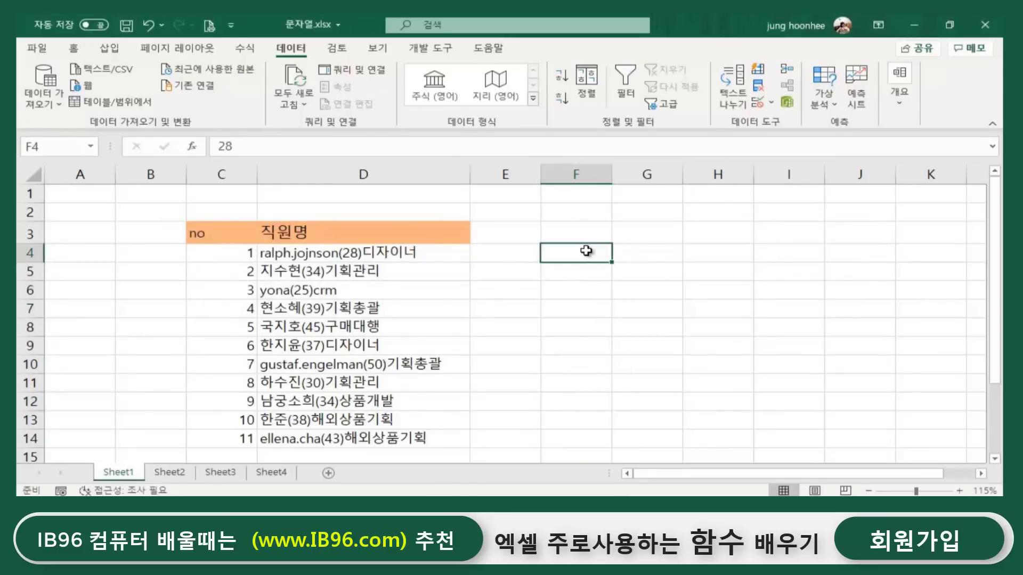
click(555, 292)
click(583, 328)
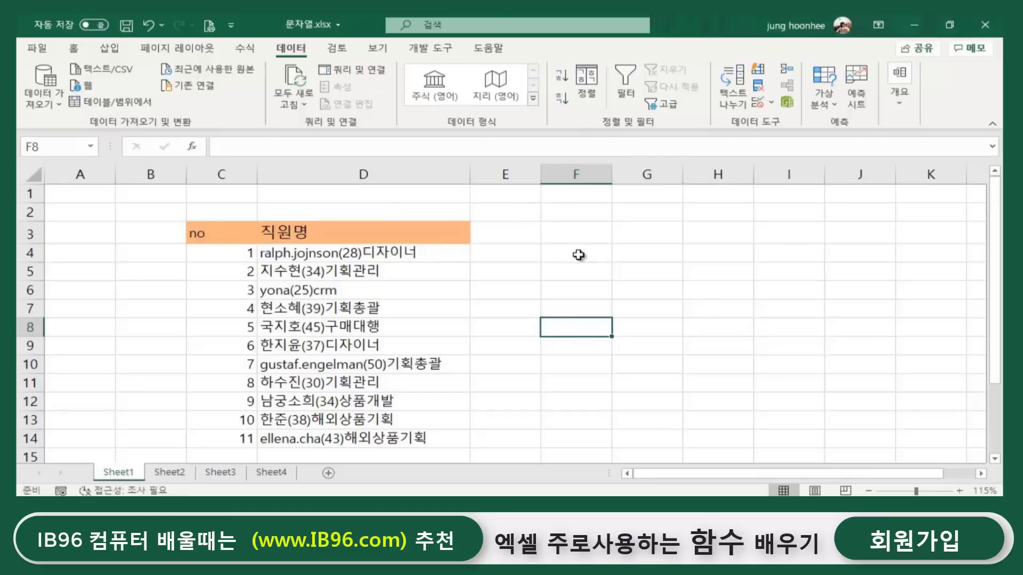
click(324, 252)
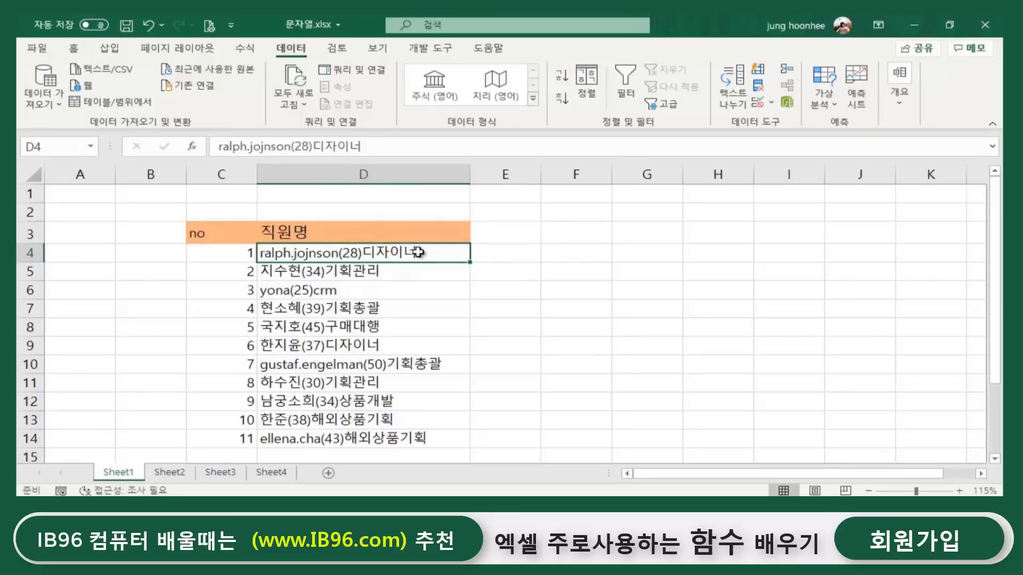
drag(279, 251, 319, 434)
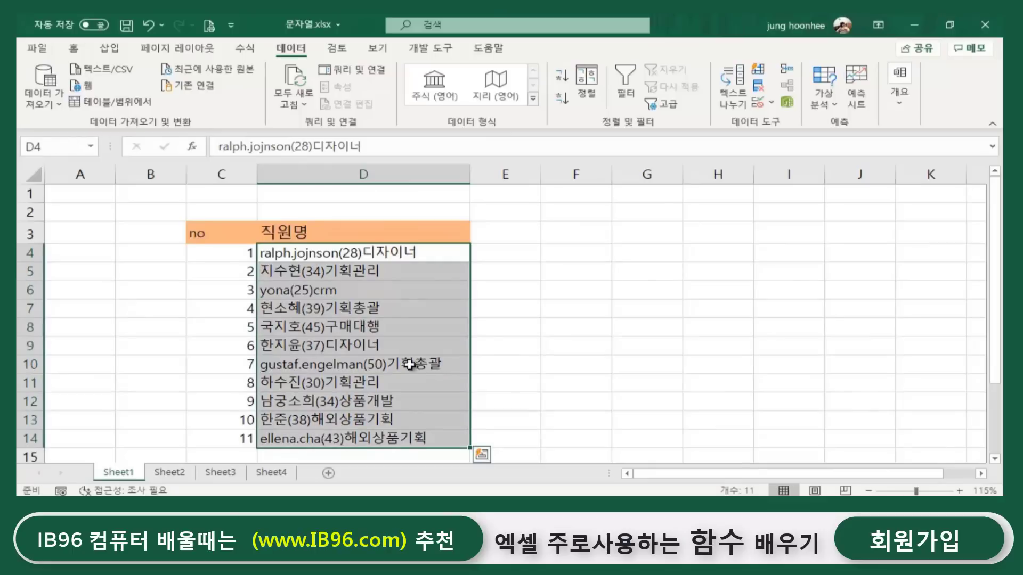
click(548, 311)
Copy the 직원명 column D3:D14 from Sheet1 to C3 on Sheet3 and autofit column C to its contents.
drag(341, 235, 339, 439)
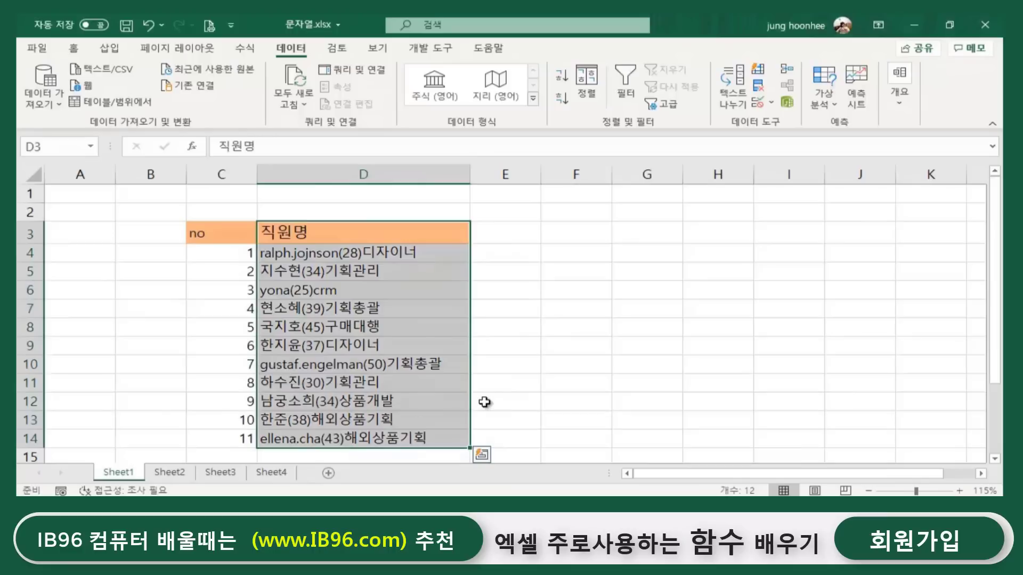
key(ctrl+c)
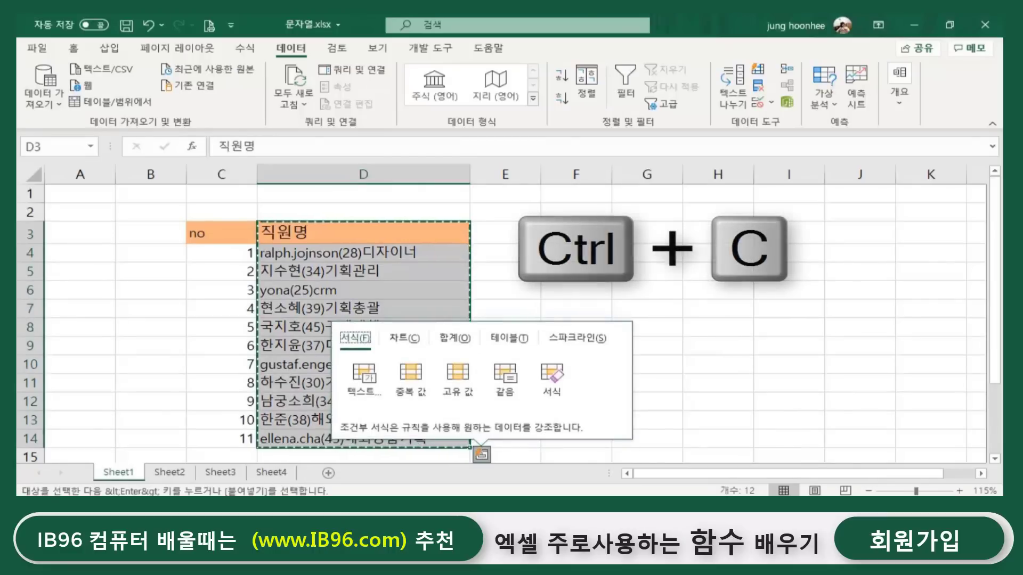
click(220, 473)
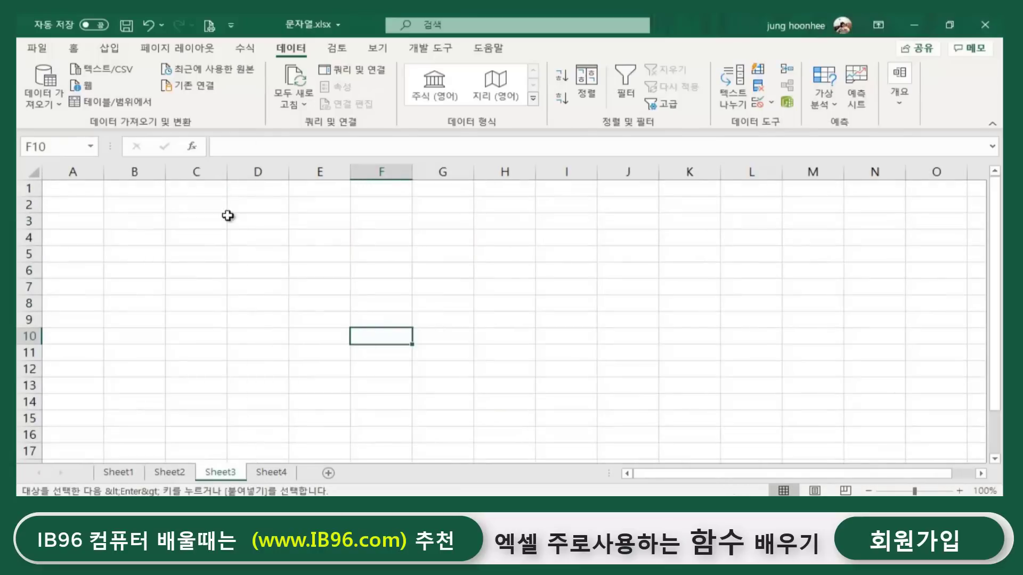
click(179, 226)
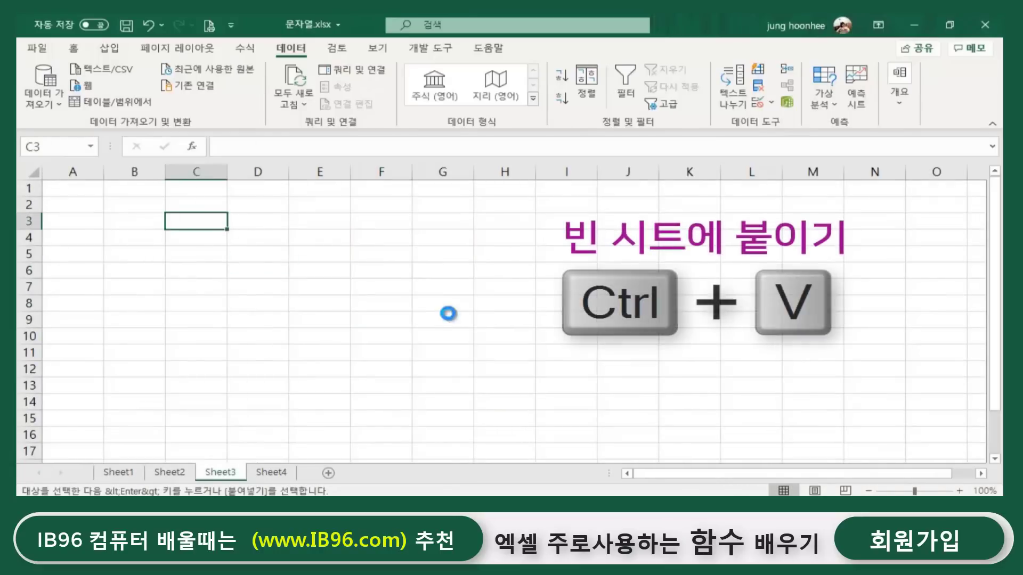
key(ctrl+v)
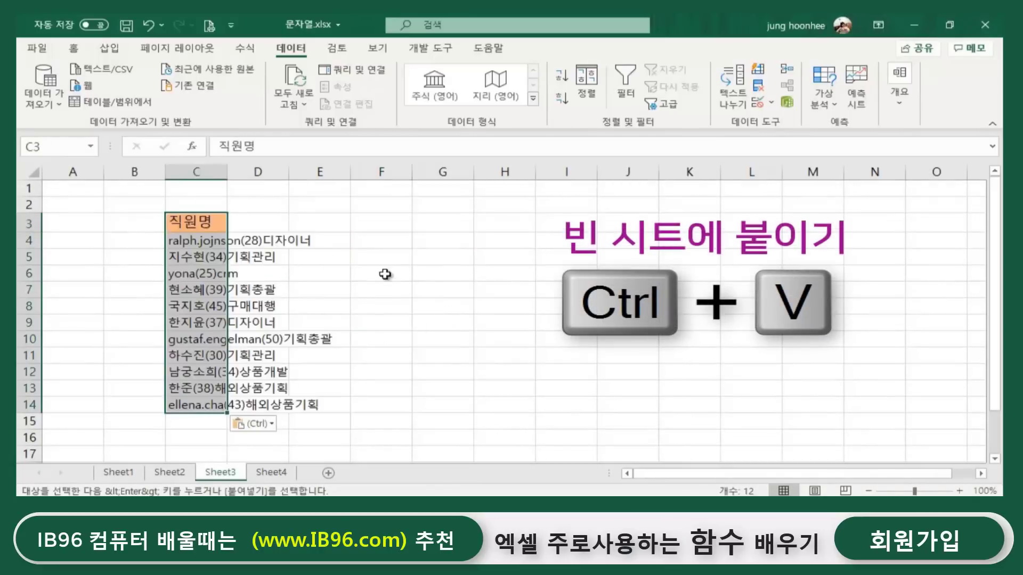
double_click(227, 171)
click(488, 282)
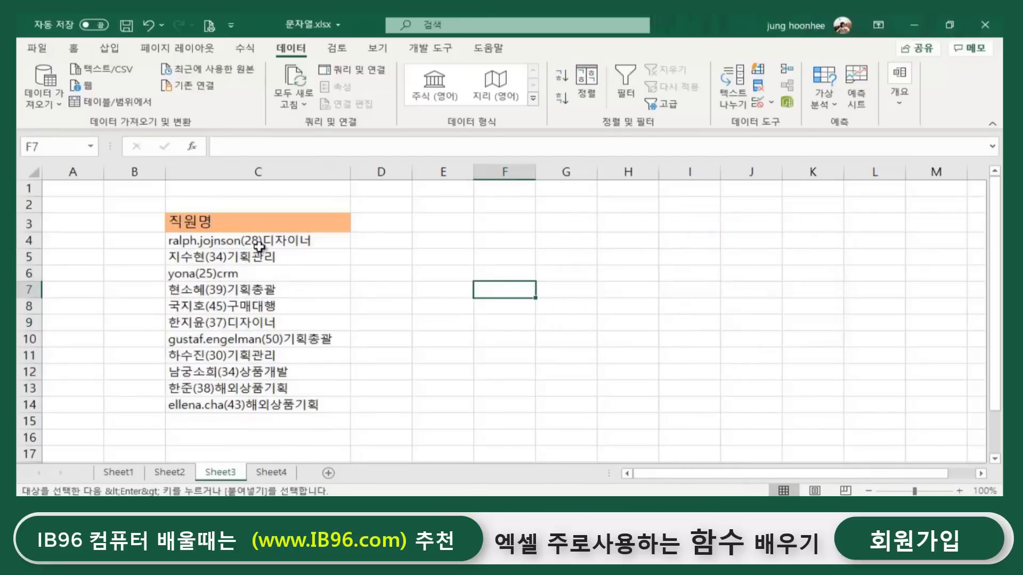
Start Text to Columns on the employee strings in C4:C14, treating the data as delimited.
click(262, 241)
drag(262, 240, 269, 406)
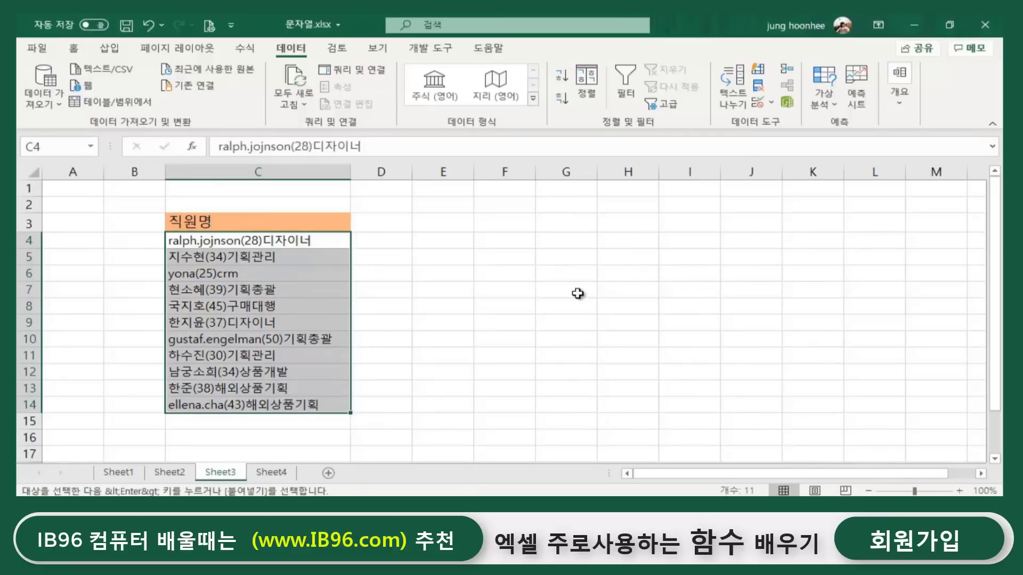
scroll(578, 291, up, 1)
key(ctrl+q)
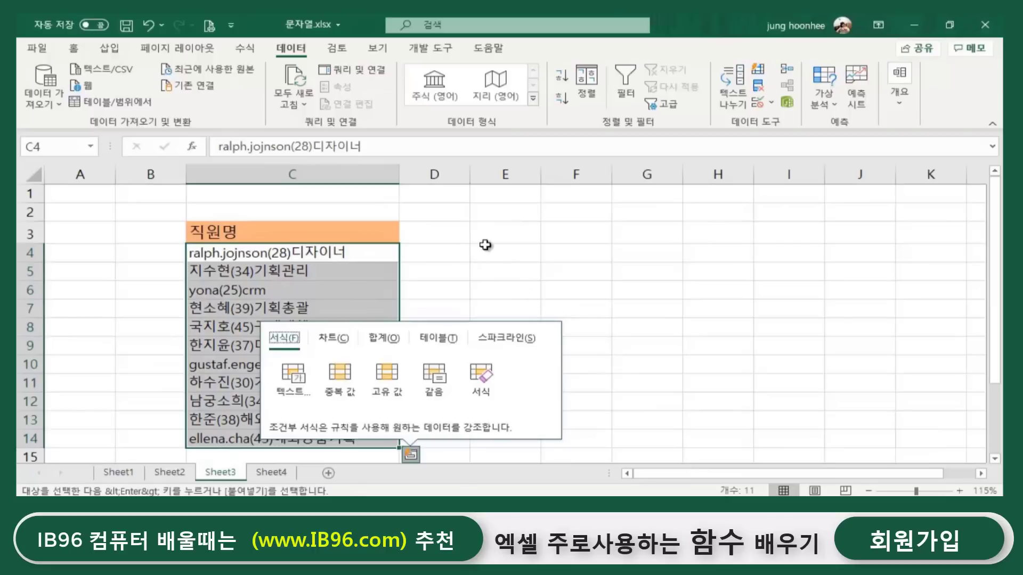
click(289, 49)
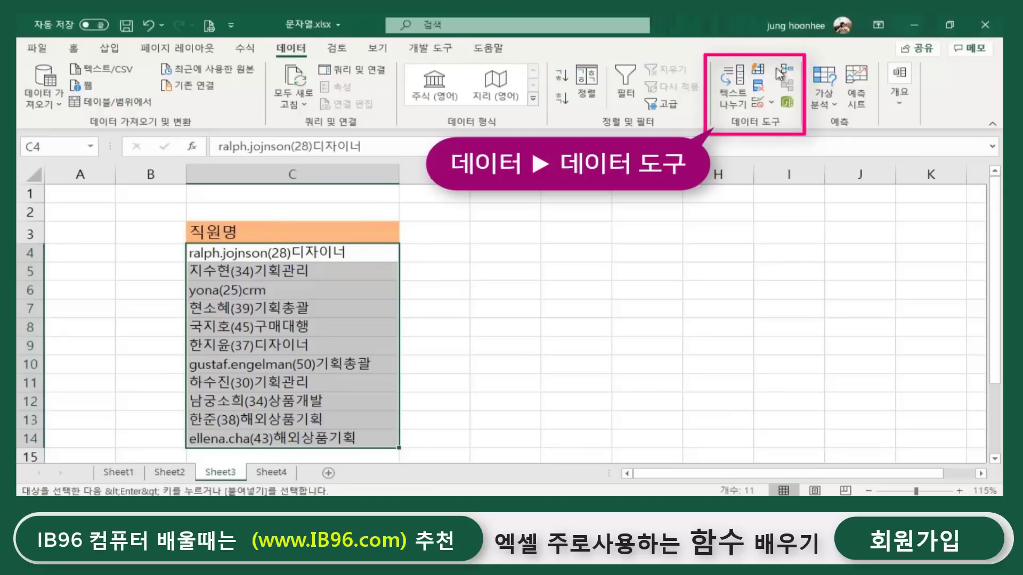
click(730, 96)
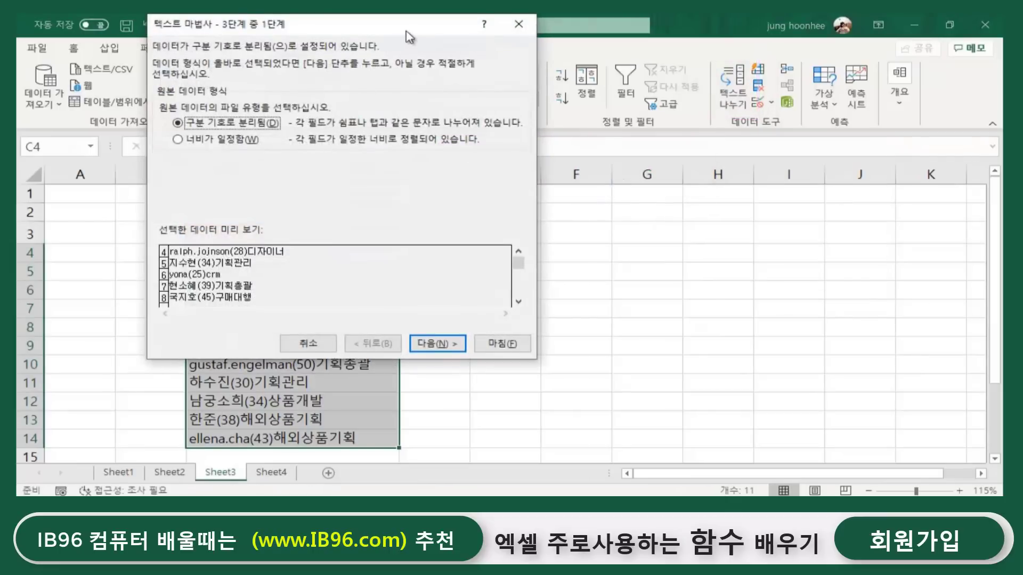
drag(405, 31, 703, 102)
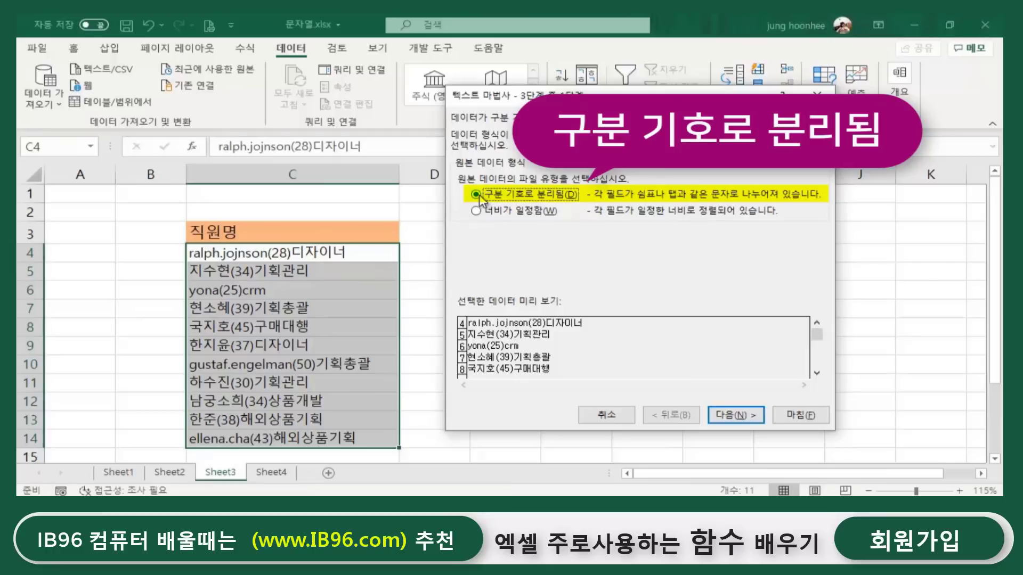
click(731, 417)
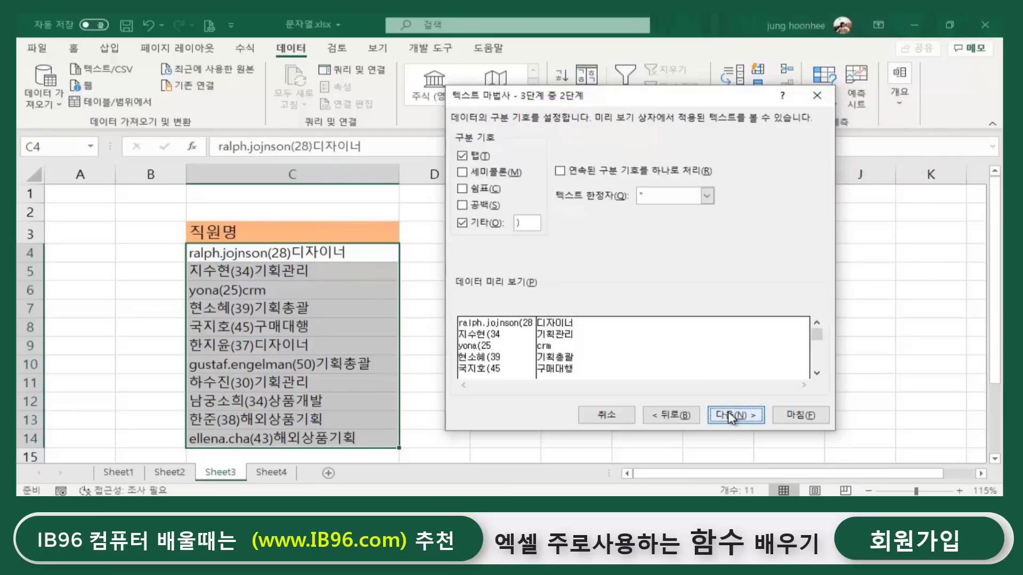
Replace the custom delimiter with ( and finish splitting the employee names in C4:C14 from the remaining text.
click(527, 223)
text())
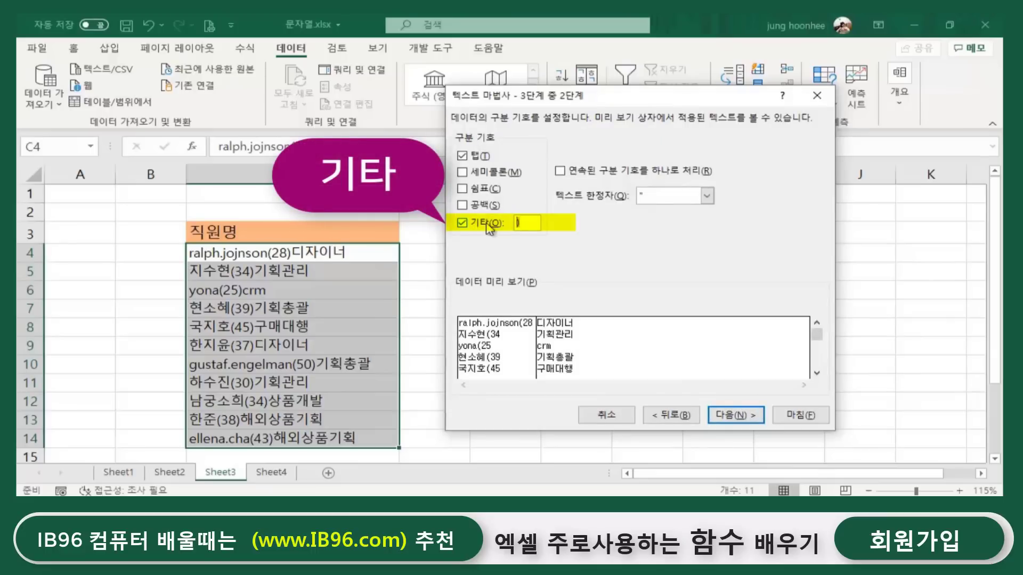
key(BackSpace)
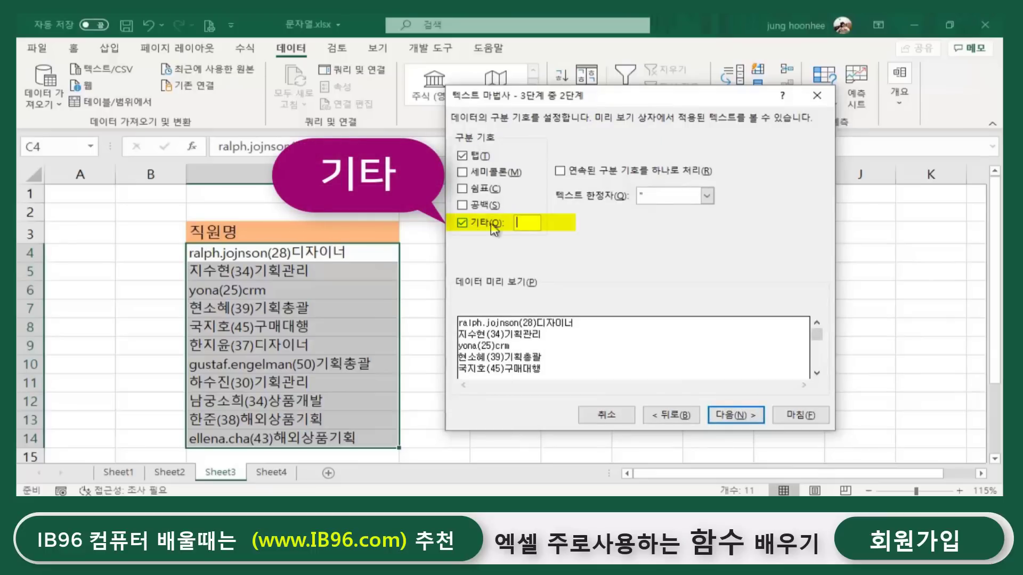
click(462, 223)
click(463, 223)
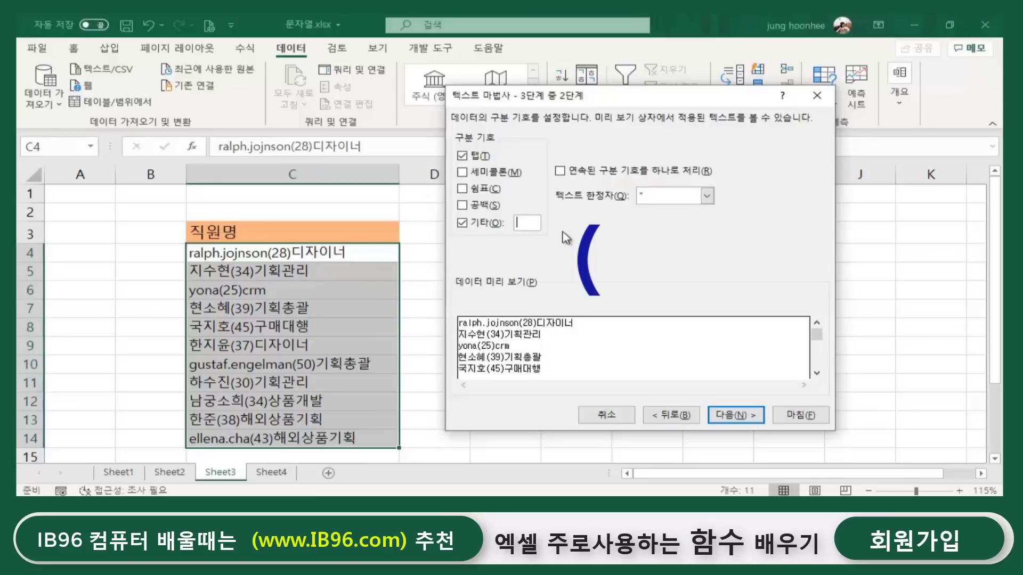
text(()
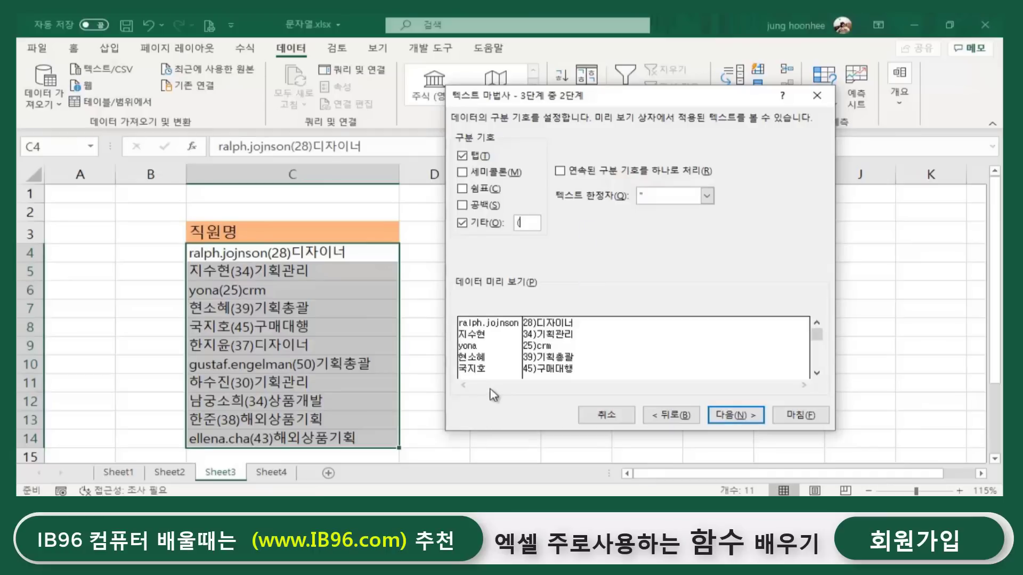
click(728, 417)
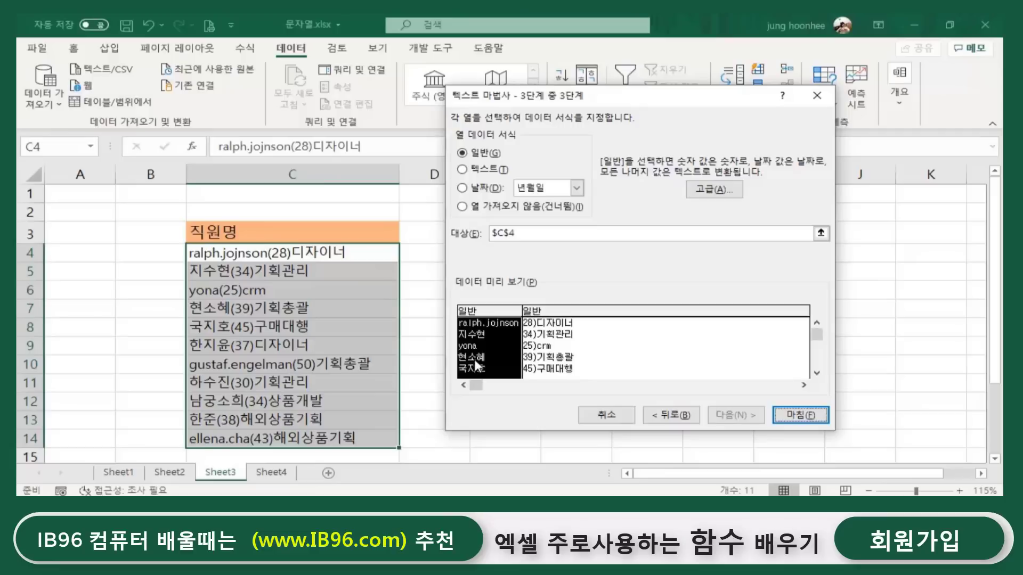
click(815, 417)
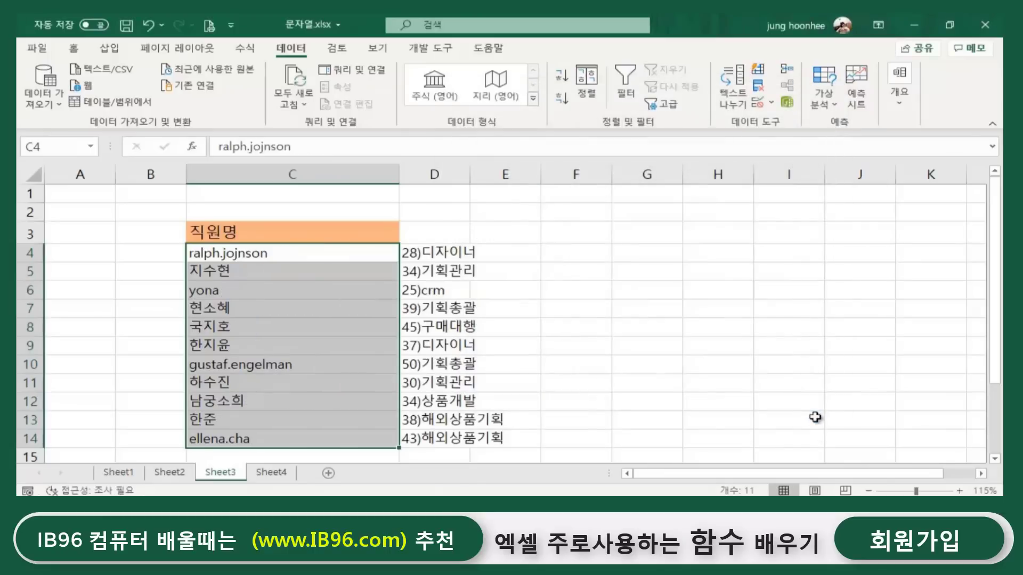
click(701, 387)
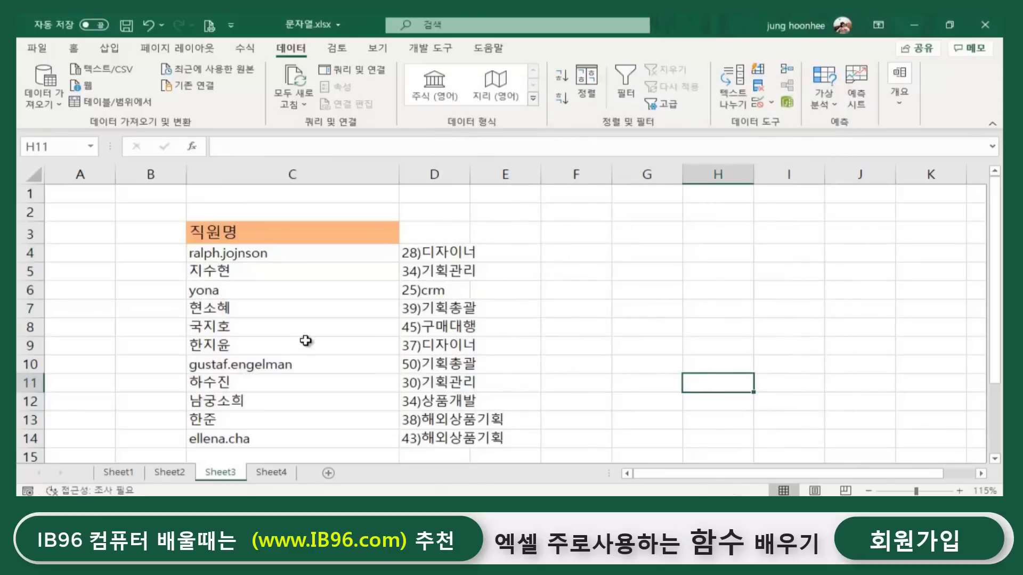
drag(253, 254, 263, 431)
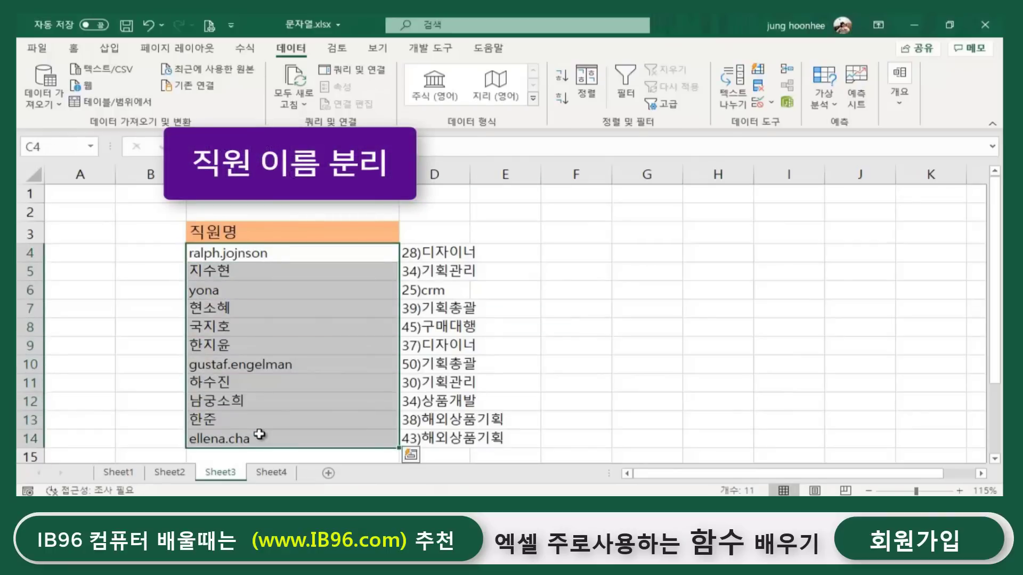
click(656, 327)
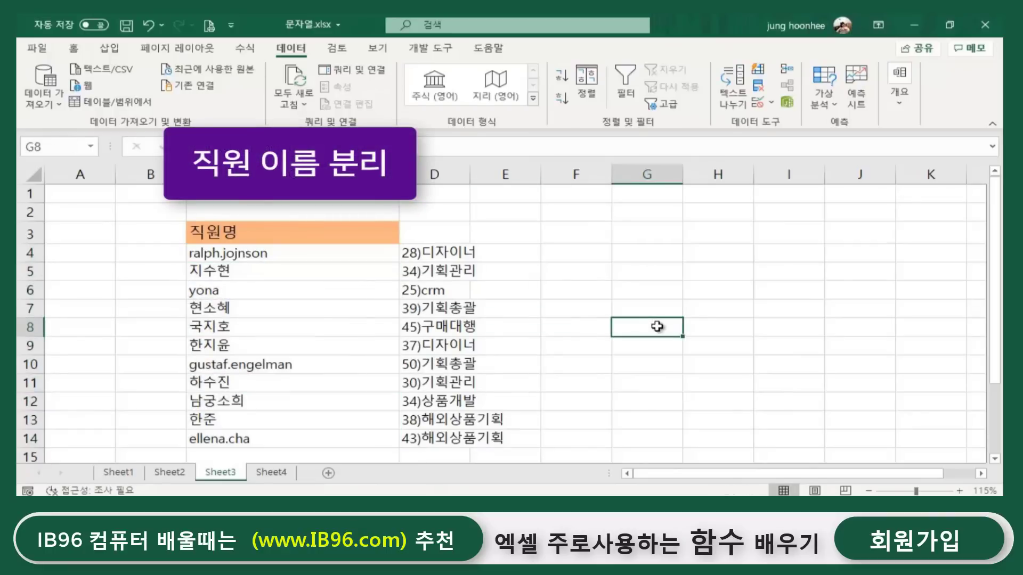
Split D4:D14 with Text to Columns using the custom delimiter ) to separate the ages from the job titles.
click(439, 251)
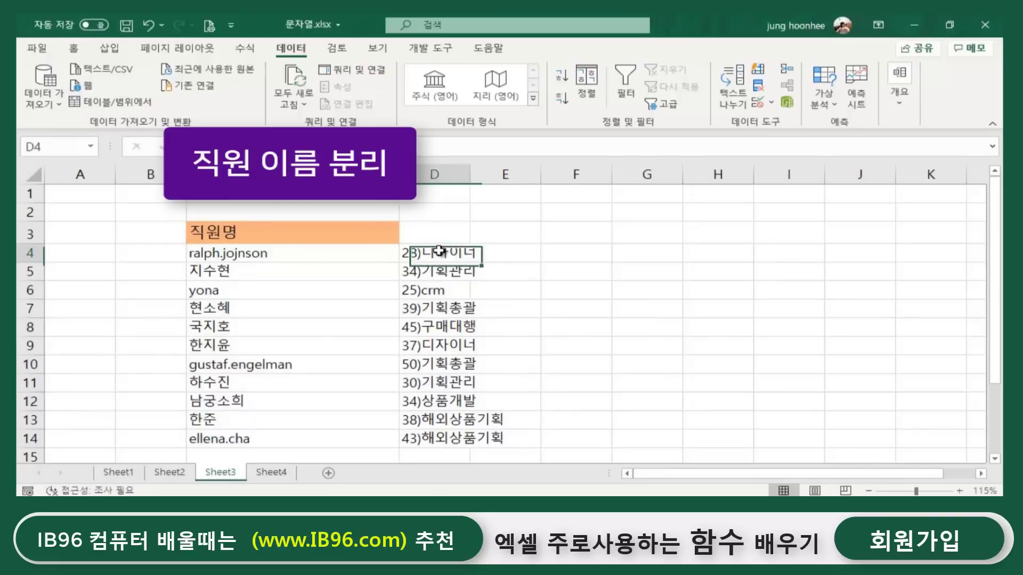
drag(439, 252, 445, 439)
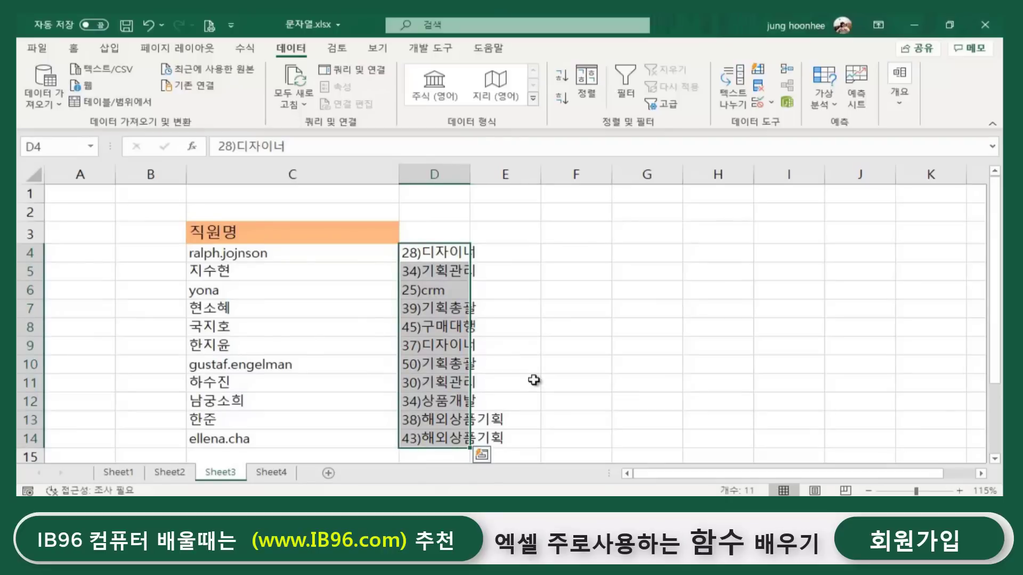
click(744, 84)
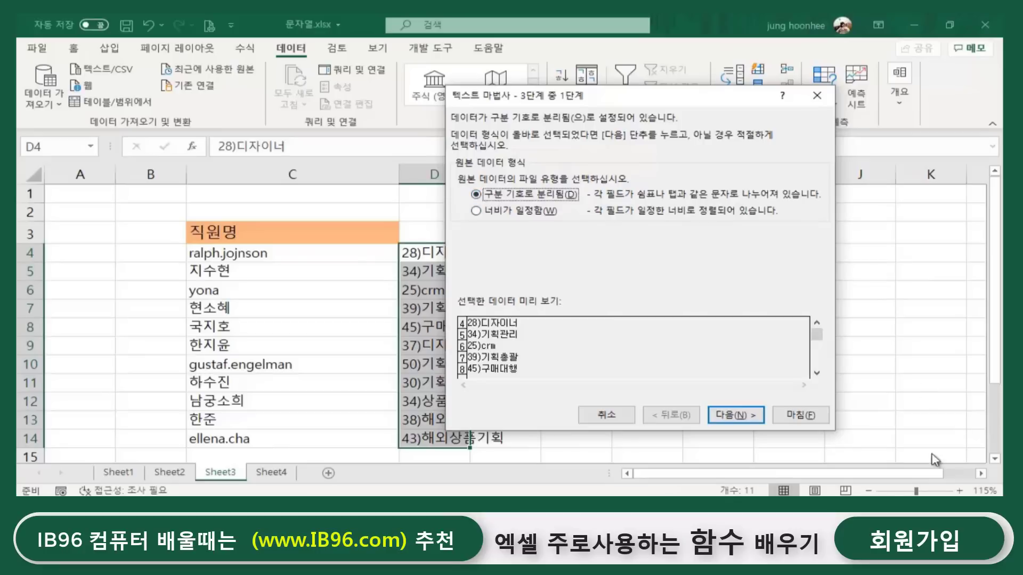
click(750, 417)
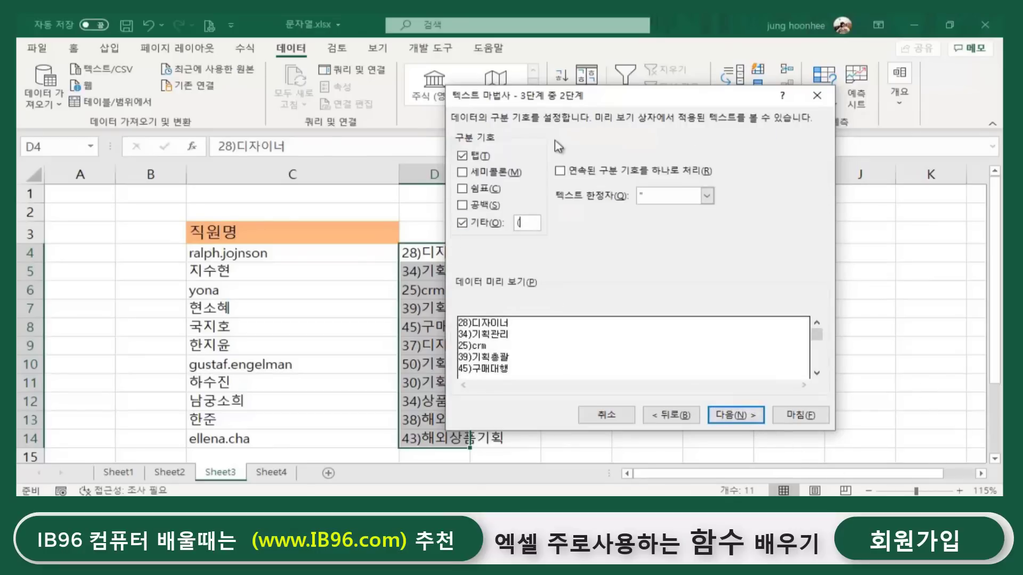
drag(620, 98, 729, 97)
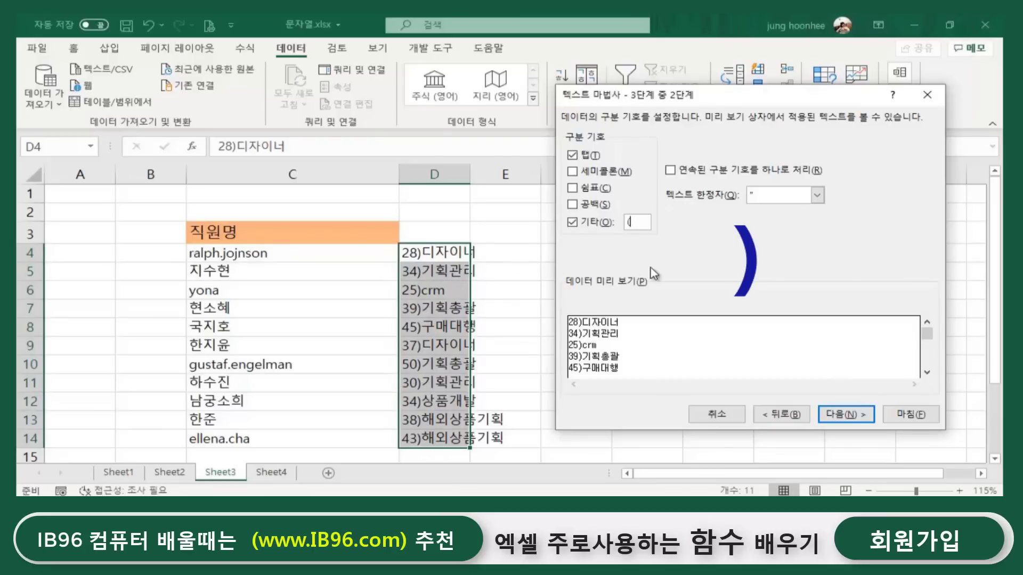
text())
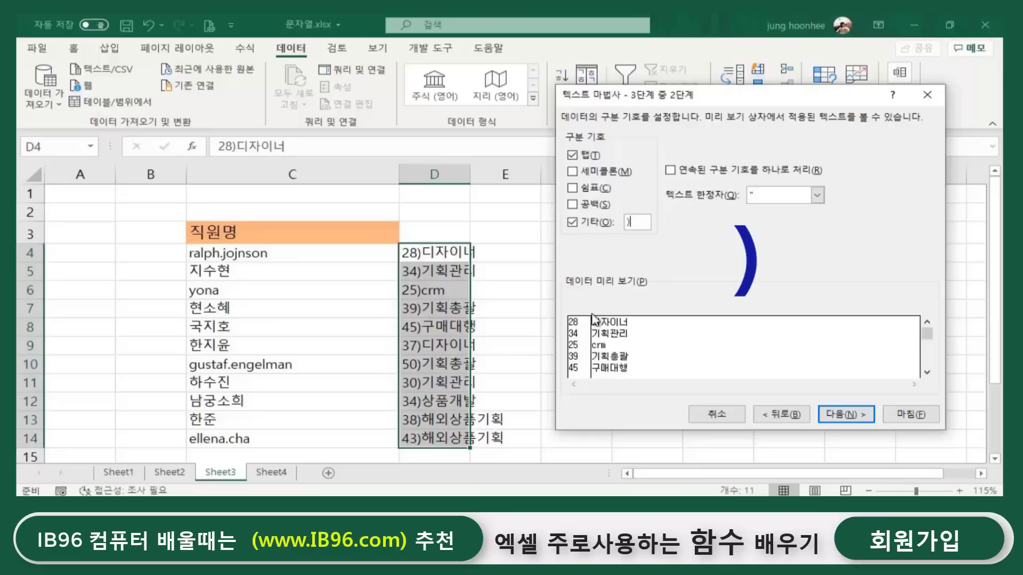
click(853, 414)
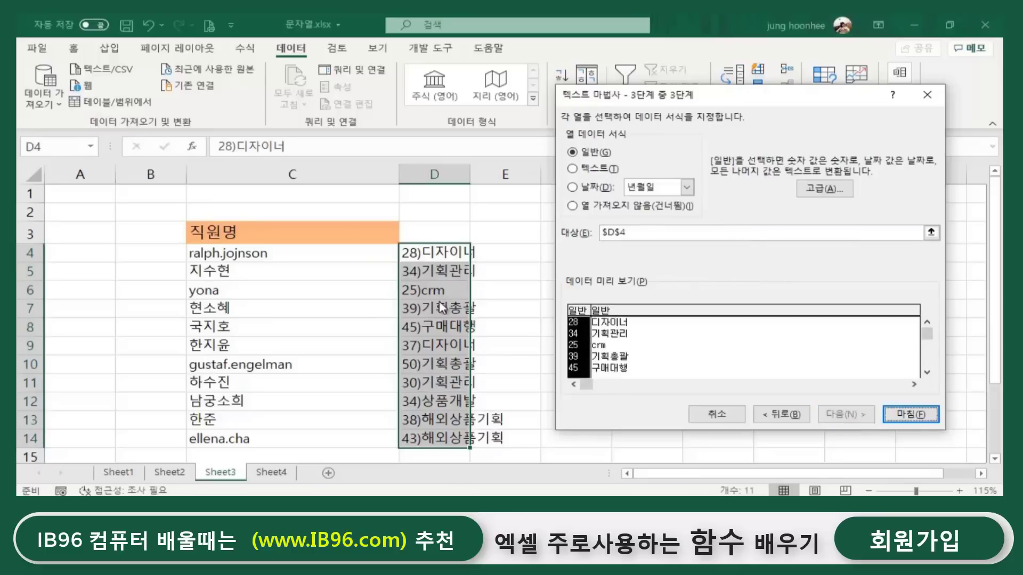
click(912, 414)
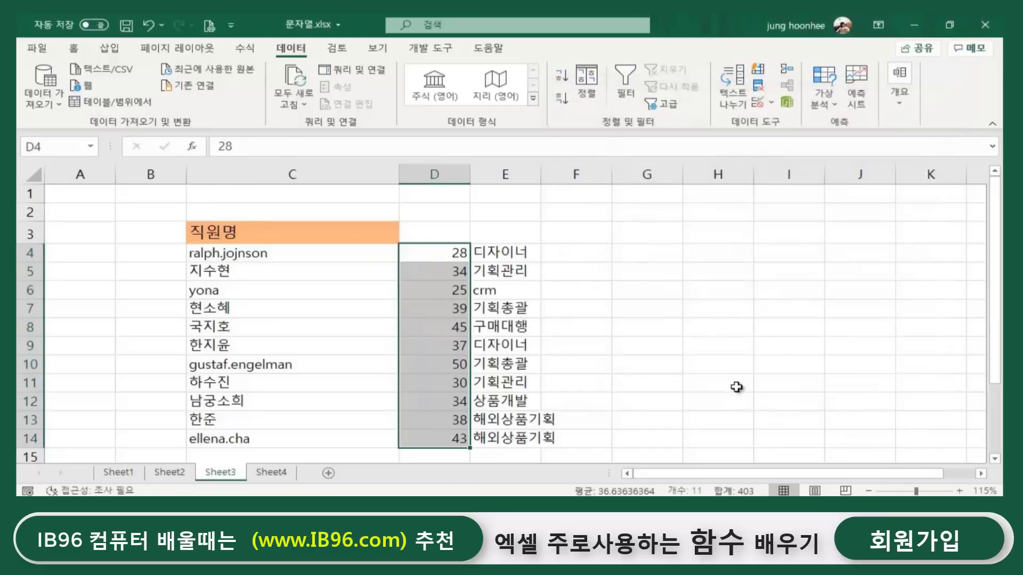
click(725, 346)
Autofit column C on Sheet3 to its contents after the split.
click(434, 230)
click(354, 233)
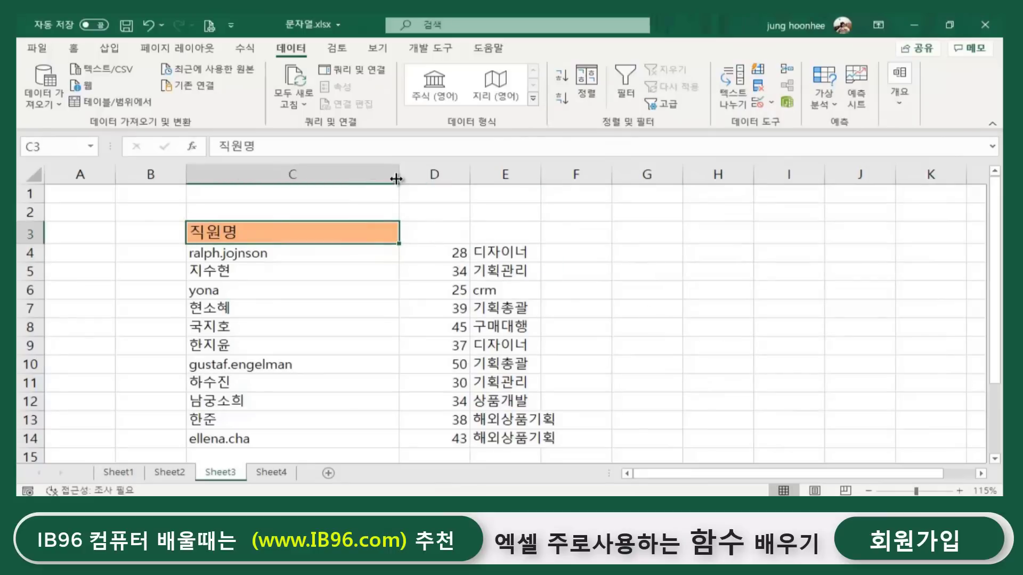
double_click(399, 172)
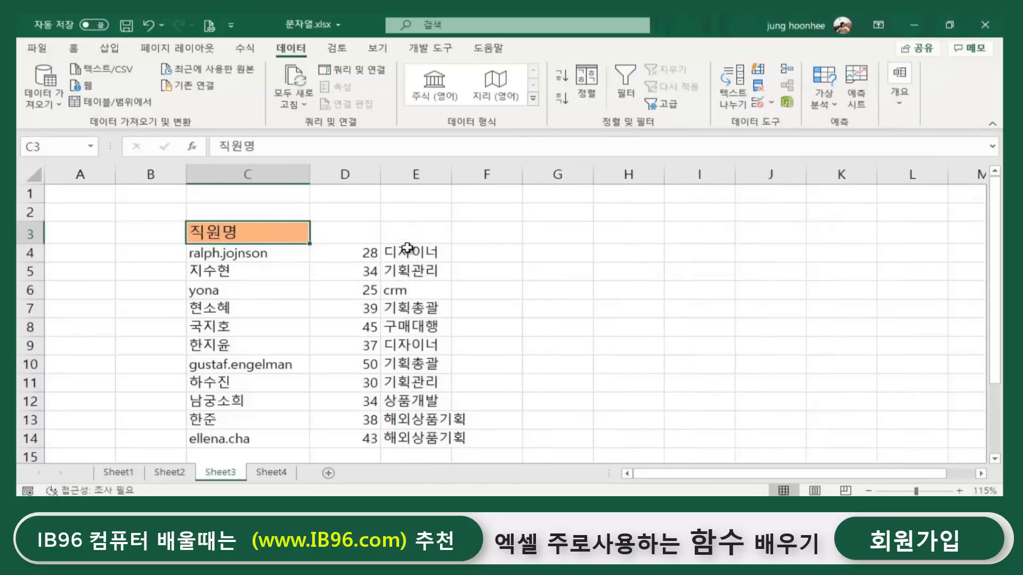
Label the age column 나이 in D3 and the job column 부서 in E3.
click(375, 233)
text(나이)
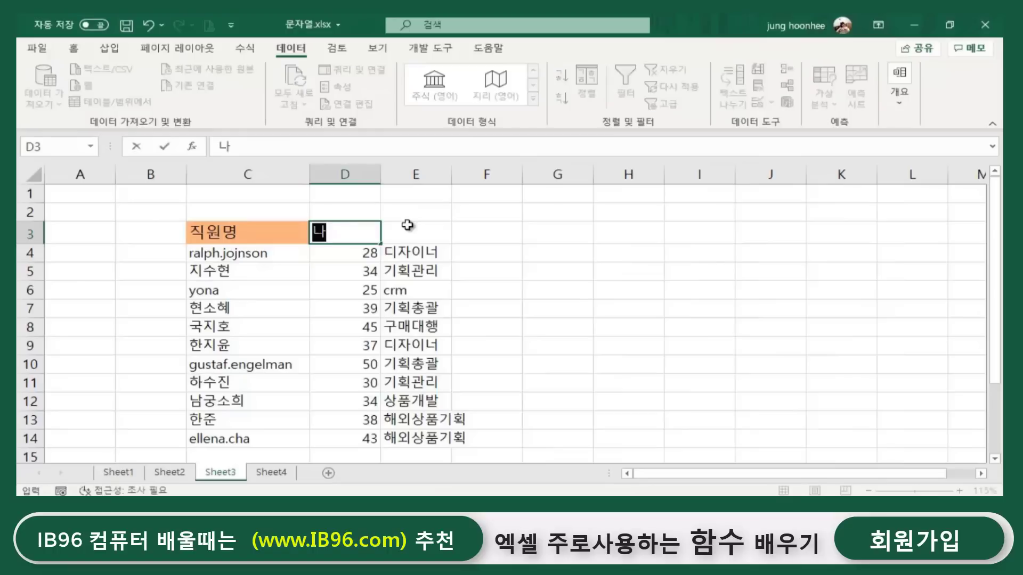
click(407, 225)
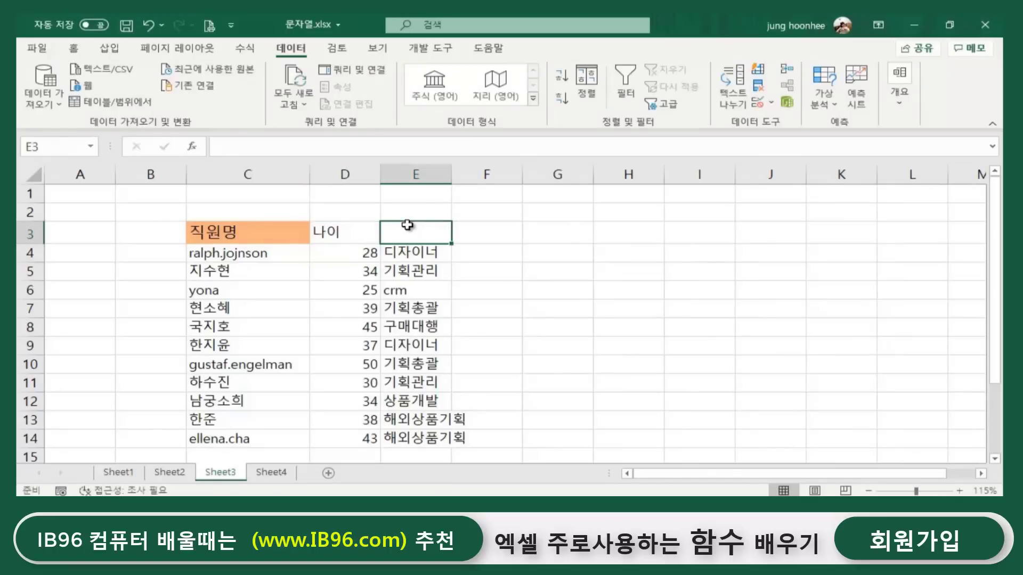
text(직ㅊ)
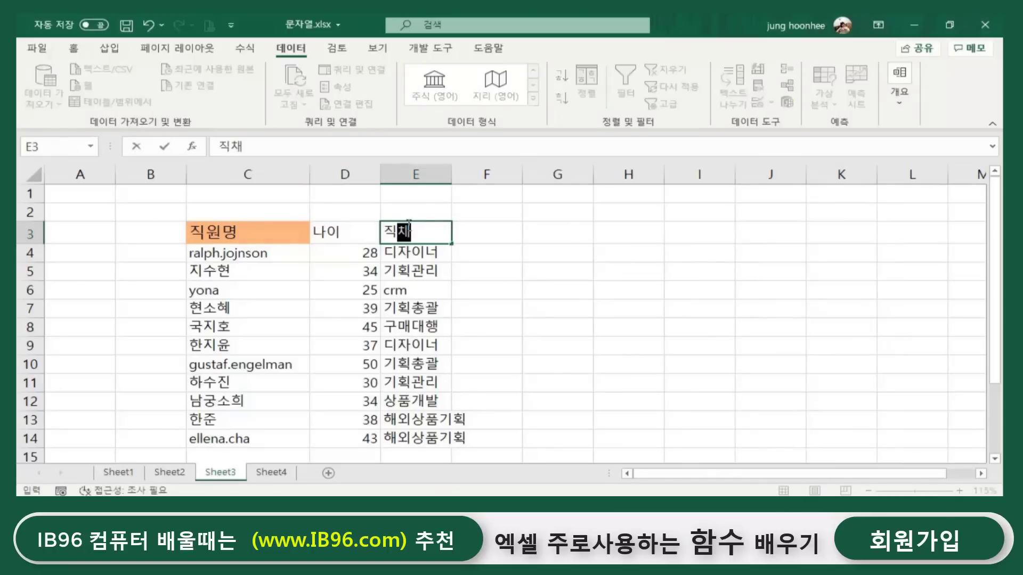
key(BackSpace)
key(BackSpace)
key(BackSpace)
text(부서)
key(Return)
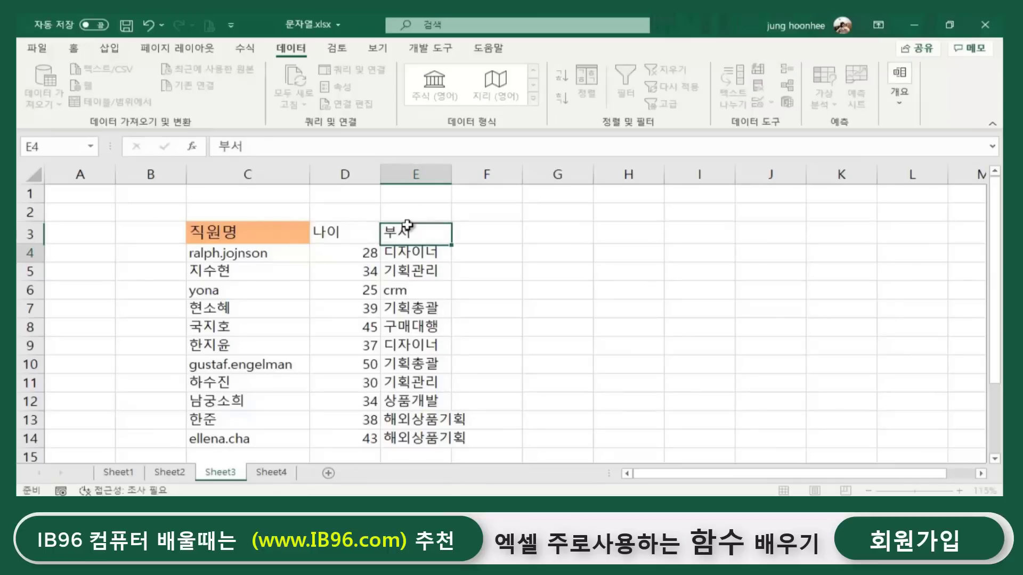
Fill the header cells C3:E3 with the orange fill color.
click(586, 293)
click(280, 236)
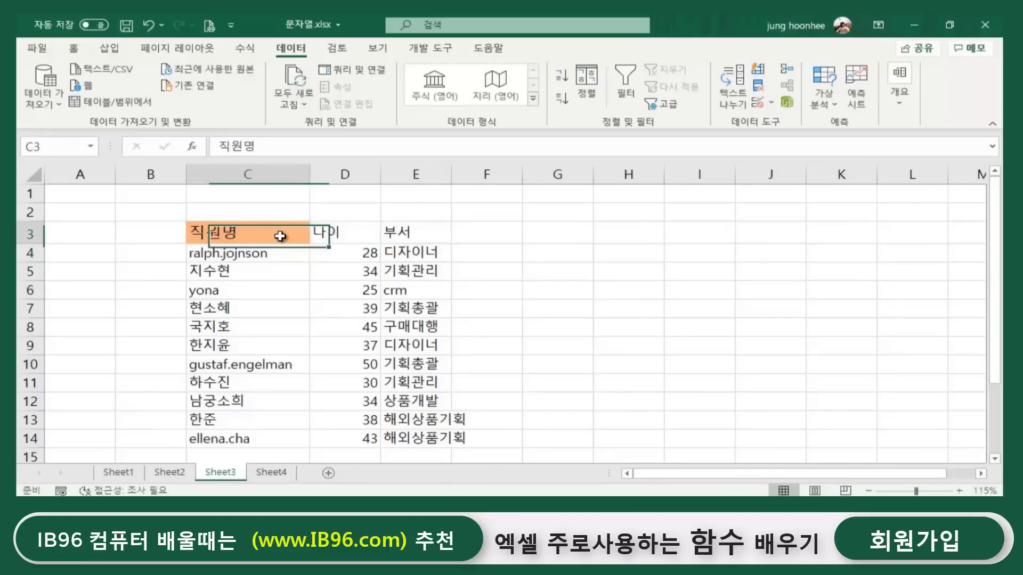
drag(280, 236, 397, 223)
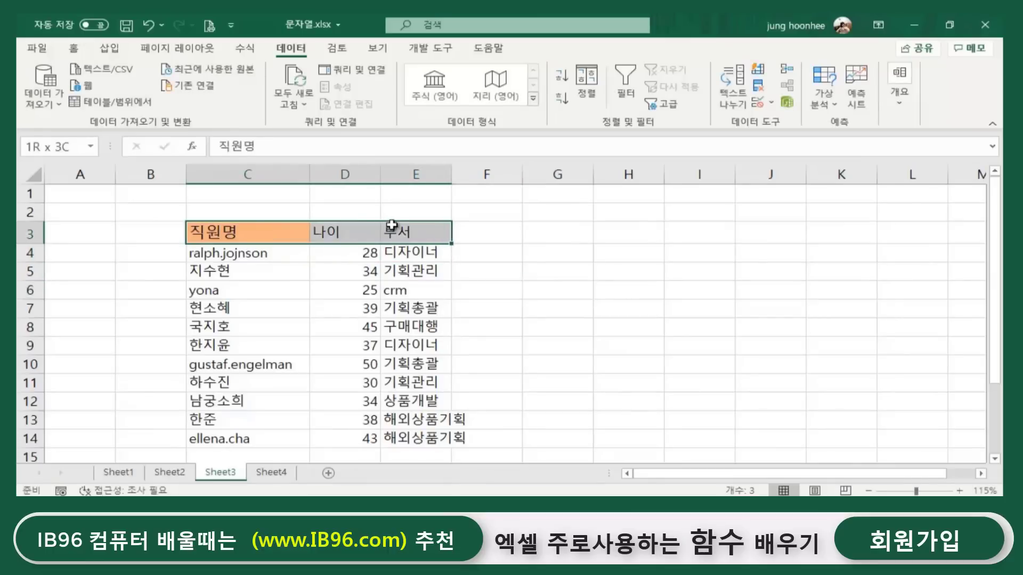
click(73, 51)
click(218, 97)
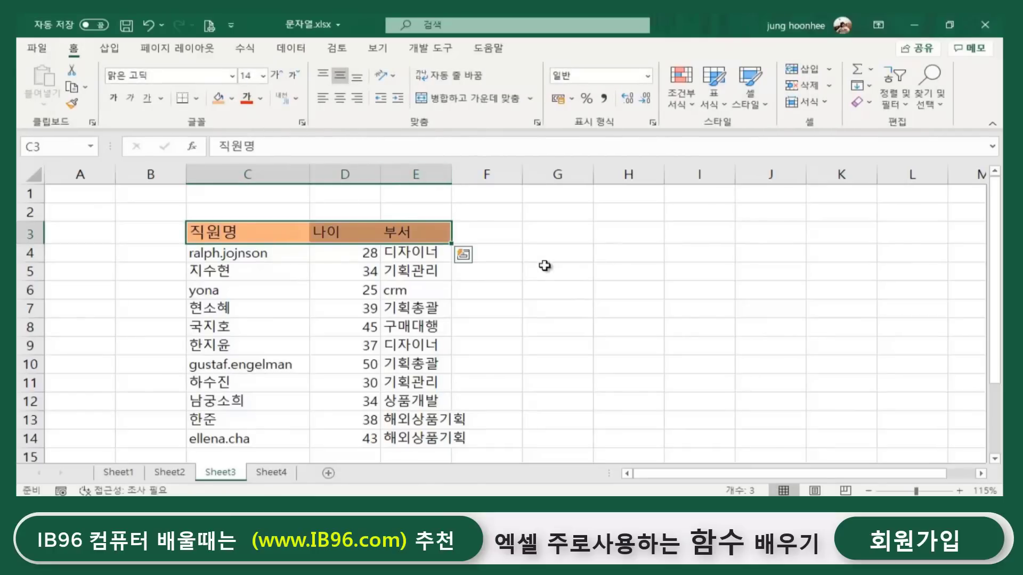
click(544, 266)
click(548, 343)
Apply all borders to the table C3:E14 and autofit column E to its contents.
drag(218, 233, 434, 437)
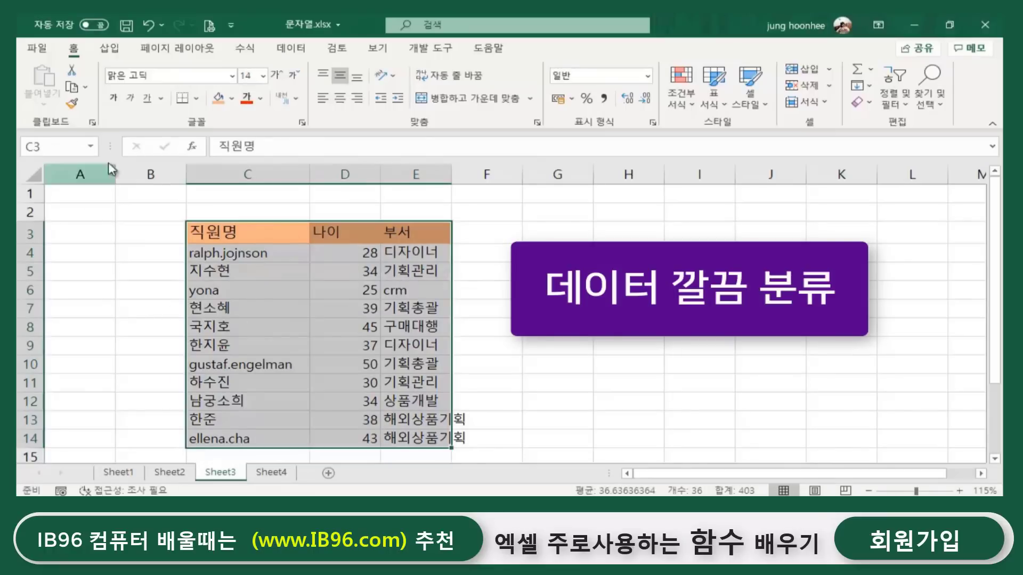
click(196, 98)
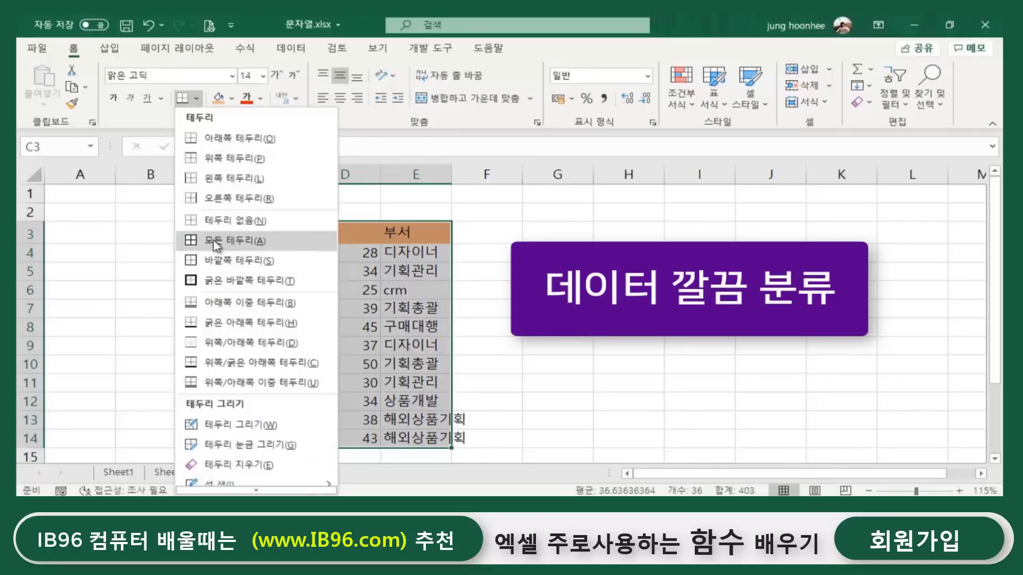
click(214, 240)
click(558, 327)
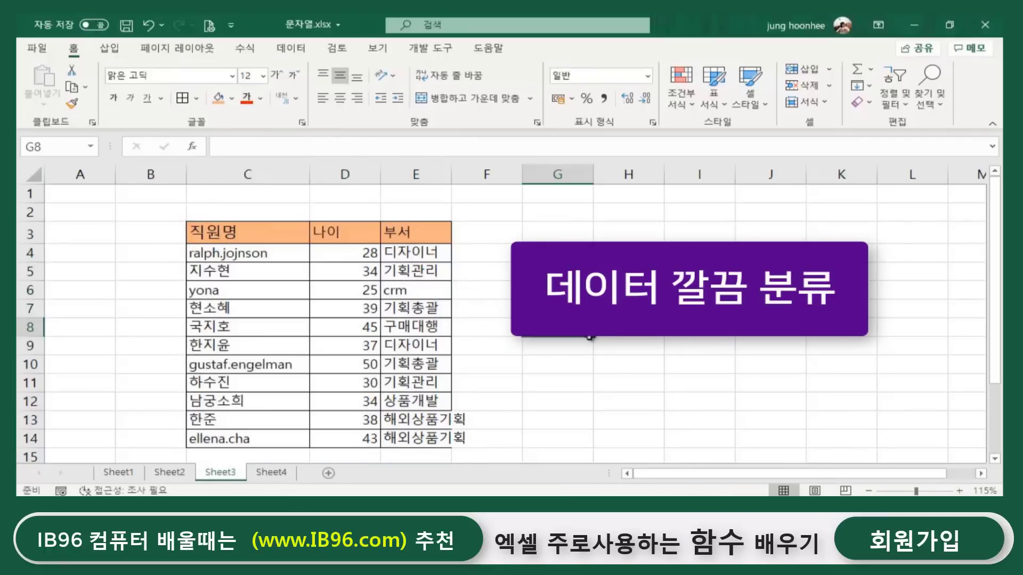
double_click(452, 171)
click(272, 235)
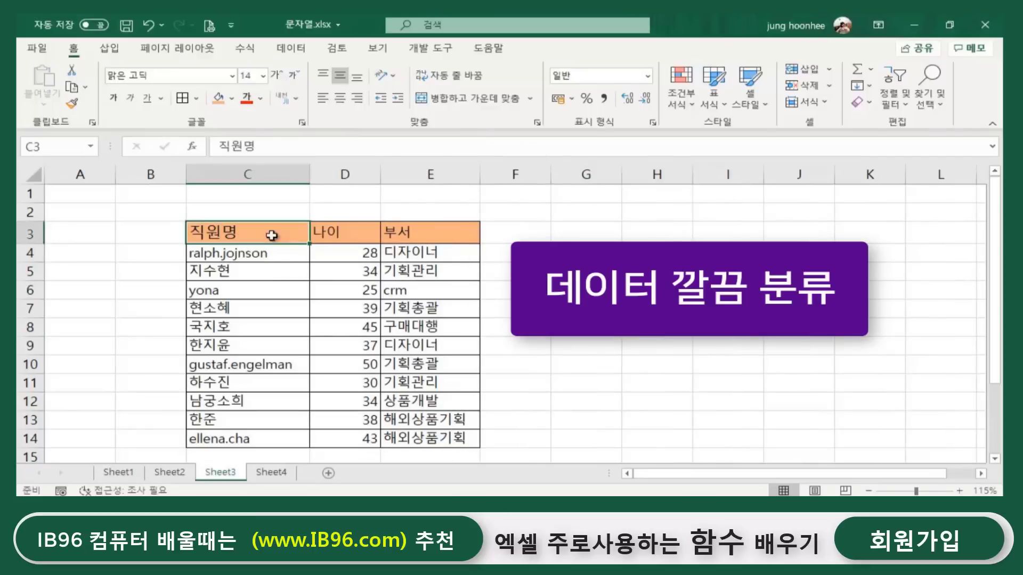
click(342, 231)
click(426, 232)
click(453, 421)
click(545, 409)
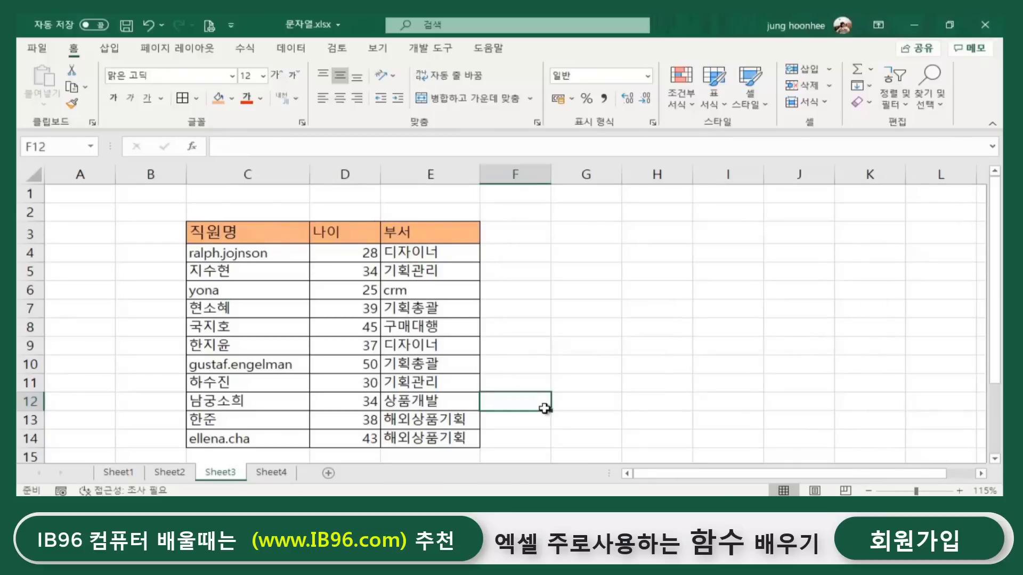
click(569, 377)
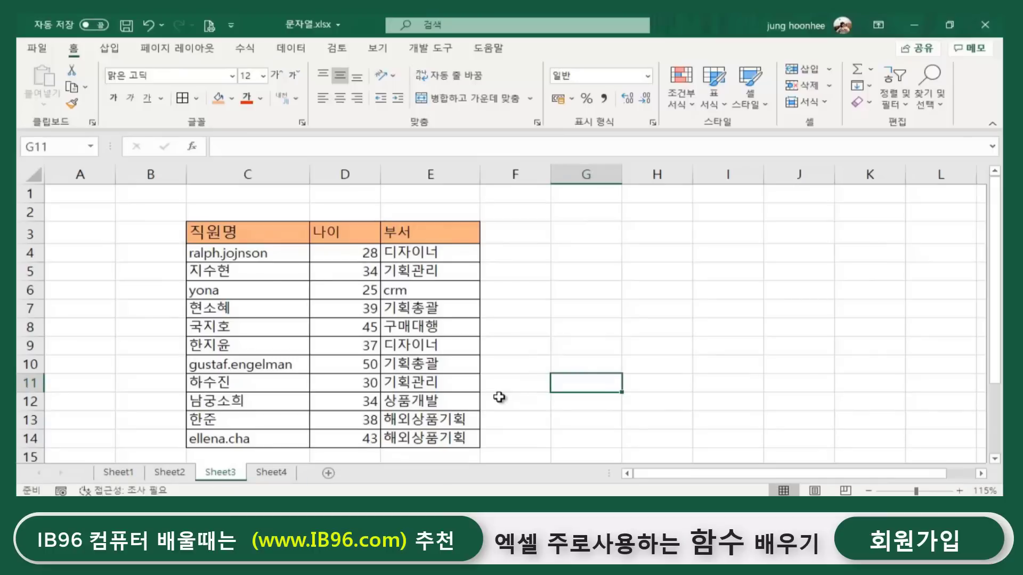
Go to Sheet1 and examine the combined employee strings in D4:D14 and the empty columns beside them.
click(119, 473)
click(617, 327)
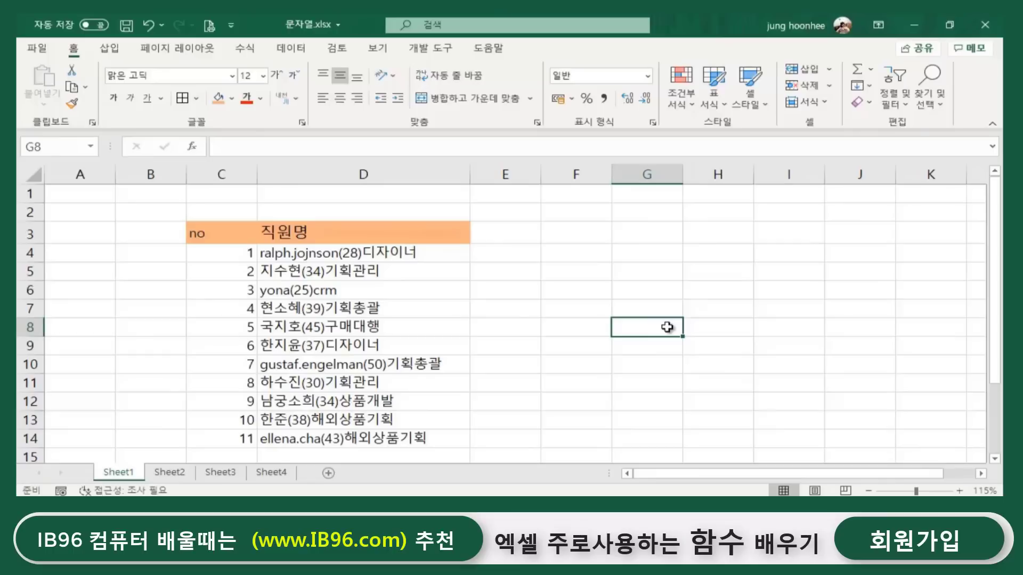
click(415, 253)
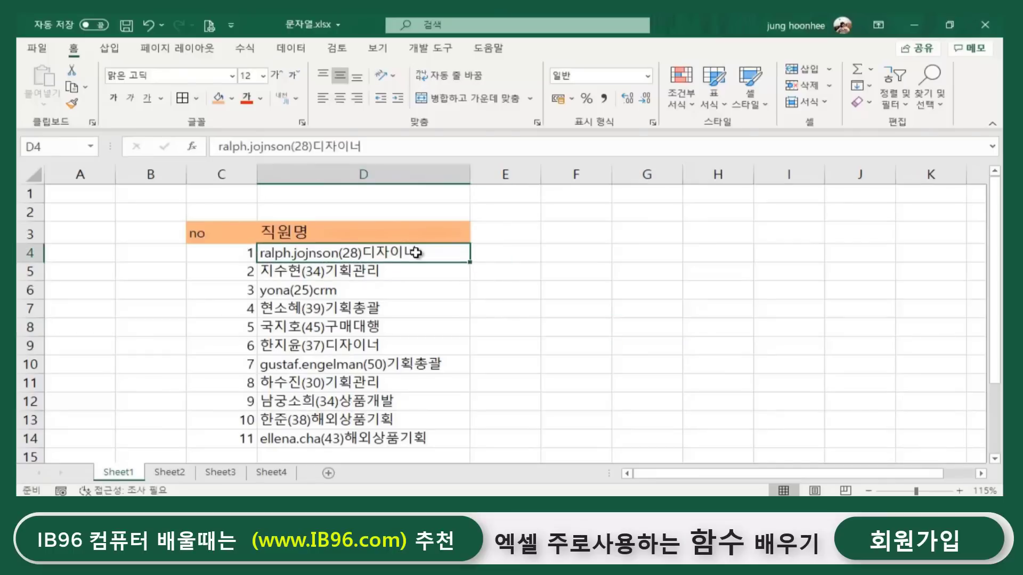
drag(415, 253, 402, 437)
click(553, 384)
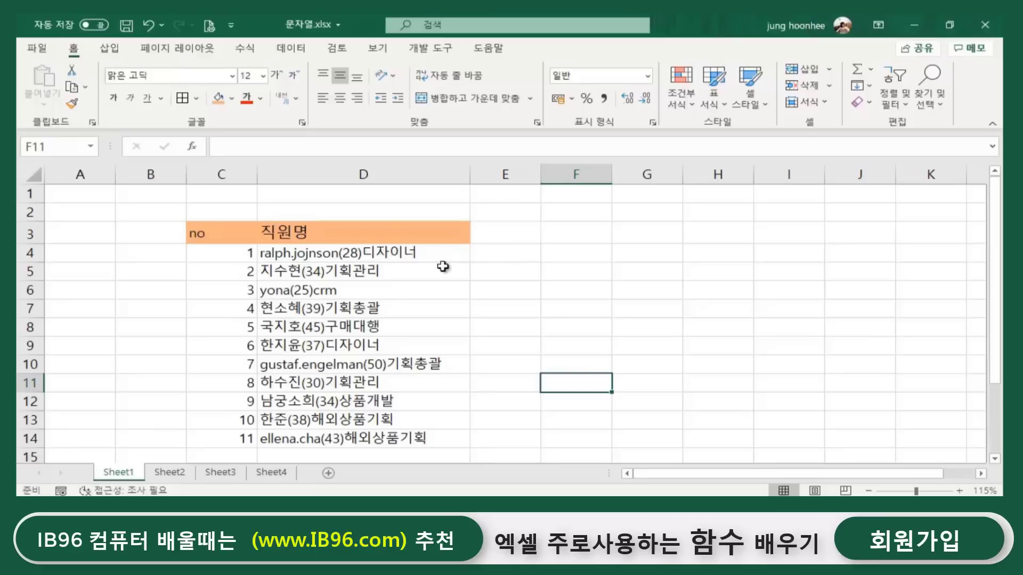
drag(336, 254, 353, 436)
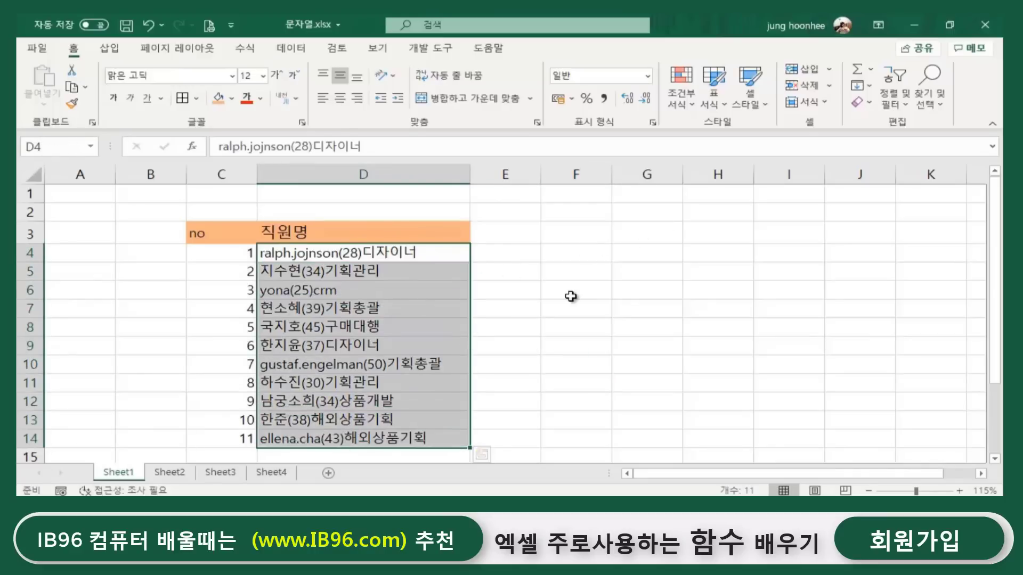
click(652, 274)
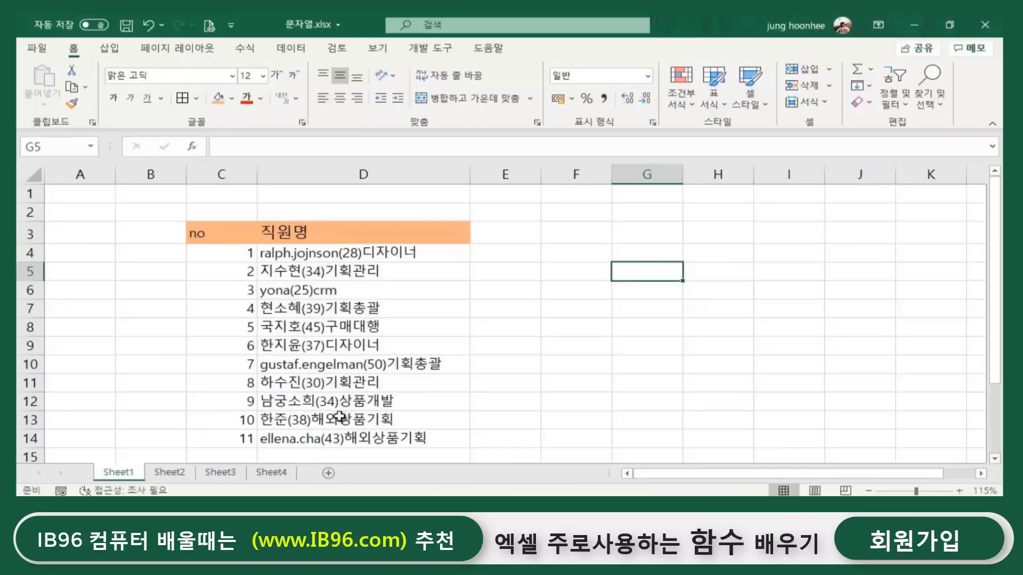
click(667, 235)
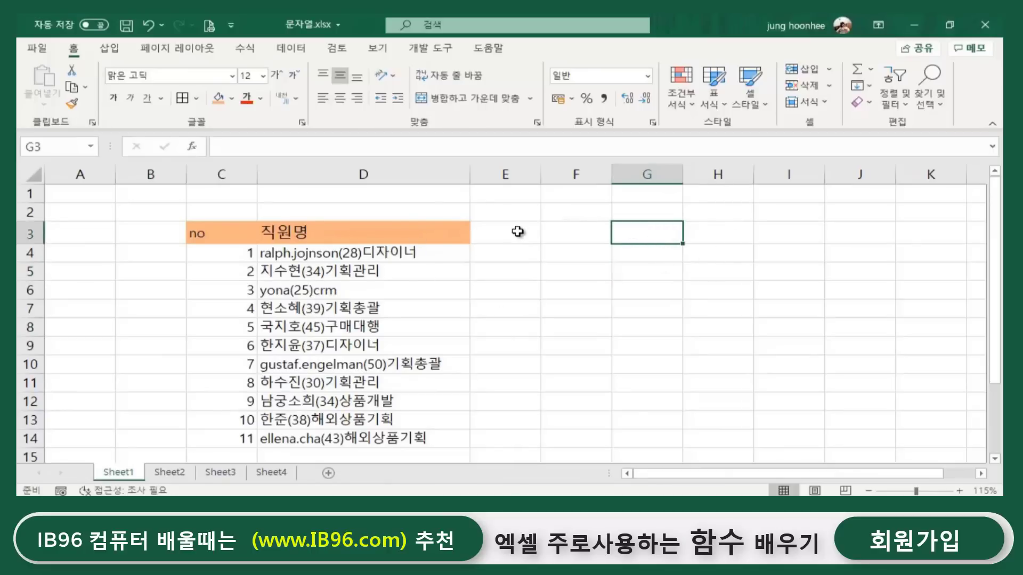
click(488, 235)
click(581, 230)
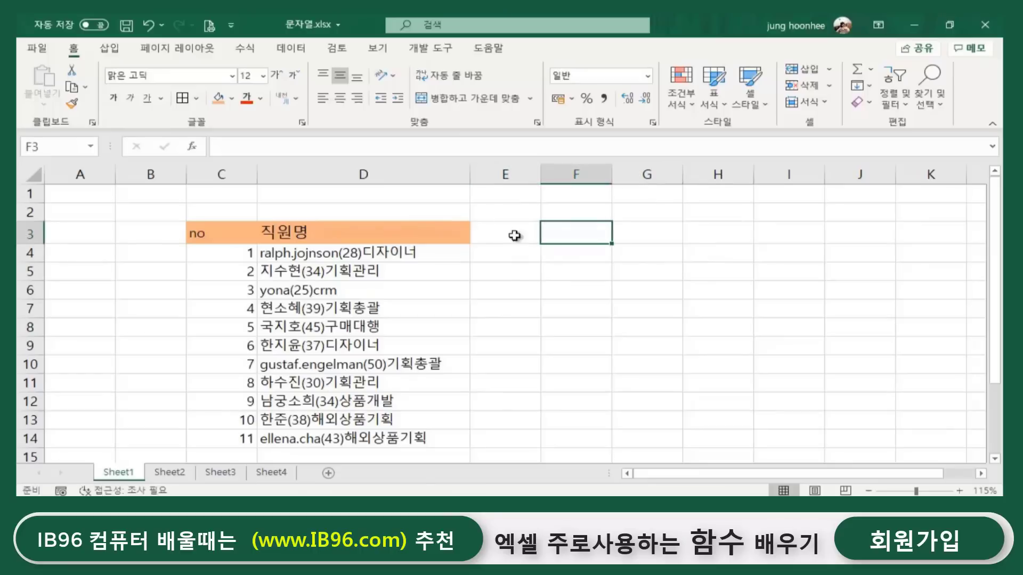
click(498, 231)
click(561, 230)
click(531, 231)
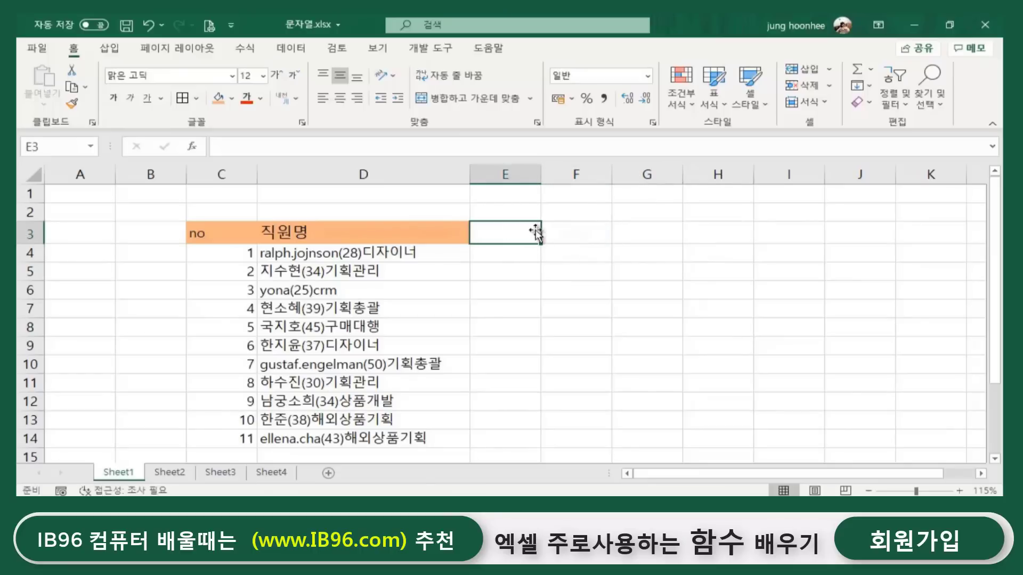
click(561, 234)
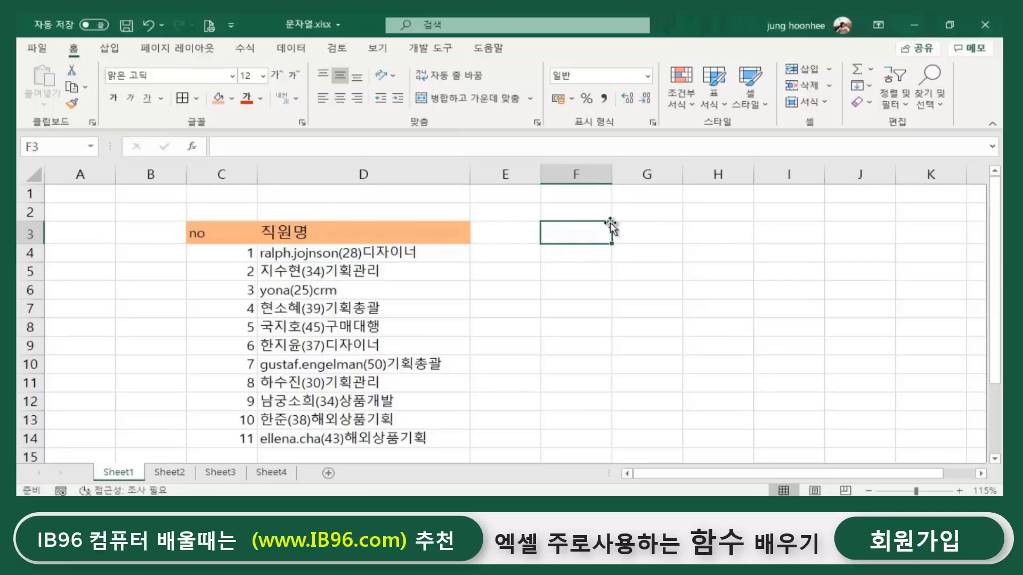
click(341, 256)
click(300, 277)
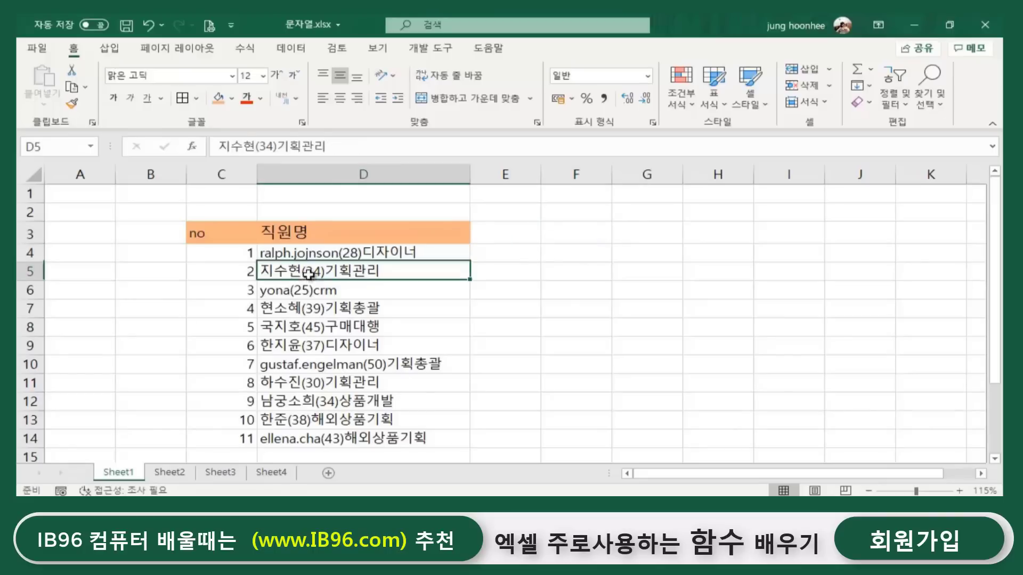
click(720, 234)
click(779, 247)
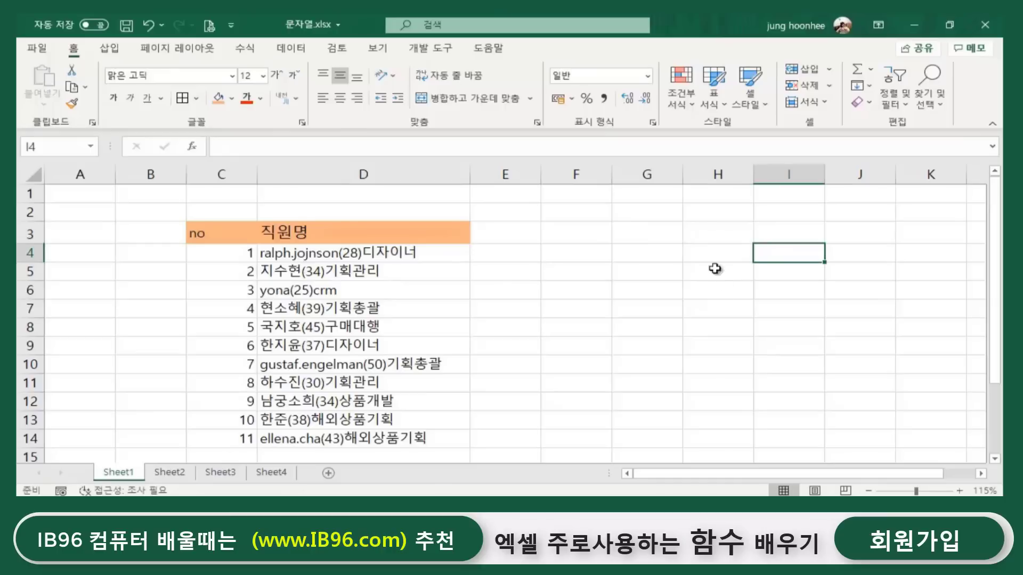
click(702, 234)
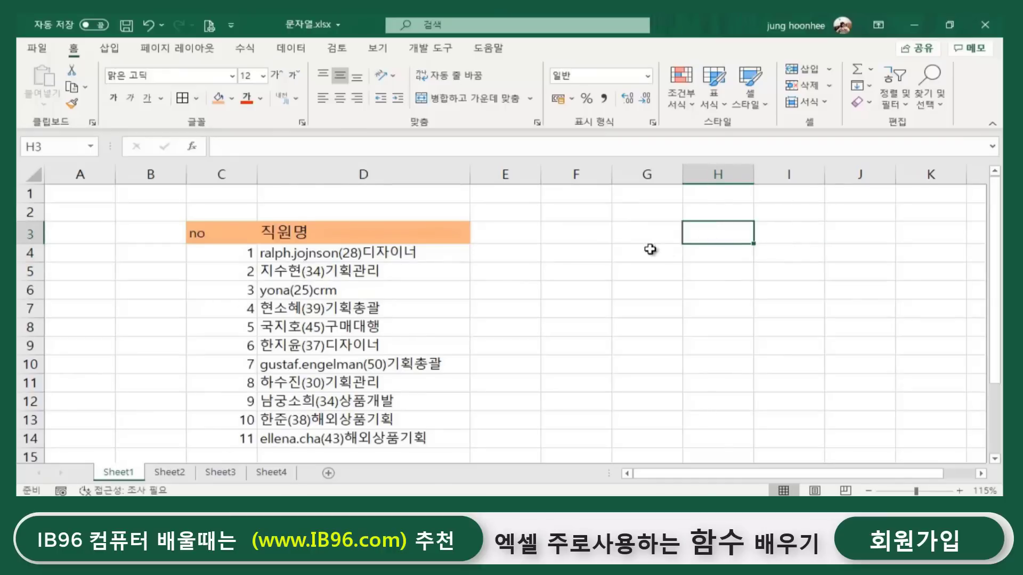
click(717, 253)
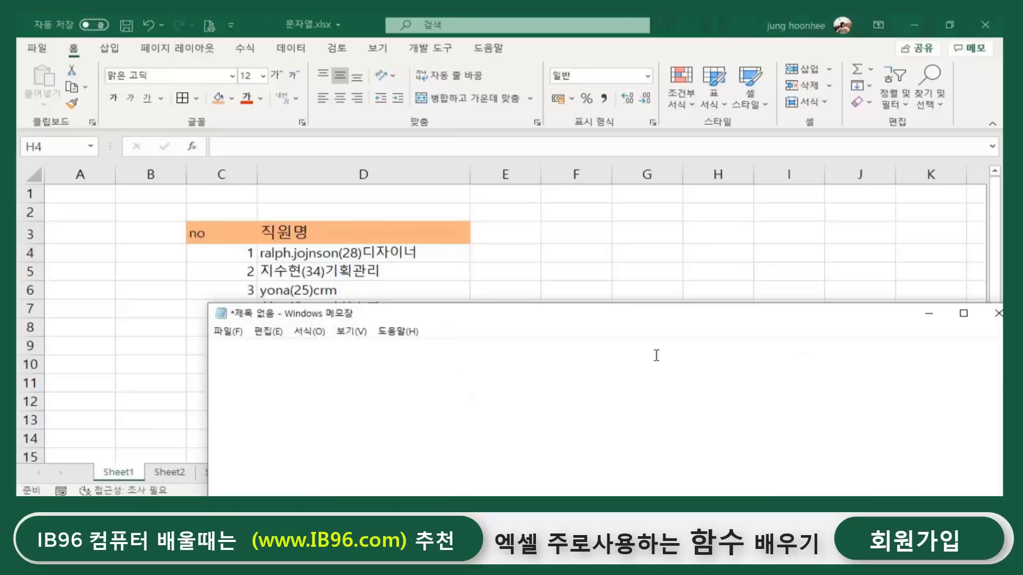
Switch to Notepad, place its window beside the employee list, and write the FIND syntax find("문자열",셀).
drag(568, 315, 867, 231)
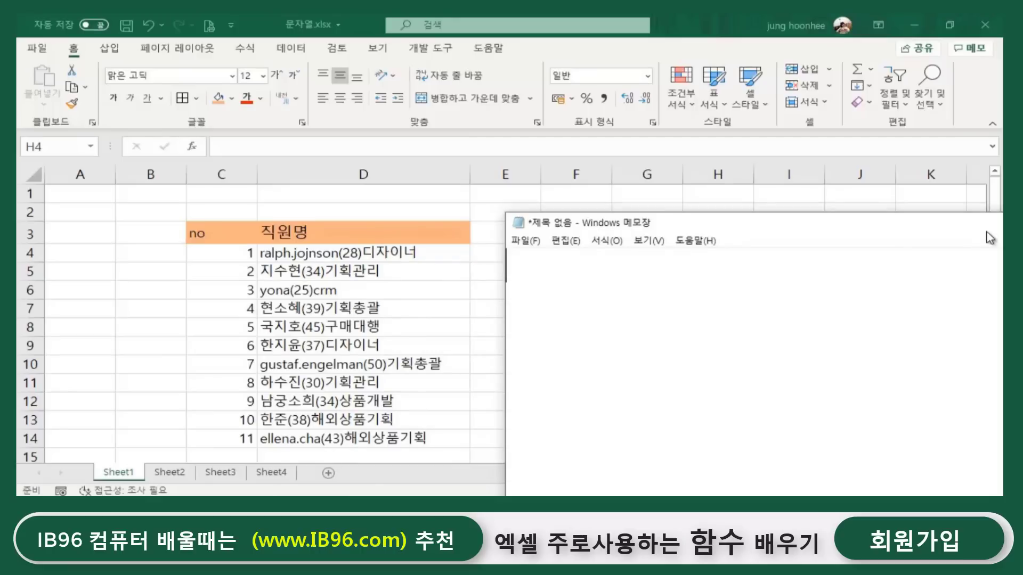
text(ㄹ)
key(BackSpace)
text(find)
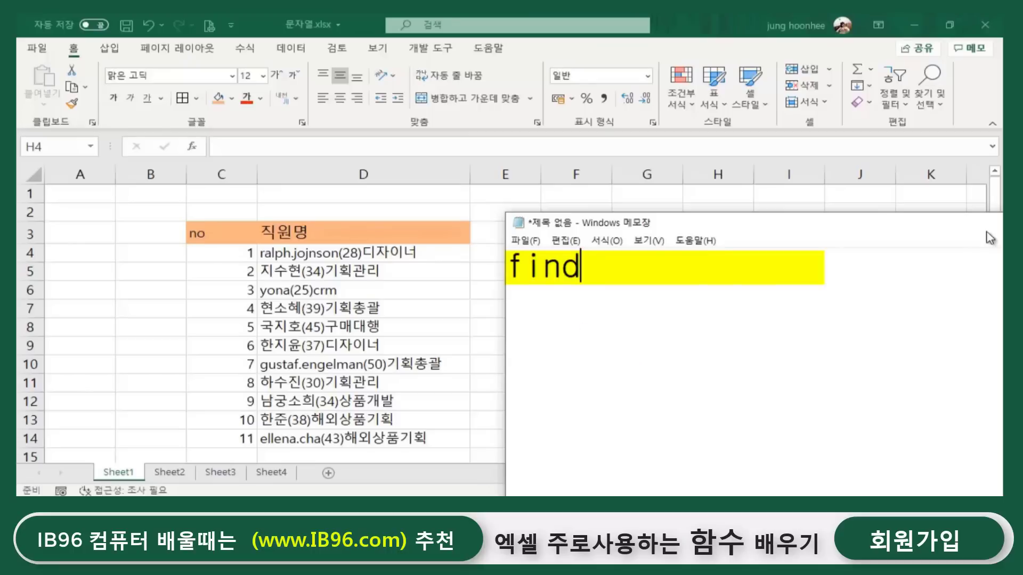
text(("ck)
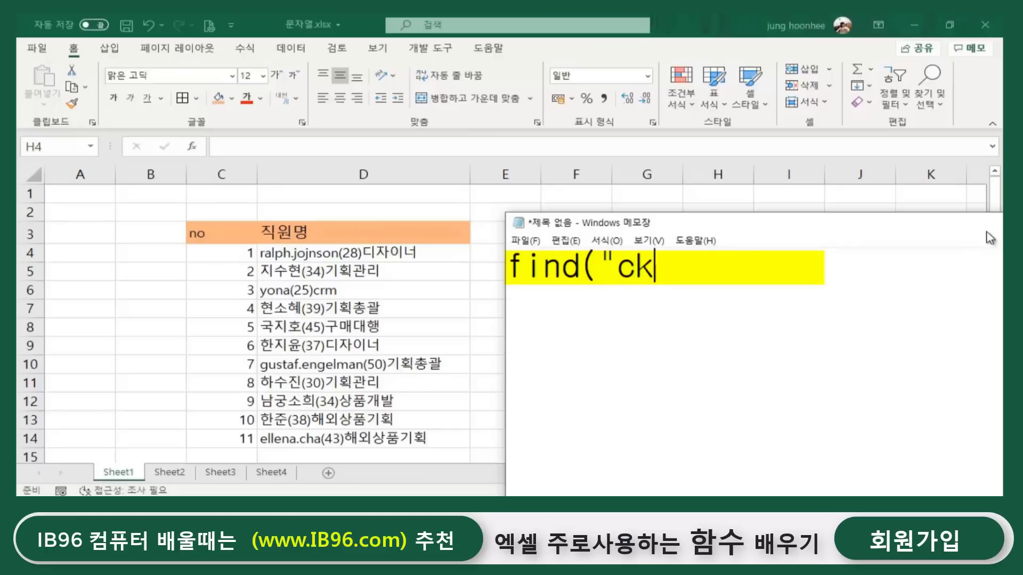
key(BackSpace)
key(BackSpace)
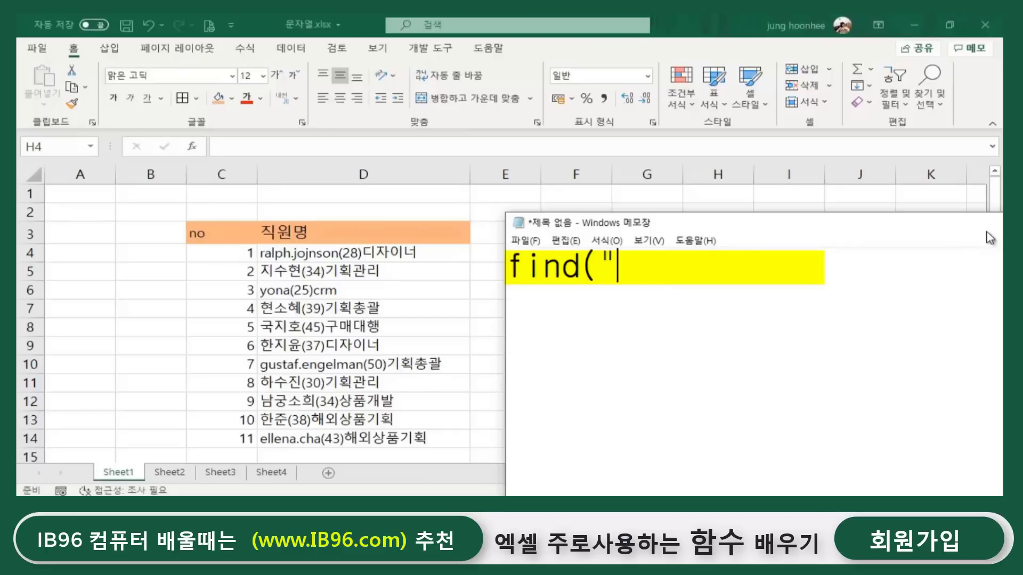
text(문자열)
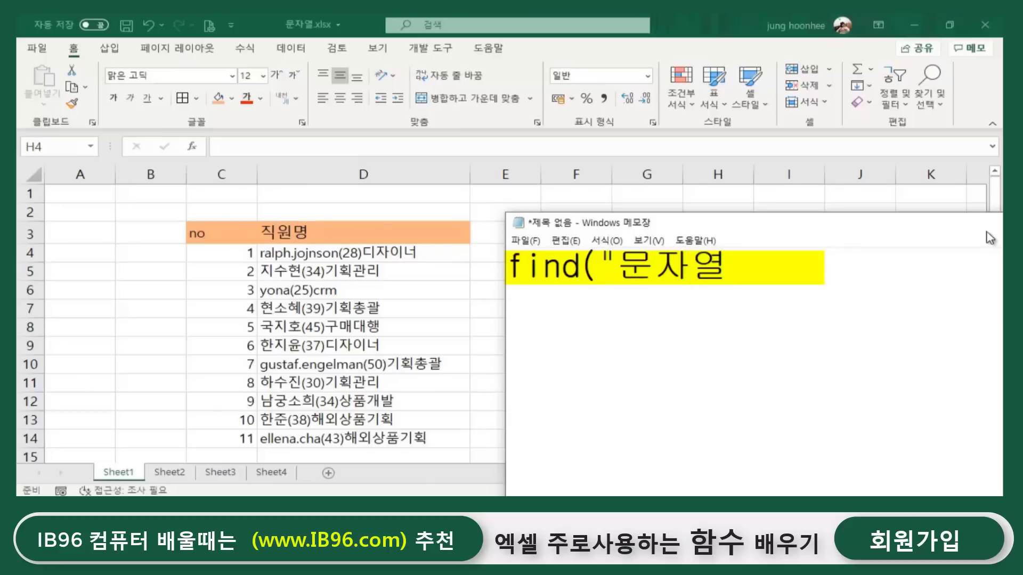
text(",셀)
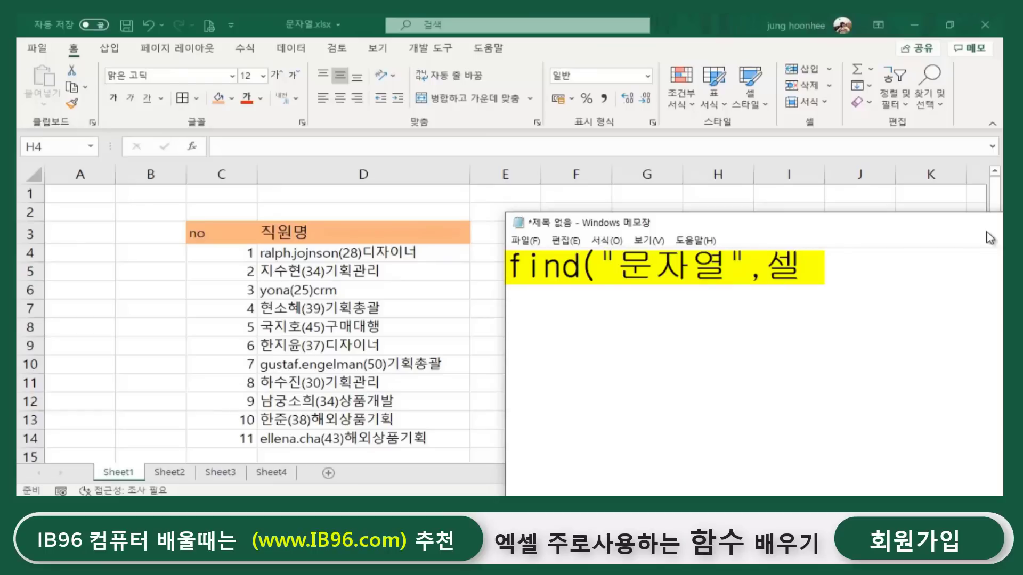
text())
Review the arguments of the FIND syntax and move the Notepad window over the lower part of the employee list.
drag(804, 264, 599, 266)
click(581, 326)
drag(807, 223, 419, 278)
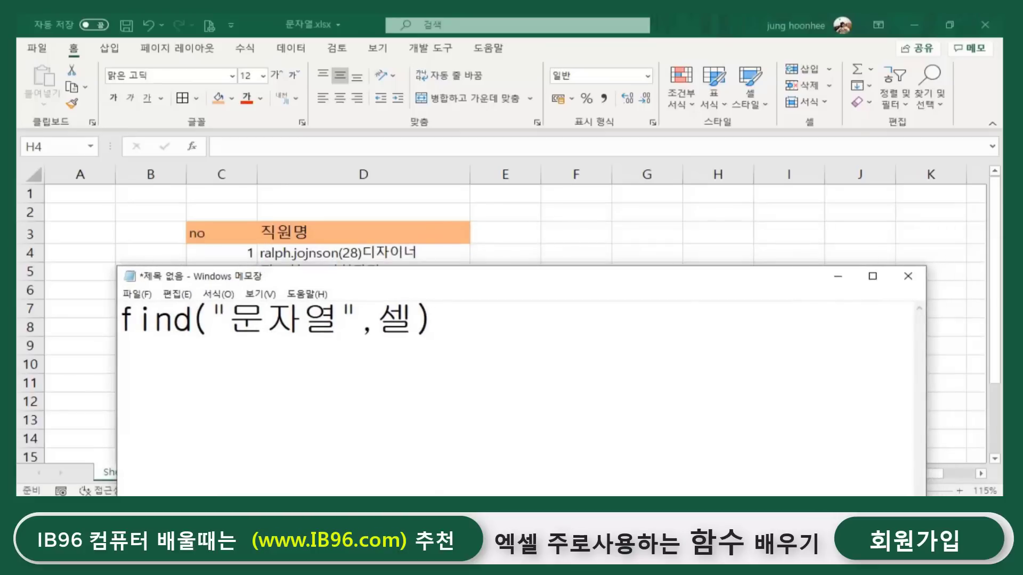
Minimize Notepad and enter =FIND("(",D4) in H4 to locate the opening parenthesis in the first employee string.
click(838, 276)
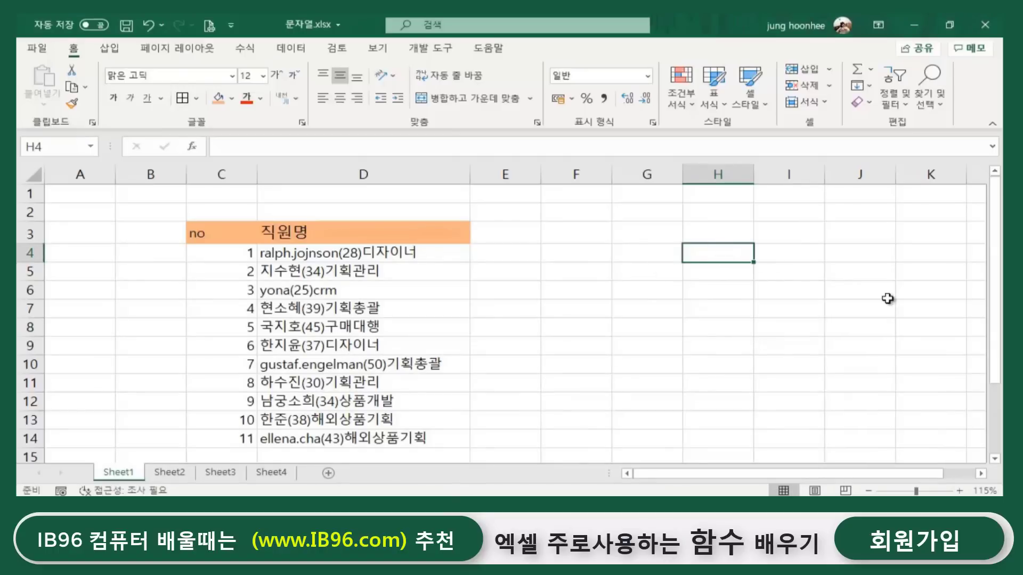
text(=ㄹ)
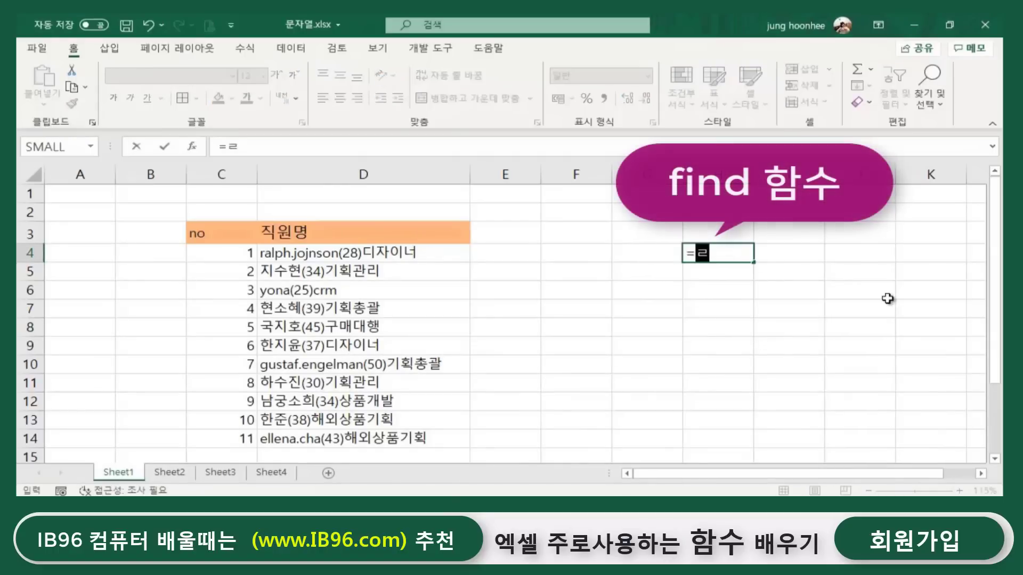
key(BackSpace)
key(Hangul)
text(fin)
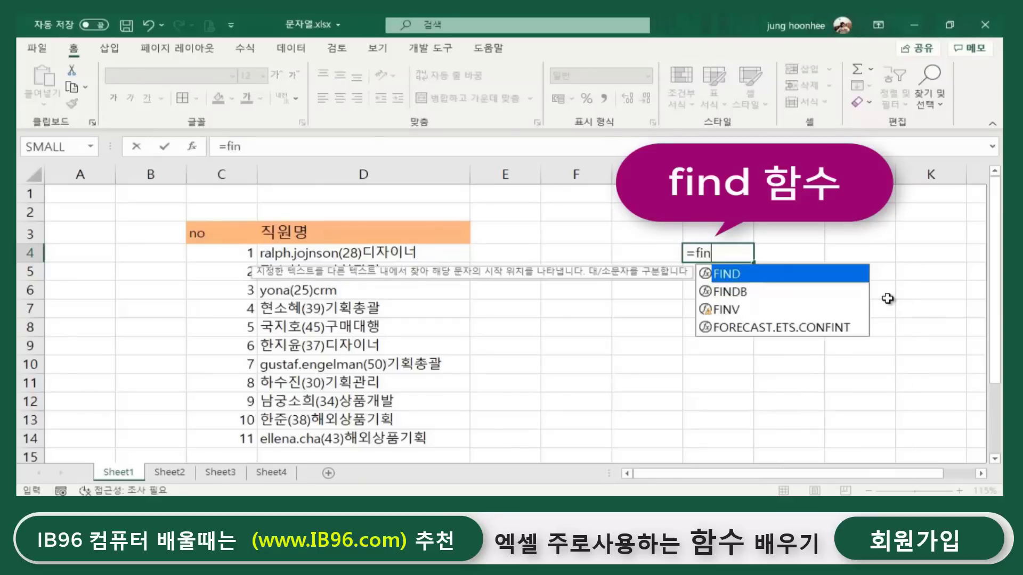
text(d("()
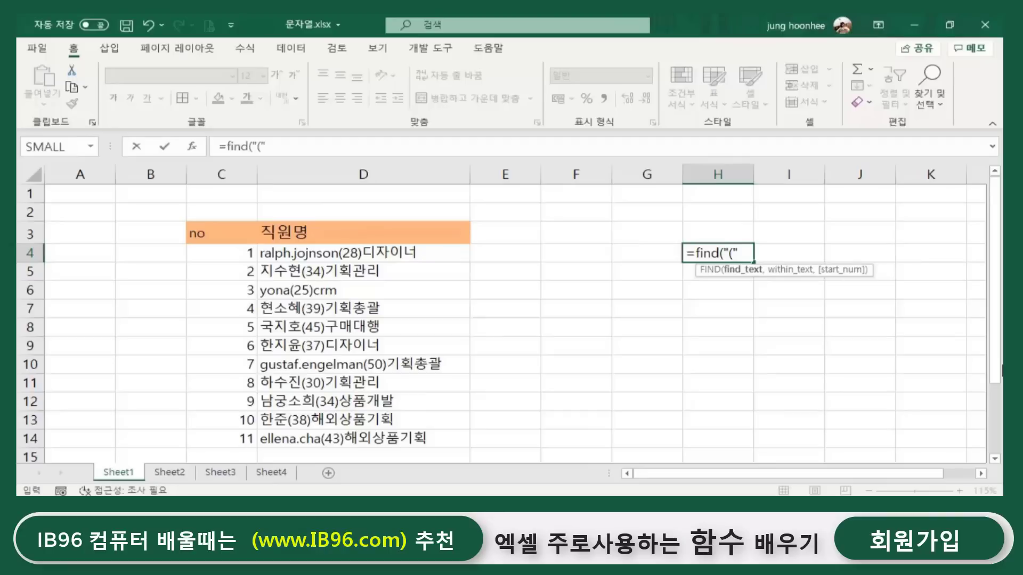
text(,)
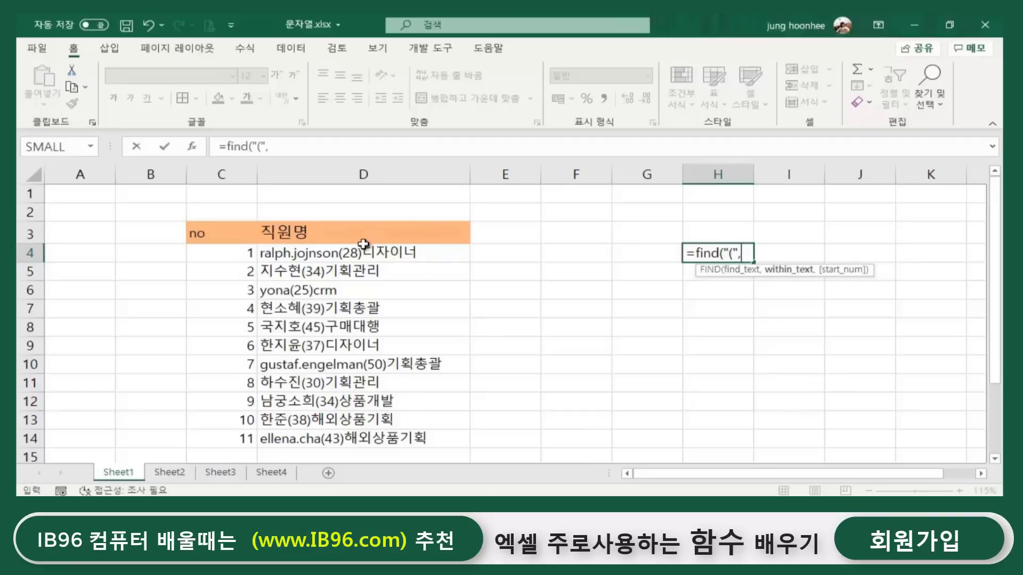
click(325, 252)
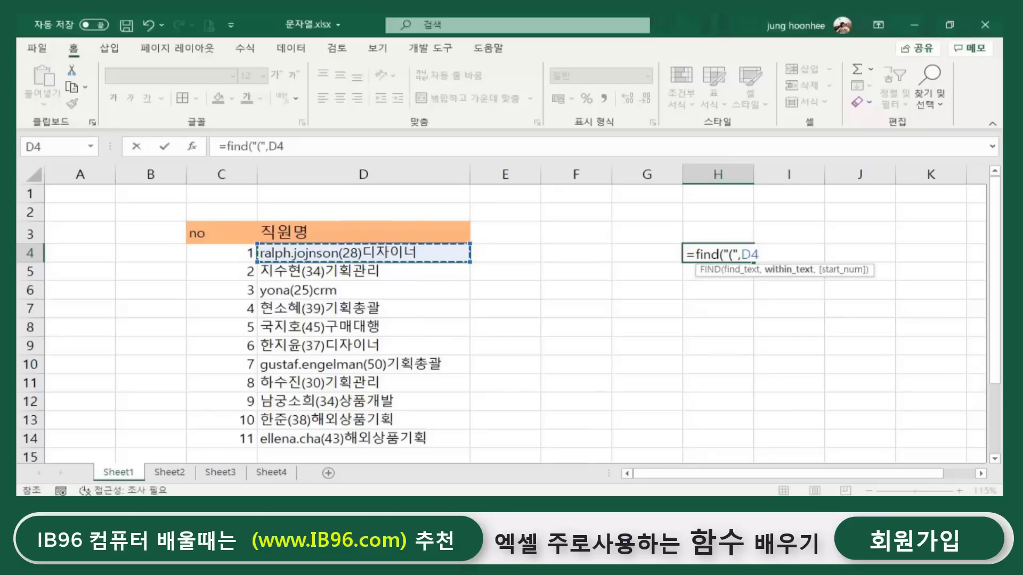
text())
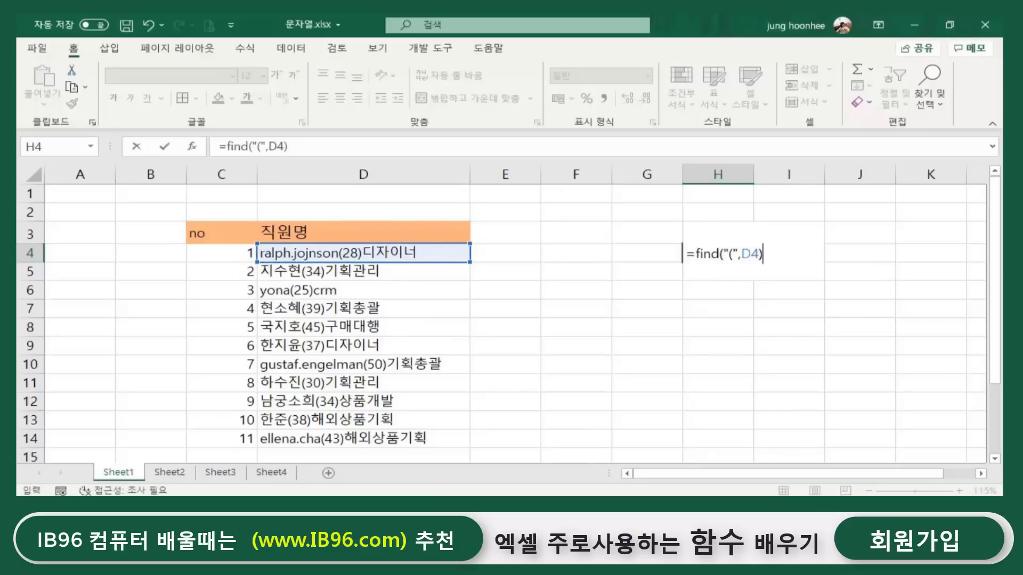
key(Return)
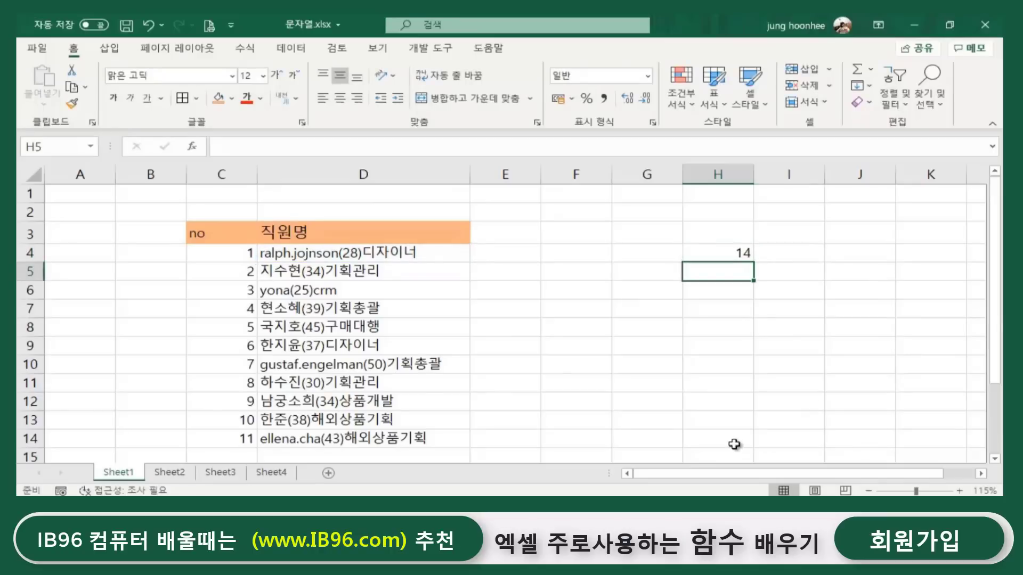
click(726, 250)
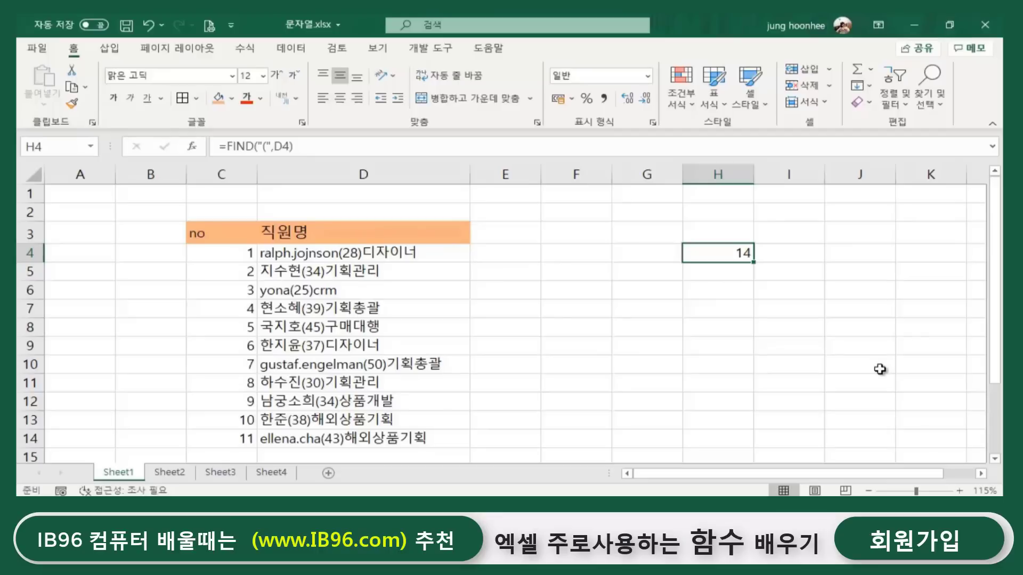
click(819, 334)
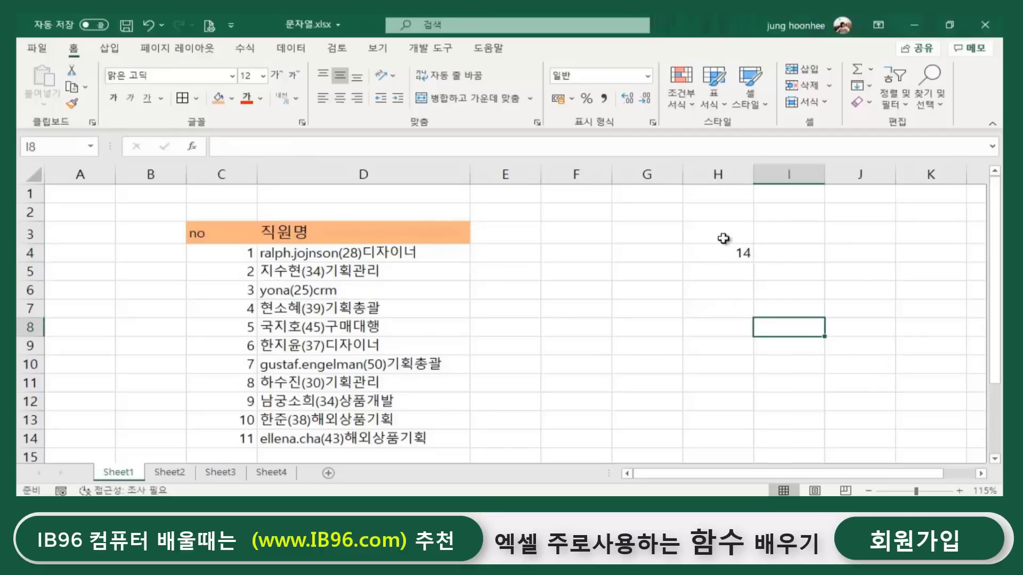
Replace the formula in H4 with =MID(D4,15,2) to extract the two-digit age from the first employee string.
click(727, 251)
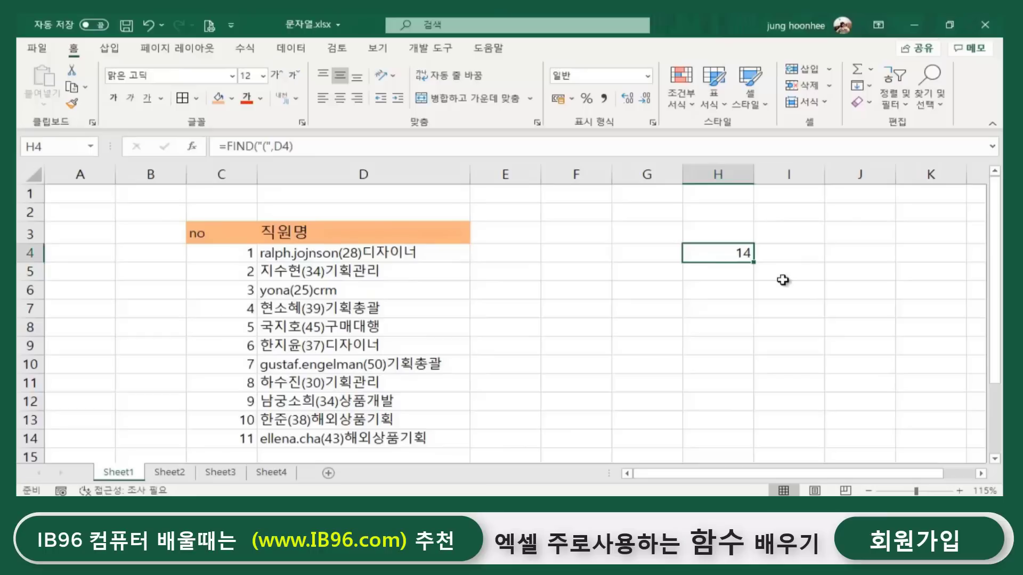
text(=)
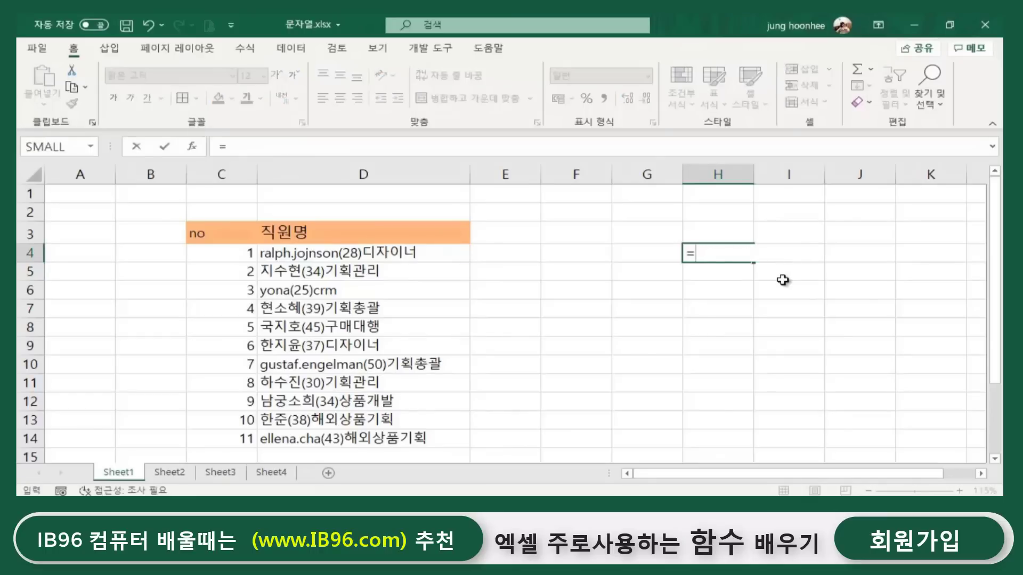
text(mid()
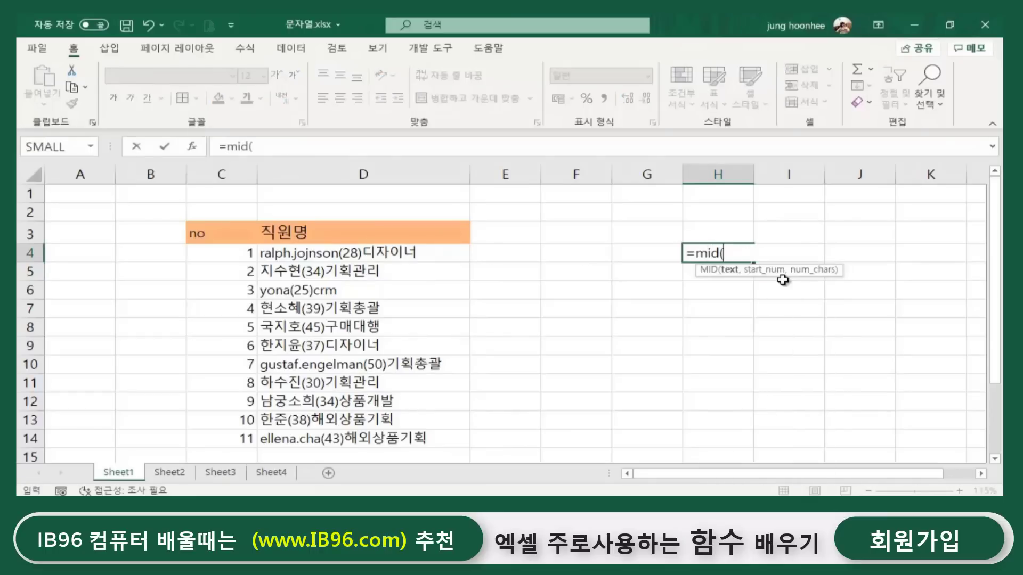
click(324, 255)
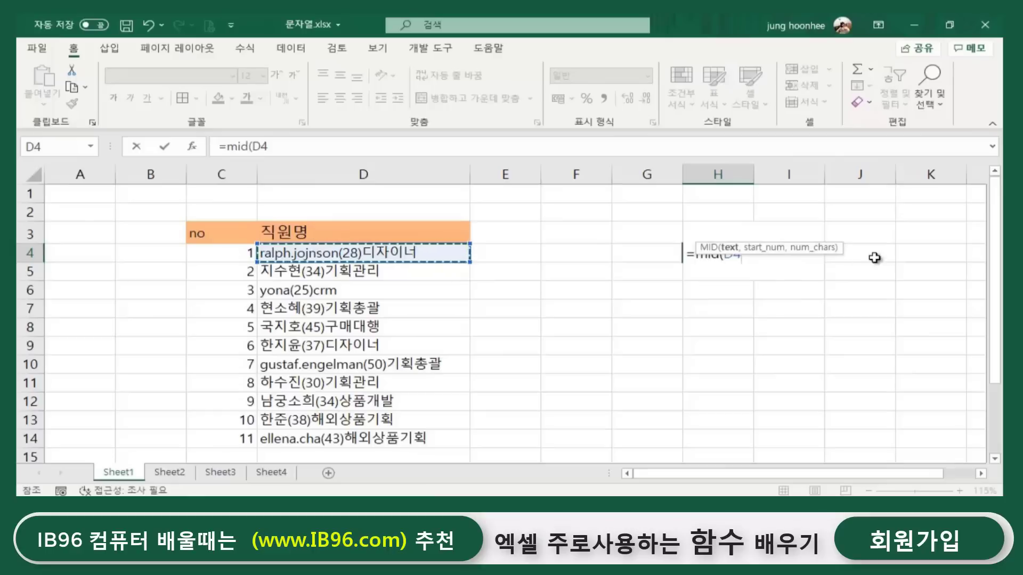
text(,15)
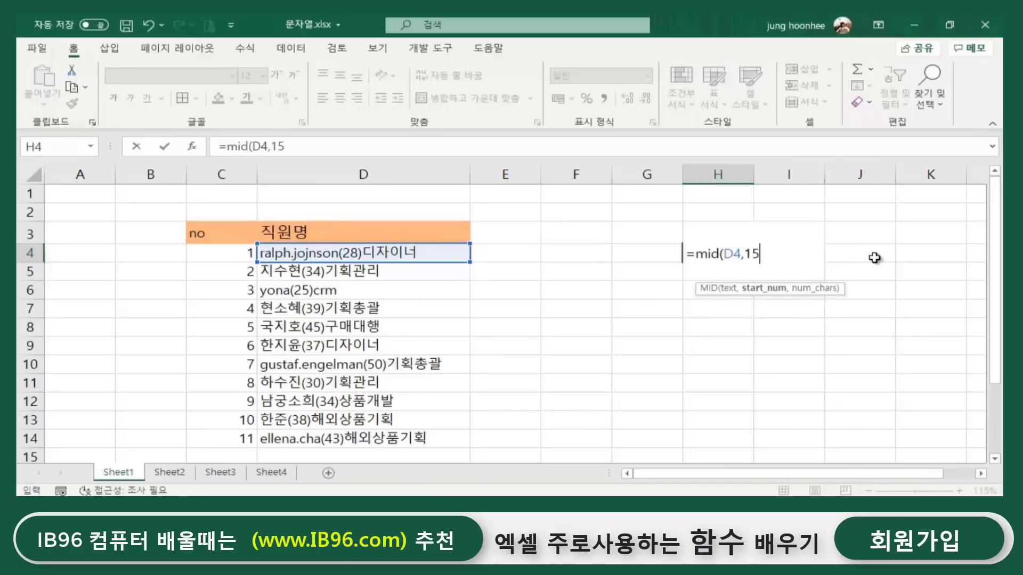
text(,2))
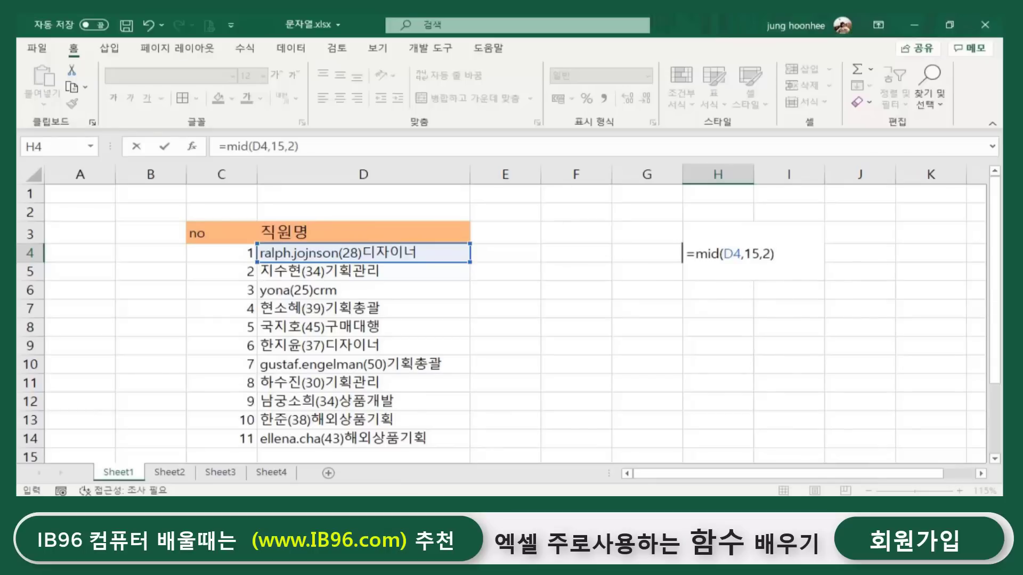
key(Return)
click(723, 258)
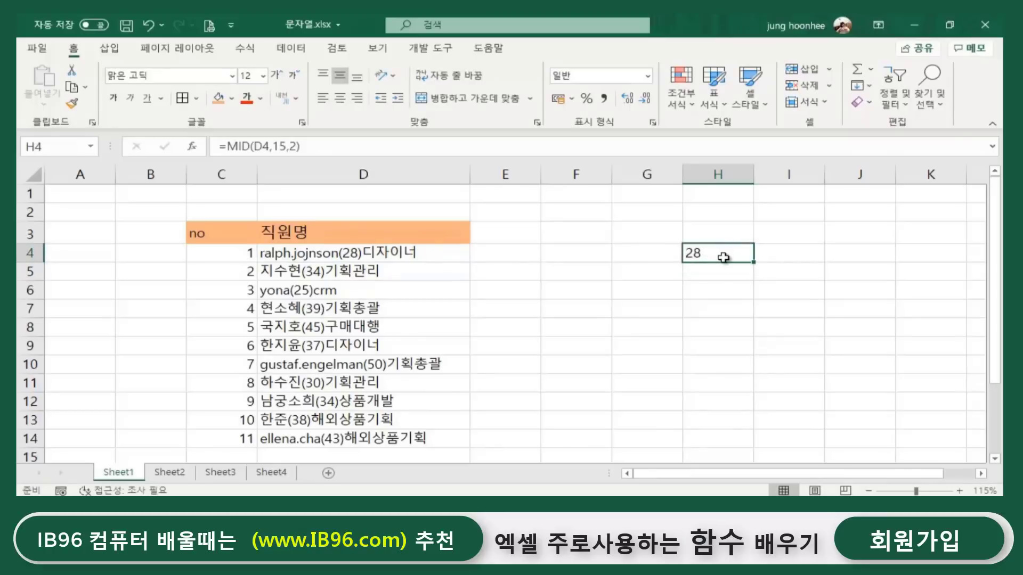
Examine the fixed start position 15 in H4's MID formula against the parenthesis position in the second employee string, D5.
click(737, 310)
click(731, 255)
click(287, 275)
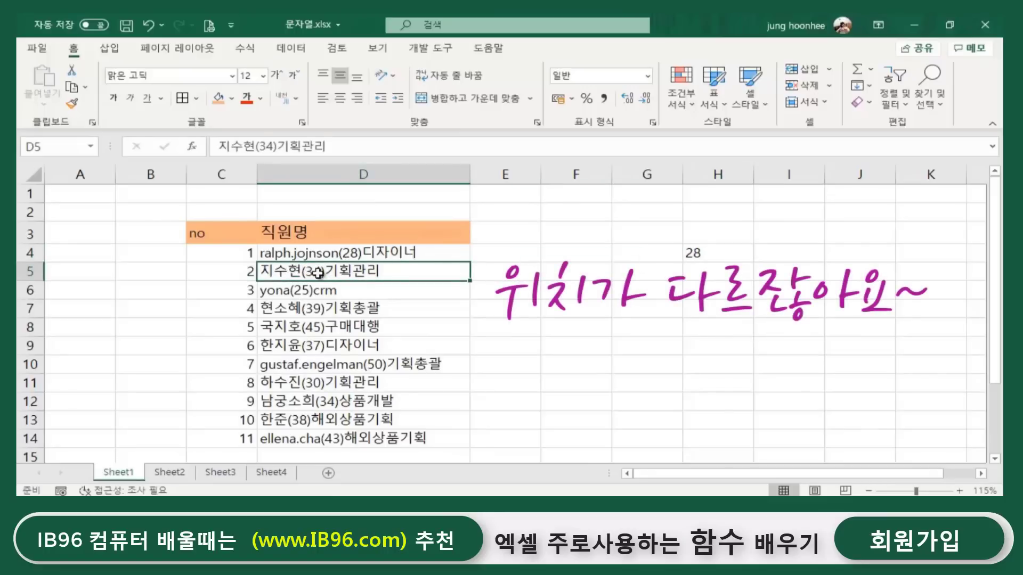
click(706, 254)
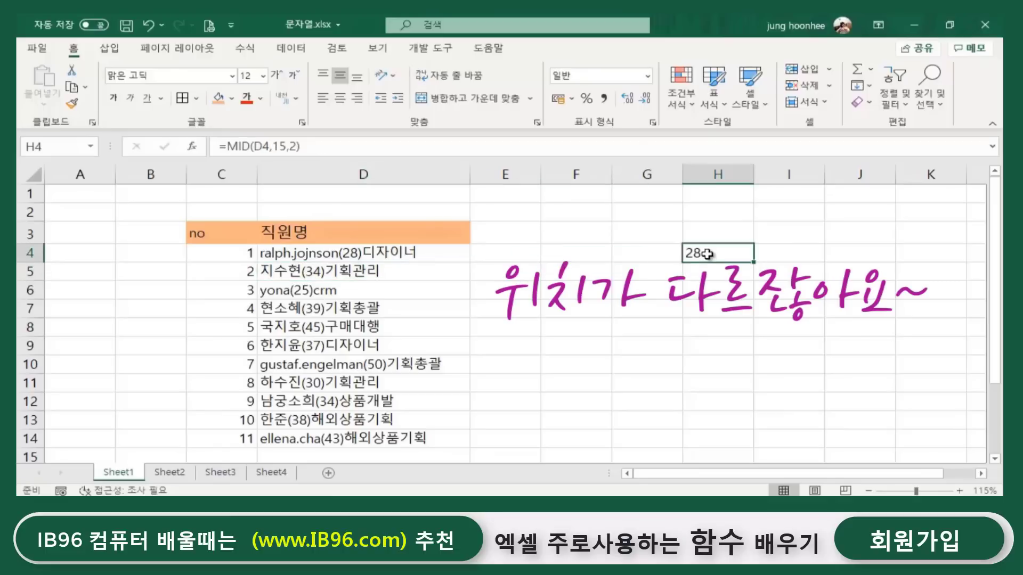
click(288, 145)
drag(286, 145, 274, 146)
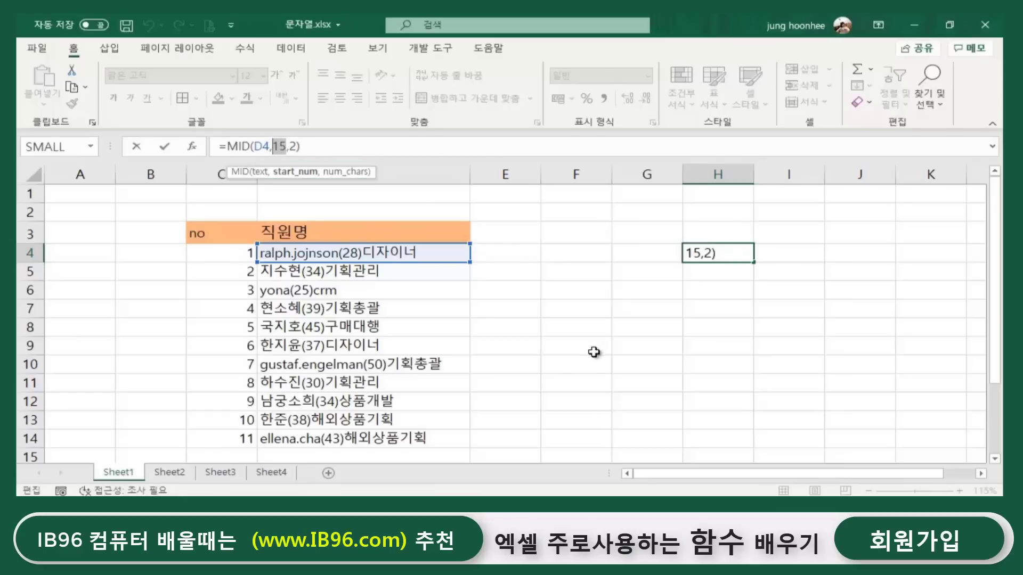
click(722, 374)
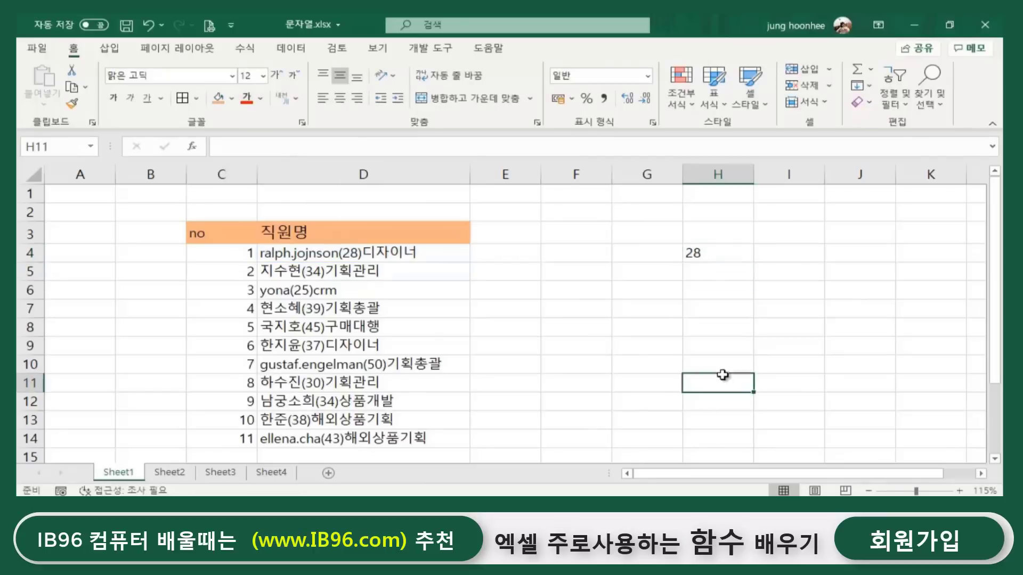
Clear H4 and start a new MID formula there with D4 as its text argument.
click(733, 256)
key(Delete)
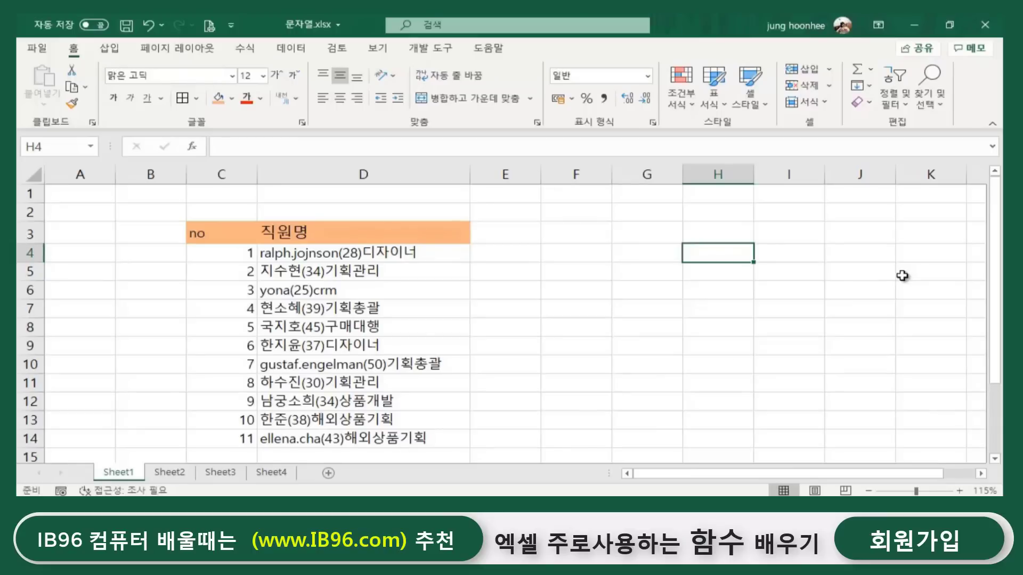
text(=)
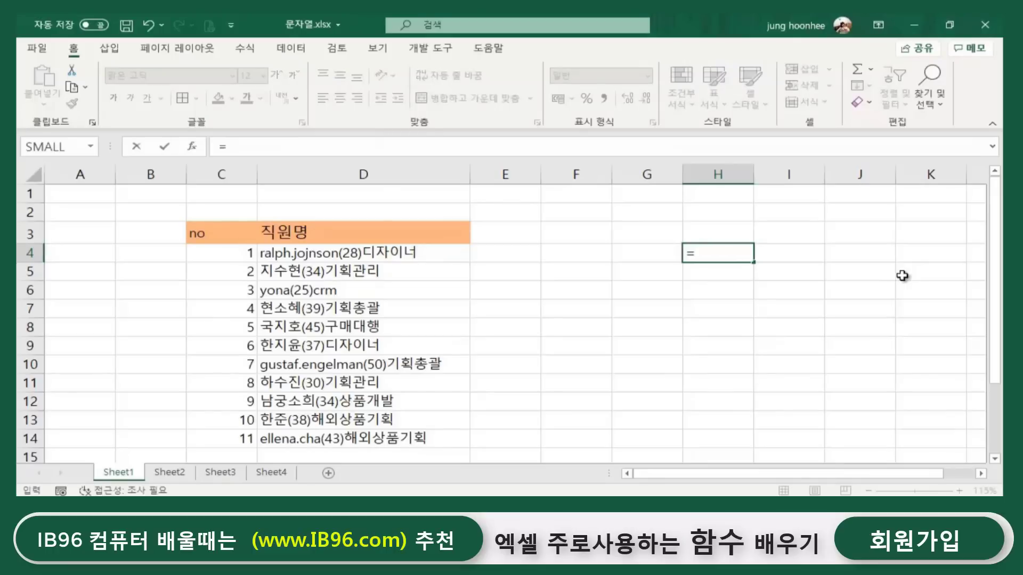
text(mid)
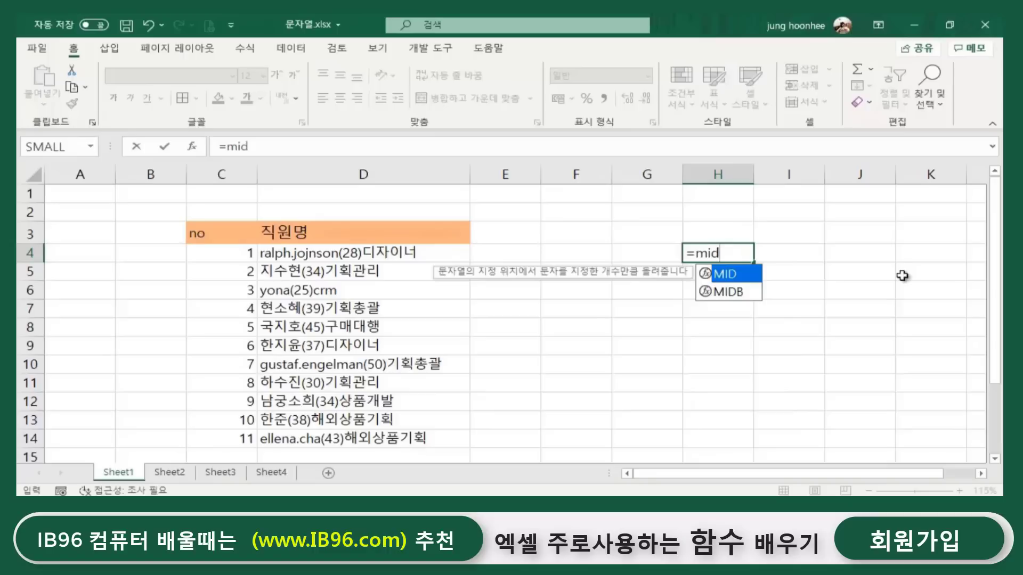
text(()
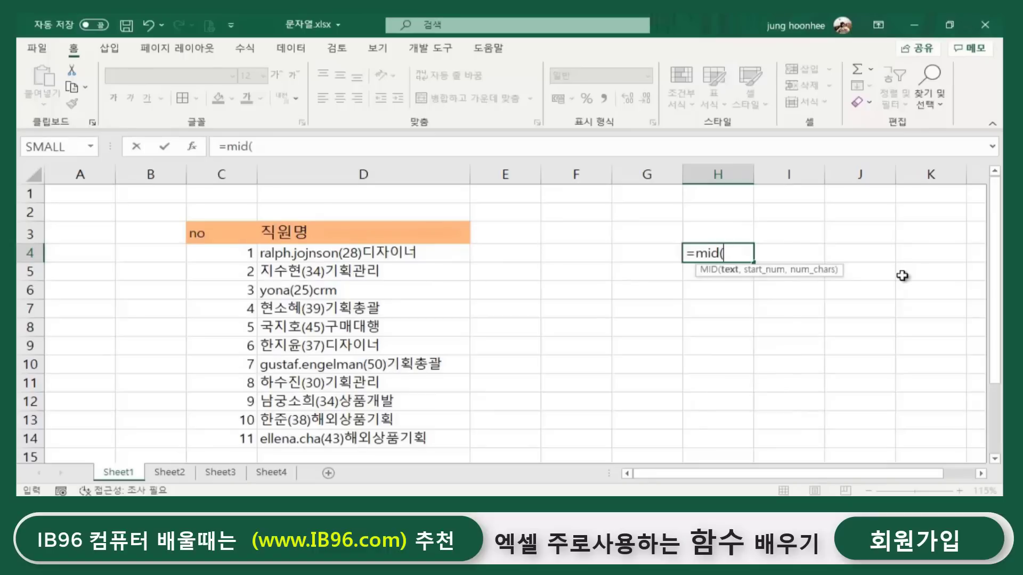
click(334, 255)
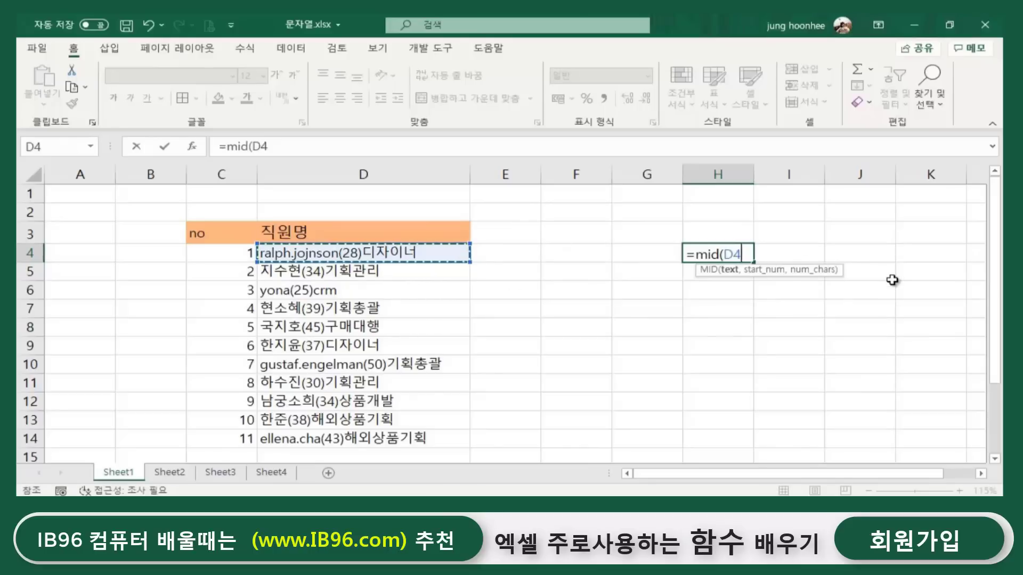
text(,)
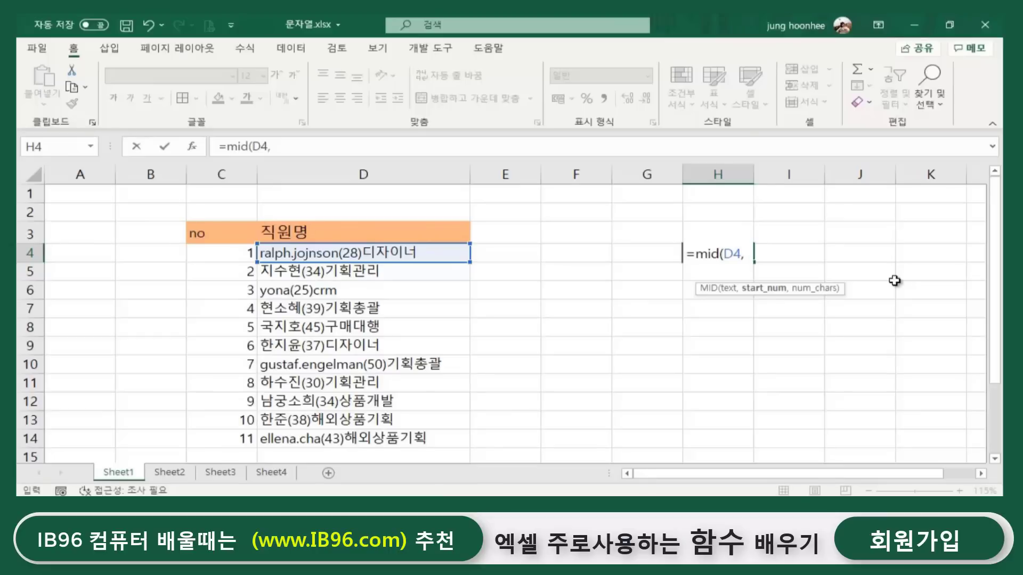
Complete the H4 formula as =MID(D4,FIND("(",D4)+1,2) so the age's start position comes from the opening parenthesis.
text(f)
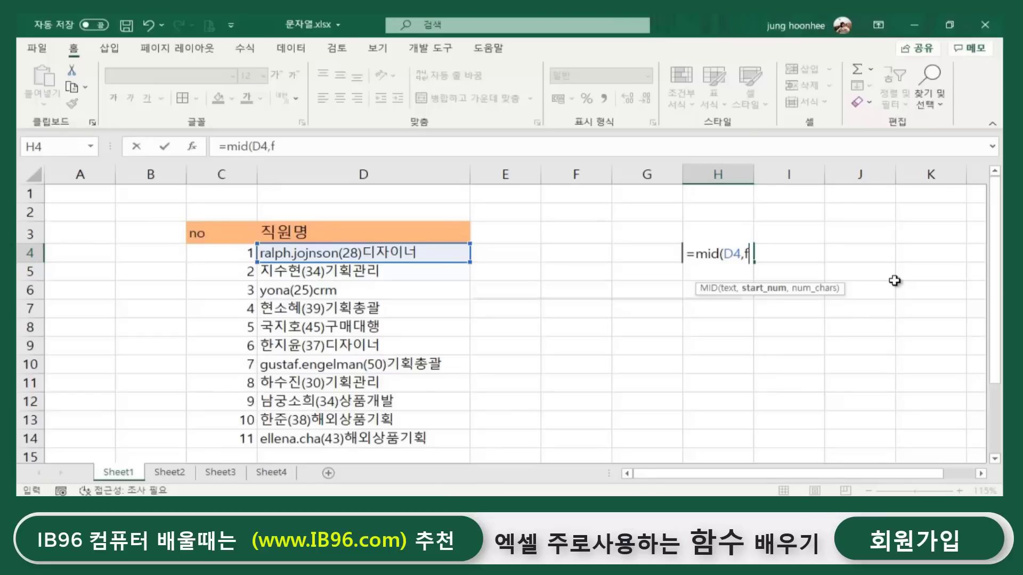
text(ind)
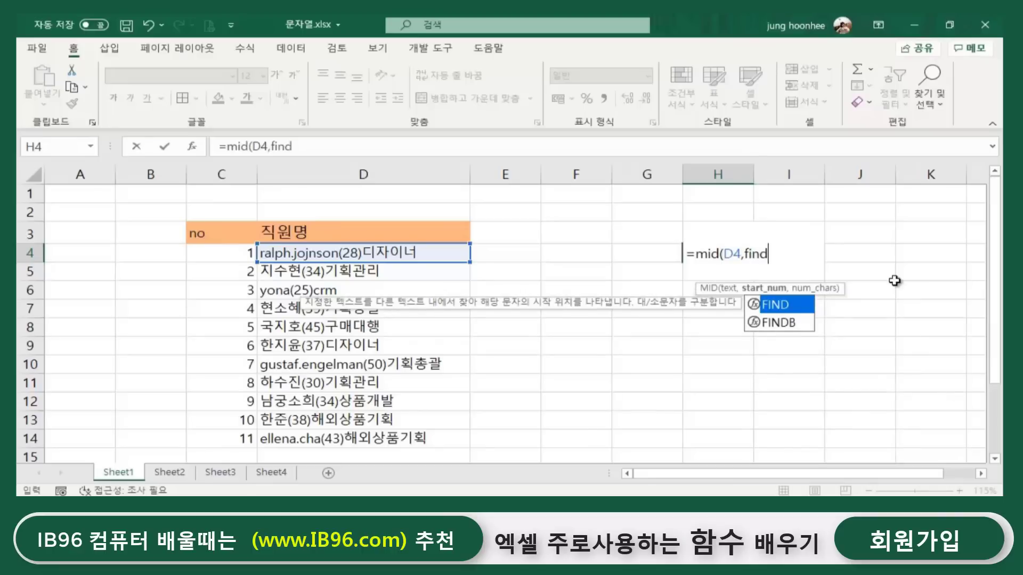
text(()
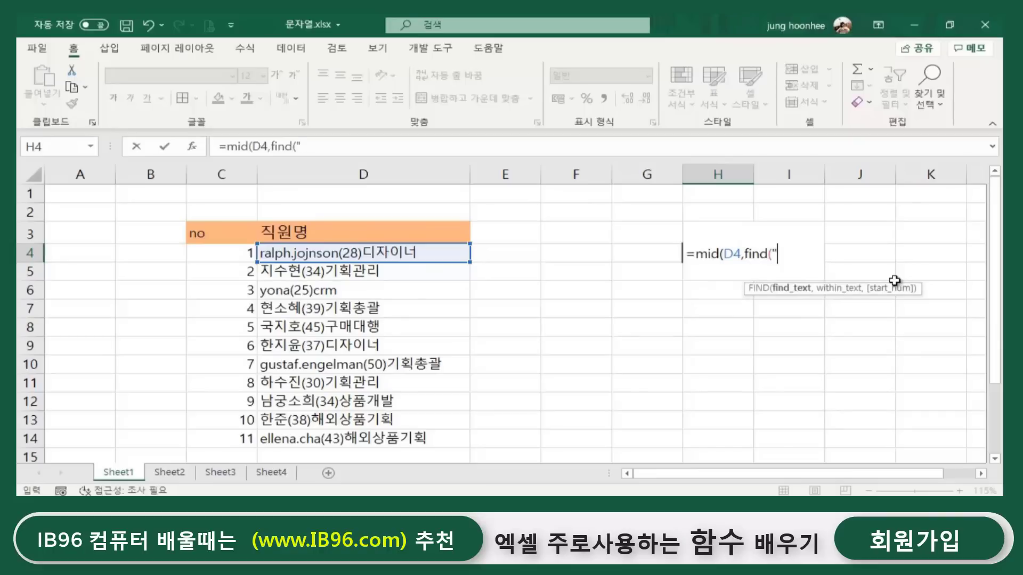
text("(",)
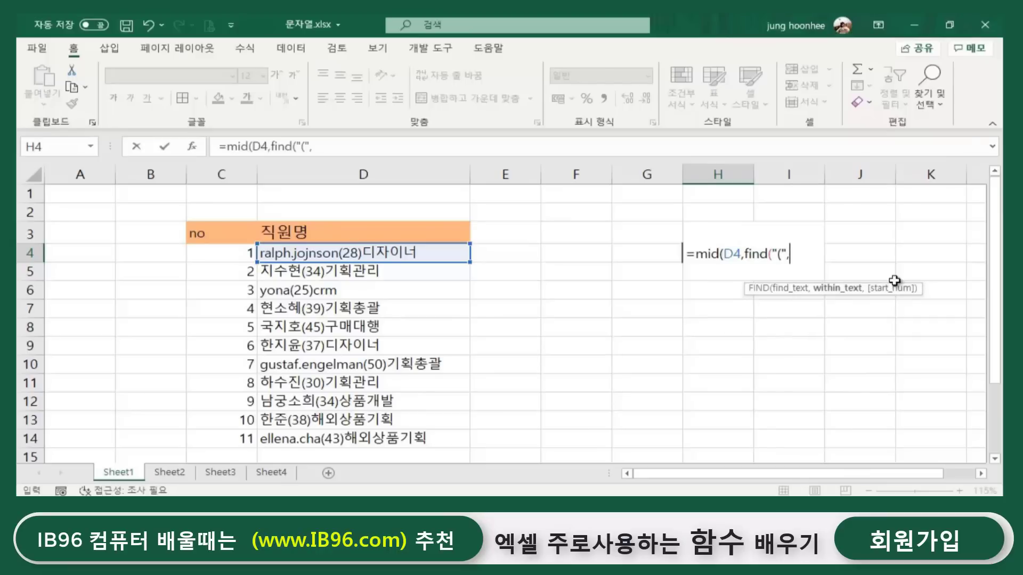
click(354, 254)
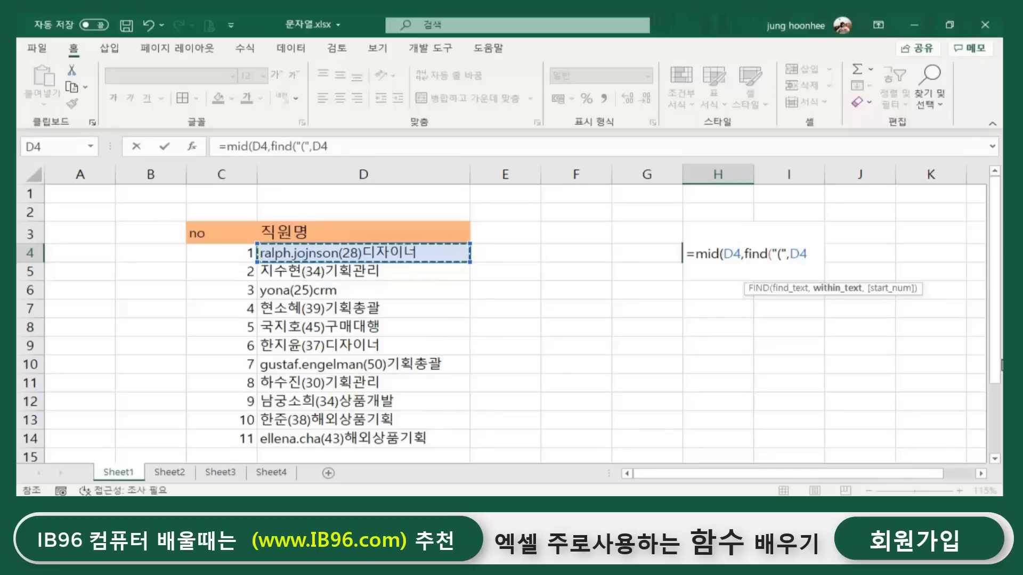
text())
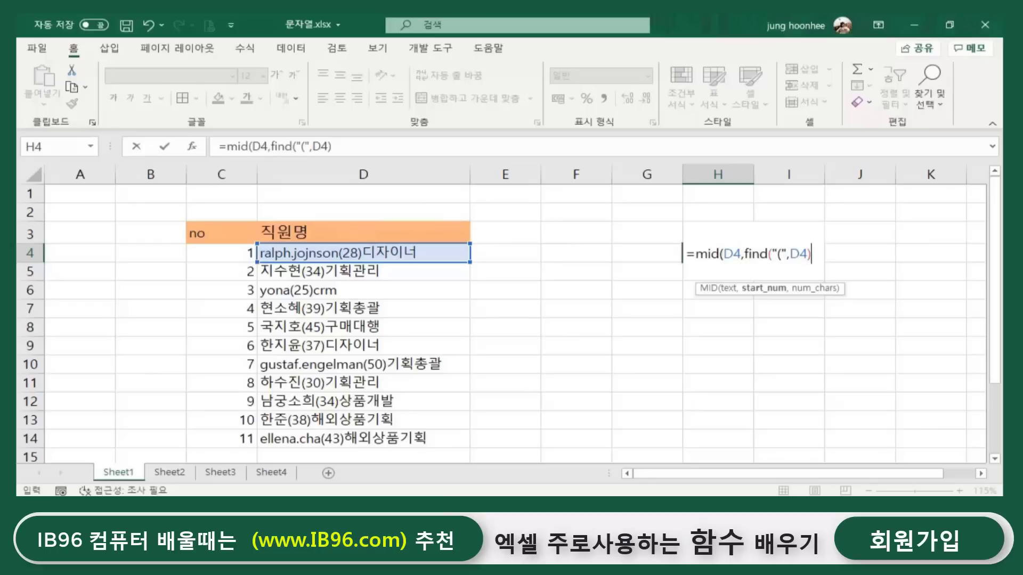
text(+1)
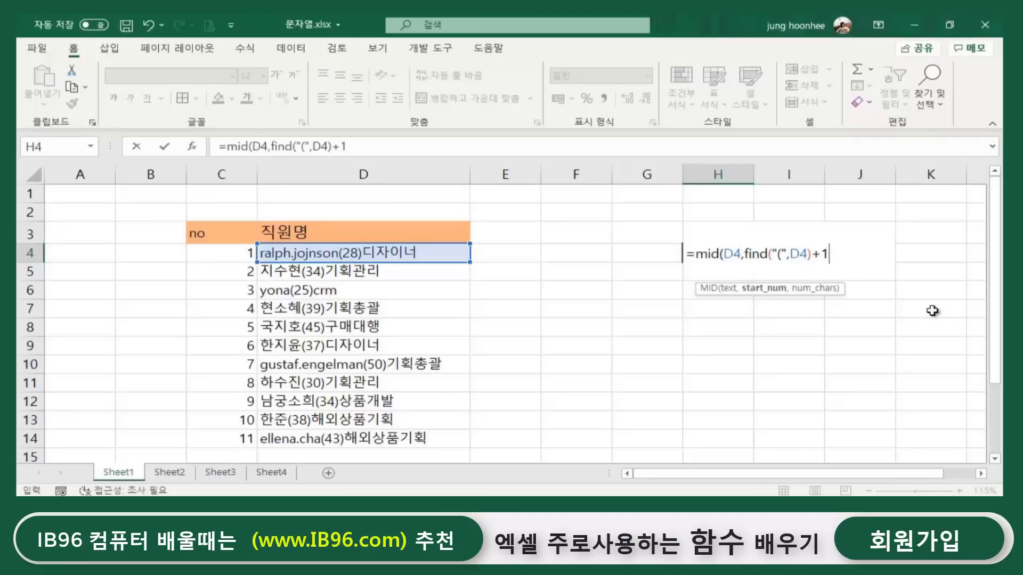
text(,)
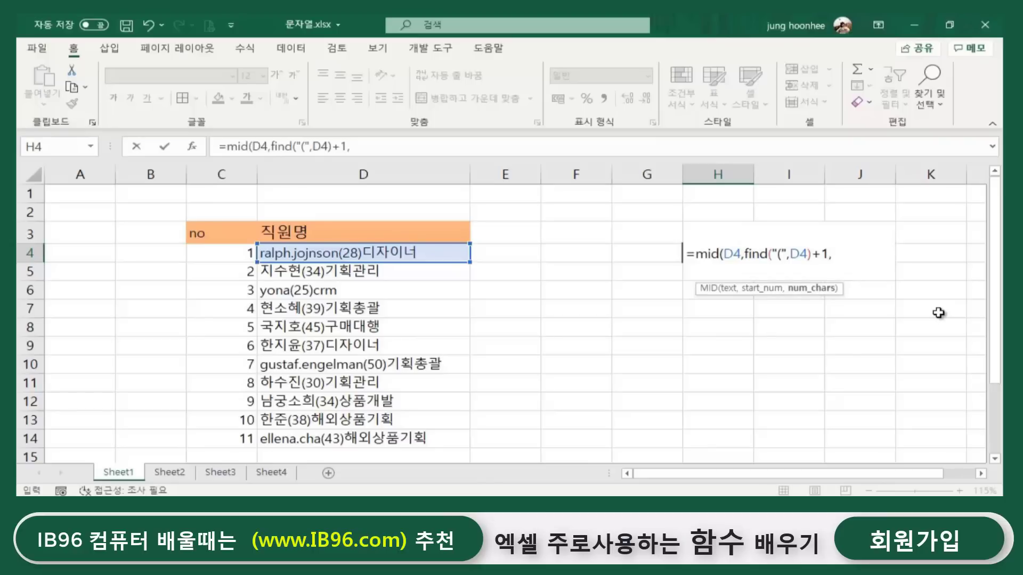
text(2))
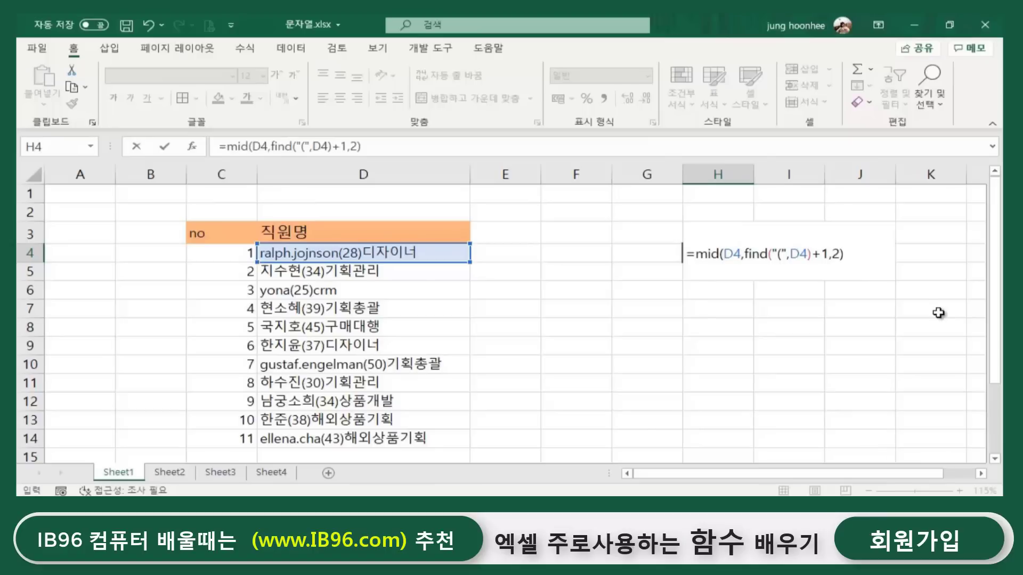
key(Return)
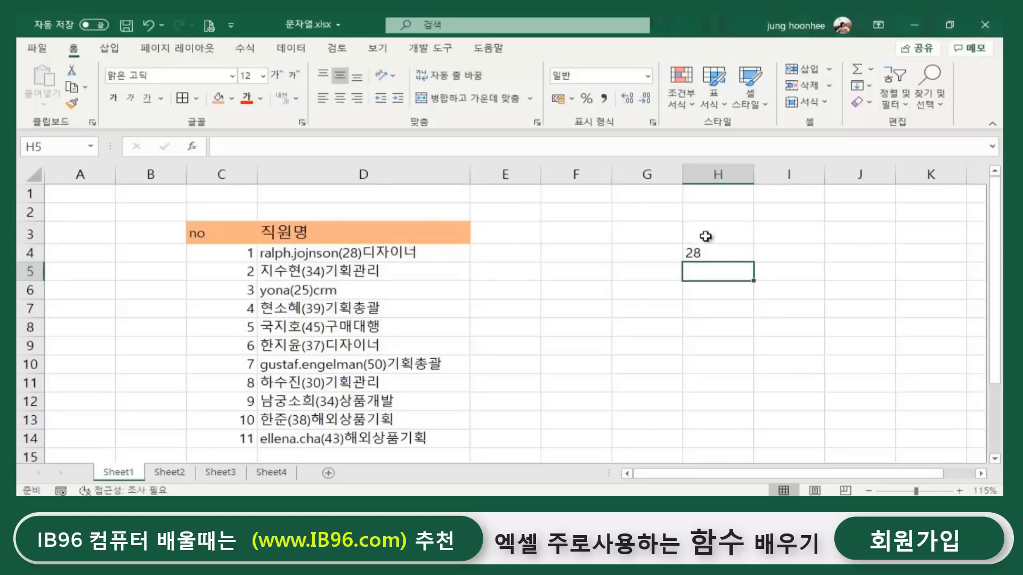
Fill the MID and FIND formula from H4 down to H14 for all the employee strings.
click(699, 255)
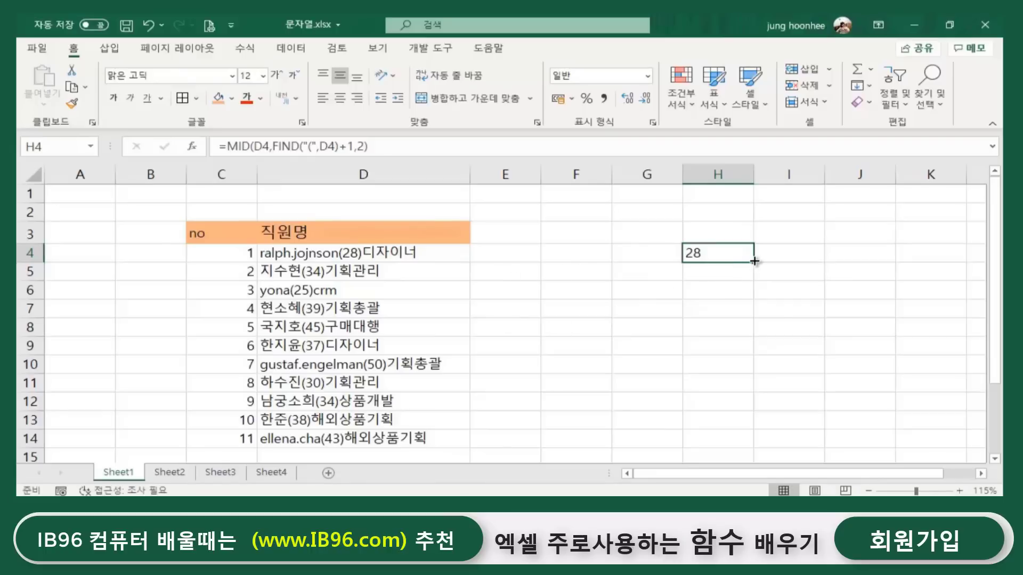
drag(754, 261, 760, 441)
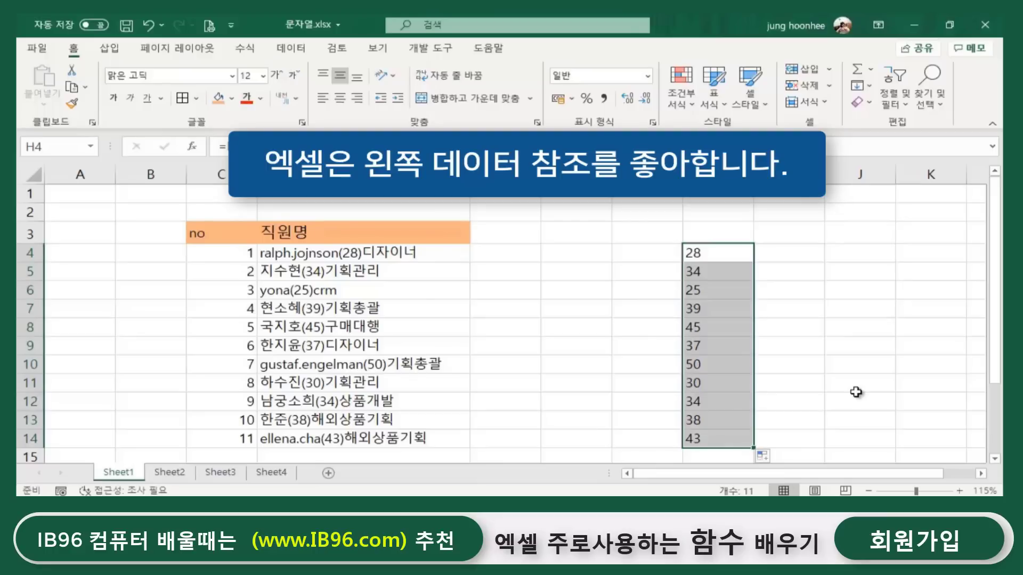
click(847, 384)
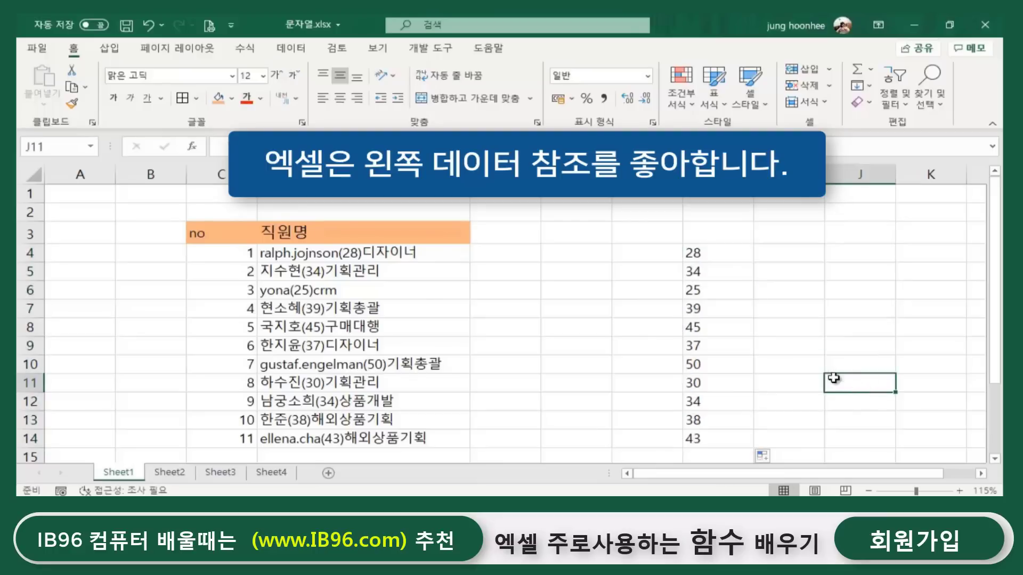
drag(695, 253, 704, 438)
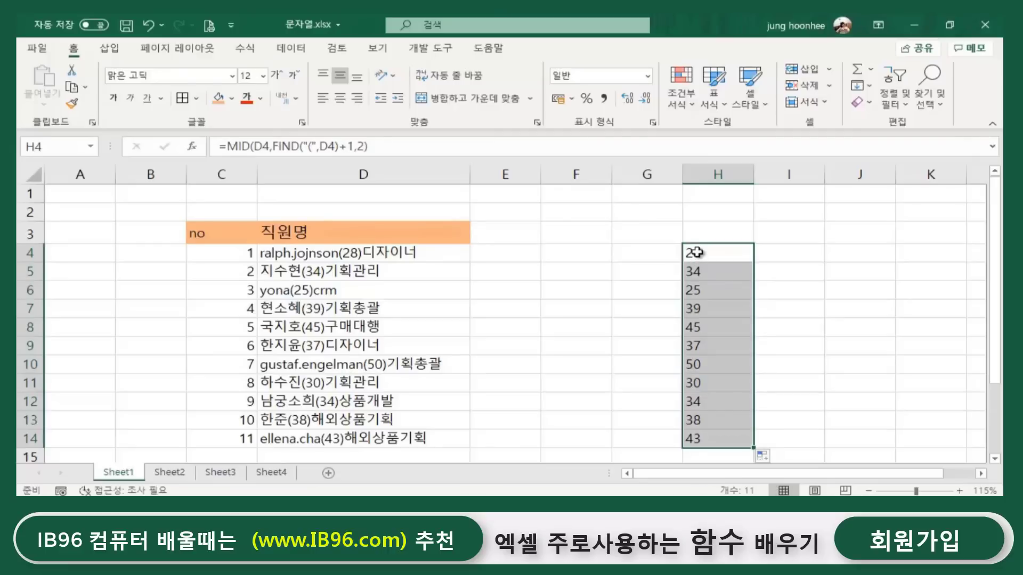
click(834, 327)
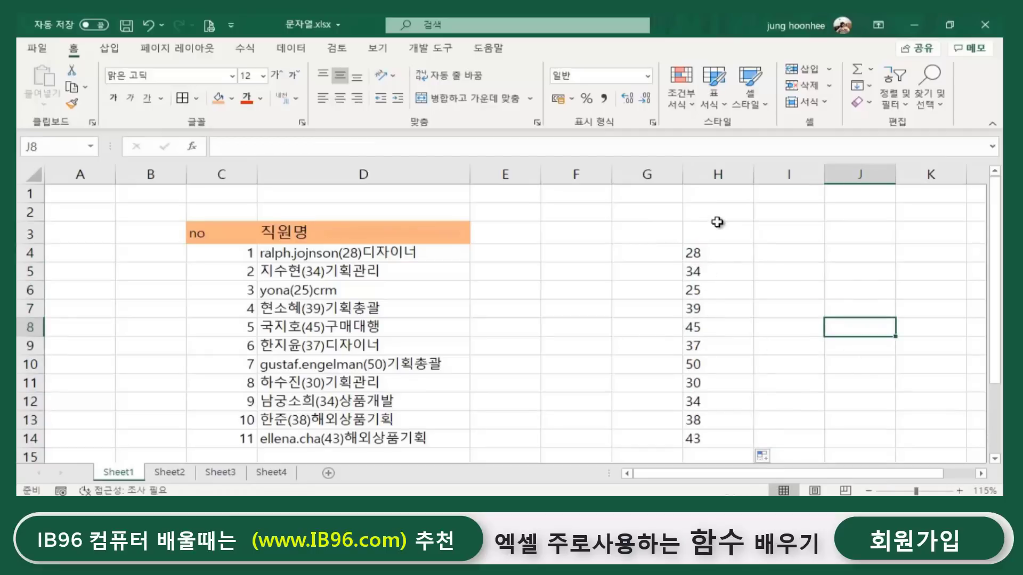
drag(710, 256, 712, 442)
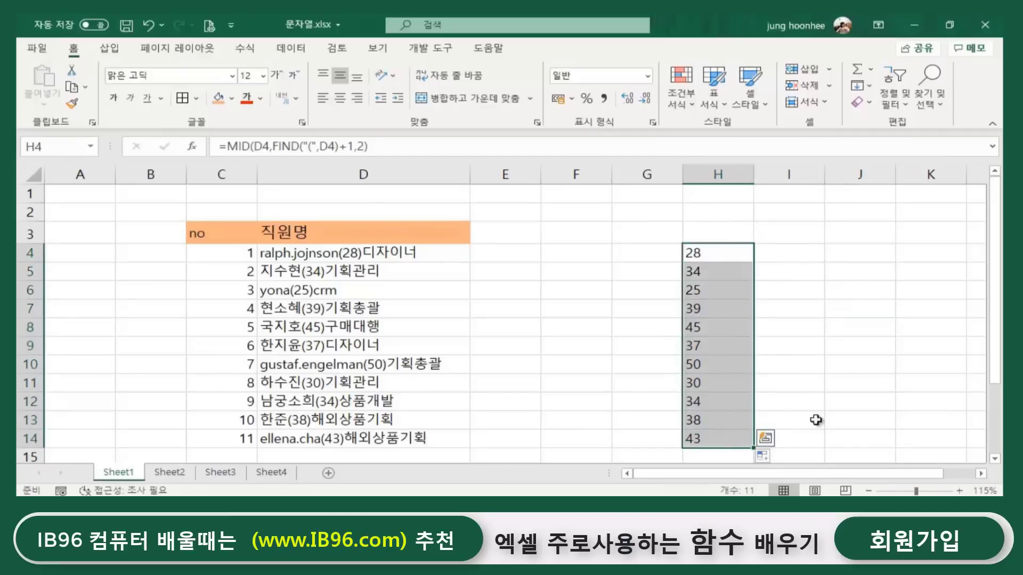
click(816, 421)
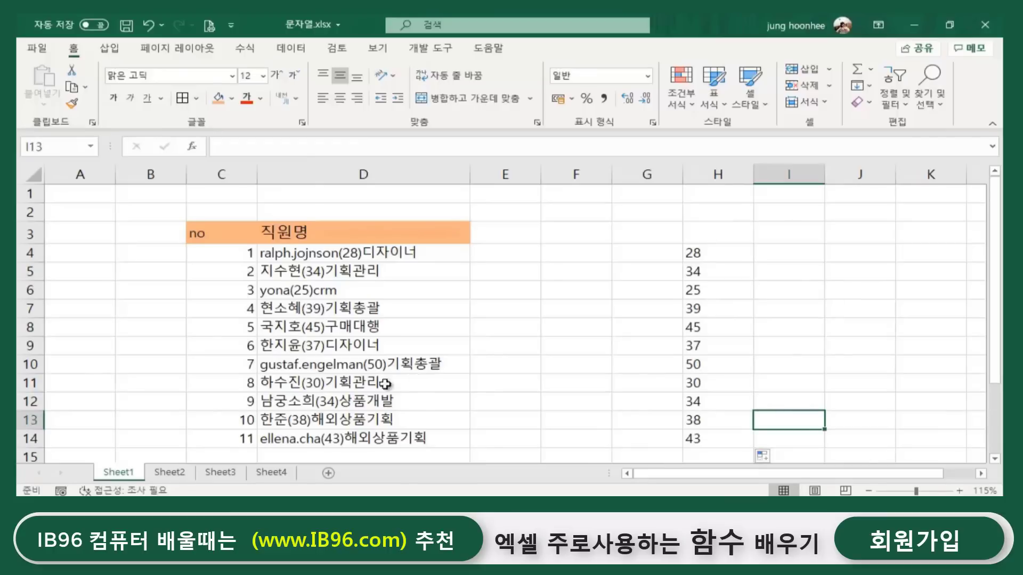
Open Sheet2 and examine the 대분류, 중분류, 소분류 and 상품유형 headings of the category table in row 3.
click(171, 475)
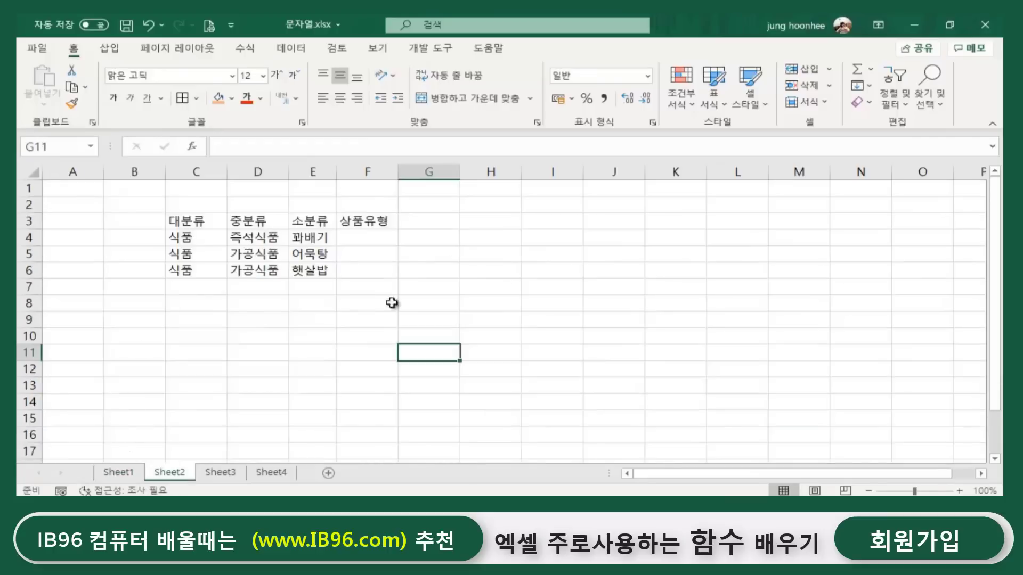
click(486, 313)
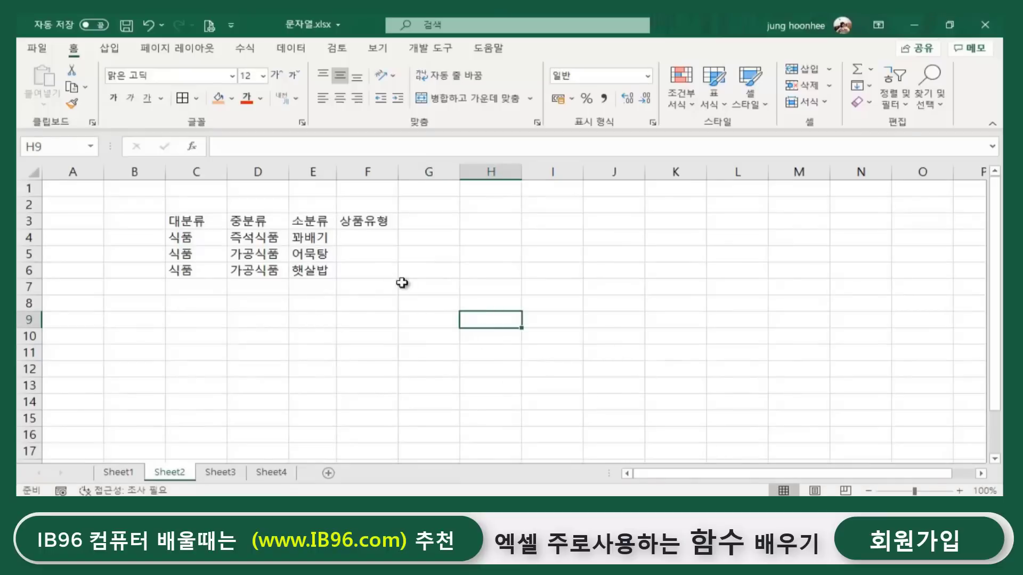
click(453, 325)
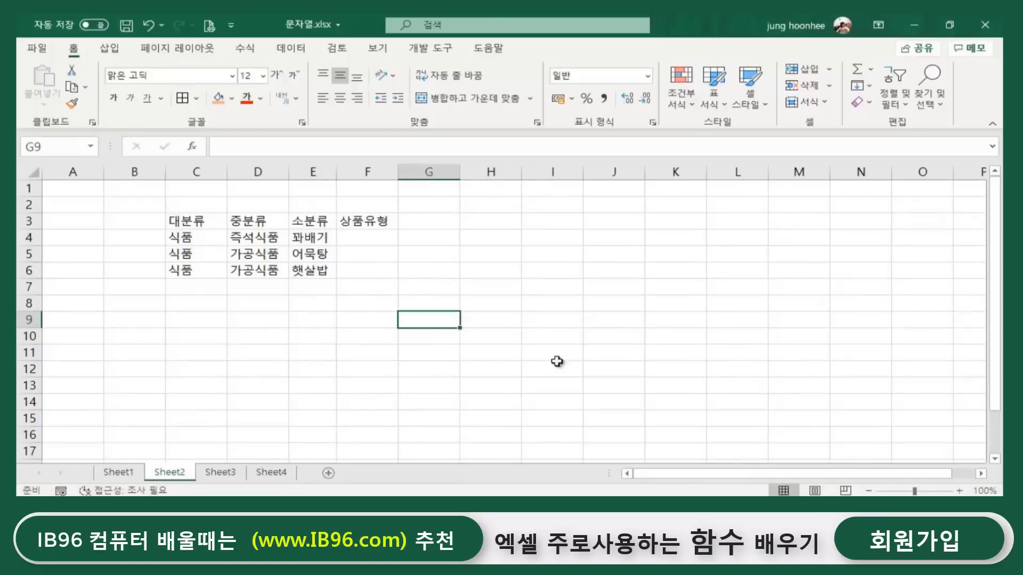
click(349, 373)
click(590, 384)
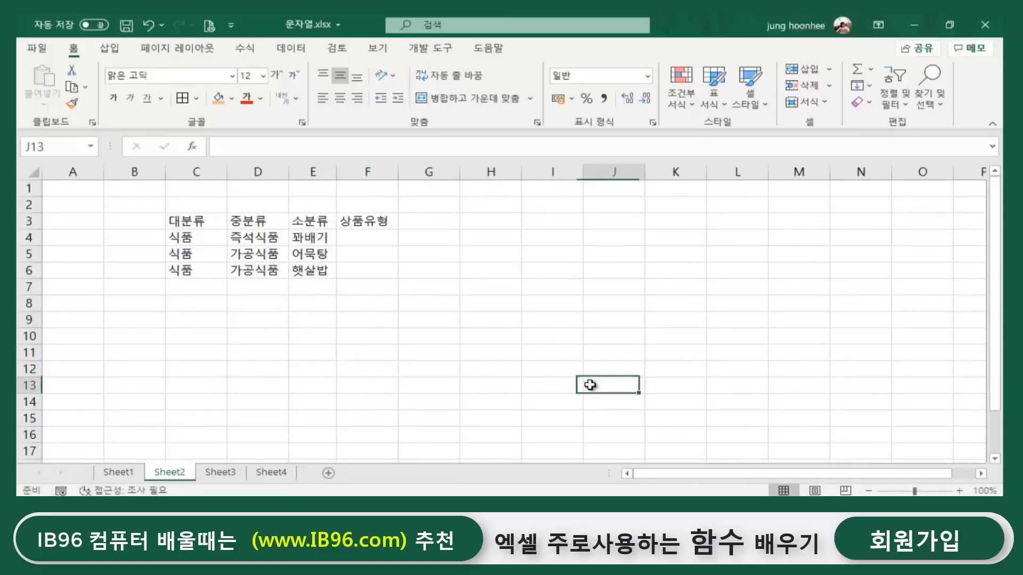
click(172, 221)
double_click(257, 219)
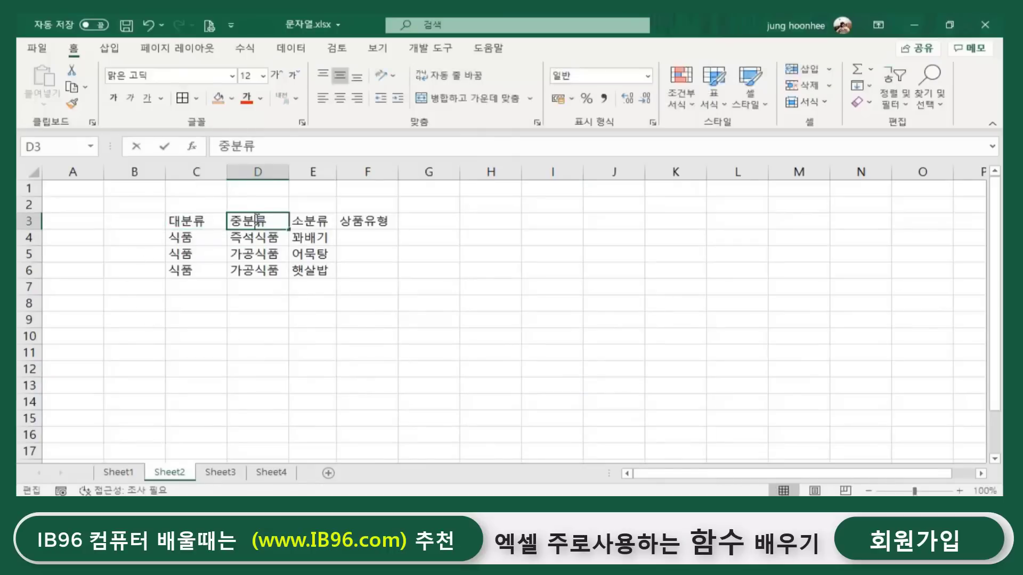
click(298, 221)
click(189, 221)
drag(214, 219, 365, 218)
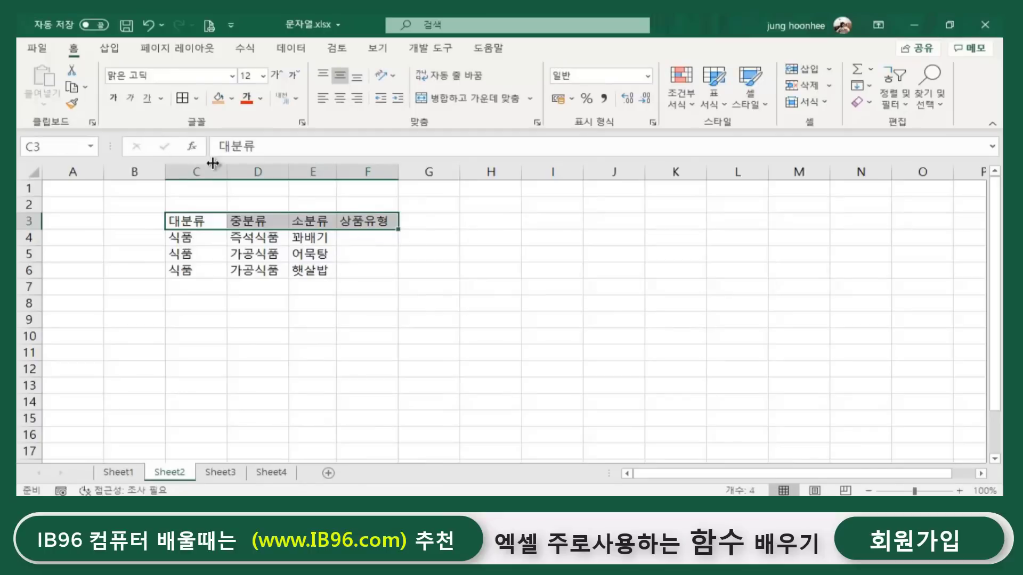
click(253, 248)
Delete the 상품유형 heading from cell F3.
click(374, 220)
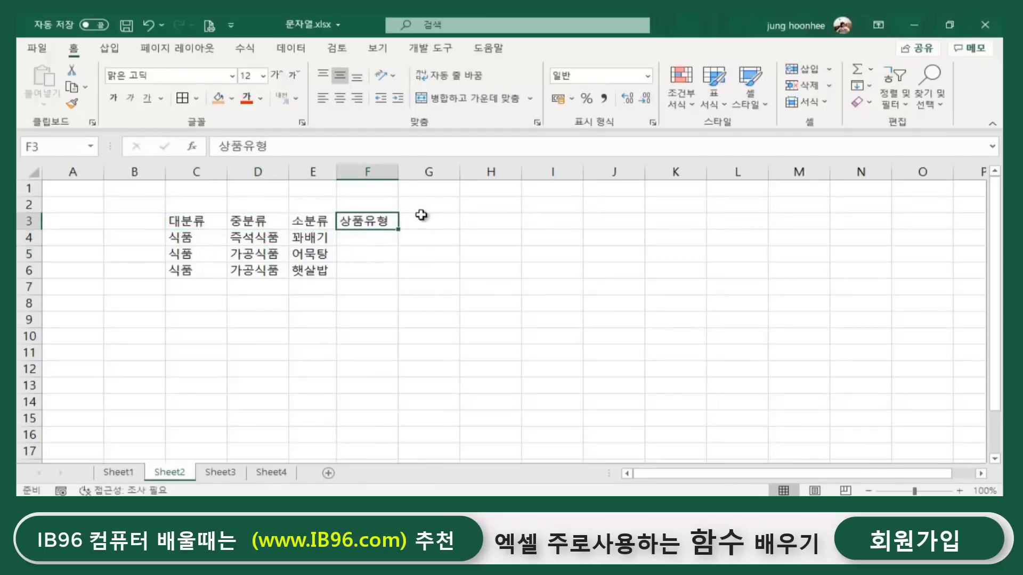
key(Delete)
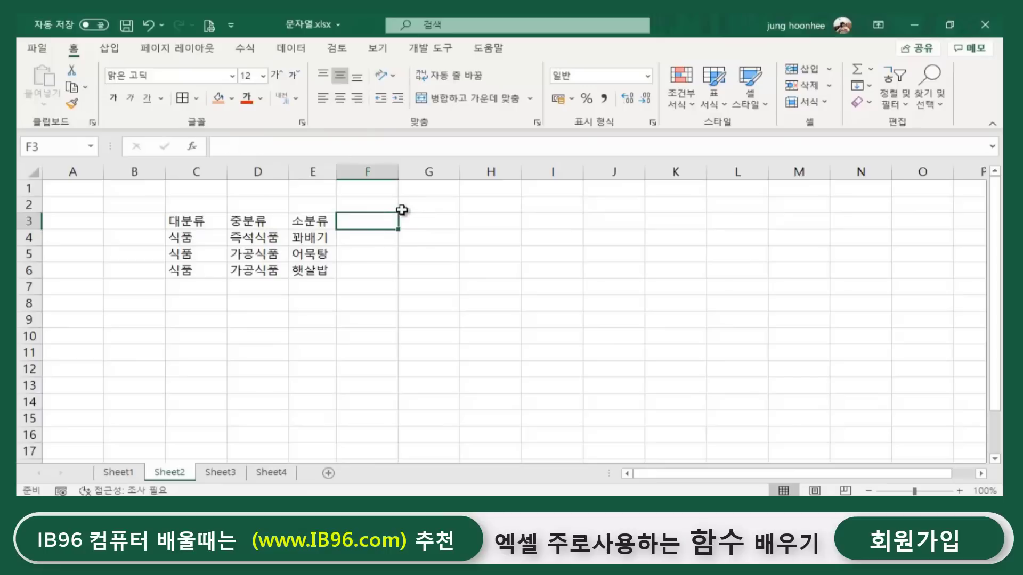
click(390, 306)
Shade the table headings C3:E3 orange and auto-fit the width of column C.
drag(179, 221, 314, 220)
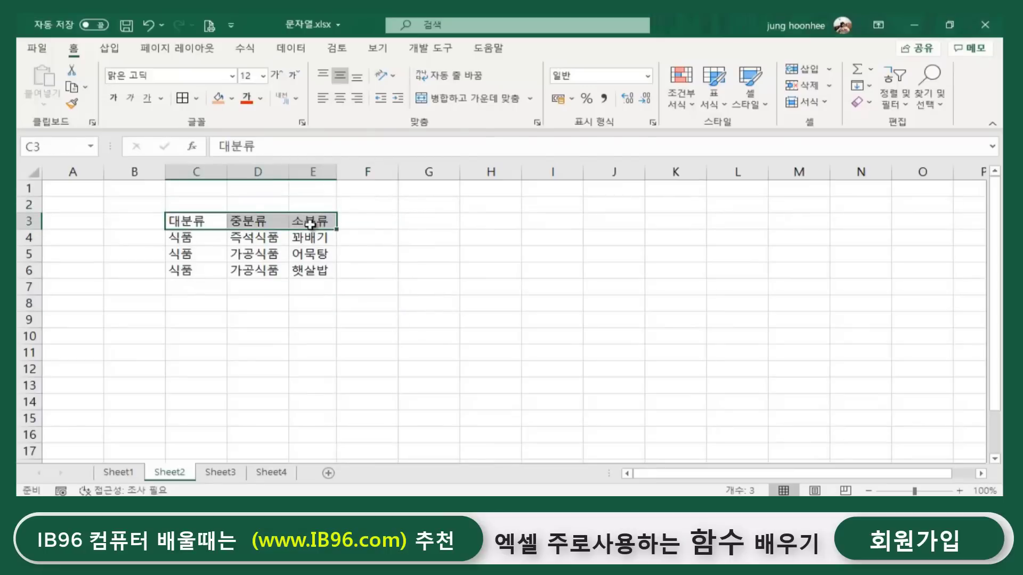
click(220, 98)
click(354, 383)
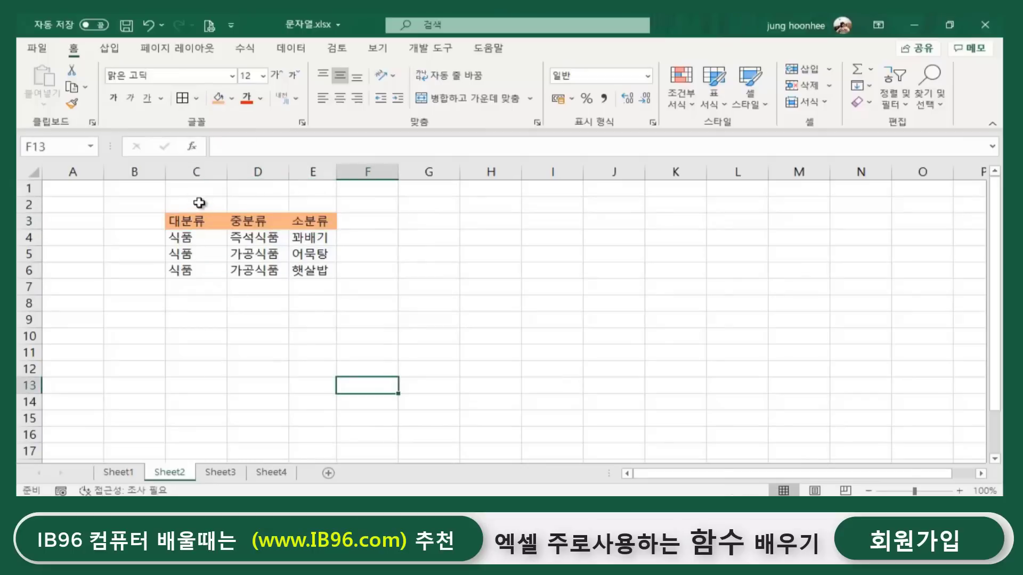
double_click(231, 172)
click(268, 354)
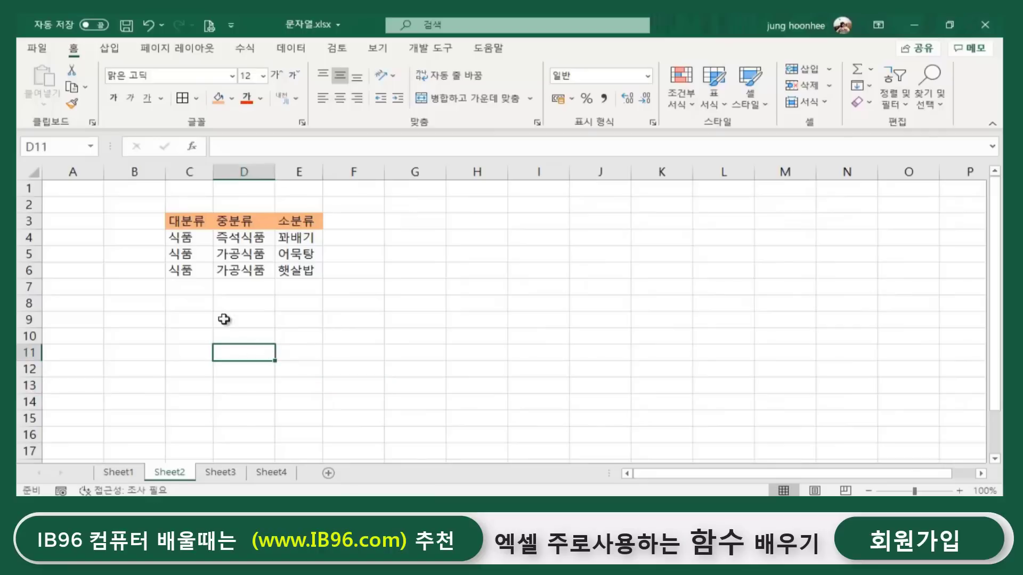
click(184, 219)
drag(184, 219, 304, 269)
click(424, 301)
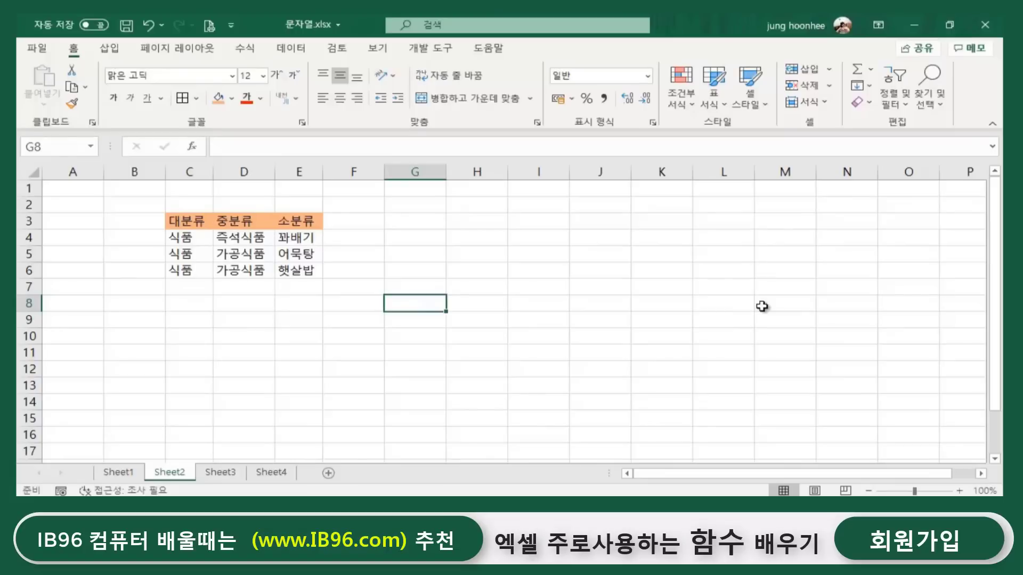
click(438, 282)
Enter the heading 상품유형 in cell J3, away from the category table.
click(594, 220)
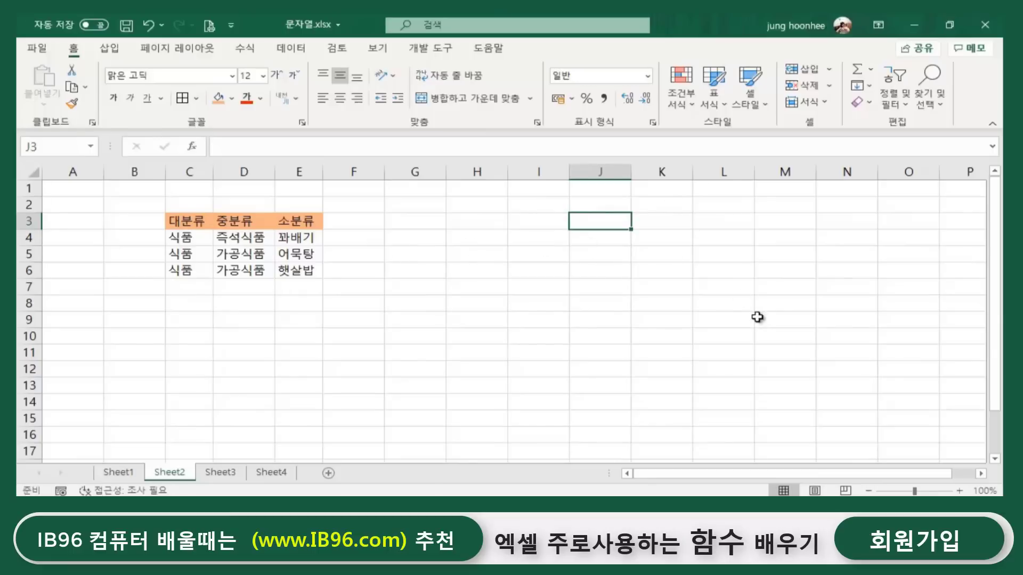
ctrl+scroll(746, 318, up, 1)
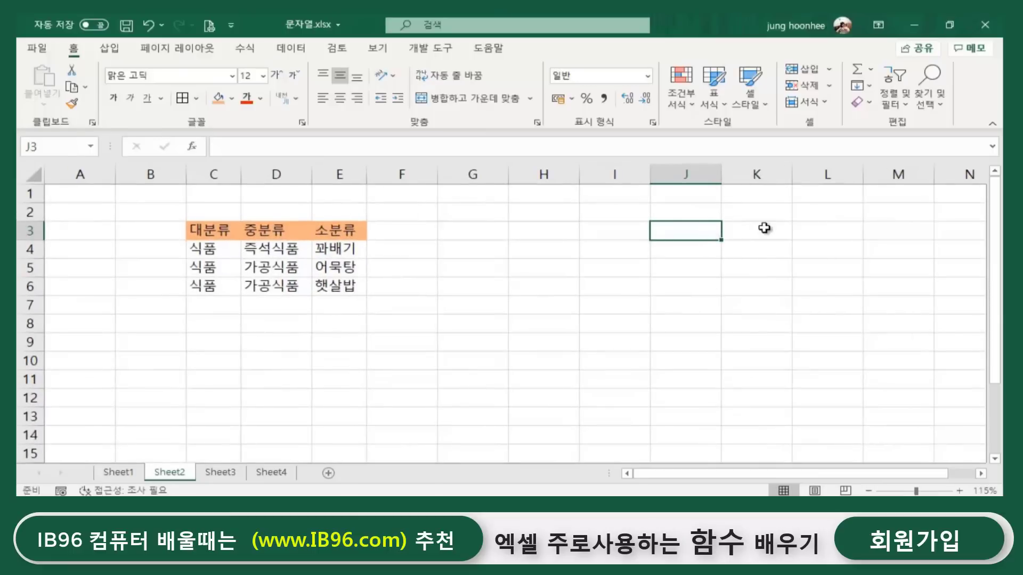
text(tkd)
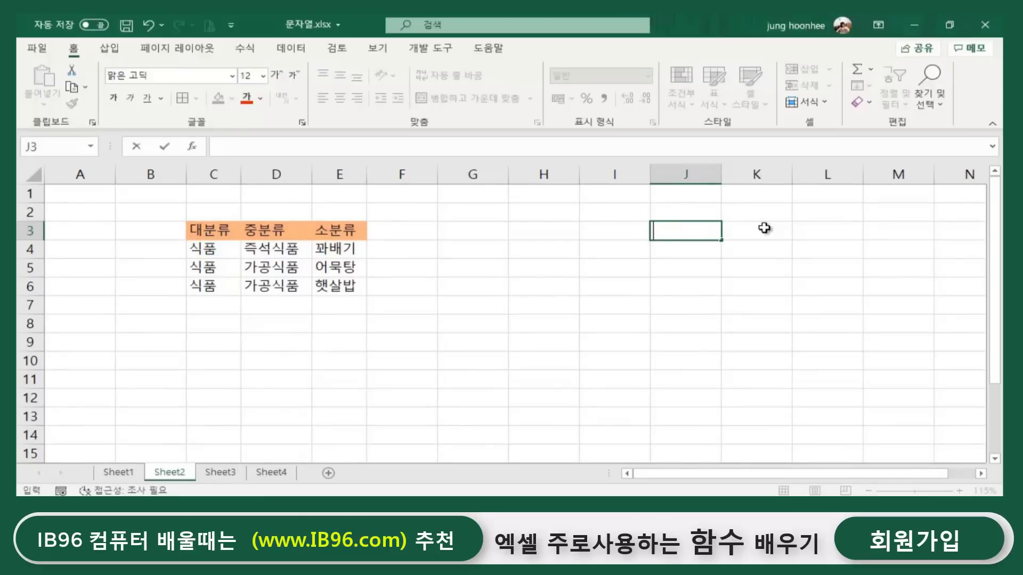
text(tkdvnadbgjd)
key(Return)
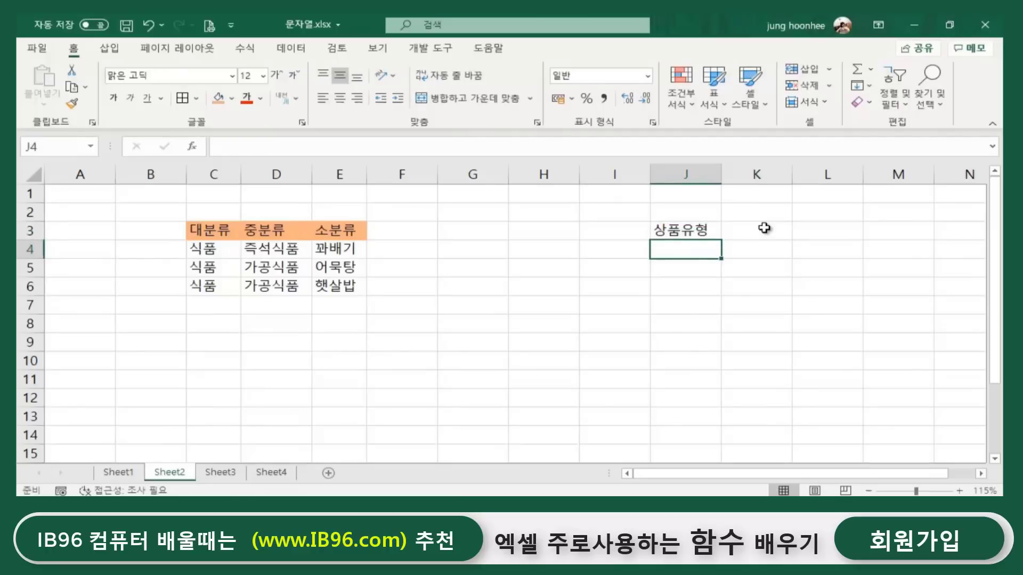
Examine the 대분류, 중분류 and 소분류 values in C4:E4 and the empty cells under the 상품유형 heading.
click(643, 273)
click(698, 254)
click(698, 287)
click(686, 248)
click(690, 268)
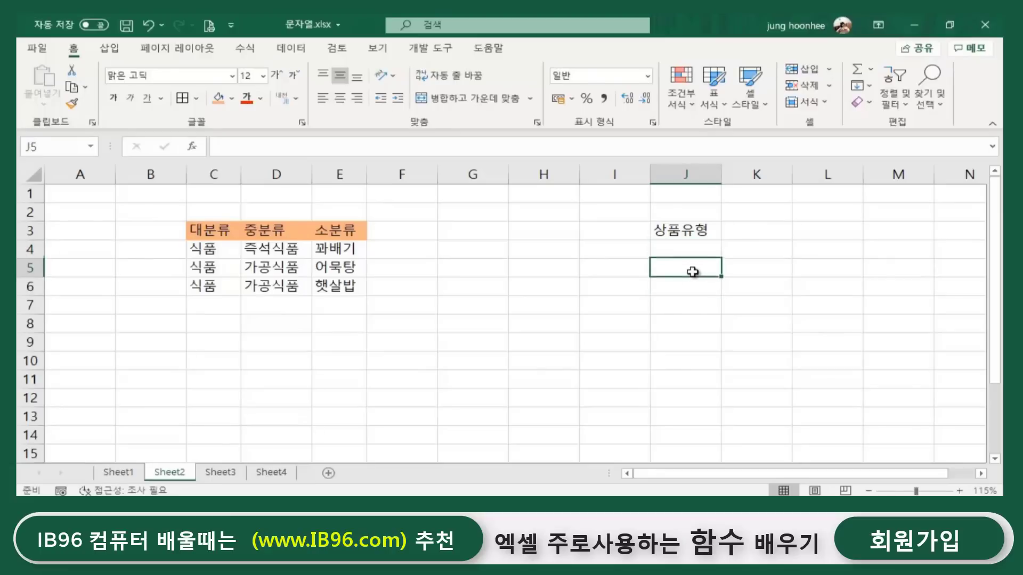
click(206, 249)
click(269, 249)
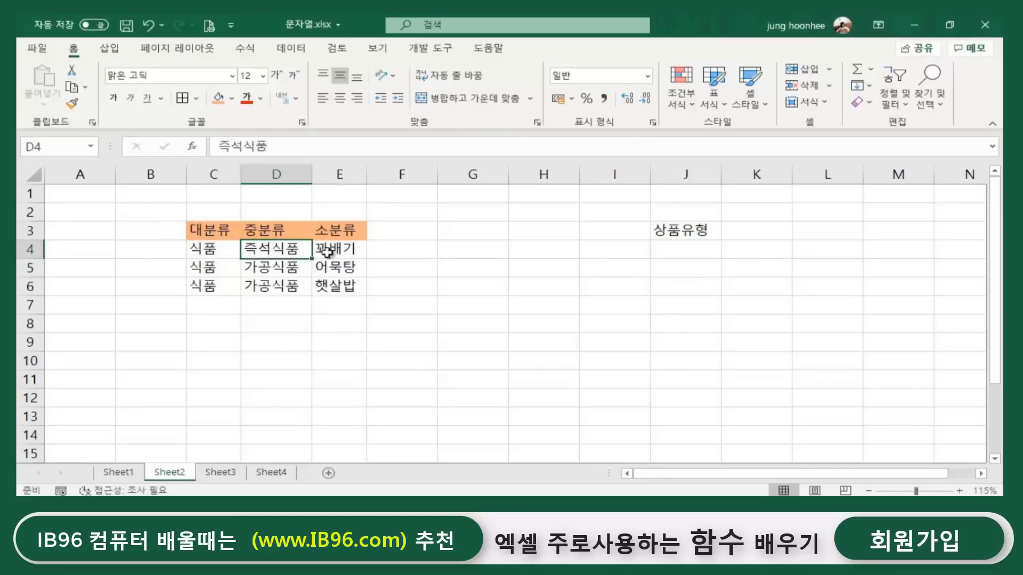
click(363, 256)
click(210, 250)
click(260, 249)
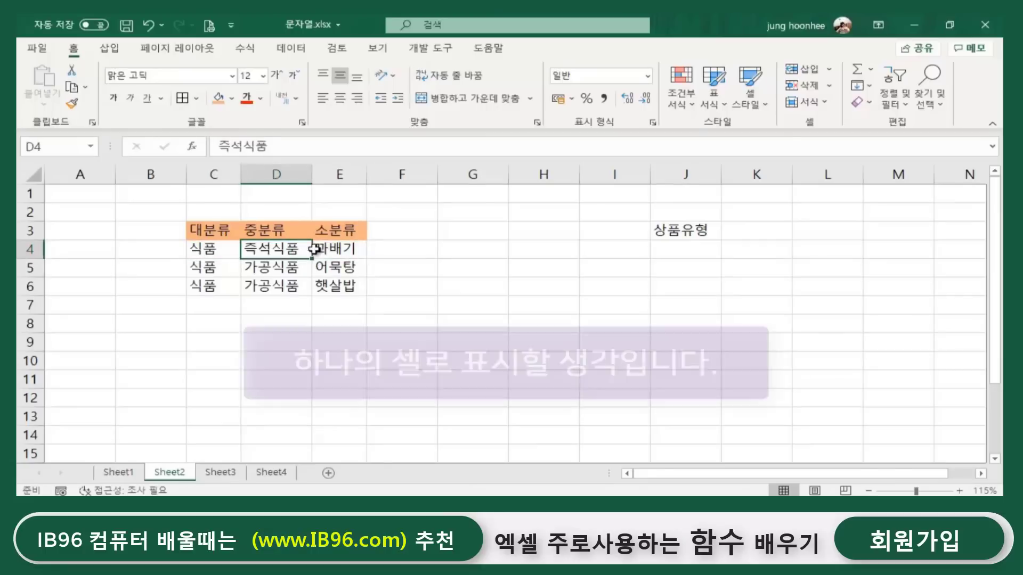
click(342, 249)
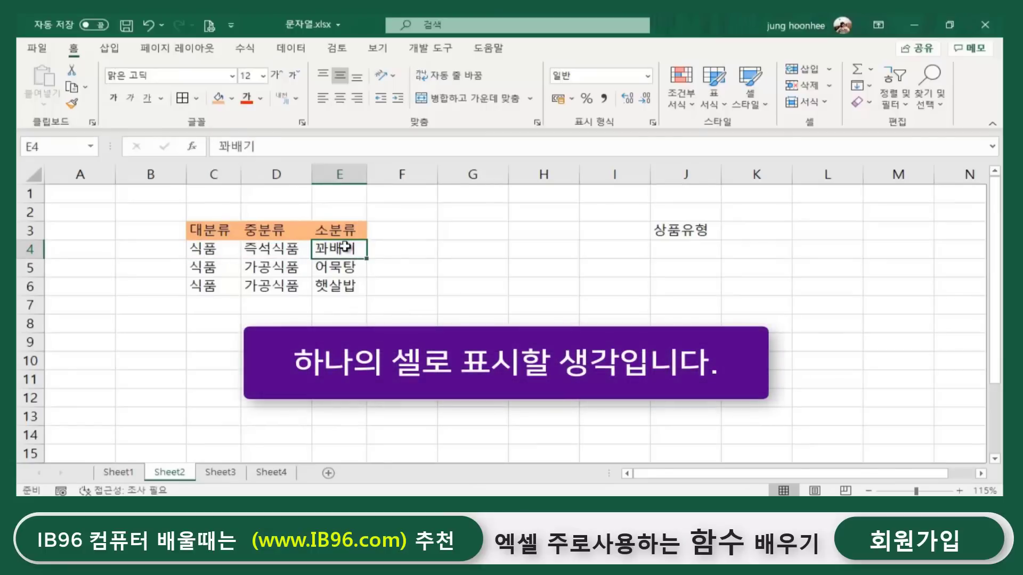
click(682, 250)
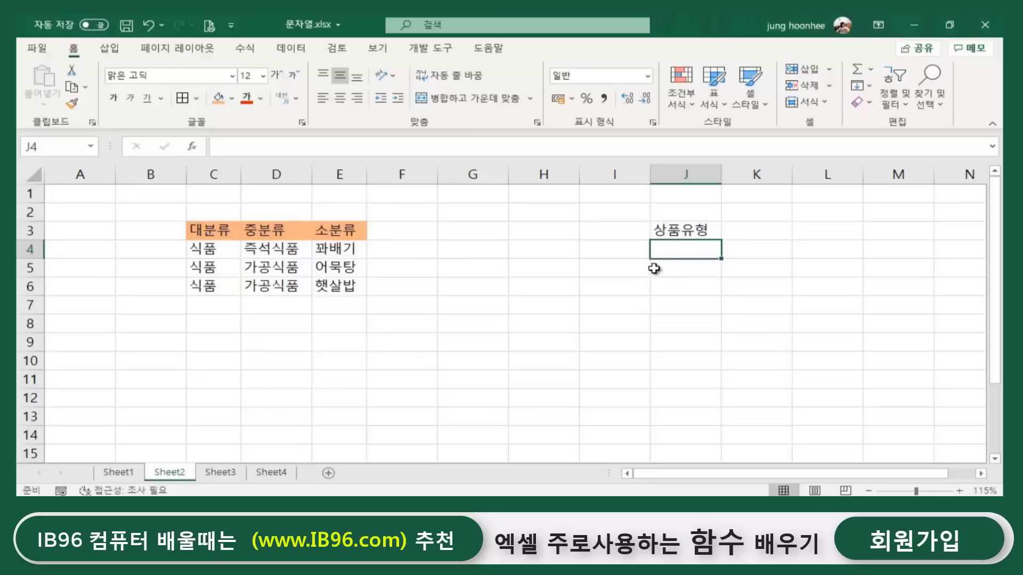
double_click(689, 250)
click(656, 303)
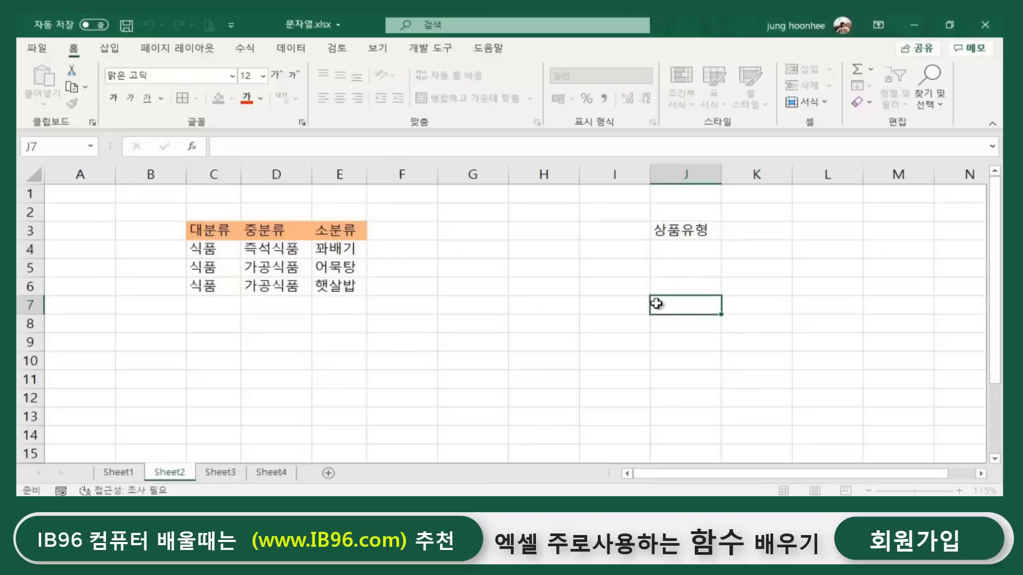
click(669, 254)
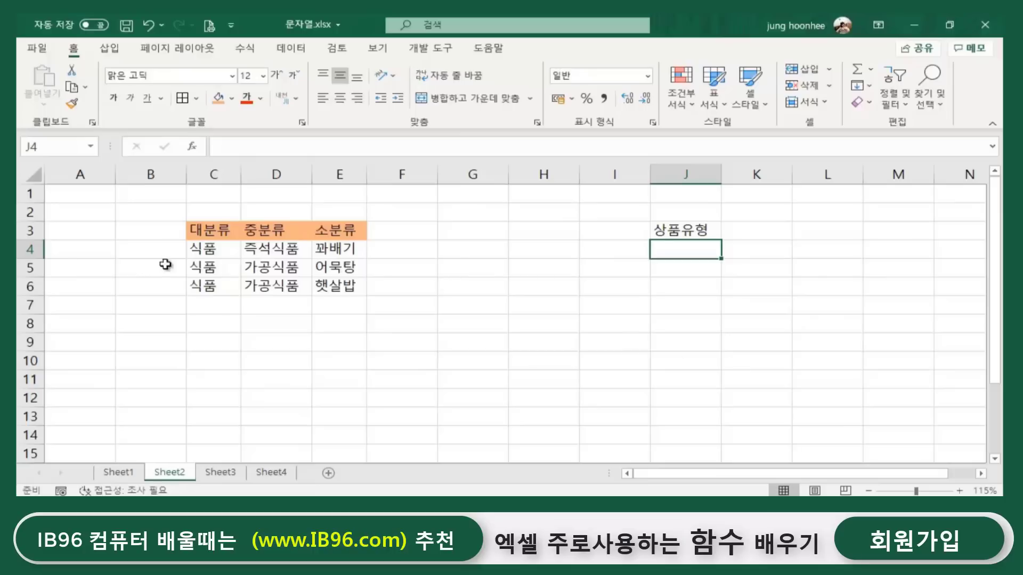
click(228, 258)
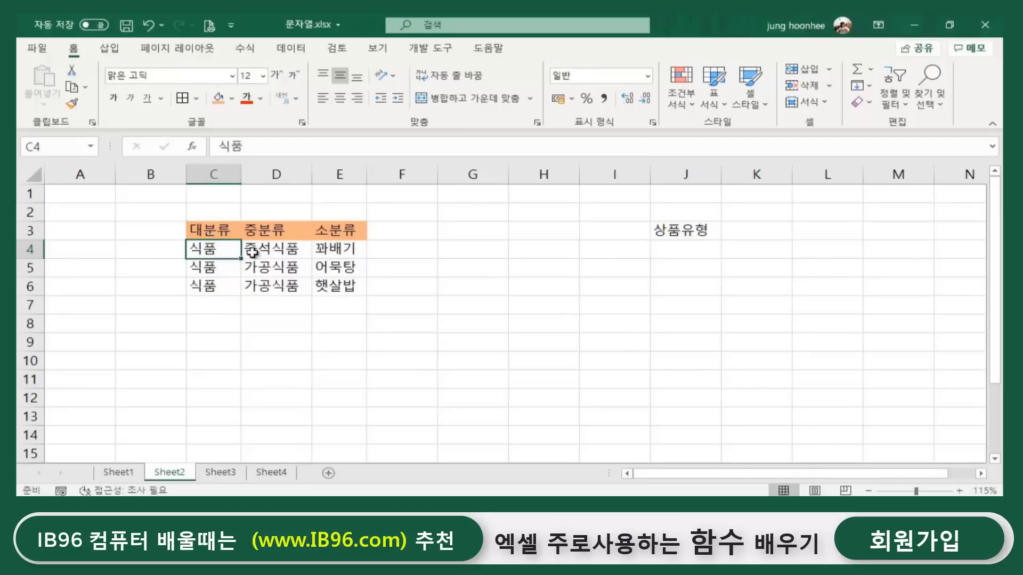
click(278, 251)
click(340, 250)
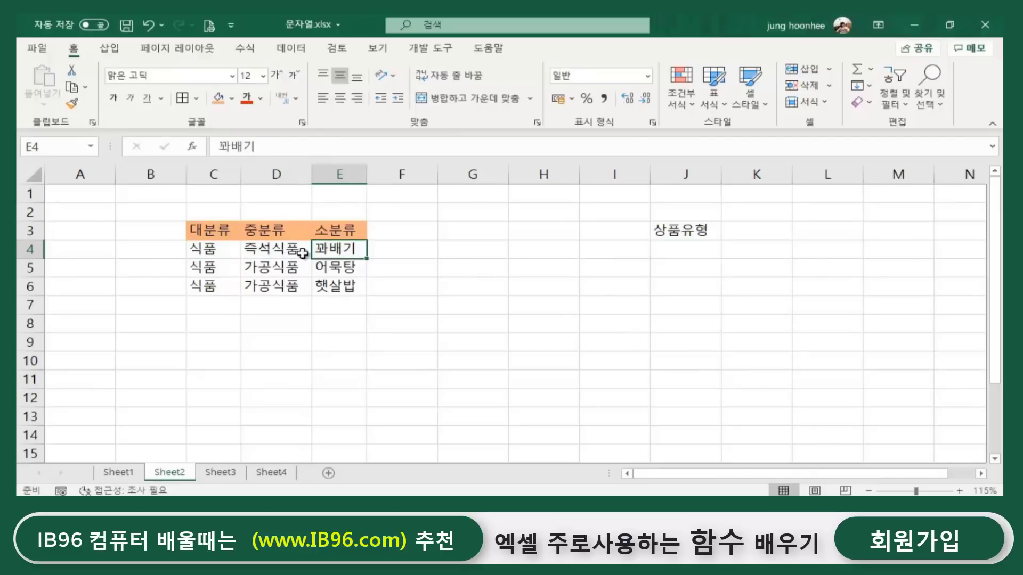
click(457, 324)
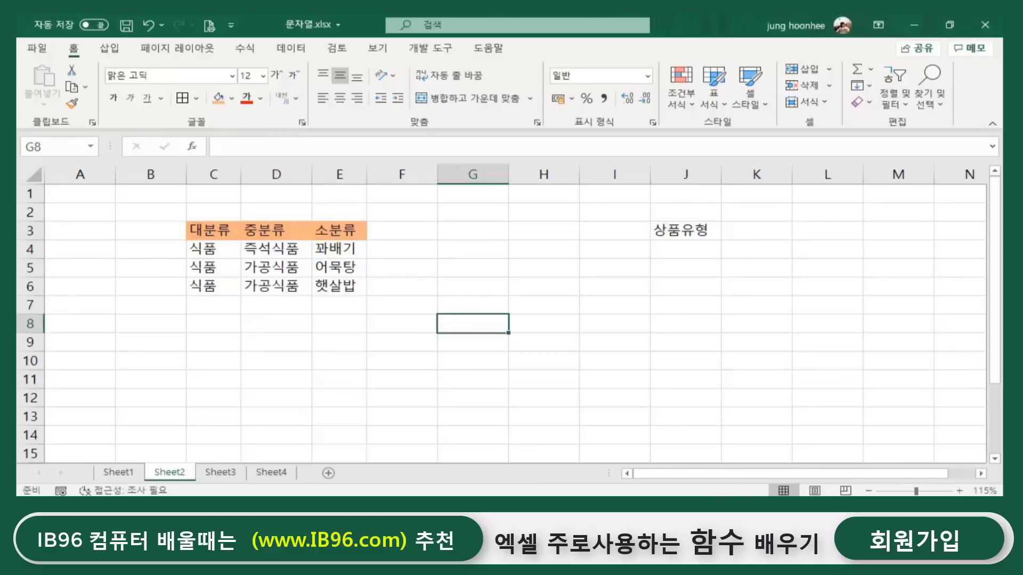
Switch to Notepad, add the line =concat below the find syntax note, and return to the Excel sheet.
key(alt+Tab)
click(448, 331)
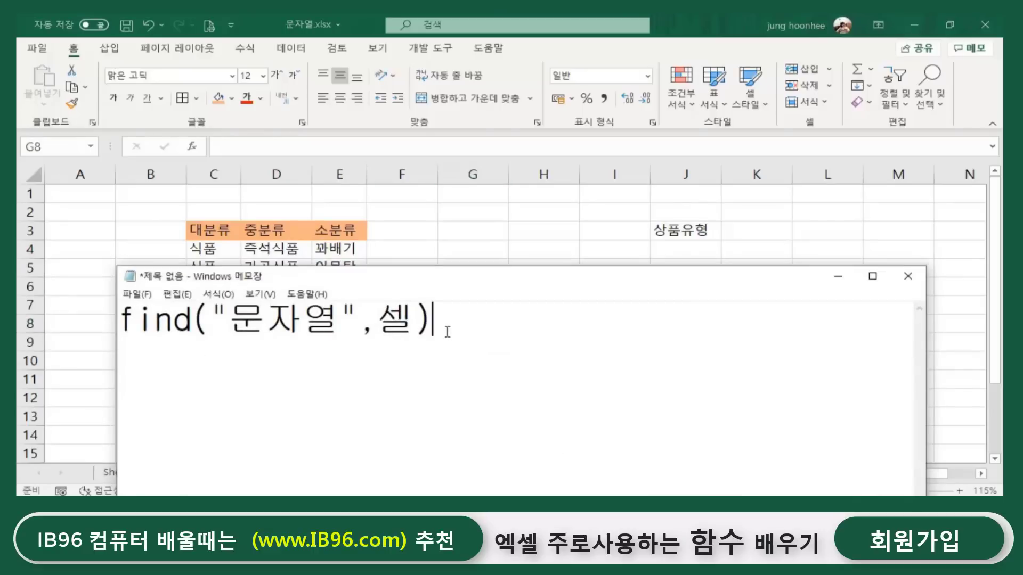
key(Return)
text(=con)
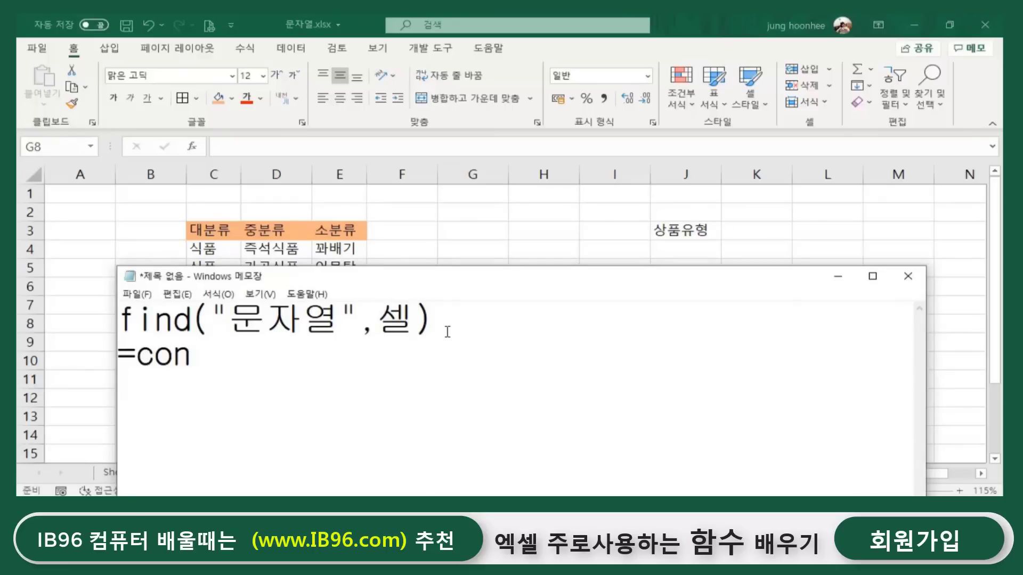
text(cat)
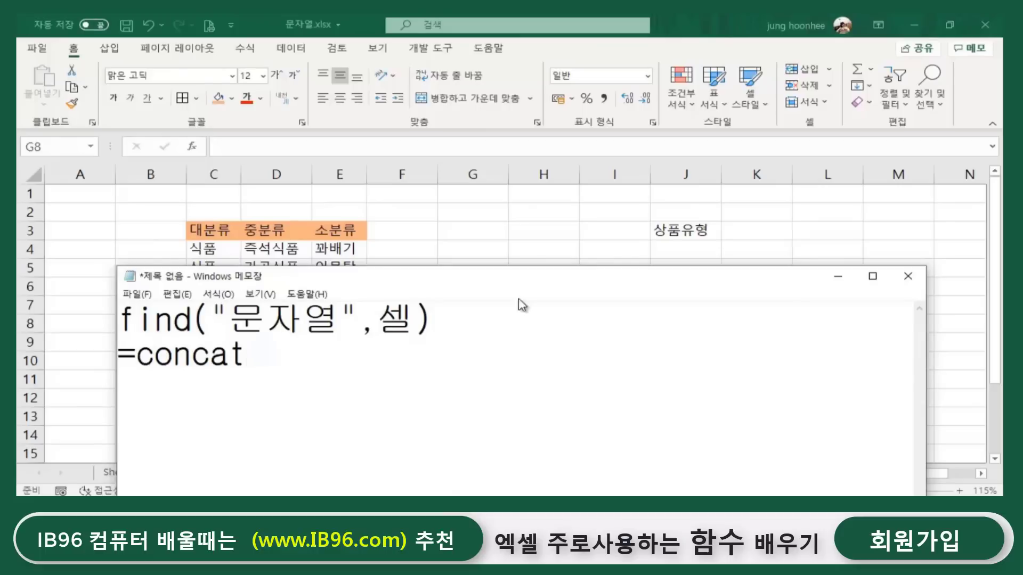
click(838, 276)
click(723, 293)
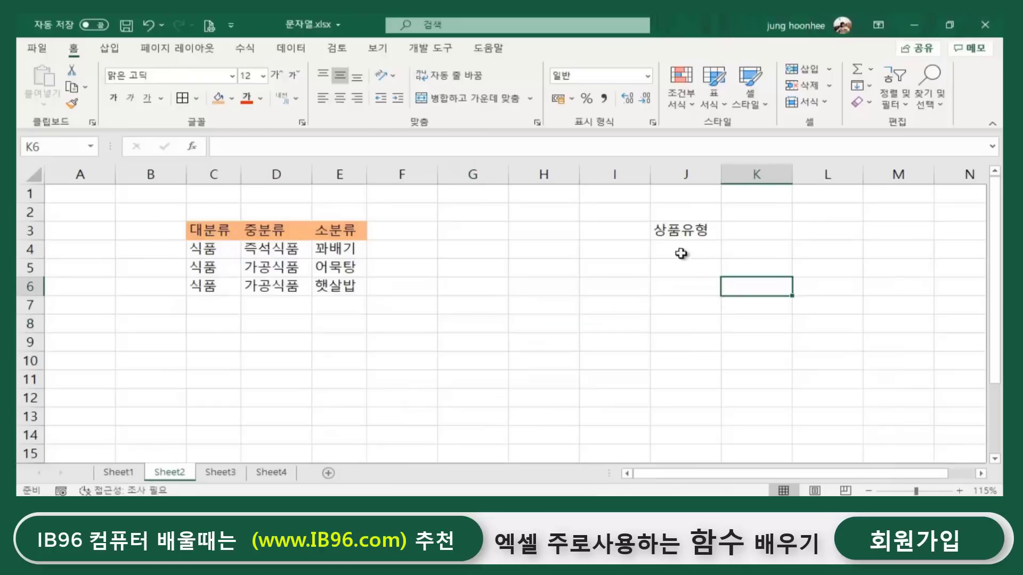
Enter =CONCAT(C4,"/",D4,"/",E4) in J4 to join the three category values with slashes.
click(672, 248)
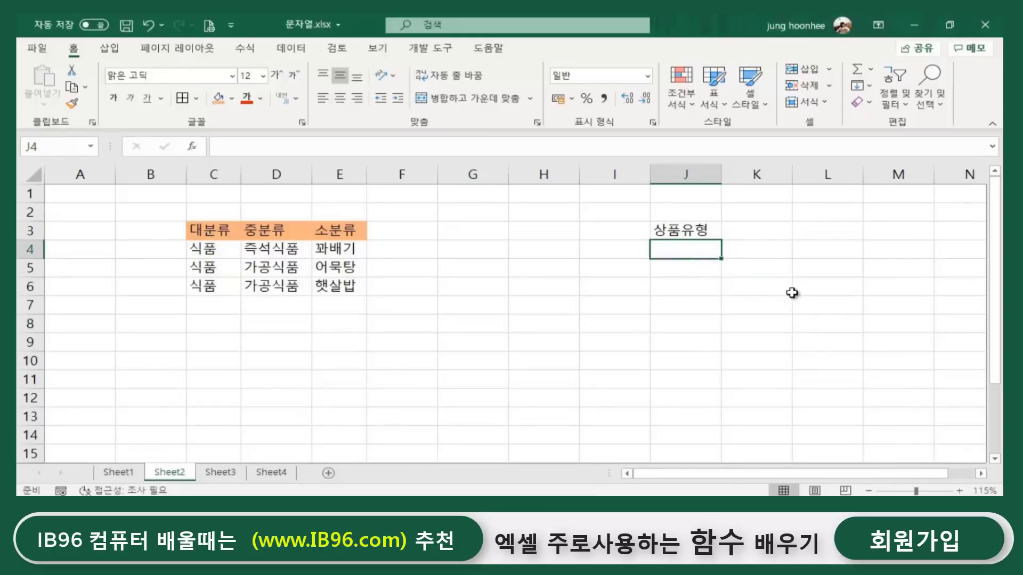
text(=)
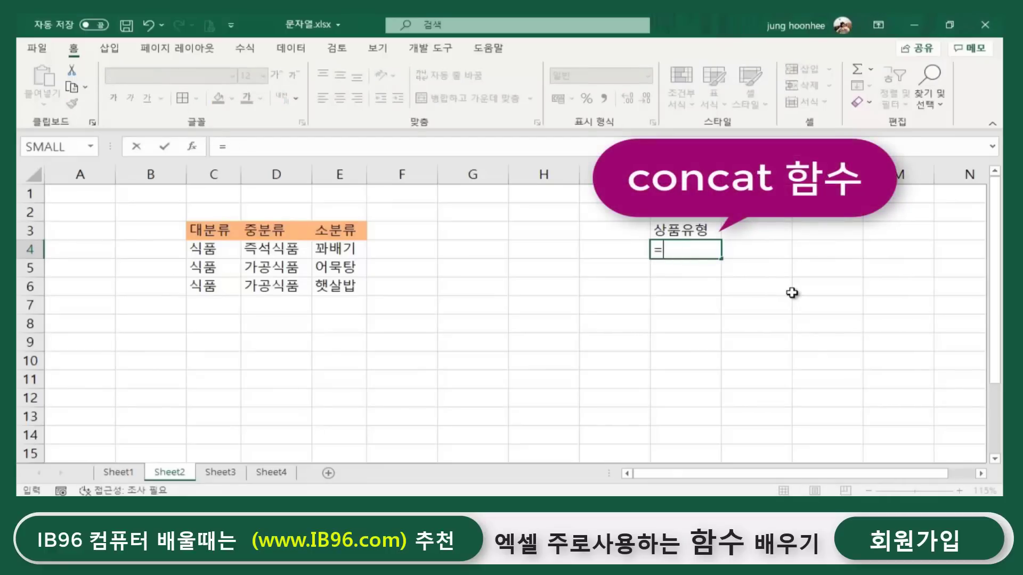
text(con)
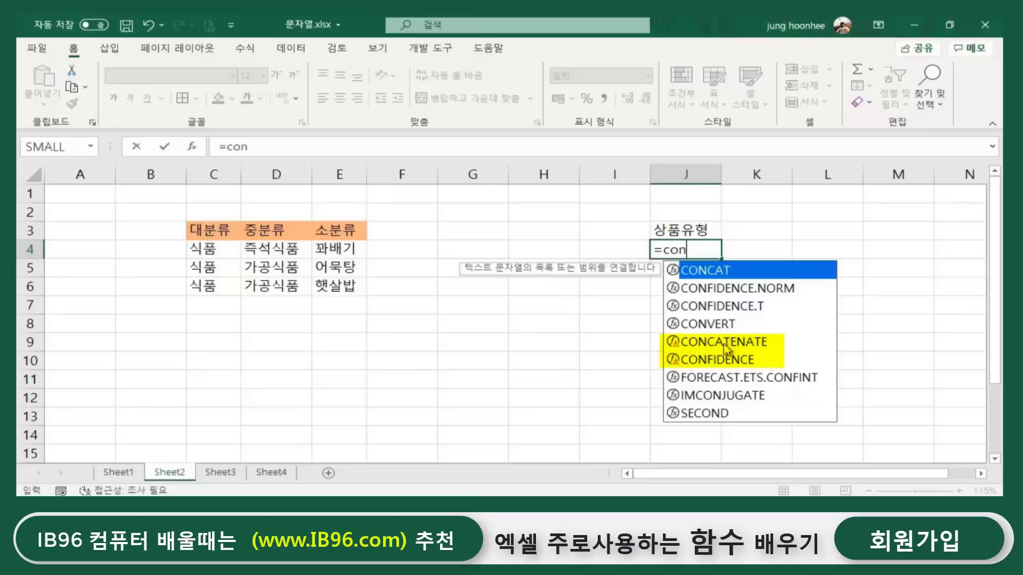
double_click(720, 272)
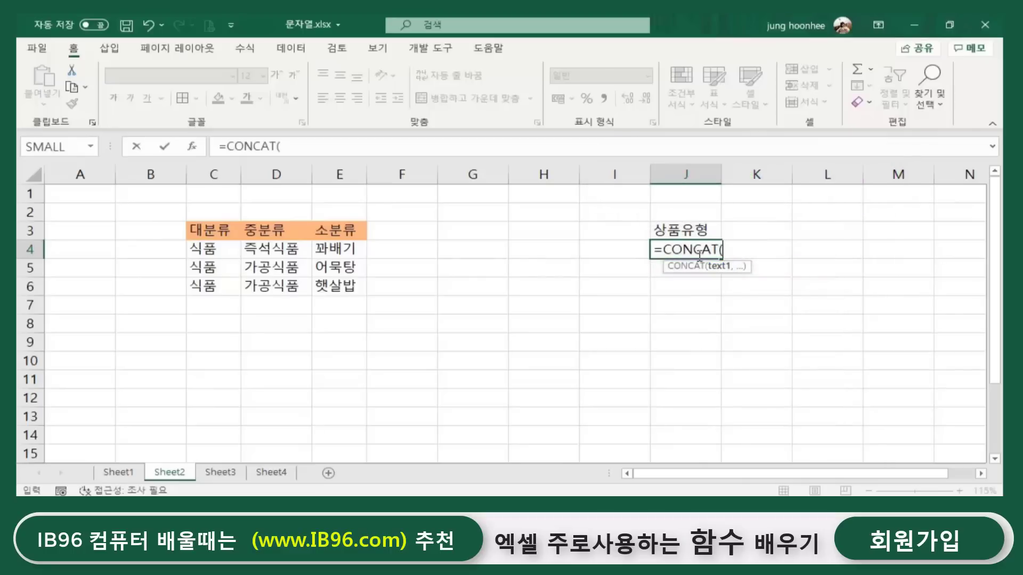
click(198, 251)
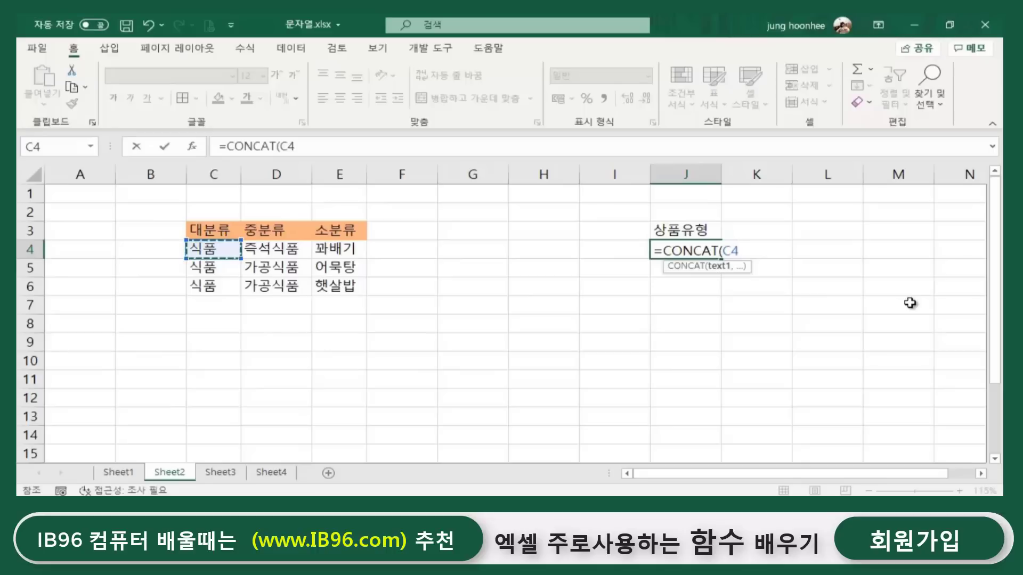
text(,"/)
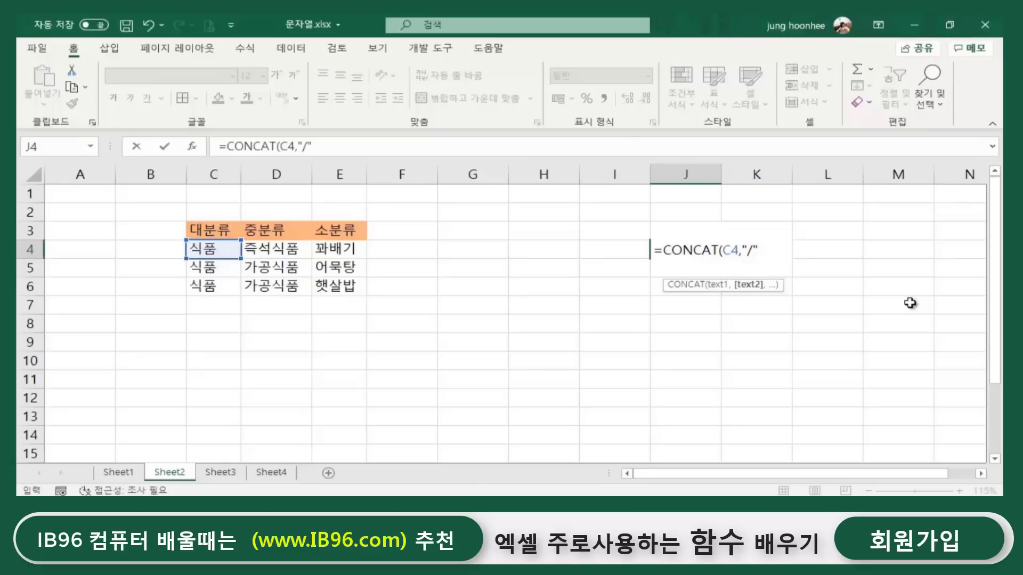
text(,)
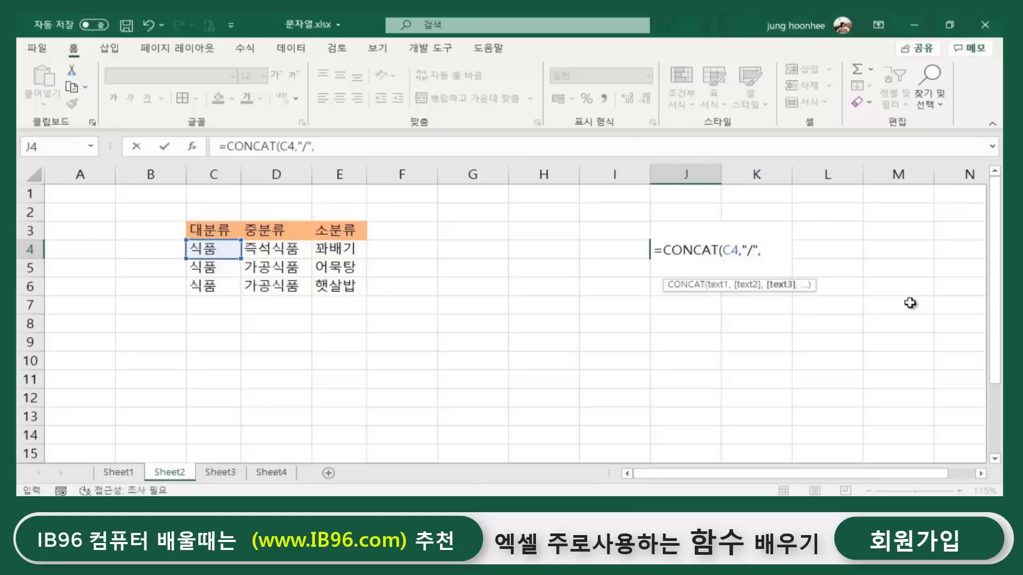
click(275, 246)
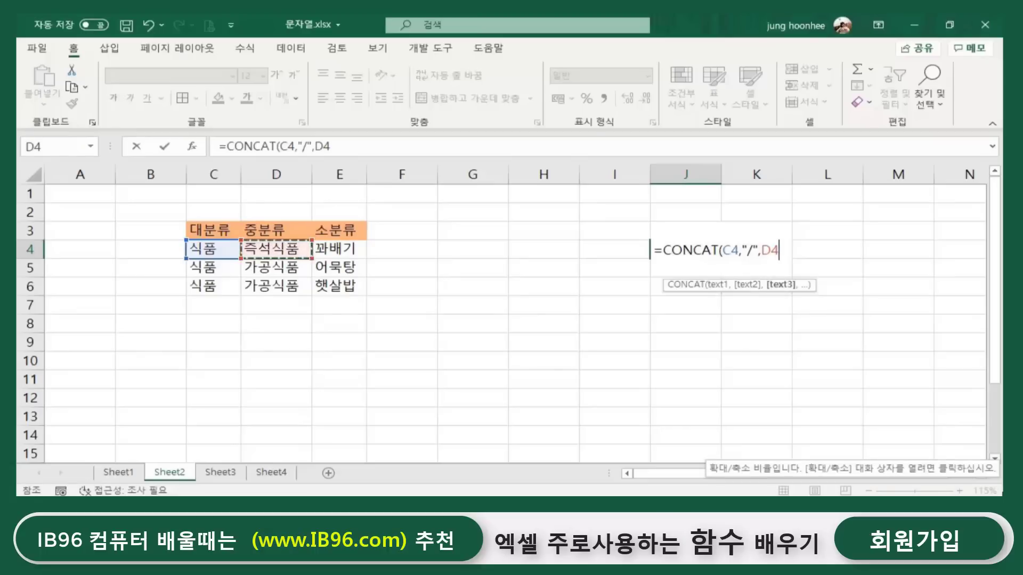
text(,)
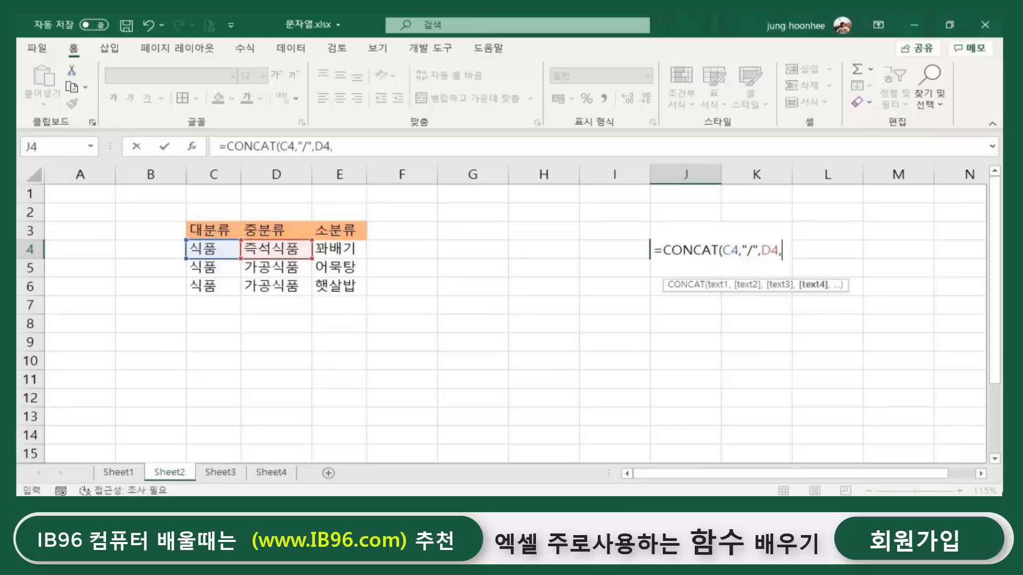
text("/",)
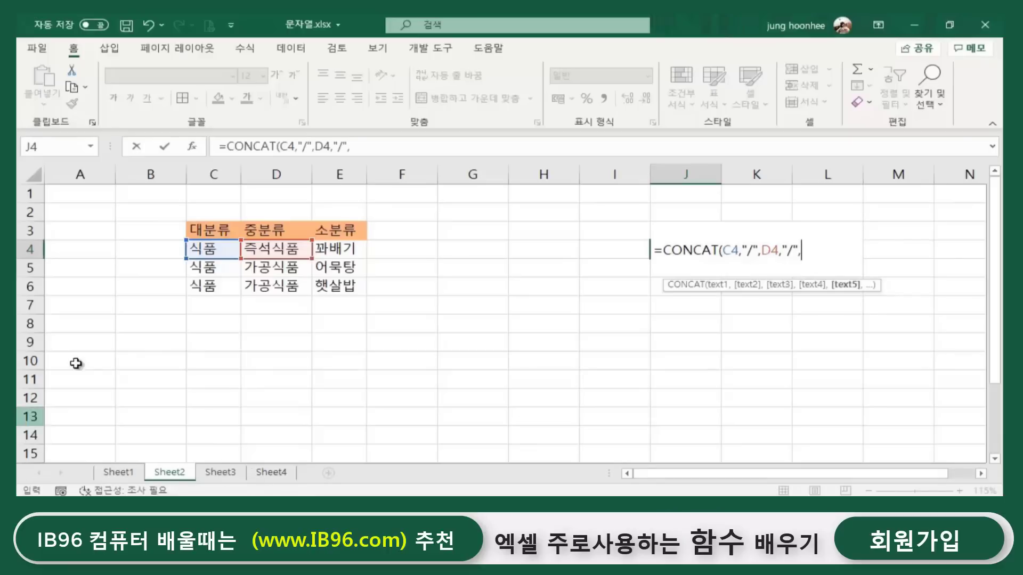
click(331, 251)
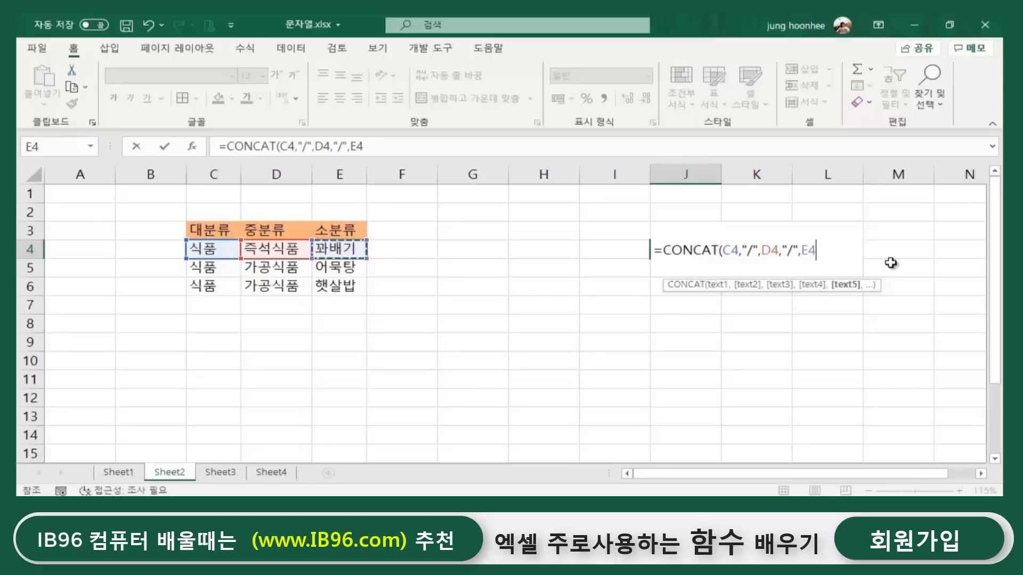
text())
key(Return)
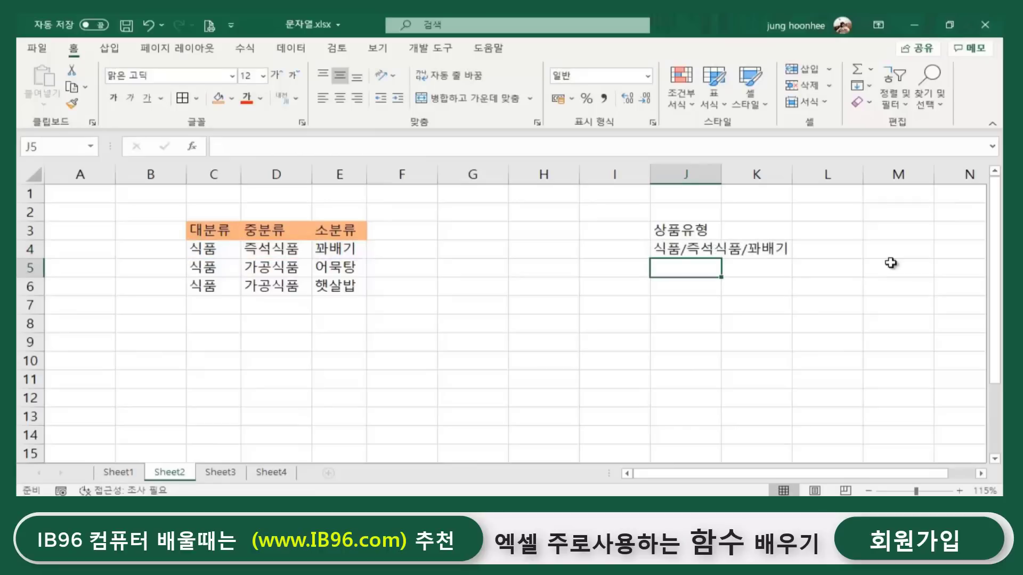
Fill the CONCAT formula from J4 down to J6 and auto-fit the width of column J.
click(711, 250)
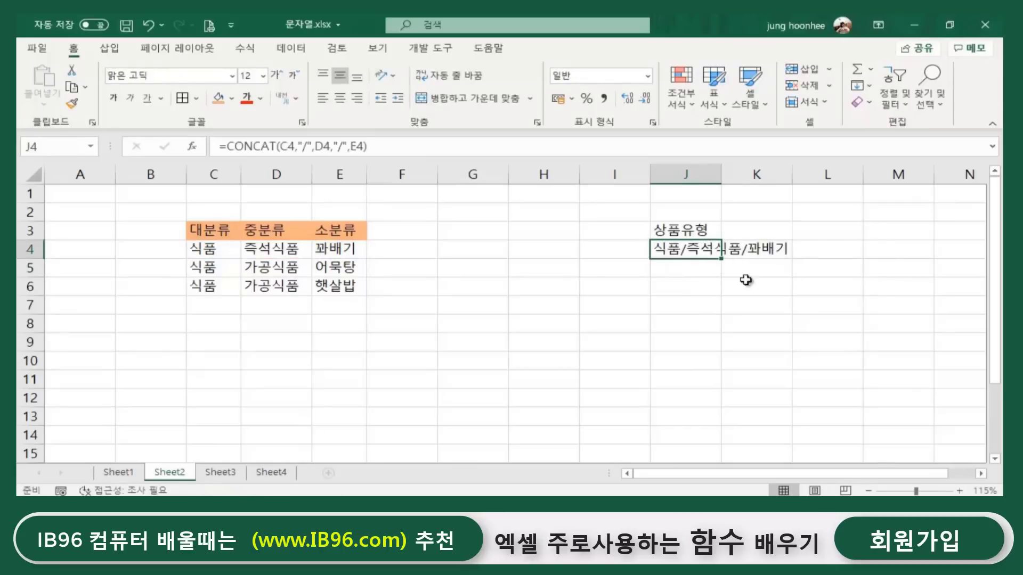
drag(721, 259, 725, 295)
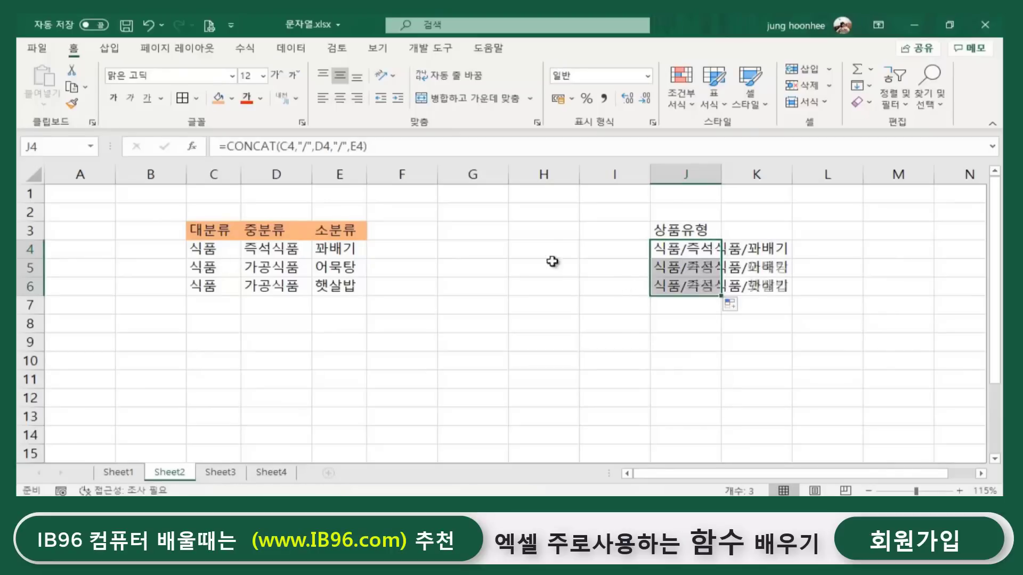
click(670, 341)
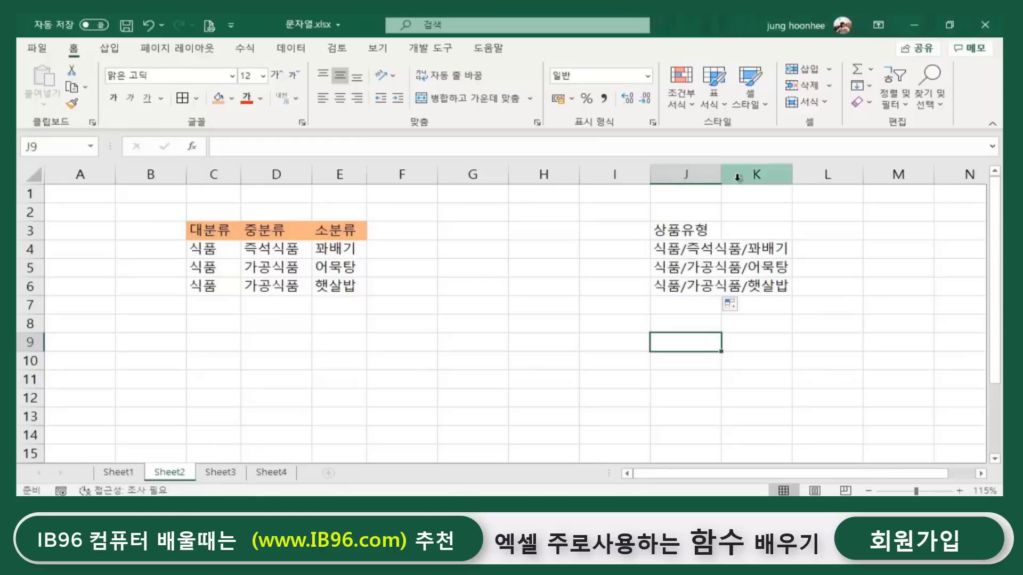
double_click(721, 174)
click(802, 320)
click(736, 259)
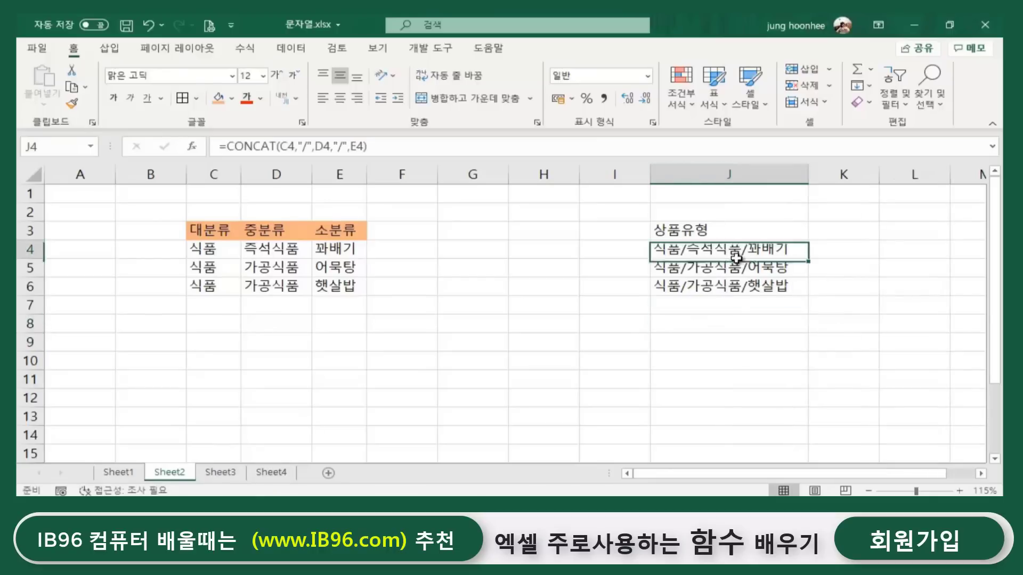
click(733, 308)
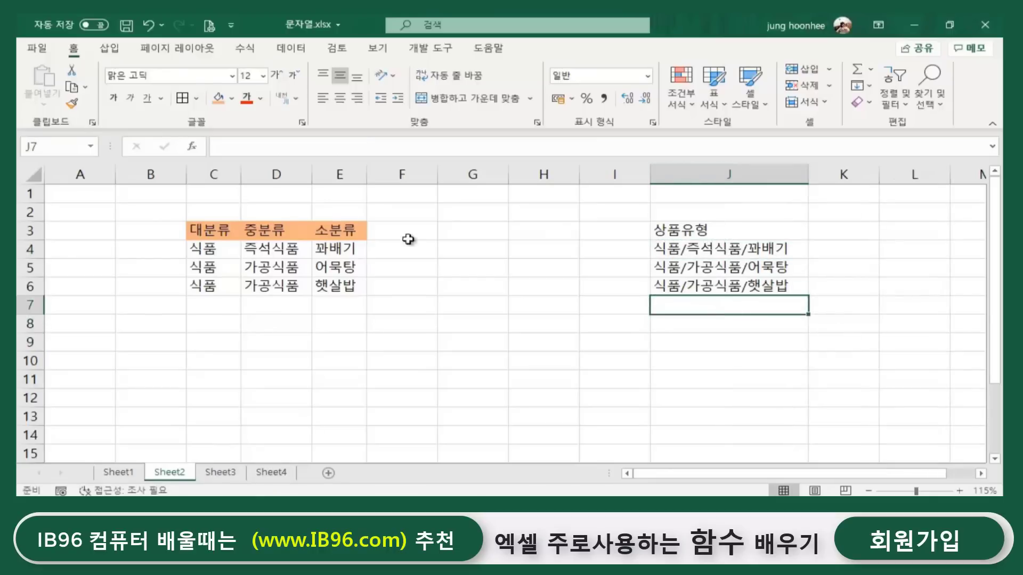
Compare the source categories in C4:E4 with the combined 상품유형 texts in J4:J6 and inspect J4's formula.
click(199, 250)
click(274, 251)
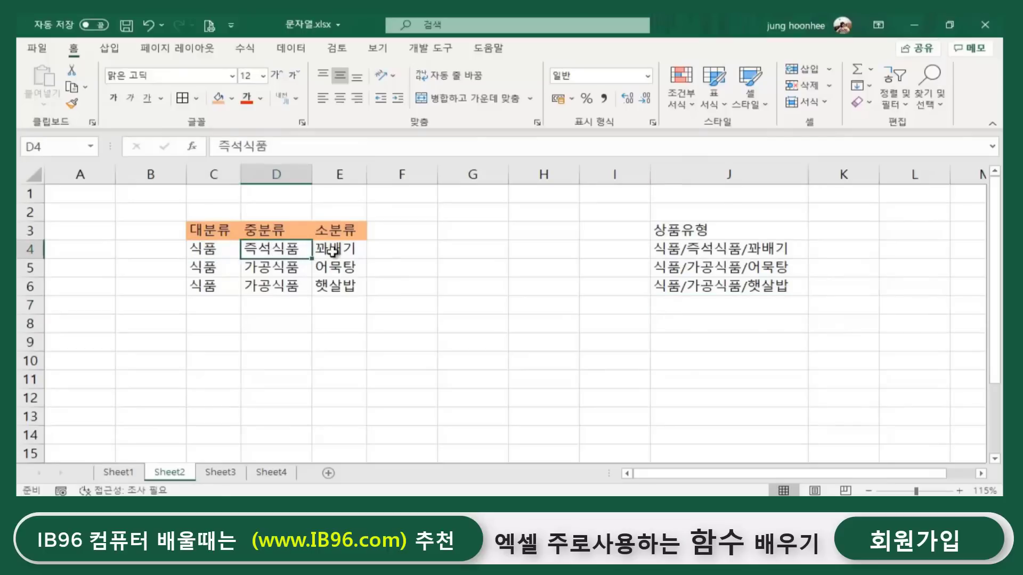
click(326, 251)
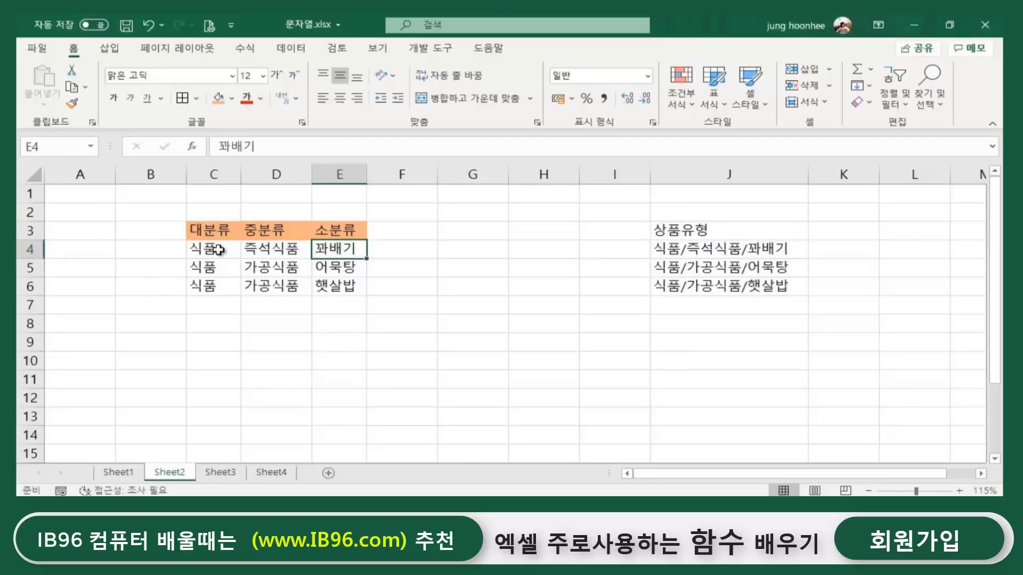
drag(701, 250, 703, 289)
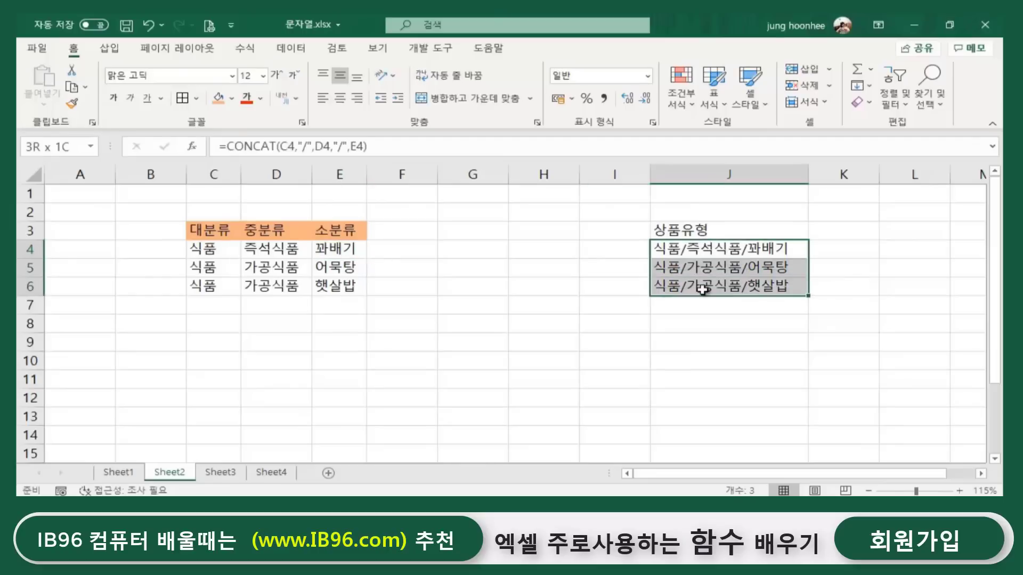
click(719, 324)
drag(700, 248, 703, 286)
click(711, 323)
click(703, 244)
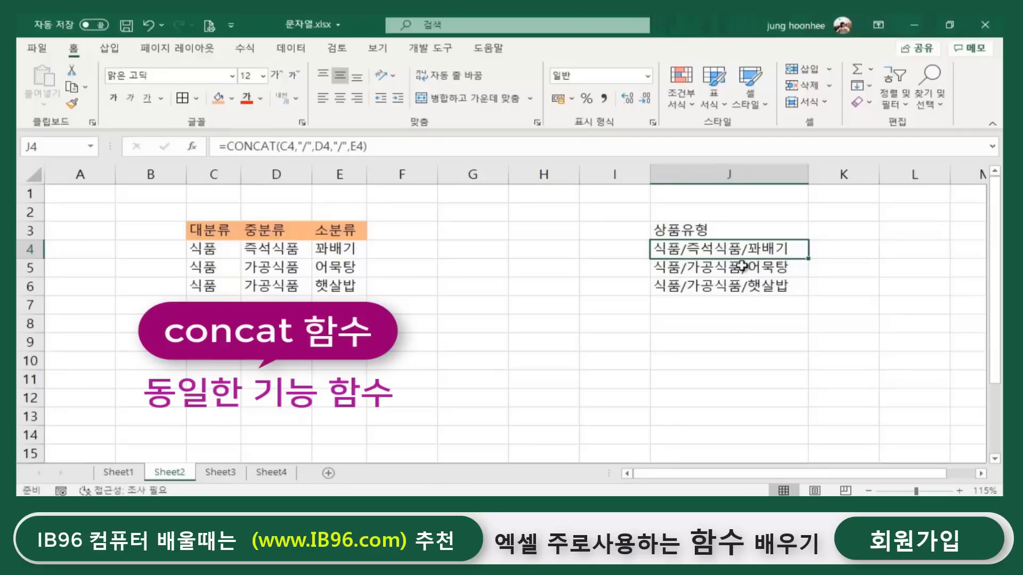
Start a TEXTJOIN formula in J9 with "/" as the delimiter and the ignore_empty argument left blank.
click(746, 341)
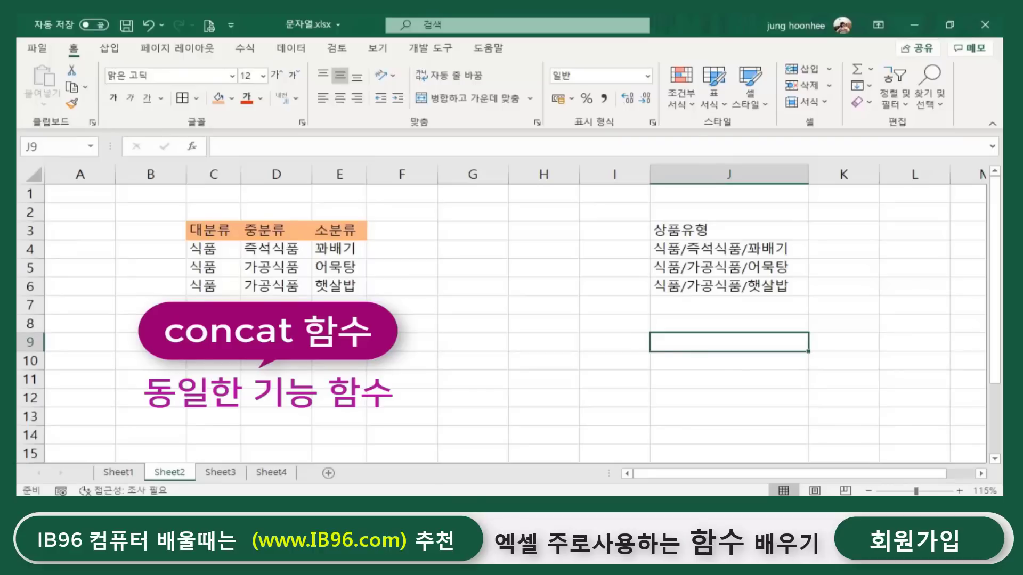
text(=)
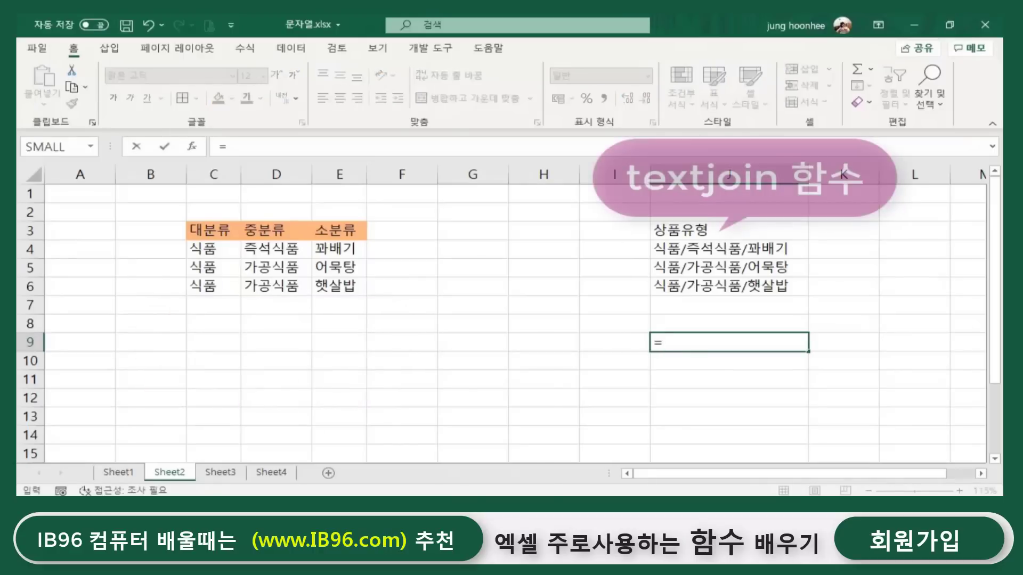
text(tex)
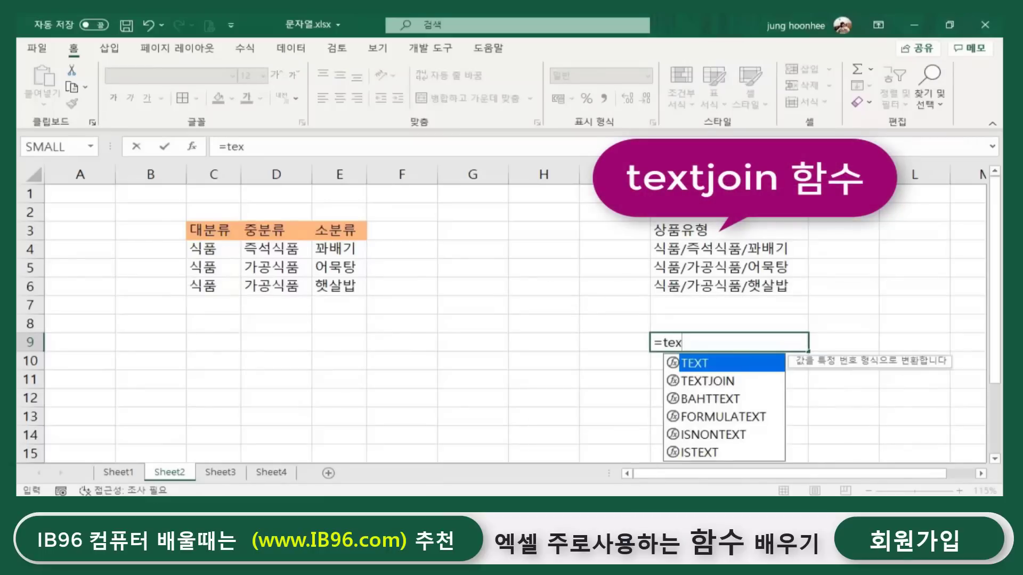
text(tjoin)
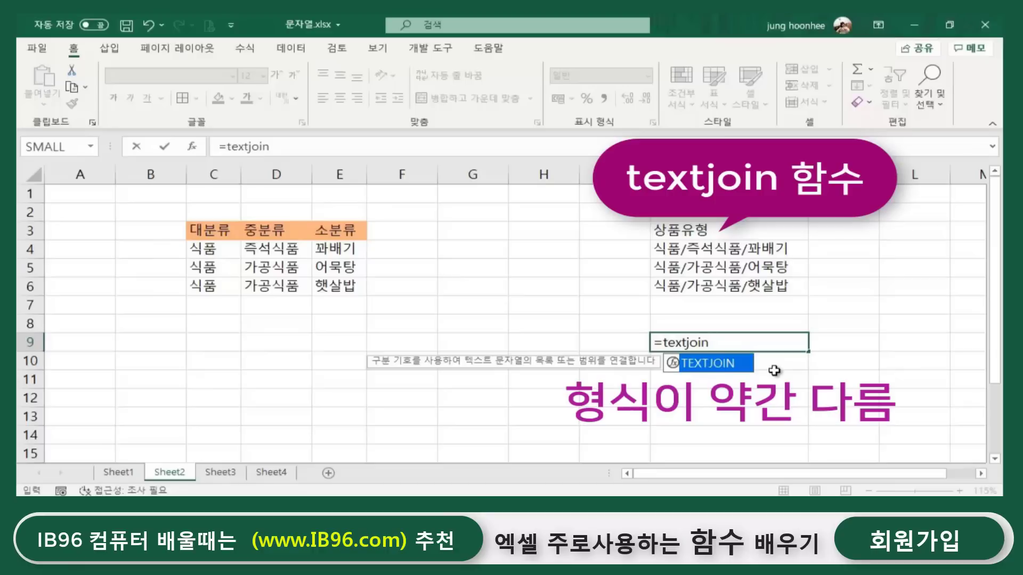
text(()
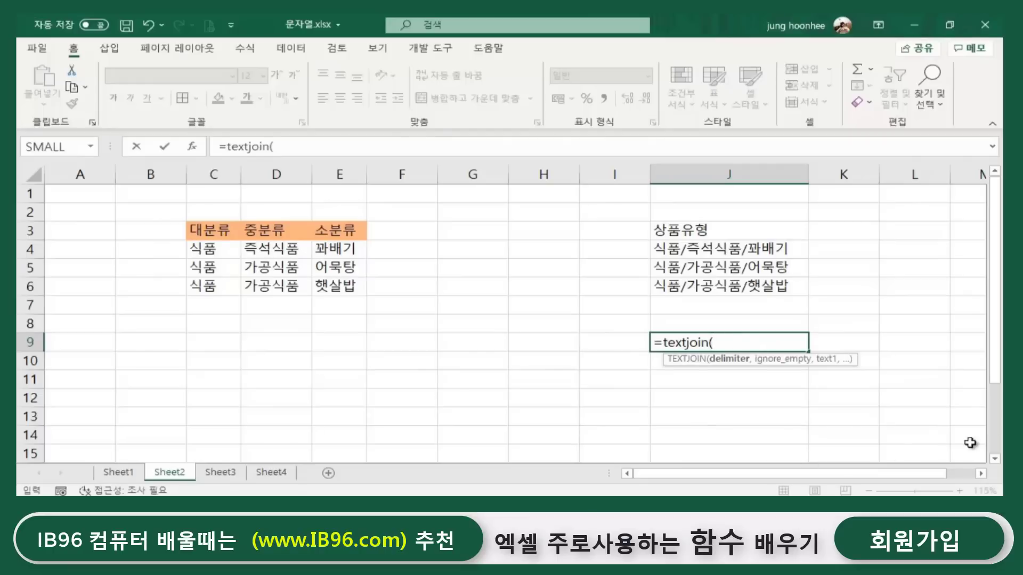
text("/)
text(,)
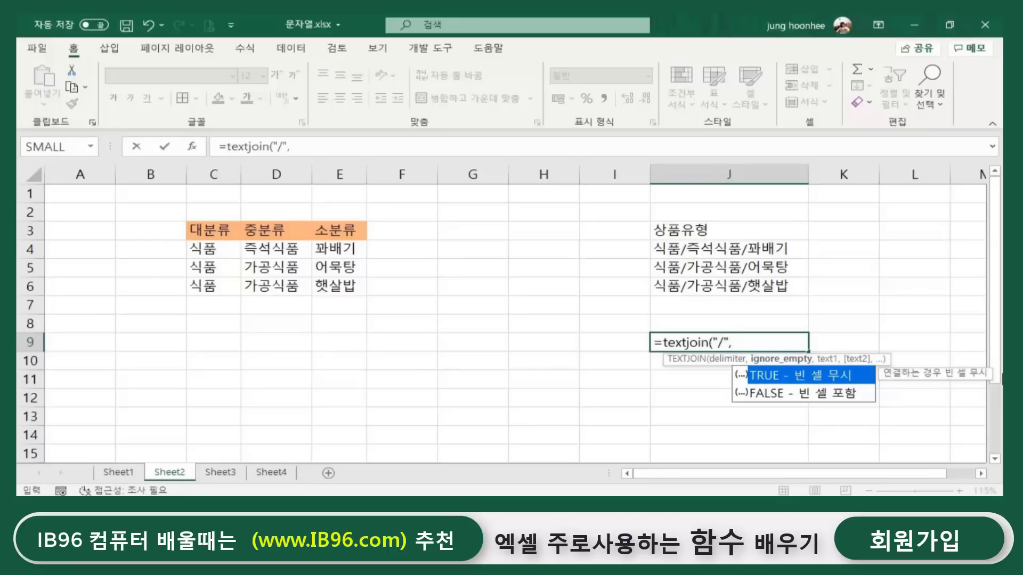
text(,)
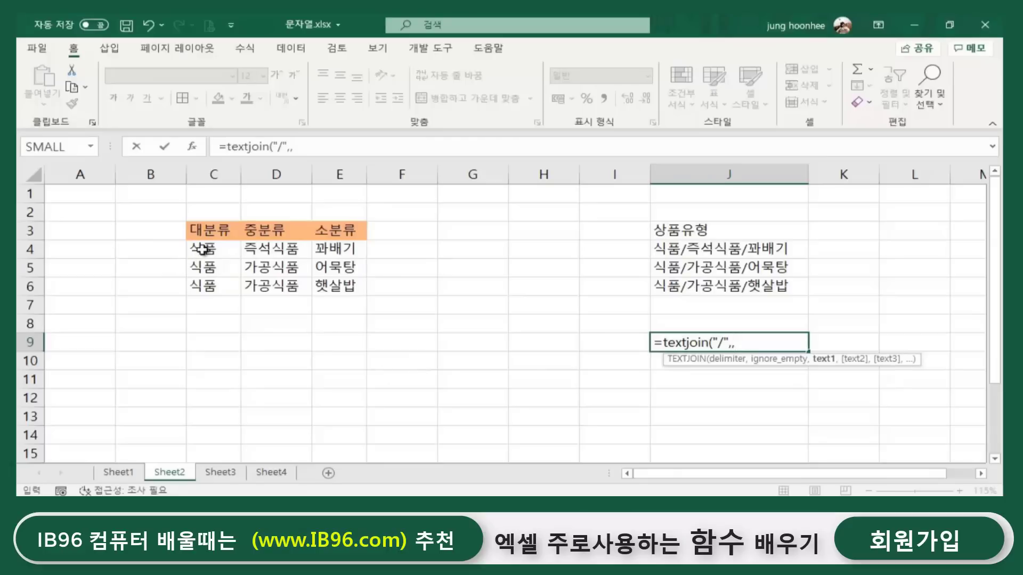
Add C4, D4 and E4 as the text arguments to complete J9 as =TEXTJOIN("/",,C4,D4,E4).
click(226, 250)
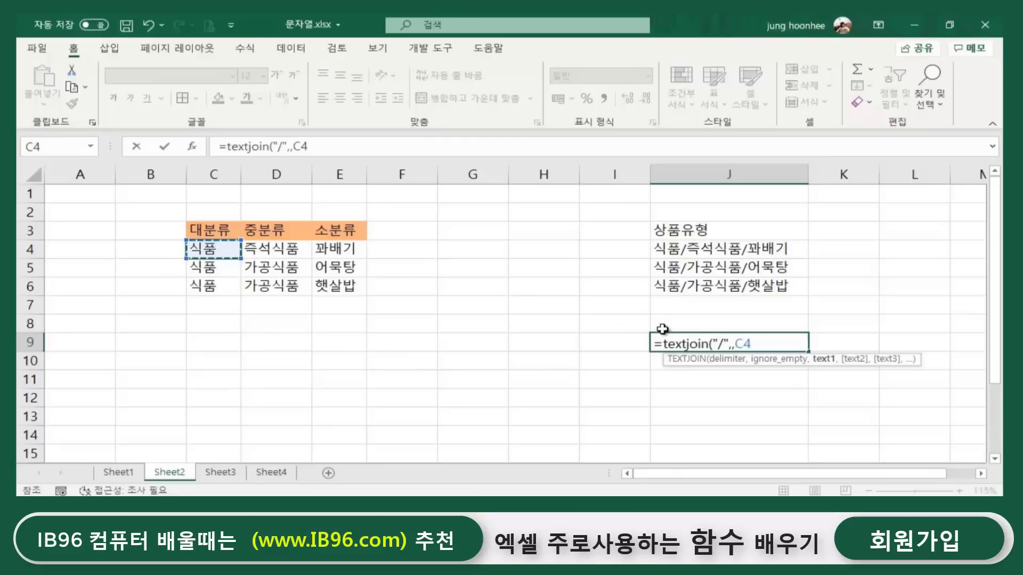
text(,)
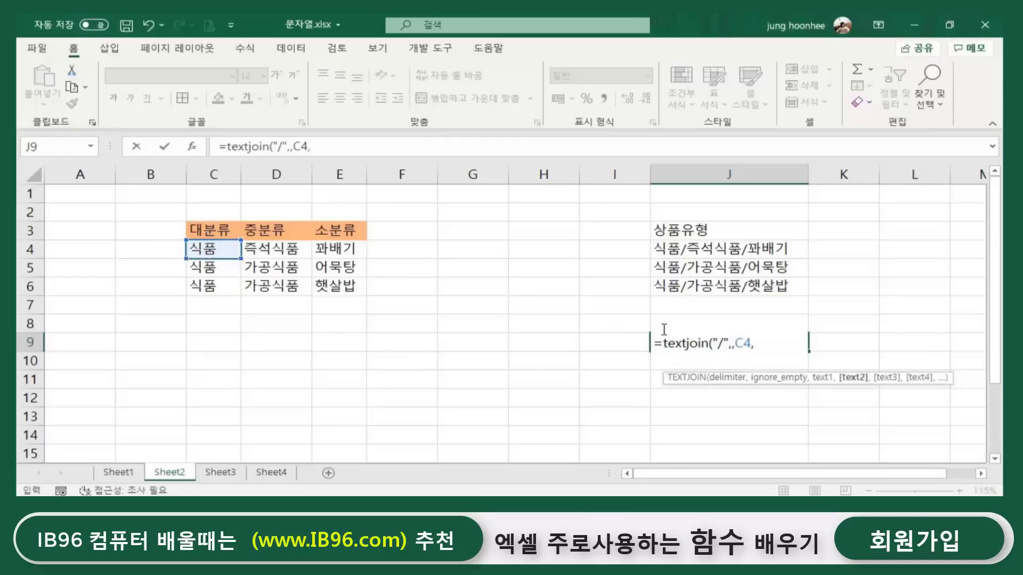
click(277, 250)
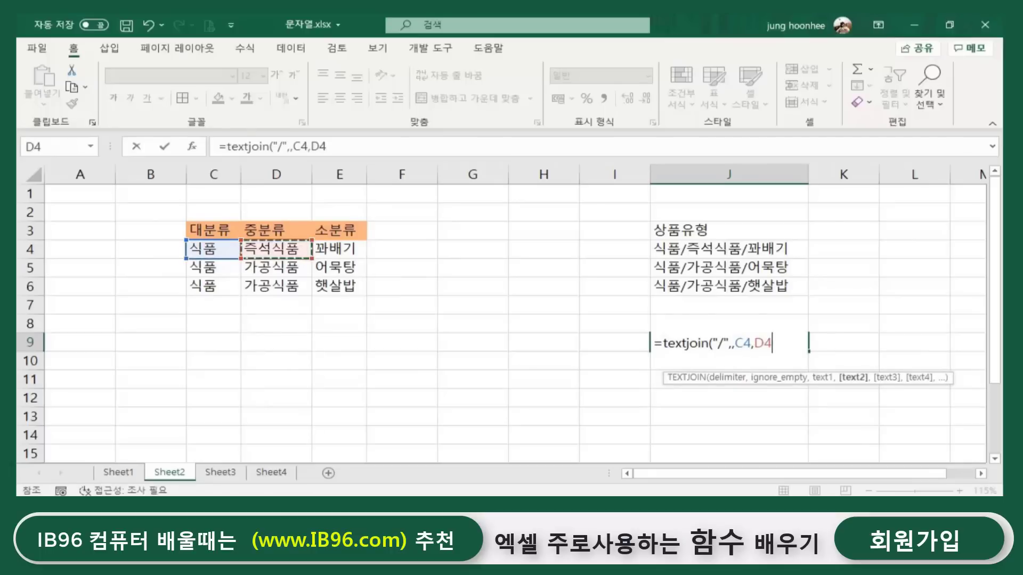
text(,)
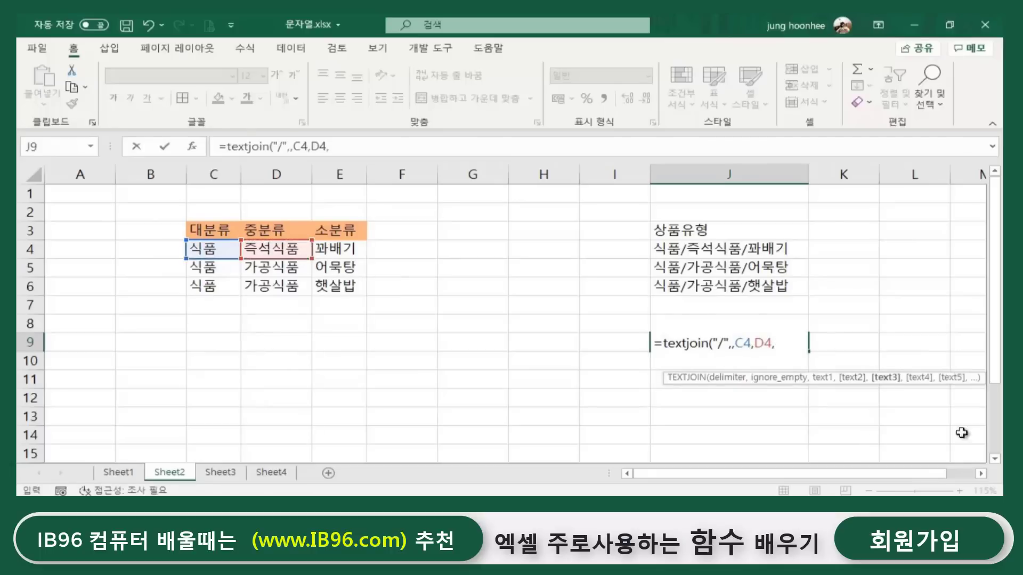
click(341, 251)
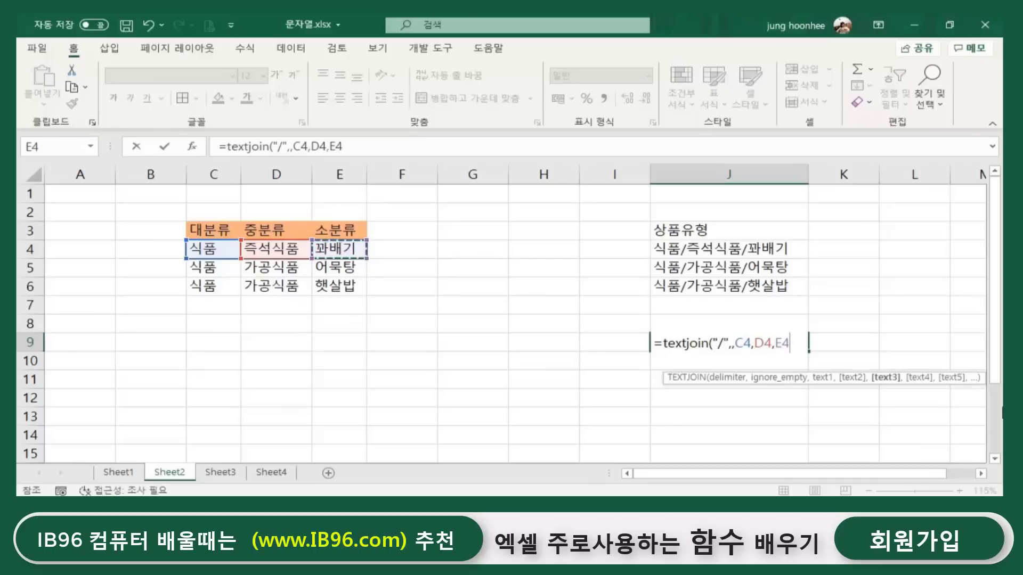
text())
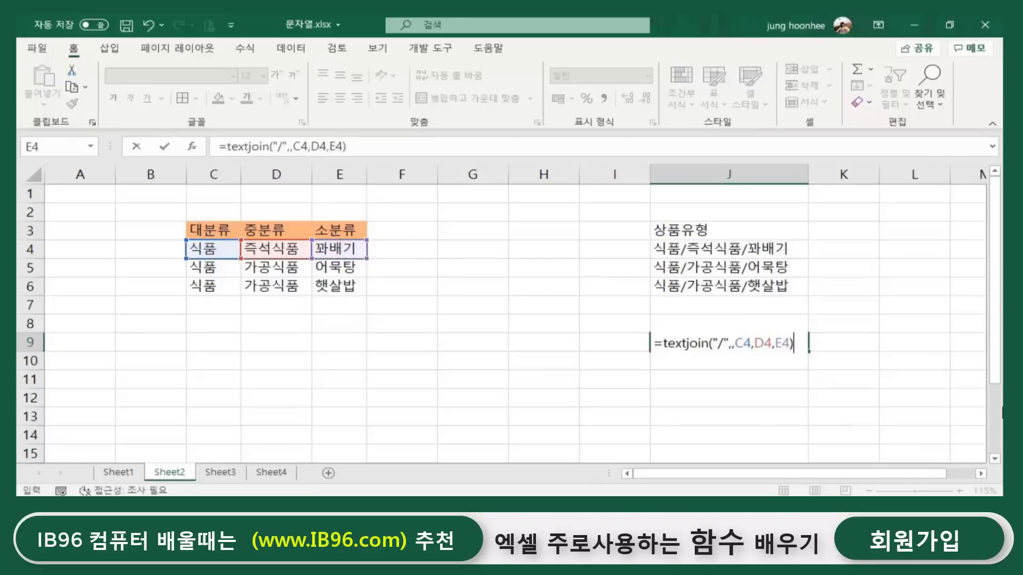
key(Return)
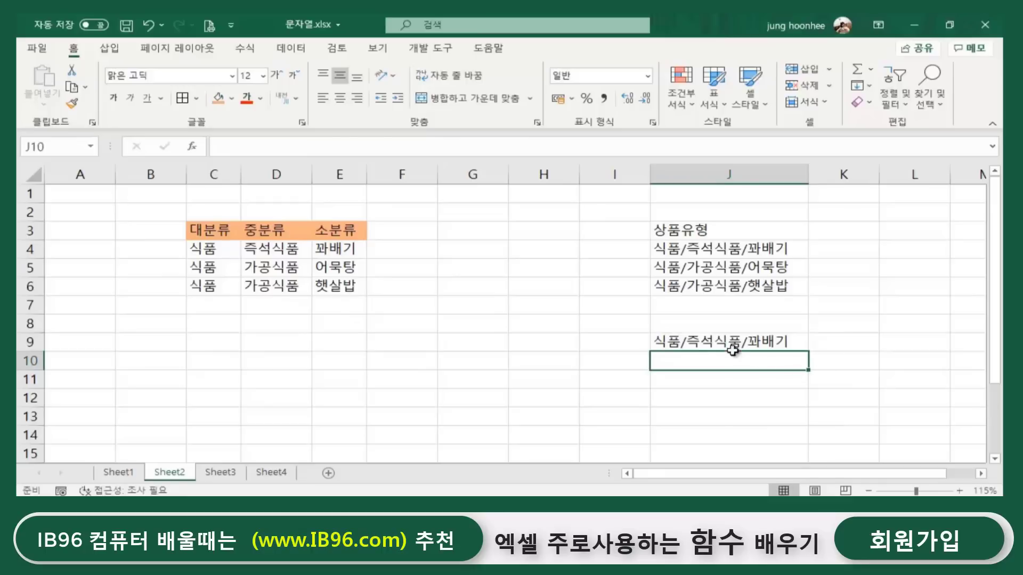
Fill the TEXTJOIN formula from J9 down to J11.
key(Up)
click(727, 246)
click(713, 343)
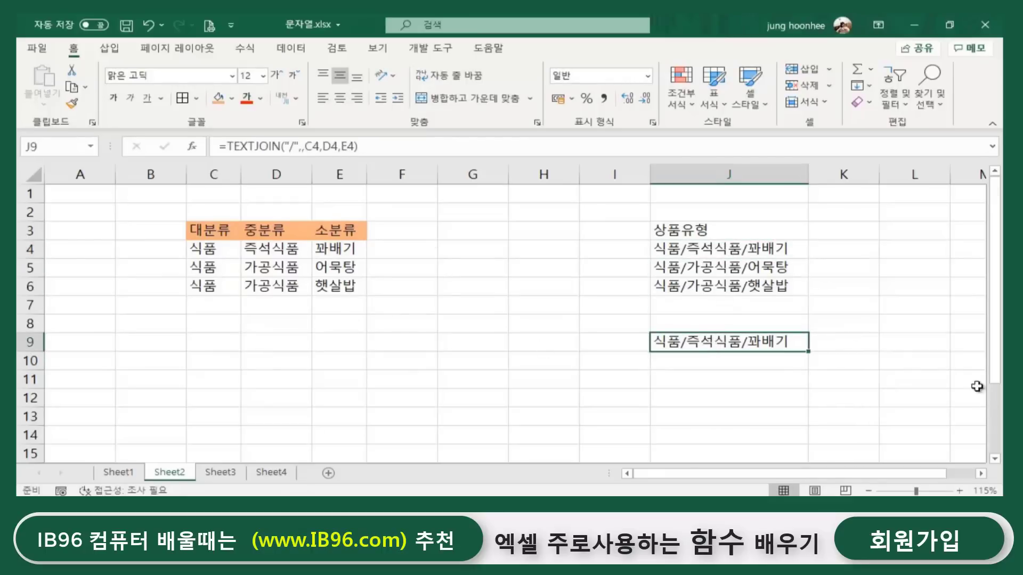
drag(808, 352, 810, 394)
click(892, 415)
click(554, 423)
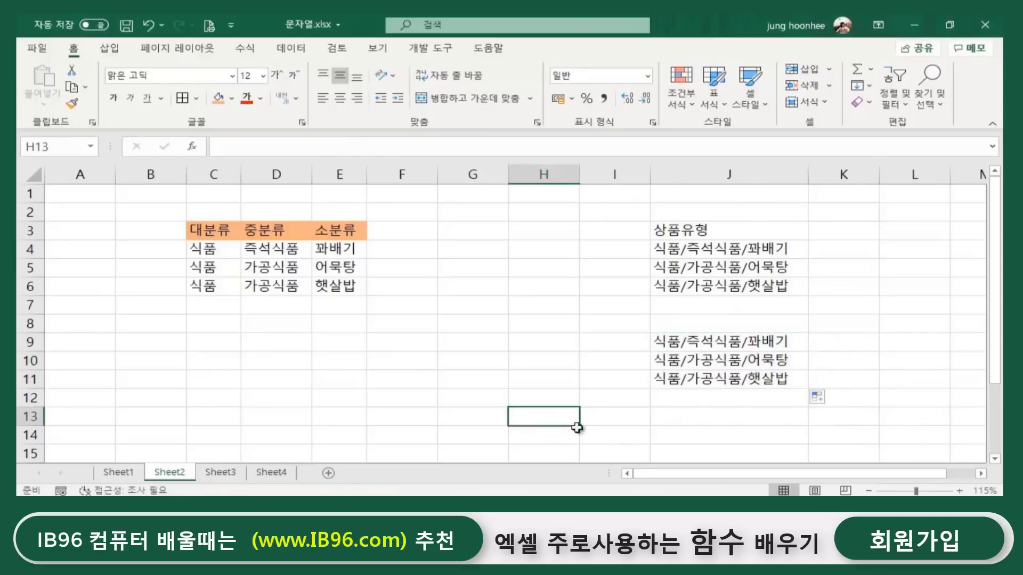
click(702, 432)
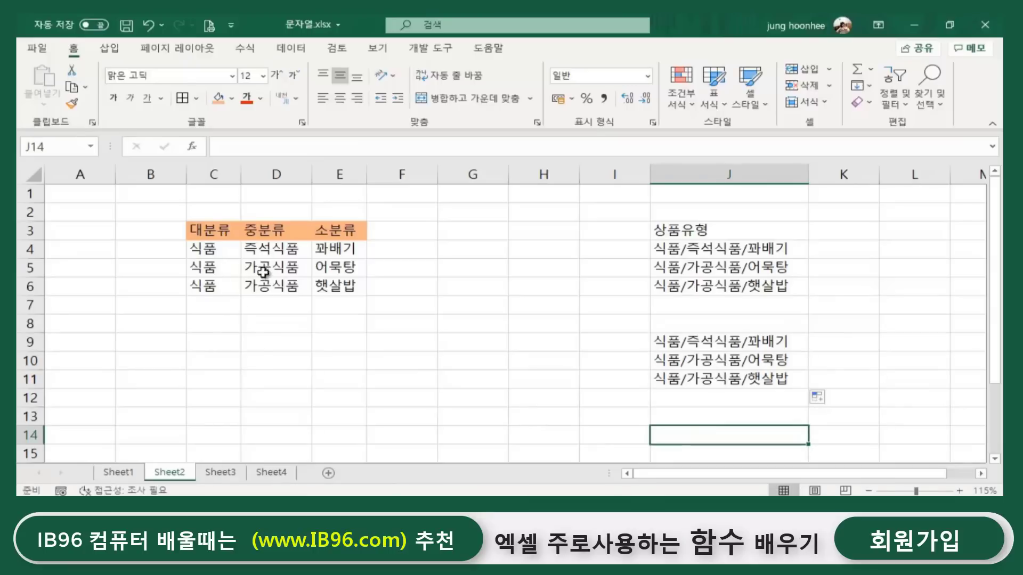
Clear the 중분류 value in D6 and compare the CONCAT result in J6 with the TEXTJOIN result in J11.
click(285, 293)
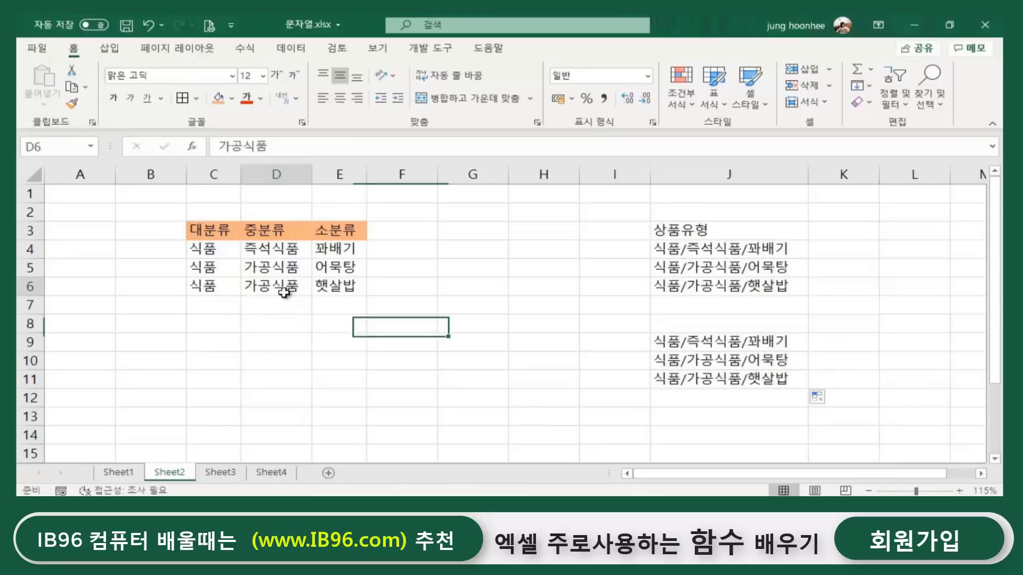
click(346, 292)
click(269, 287)
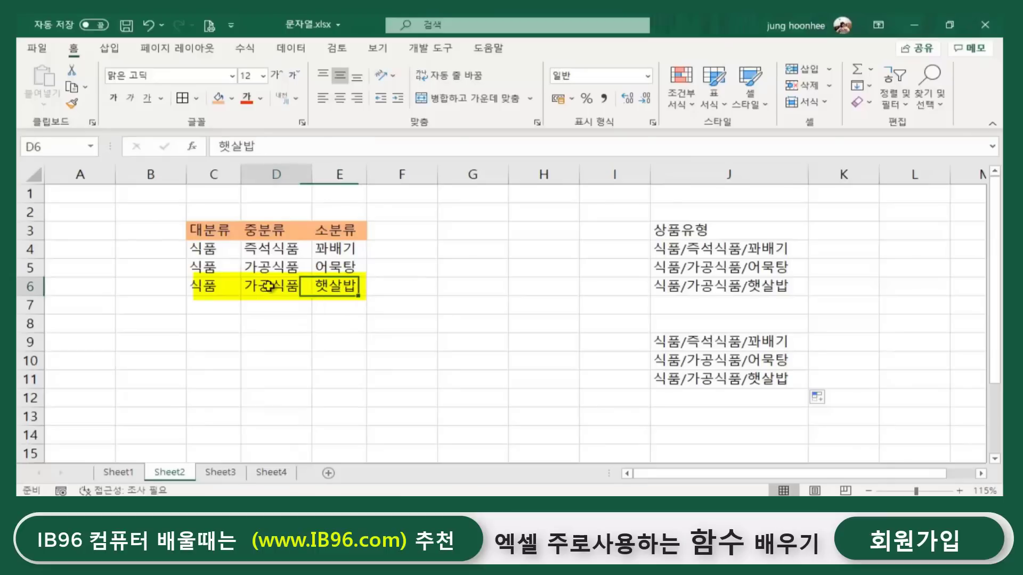
click(354, 288)
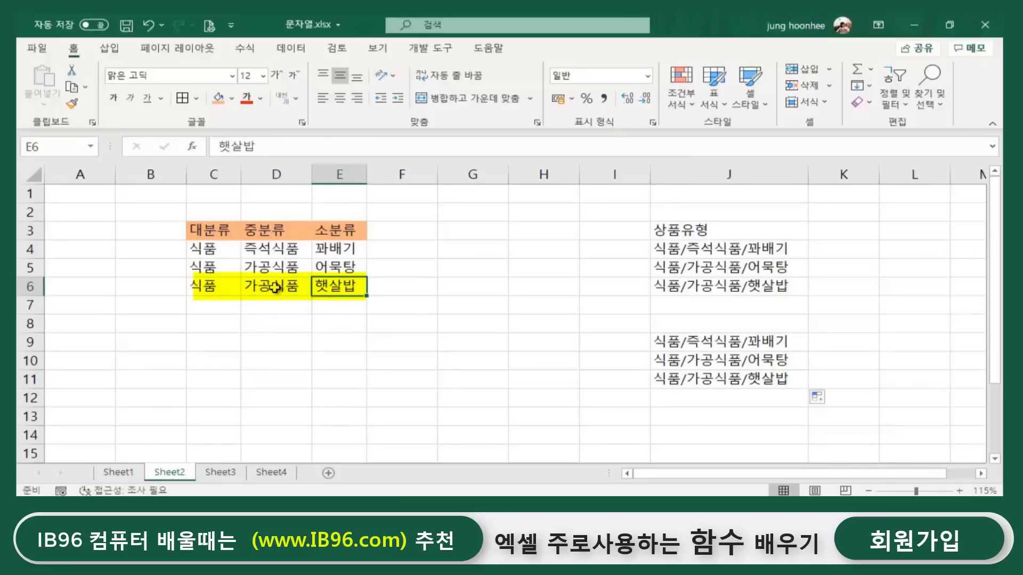
click(273, 292)
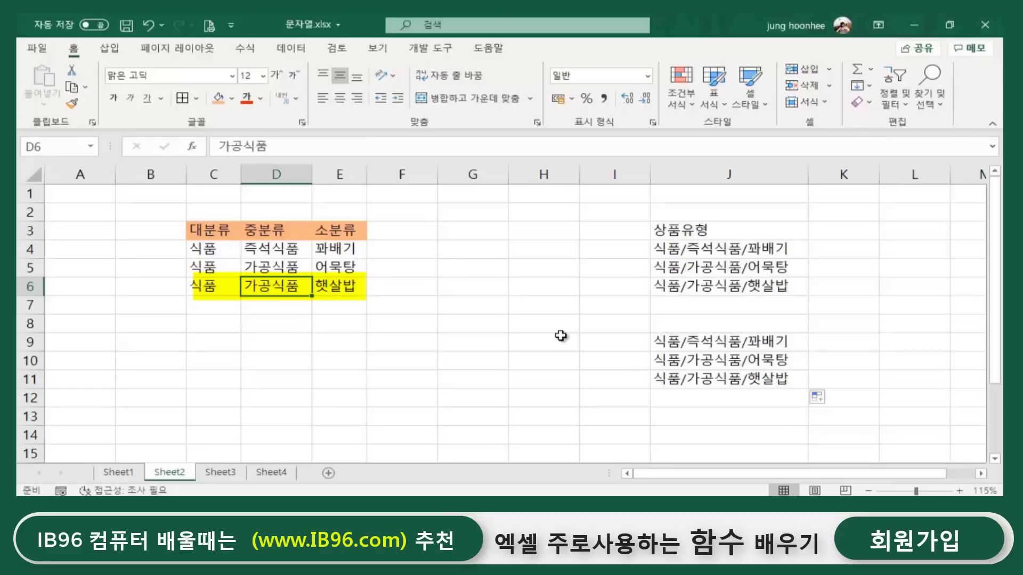
key(Delete)
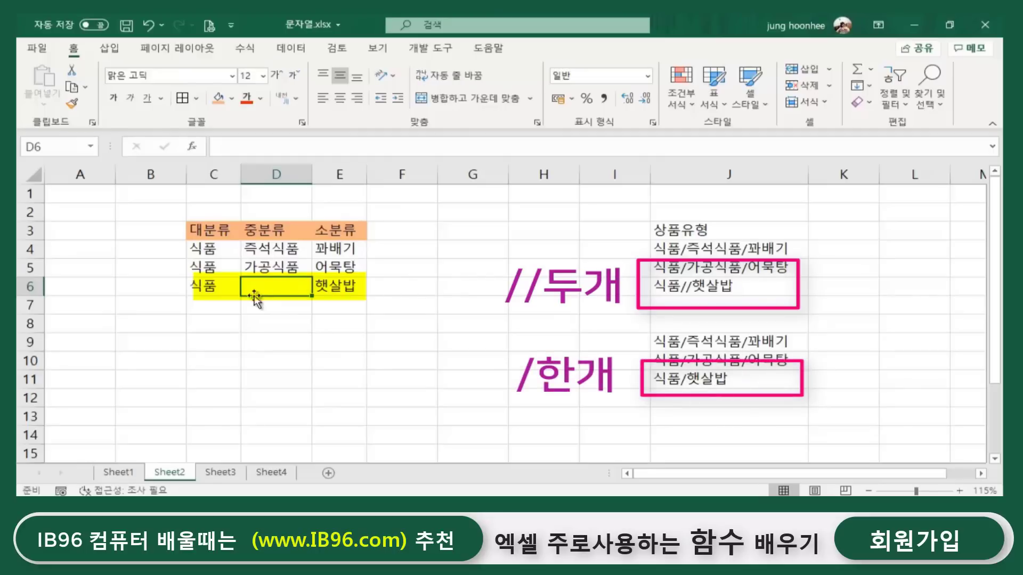
click(712, 378)
click(700, 297)
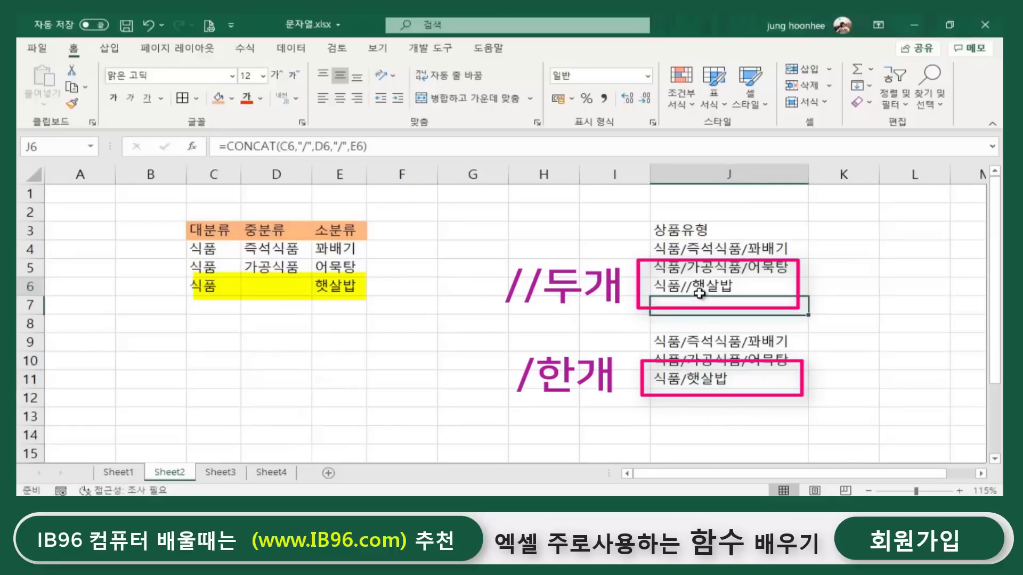
click(704, 381)
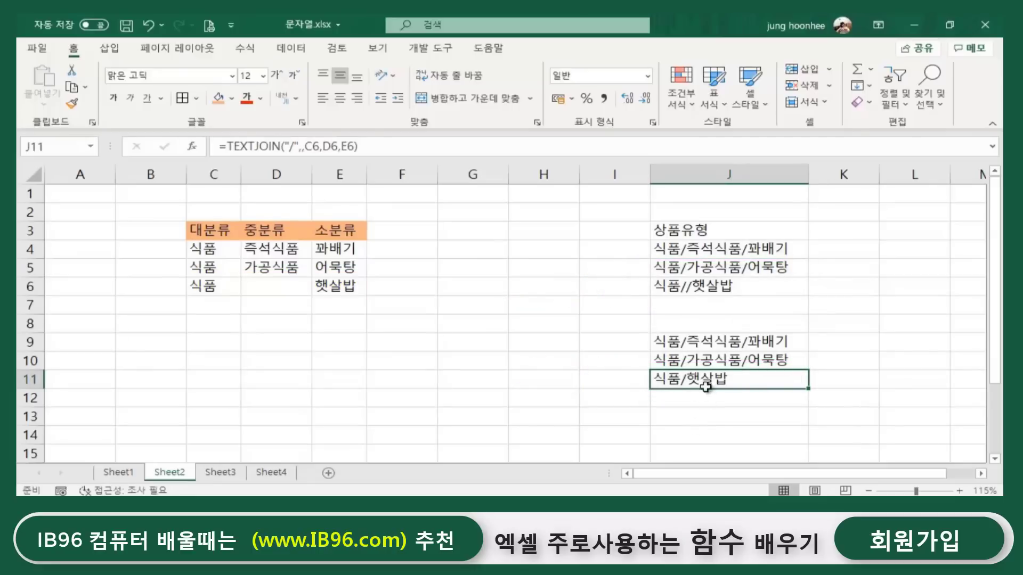
Set the ignore_empty argument of J9's TEXTJOIN formula to FALSE and refill the formula down to J11.
click(710, 345)
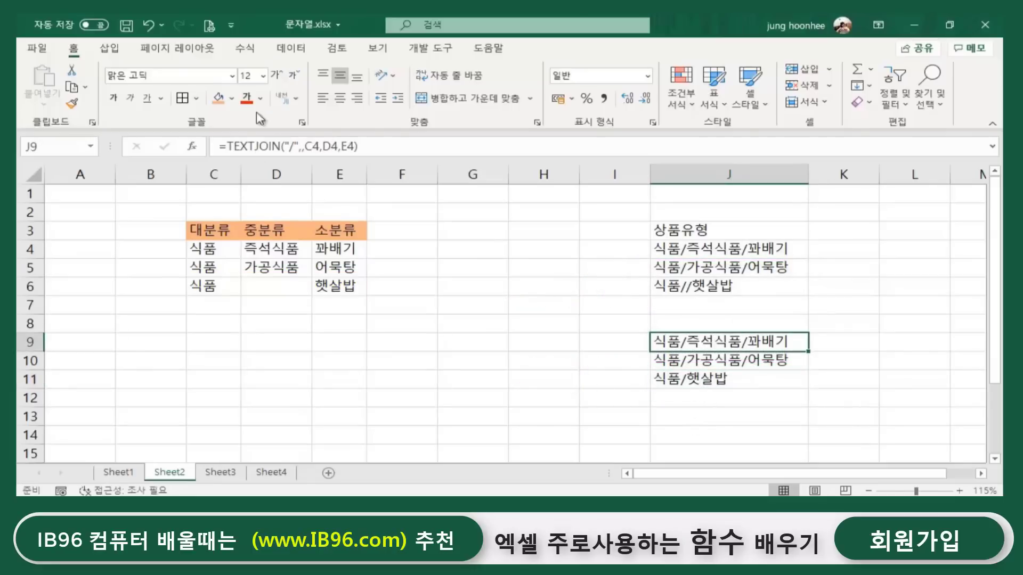
click(301, 149)
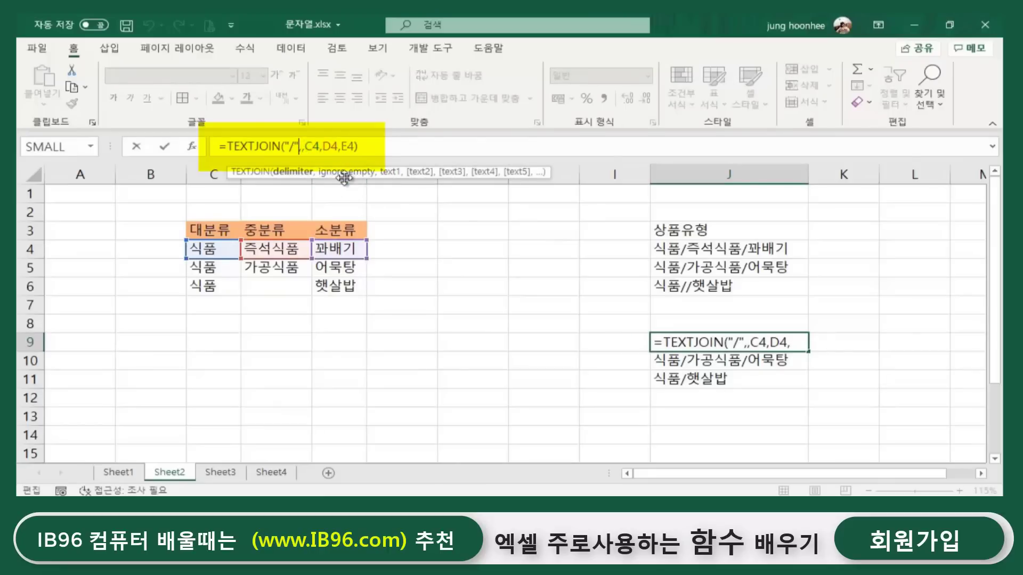
click(302, 149)
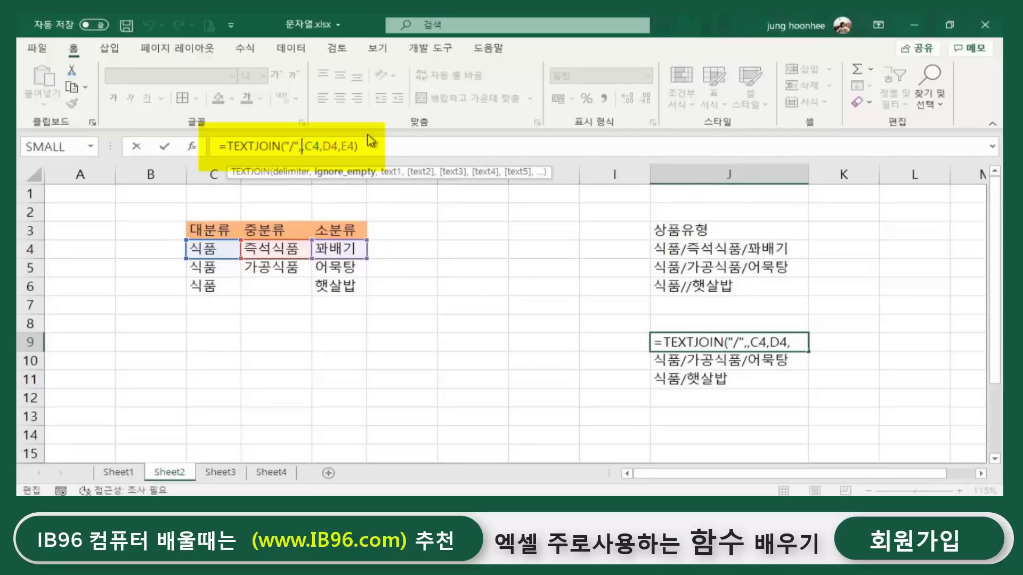
text(f)
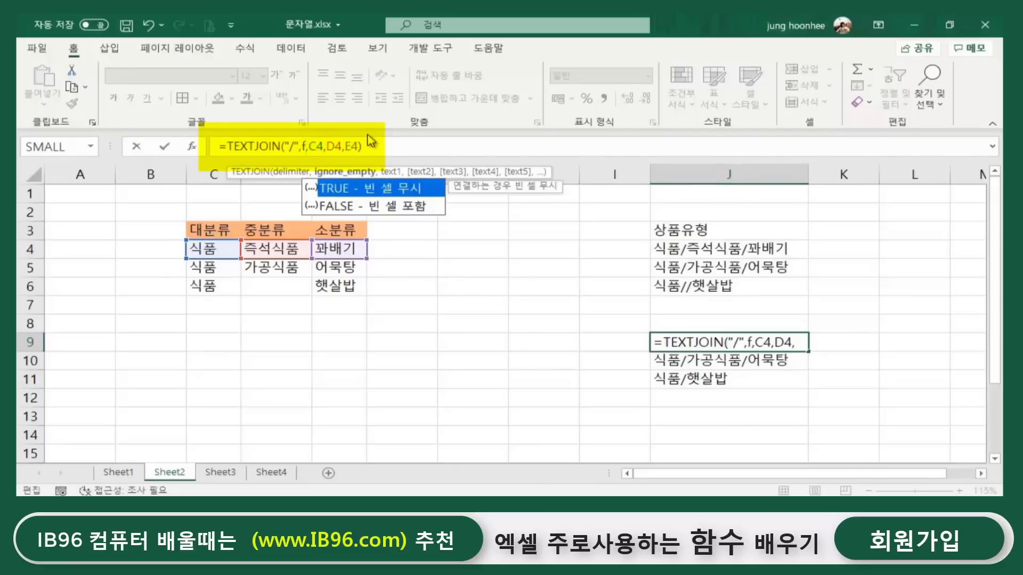
double_click(381, 206)
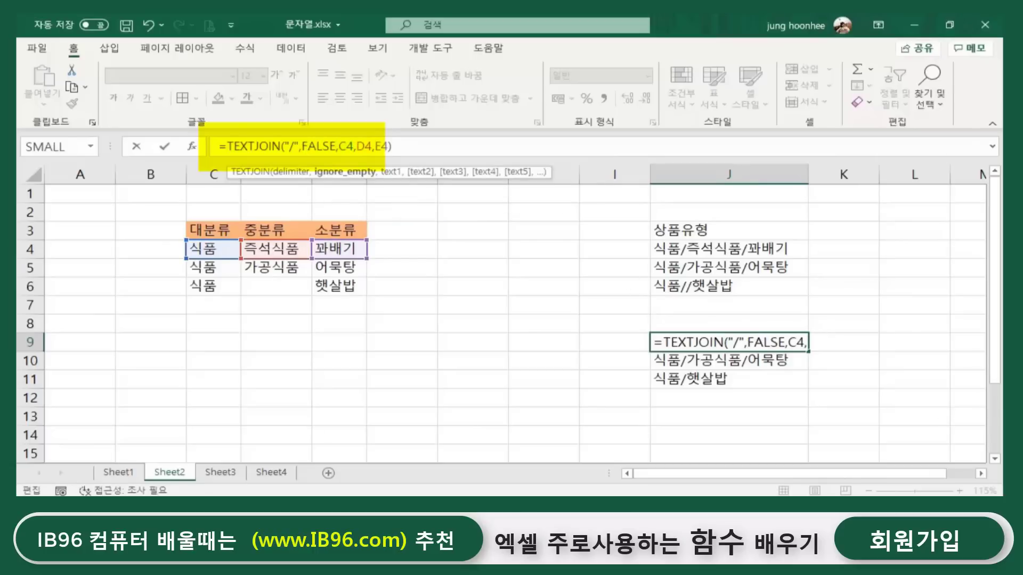
key(Return)
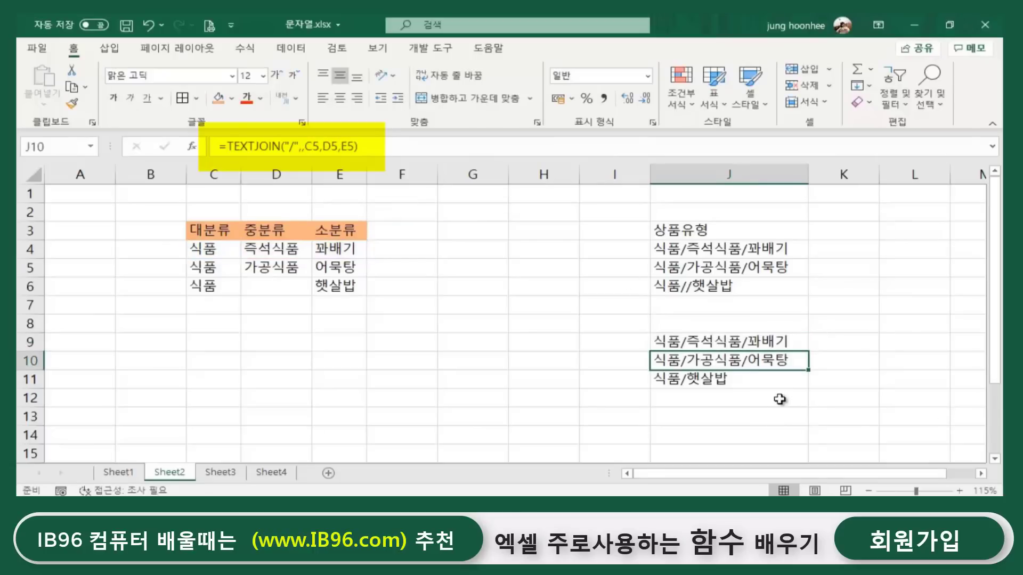
click(770, 336)
drag(812, 354, 813, 385)
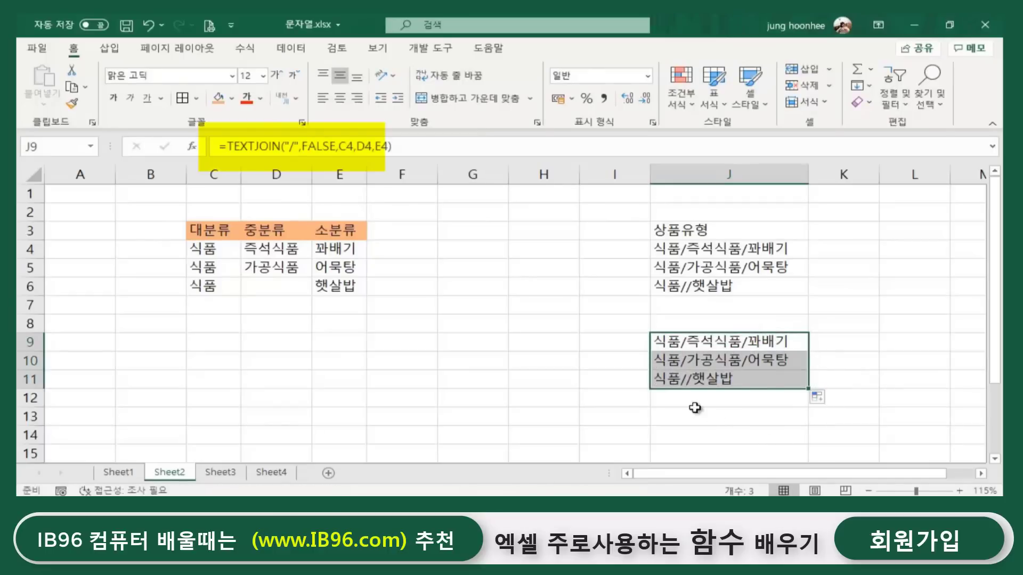
Compare J11 with its source cells C6 and D6, and inspect the TEXTJOIN formula in J9 and the CONCAT formula in J4.
click(687, 380)
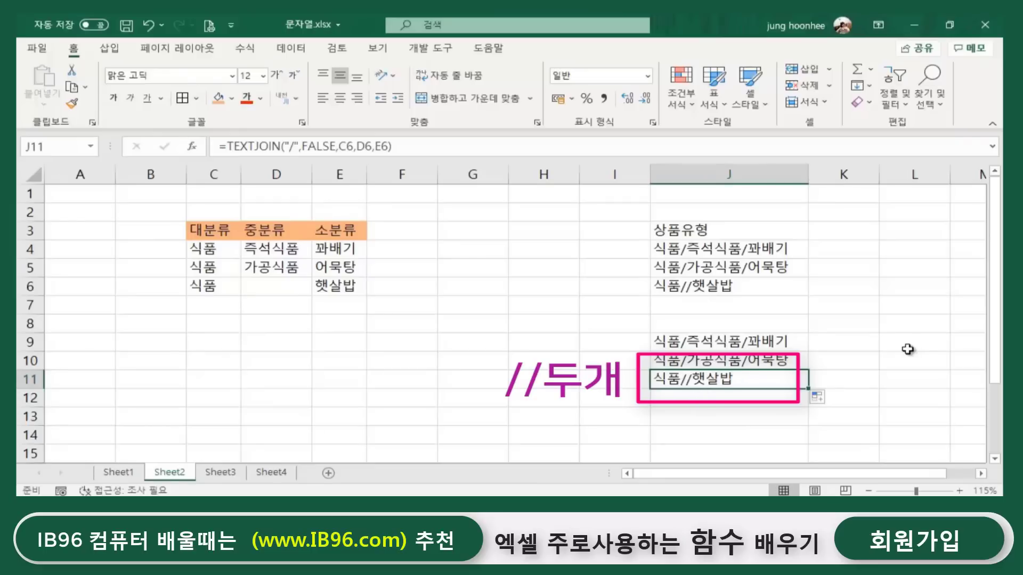
click(200, 282)
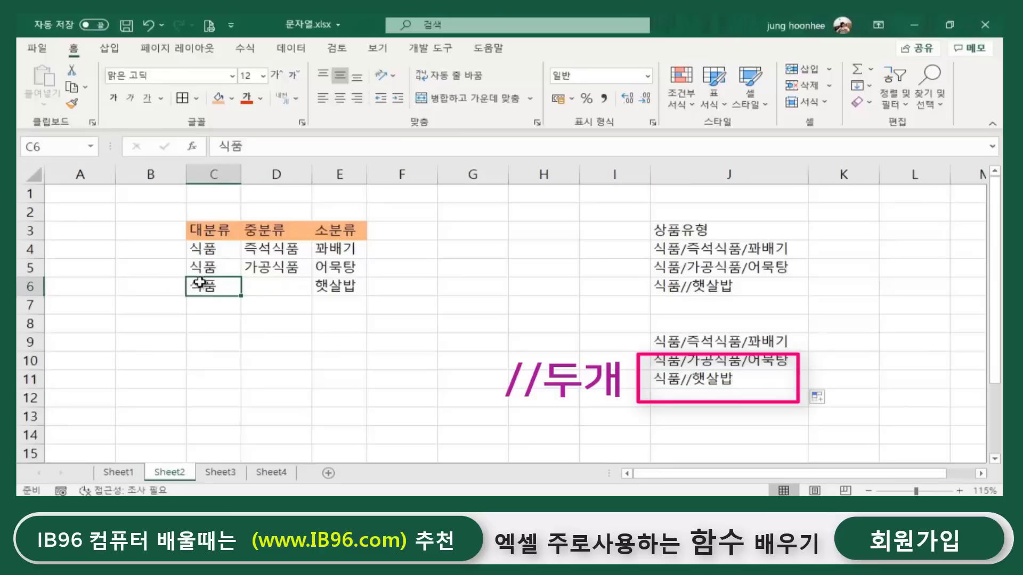
click(284, 290)
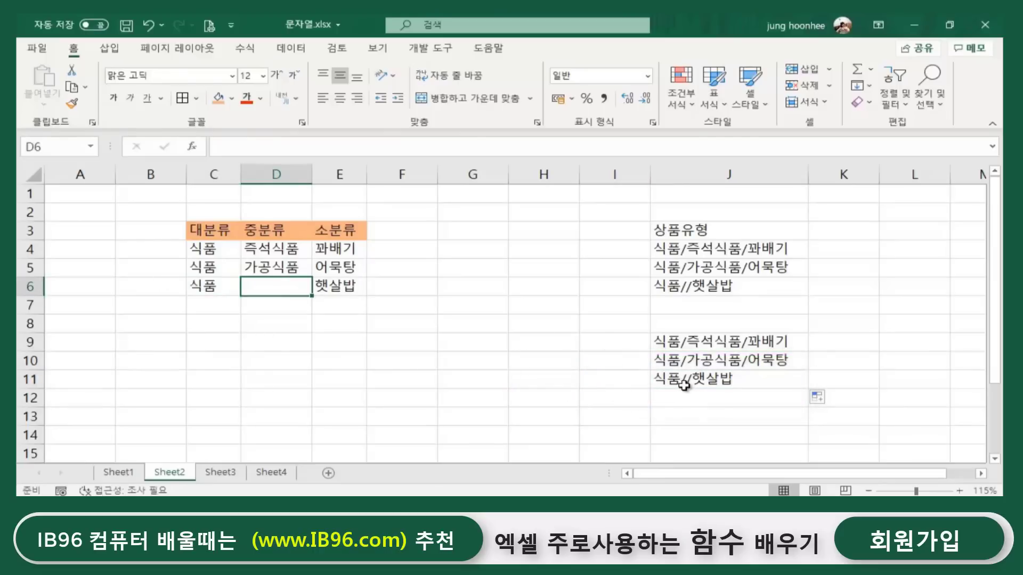
click(687, 343)
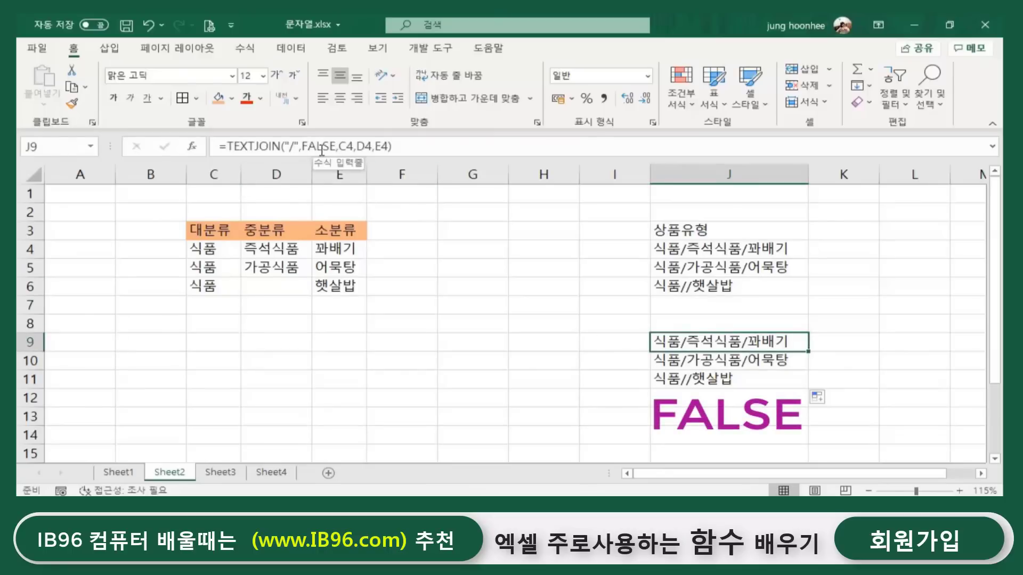
key(Up)
key(Up)
key(Up)
key(Up)
key(Up)
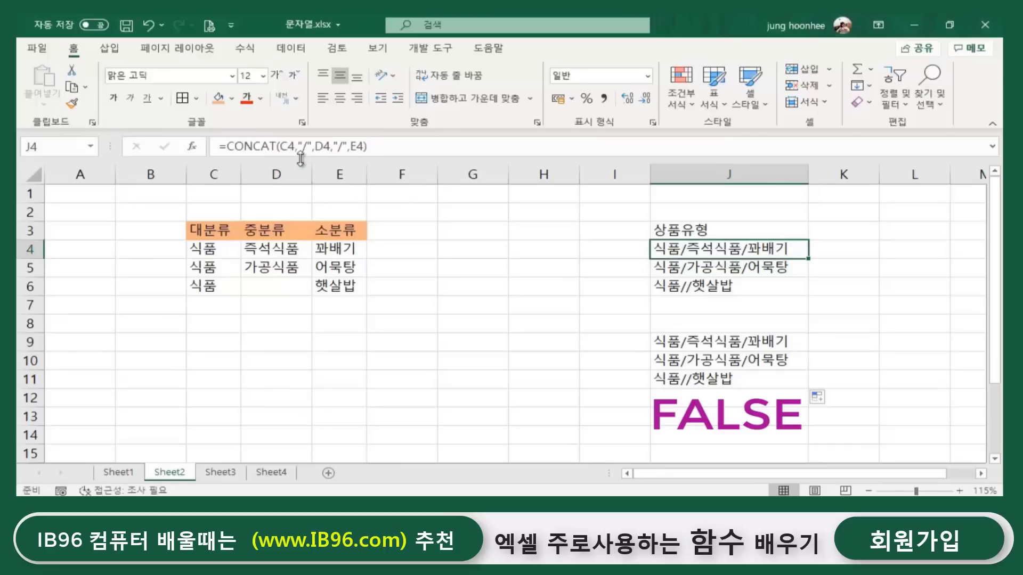